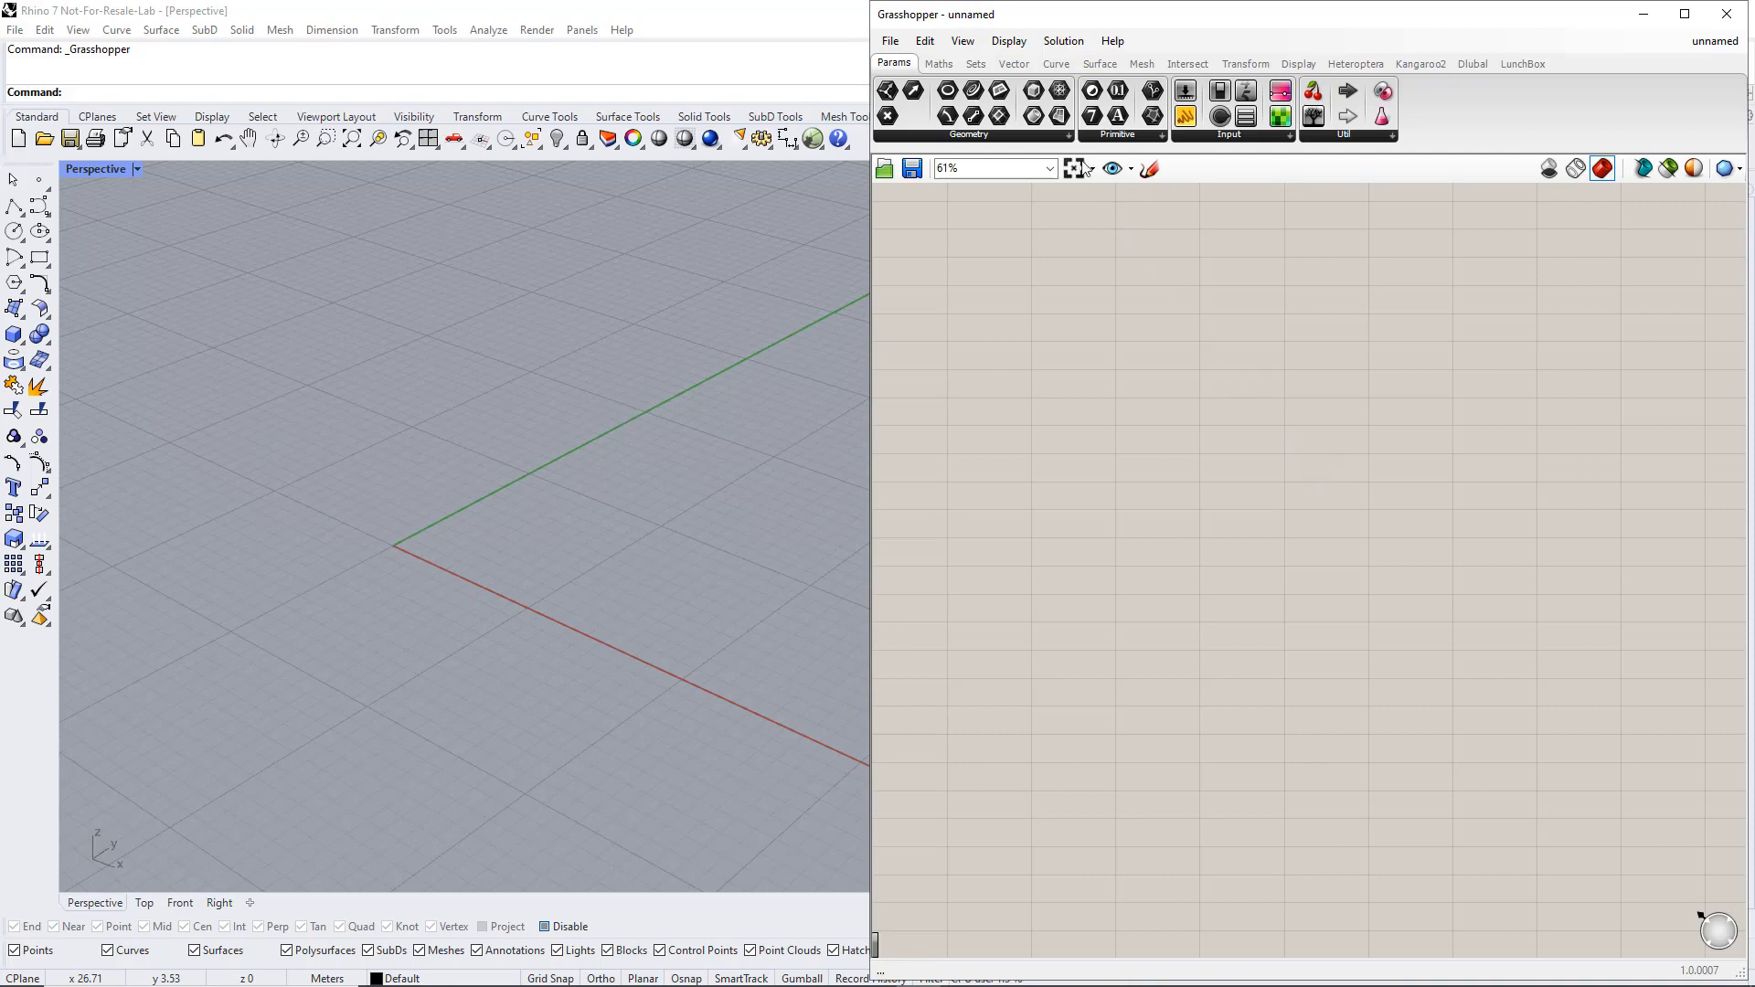
Place a Construct Point component on the canvas and duplicate it twice below, making a column of three
left_click(1015, 64)
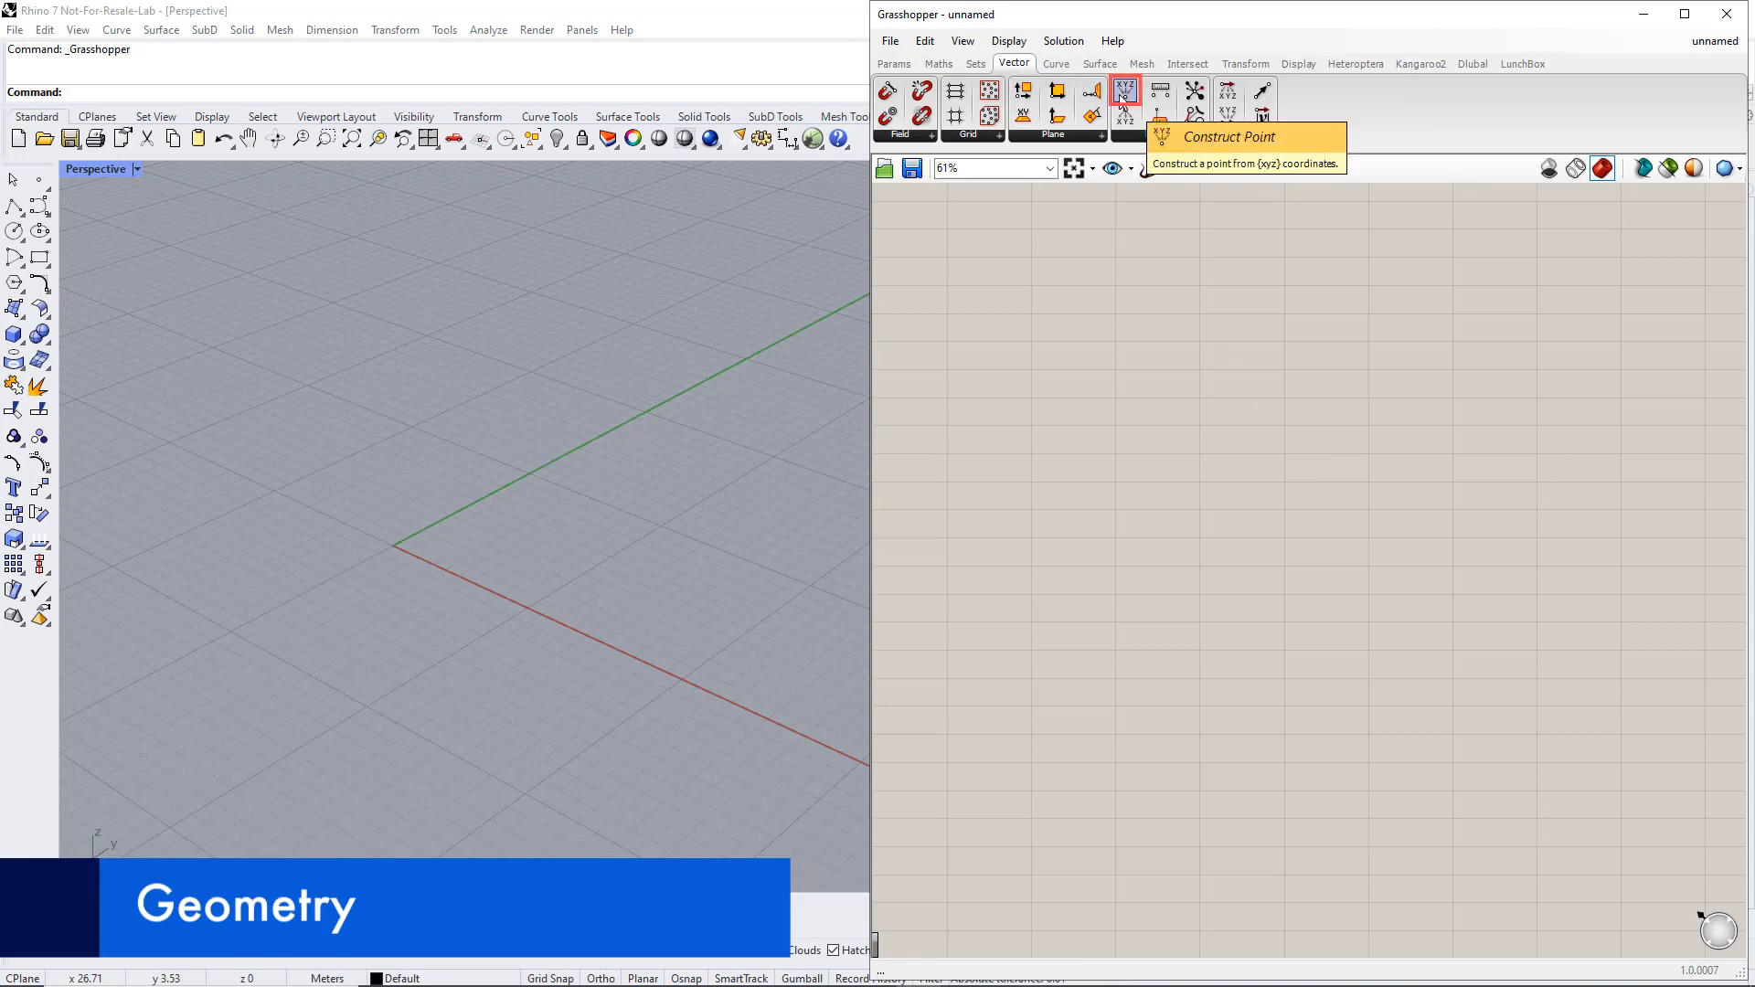
left_click_drag(1123, 95, 1259, 496)
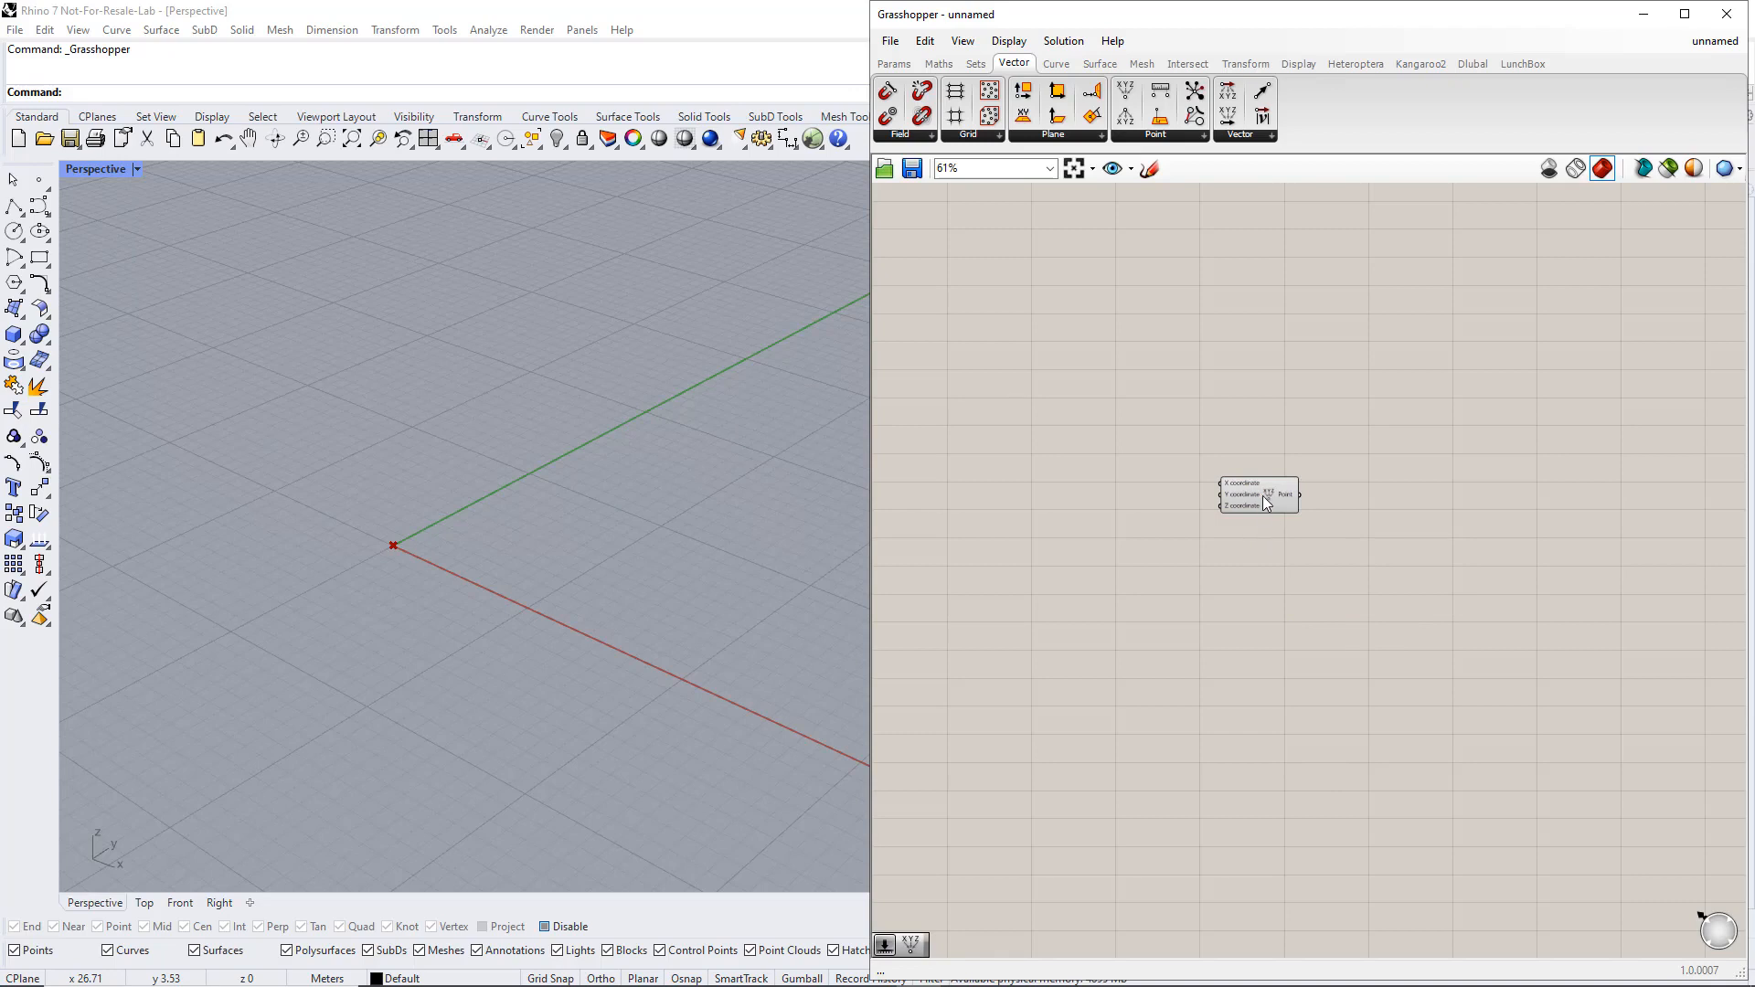
left_click(1263, 495)
left_click_drag(1264, 496, 1264, 509, "alt")
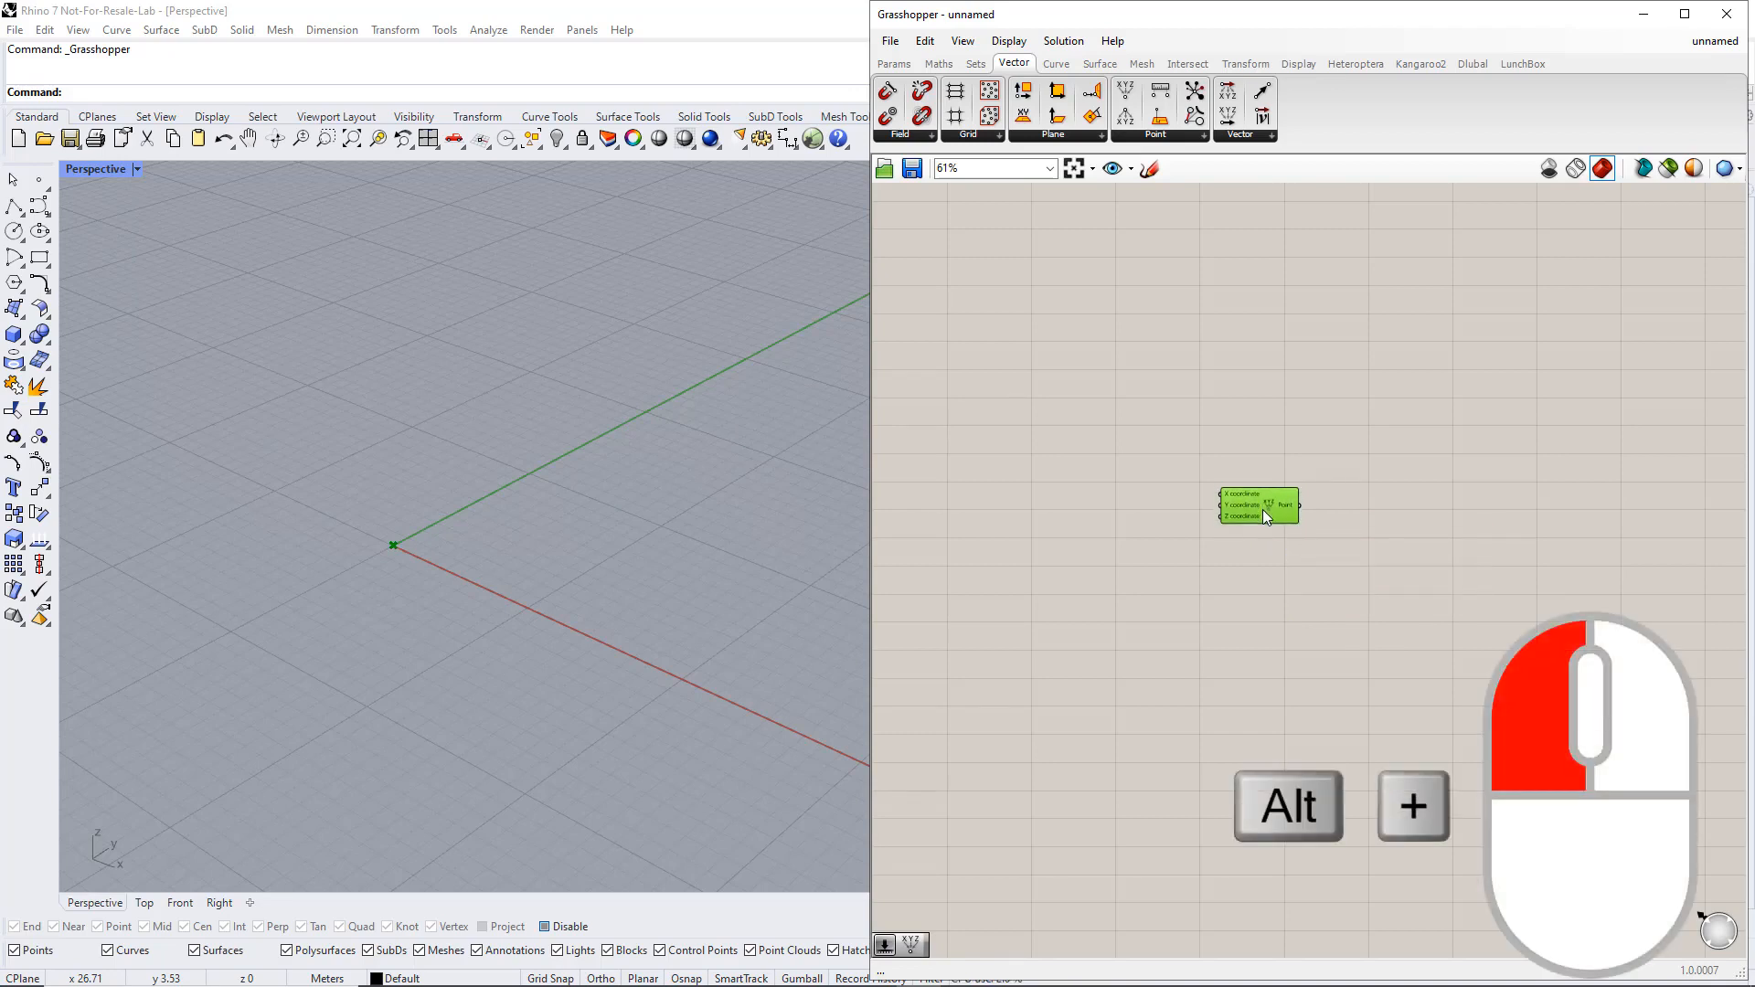
left_click_drag(1263, 569, 1264, 666, "alt")
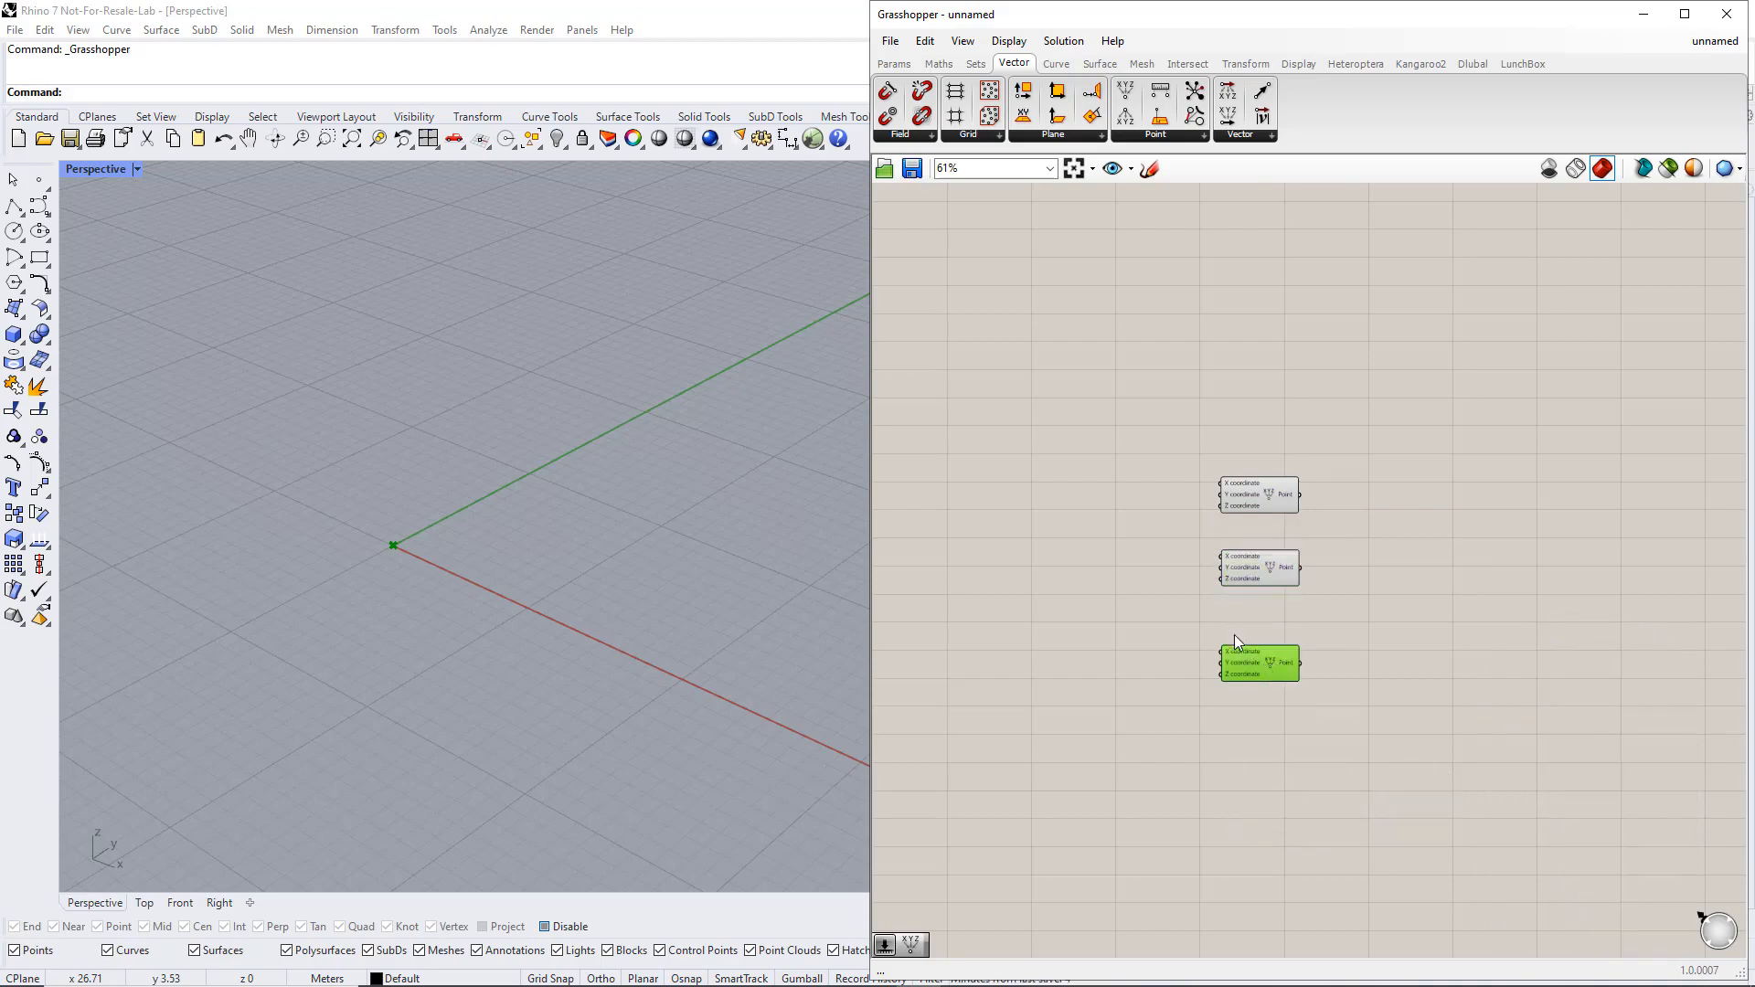
left_click(1143, 574)
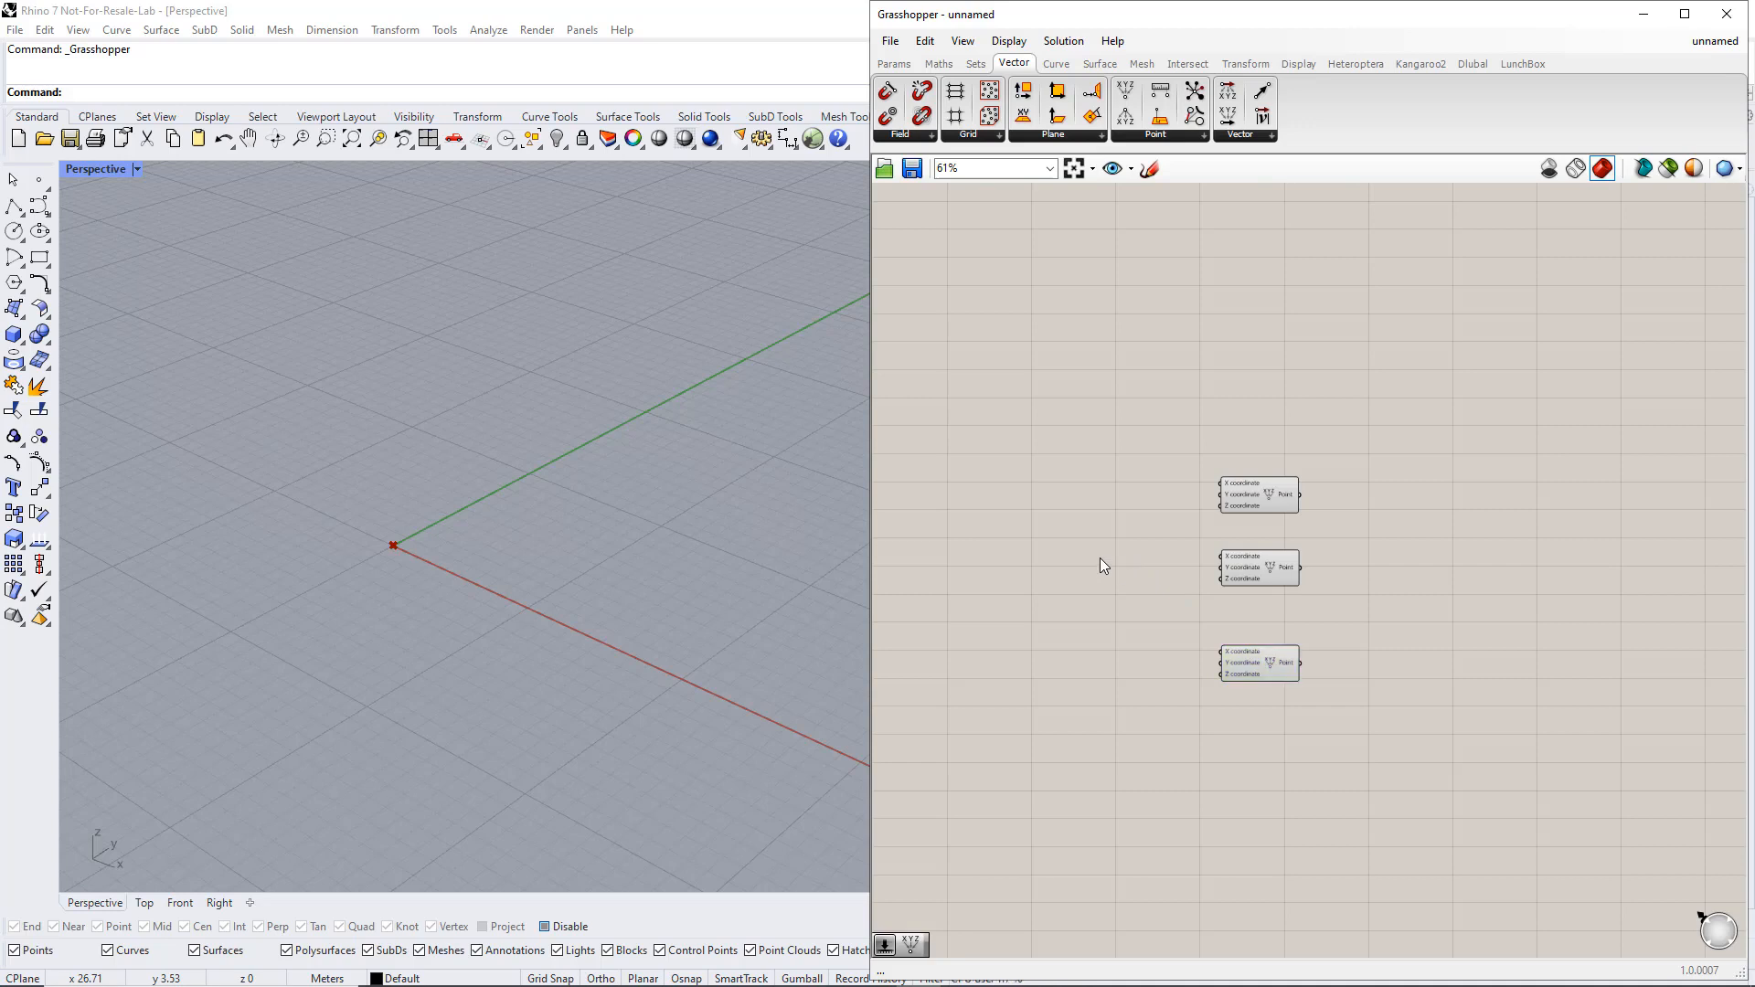
Add a number slider defined as 1<20 and wire it to the X coordinate of the second Construct Point
double_click(1100, 558)
type("1<20")
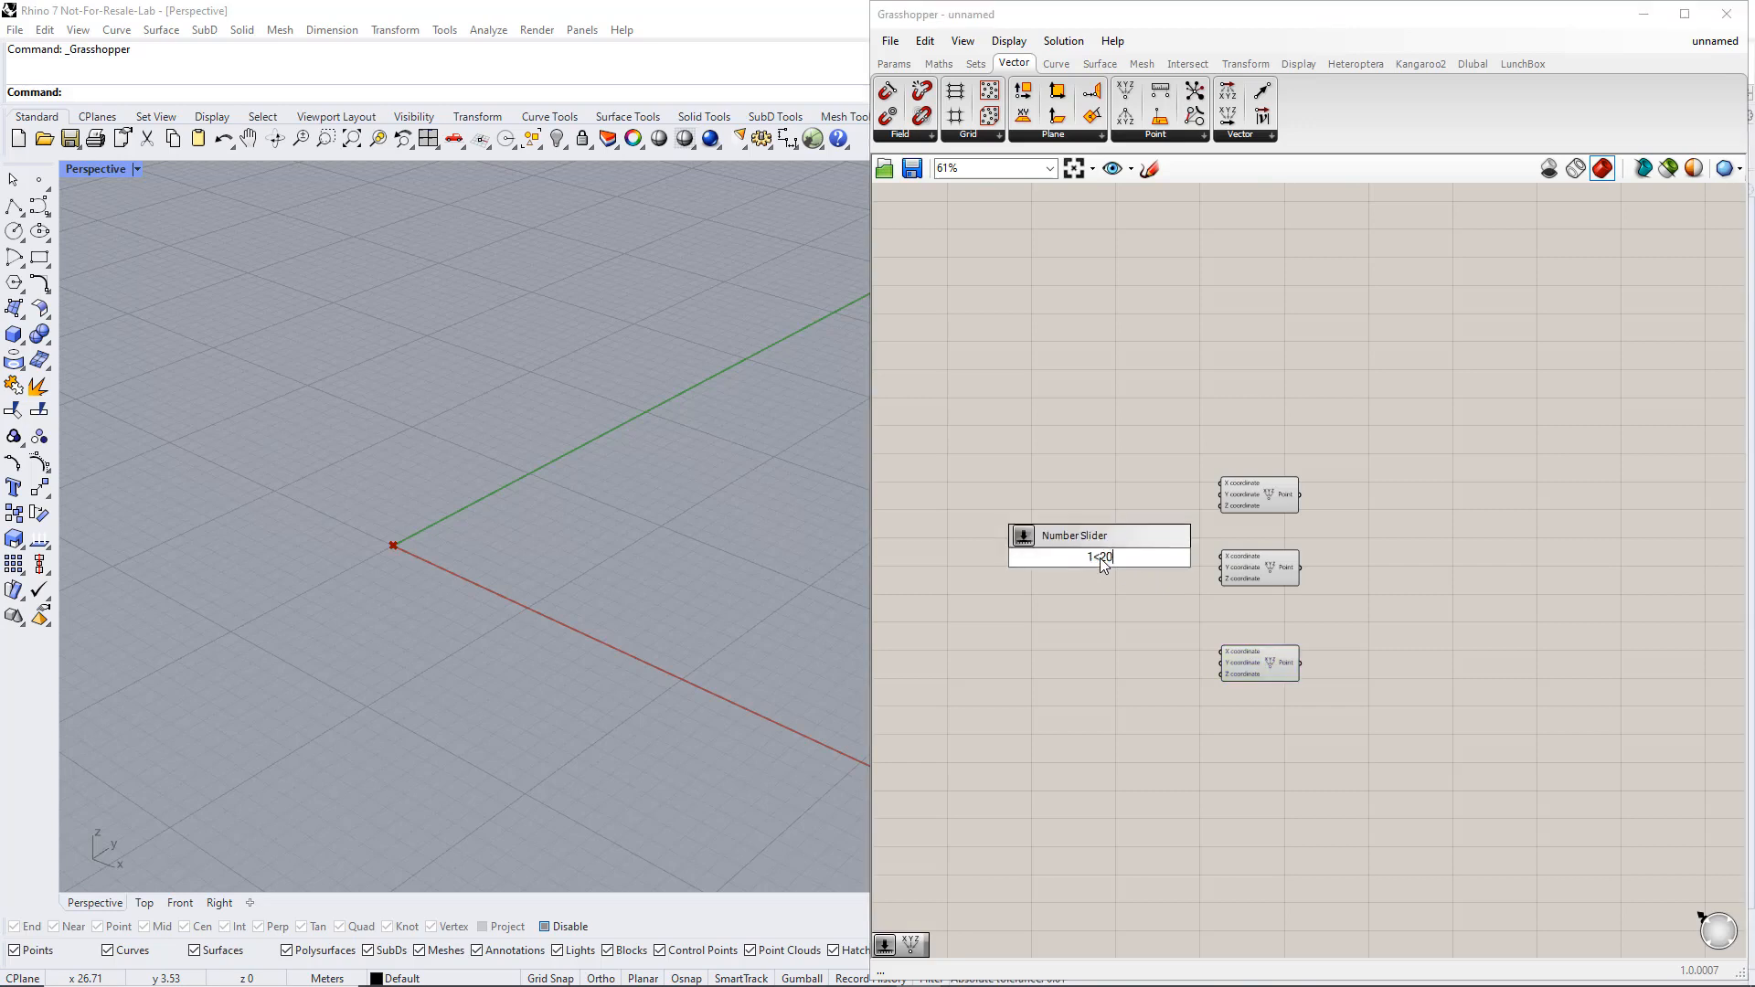
key("Return")
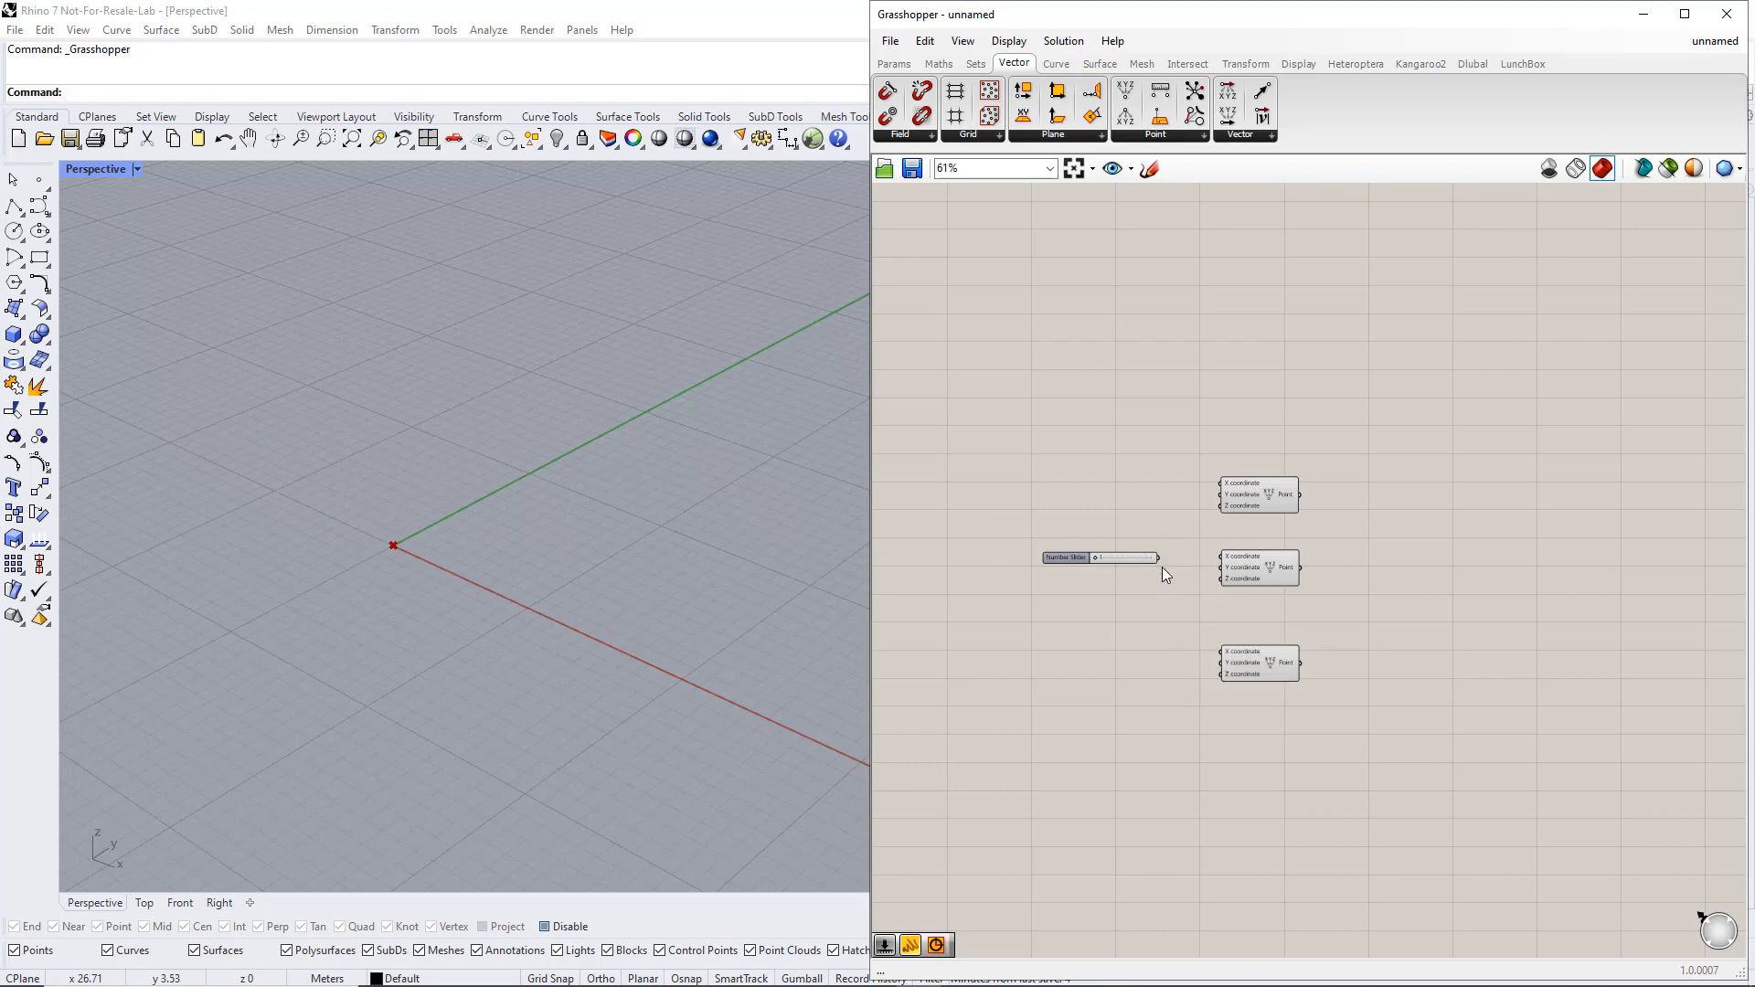
left_click_drag(1187, 561, 1098, 558)
Rename the new slider Width and increase its value to move the second point along the X axis
right_click(1077, 556)
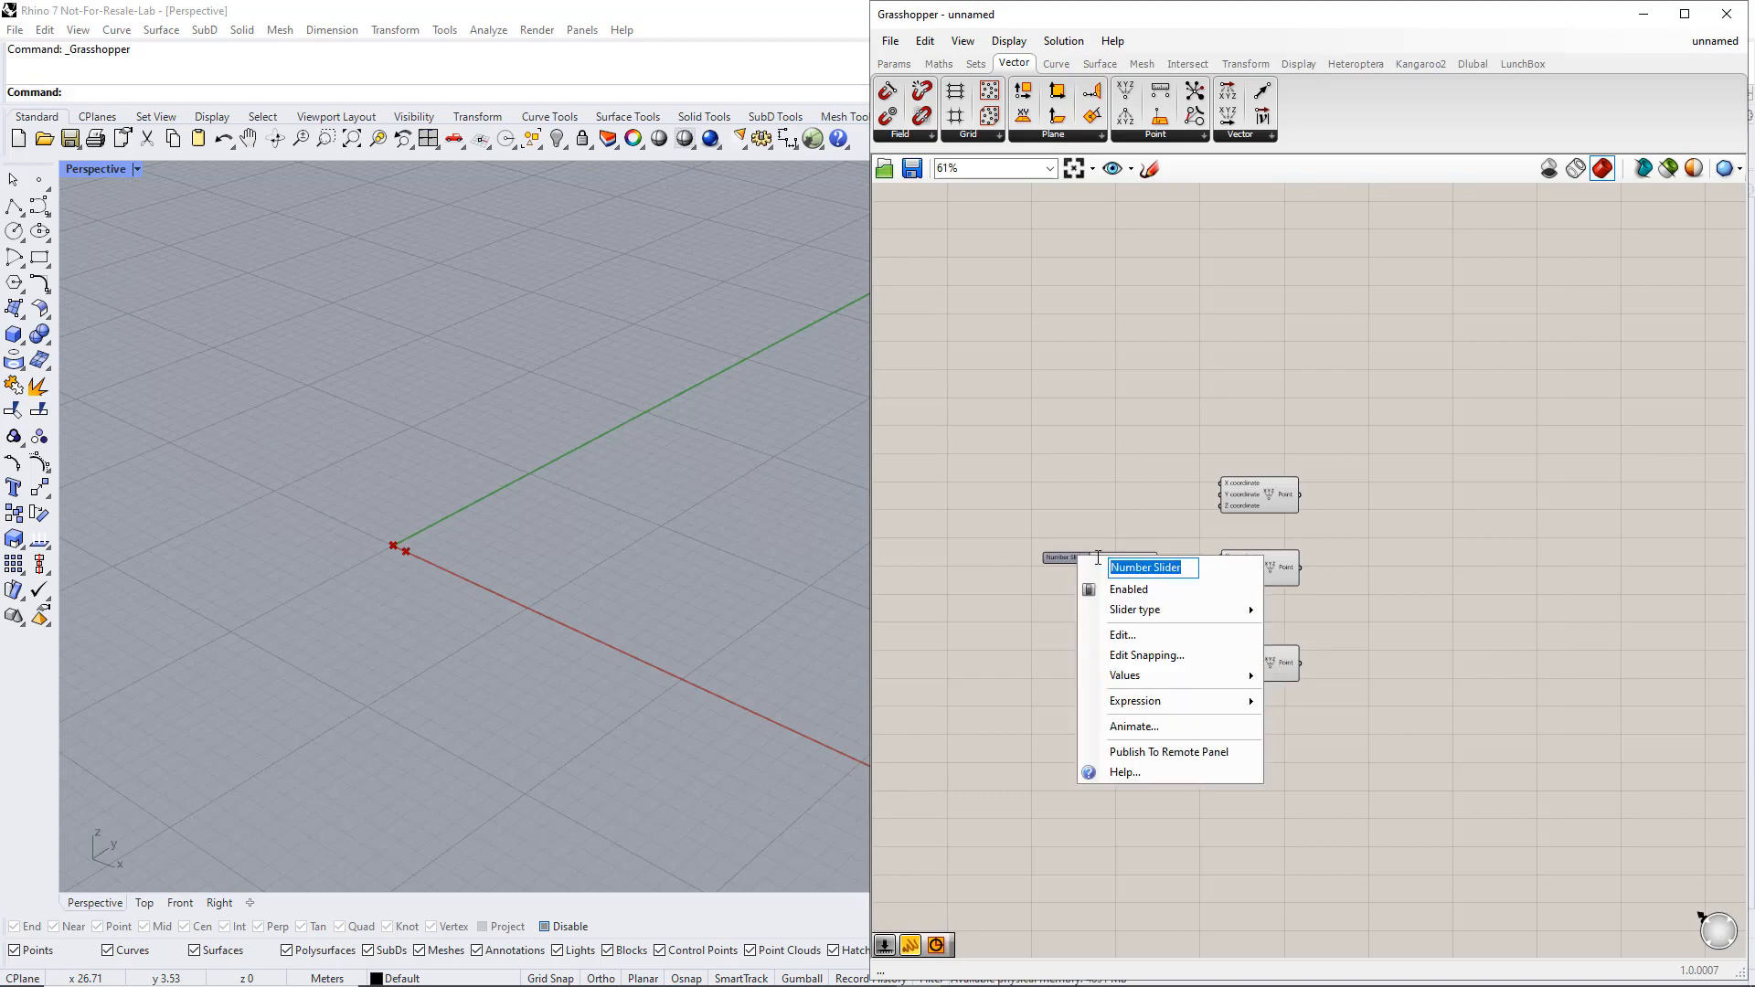
type("Width")
key("Return")
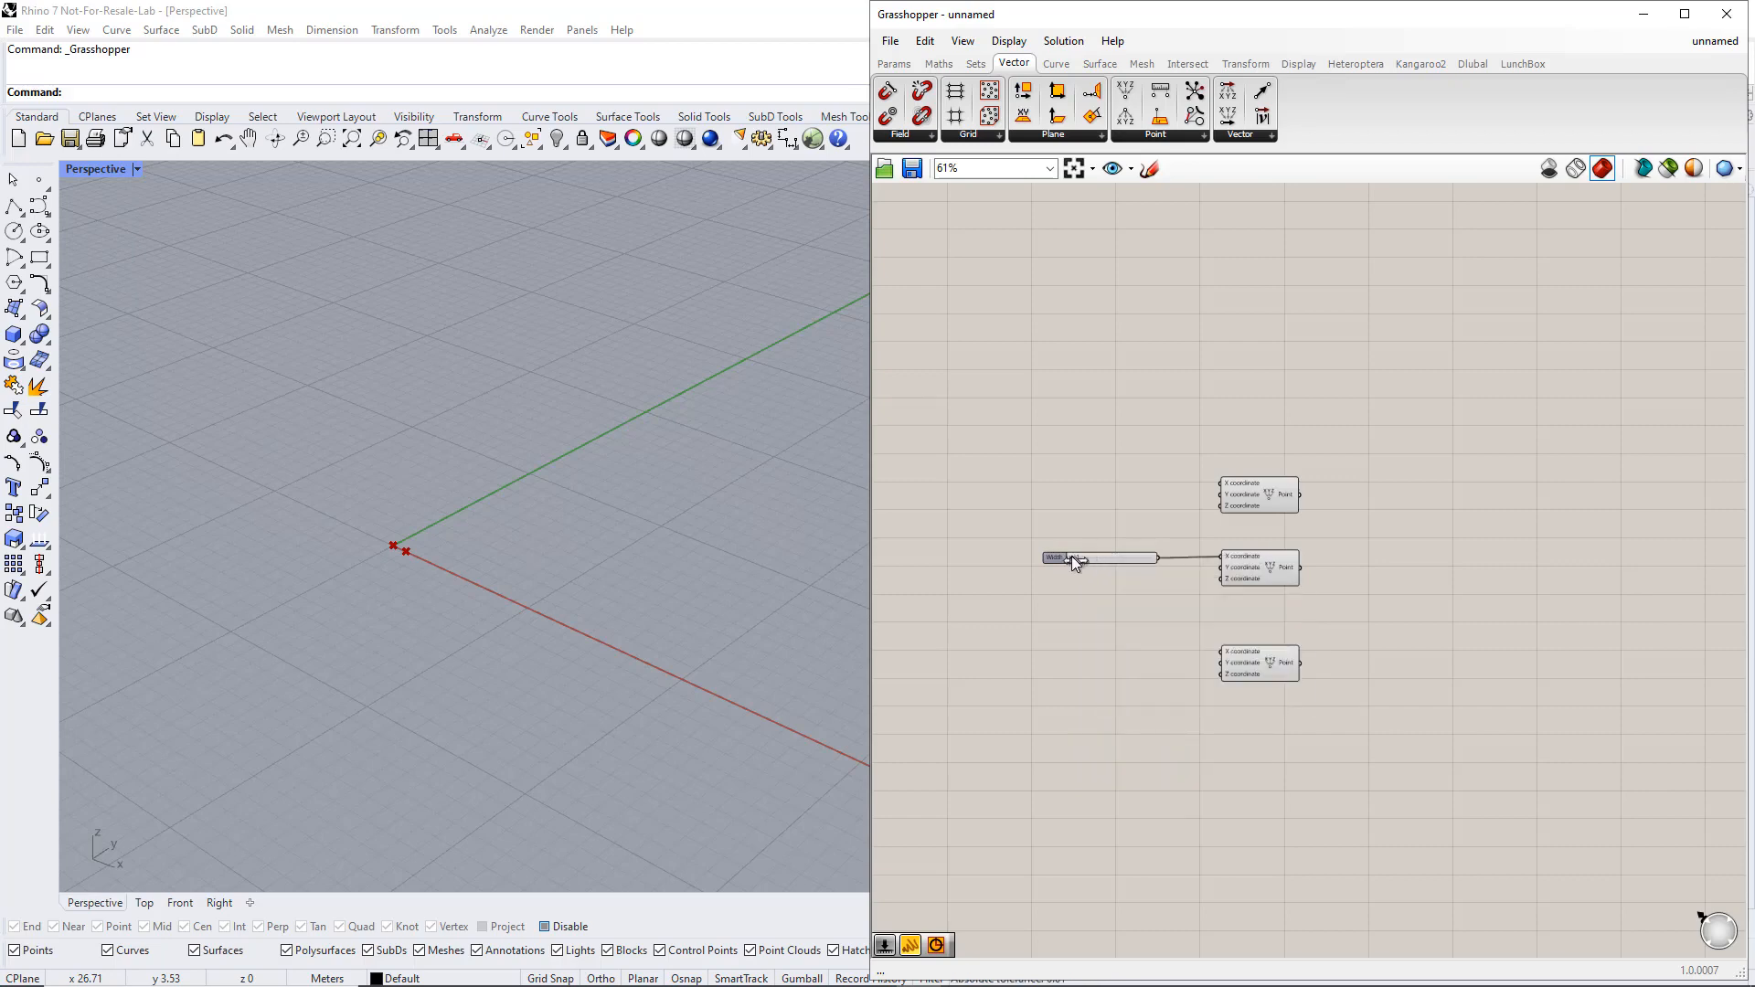
left_click_drag(1071, 556, 1106, 557)
Place a Division component below the Width slider and wire the Width value into its A input
left_click(939, 66)
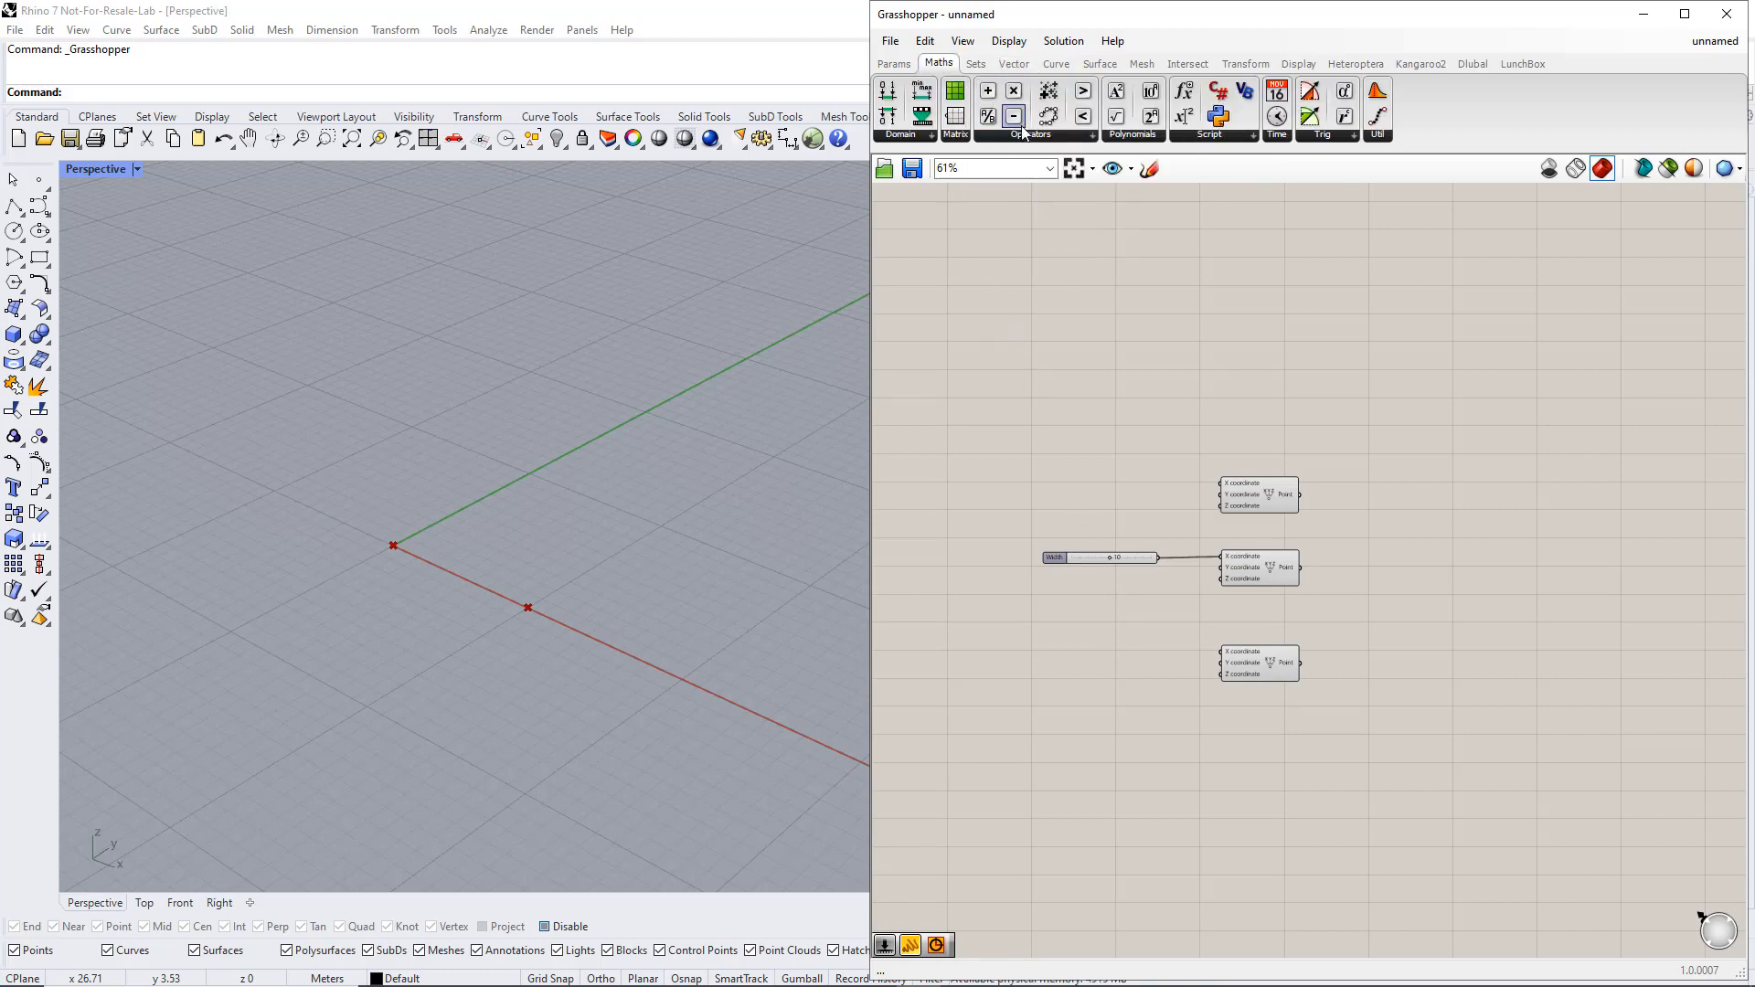
left_click(1028, 133)
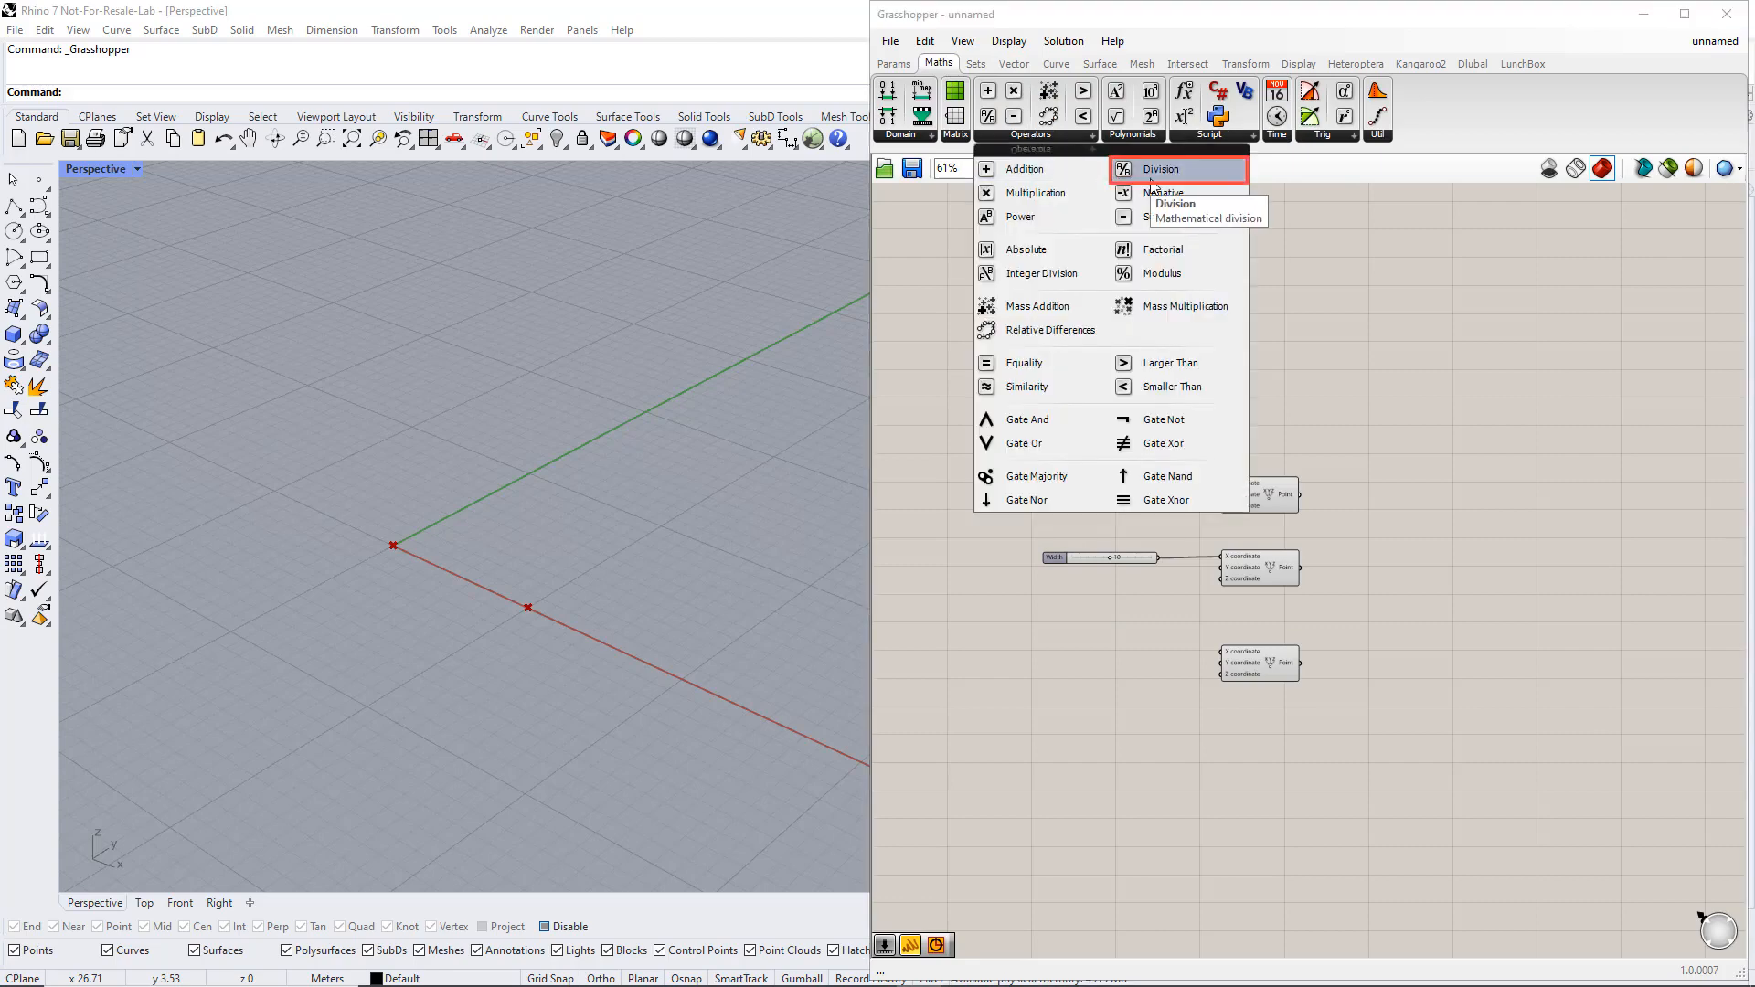
left_click_drag(1152, 174, 1160, 571)
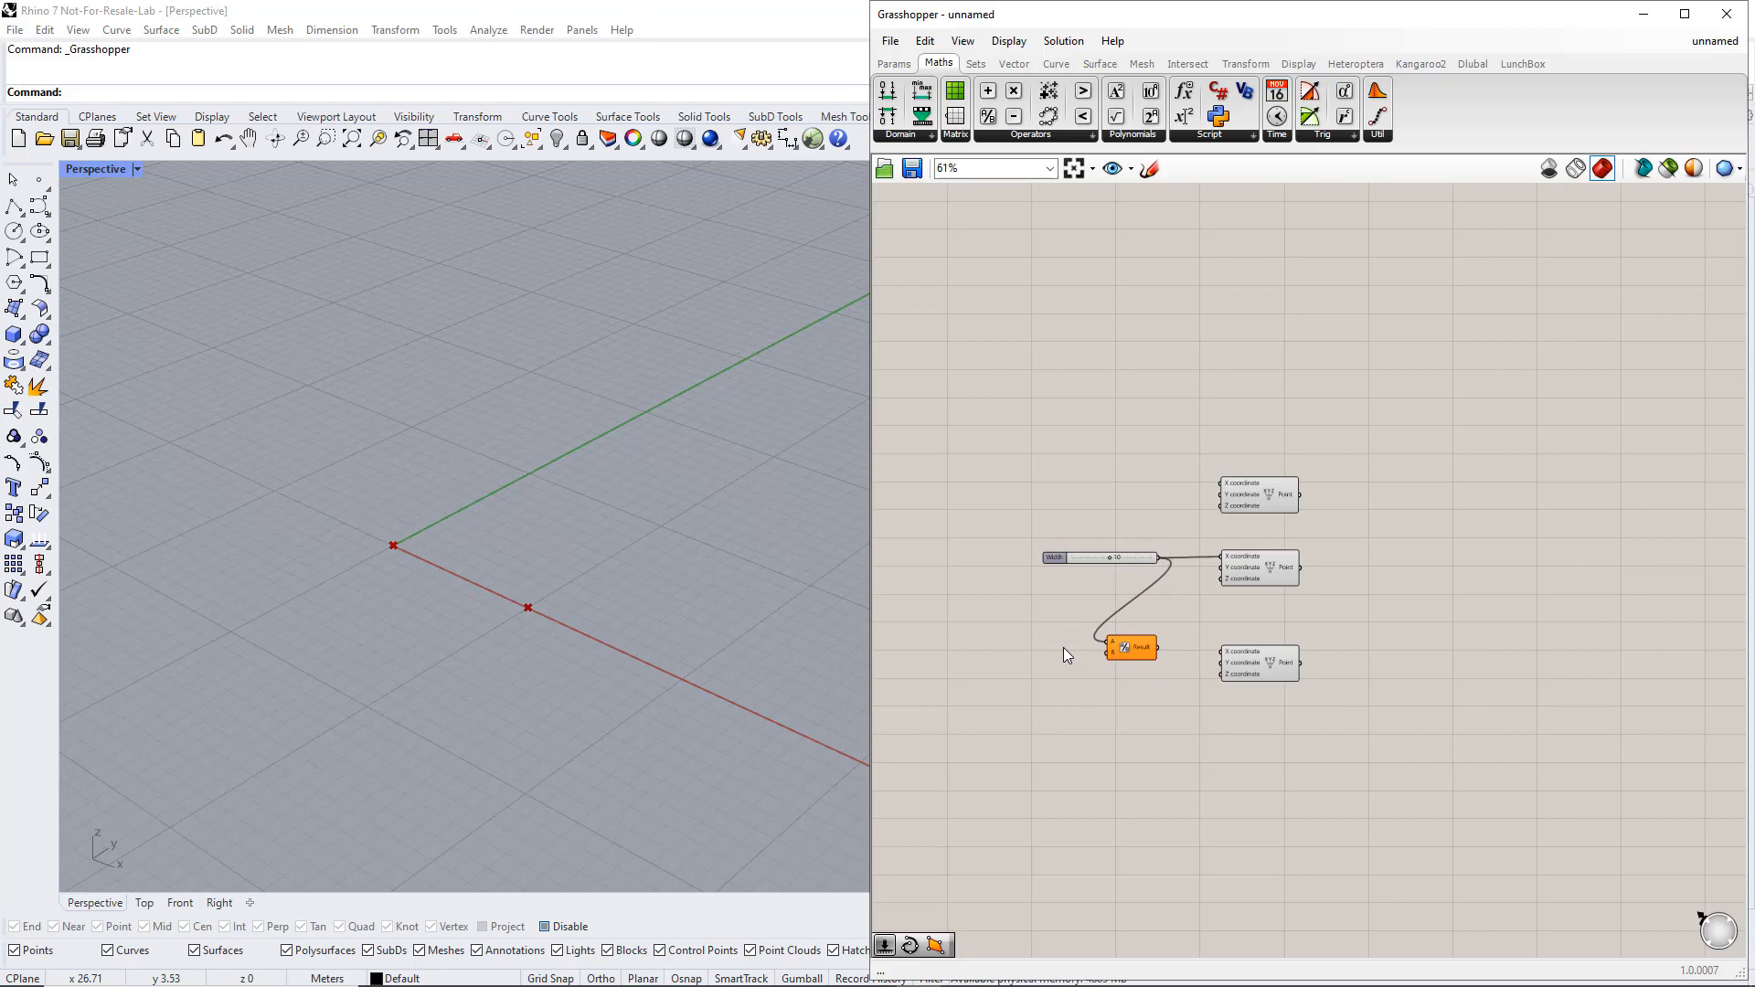
Add a slider of value 2 as the divisor and wire the division result to the third point's X coordinate
double_click(1012, 656)
type("2")
key("Return")
left_click_drag(1071, 654, 1217, 654)
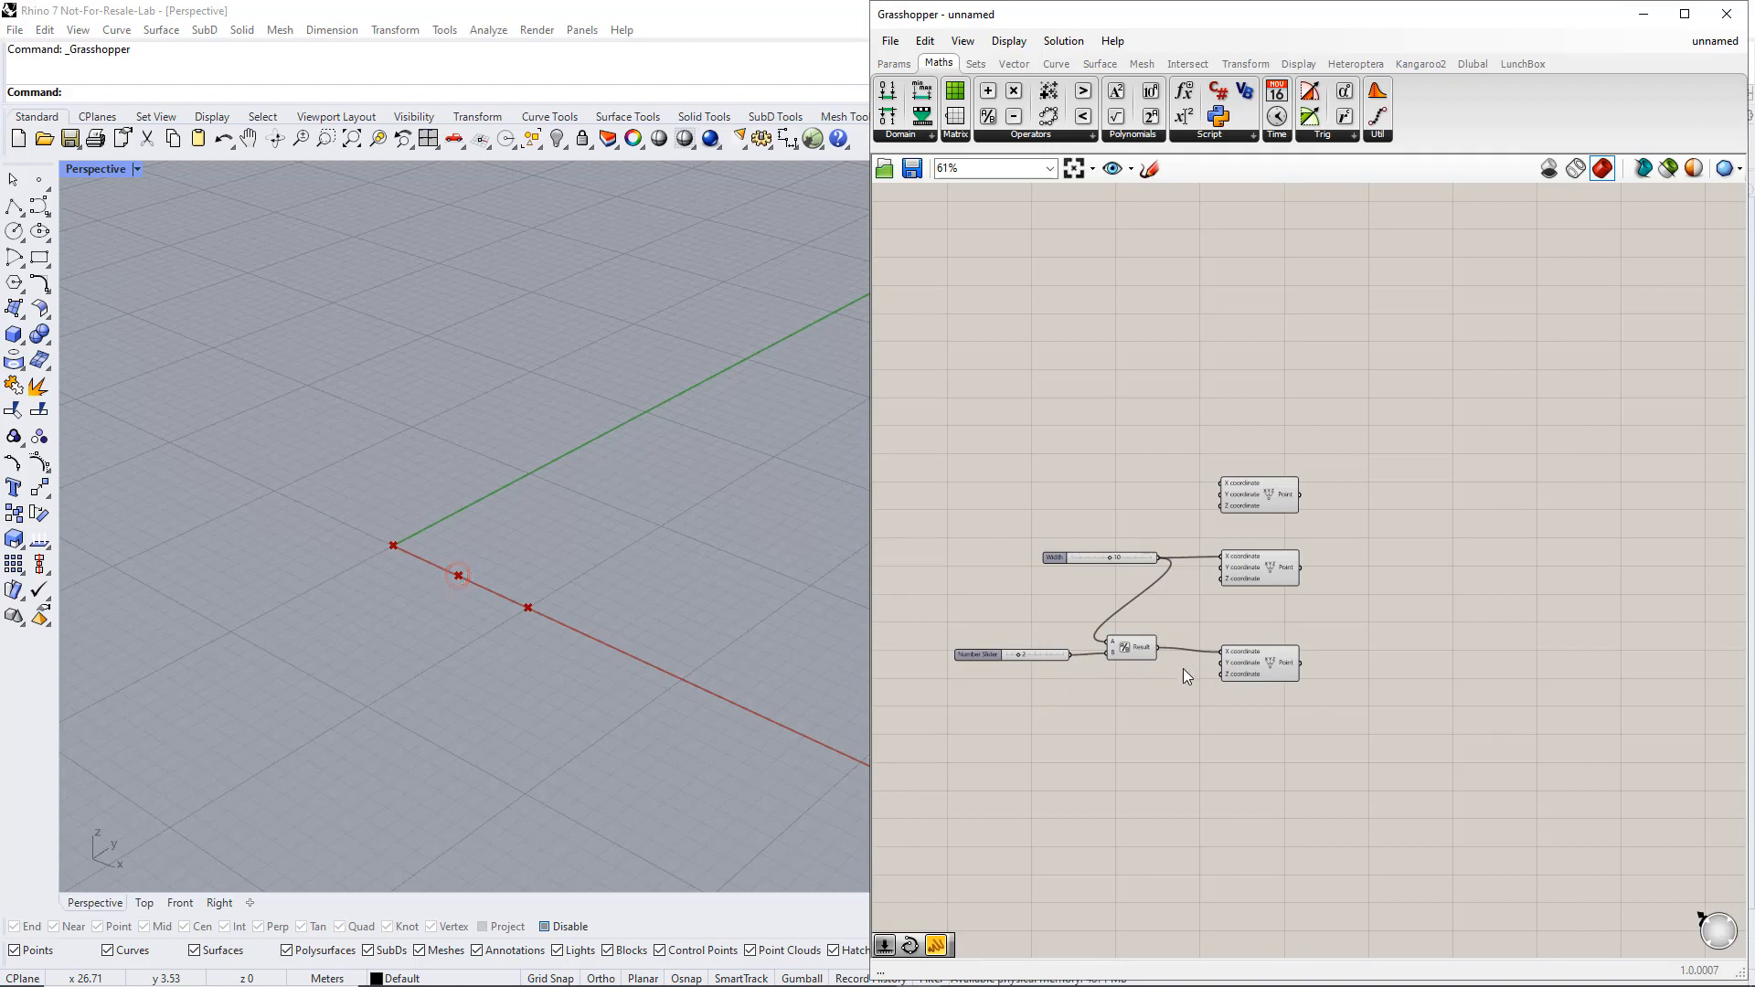
Add a number slider starting at 1 and wire it to the Z coordinate of the third Construct Point
double_click(1106, 685)
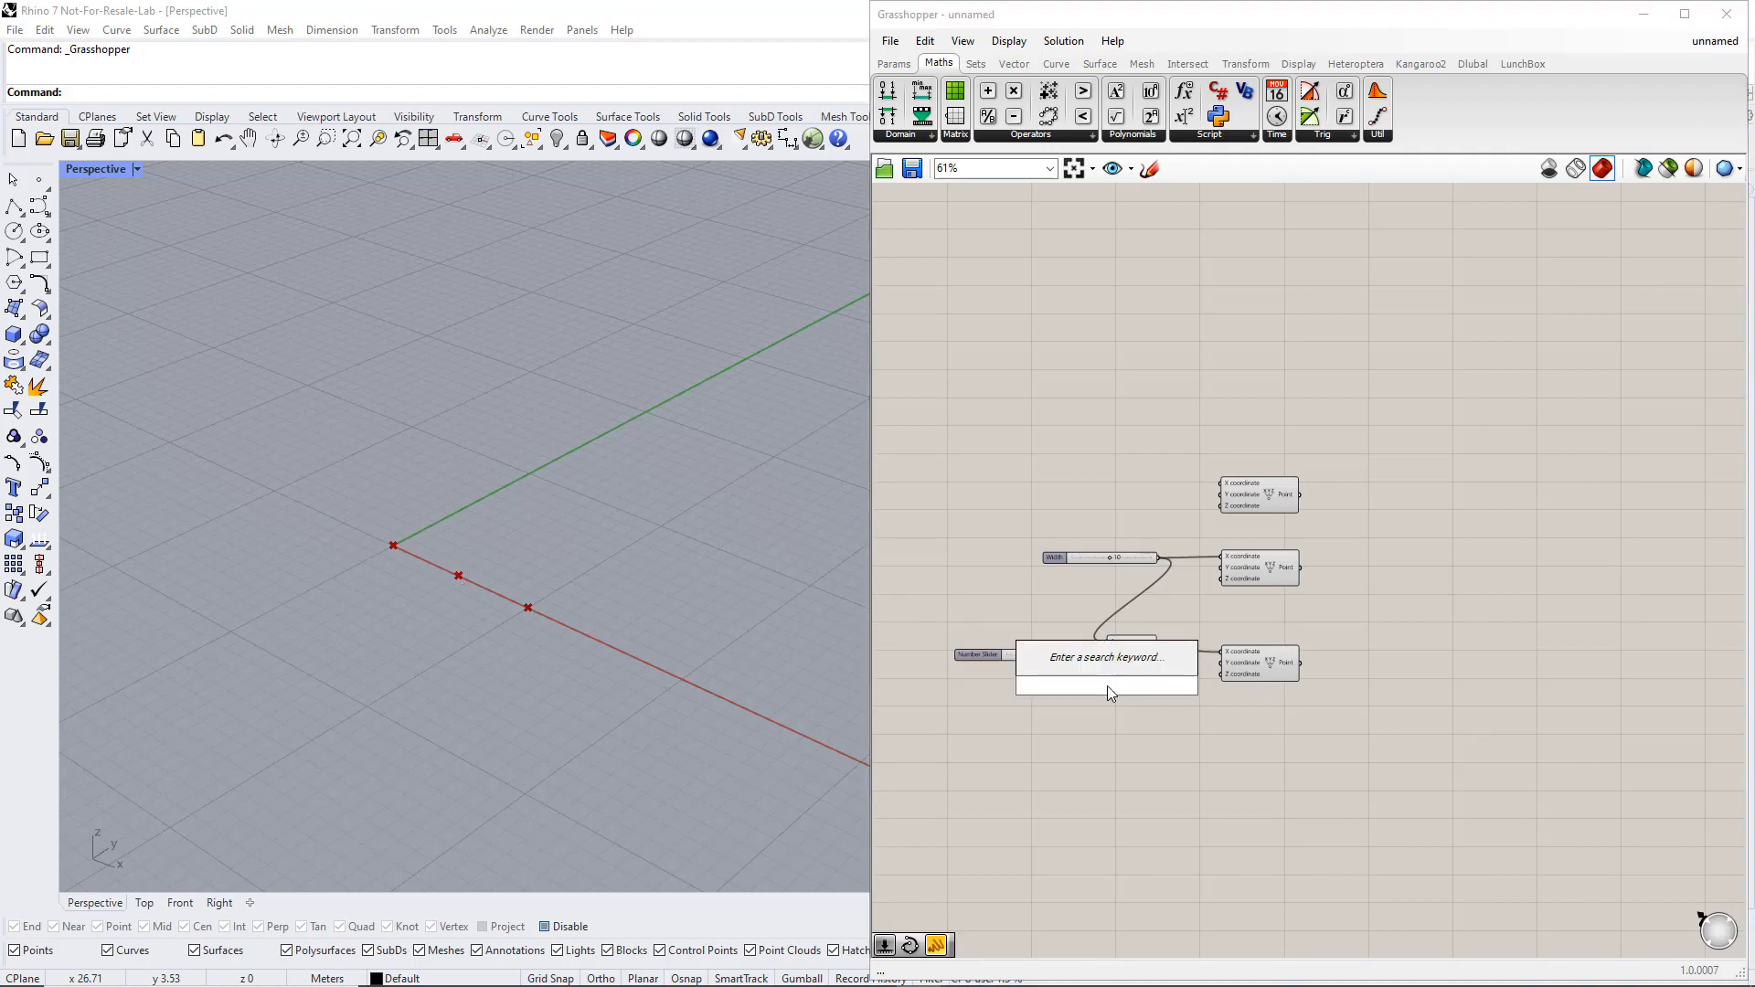
type("1<15")
key("Return")
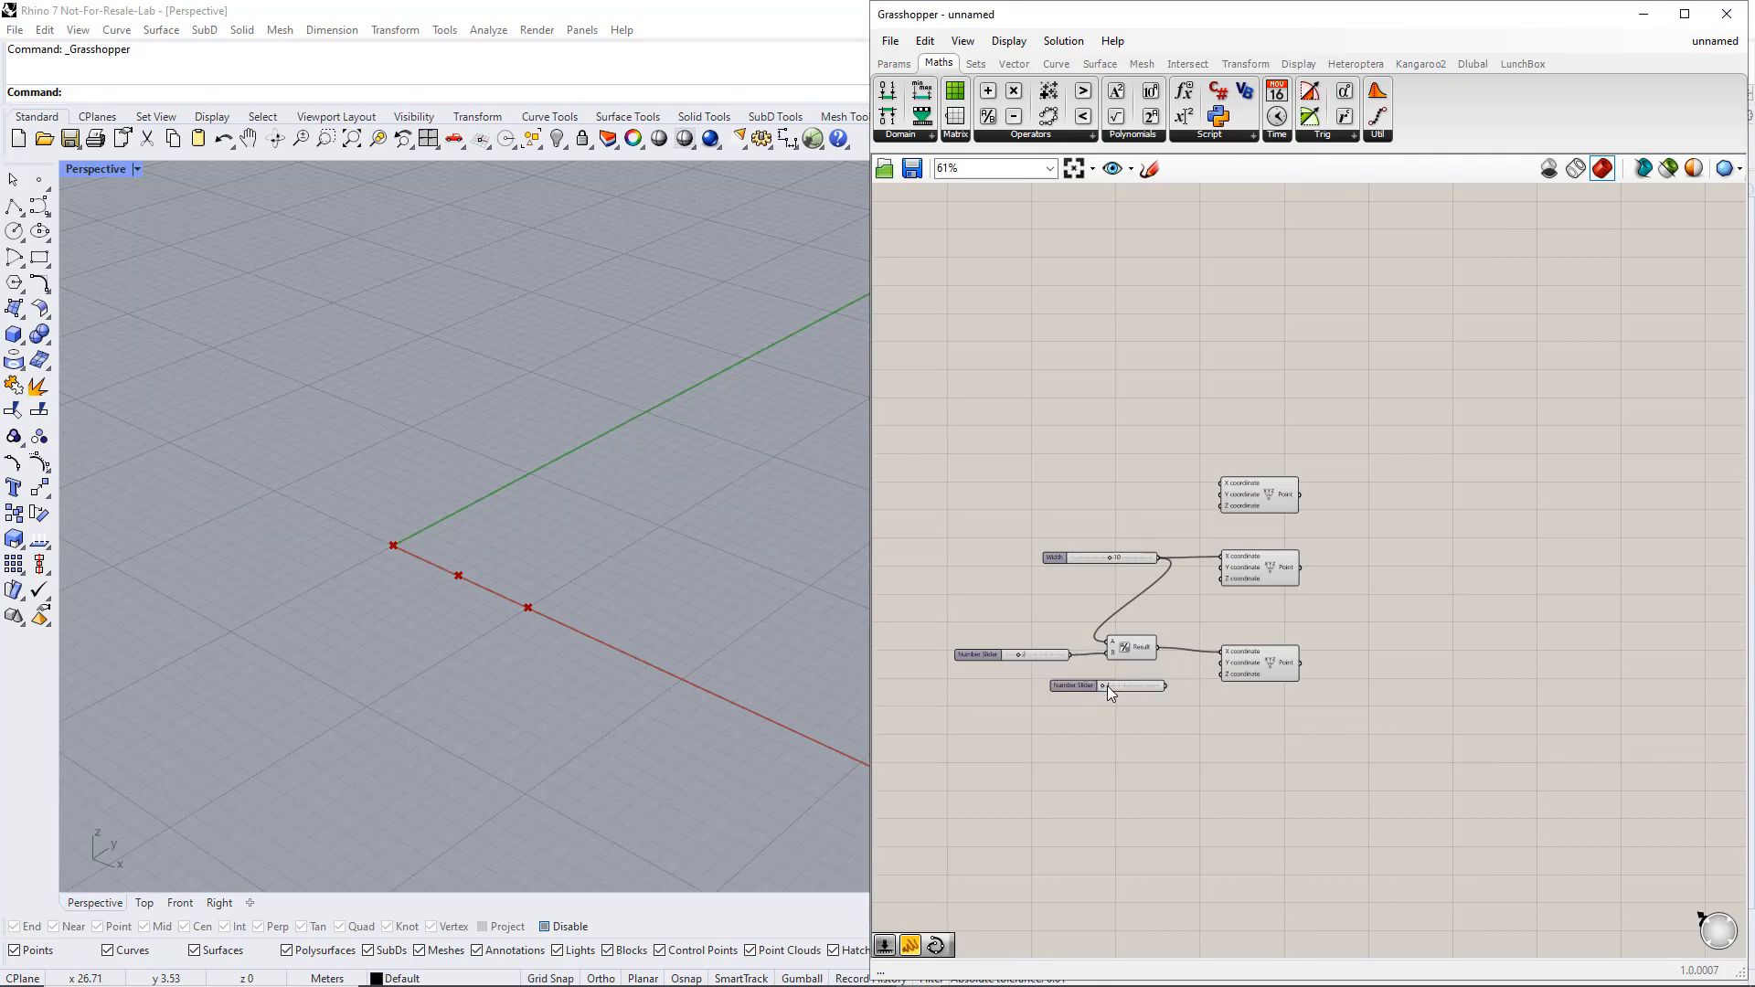
left_click_drag(1165, 685, 1221, 674)
Name the Z coordinate slider Height, and set Width to 11 and Height to 2
right_click(1076, 687)
left_click(1111, 695)
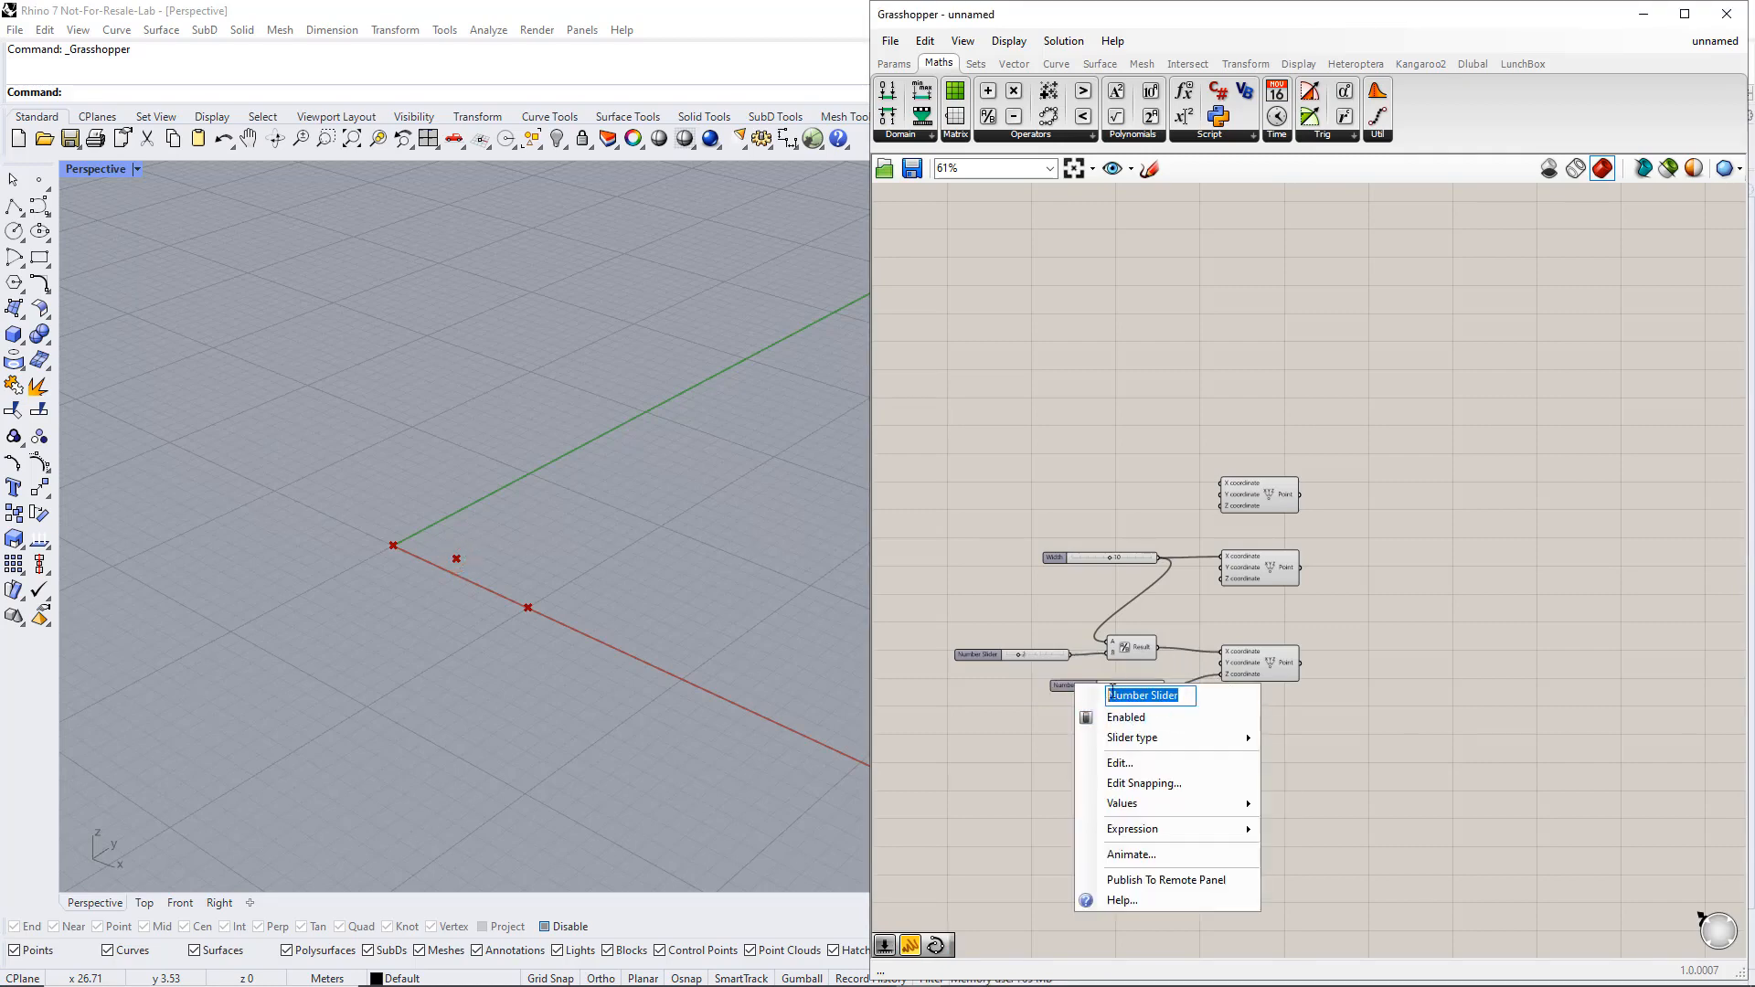
type("Height")
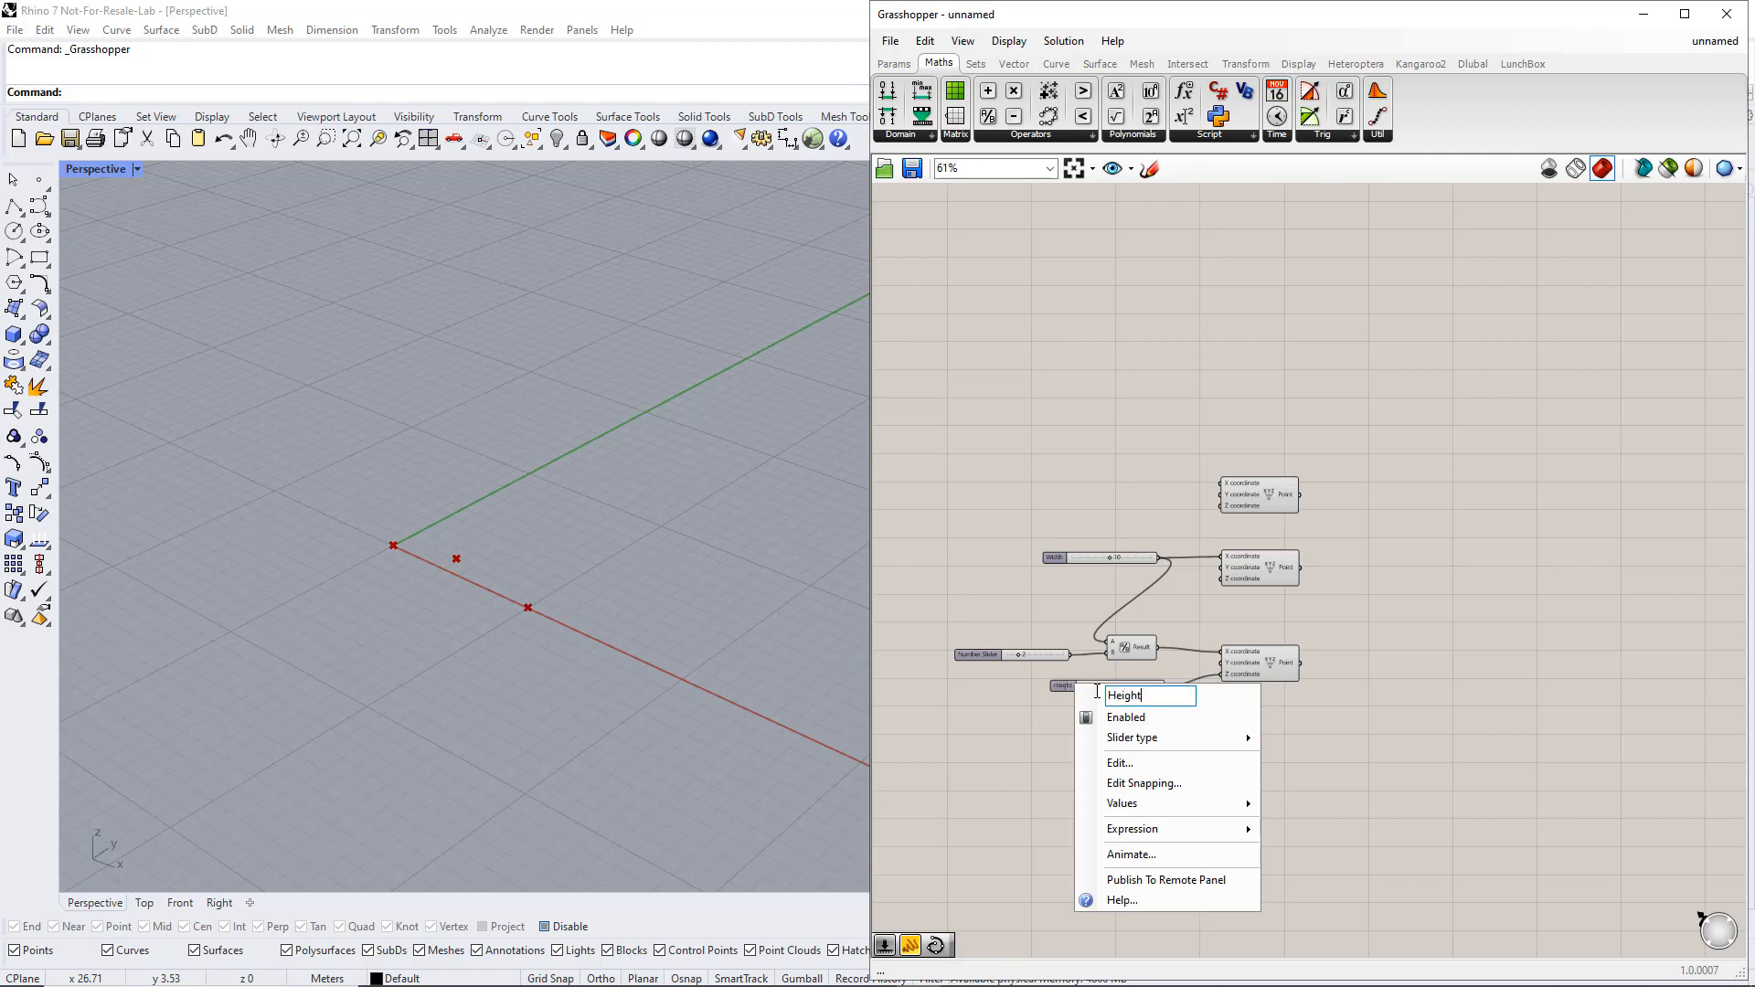
key("Return")
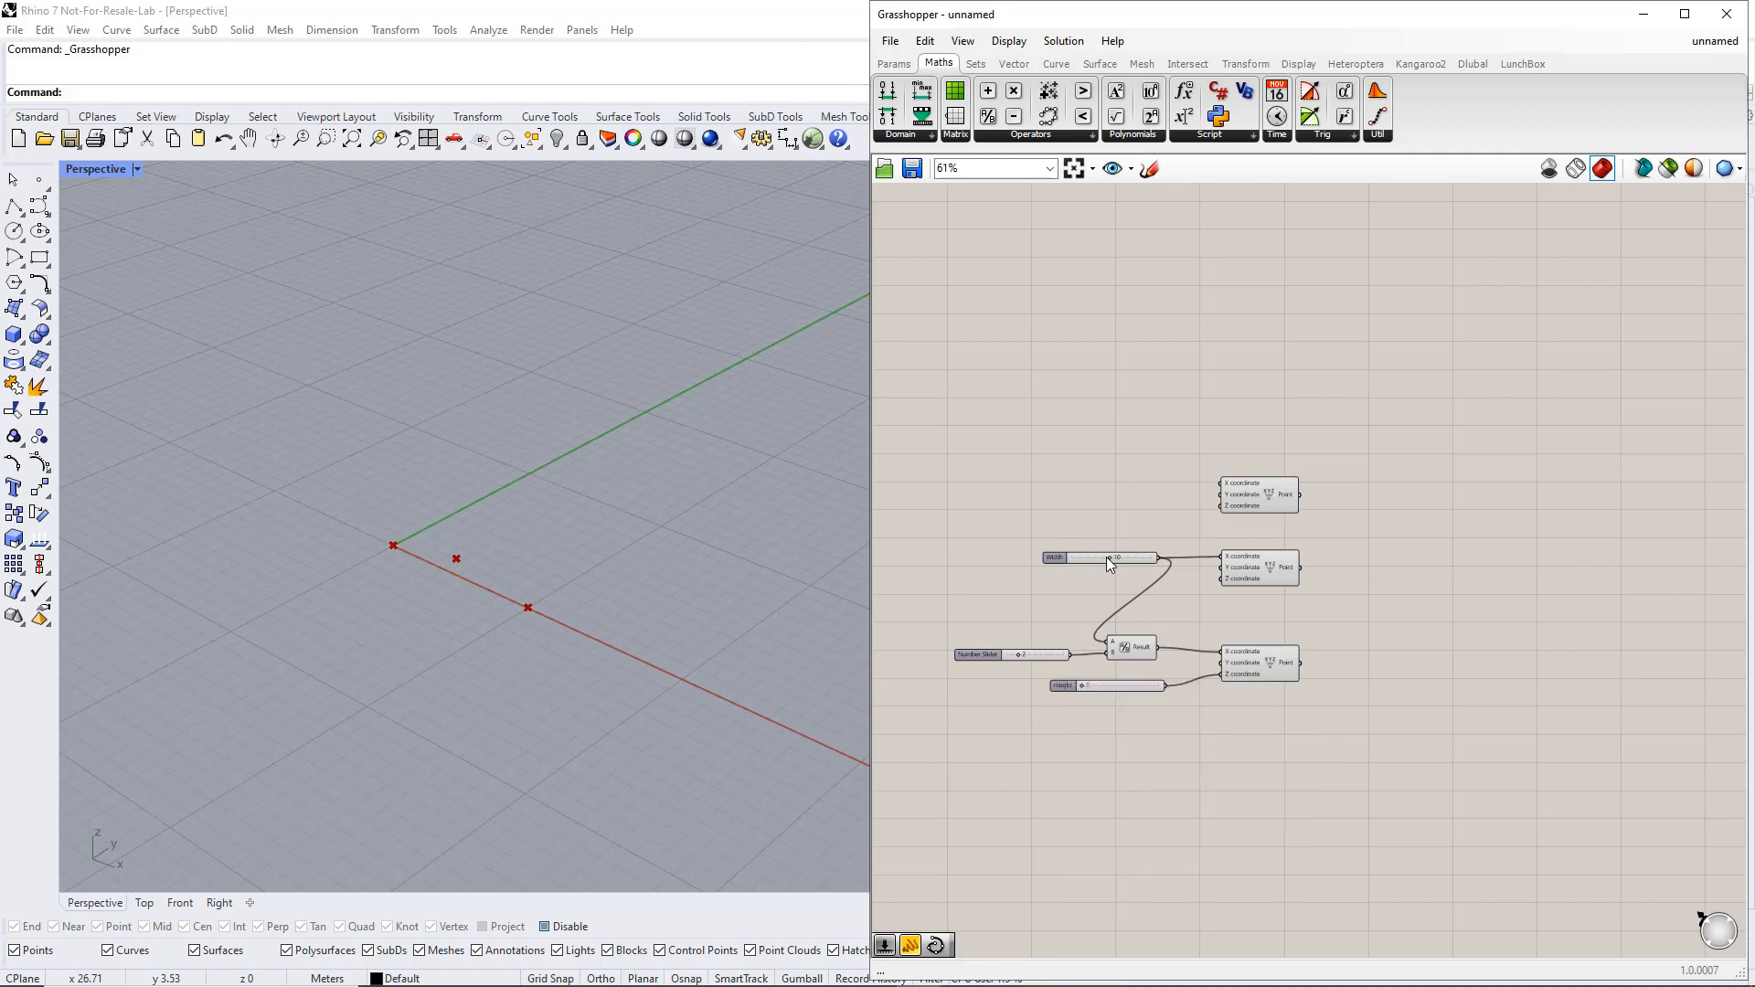
mouse_move(1110, 558)
left_mouse_down()
mouse_move(1093, 554)
mouse_move(1113, 556)
left_mouse_up()
left_click_drag(1083, 685, 1089, 686)
Place an Interpolate curve component beside the three Construct Point components
left_click(1057, 64)
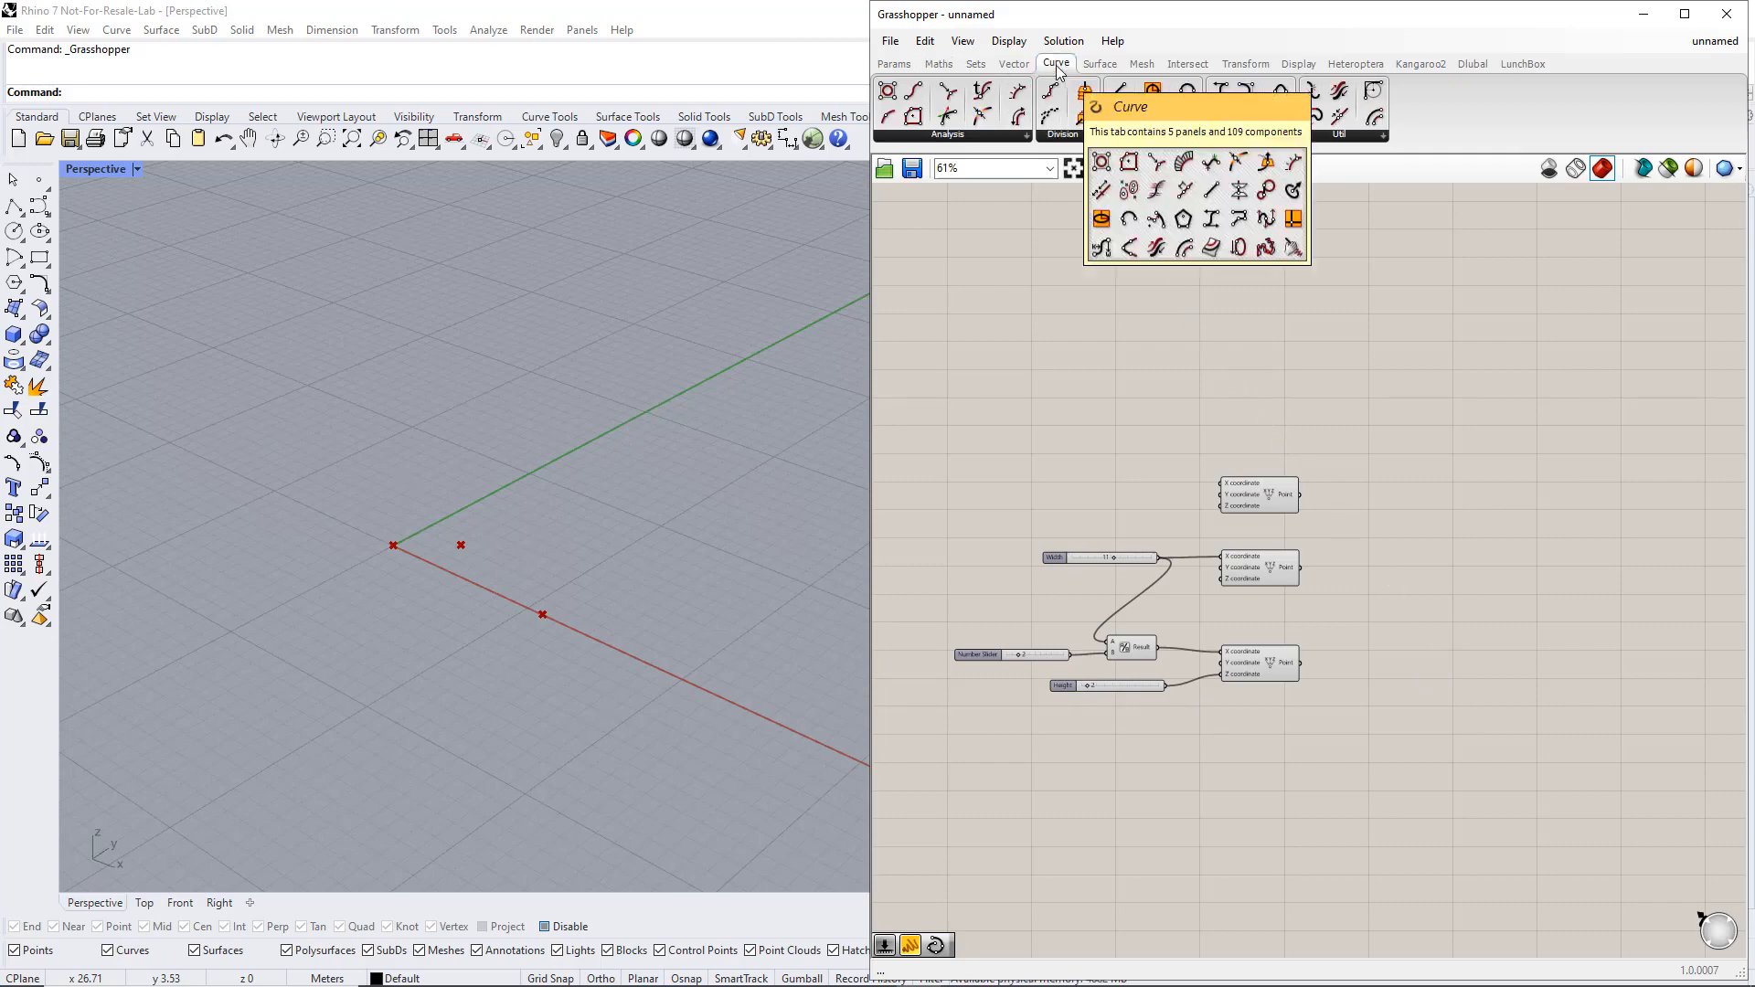
left_click(1244, 137)
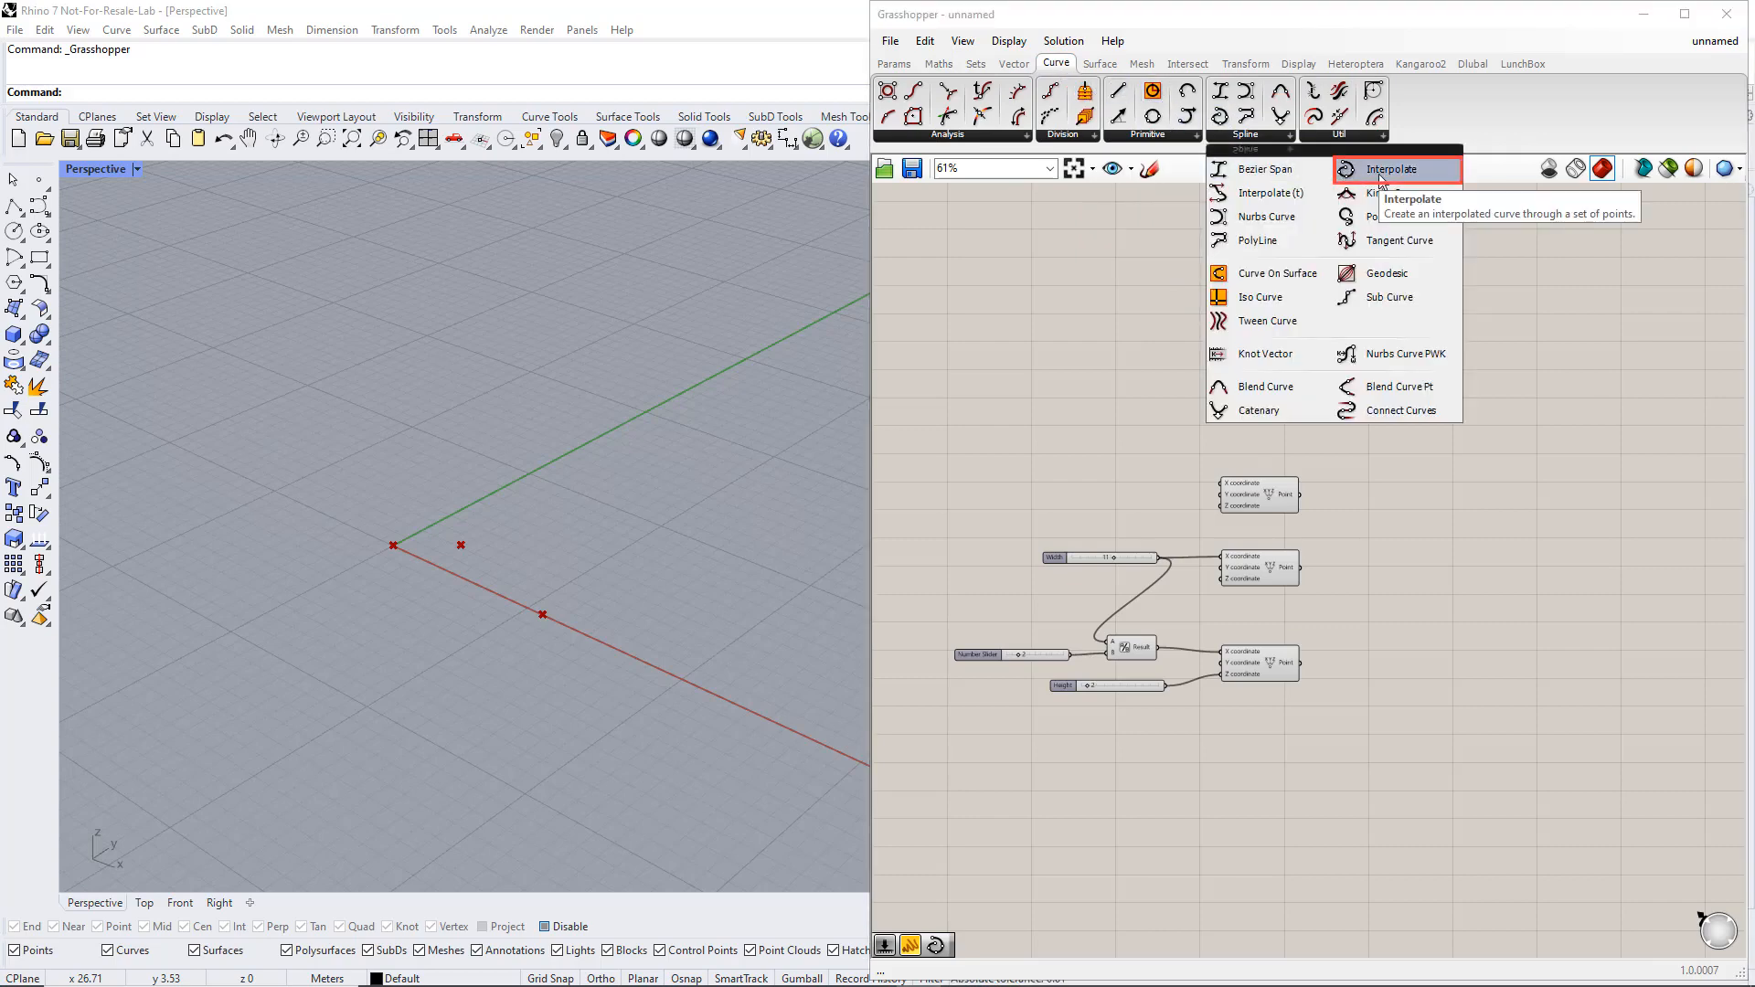
left_click_drag(1379, 175, 1445, 405)
left_click_drag(1464, 579, 1464, 579)
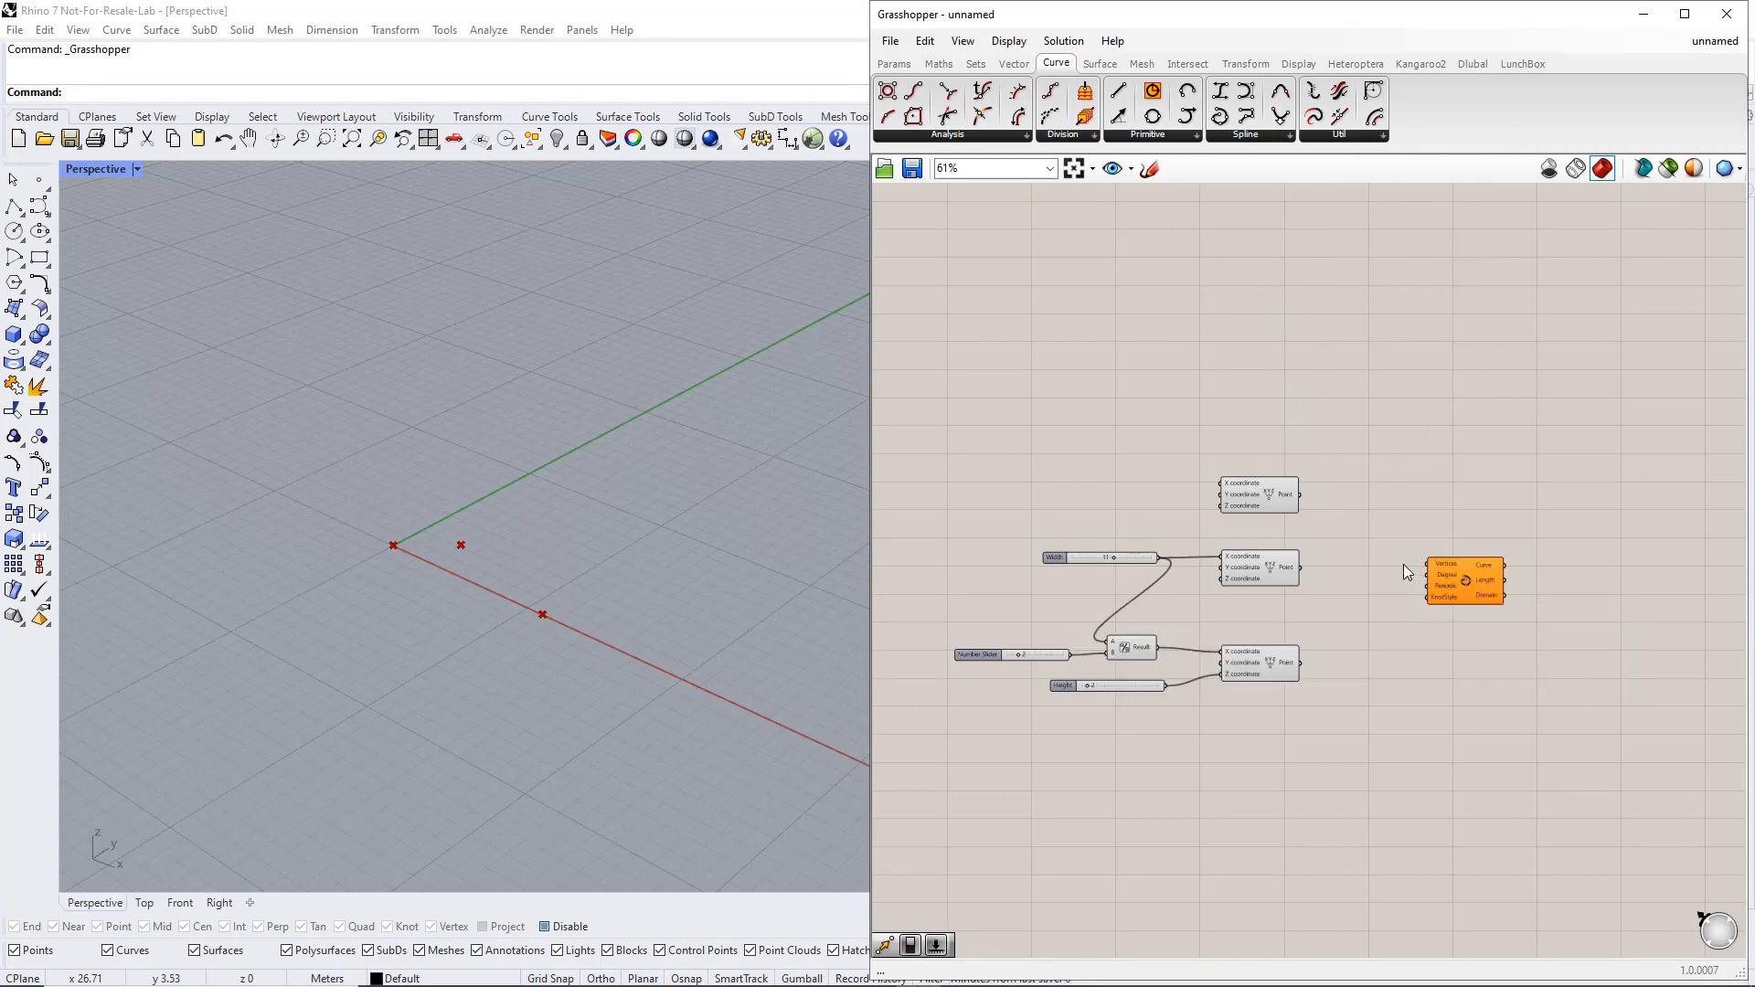
Wire the first, third and second points, in that order, into the Vertices input of the Interpolate curve
left_click(1272, 500)
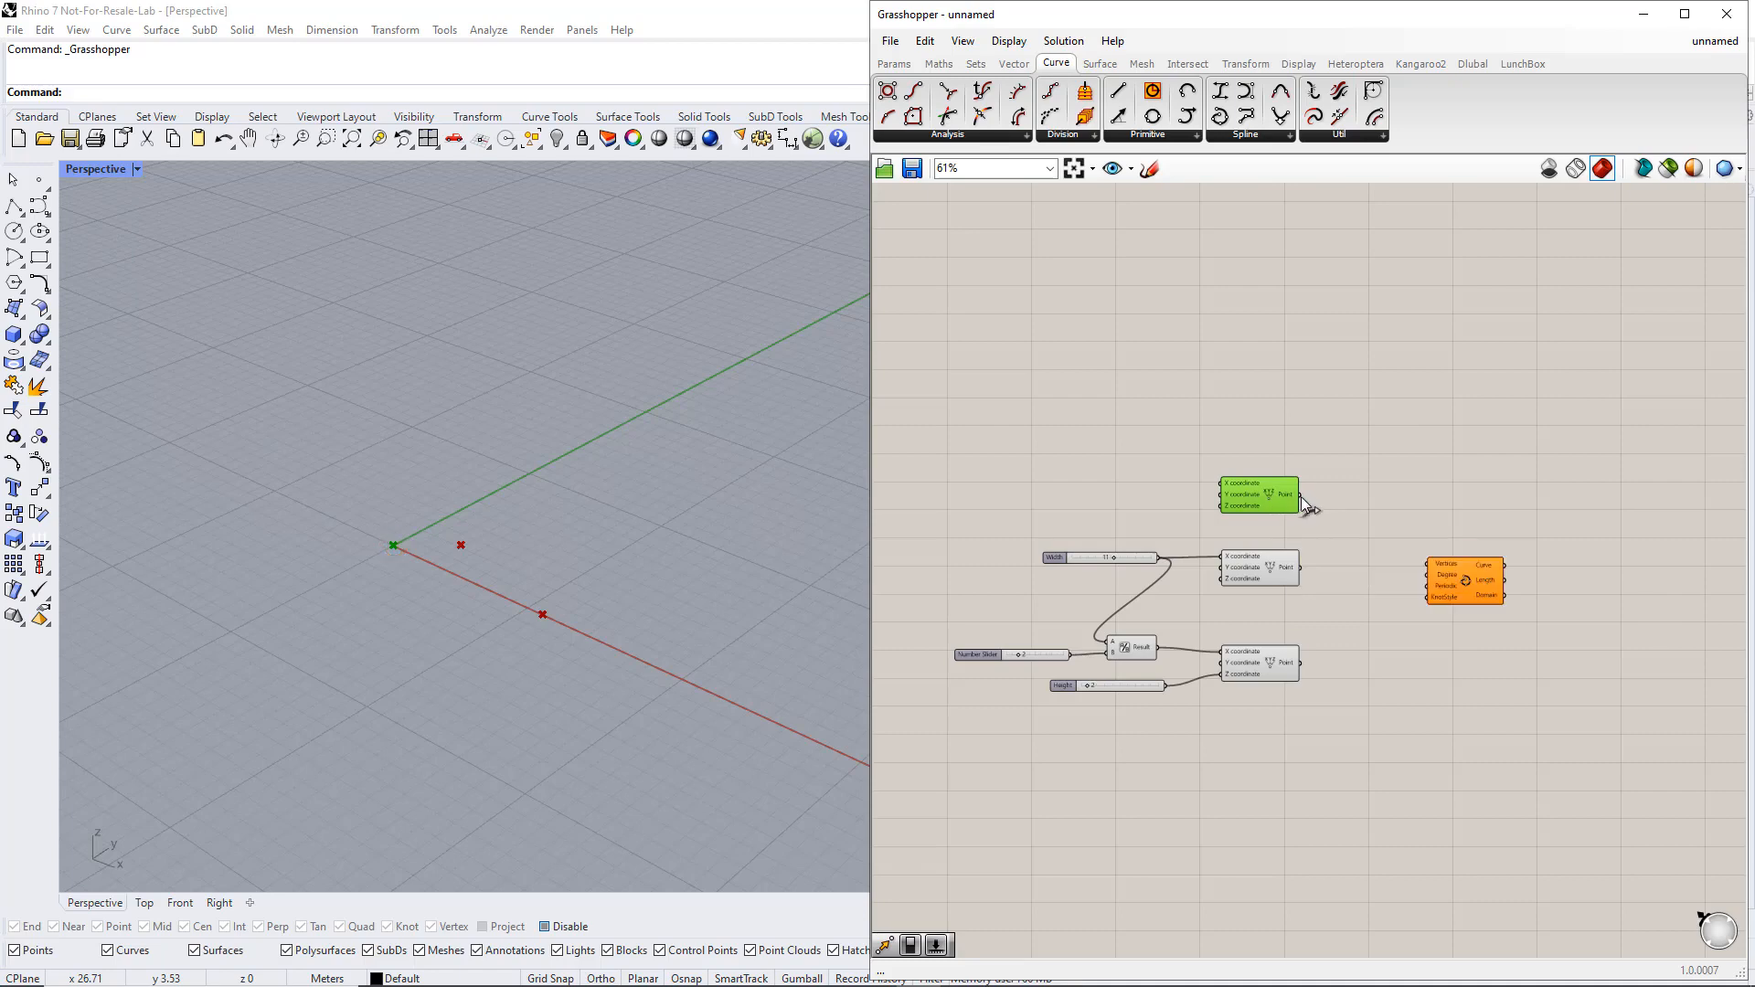
left_click_drag(1301, 495, 1426, 564)
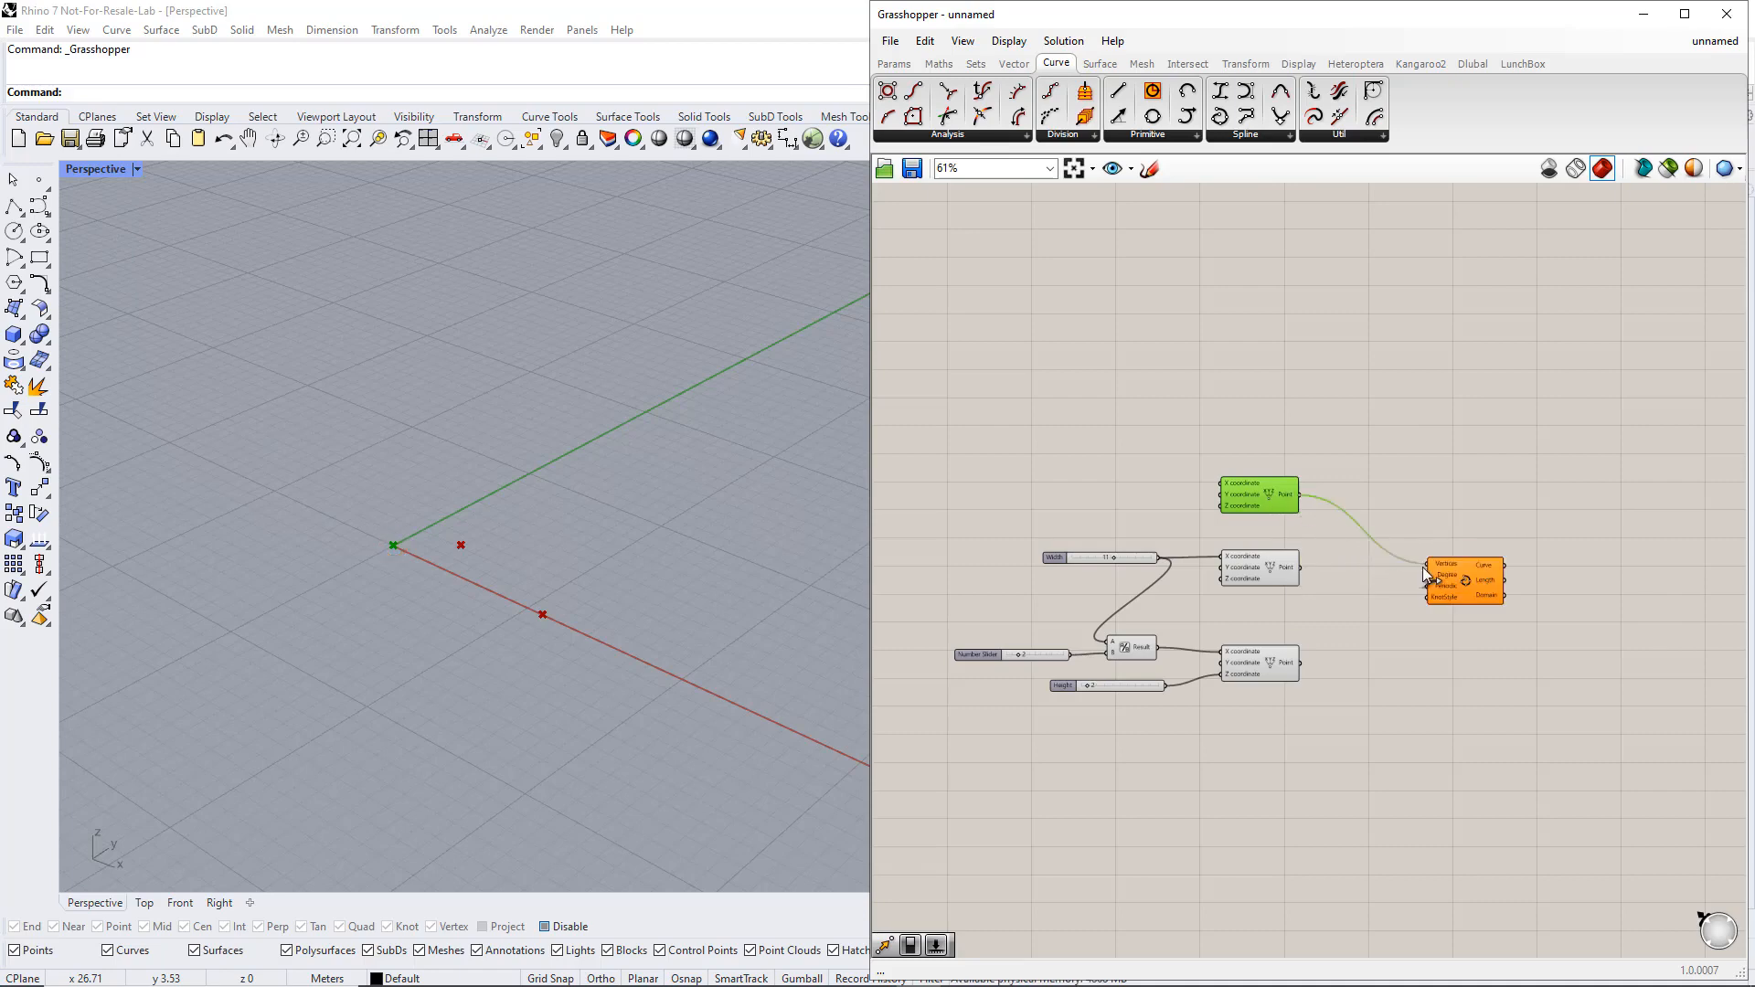
left_click(1265, 569)
left_click(1270, 672)
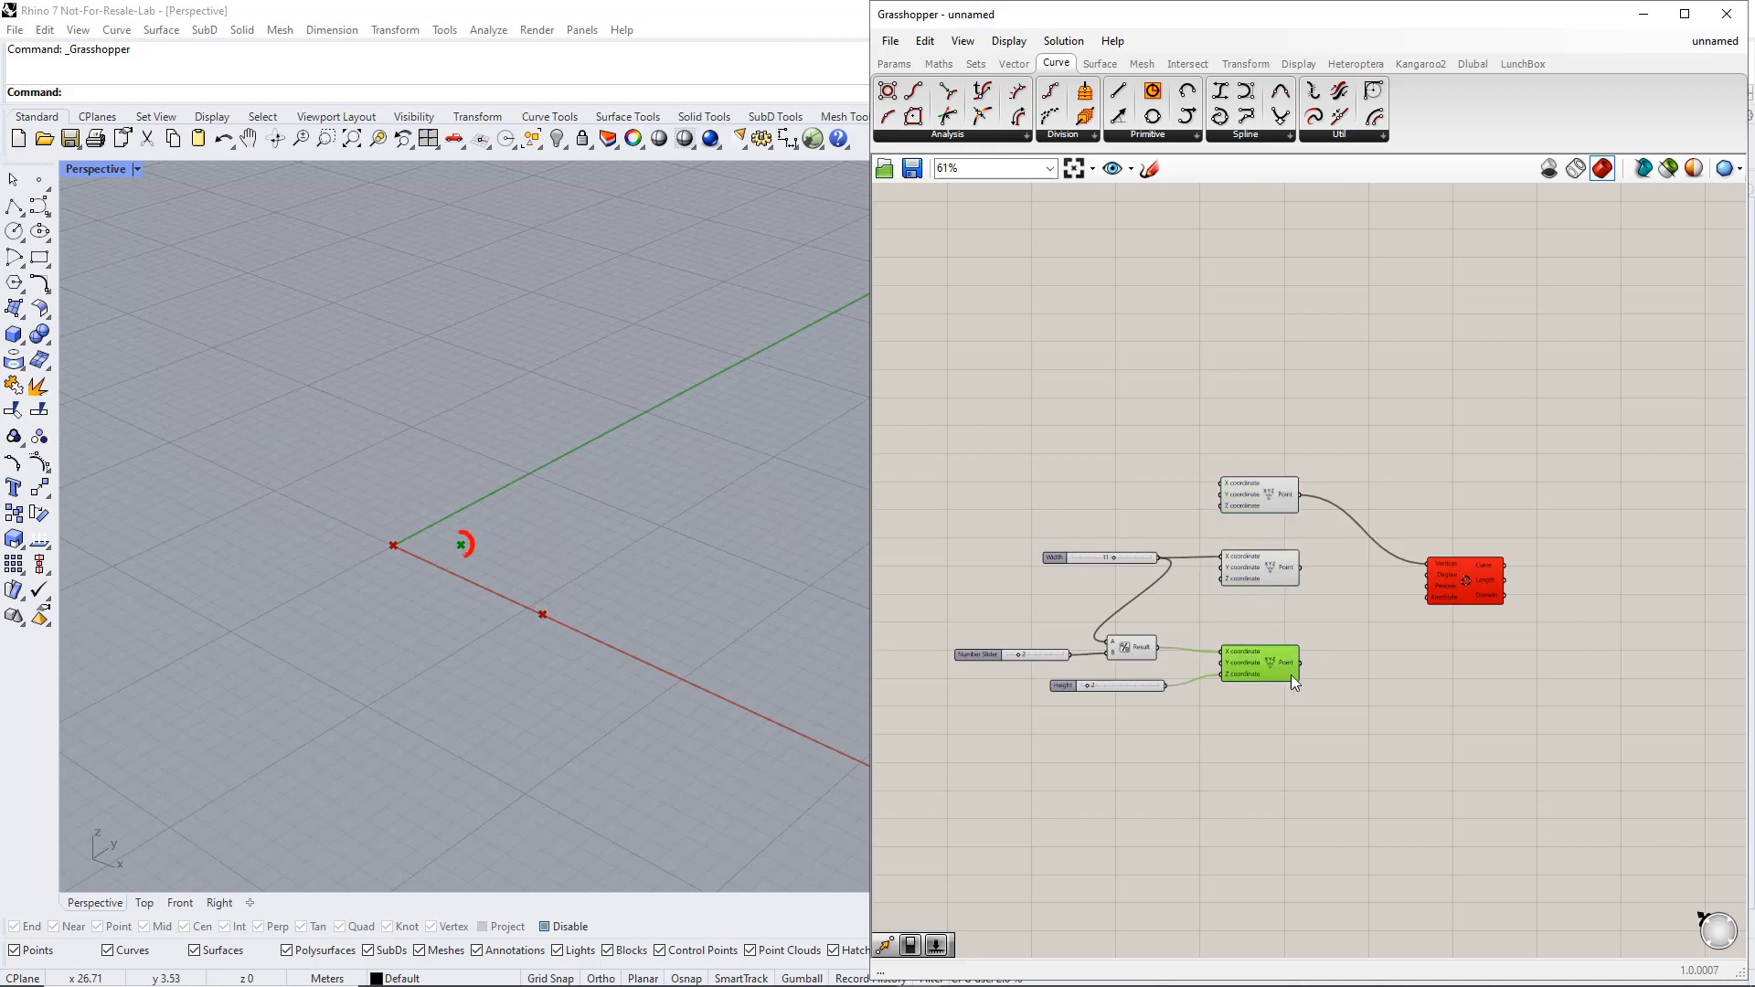
left_click_drag(1302, 668, 1426, 564, "shift")
left_click_drag(1303, 573, 1426, 565, "shift")
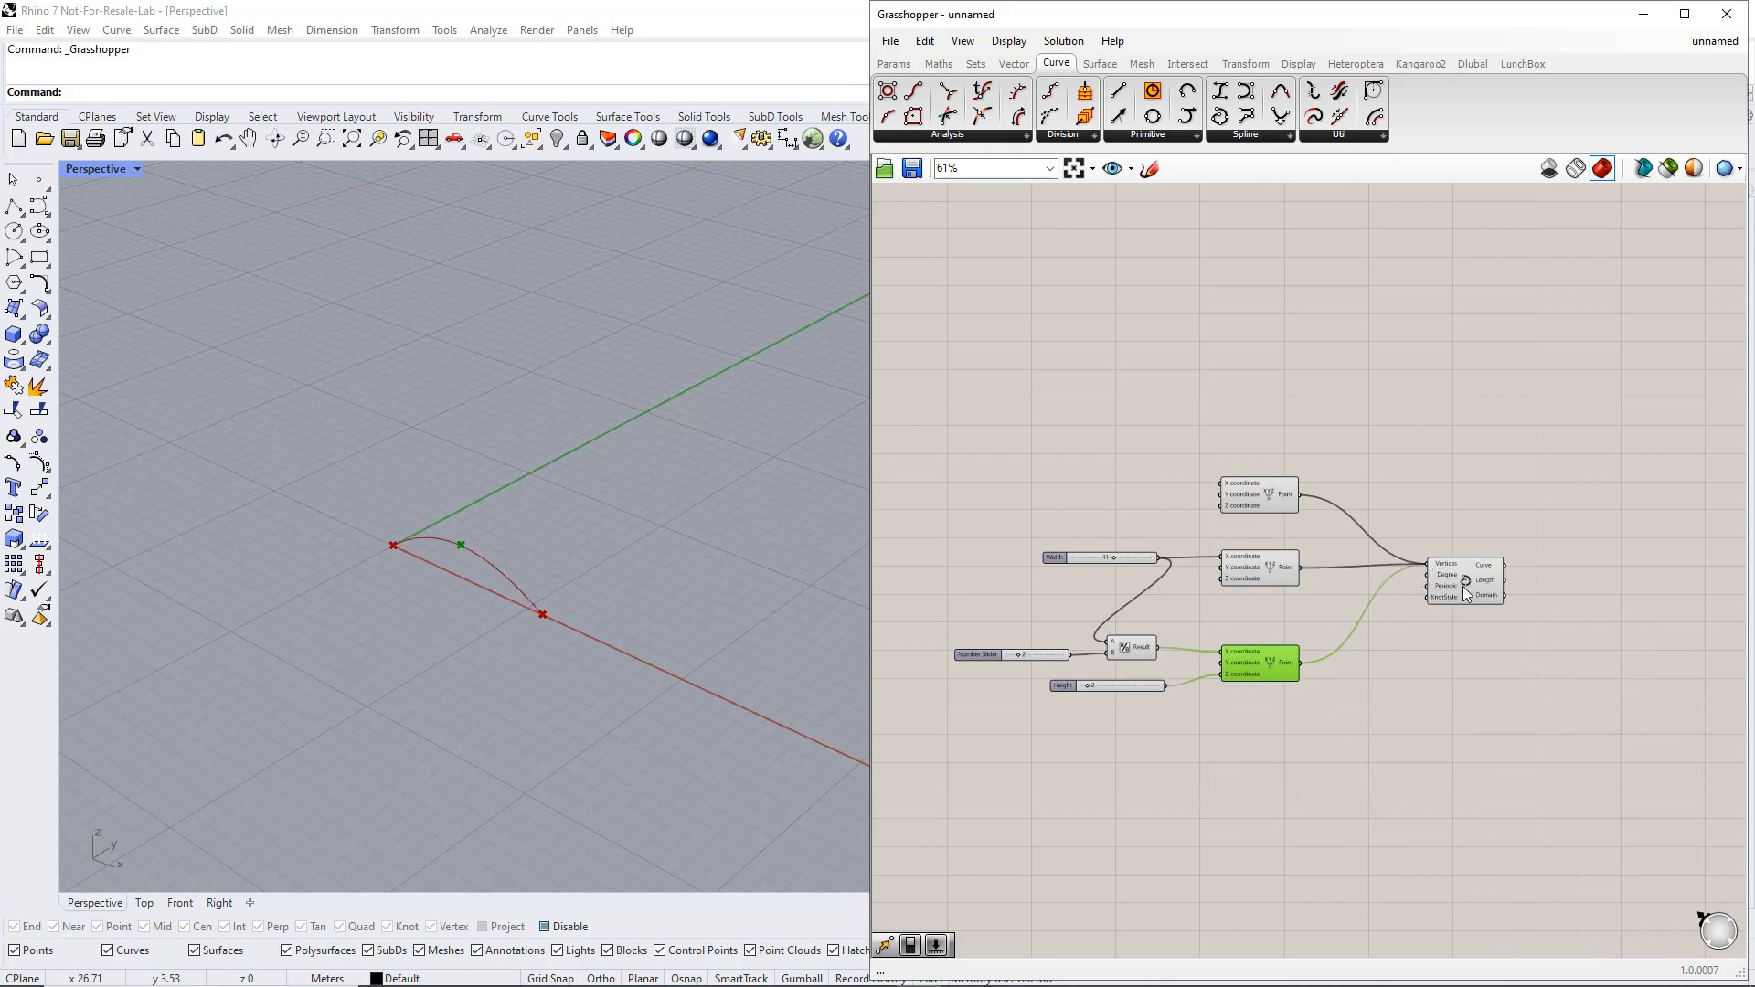
left_click(1463, 585)
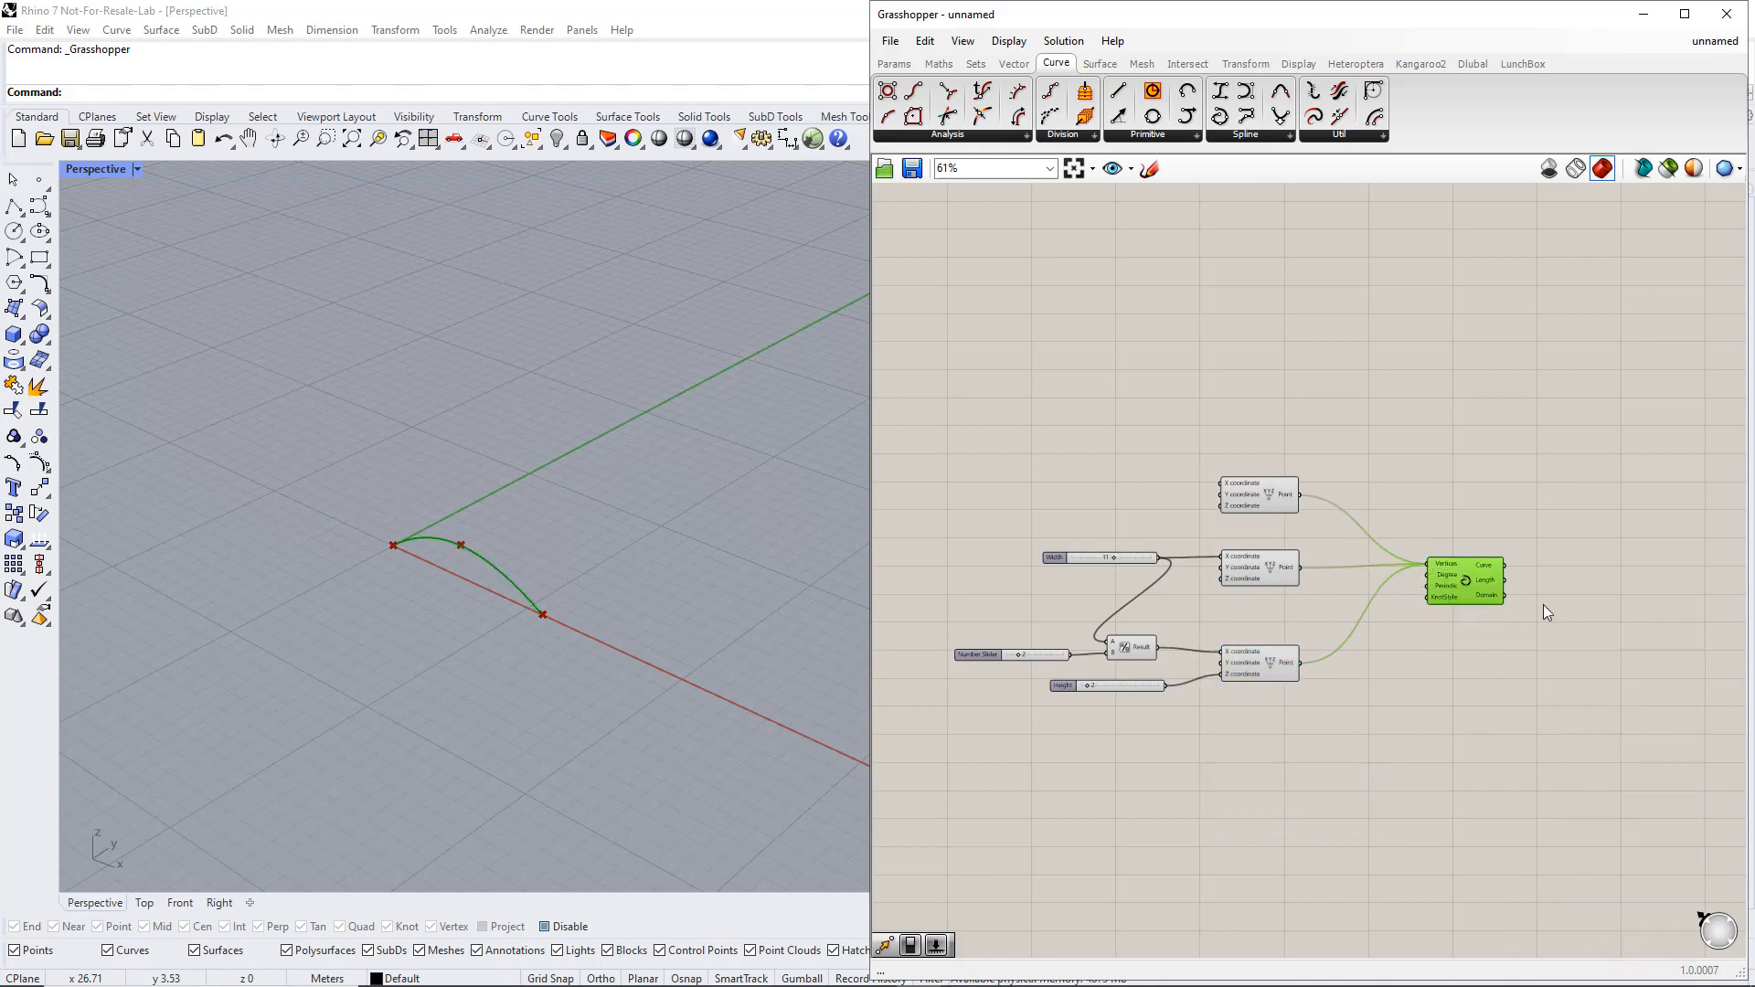
left_click(1596, 601)
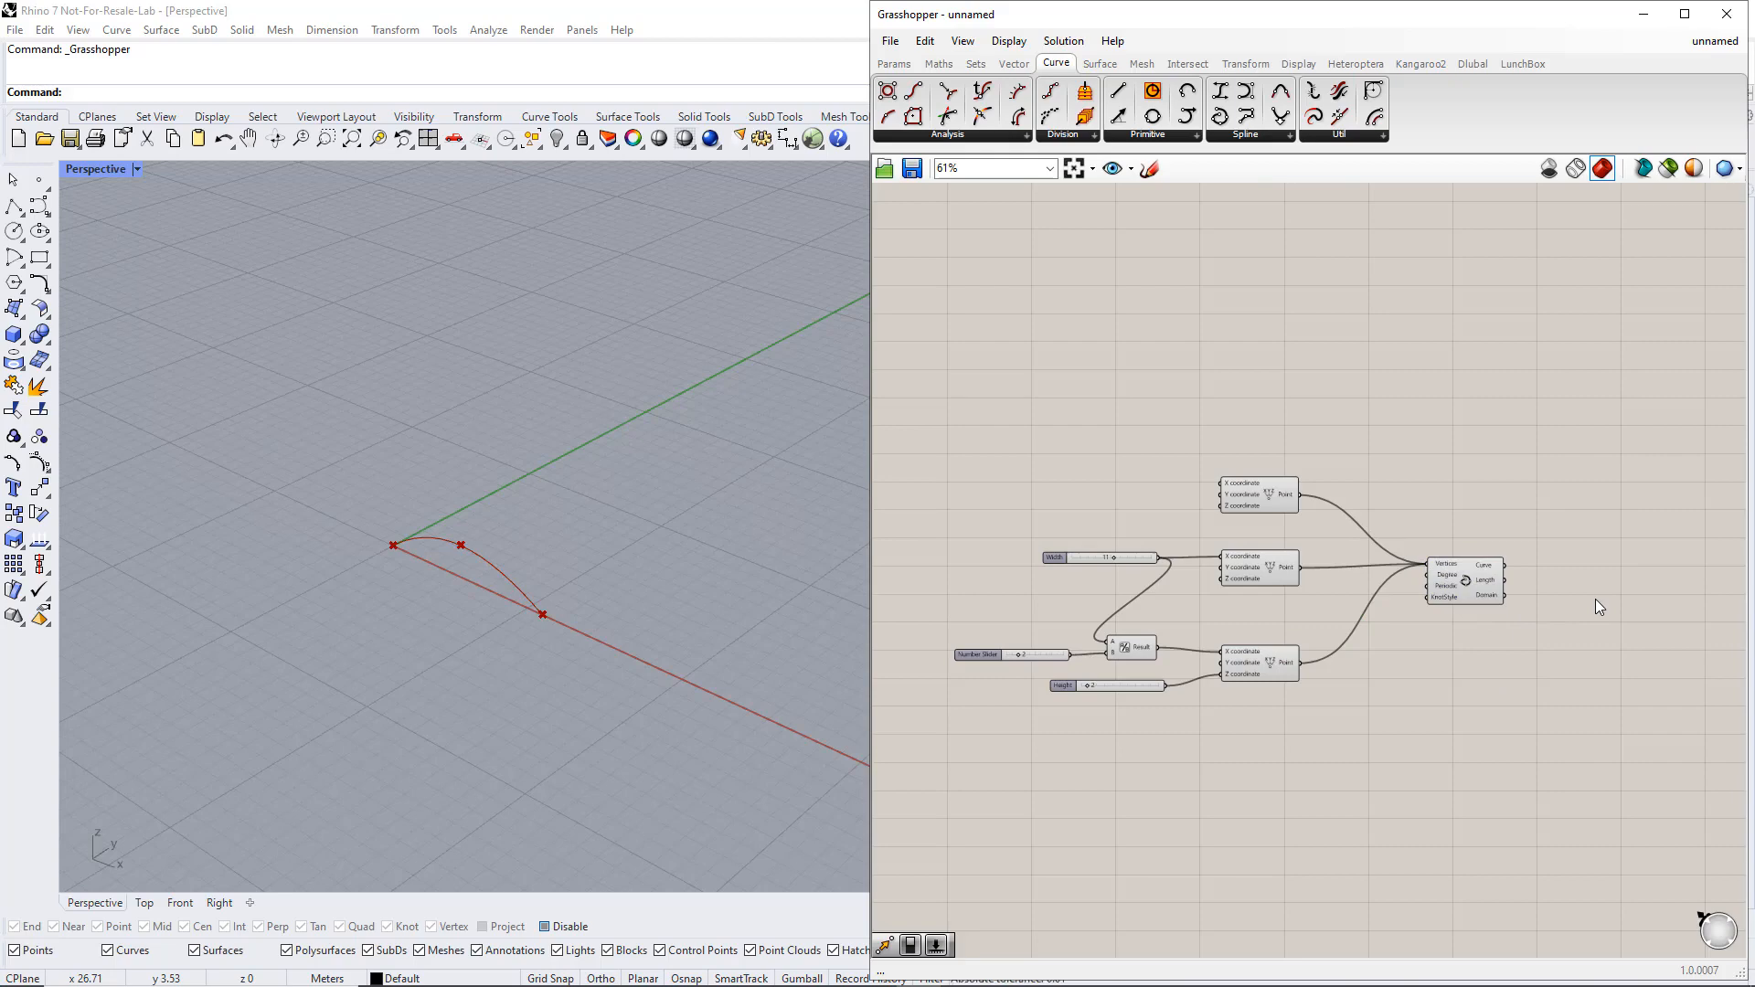
Add a Move component and wire the interpolated curve into its Geometry input
left_click(1254, 66)
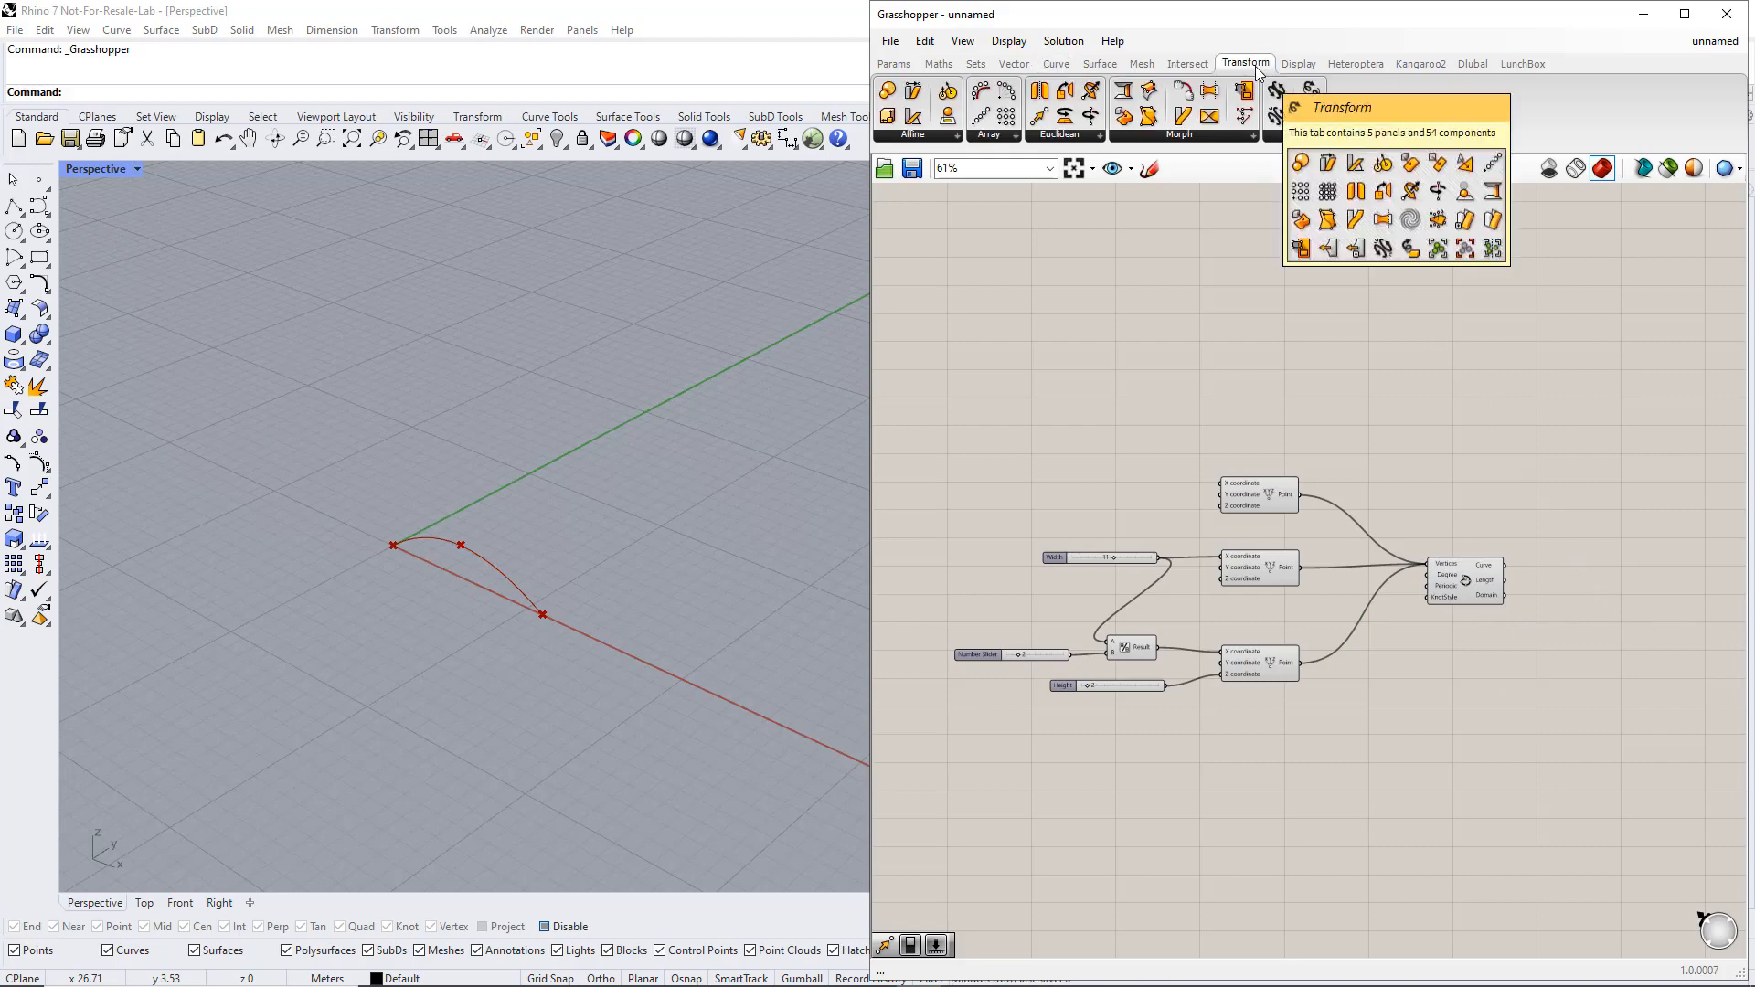
left_click(1079, 135)
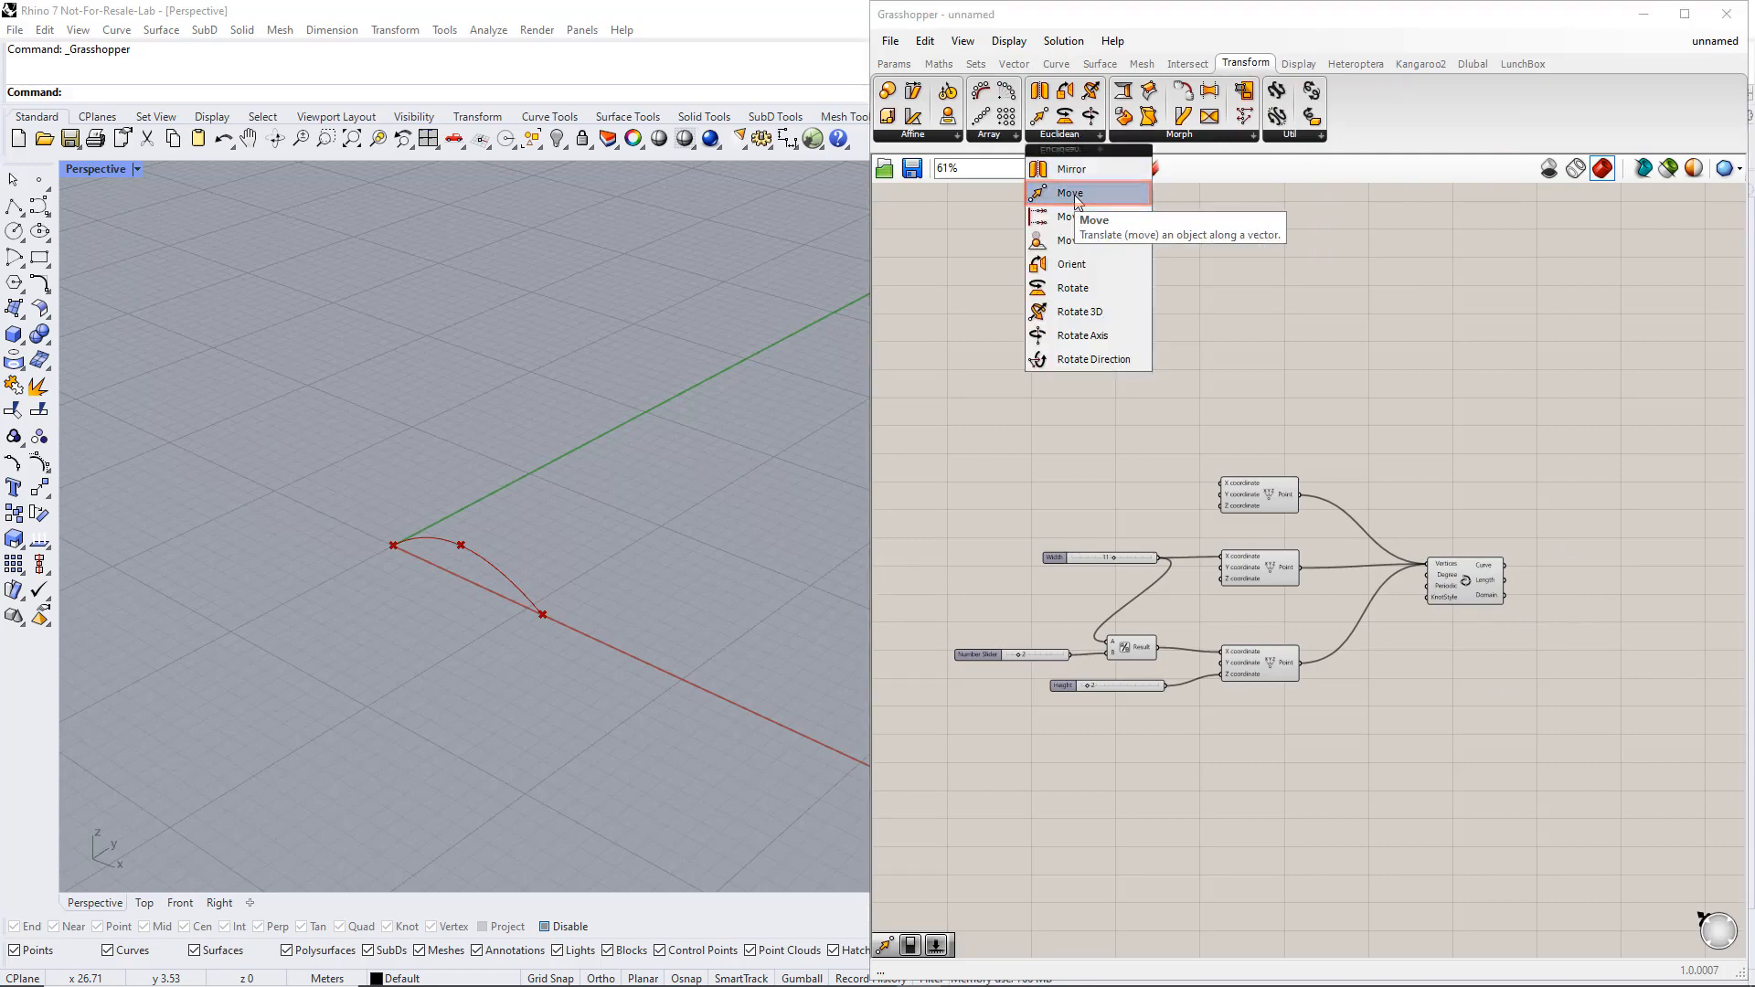
left_click_drag(1069, 193, 1395, 439)
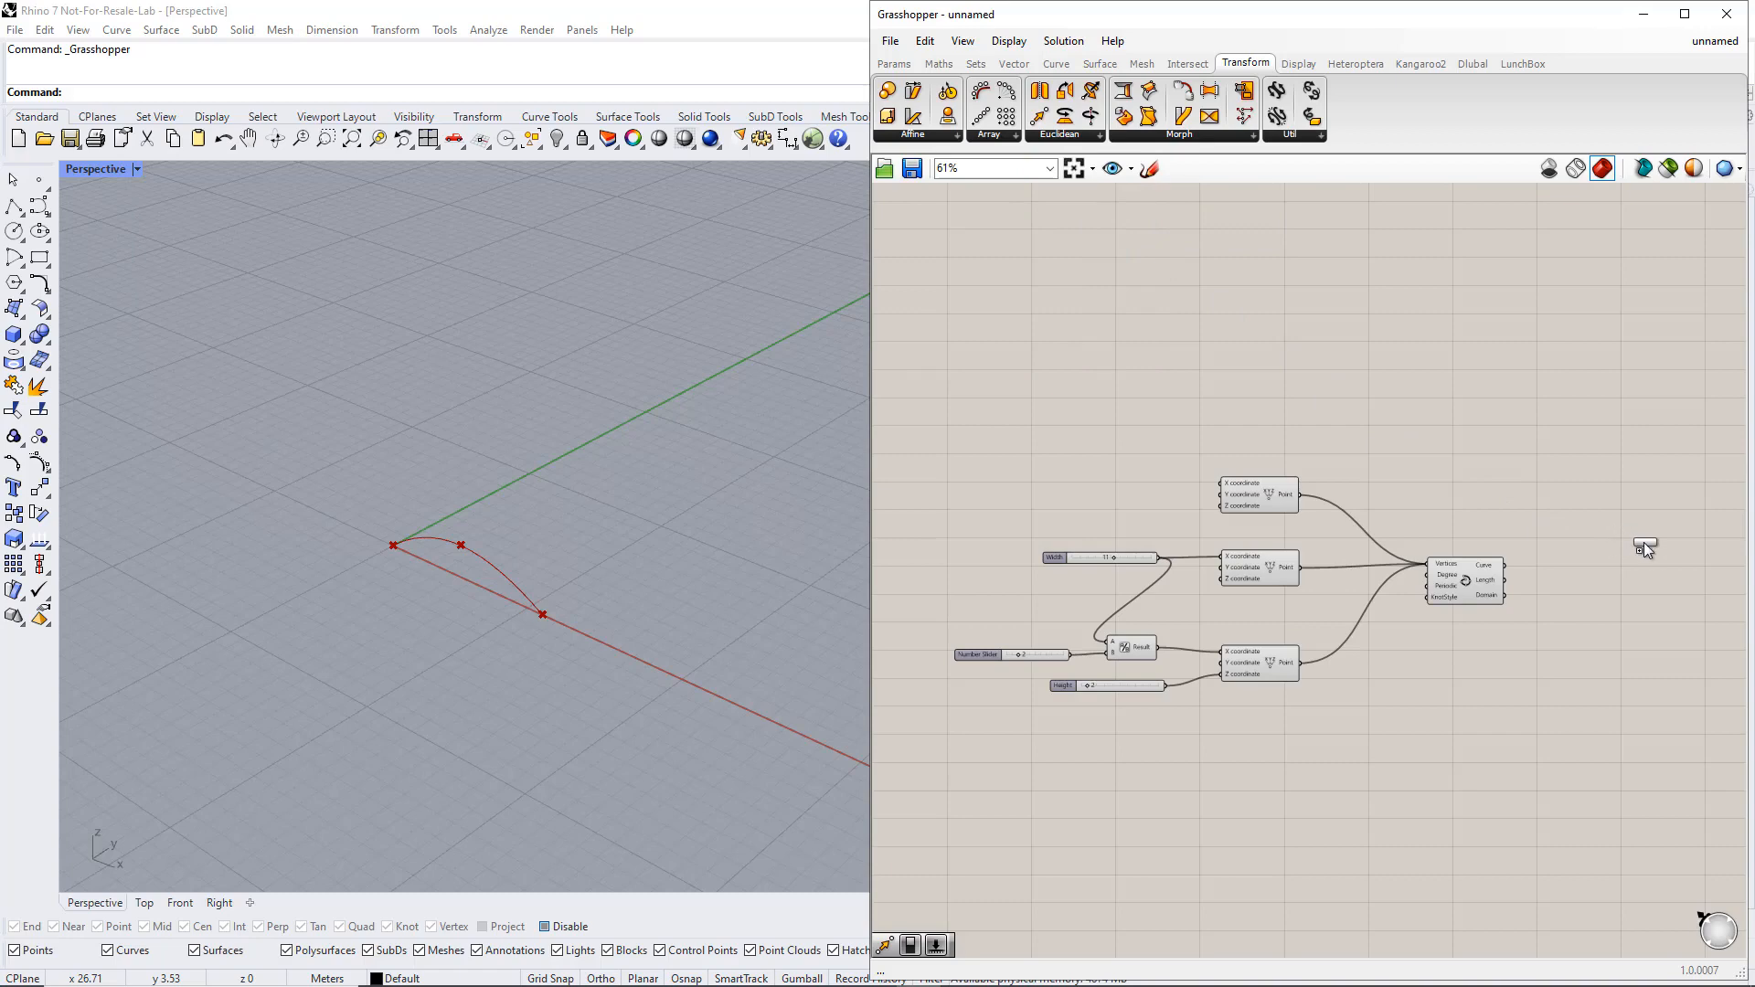
left_click_drag(1654, 561, 1656, 561)
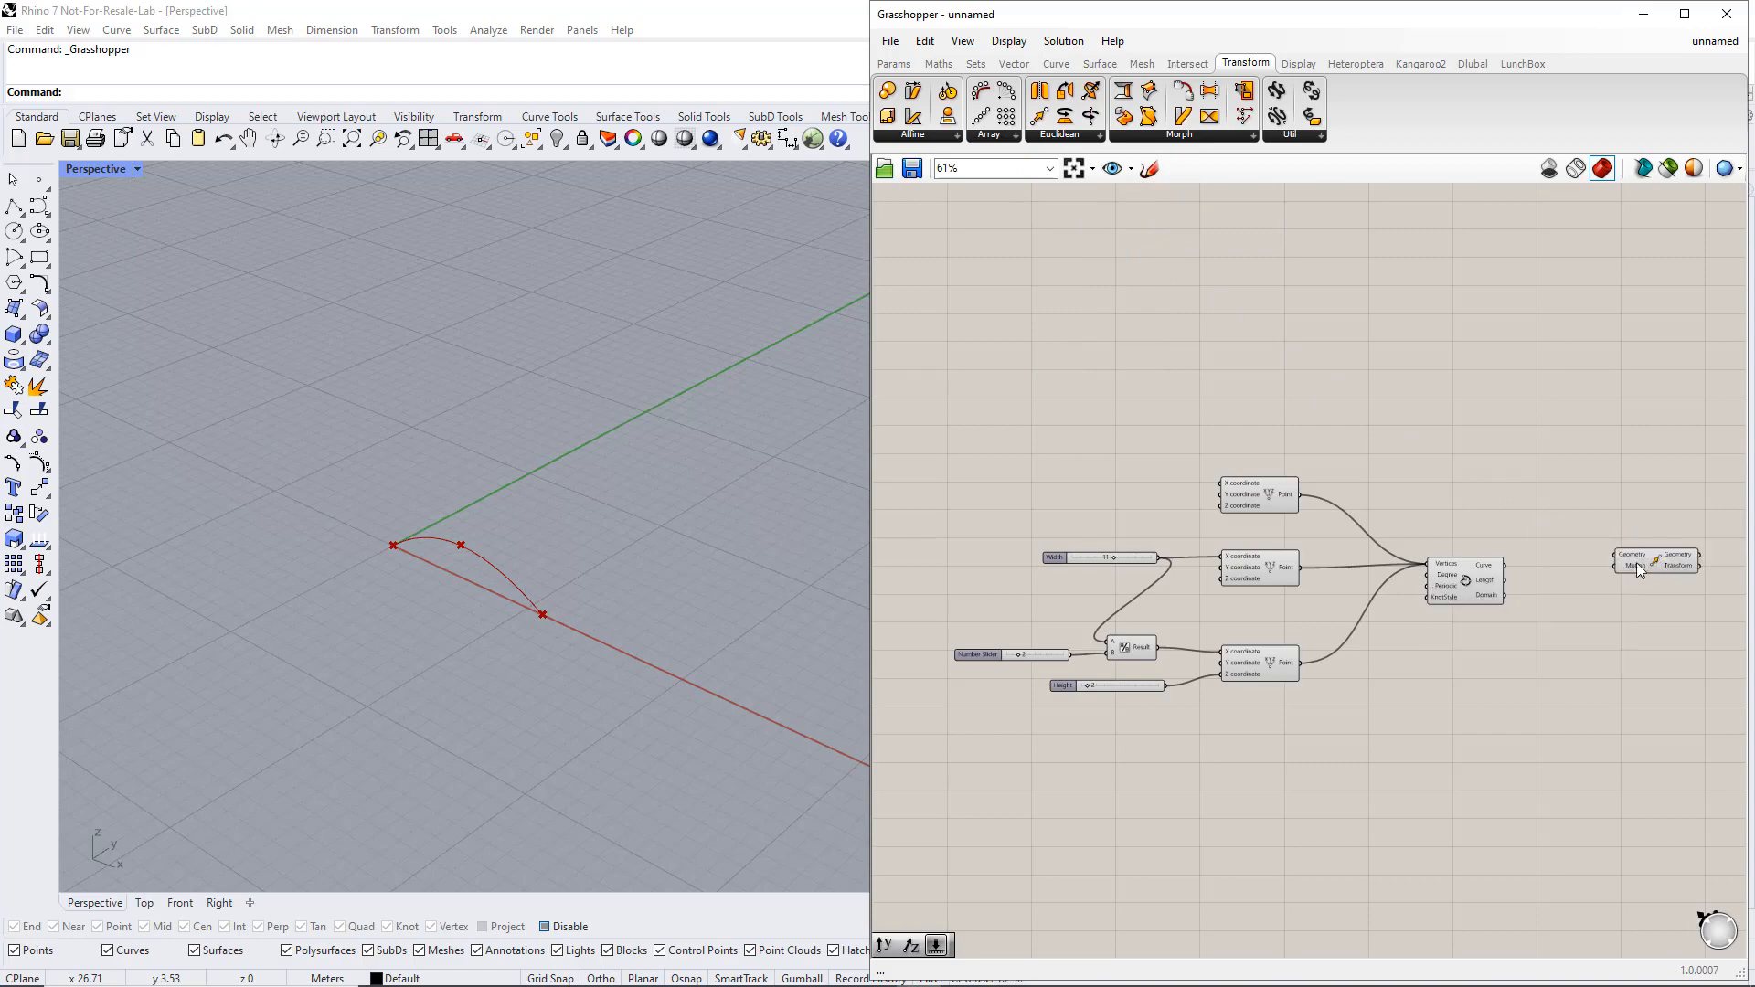
left_click_drag(1504, 564, 1649, 456)
left_click(1647, 473)
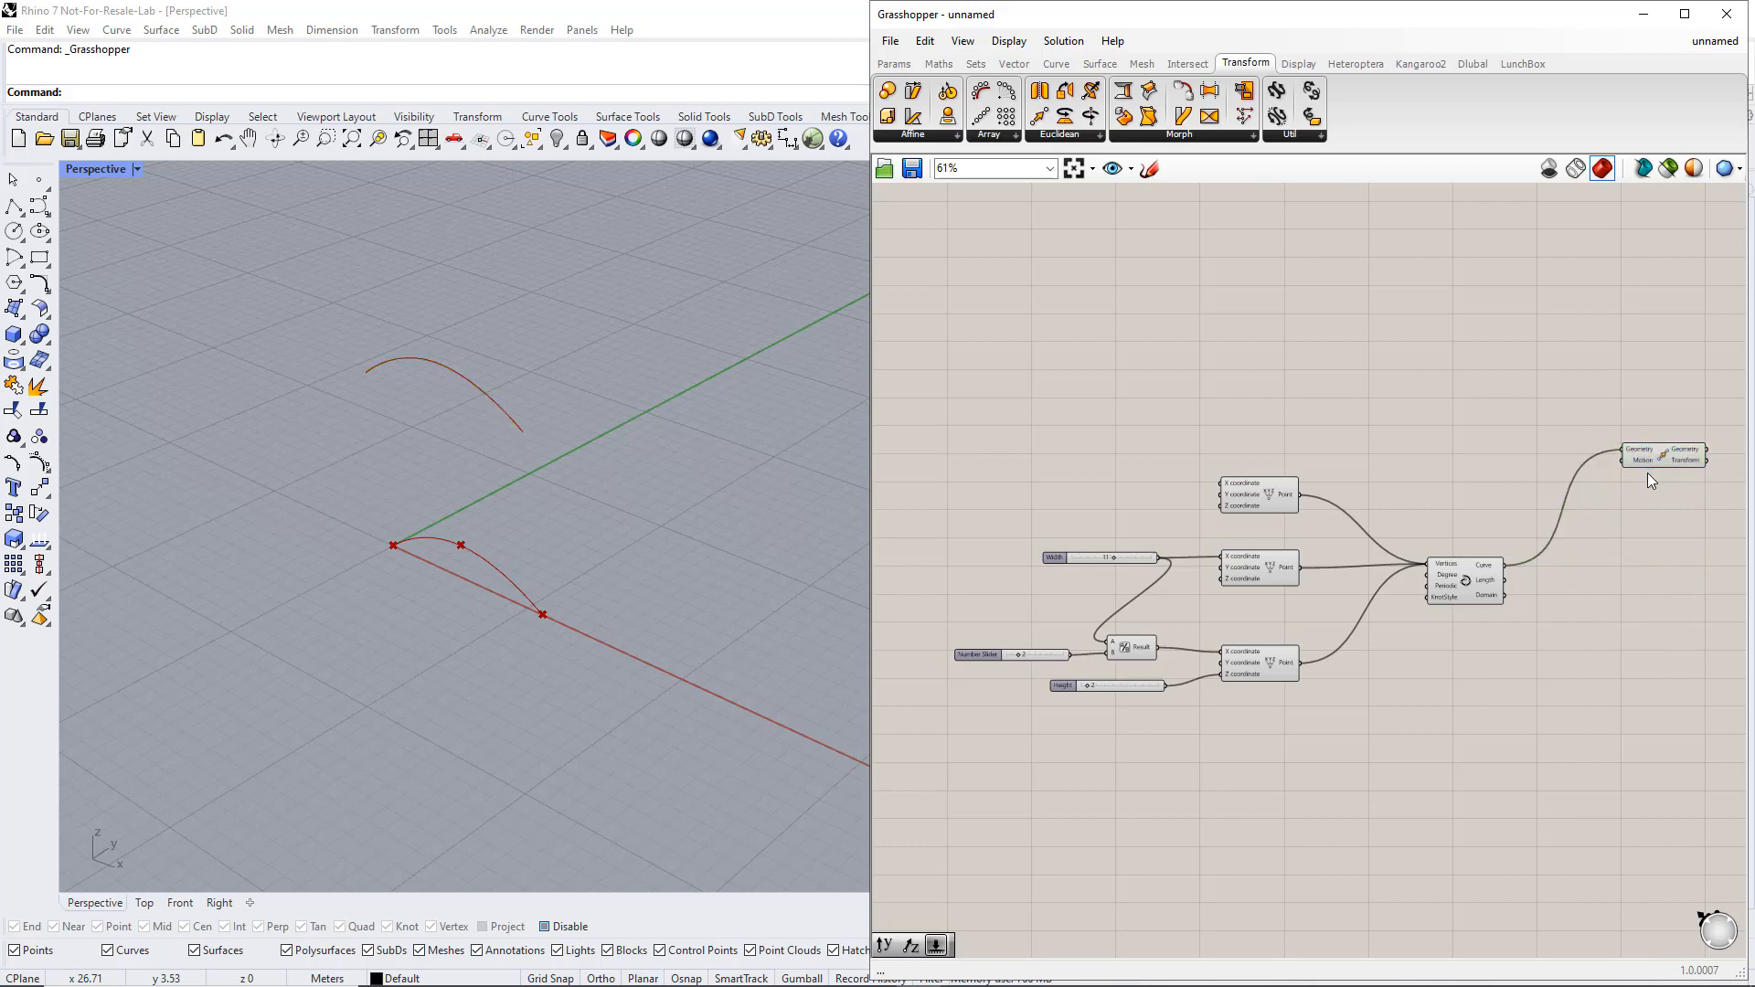
Add a Unit Y vector and wire it into the Motion input of the Move component
left_click(1015, 63)
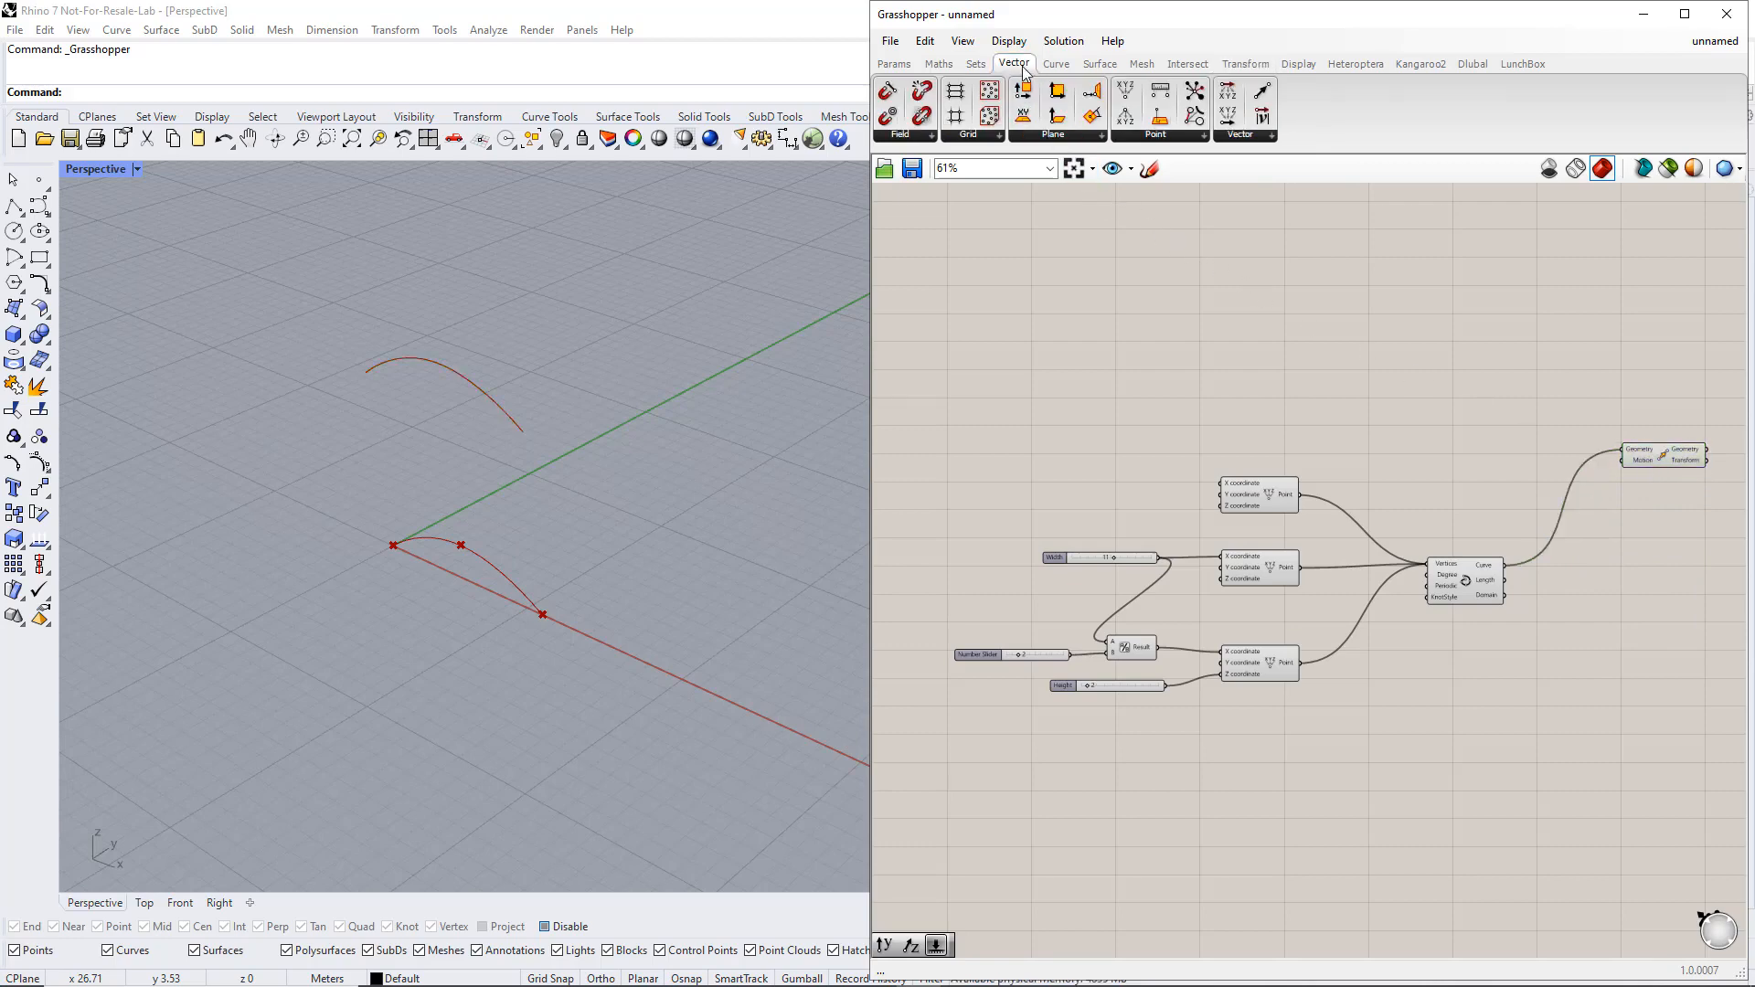
left_click(1253, 137)
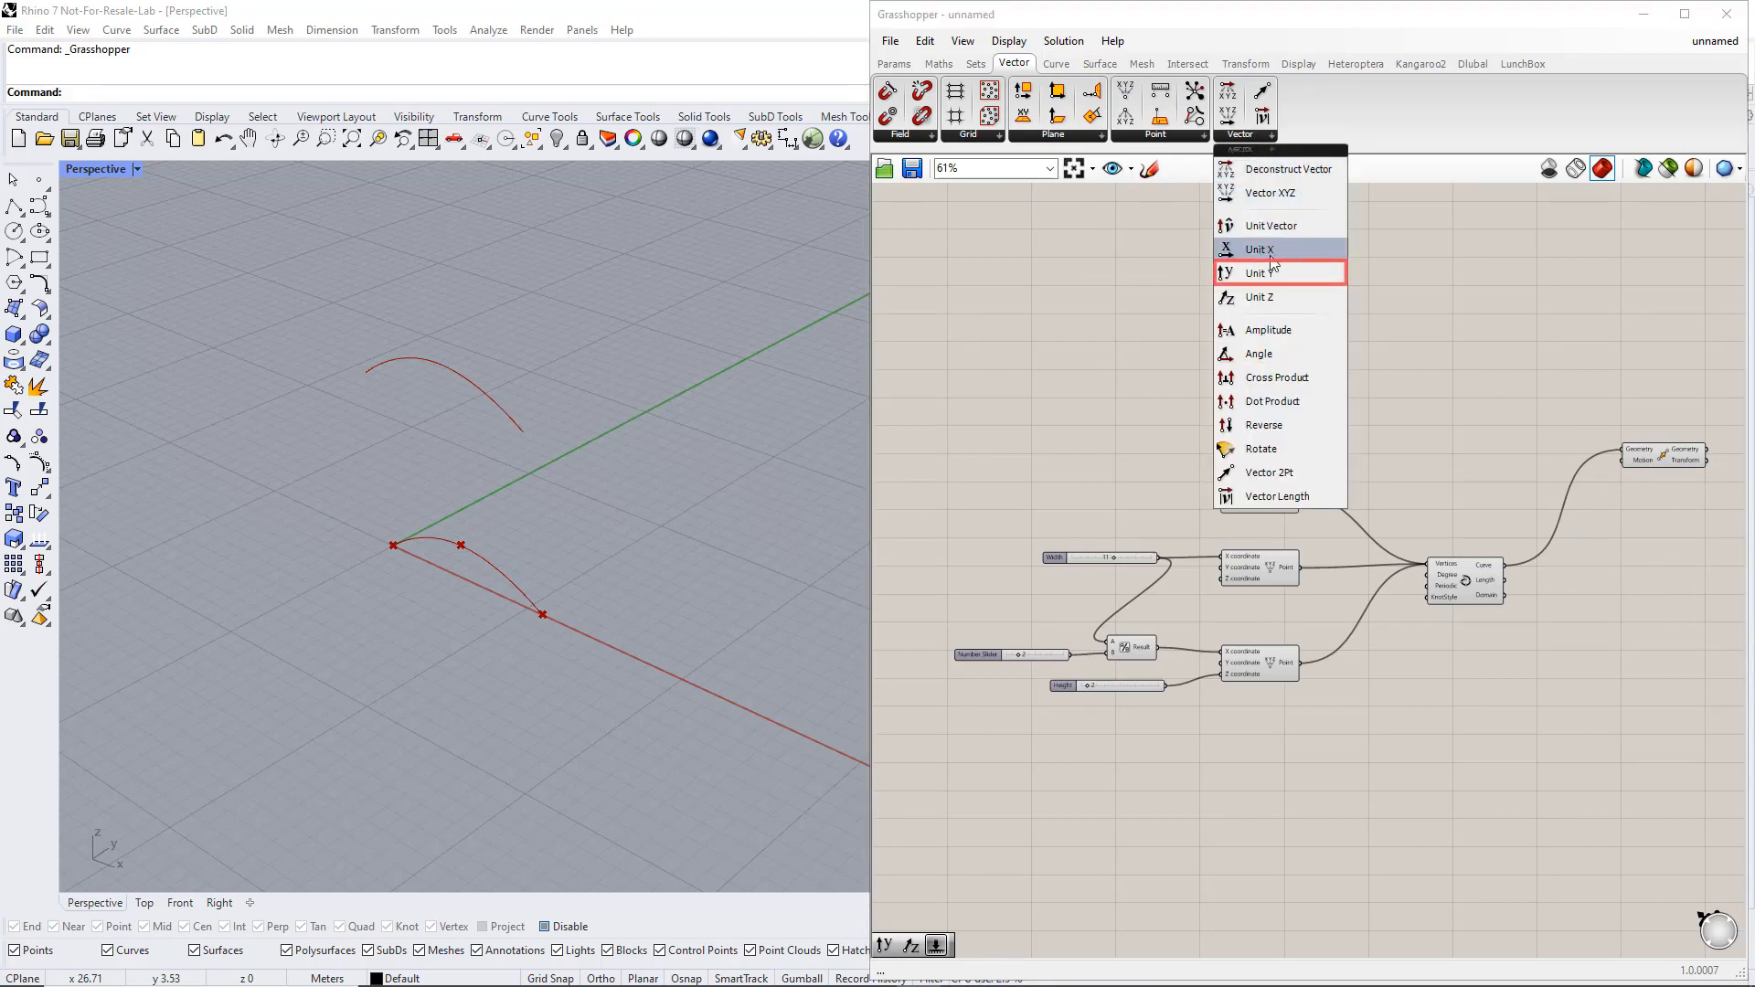
left_click_drag(1271, 275, 1550, 463)
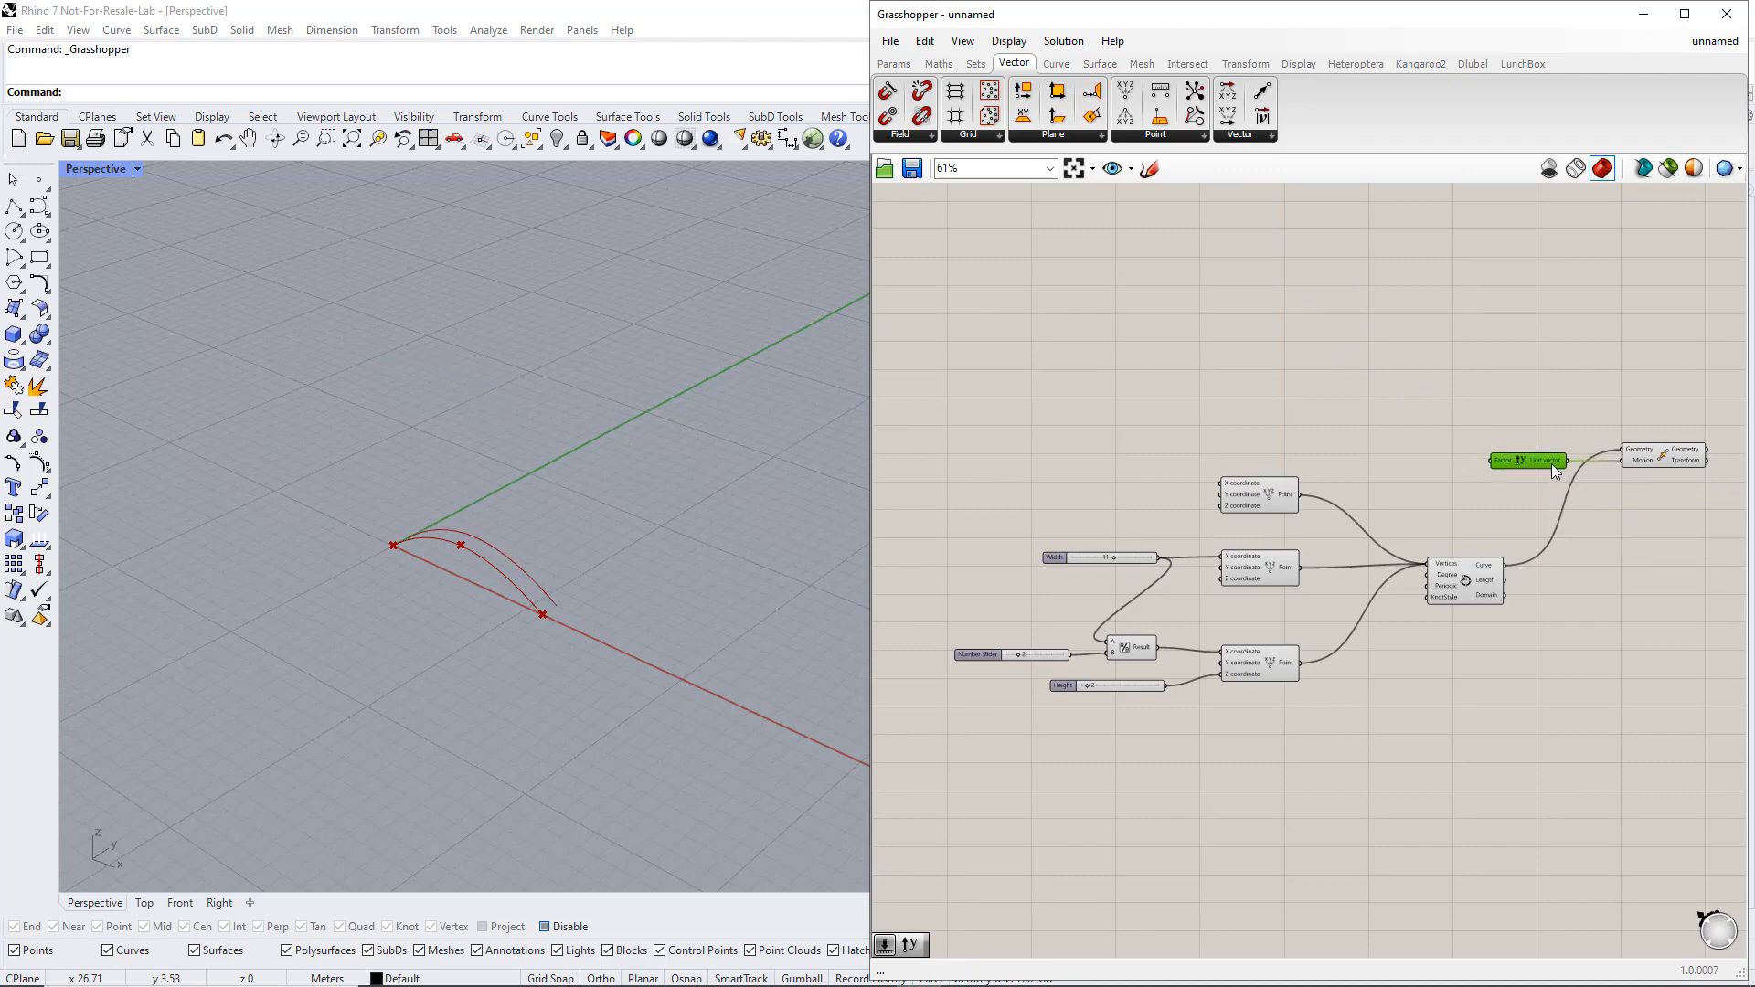
Add a number slider with the range 1<30, wire it into the Unit Y factor, and name it Length
double_click(1403, 454)
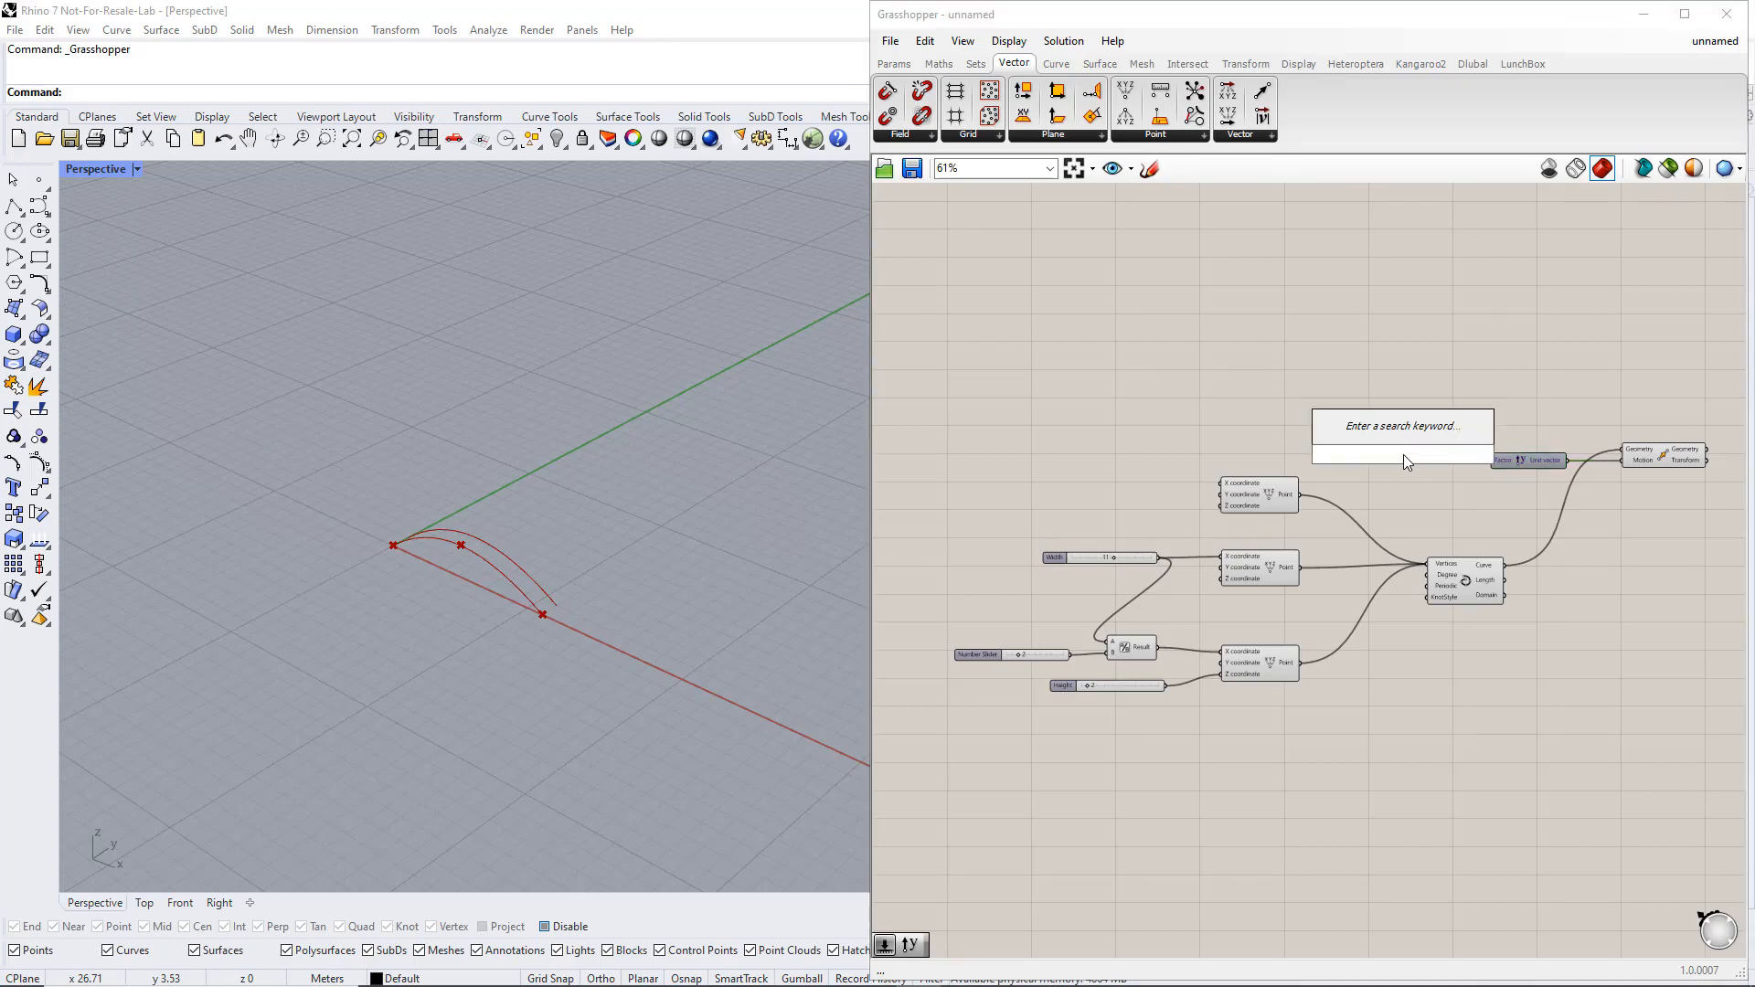
type("1<30")
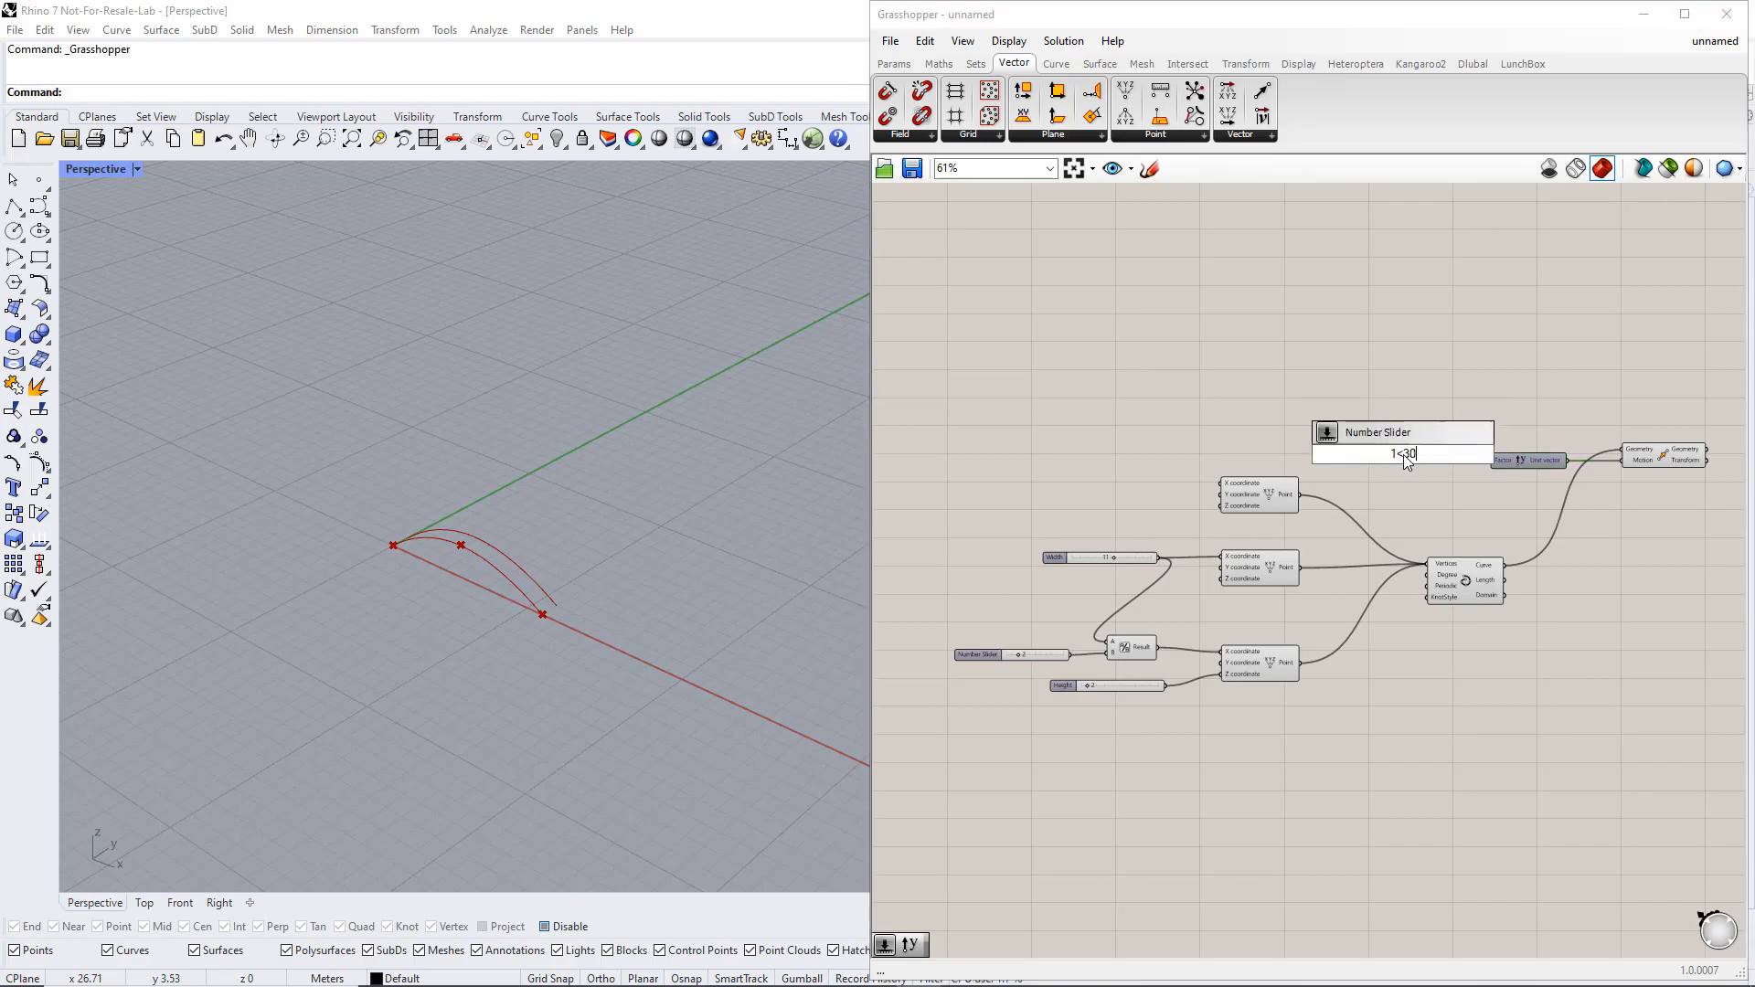
key("Return")
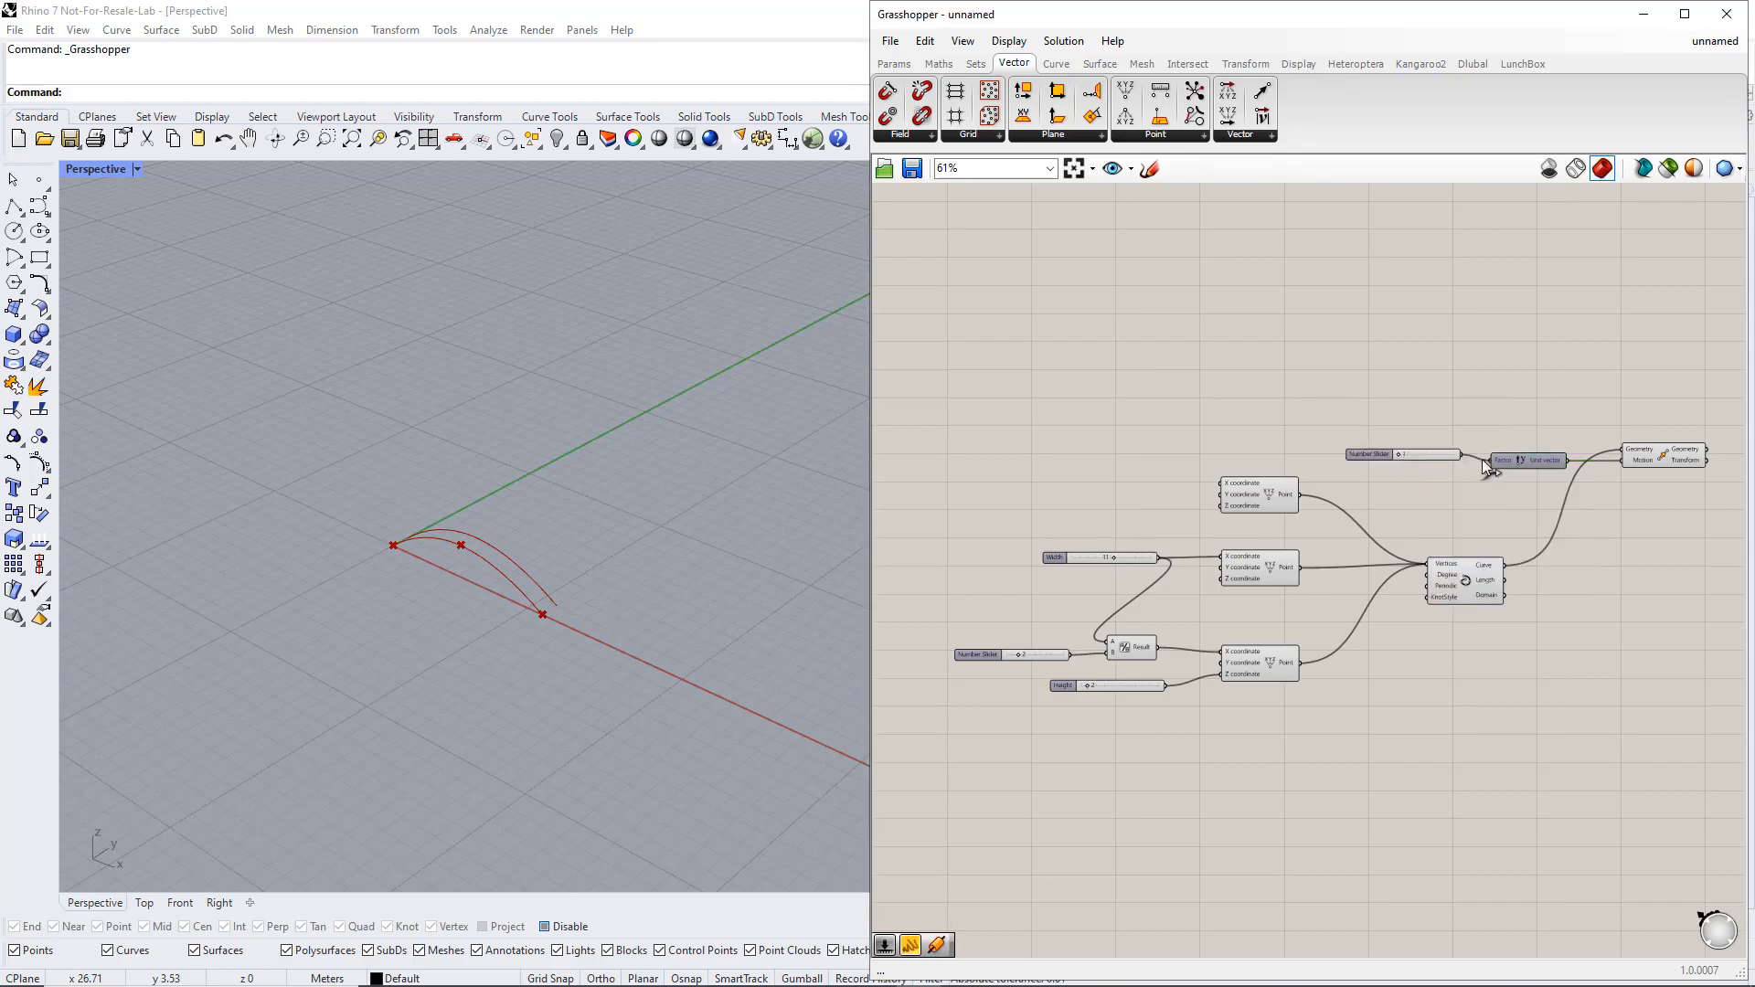
right_click(1374, 454)
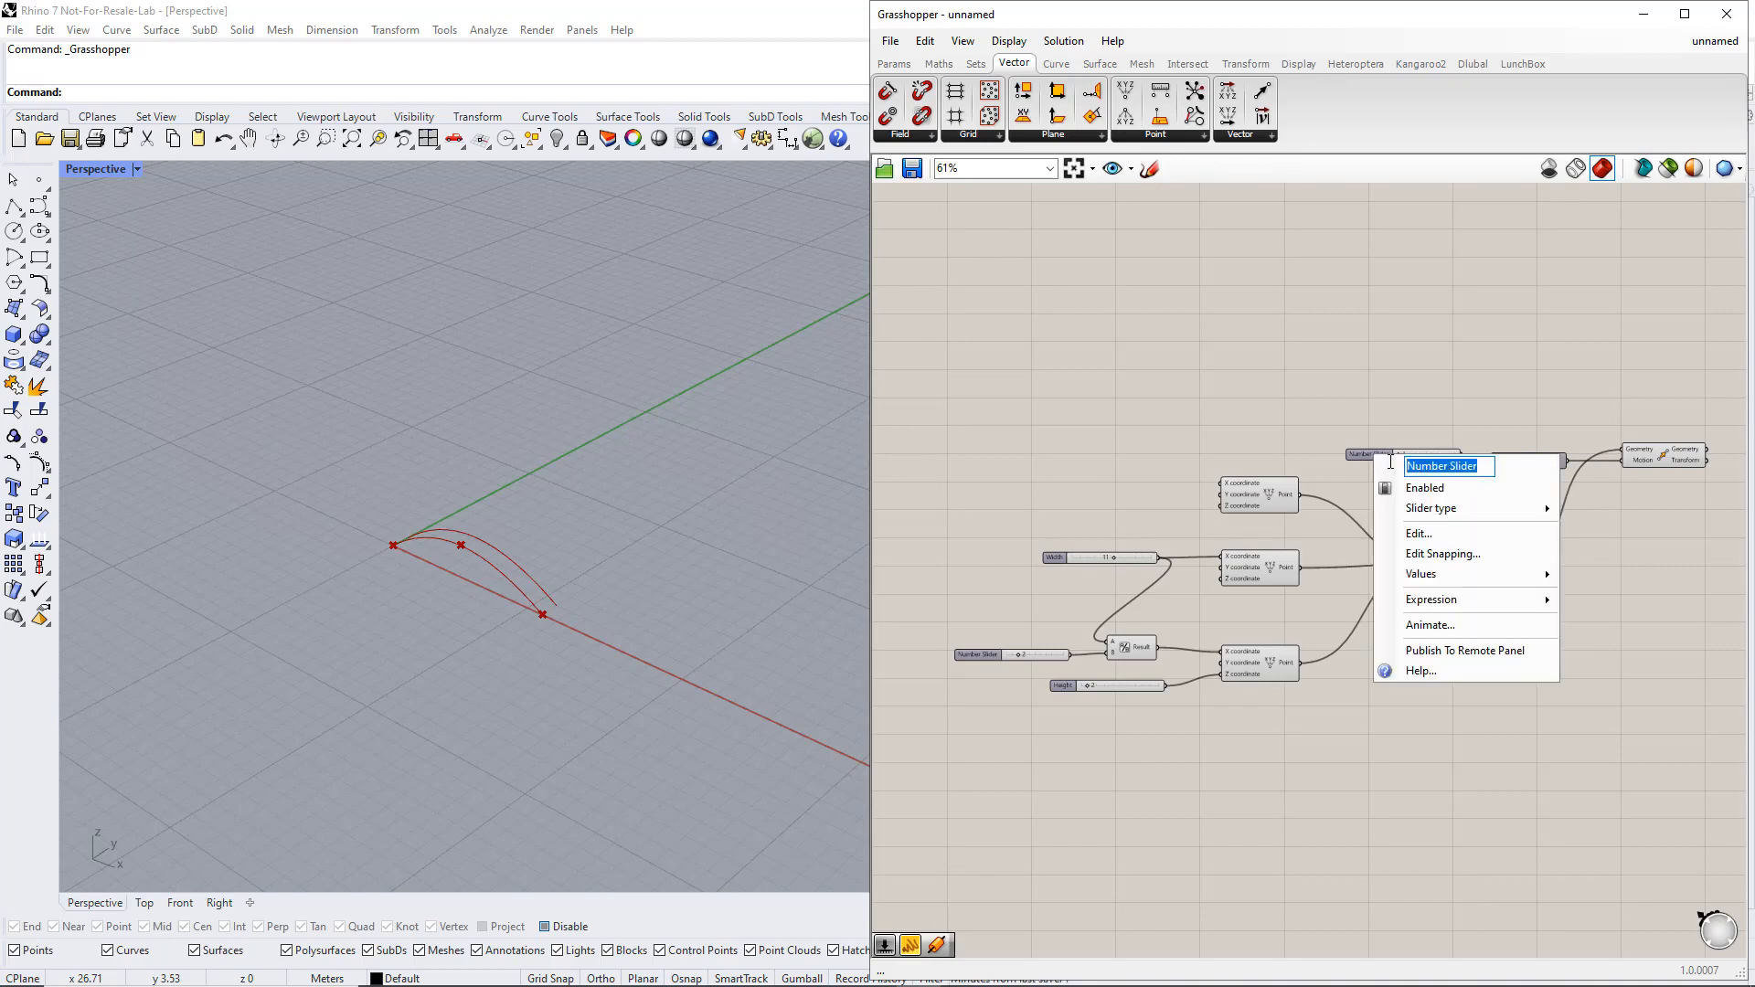
type("Length")
key("Return")
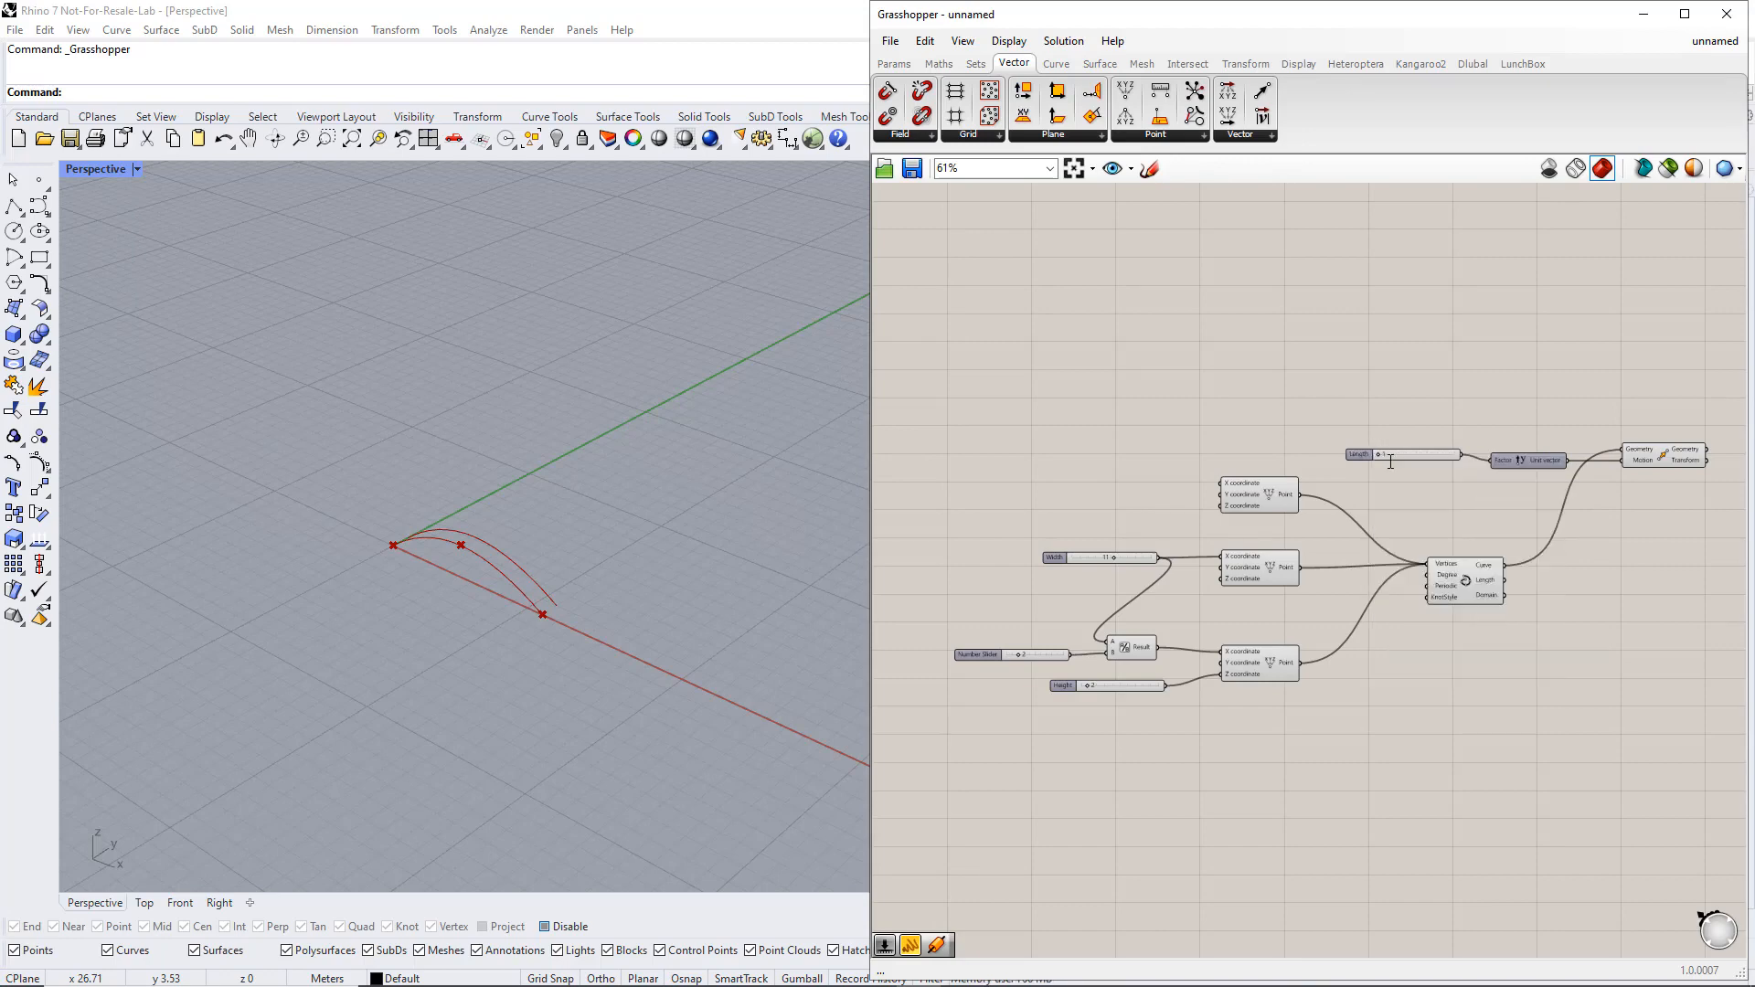
Duplicate the Move component three times and wire the first point into the second Move's Geometry input
right_click_drag(1643, 537, 1516, 455)
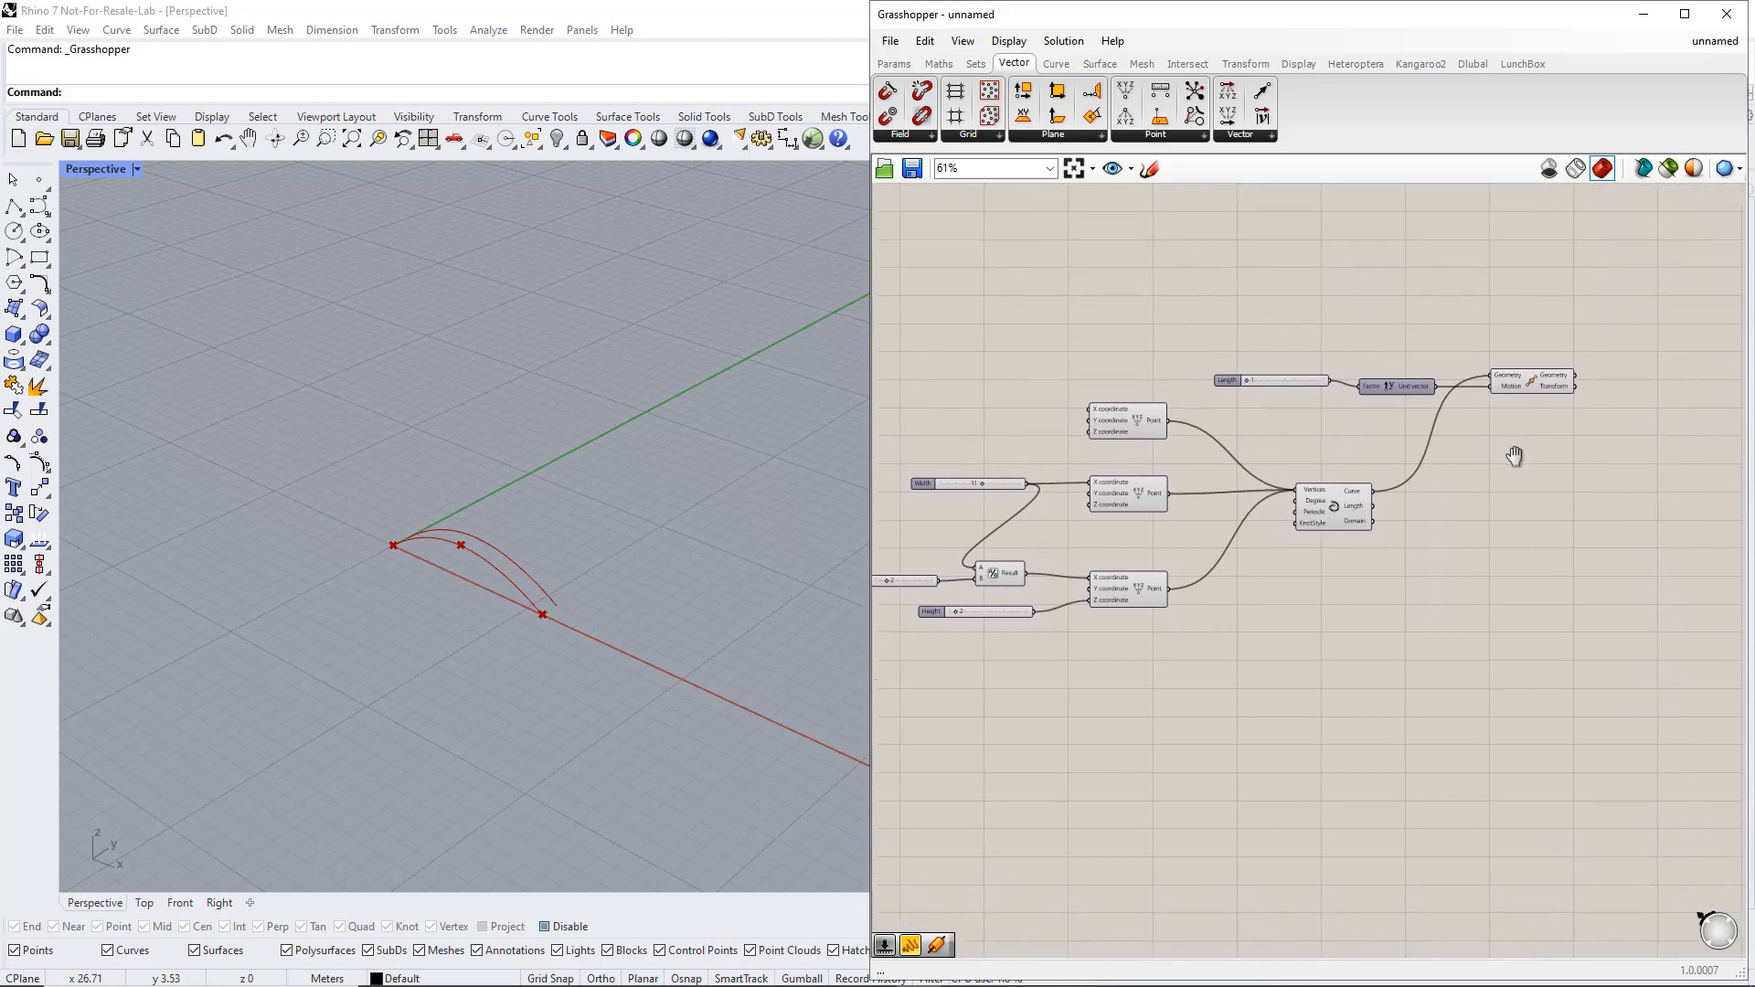
left_click_drag(1535, 382, 1565, 434)
left_click_drag(1564, 433, 1561, 580, "alt")
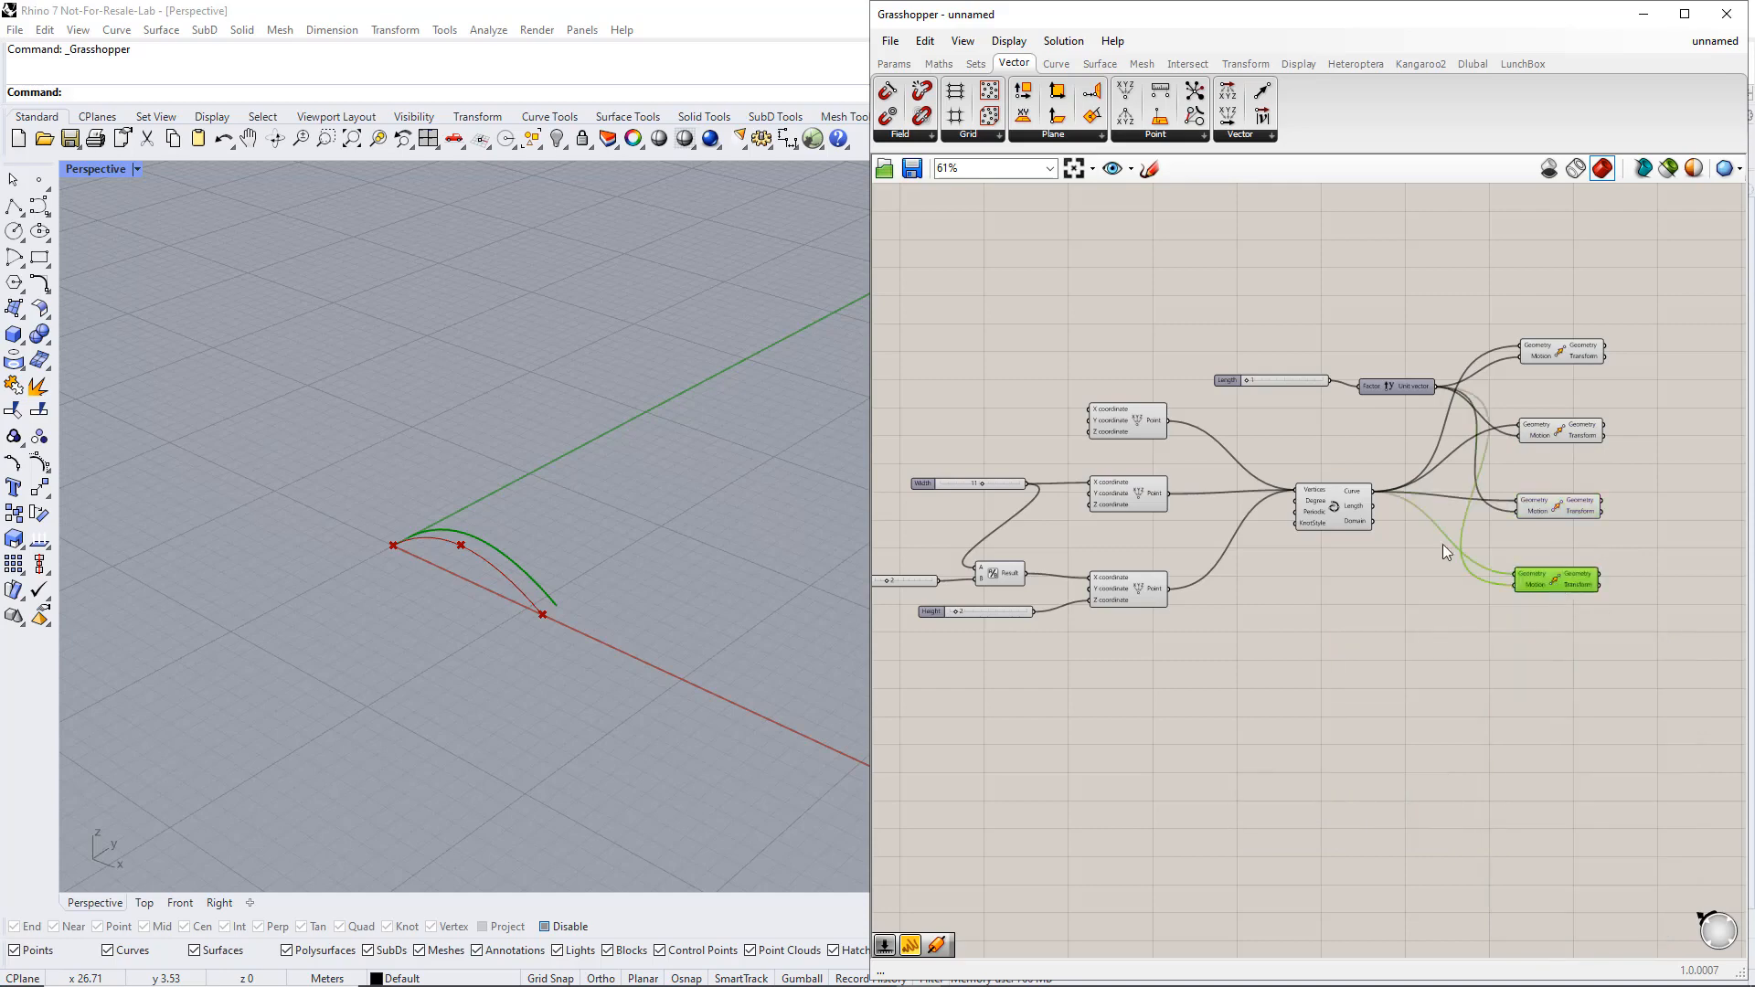
left_click_drag(1169, 421, 1523, 435)
left_click(1558, 431)
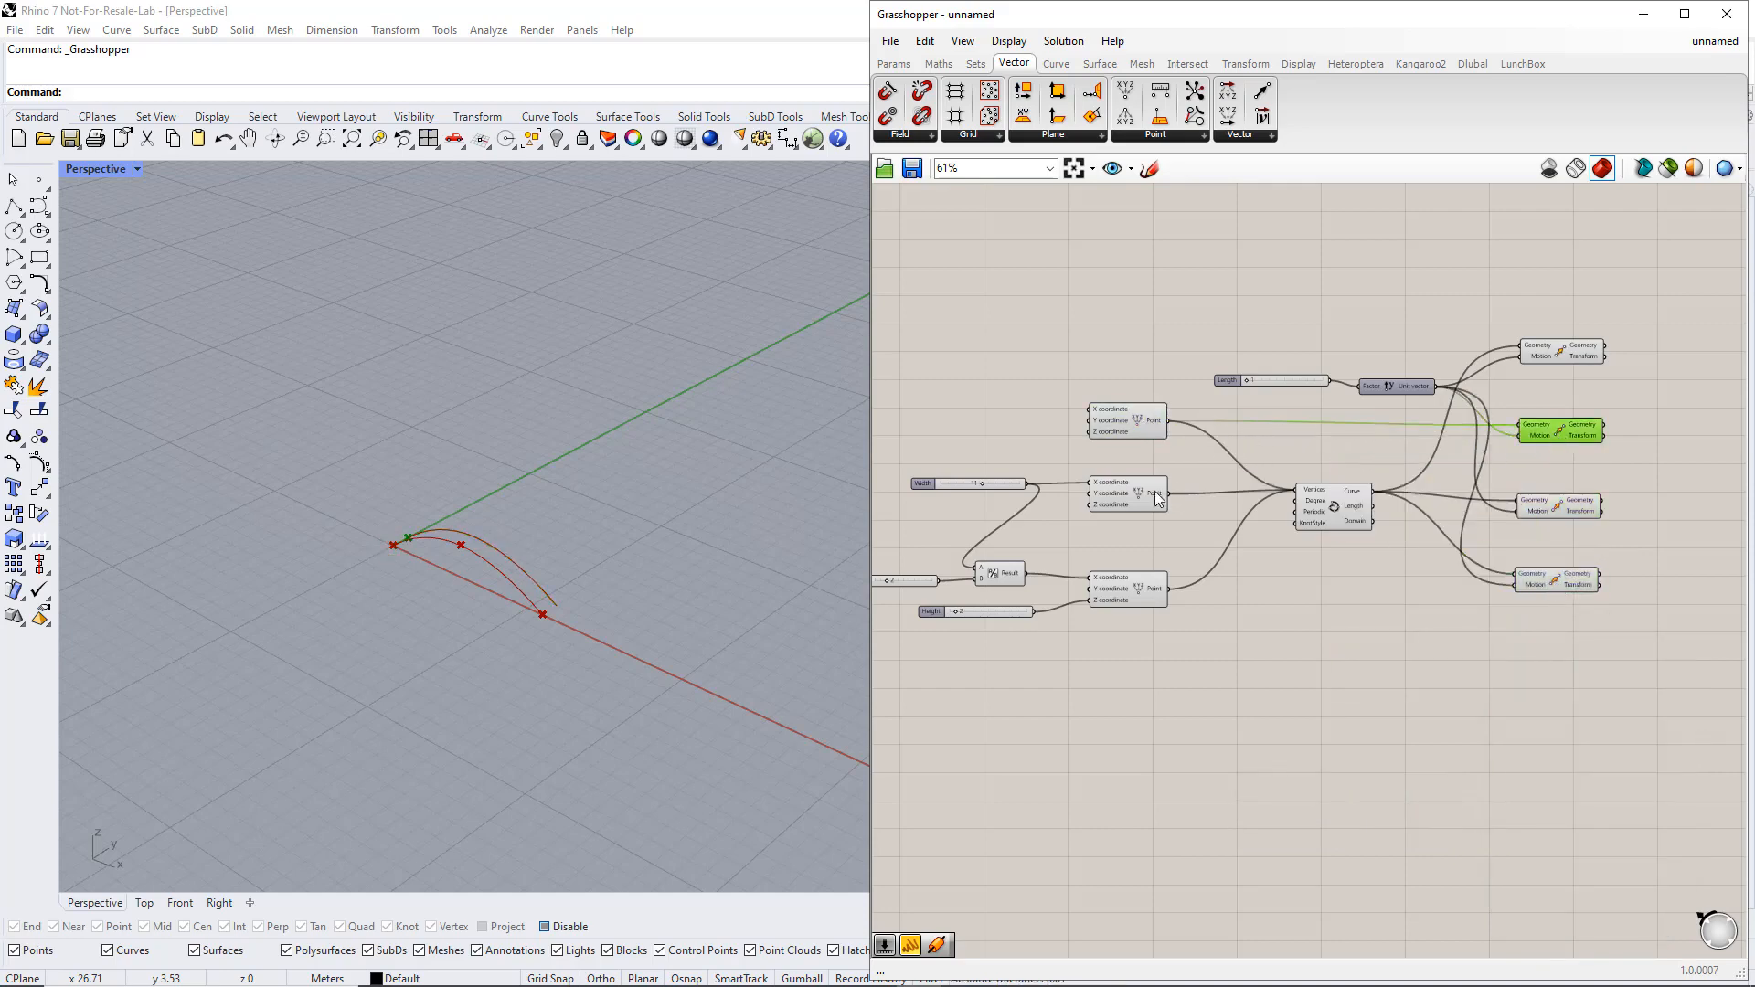
Set the width slider to 12 and the Length slider to 20
left_click_drag(979, 484, 984, 483)
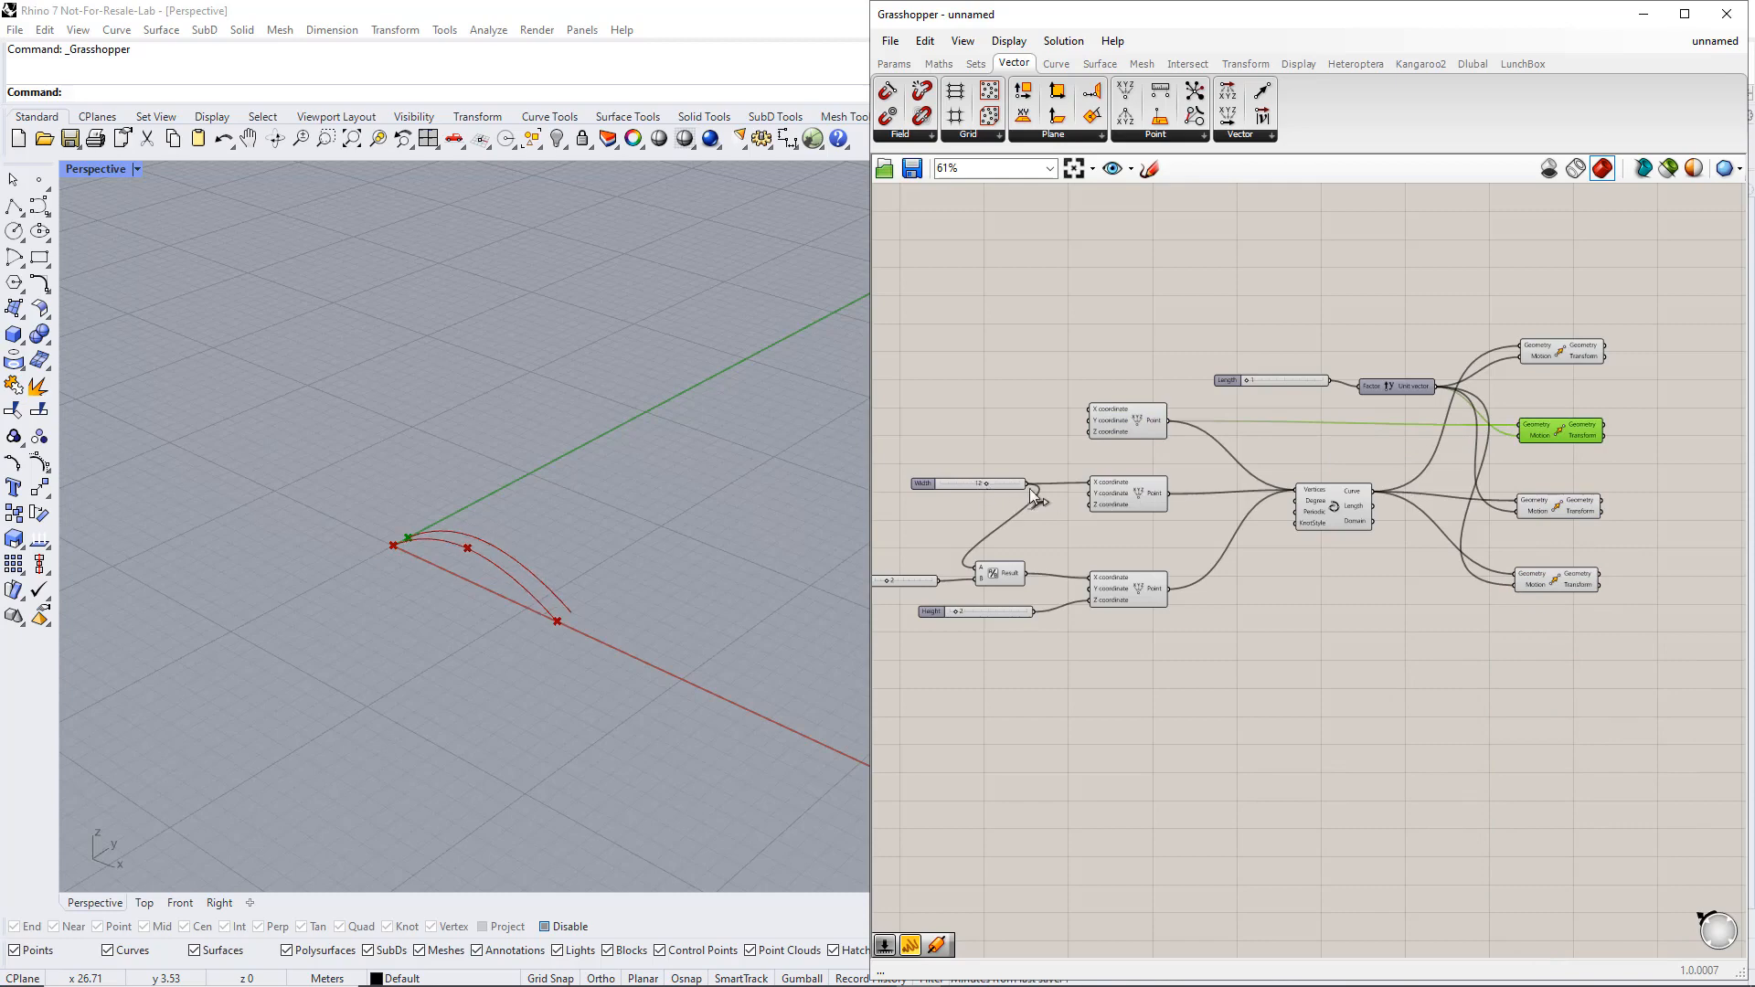
left_click_drag(1247, 380, 1296, 376)
left_click(1290, 415)
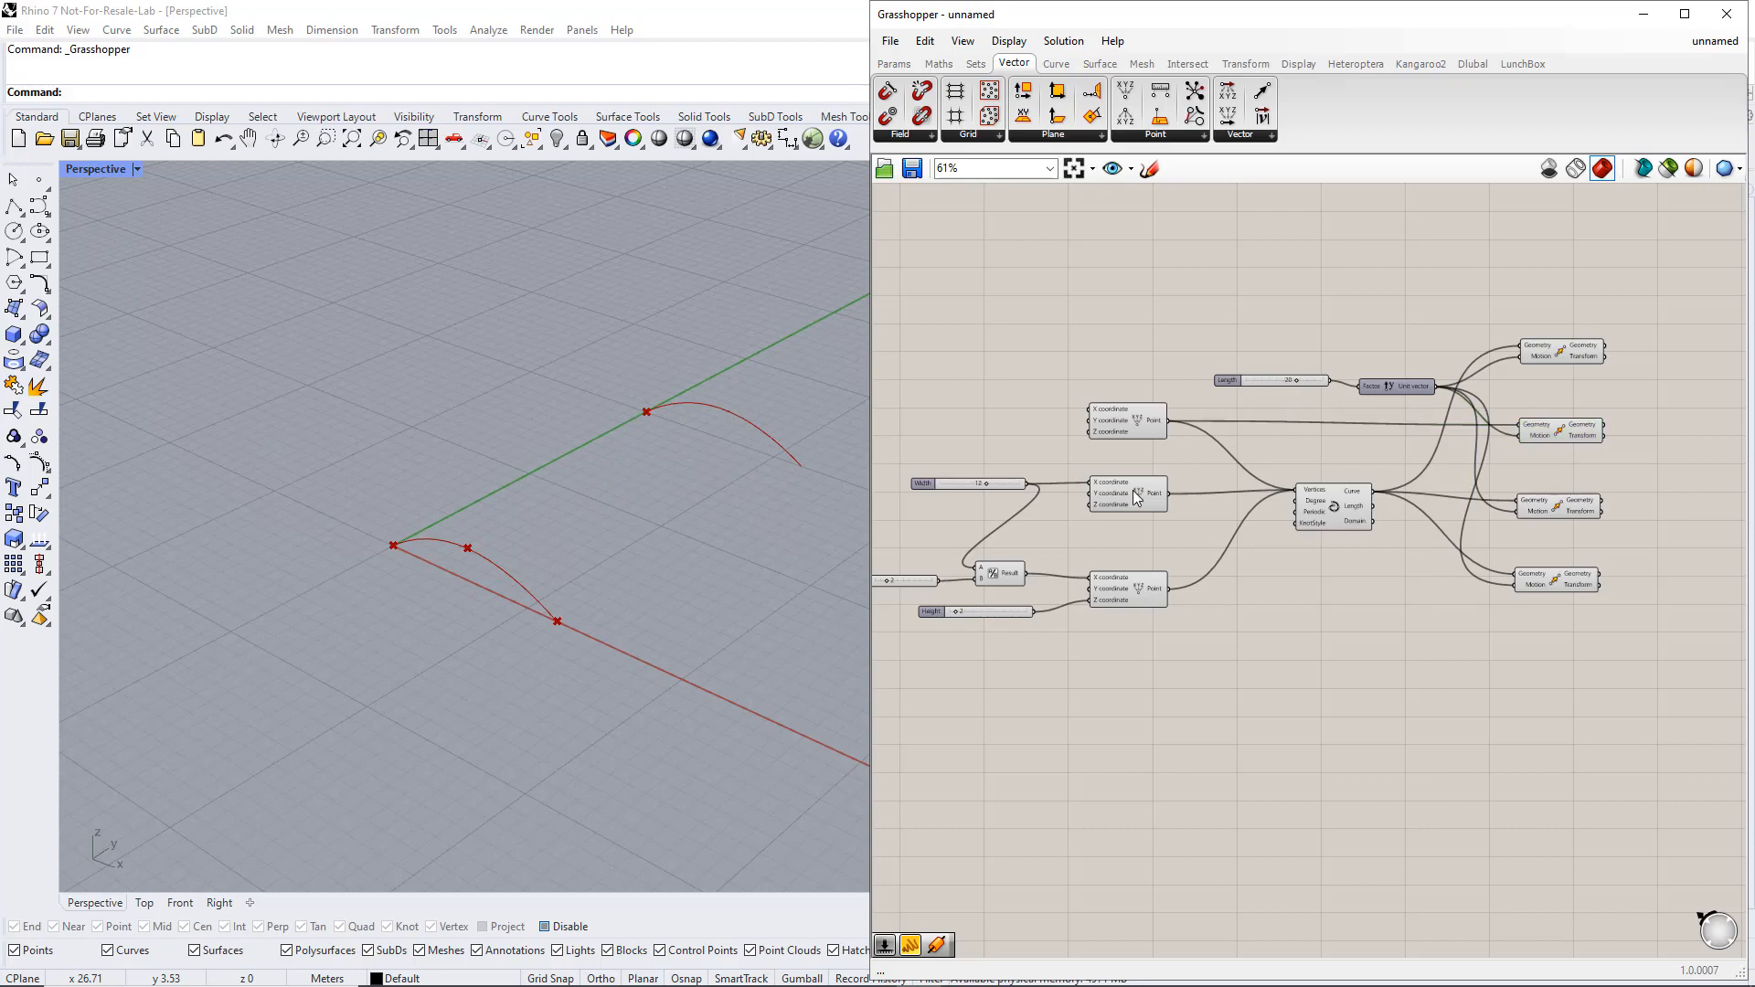
Wire the second point into the third Move's Geometry input and the third point into the fourth Move's Geometry input
left_click(1134, 492)
left_click_drag(1169, 494, 1517, 500)
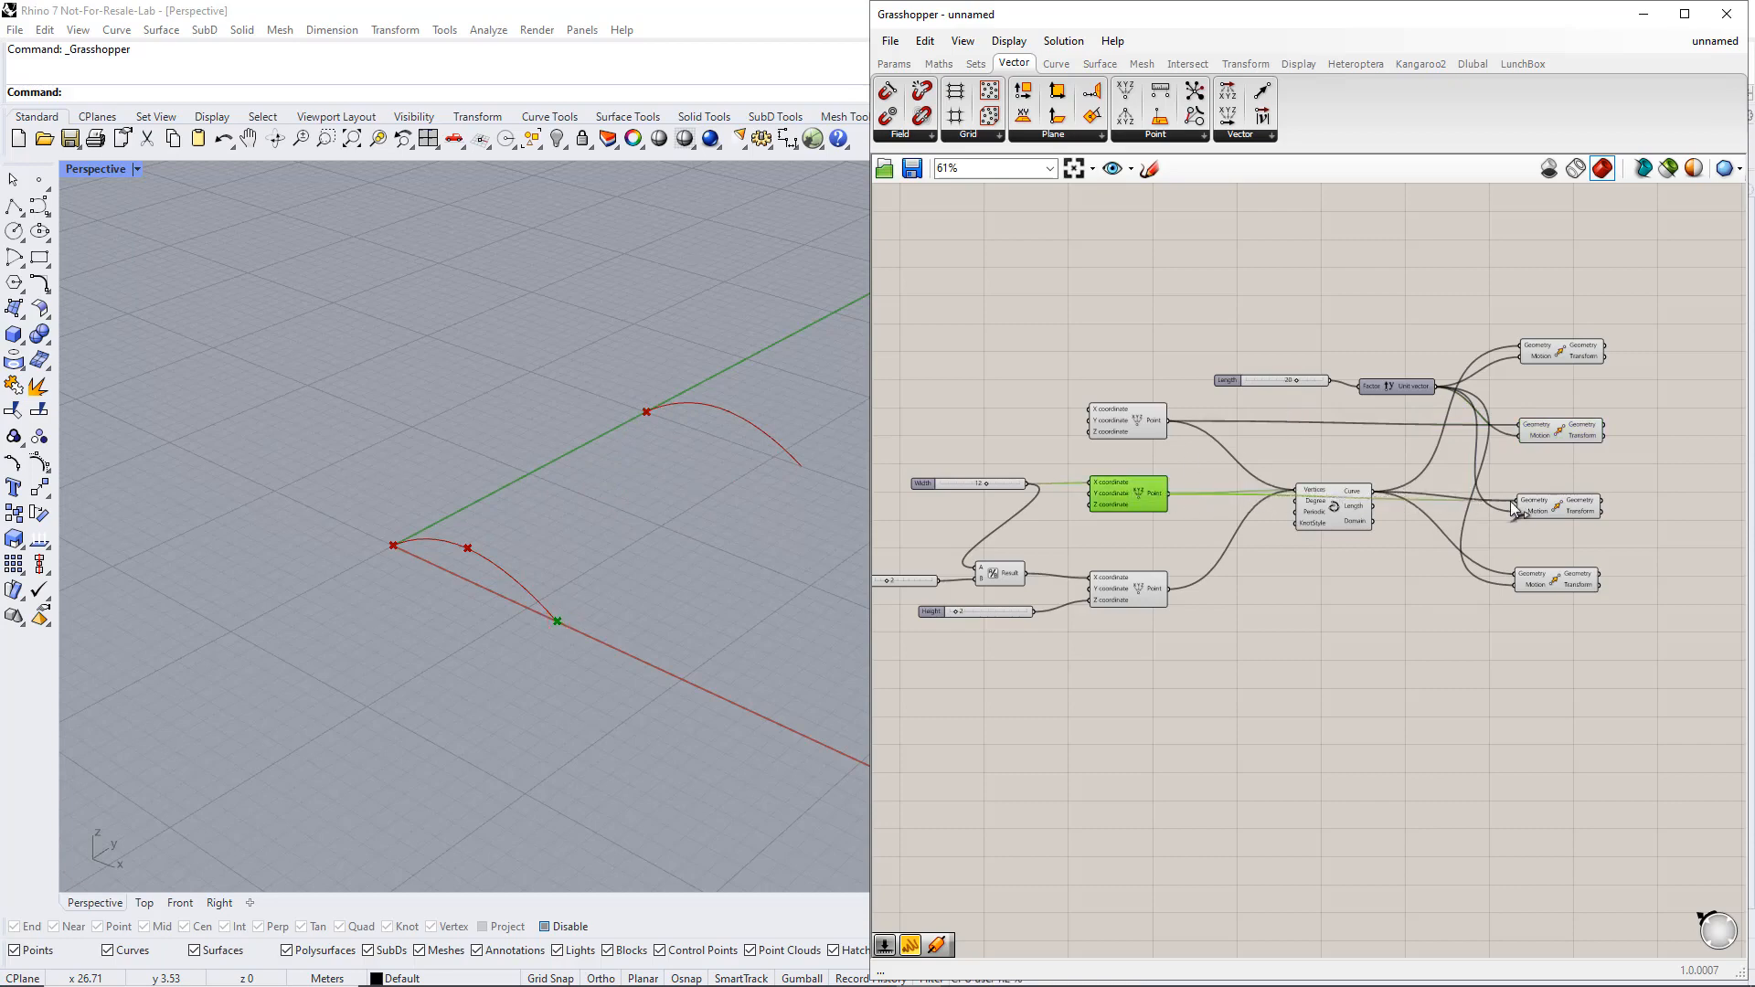
left_click(1559, 505)
left_click(1129, 590)
left_click_drag(1168, 588, 1519, 576)
left_click(1548, 581)
left_click(1636, 648)
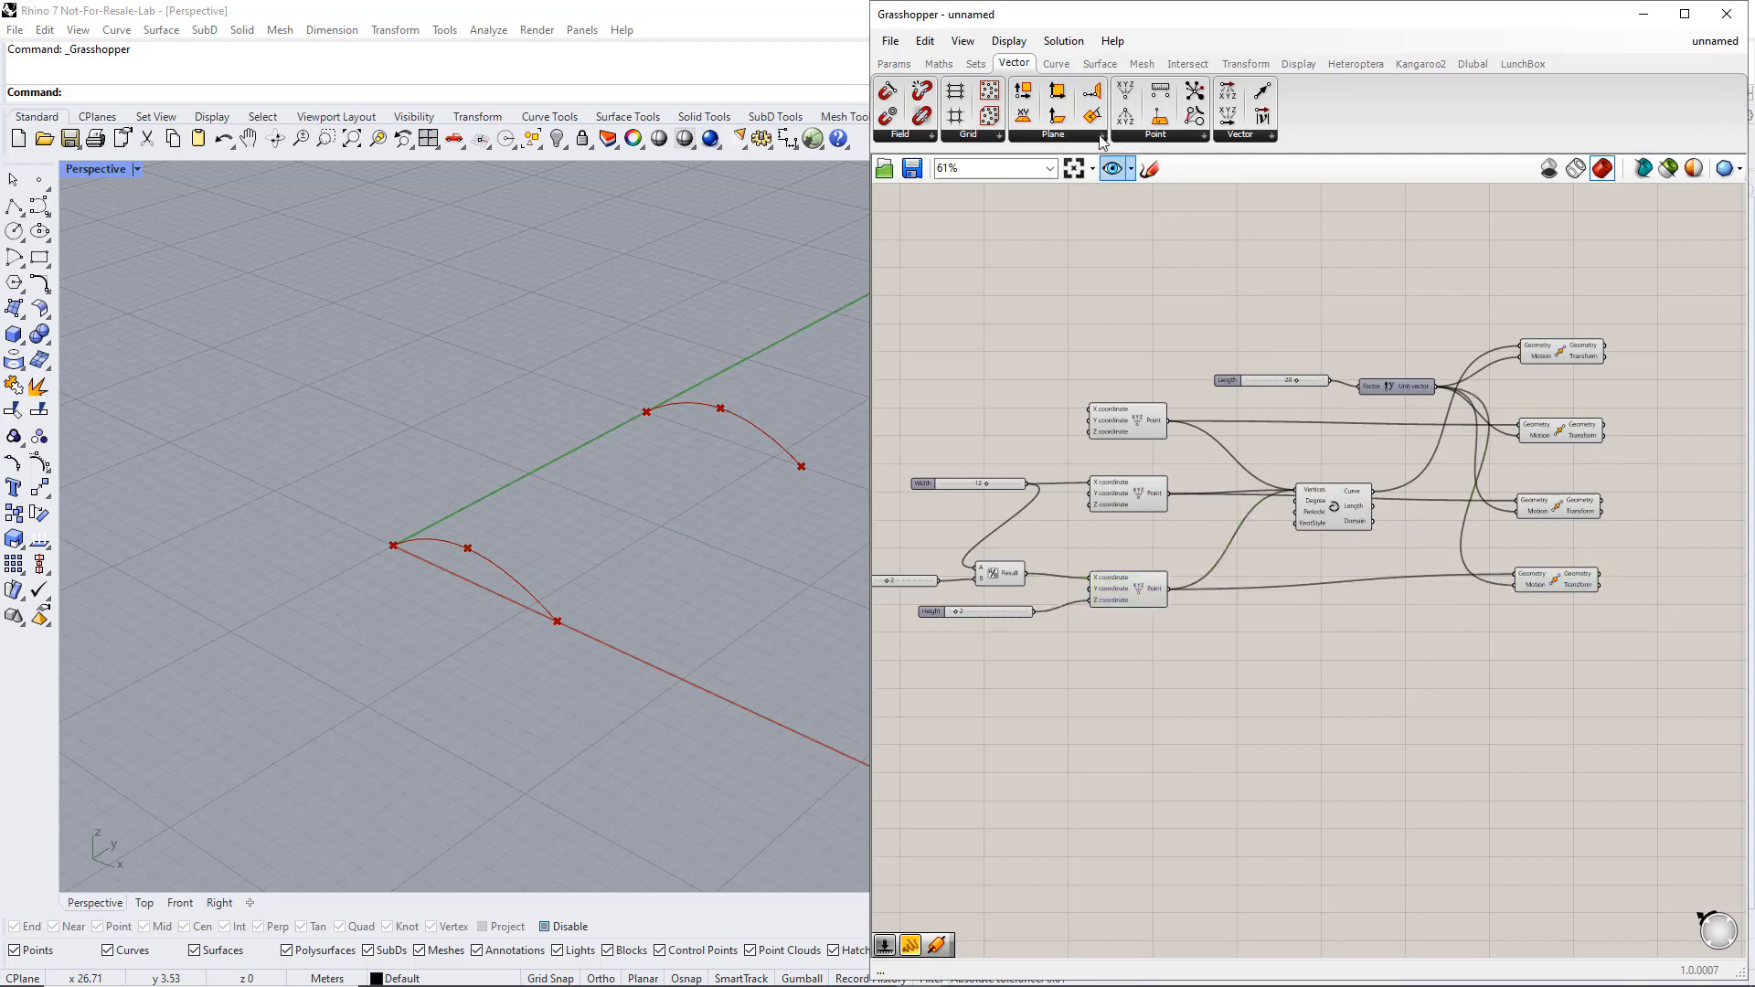
Add a Line component from the first point to its moved copy, and duplicate that Line component below
left_click(1056, 64)
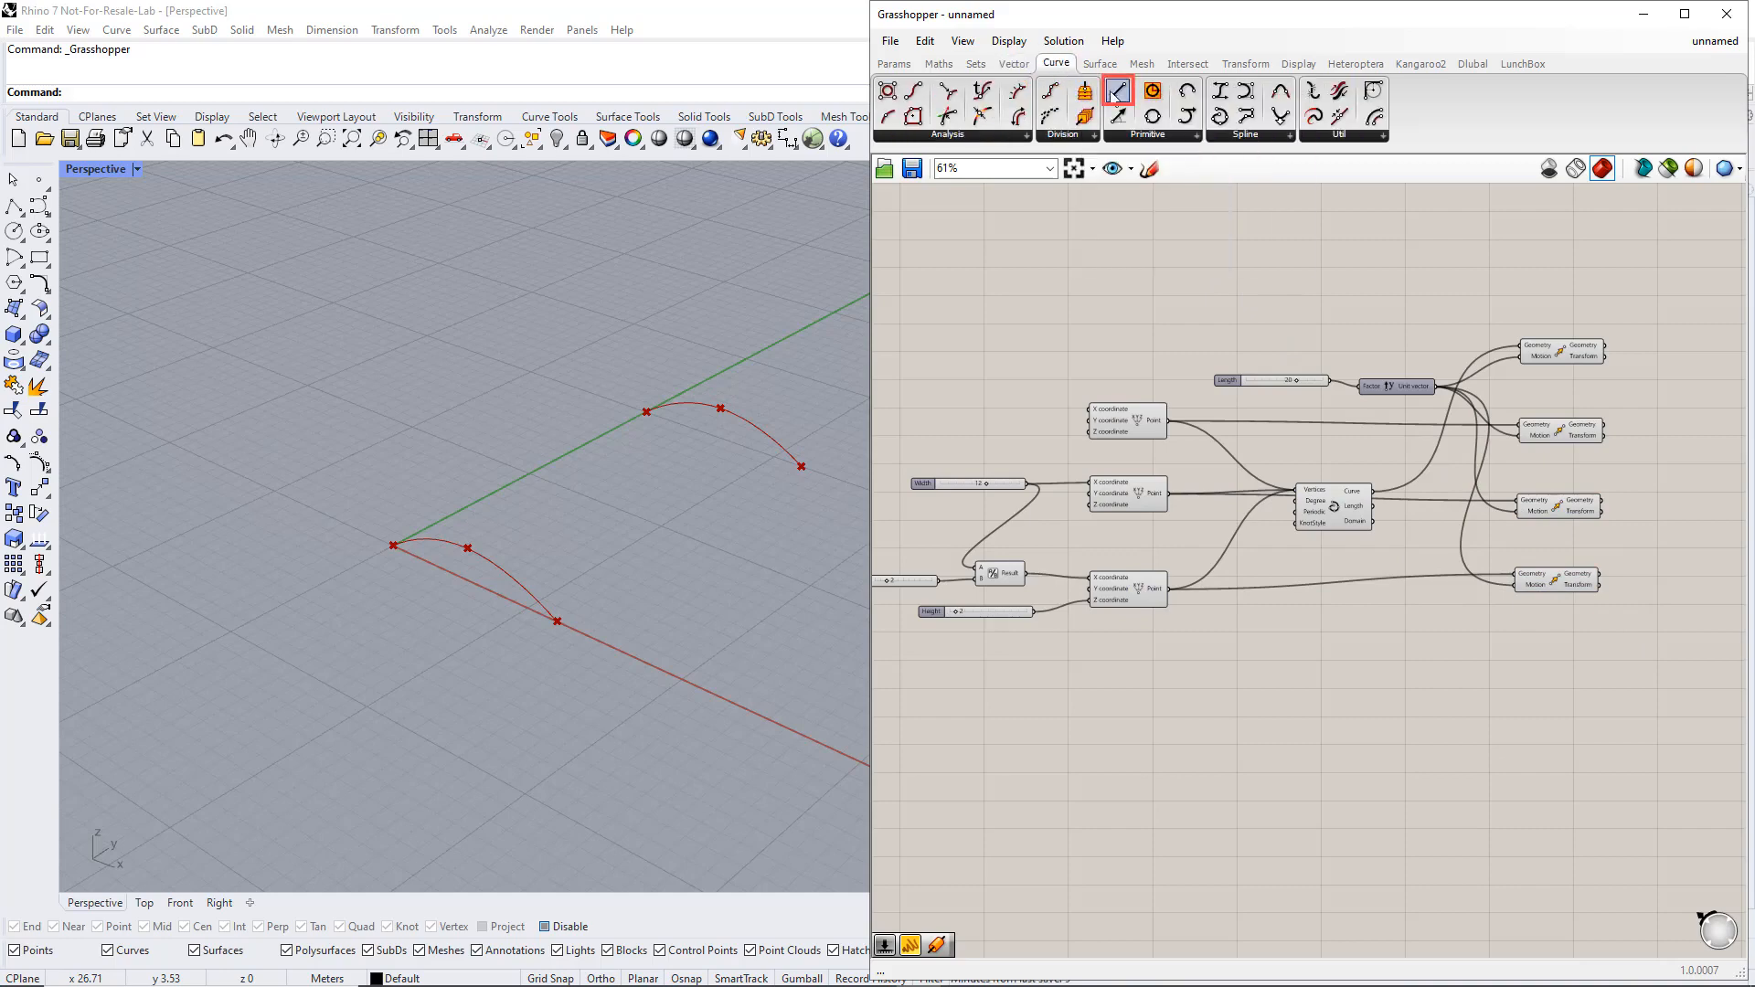
left_click_drag(1117, 91, 1685, 647)
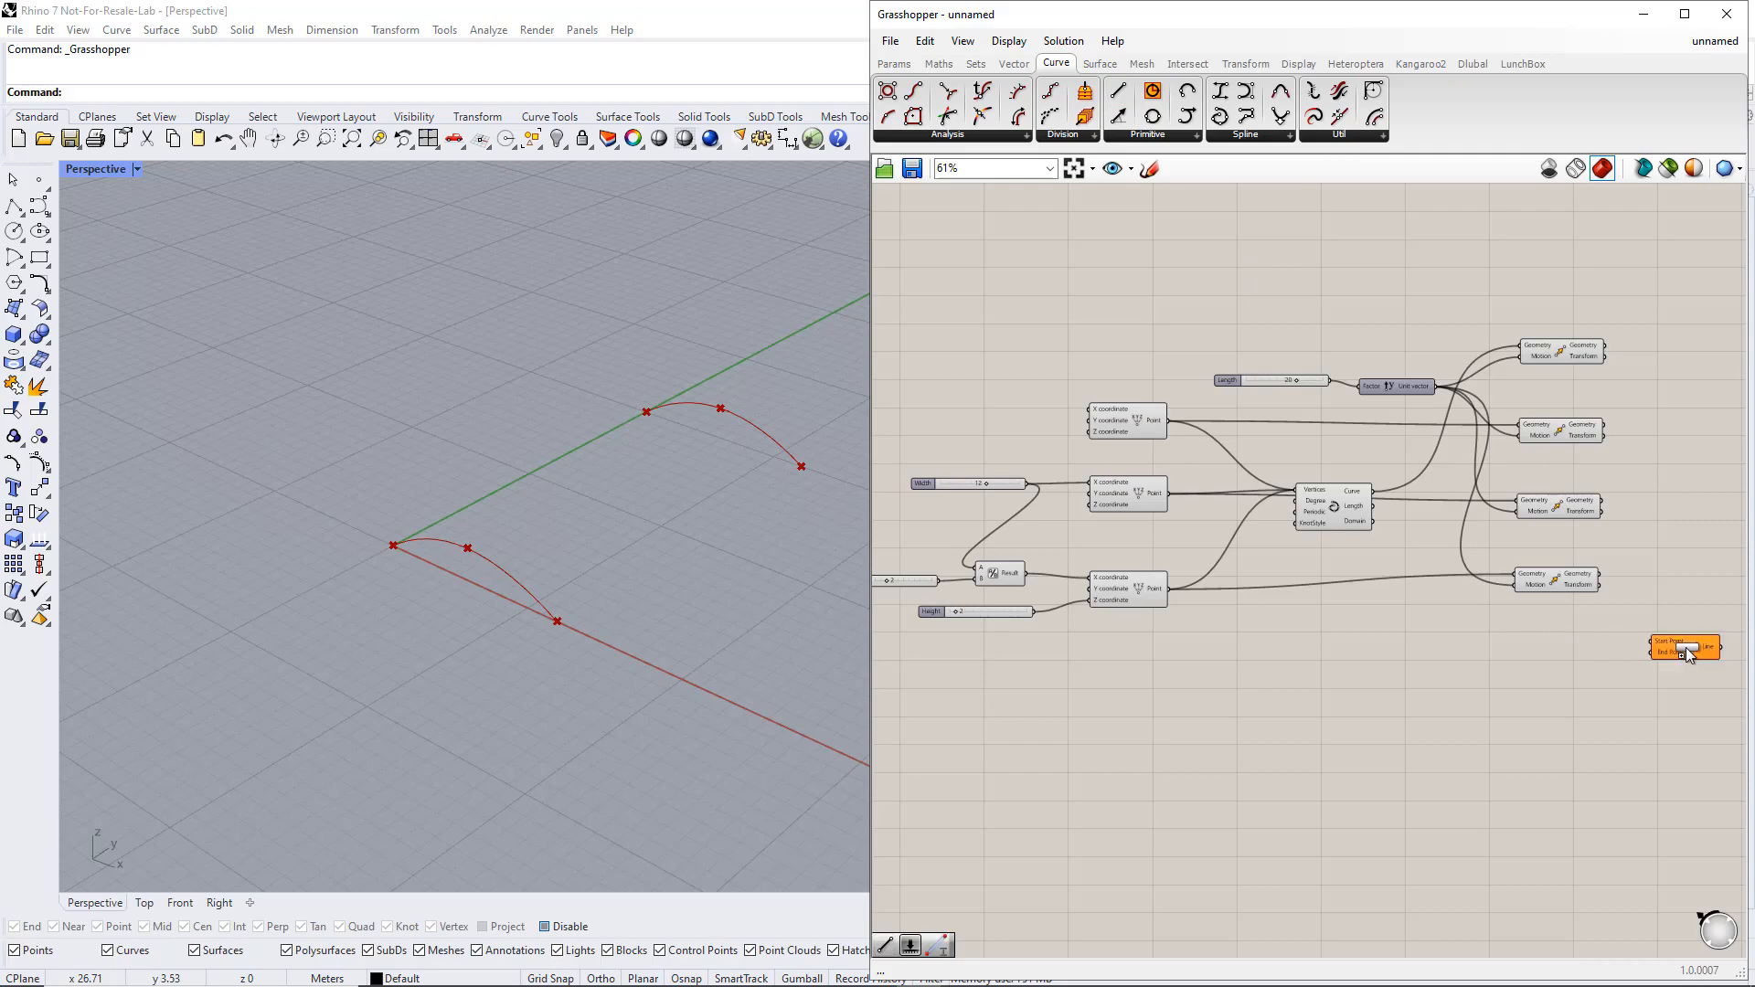
right_click_drag(1680, 664, 1570, 653)
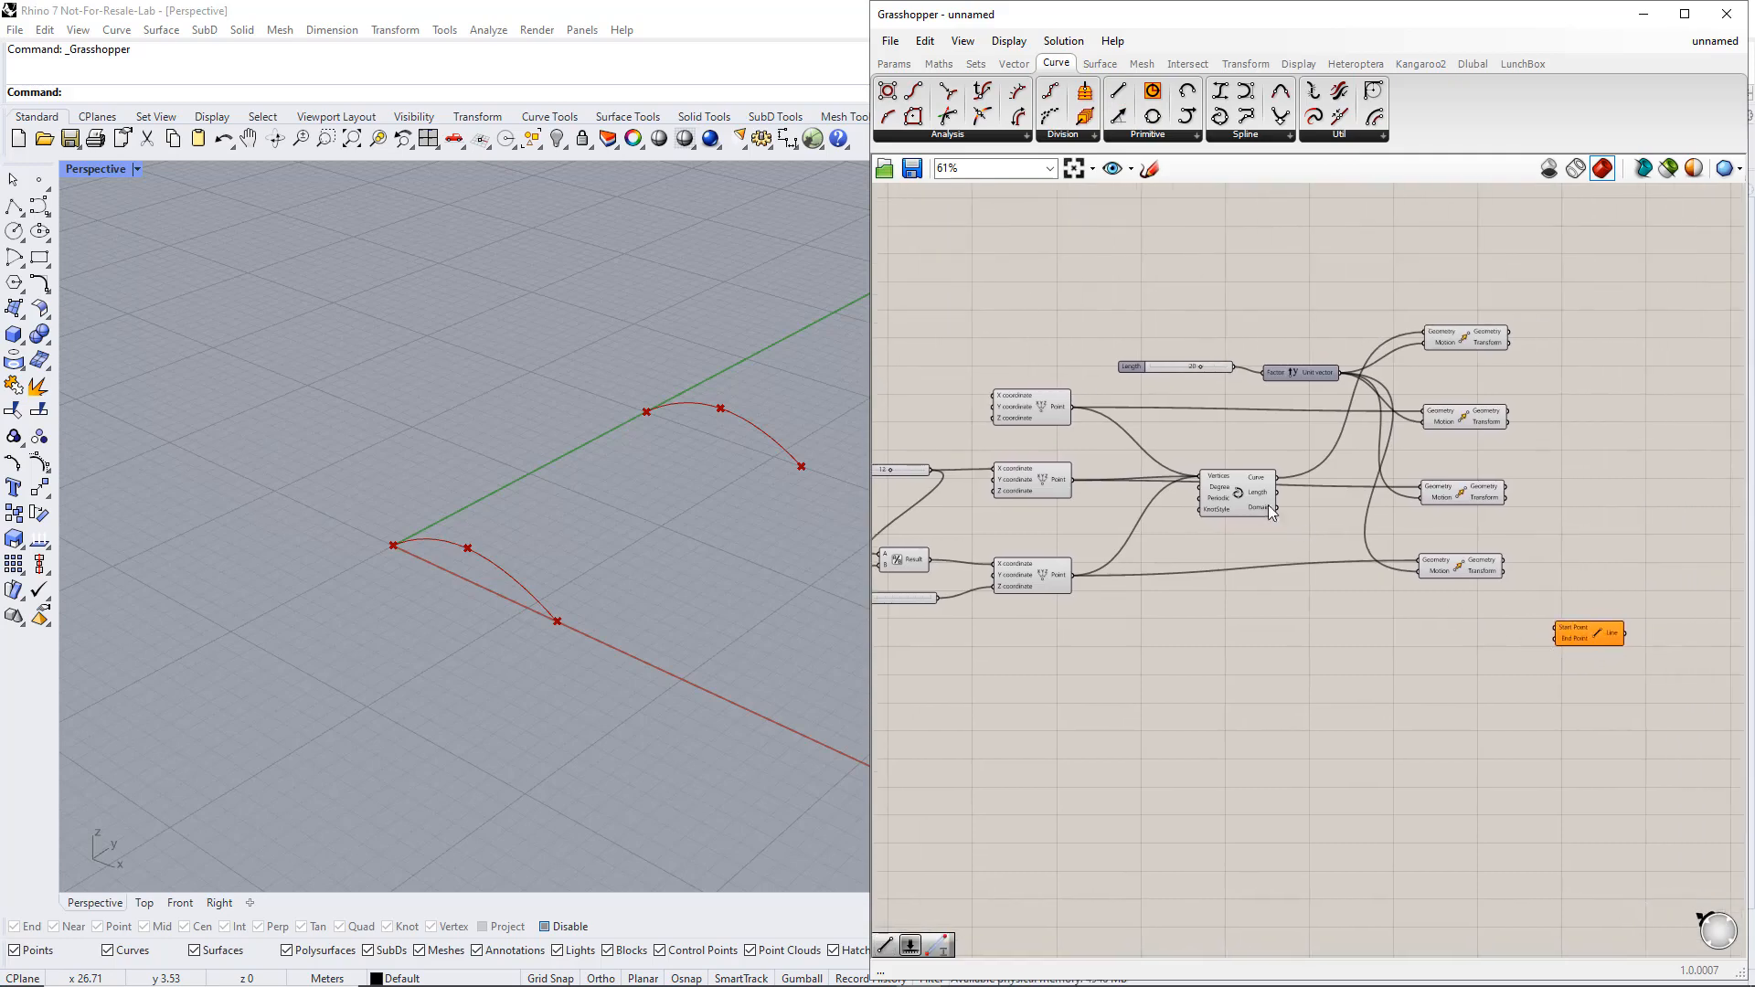
left_click(1060, 407)
left_click_drag(1071, 407, 1557, 628)
left_click_drag(1508, 422, 1585, 685)
left_click(1579, 635)
Rewire the second Line to run from the second point to its moved copy, and duplicate it below
left_click(1051, 487)
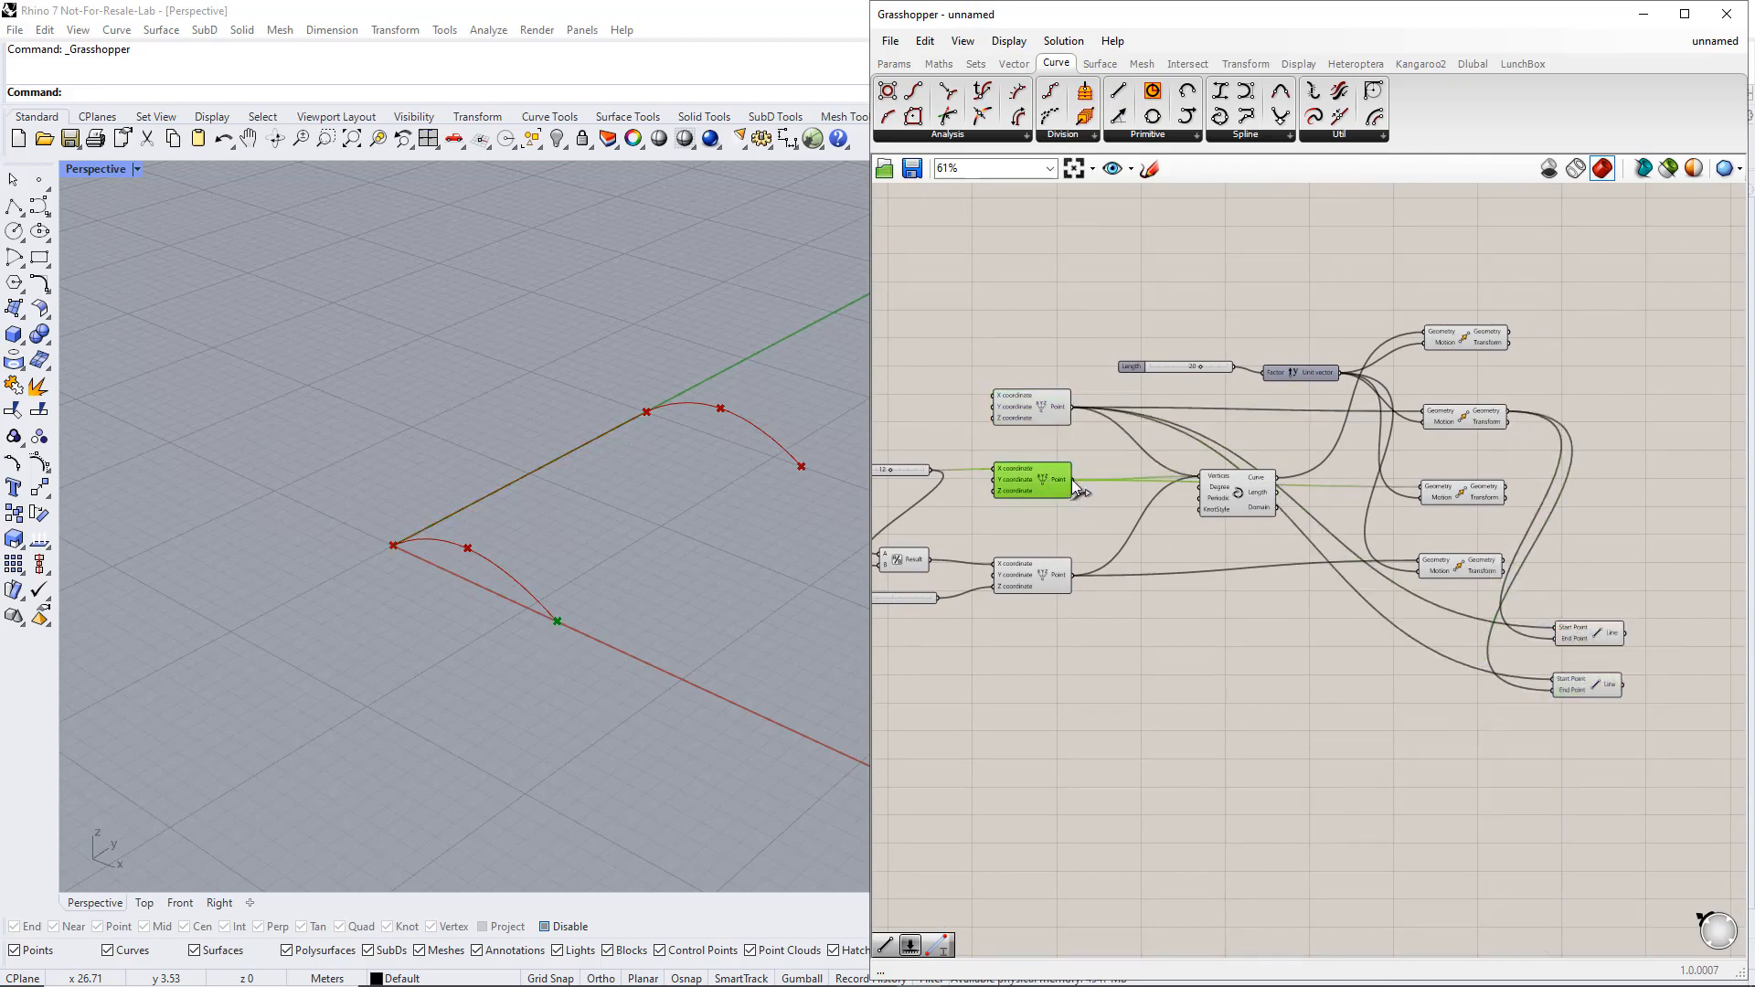
left_click_drag(1073, 479, 1557, 679)
left_click(1499, 494)
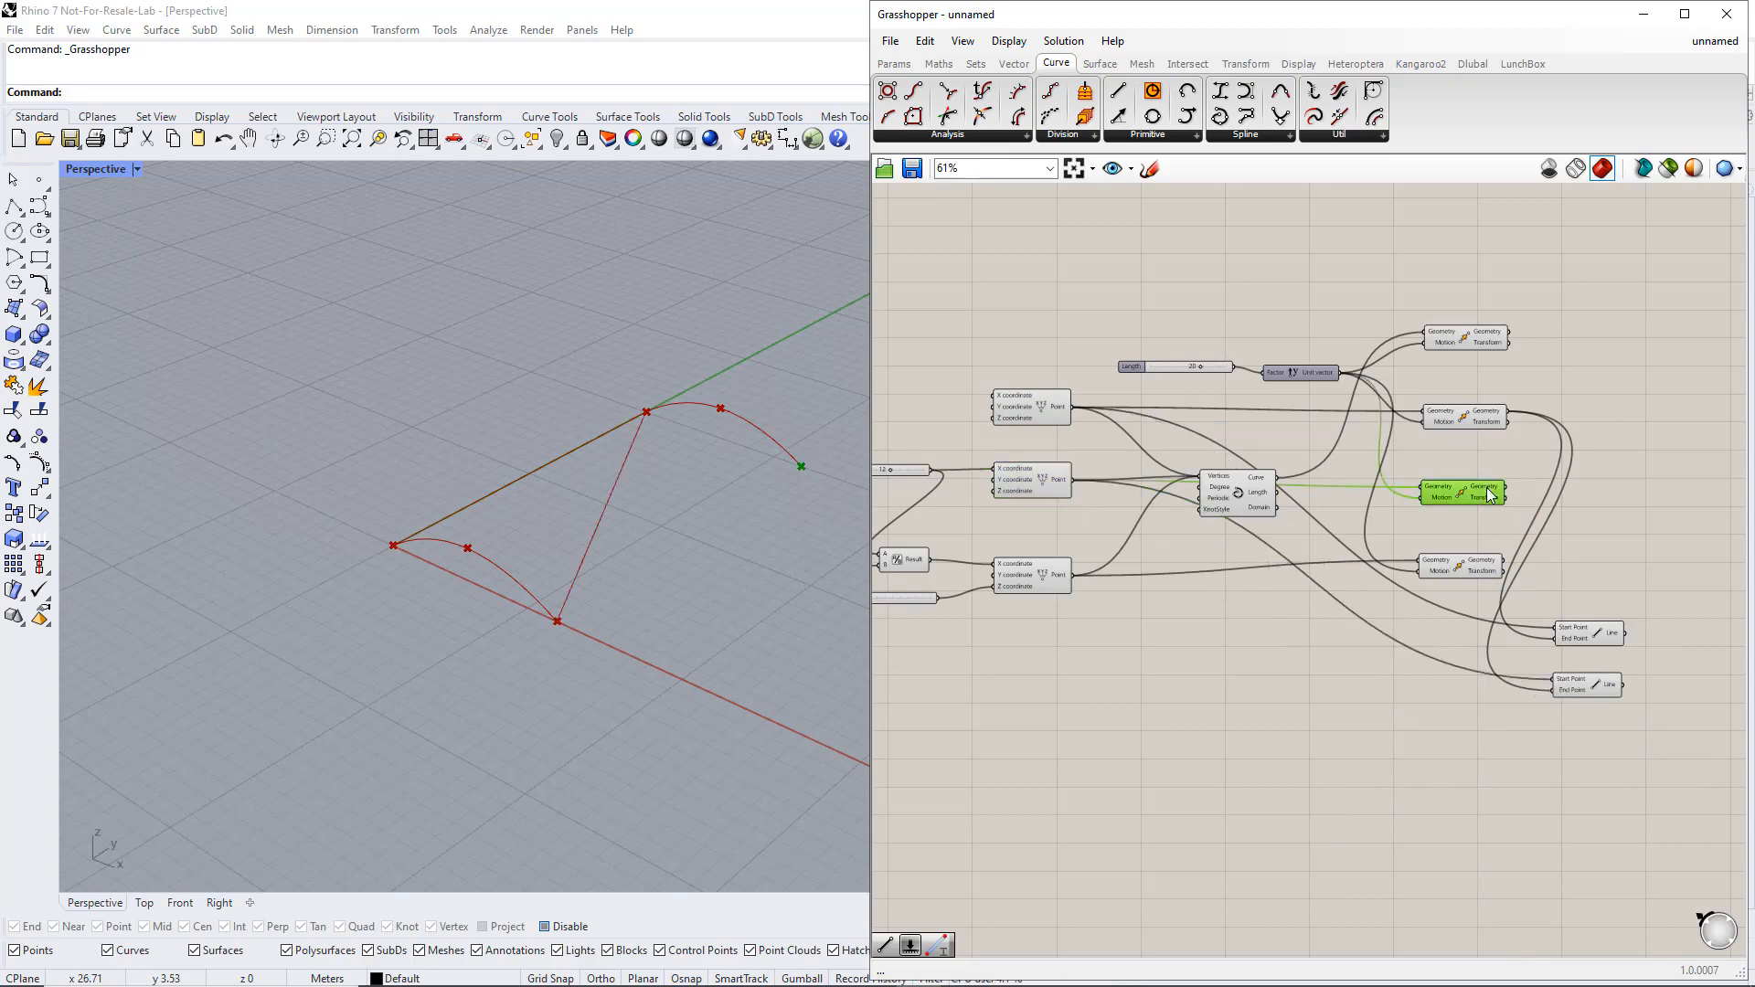
left_click_drag(1505, 488, 1586, 739)
left_click(1587, 687)
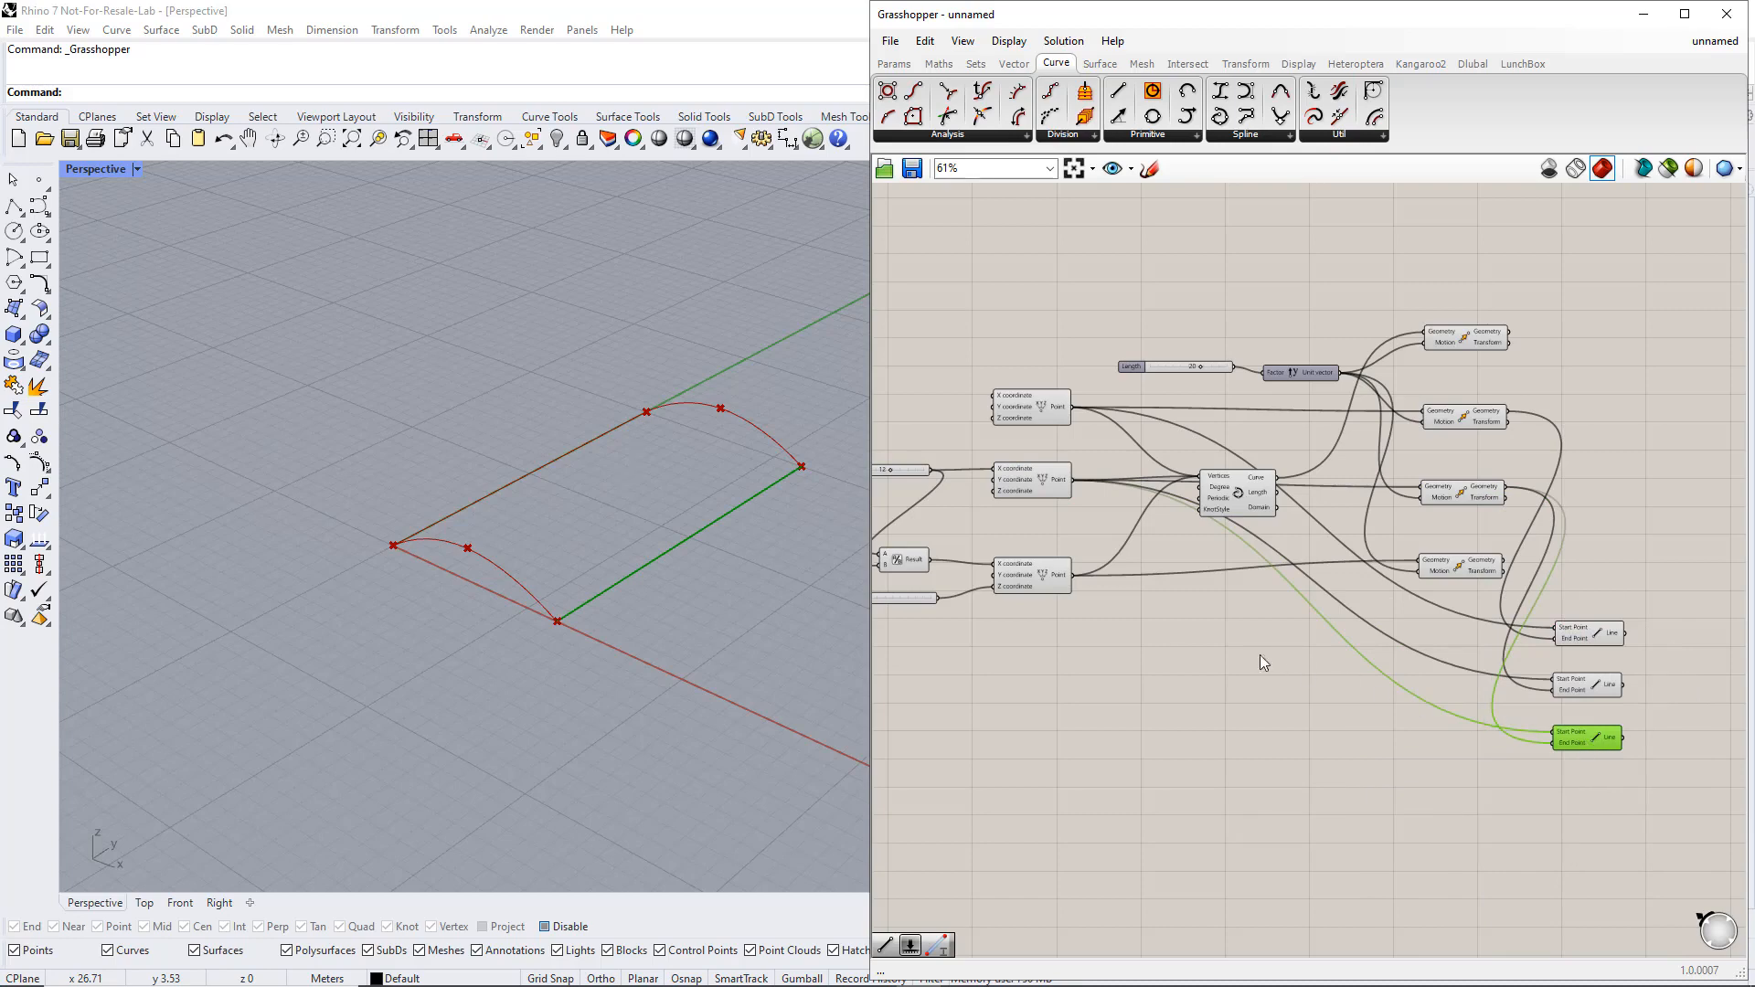
Rewire the third Line to run from the third point to its moved copy, and check all three lines
left_click(1045, 581)
left_click_drag(1073, 575, 1552, 732)
left_click(1477, 568)
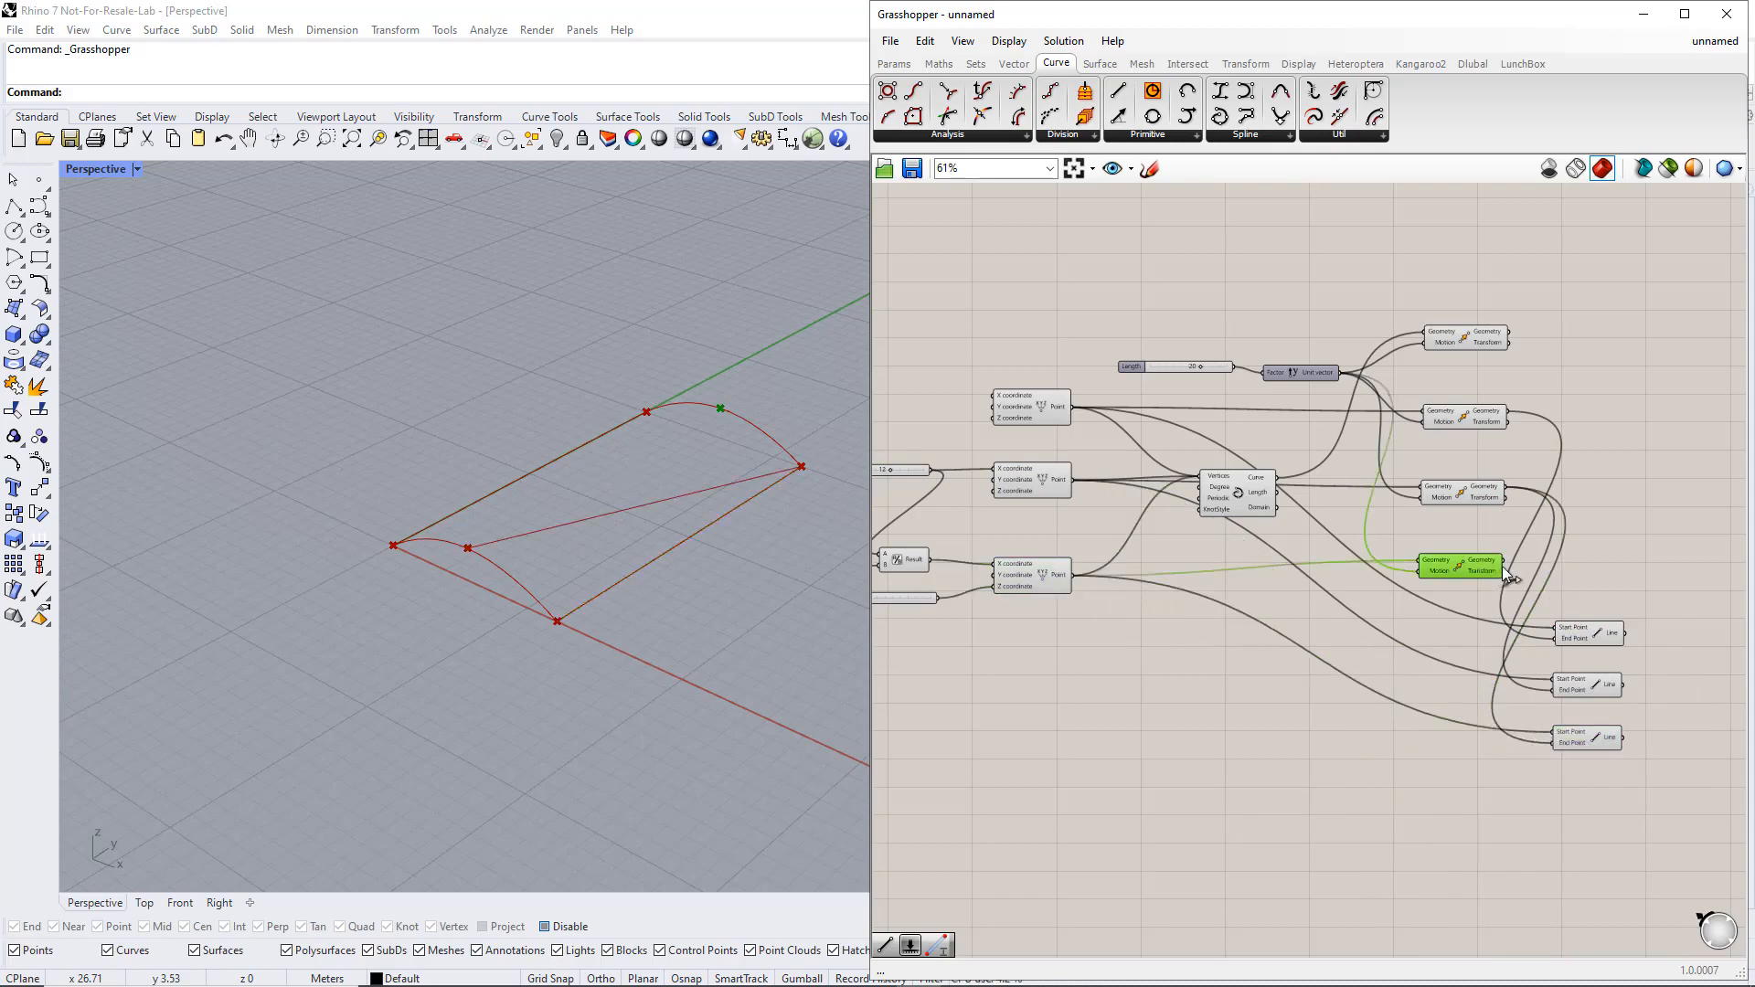
left_click_drag(1503, 566, 1546, 740)
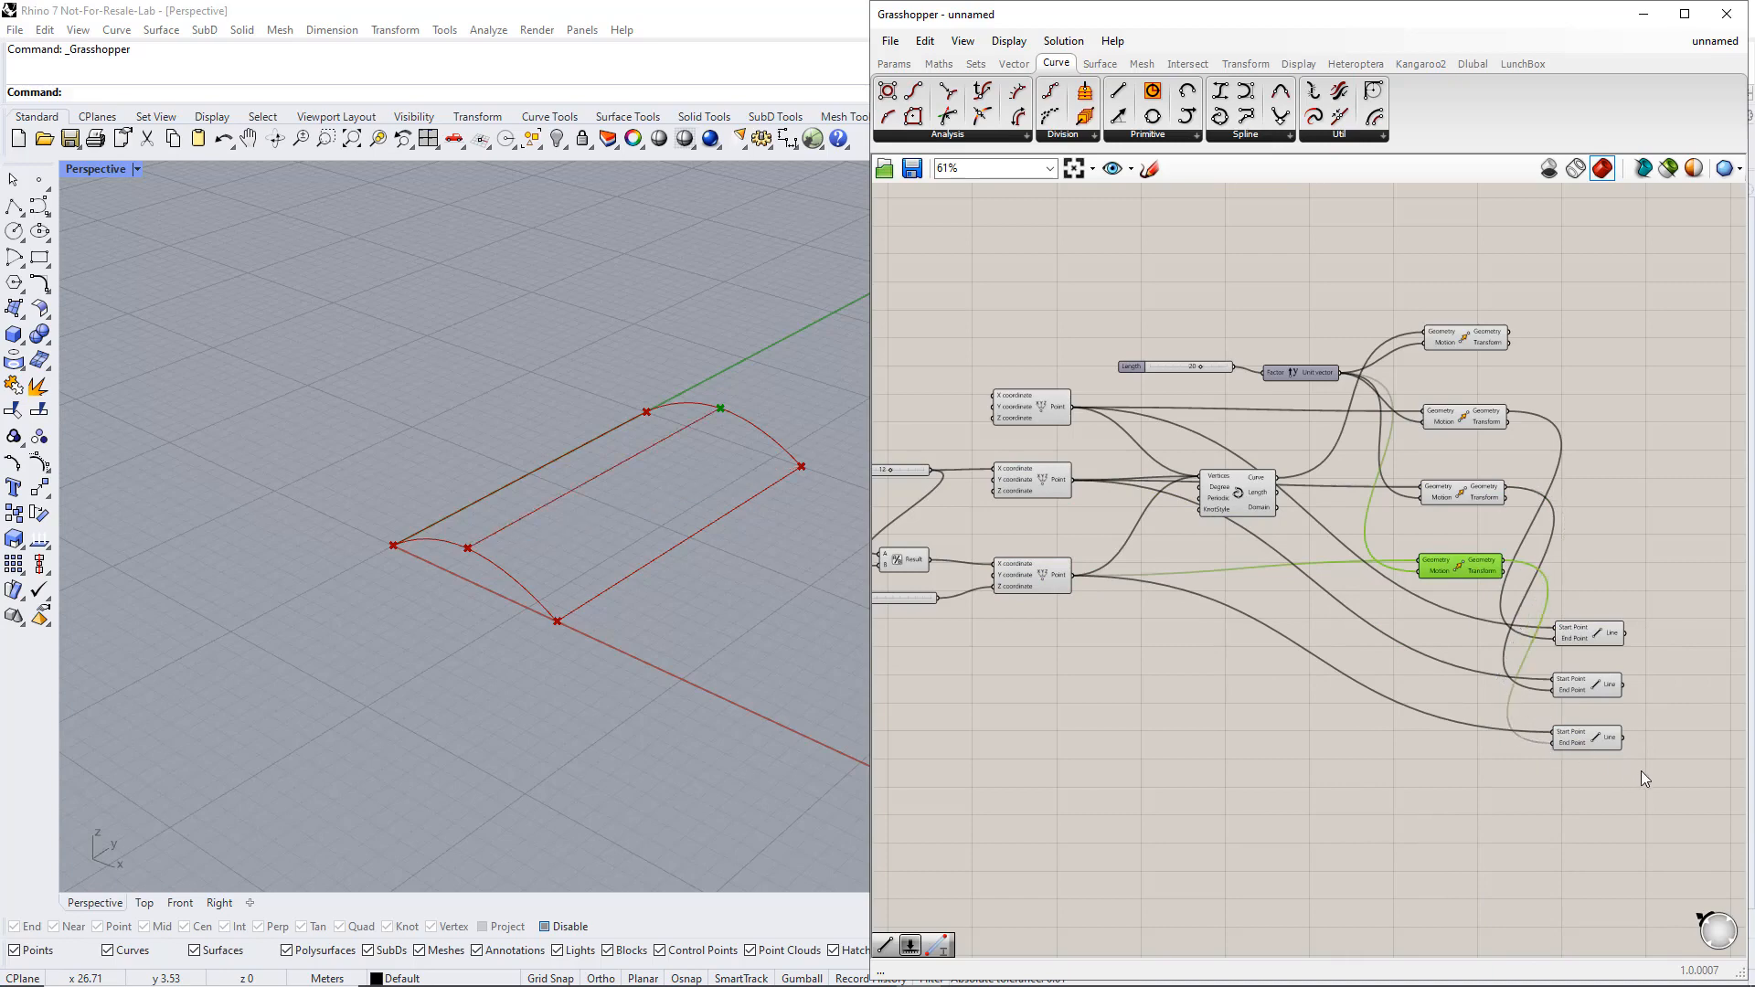
left_click_drag(1642, 771, 1584, 610)
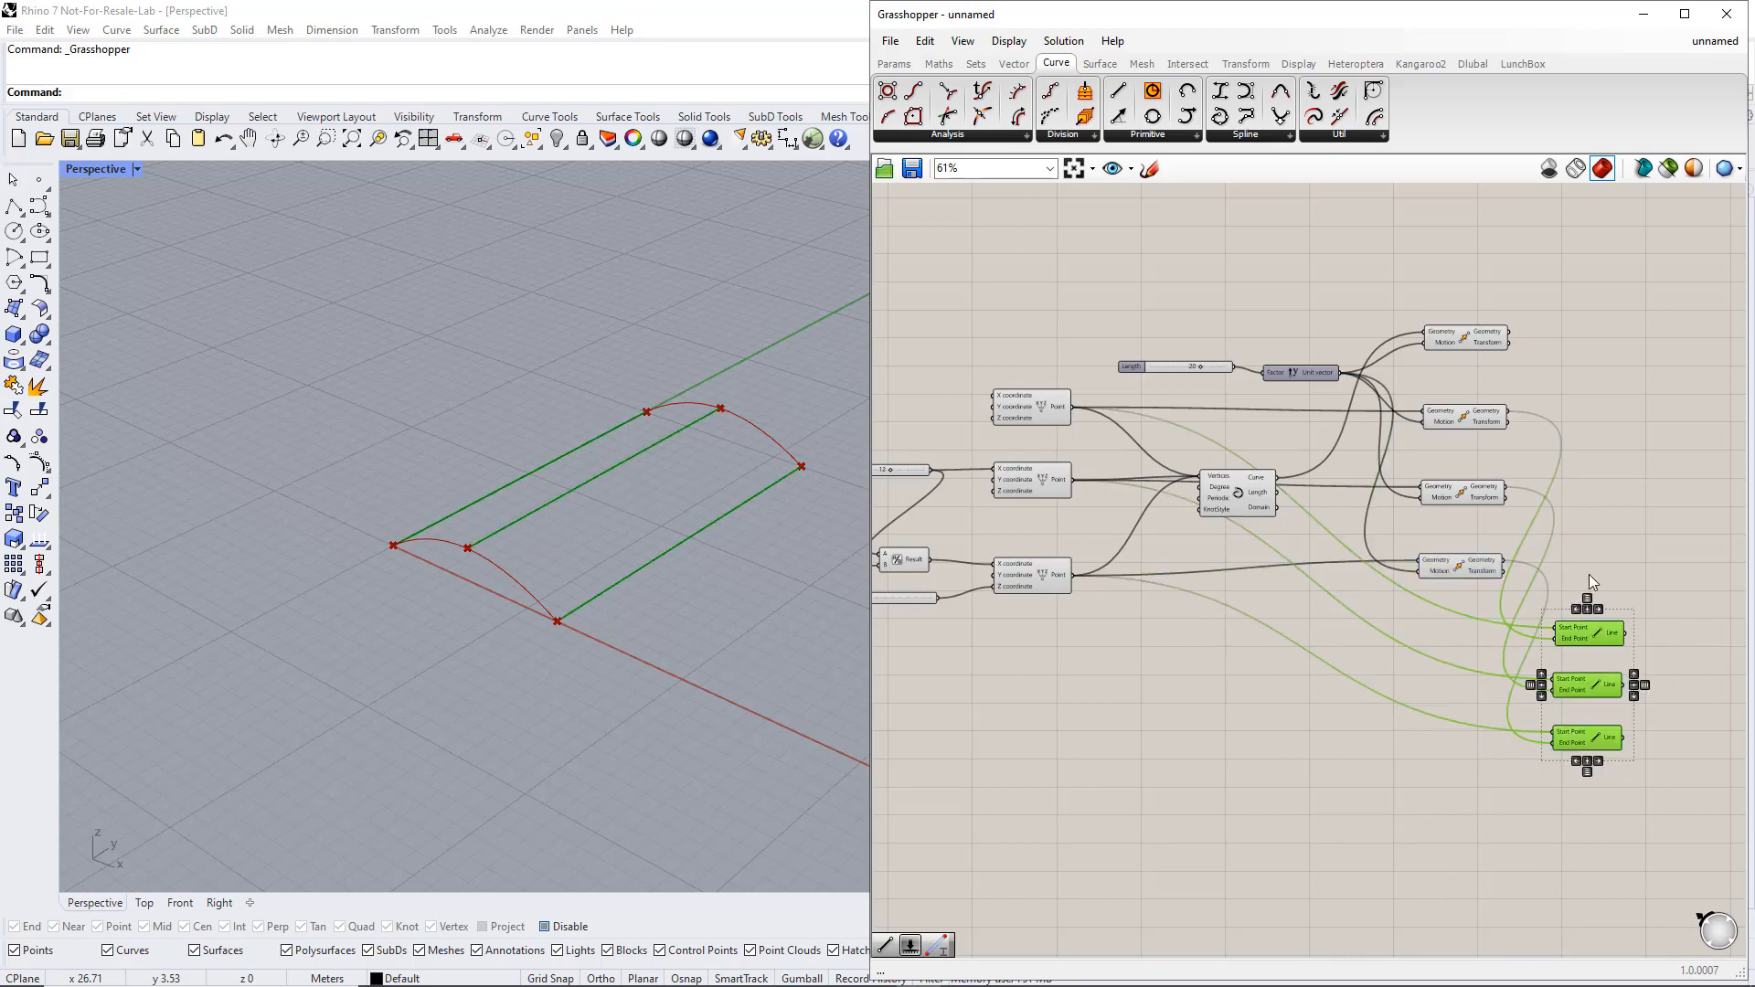
left_click(1589, 575)
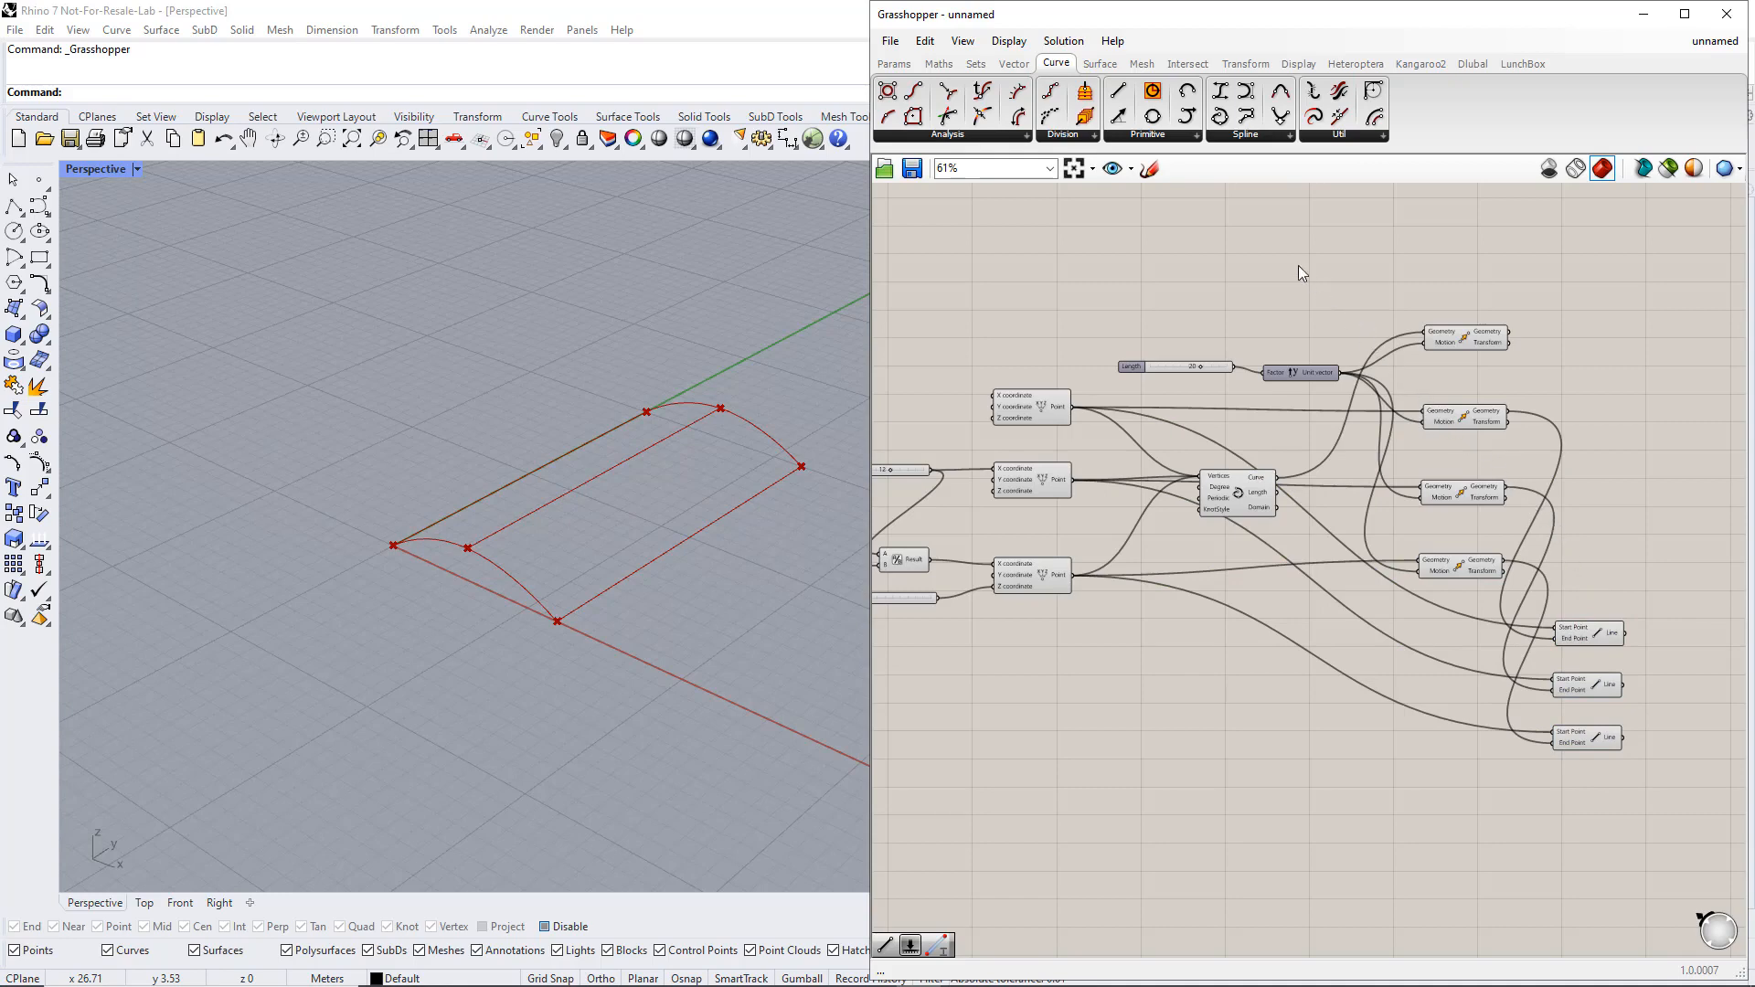
Place a Loft component above and beyond the Move components
left_click(1098, 66)
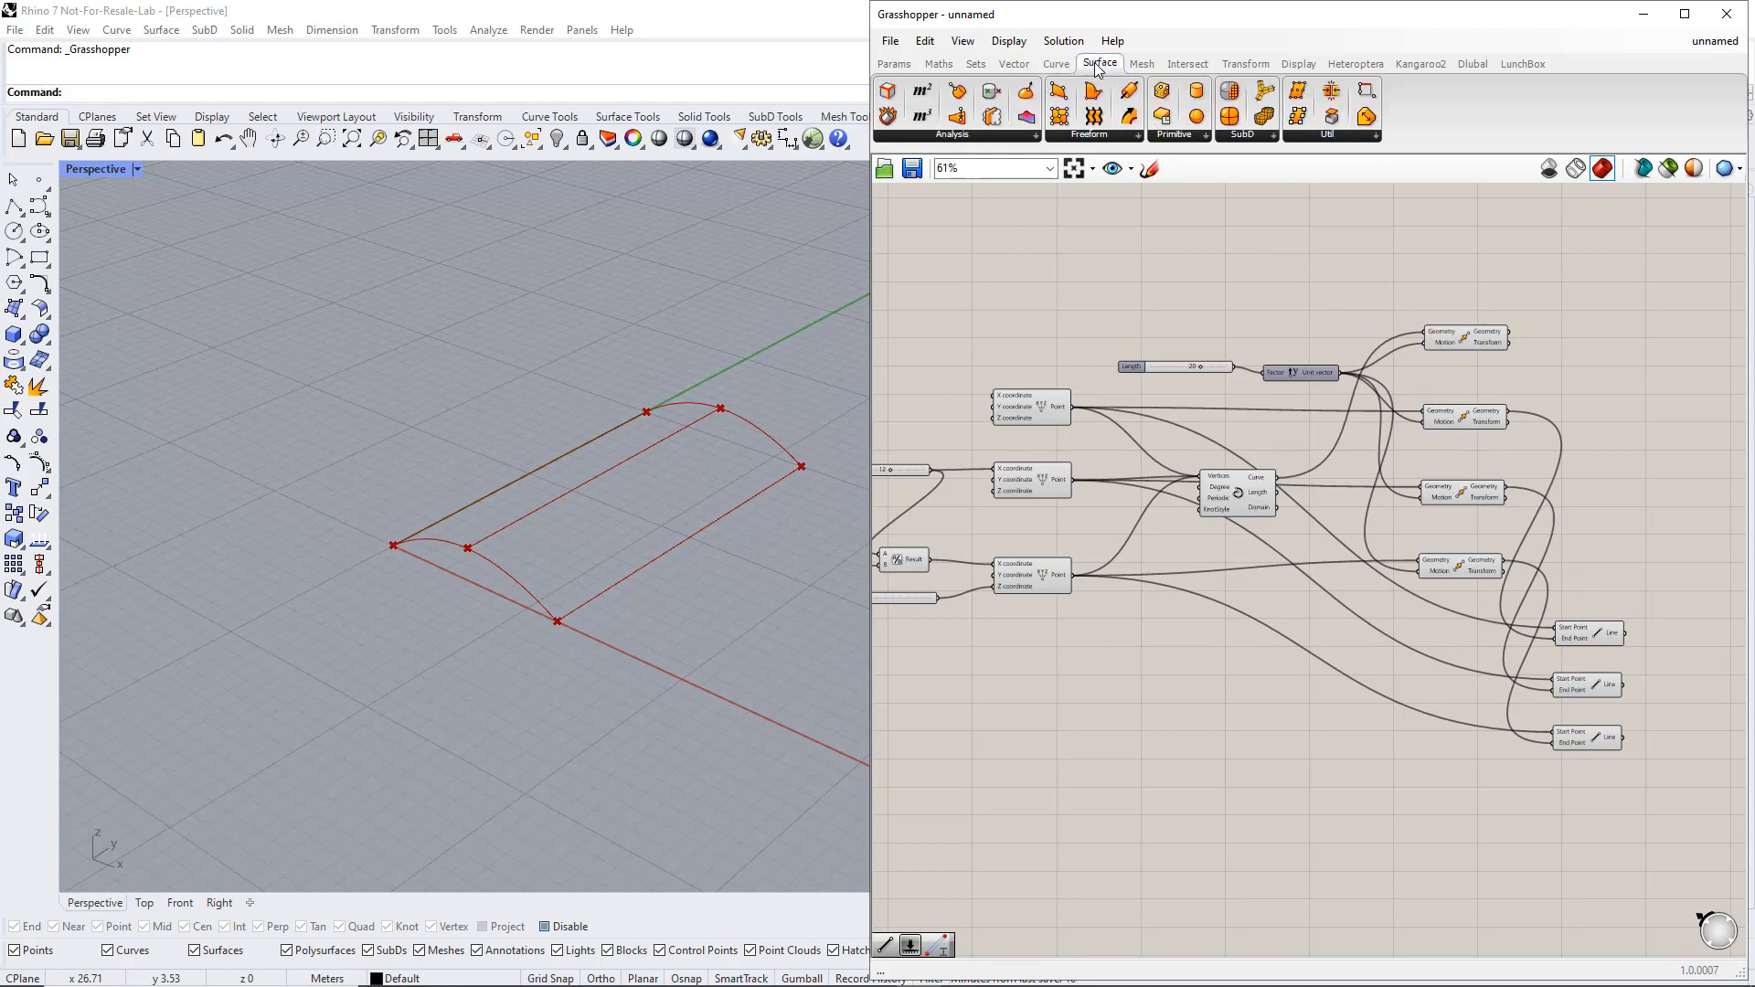
left_click(1105, 137)
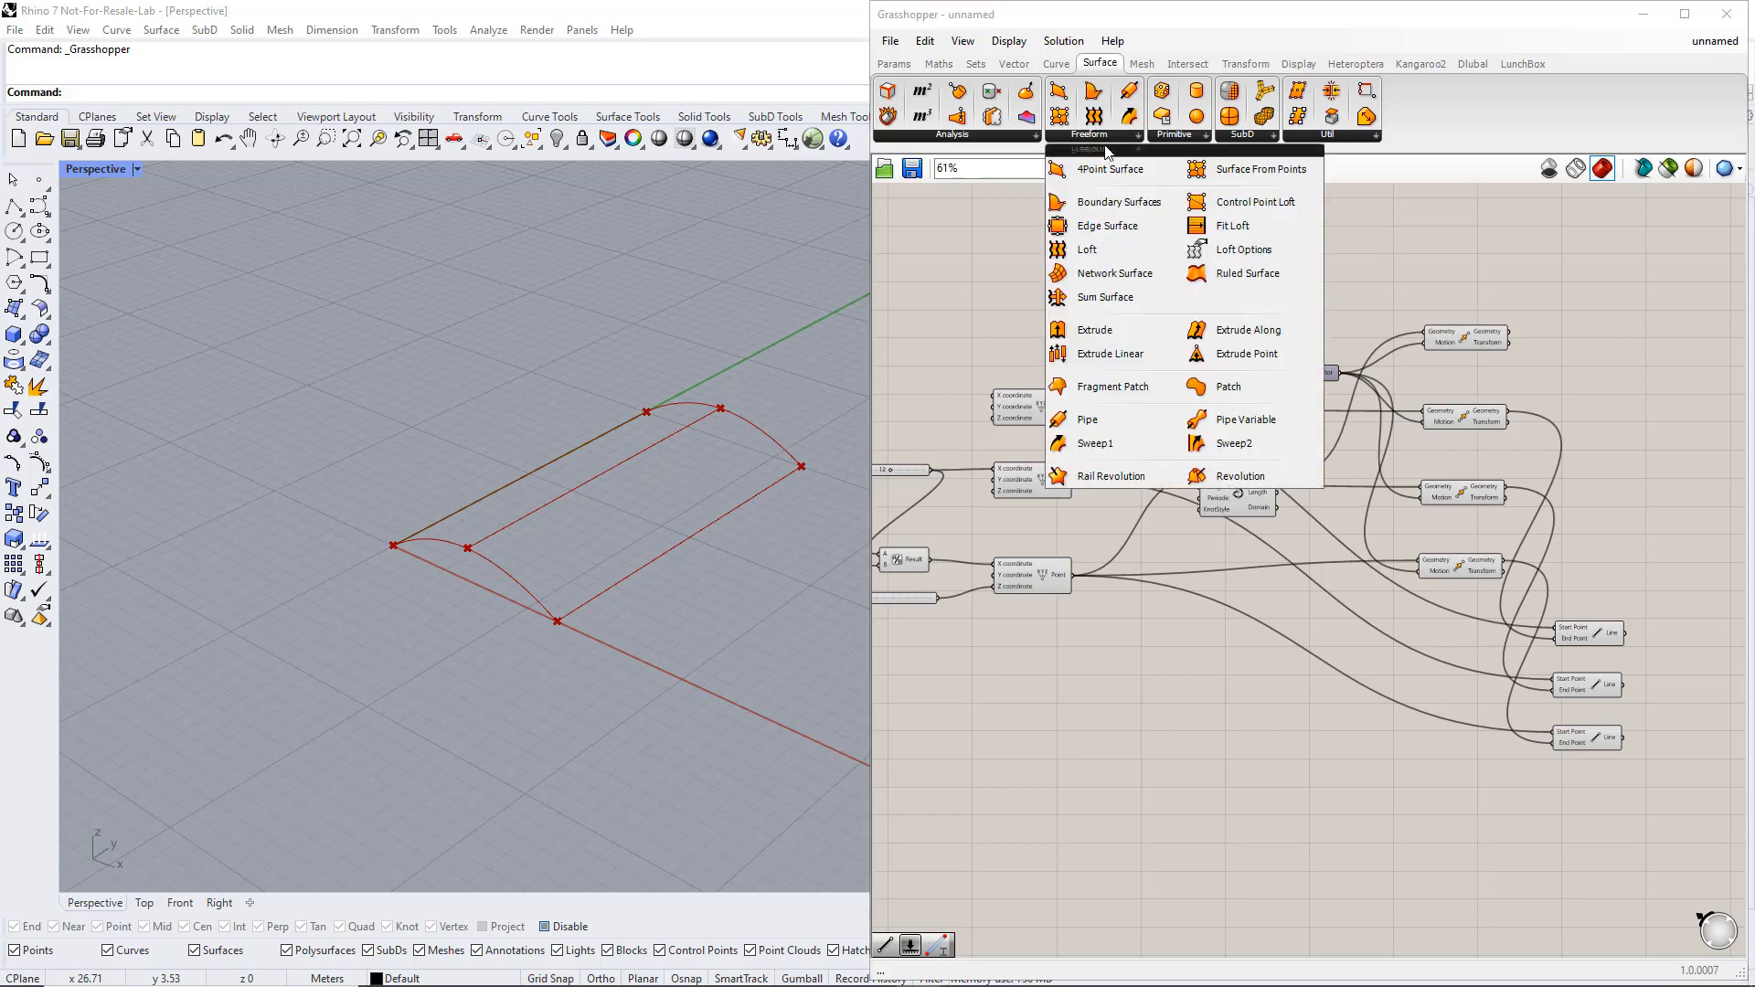
left_click(1097, 251)
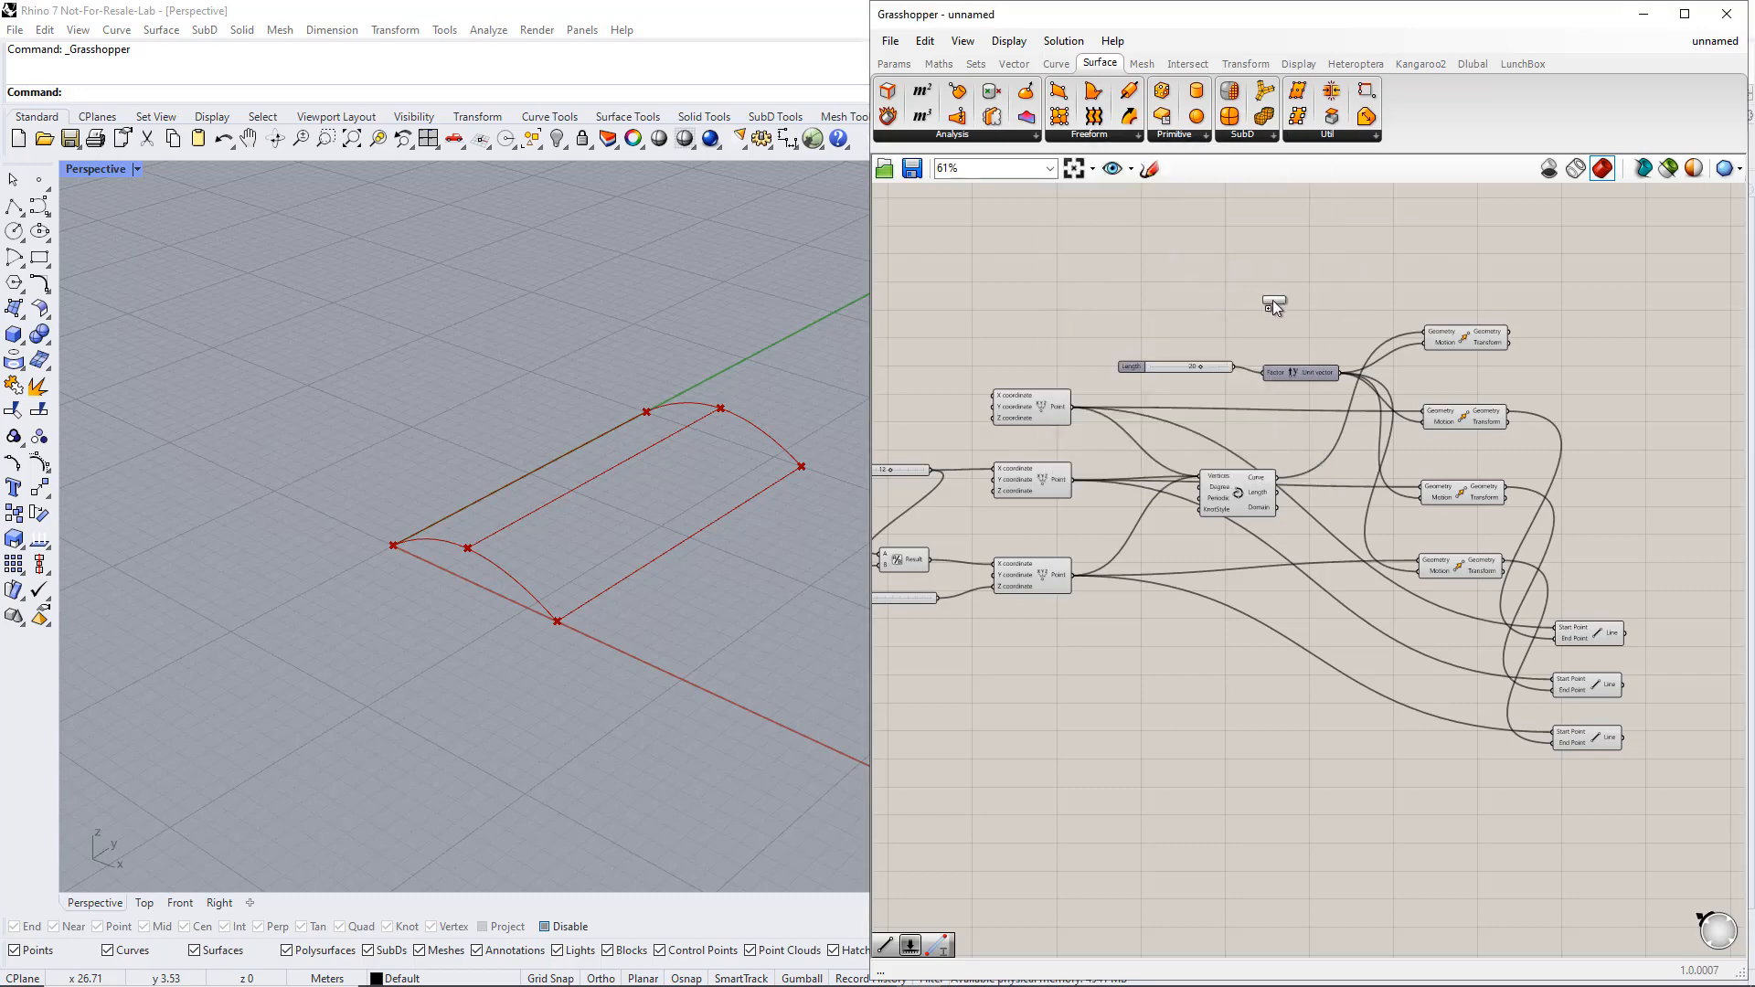
left_click(1632, 291)
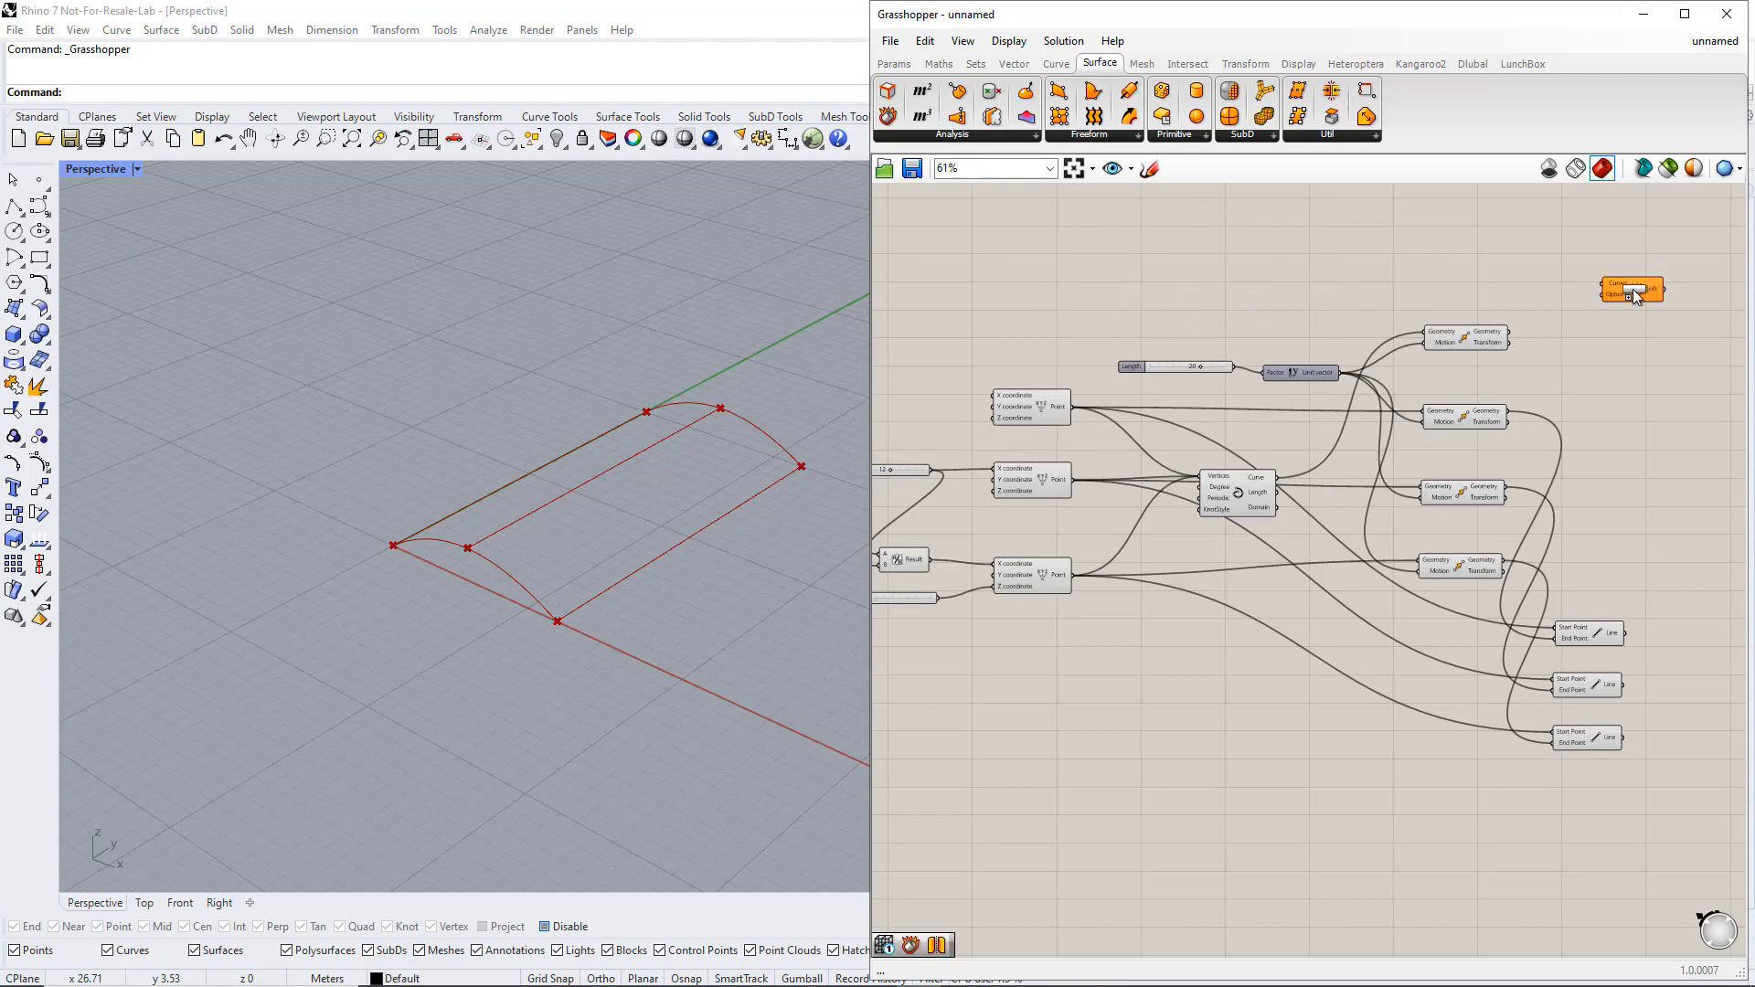
Wire both the interpolated curve and its moved copy into the Curves input of the Loft component
left_click(1236, 493)
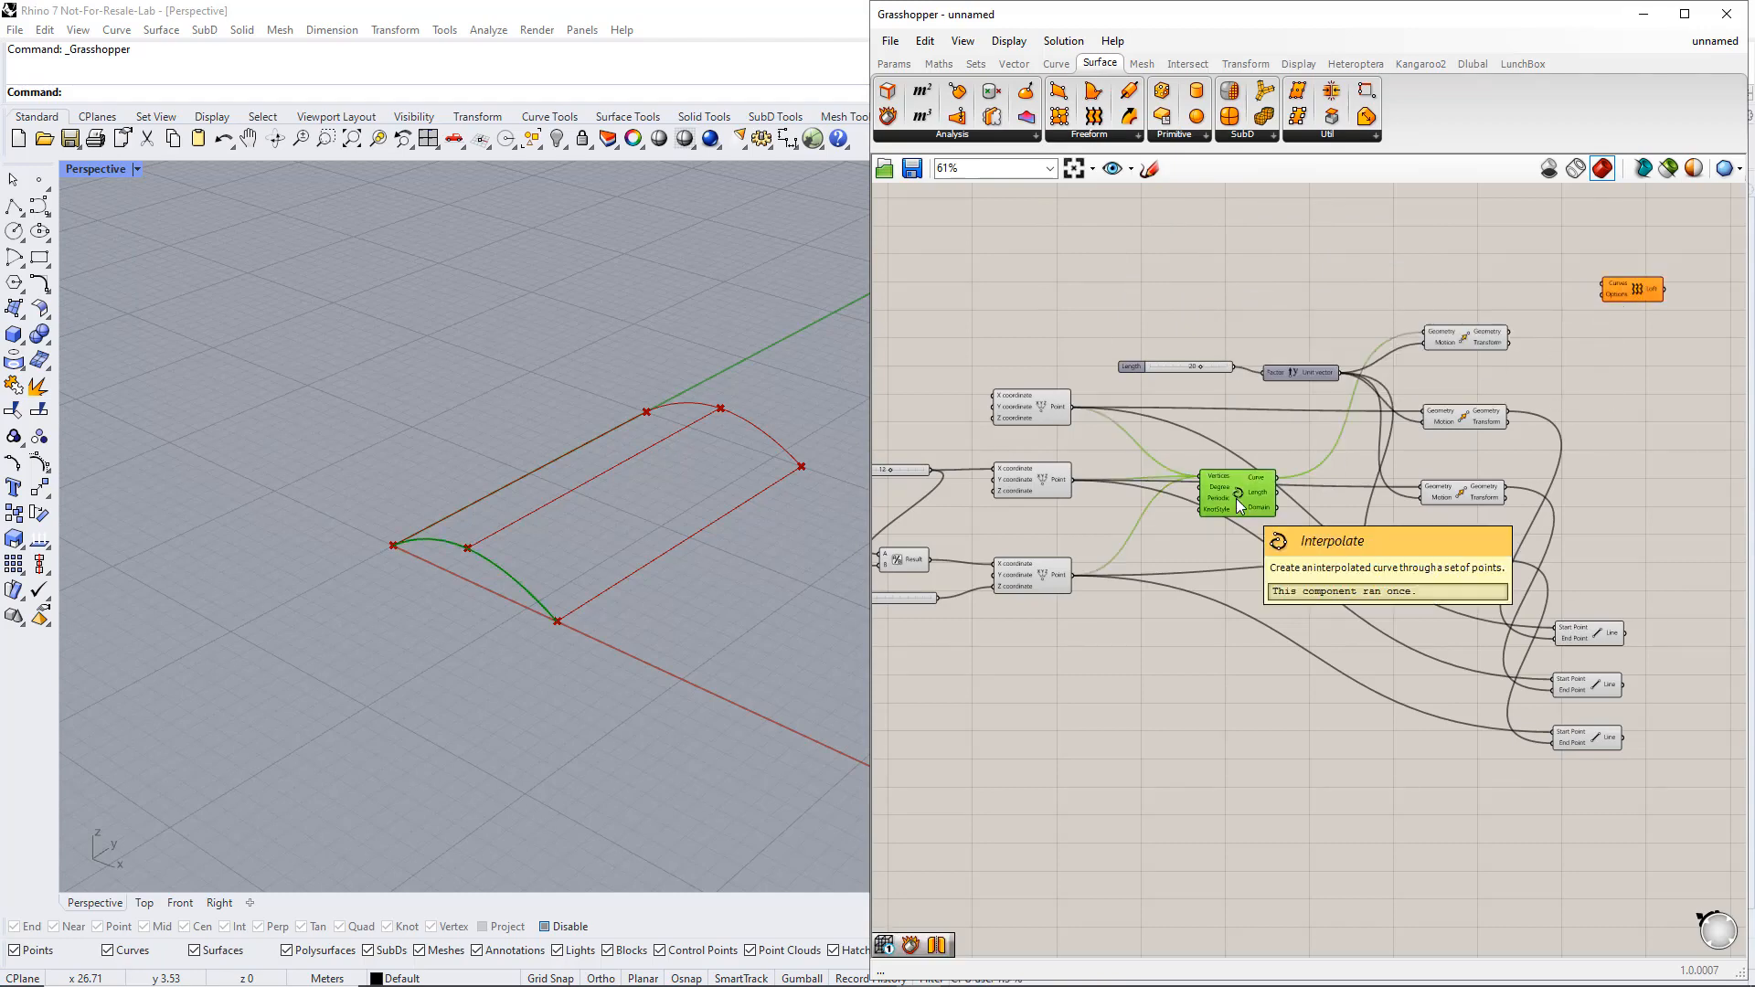
left_click_drag(1277, 477, 1632, 294)
left_click(1490, 343)
left_click(1632, 290)
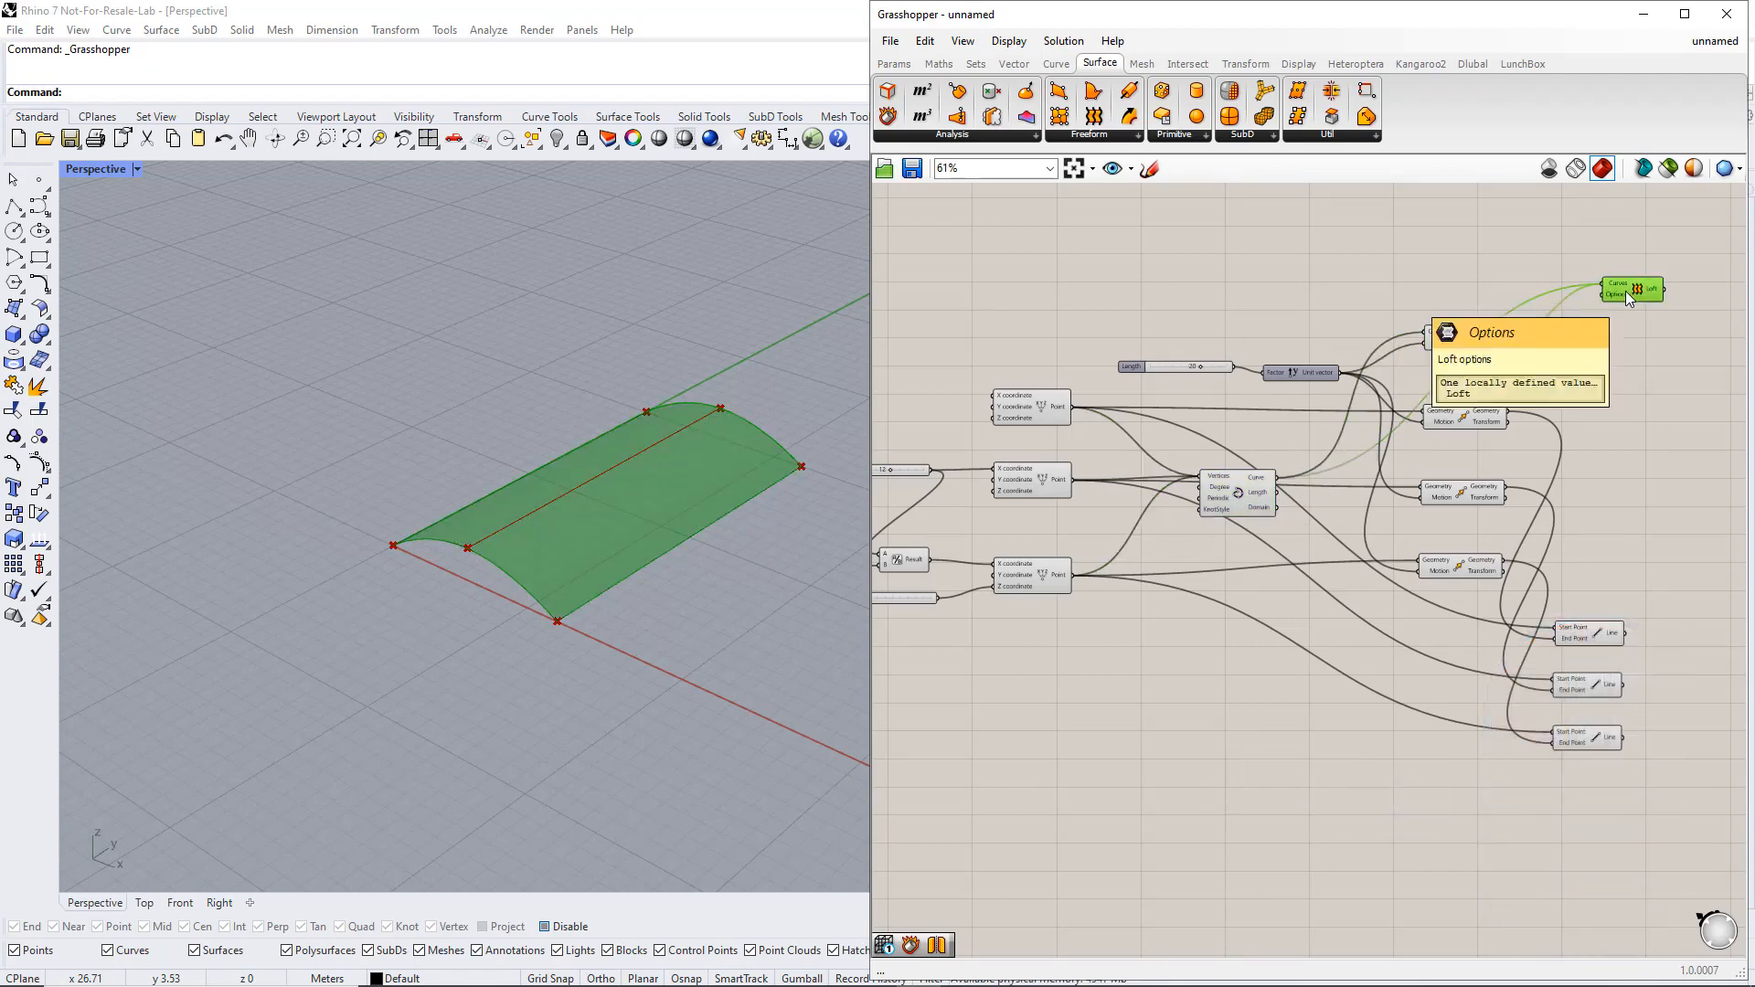
Set the Length slider to 11 and check the Move, Line and Loft geometry in the viewport
left_click_drag(1199, 366, 1175, 370)
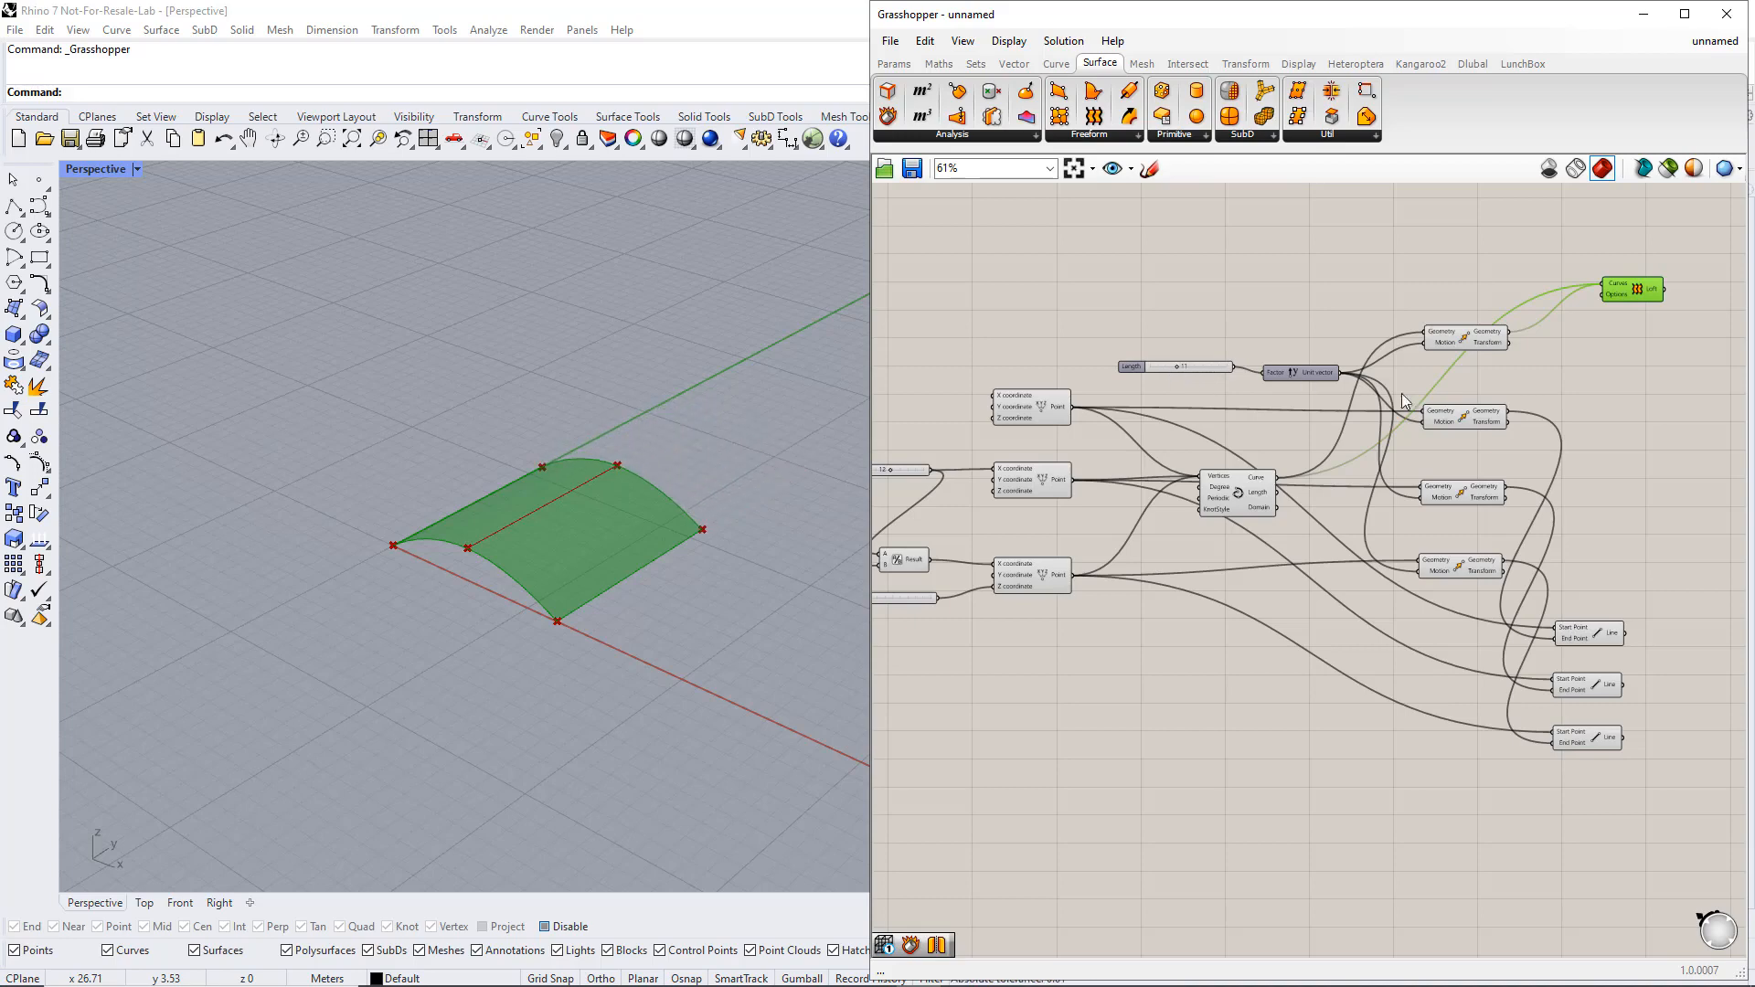
left_click(1620, 431)
left_click_drag(1687, 742, 1454, 266)
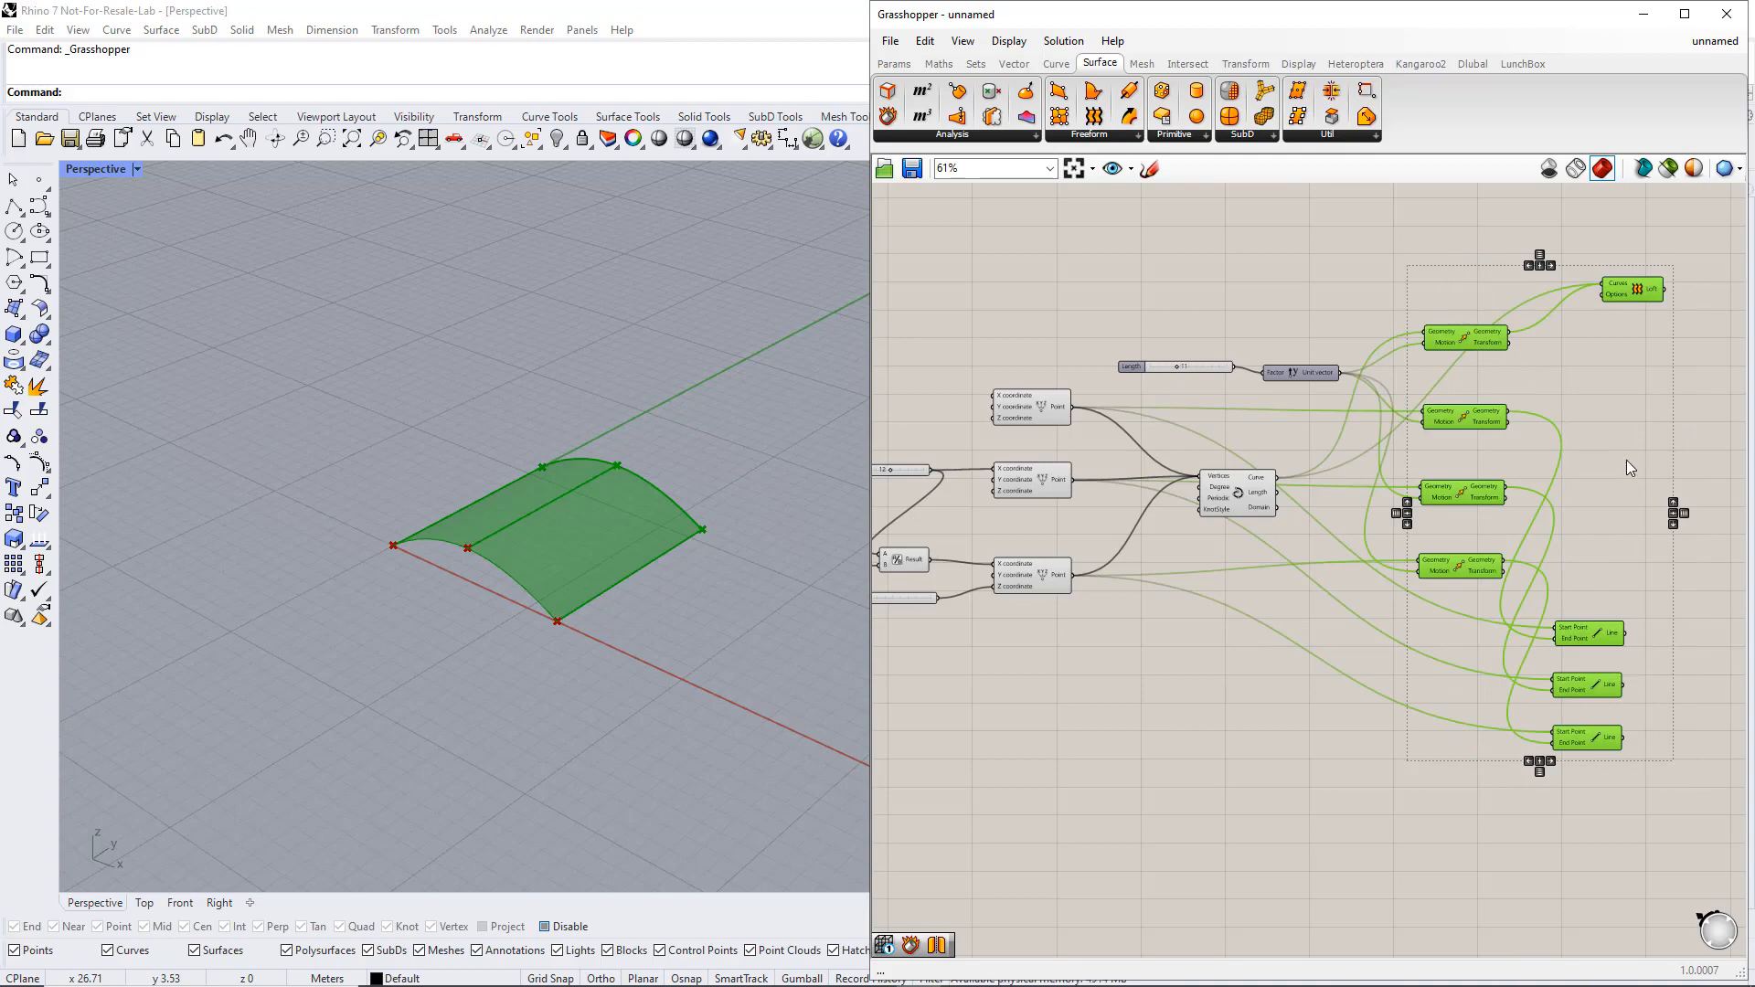
right_click_drag(1626, 459, 1442, 496)
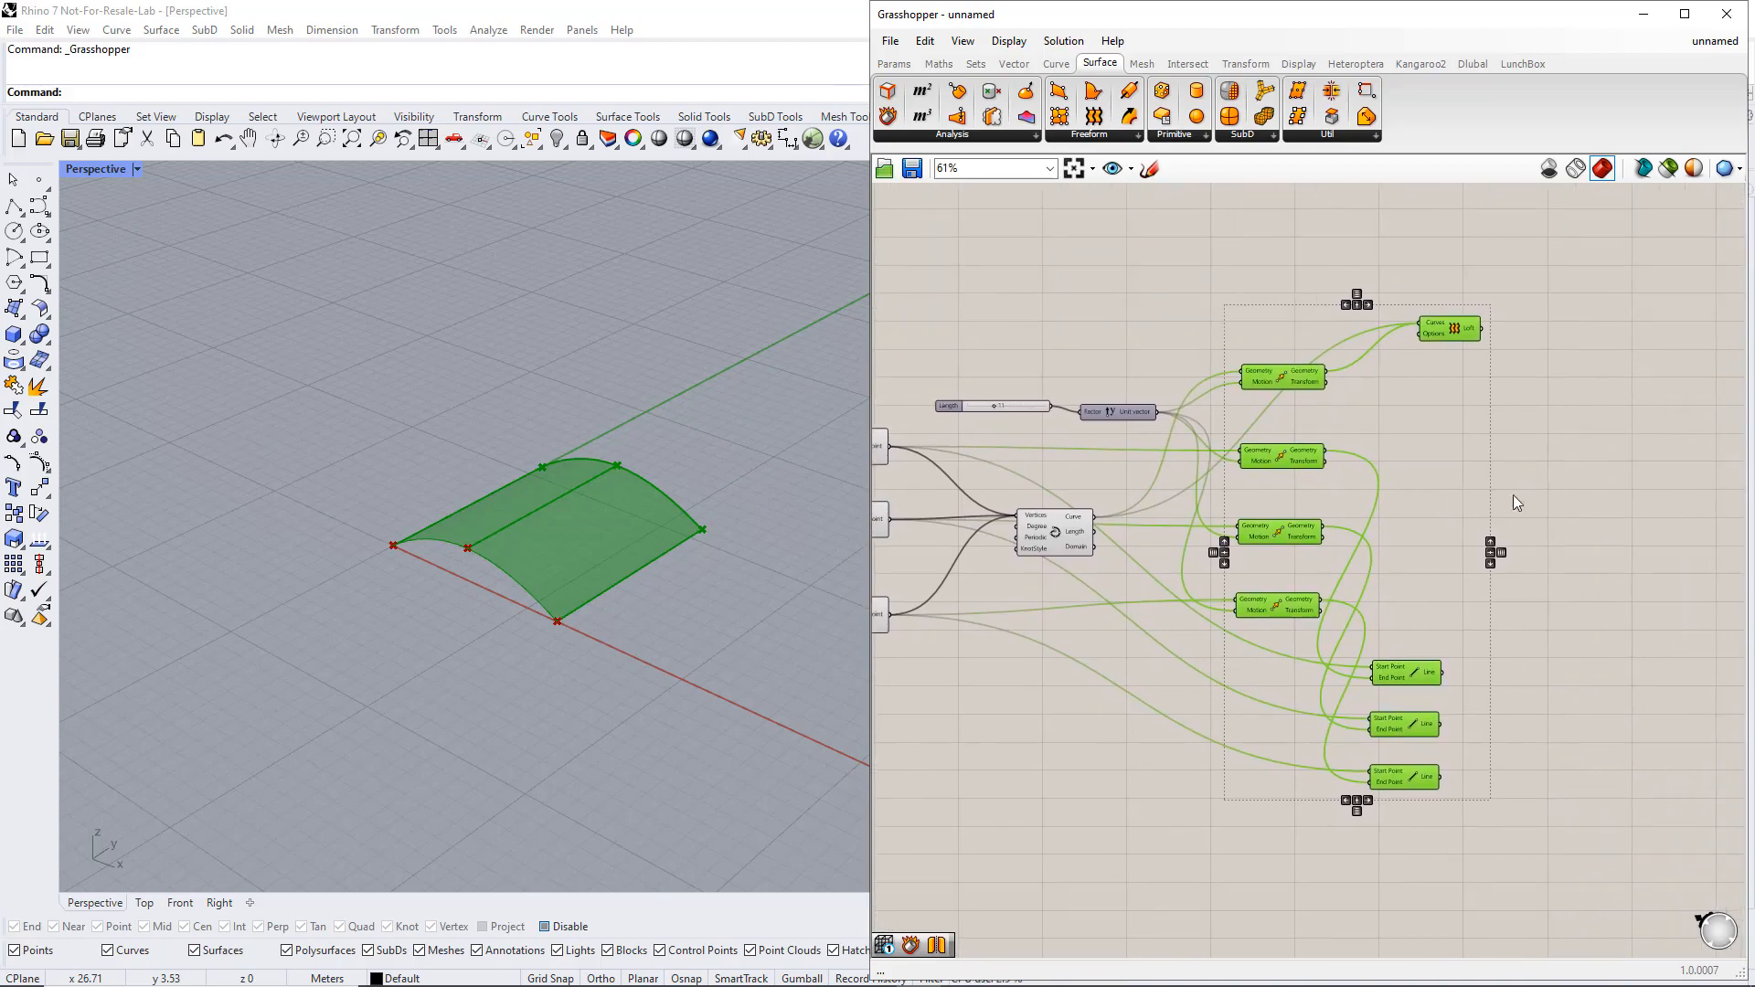
left_click(1600, 500)
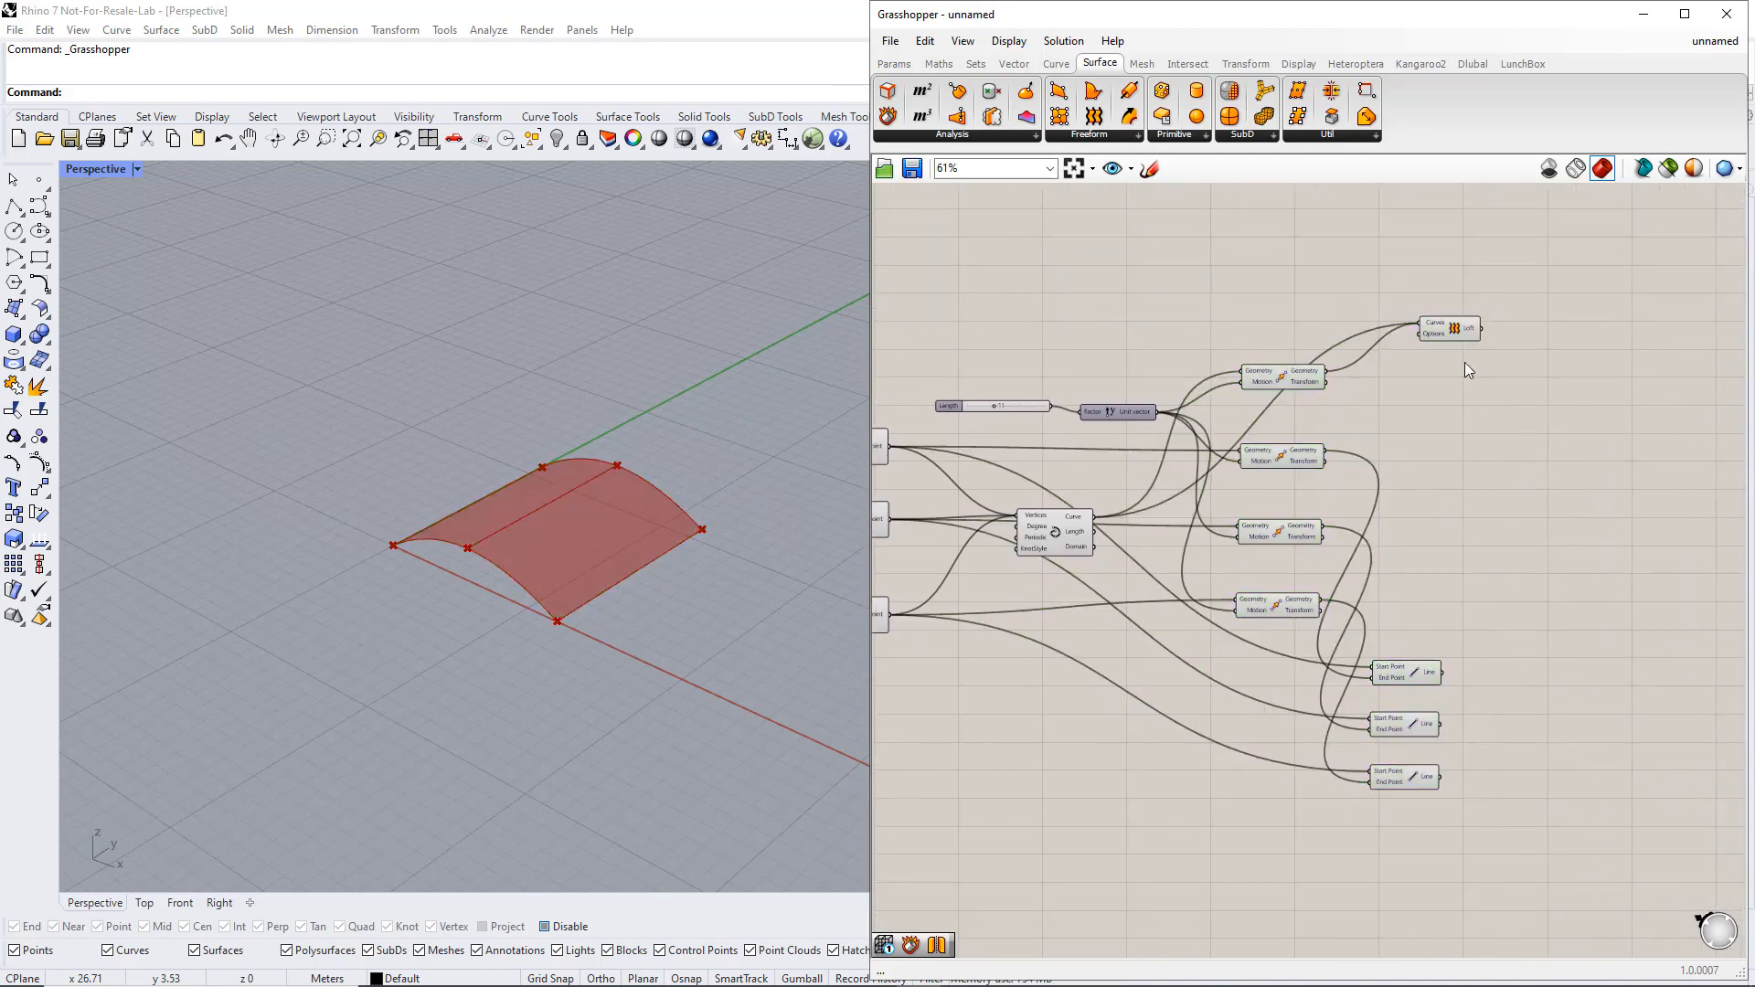
Place a Mirror component beside the Loft component
left_click(1246, 64)
left_click(1098, 135)
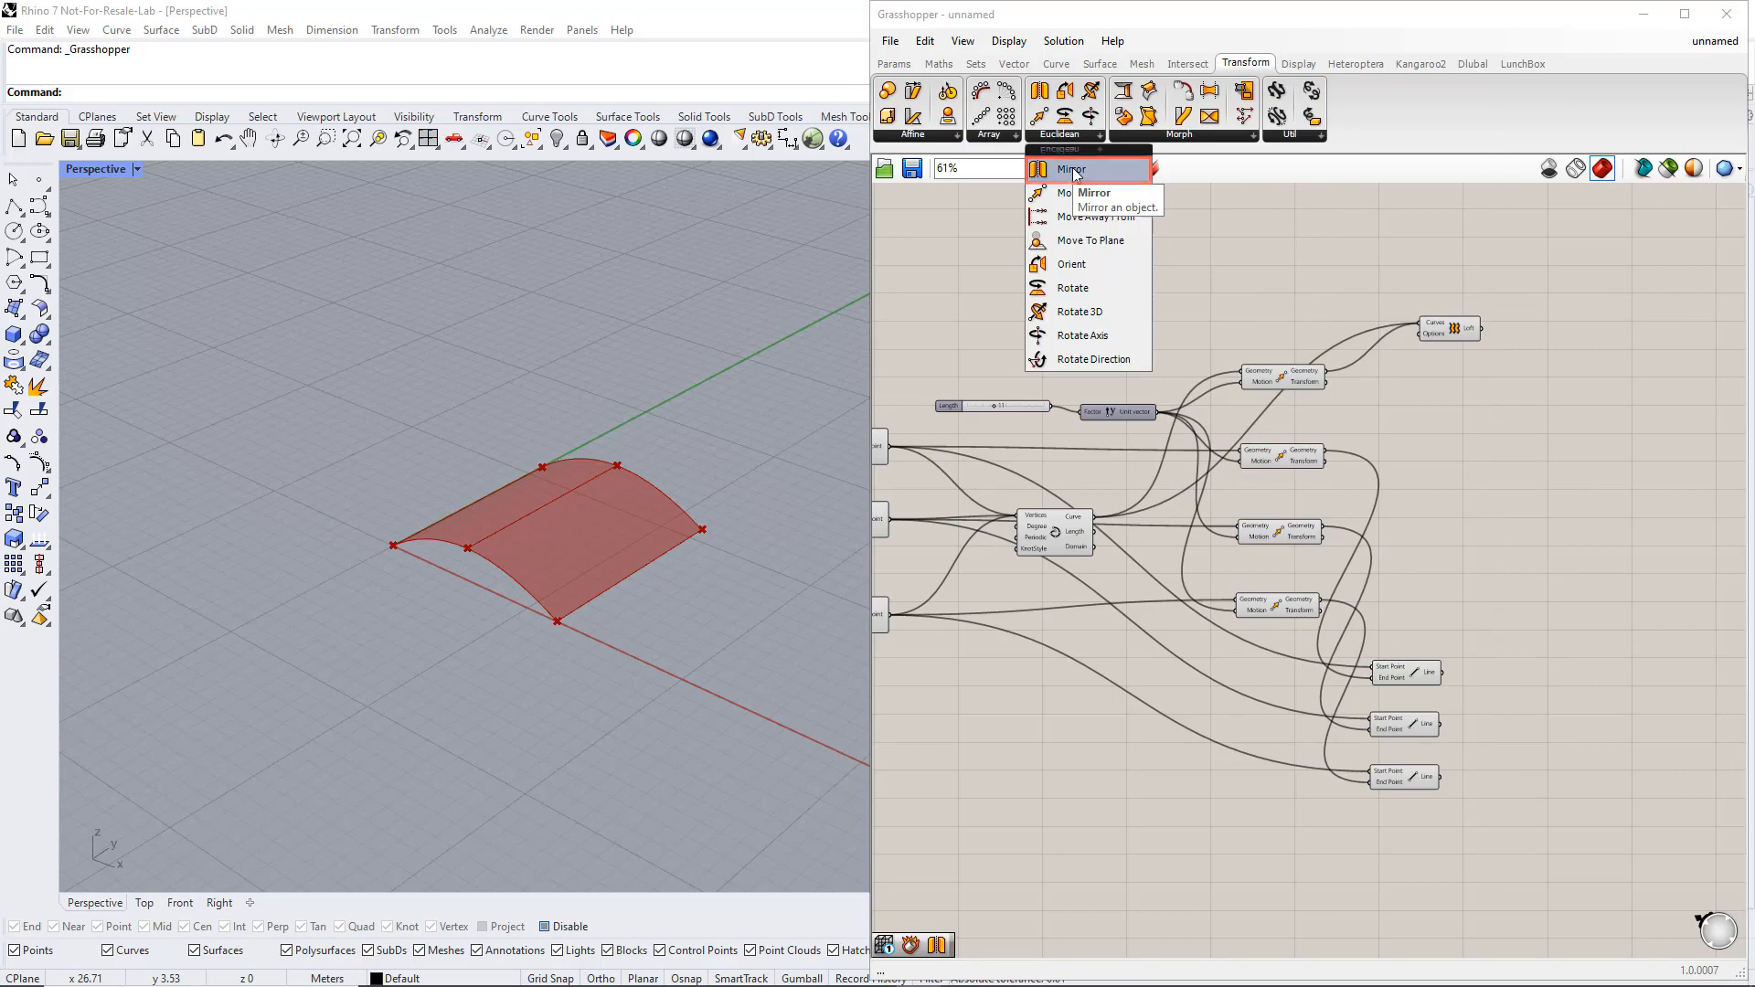
left_click_drag(1075, 168, 1621, 329)
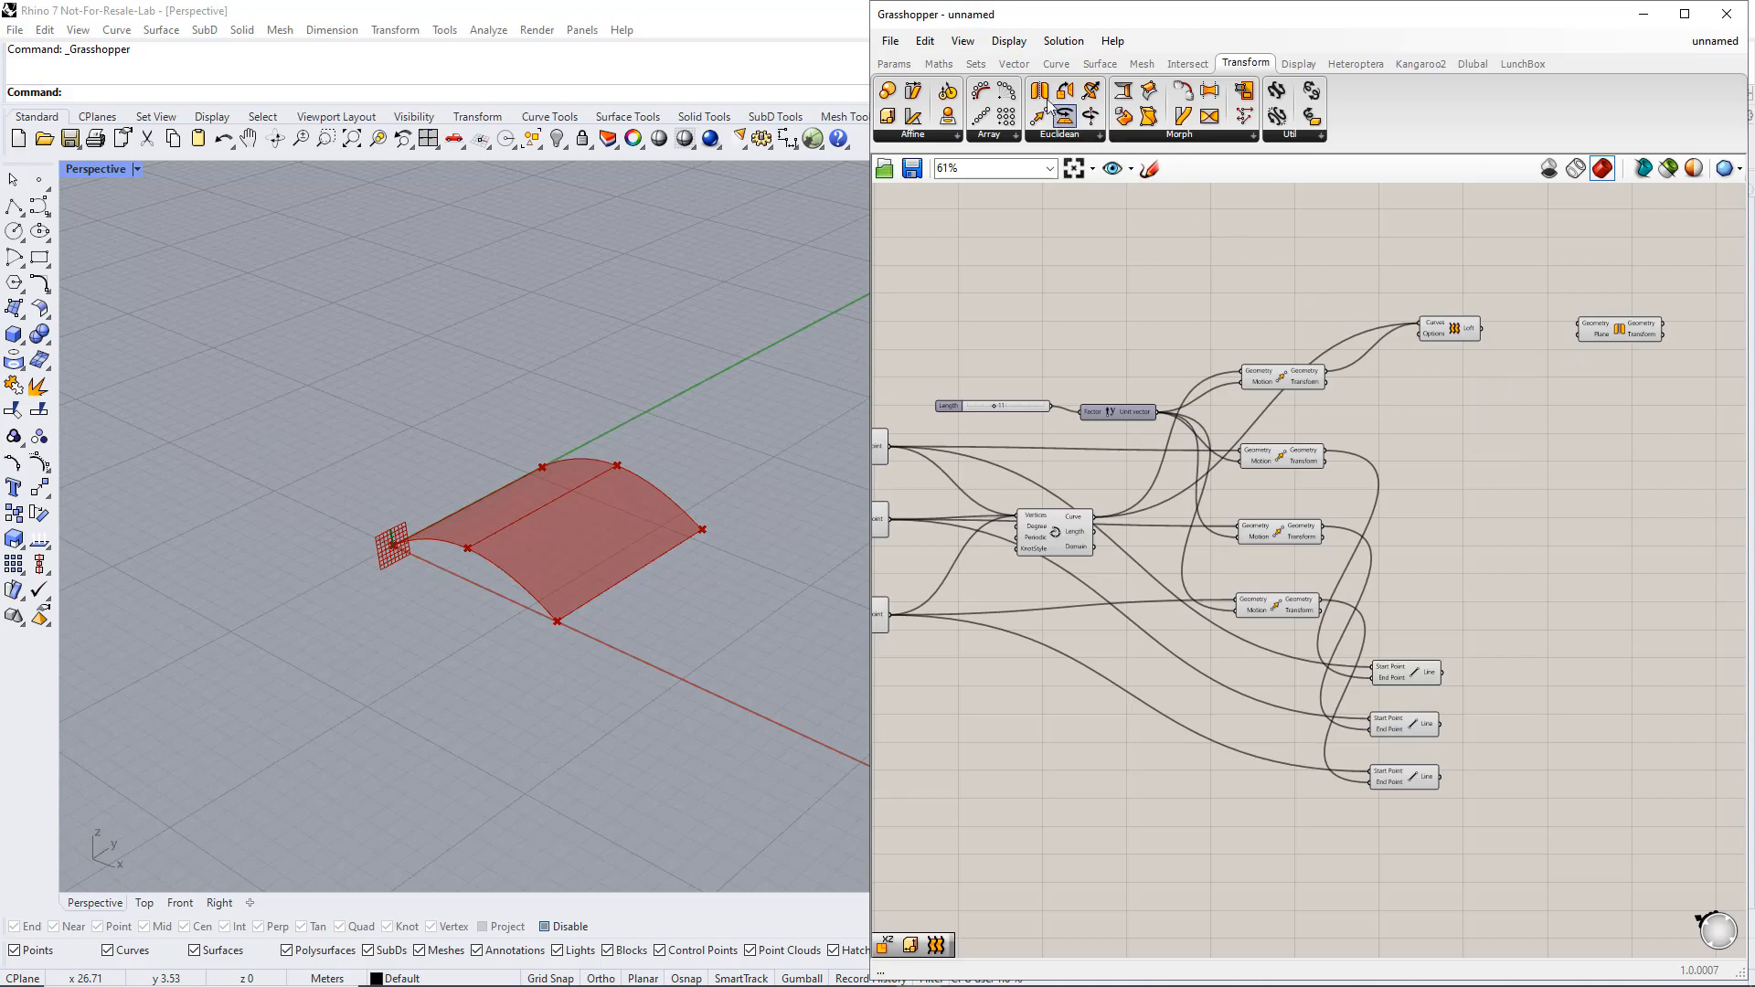
Place an XZ Plane component and wire it into the Mirror component's Plane input, and the Loft output into its Geometry input
left_click(1013, 66)
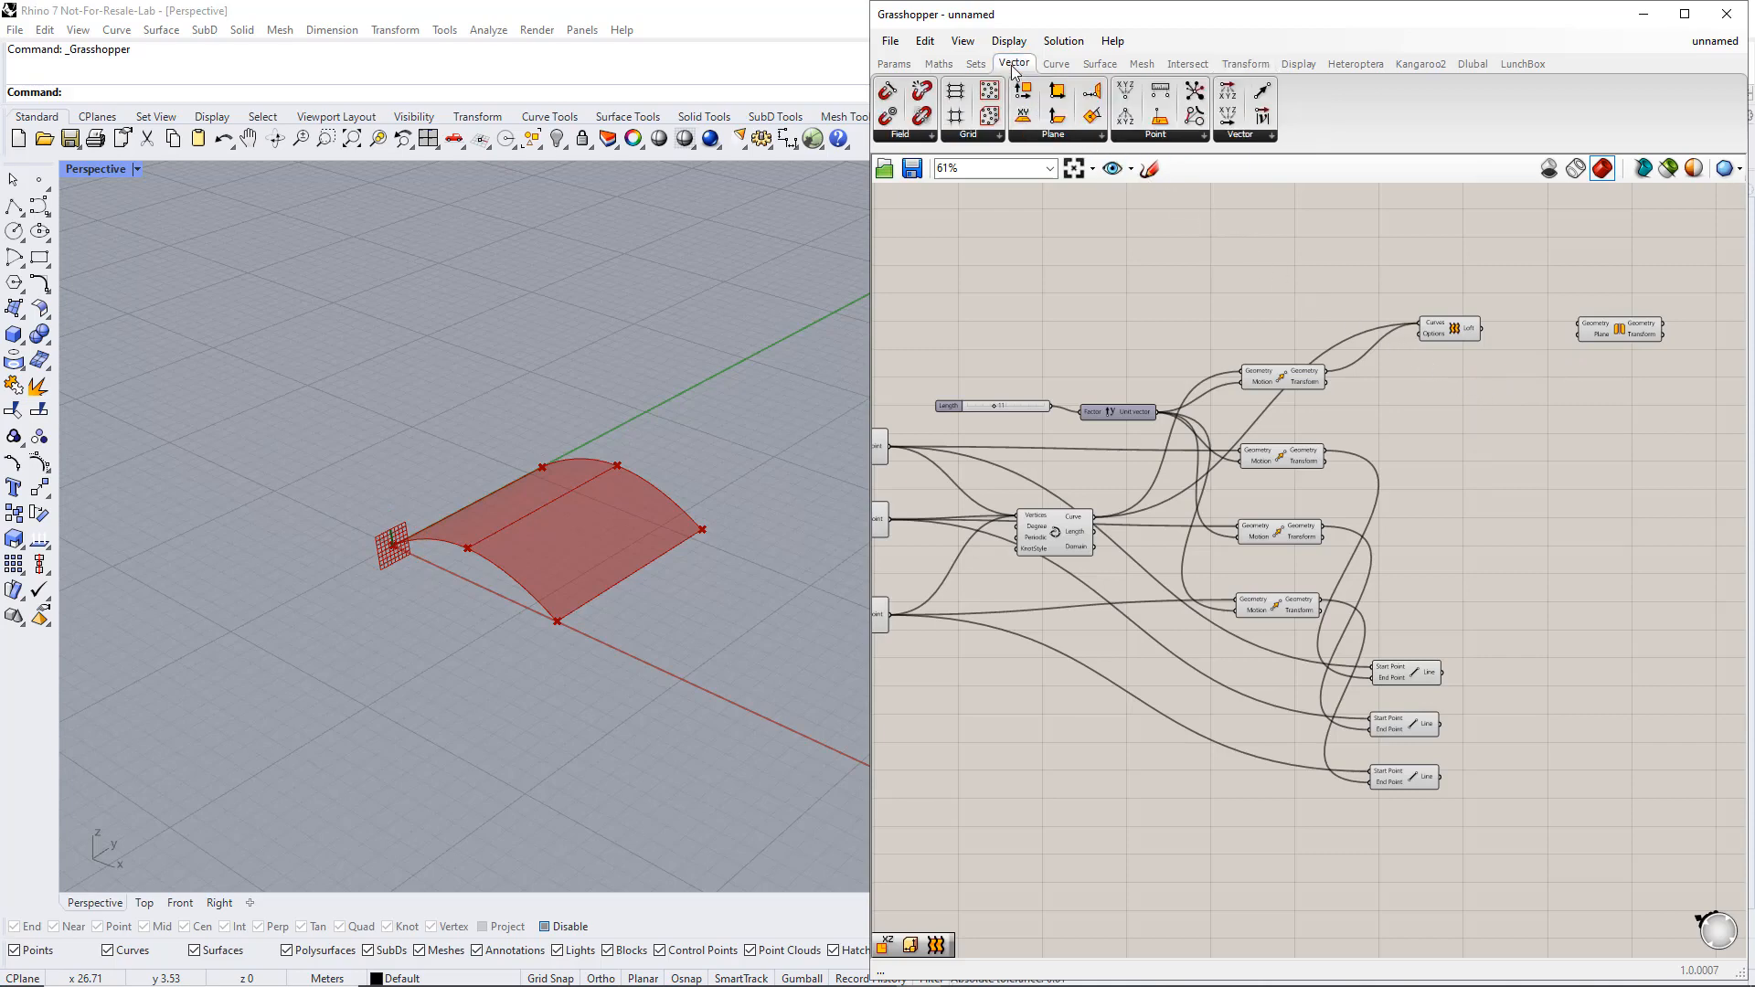
left_click(1047, 137)
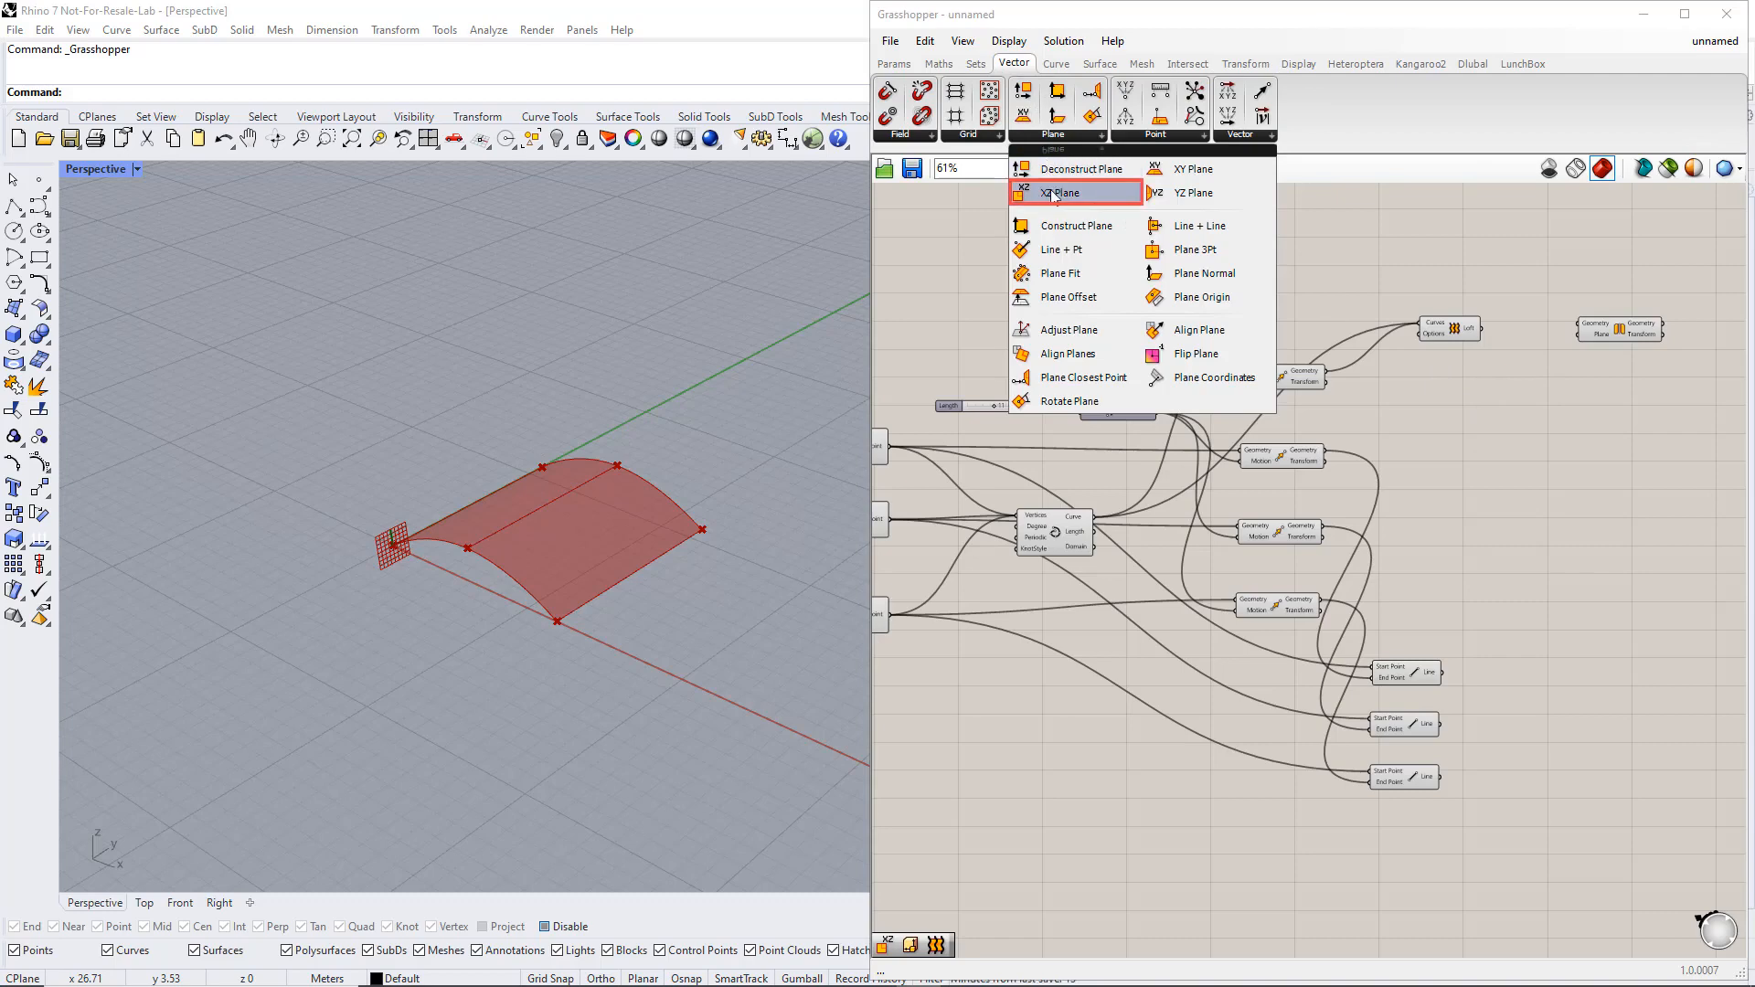
left_click_drag(1054, 194, 1221, 332)
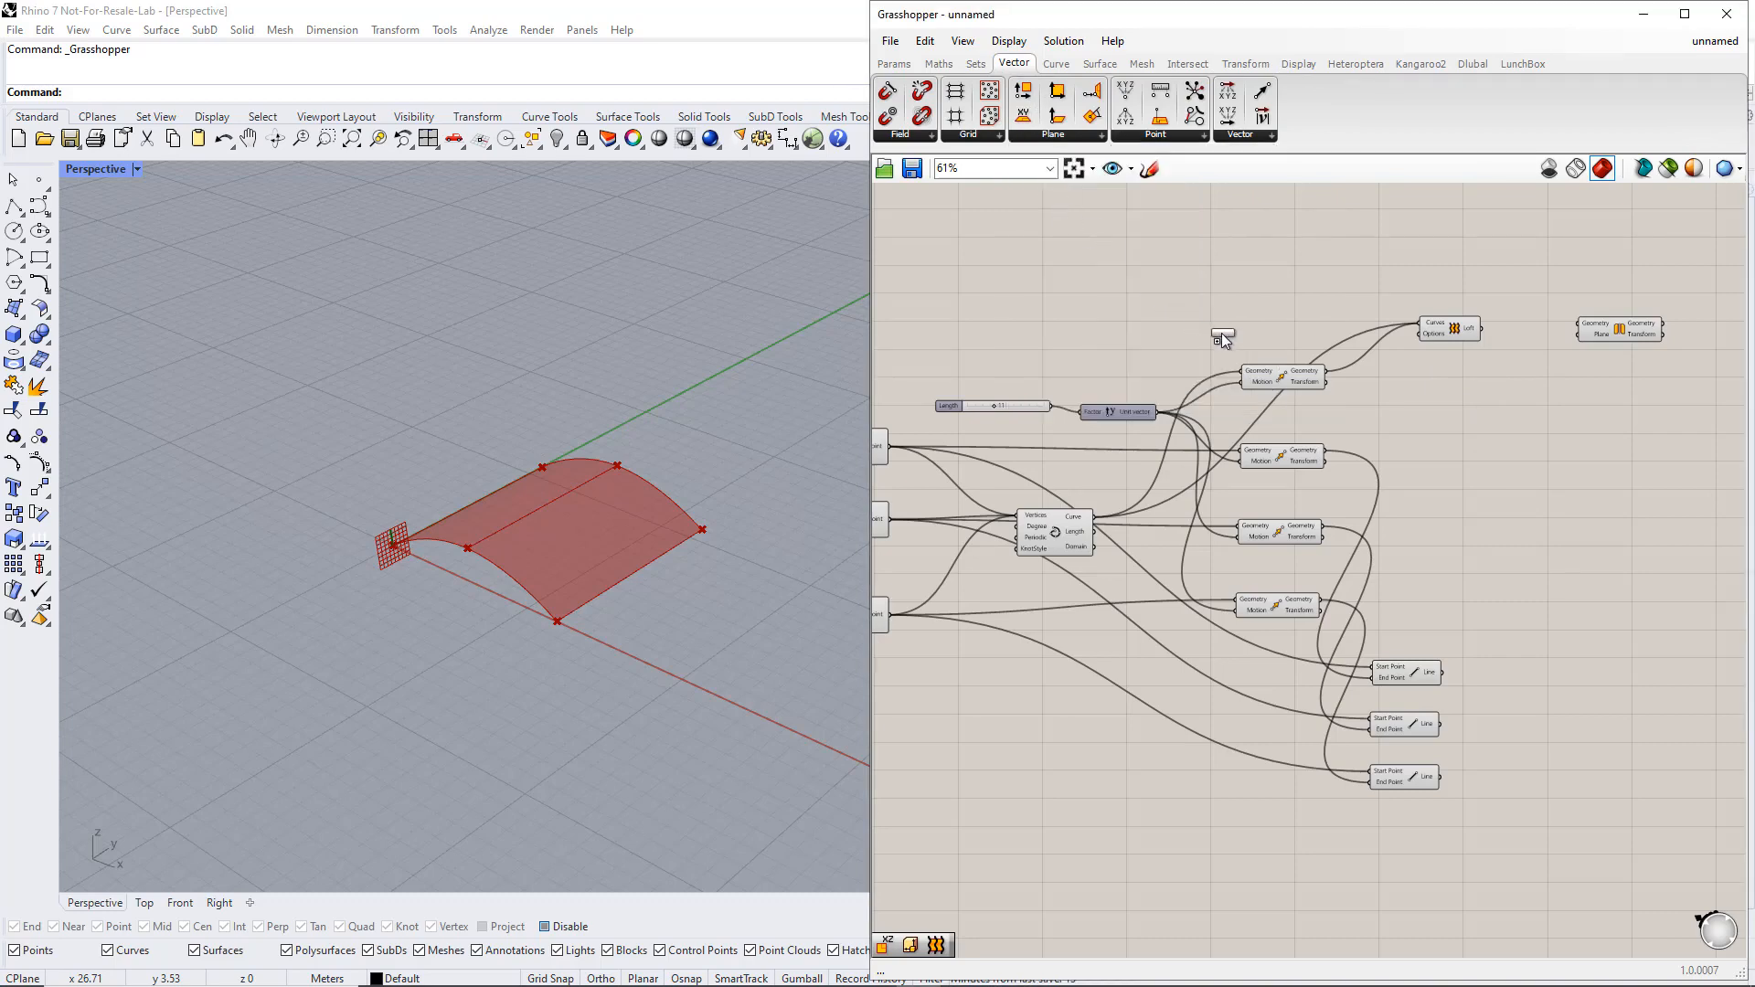
left_click_drag(1476, 380, 1578, 334)
left_click(1500, 381)
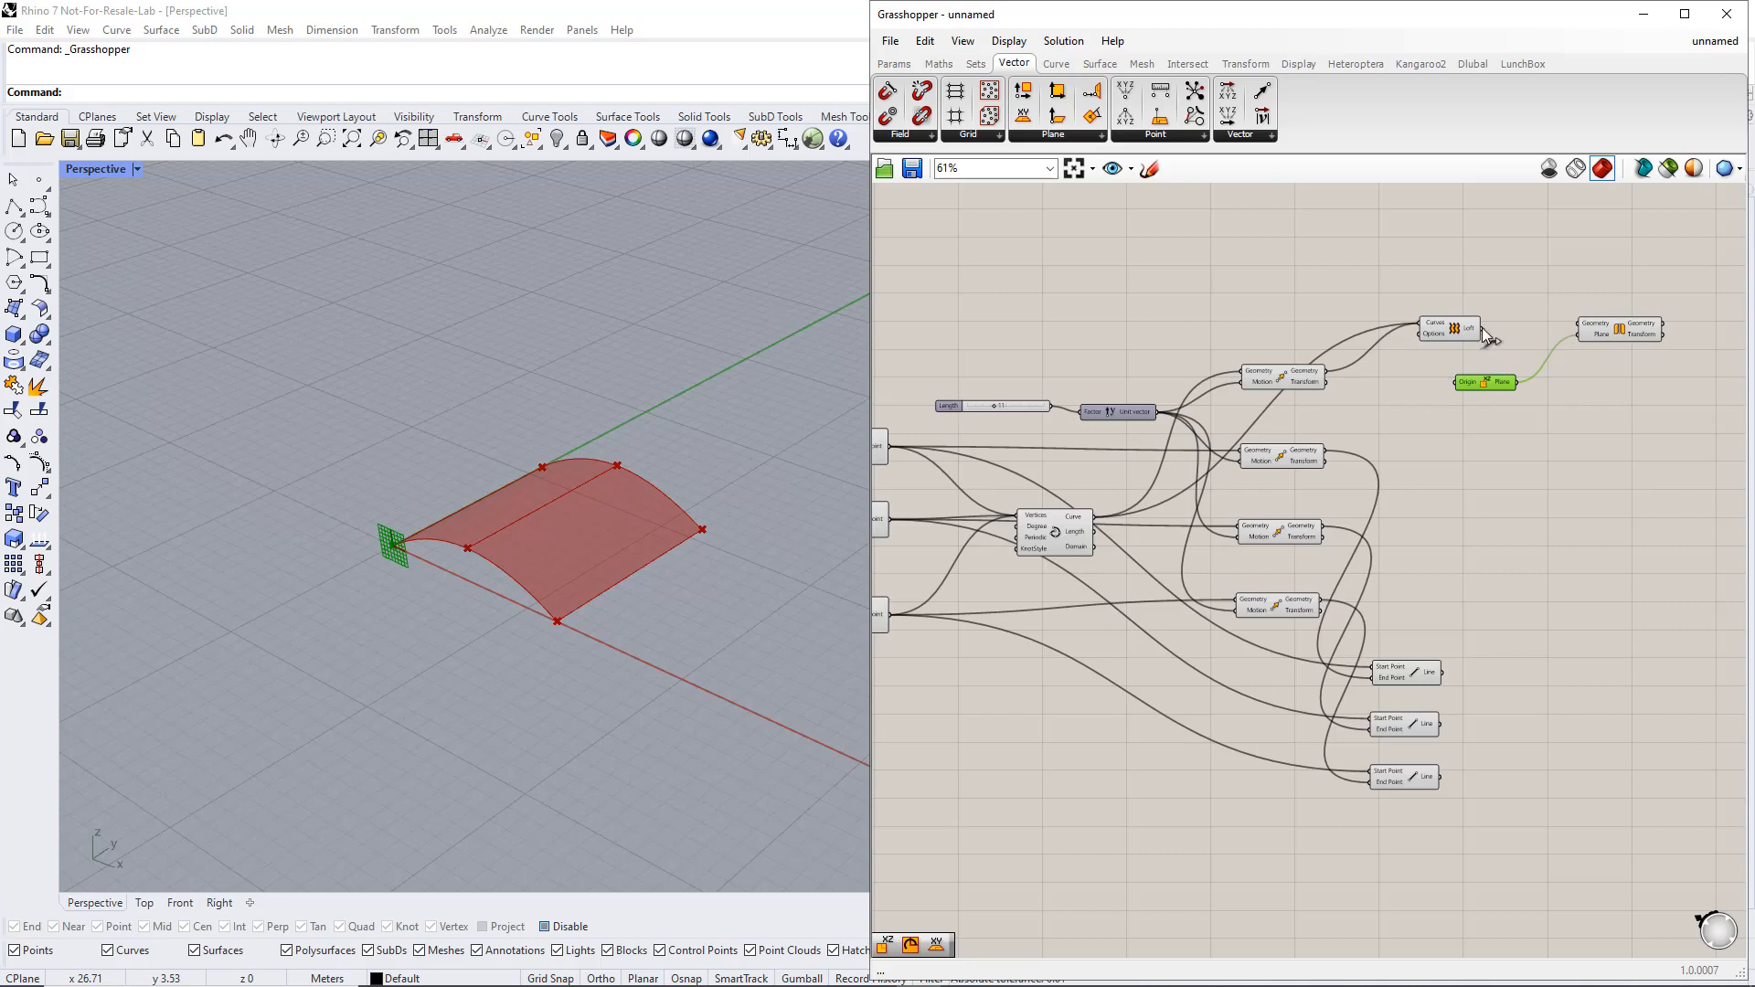
left_click_drag(1482, 328, 1578, 324)
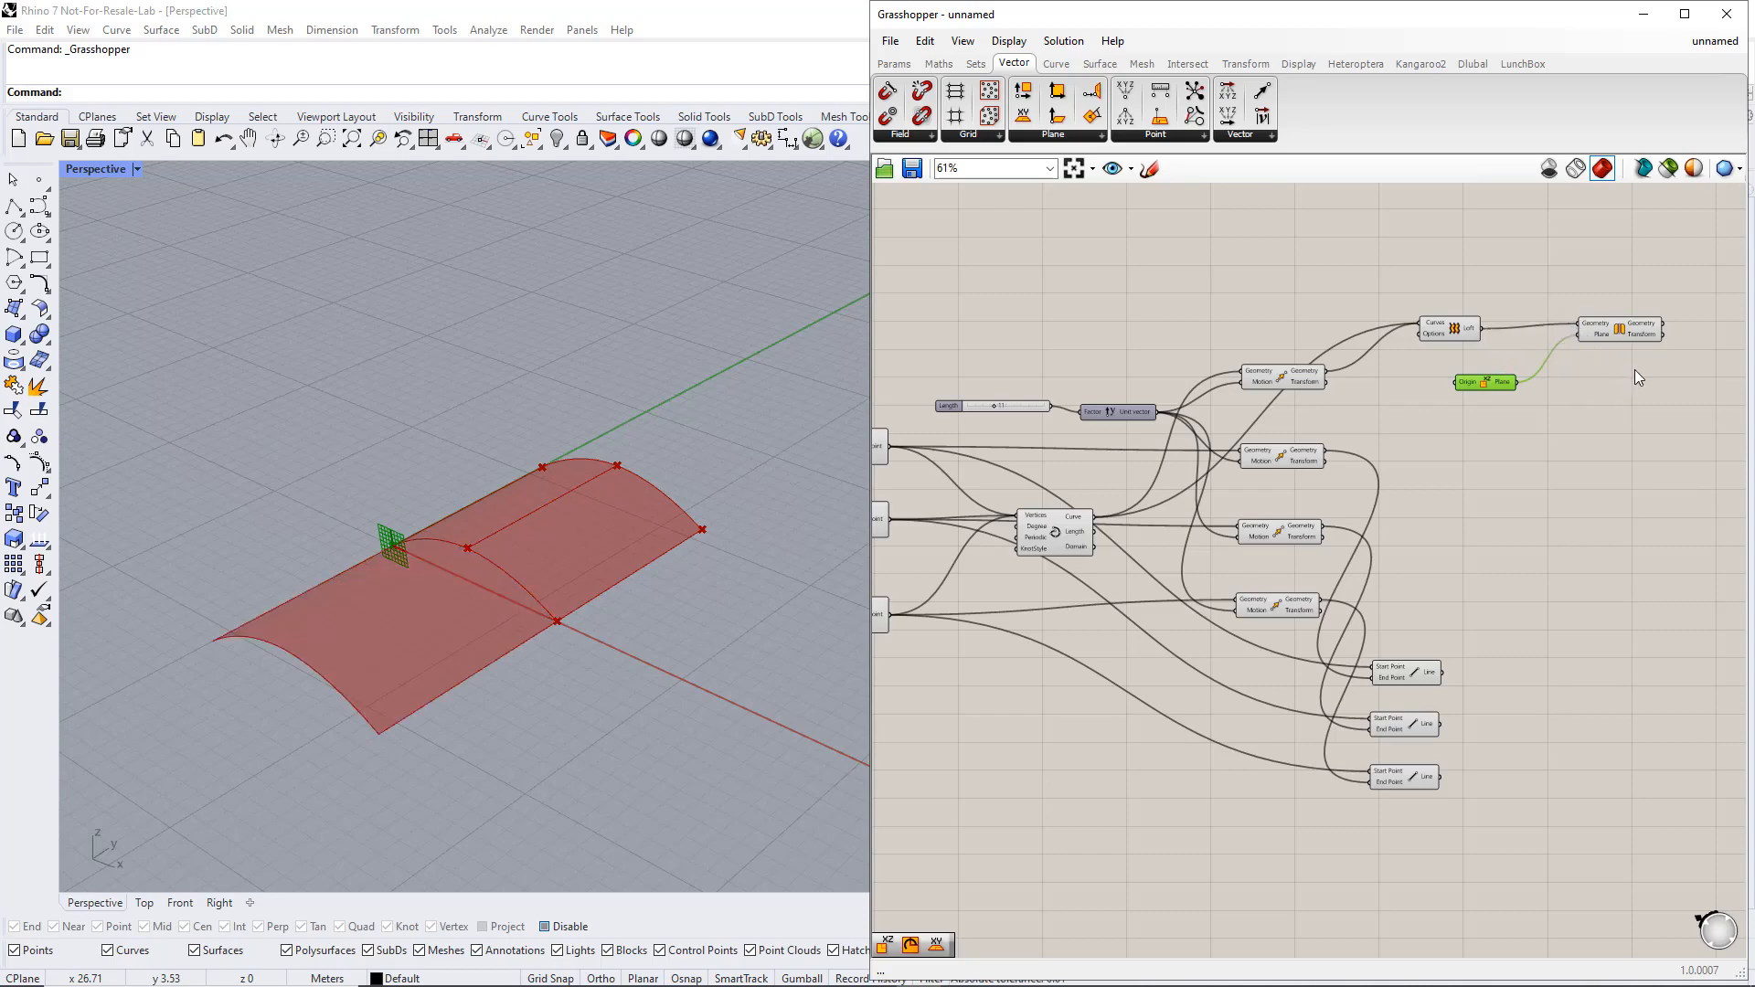
Duplicate the wired Mirror component seven times in a column below the original
left_click(1616, 331)
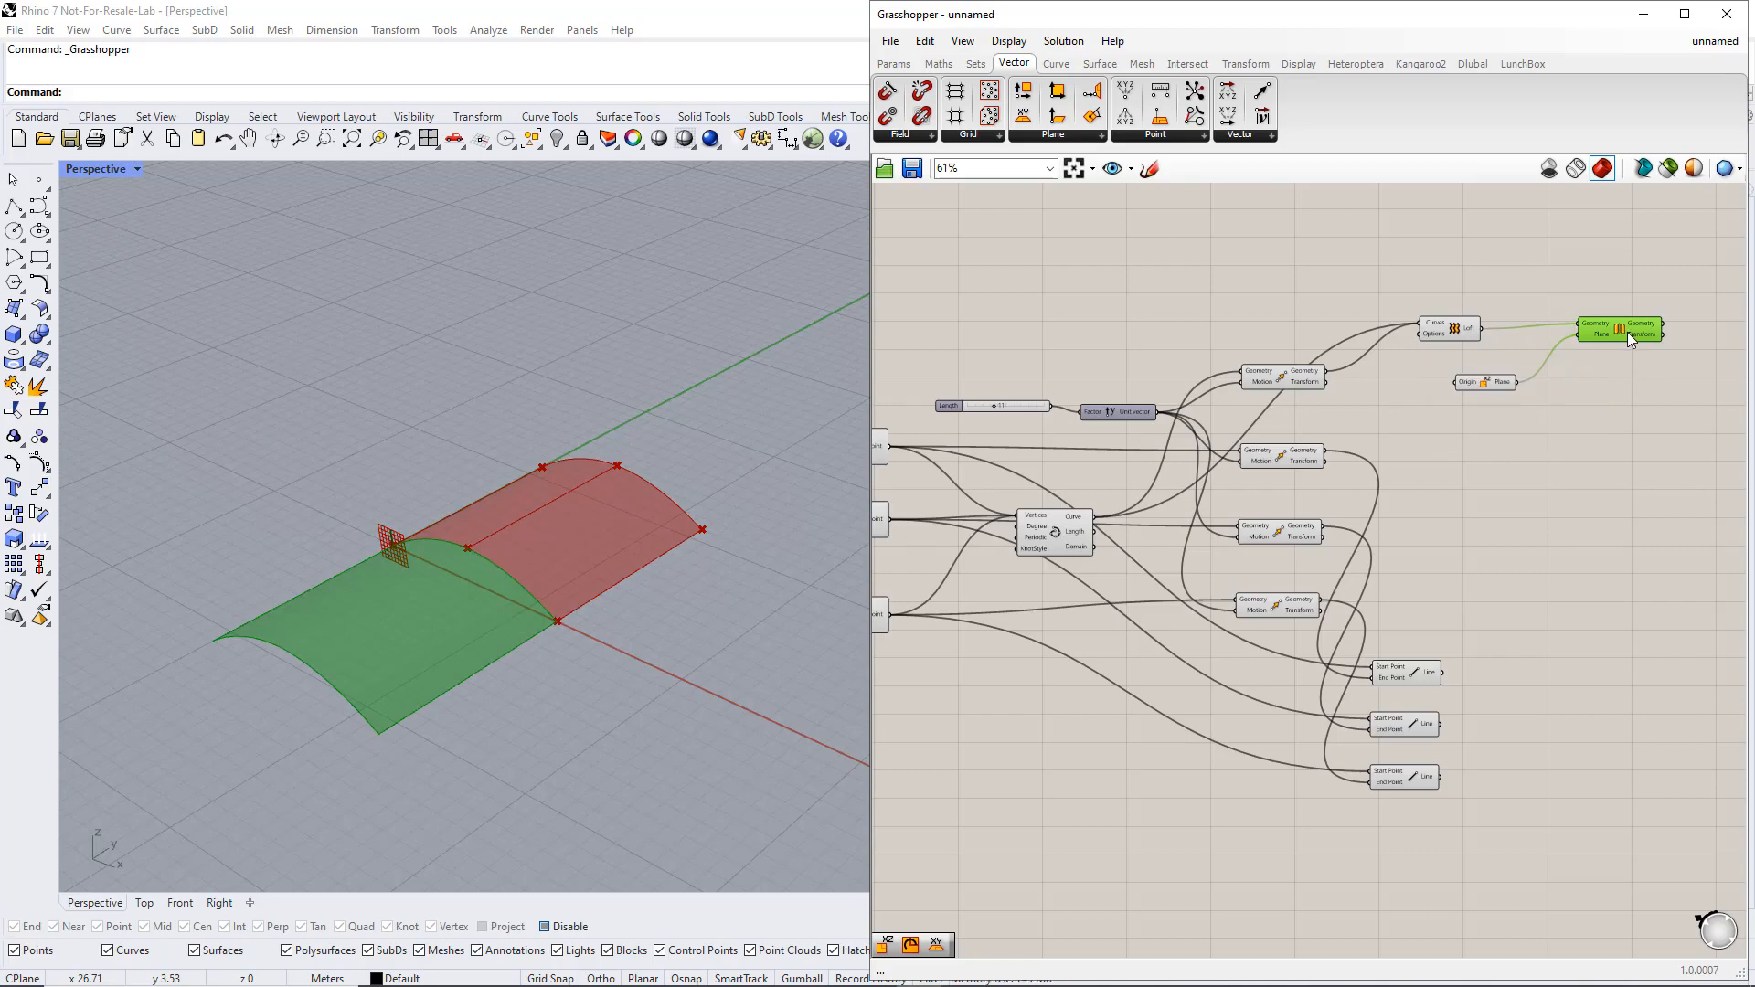
left_click_drag(1627, 332, 1629, 559, "alt")
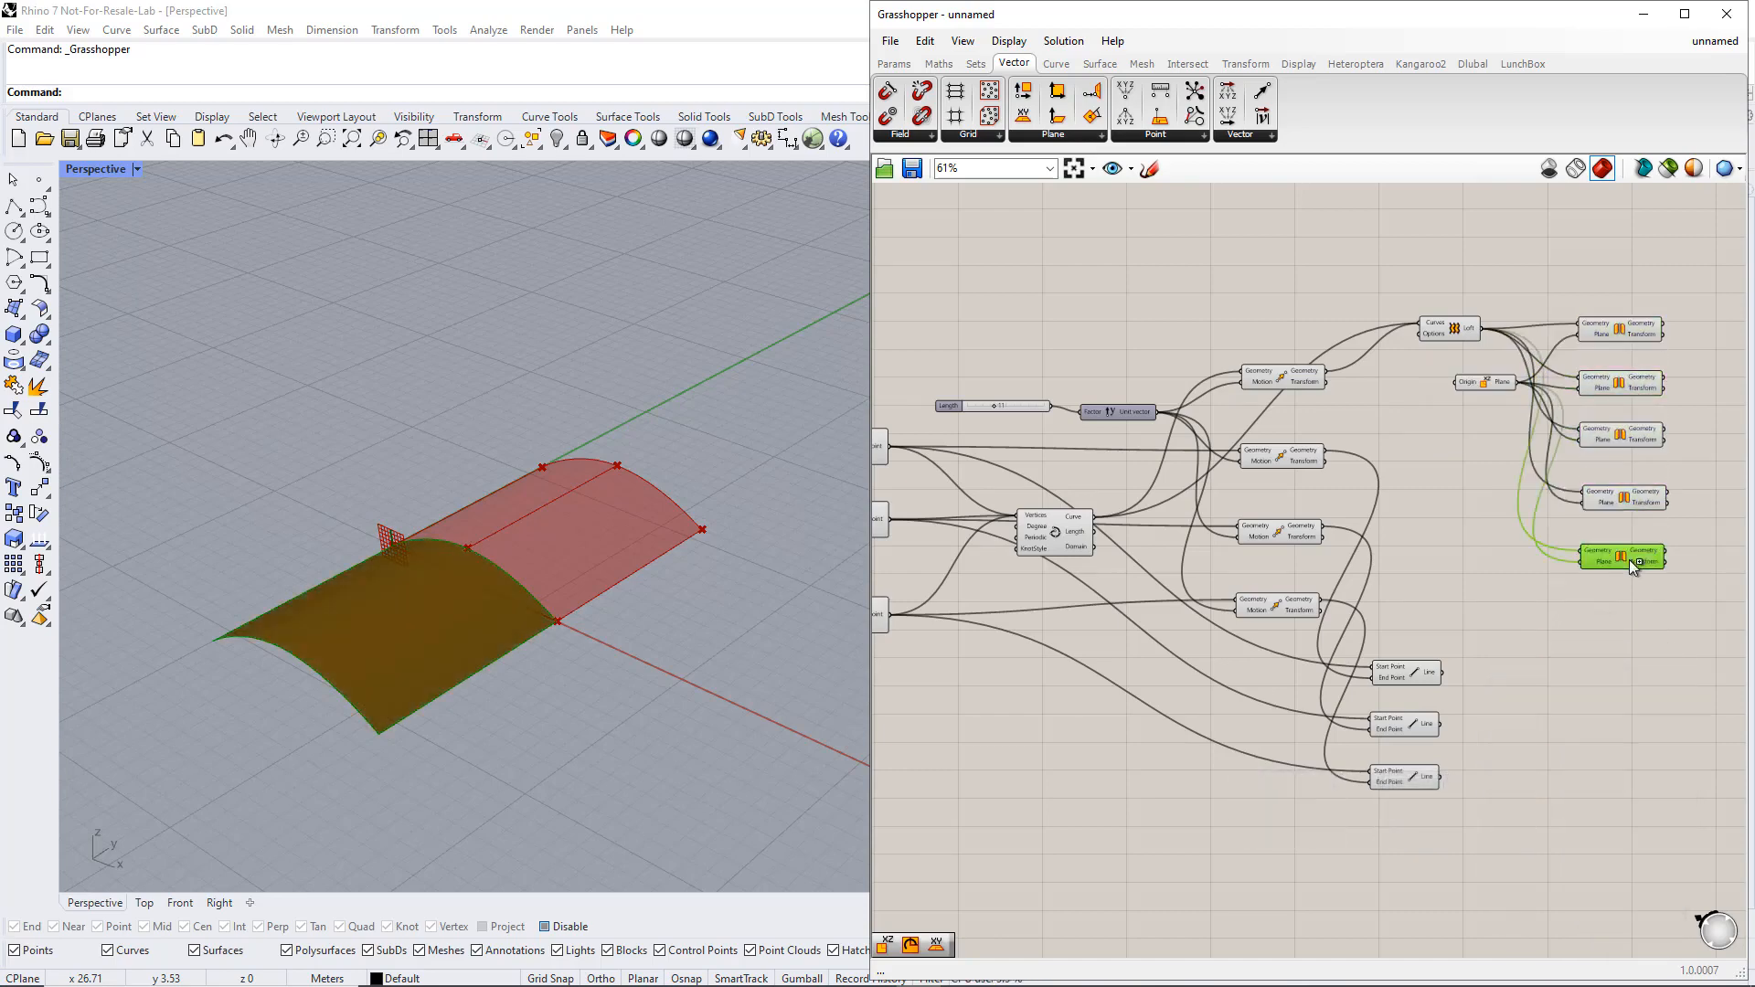
left_click_drag(1629, 650, 1633, 775, "alt")
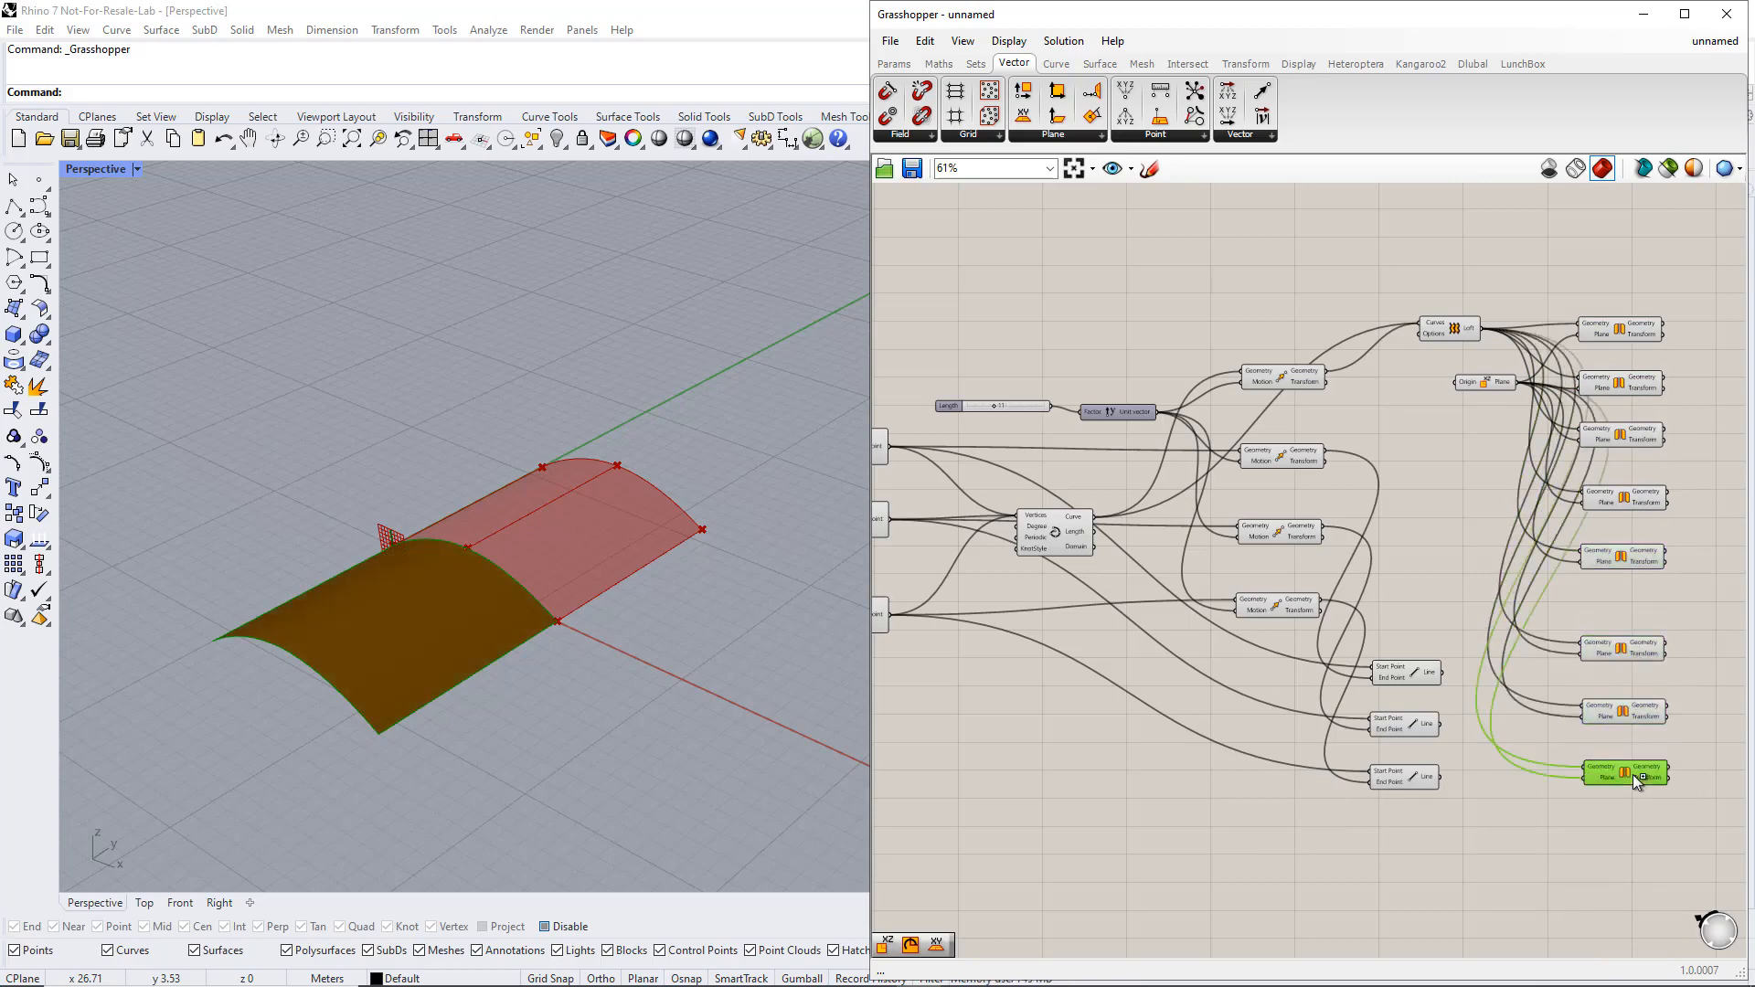
Replace the Geometry input of the second Mirror component with the moved arch curve
left_click(1305, 382)
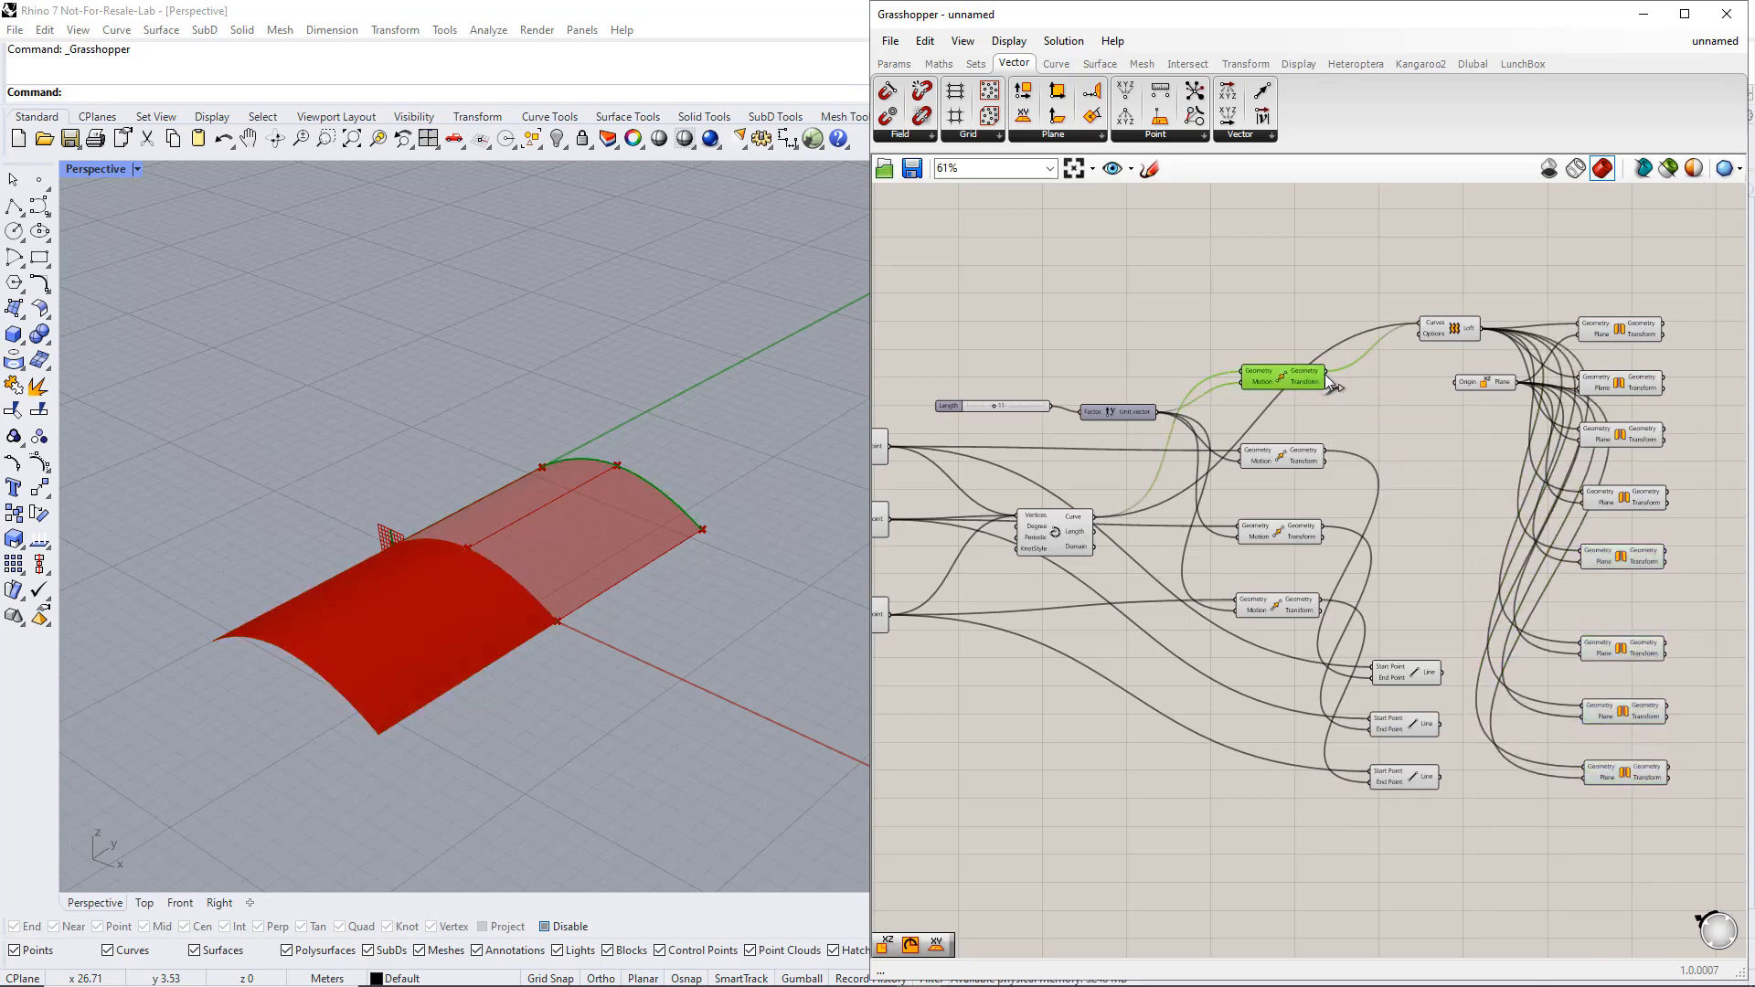
left_click_drag(1325, 373, 1582, 378)
left_click(1626, 386)
Replace the Geometry inputs of the third, fourth and fifth Mirror components with the three moved points, one each
left_click(1317, 460)
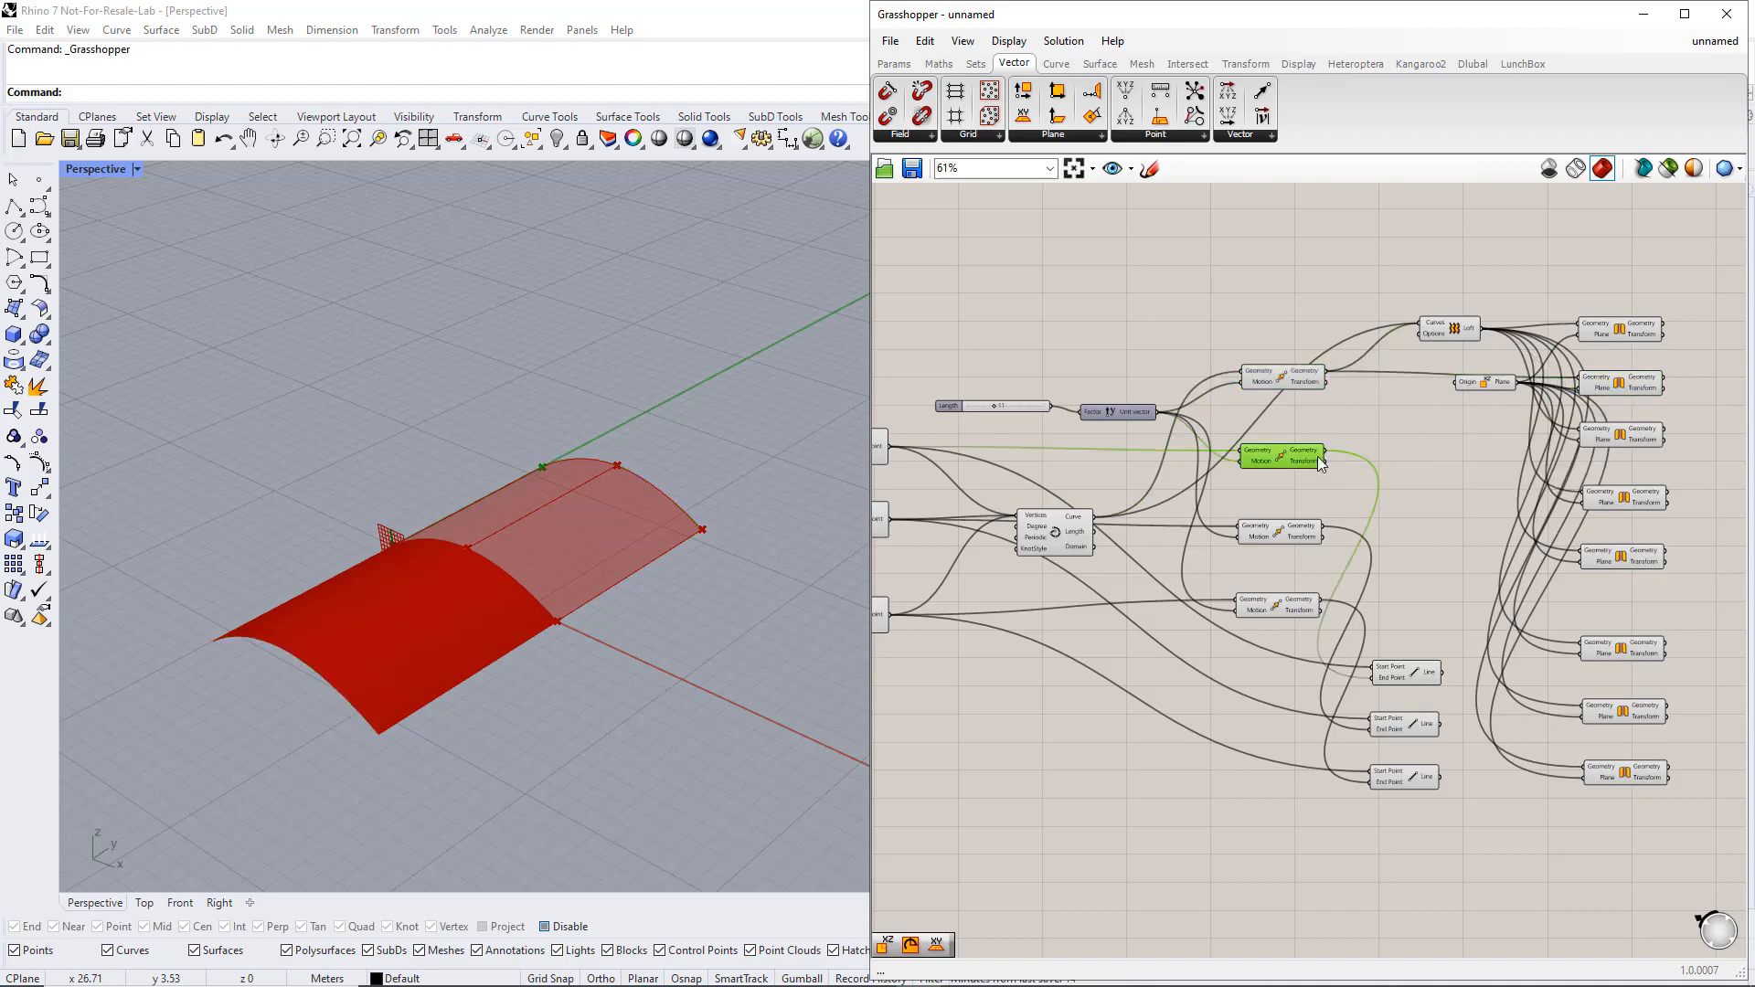
left_click_drag(1380, 446, 1584, 430)
left_click(1611, 440)
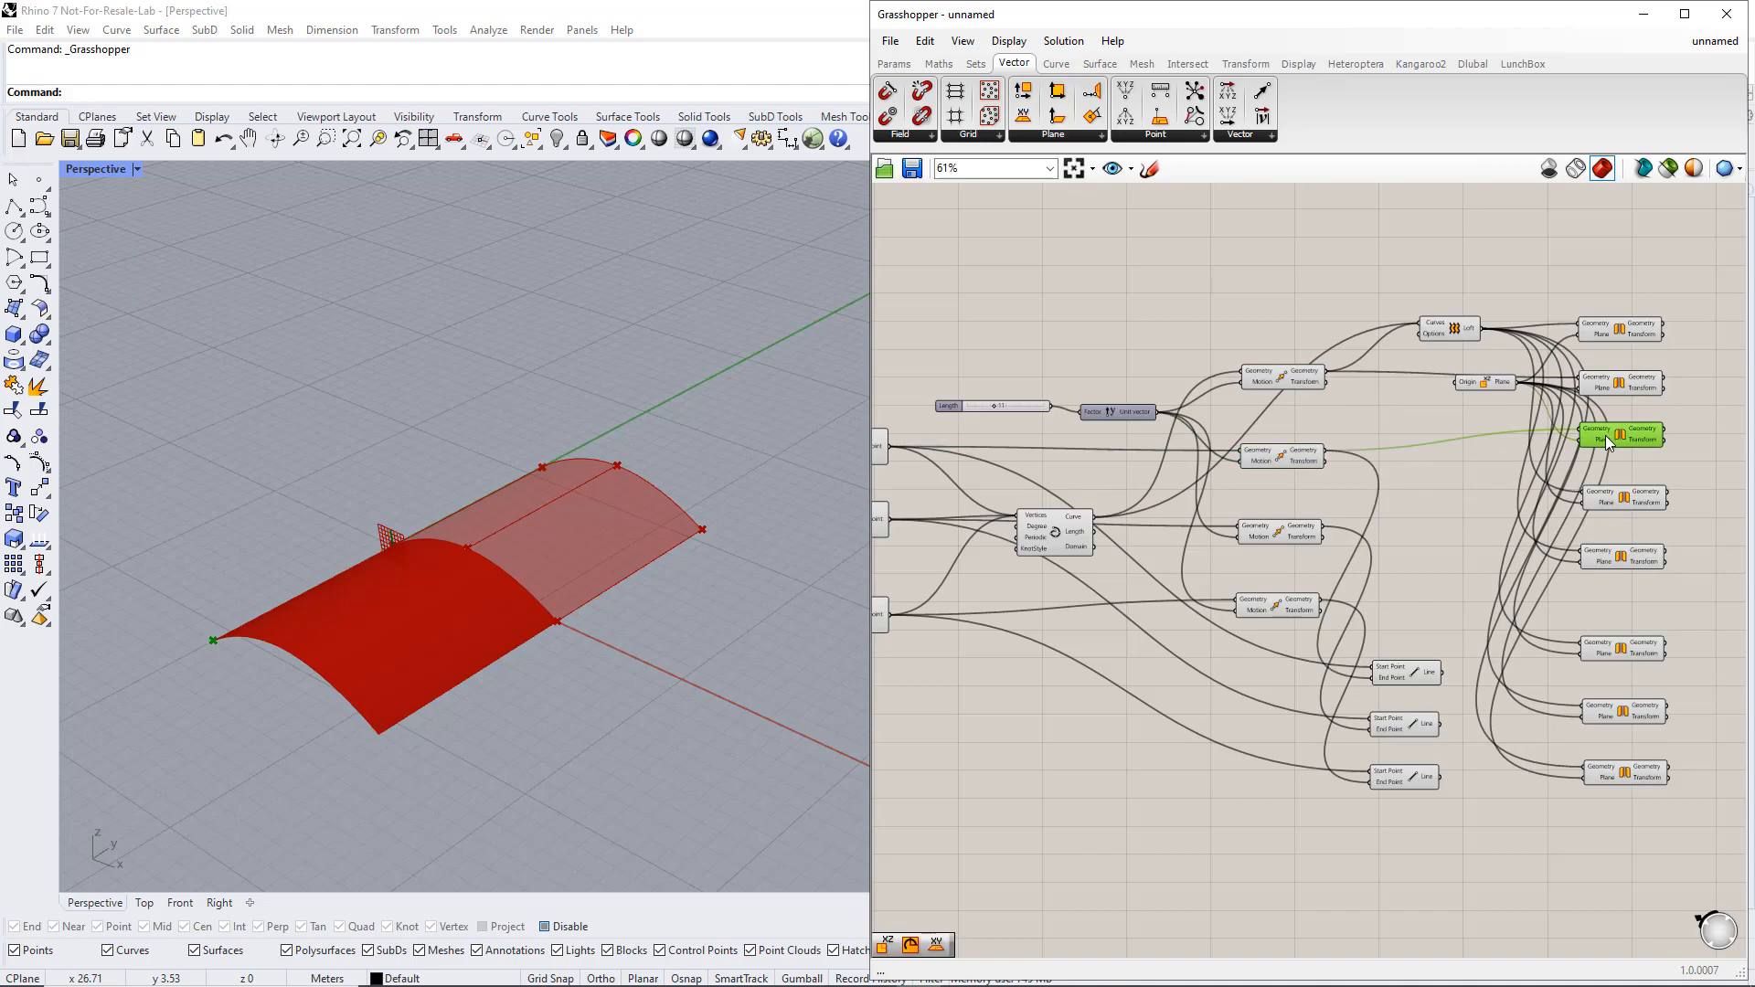
left_click(1298, 531)
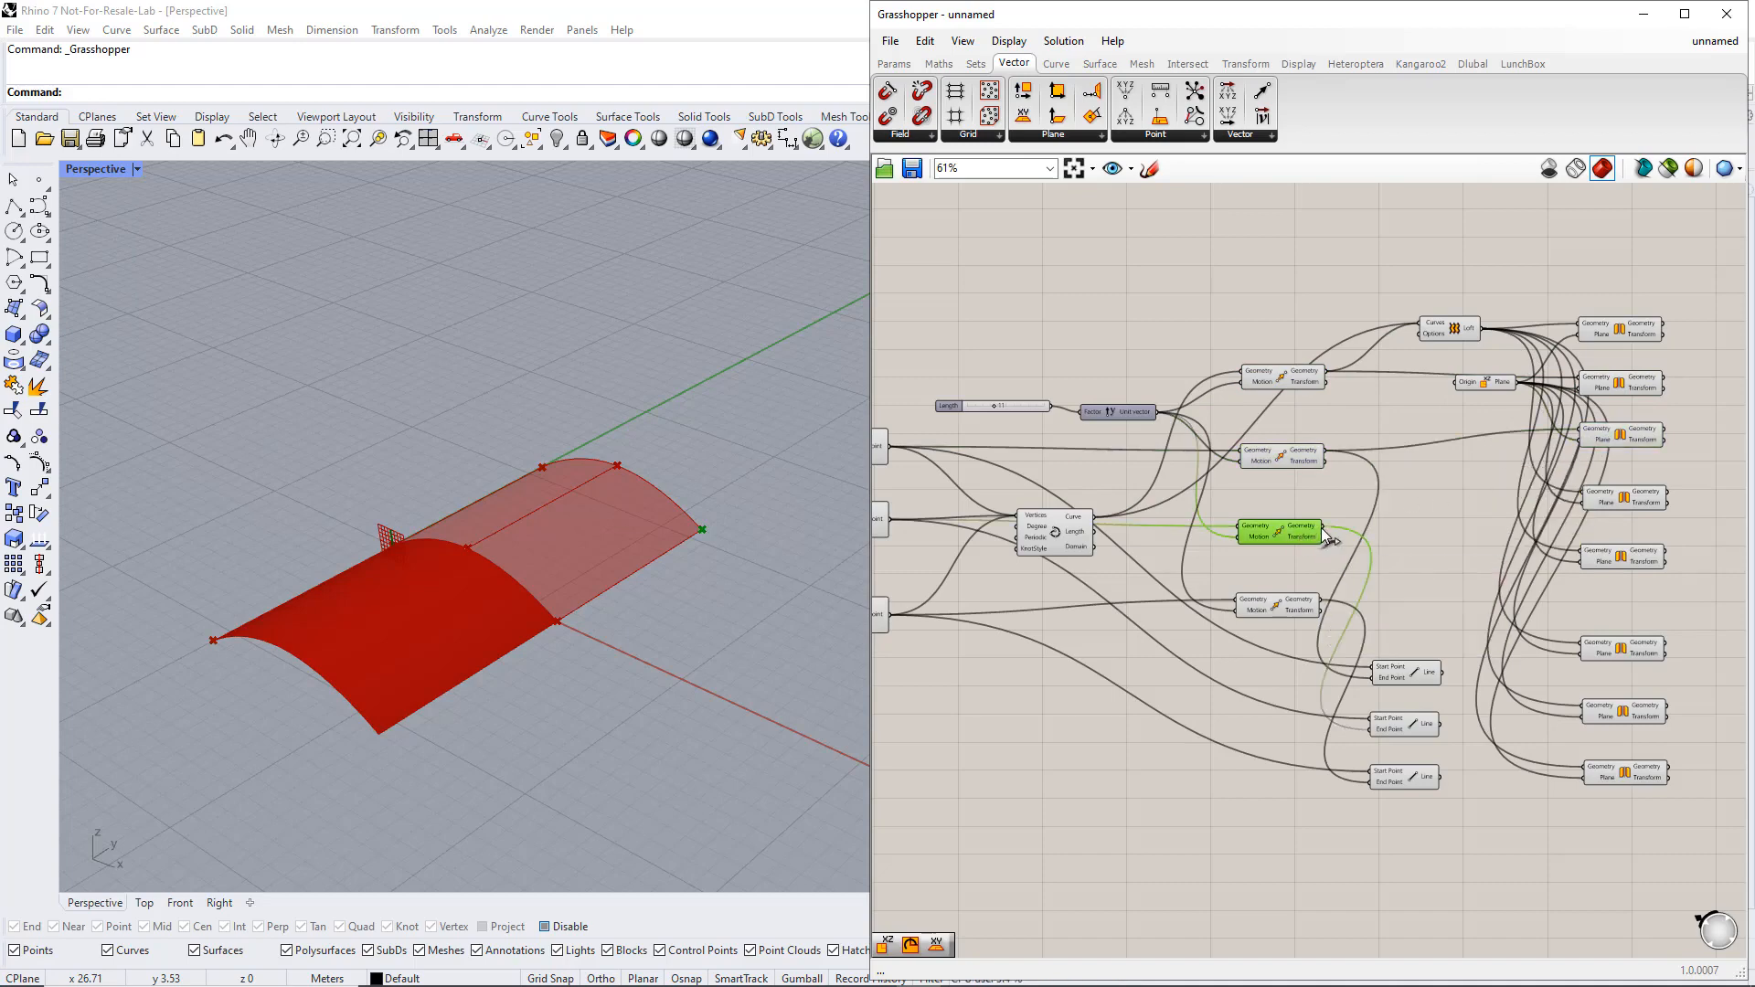
left_click_drag(1322, 527, 1582, 496)
left_click(1298, 603)
left_click_drag(1321, 600, 1584, 555)
left_click(1605, 556)
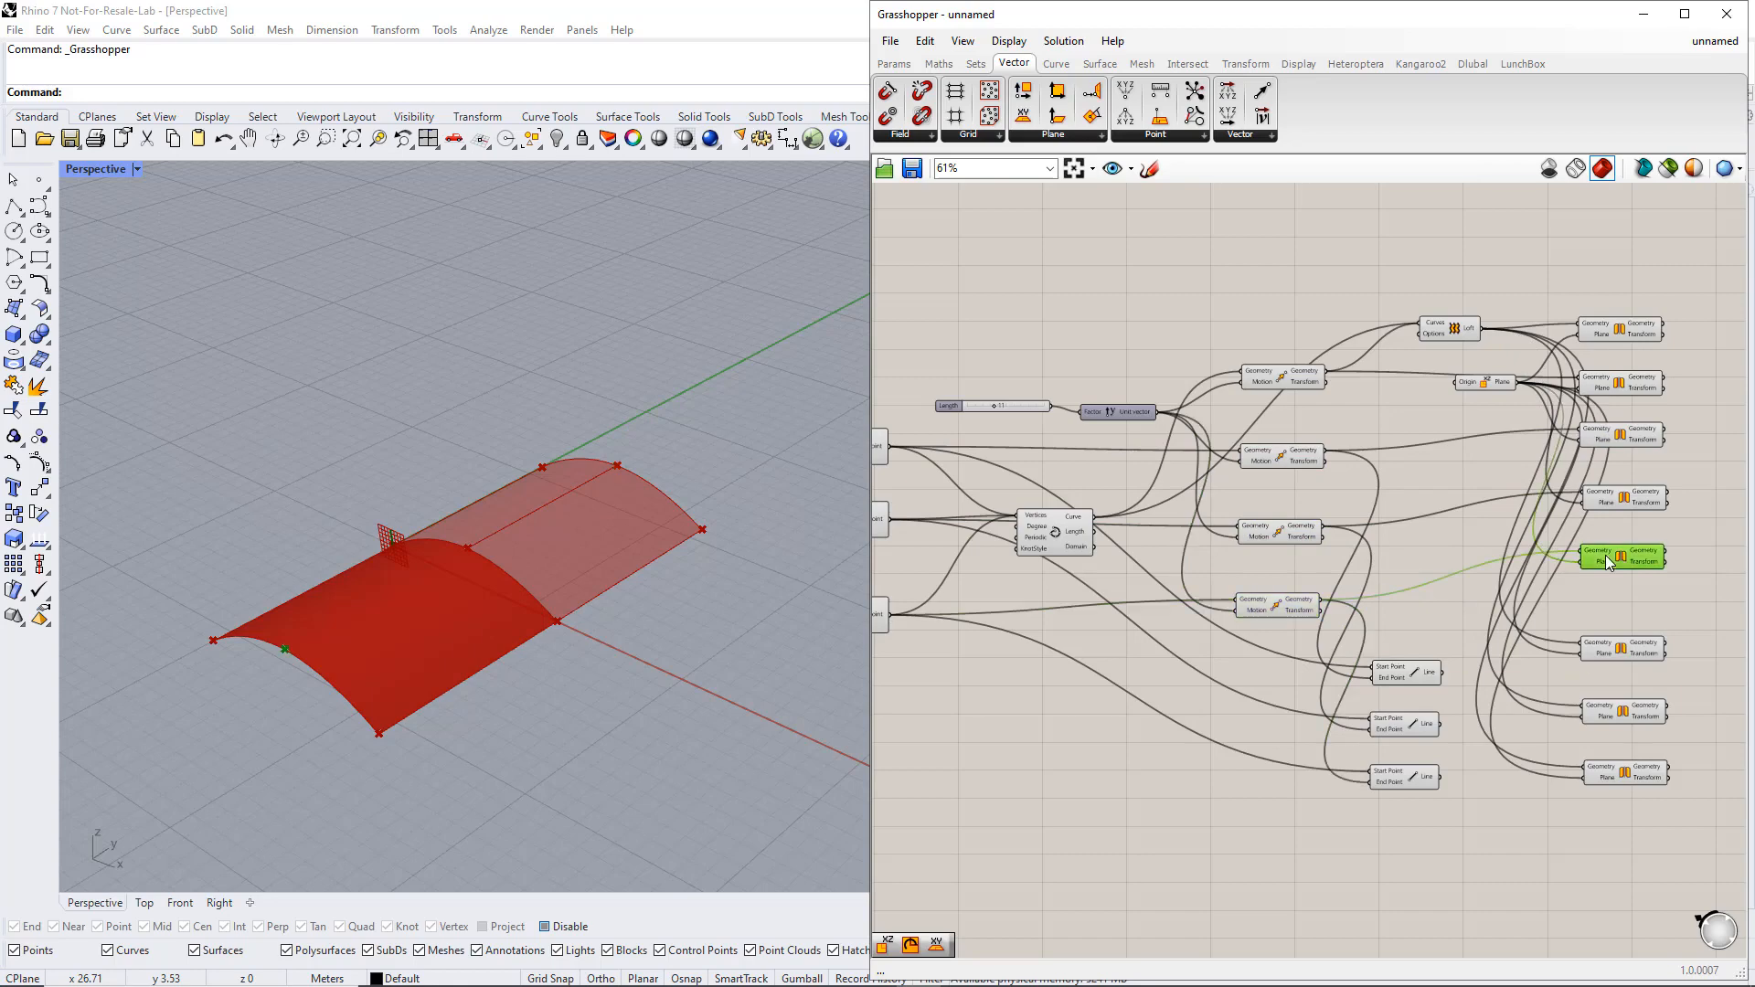
Replace the Geometry inputs of the last three Mirror components with the three Line outputs, one each
left_click(1429, 668)
left_click_drag(1443, 674, 1584, 647)
left_click(1605, 647)
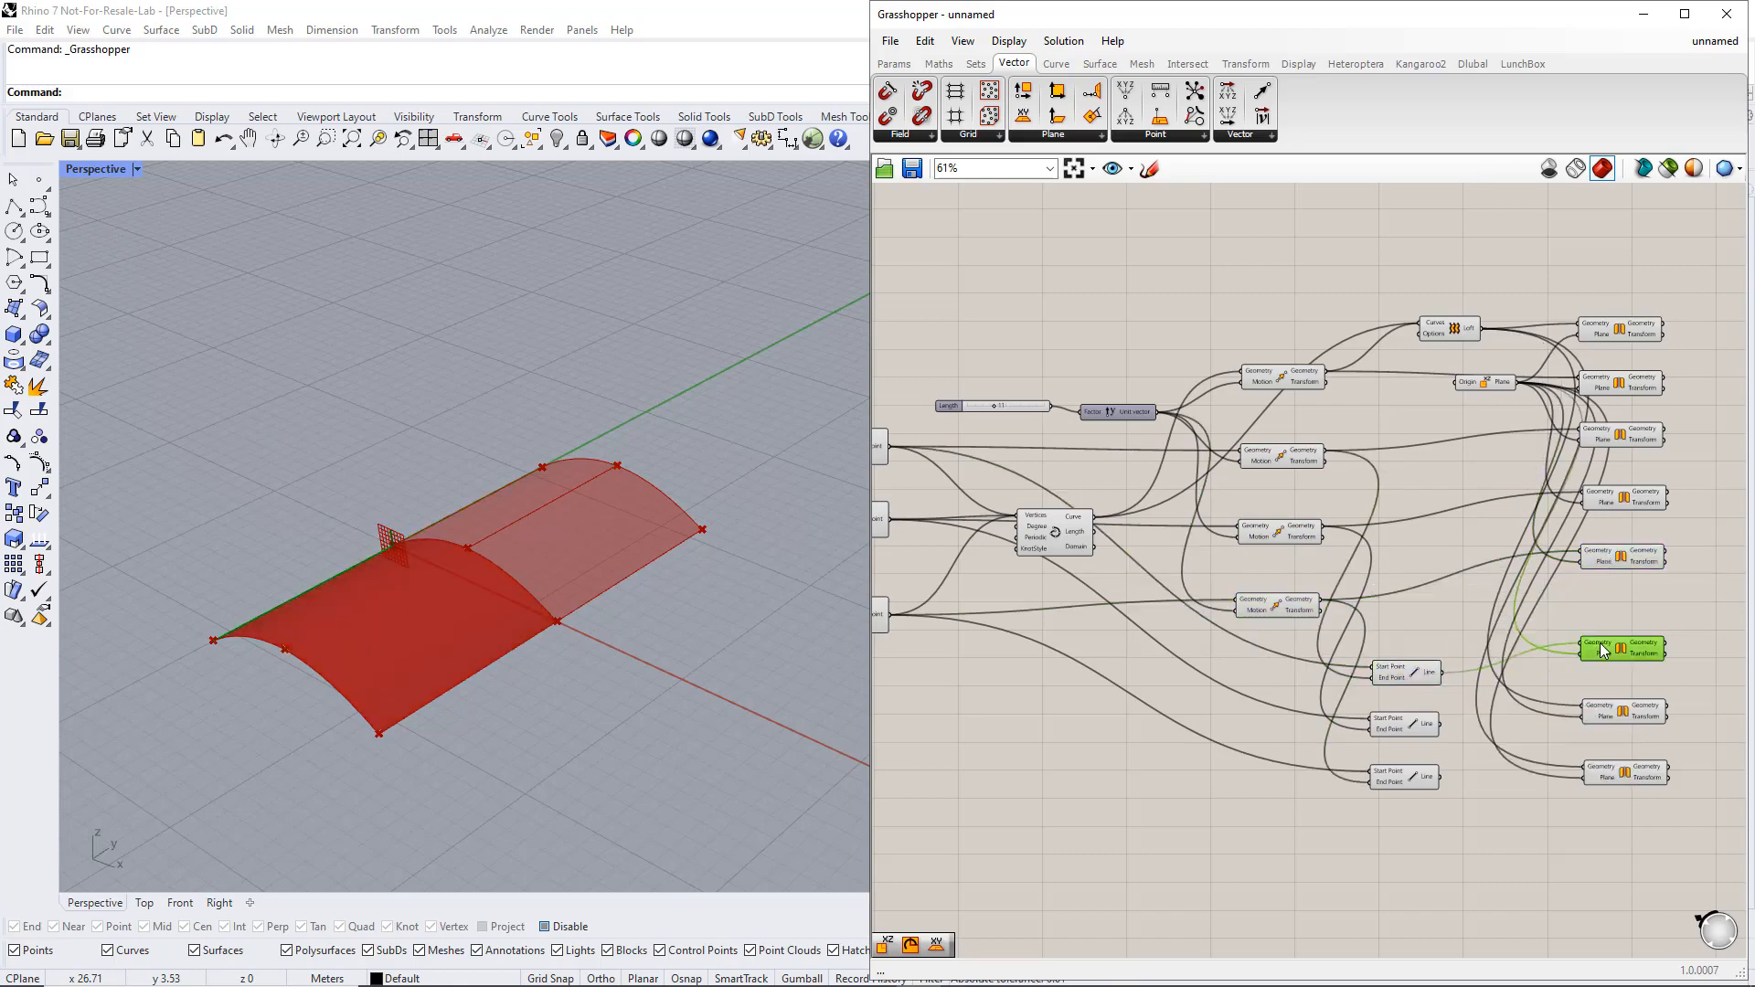
left_click(1418, 722)
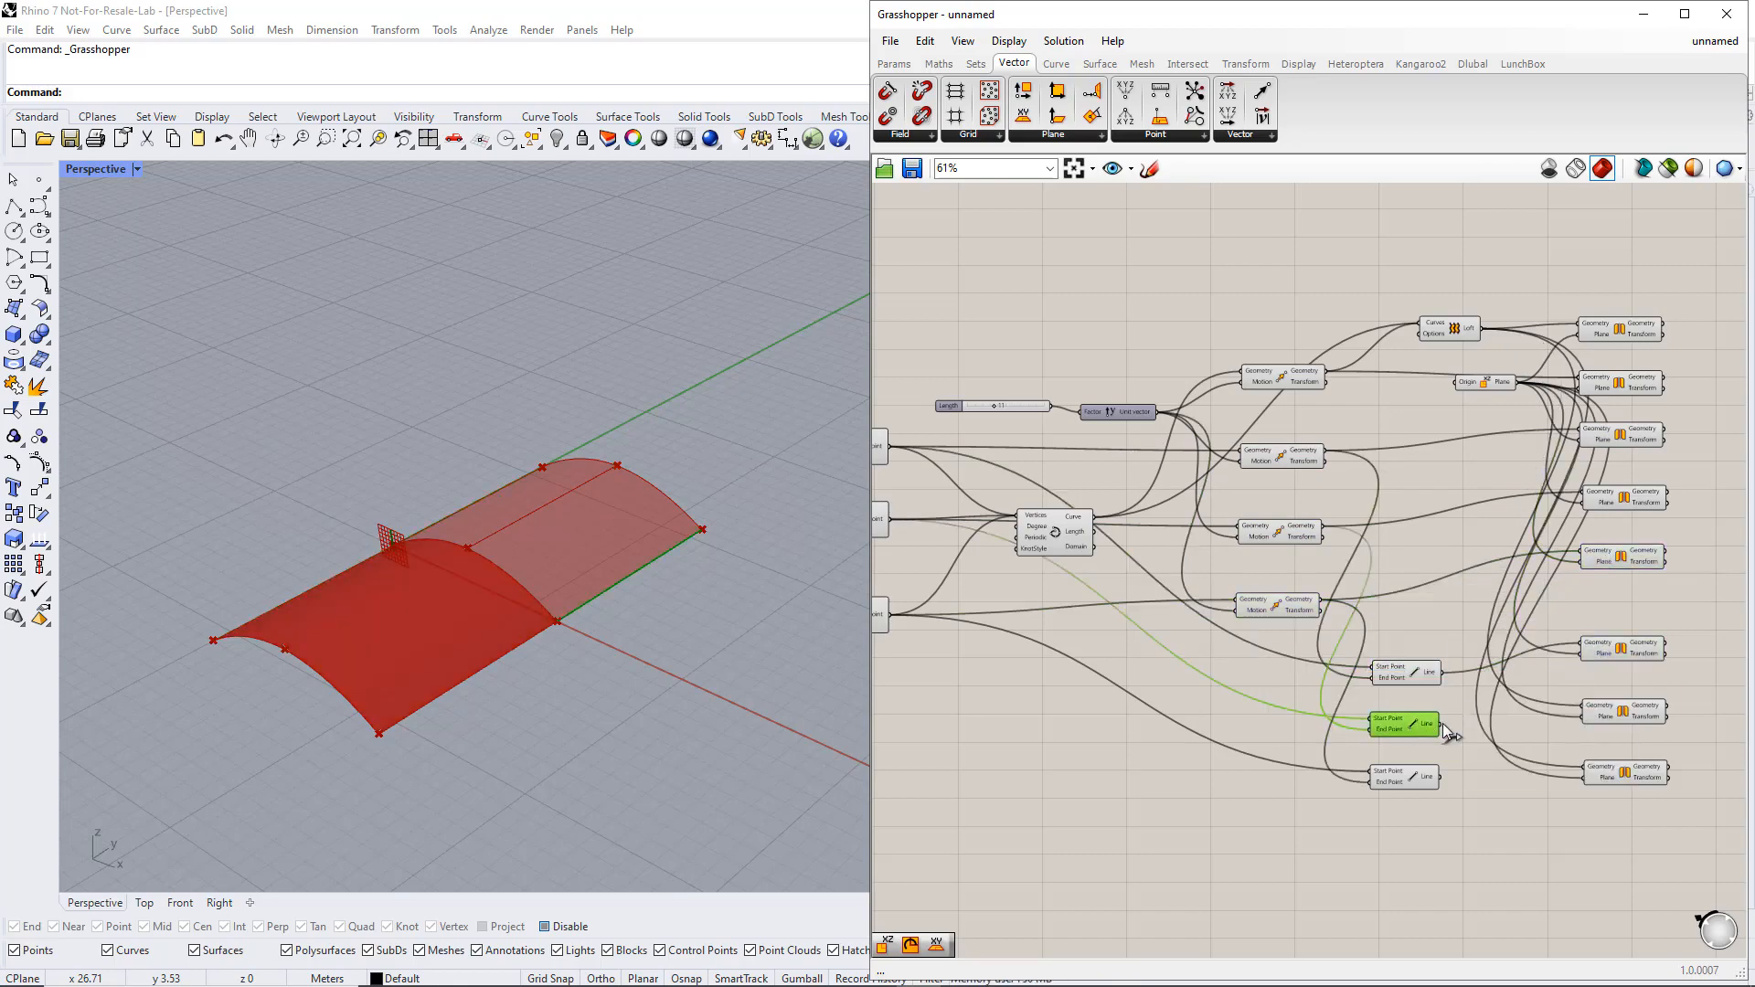
left_click_drag(1442, 724, 1584, 706)
left_click(1606, 717)
left_click(1424, 777)
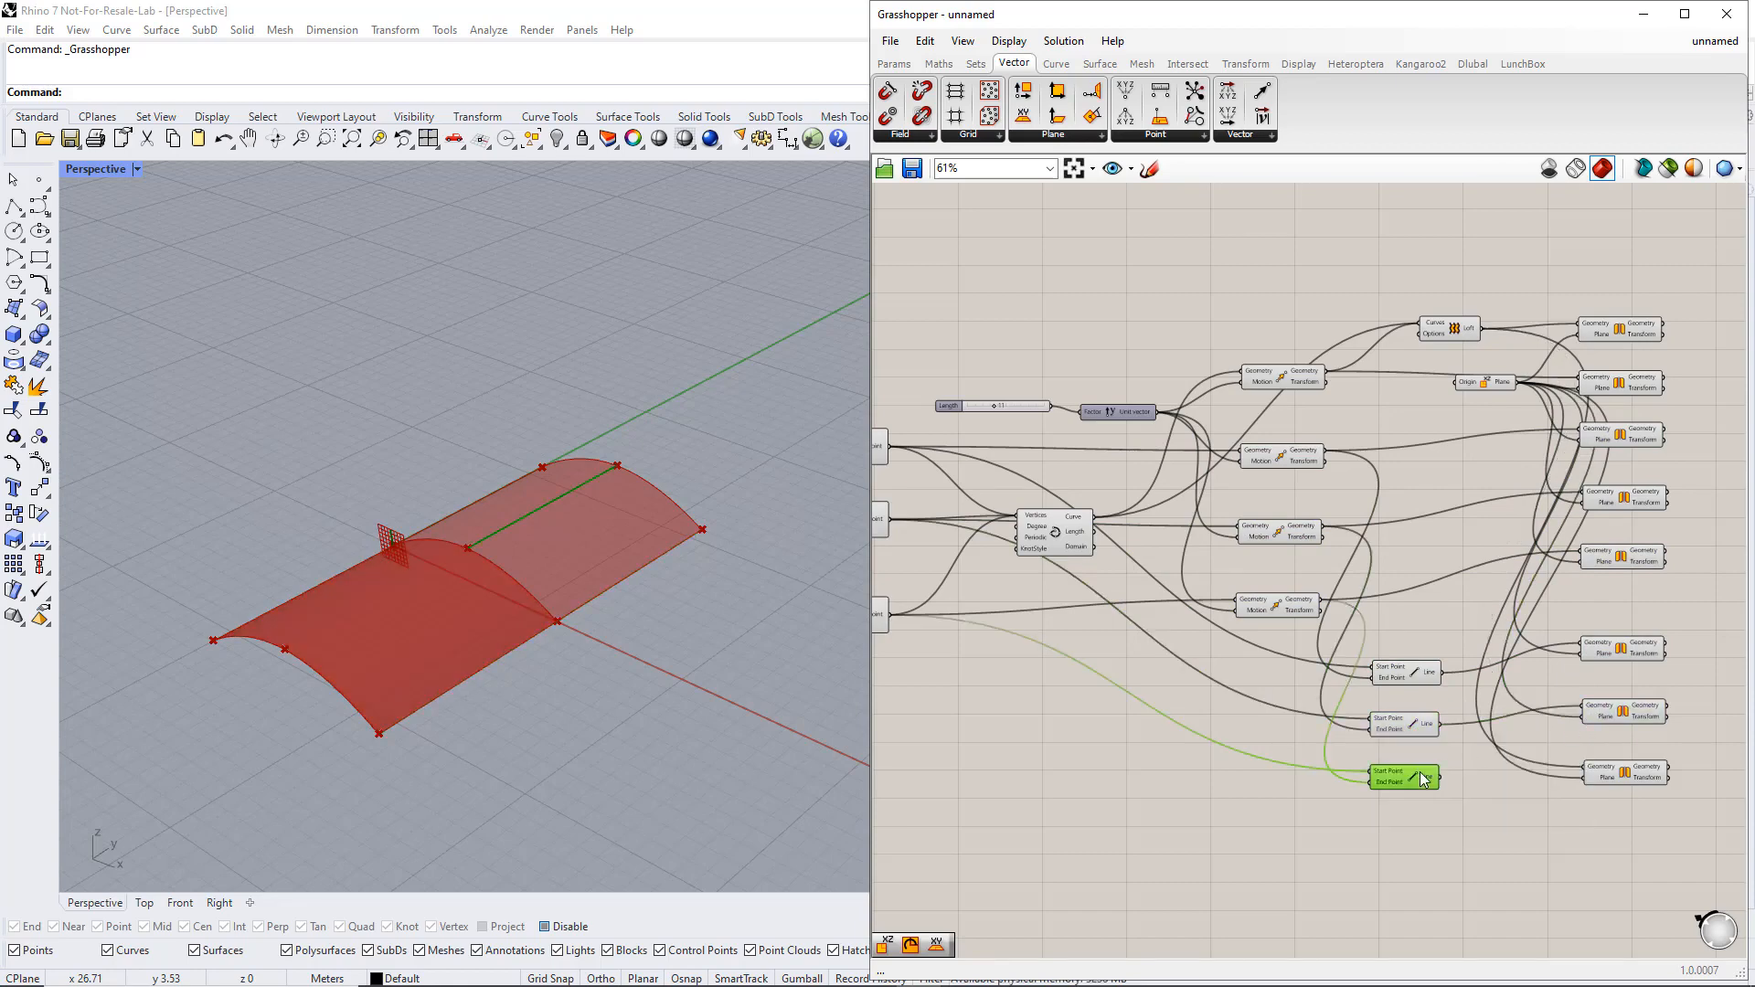
left_click_drag(1441, 777, 1585, 768)
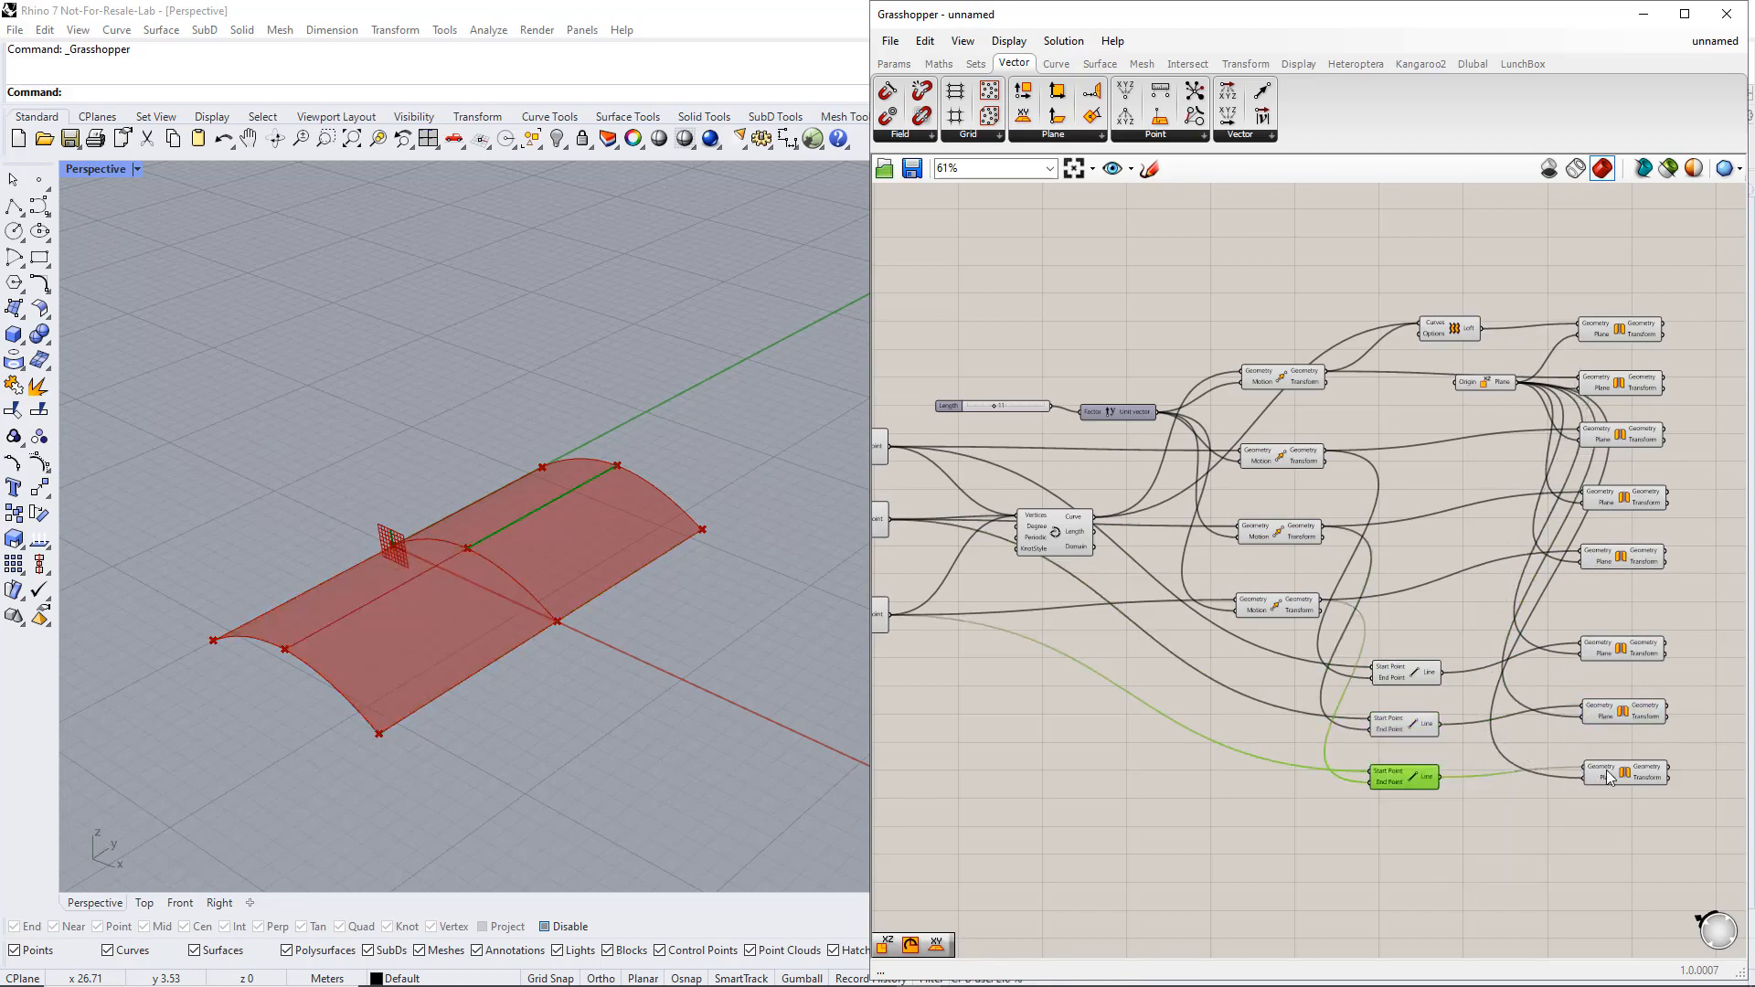
left_click(1614, 775)
left_click_drag(1703, 817, 1595, 291)
Turn off the viewport preview of the XZ Plane component
left_click(1477, 385)
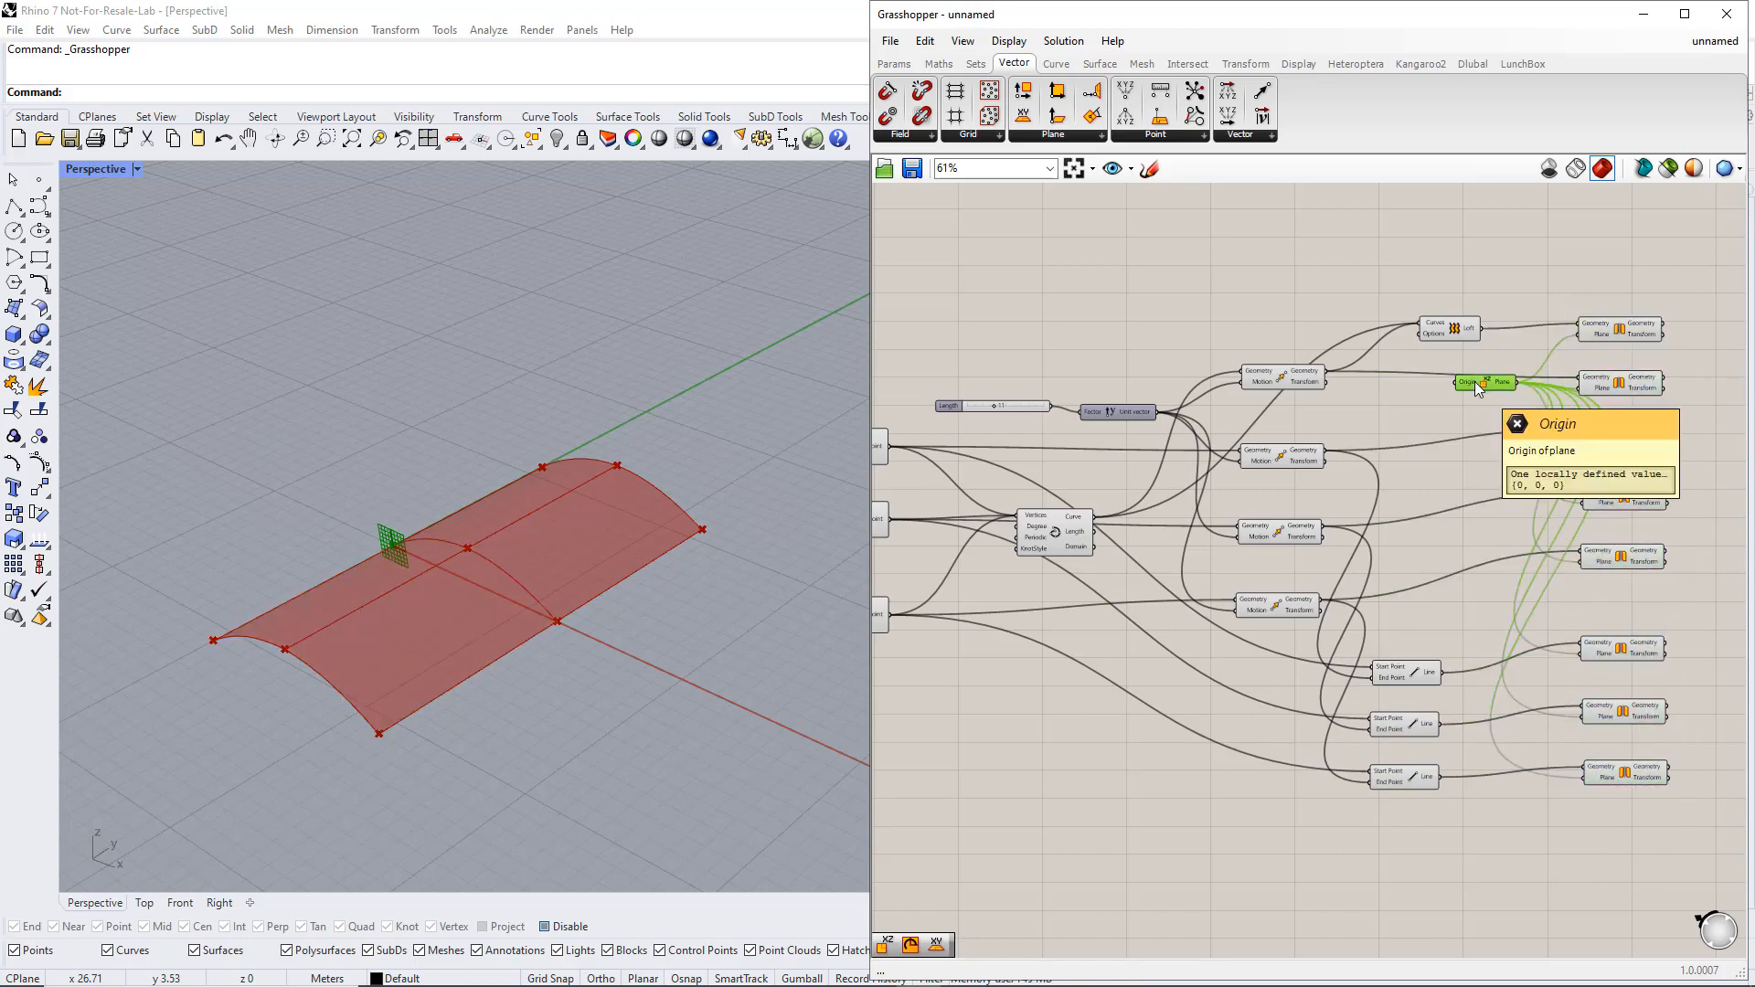
middle_click(1475, 382)
scroll(1475, 382, "up", 1)
left_click(1532, 324)
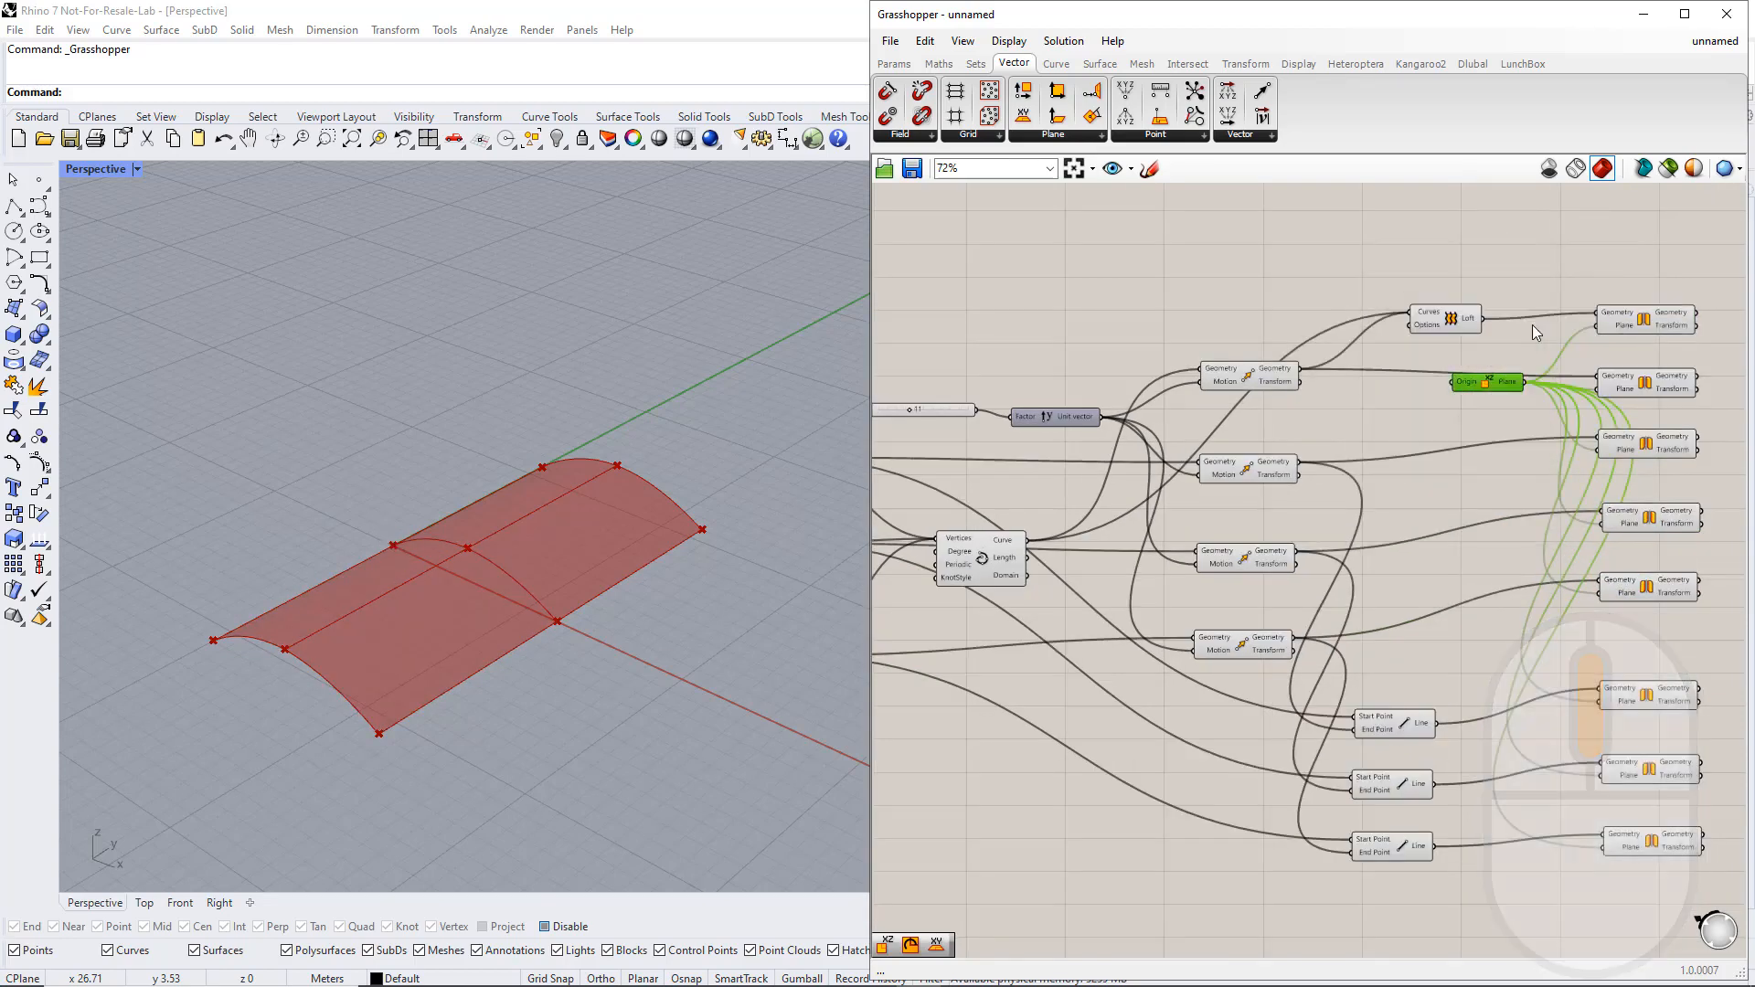
left_click(1519, 487)
right_click_drag(1488, 571, 1346, 551)
scroll(1358, 556, "down", 1)
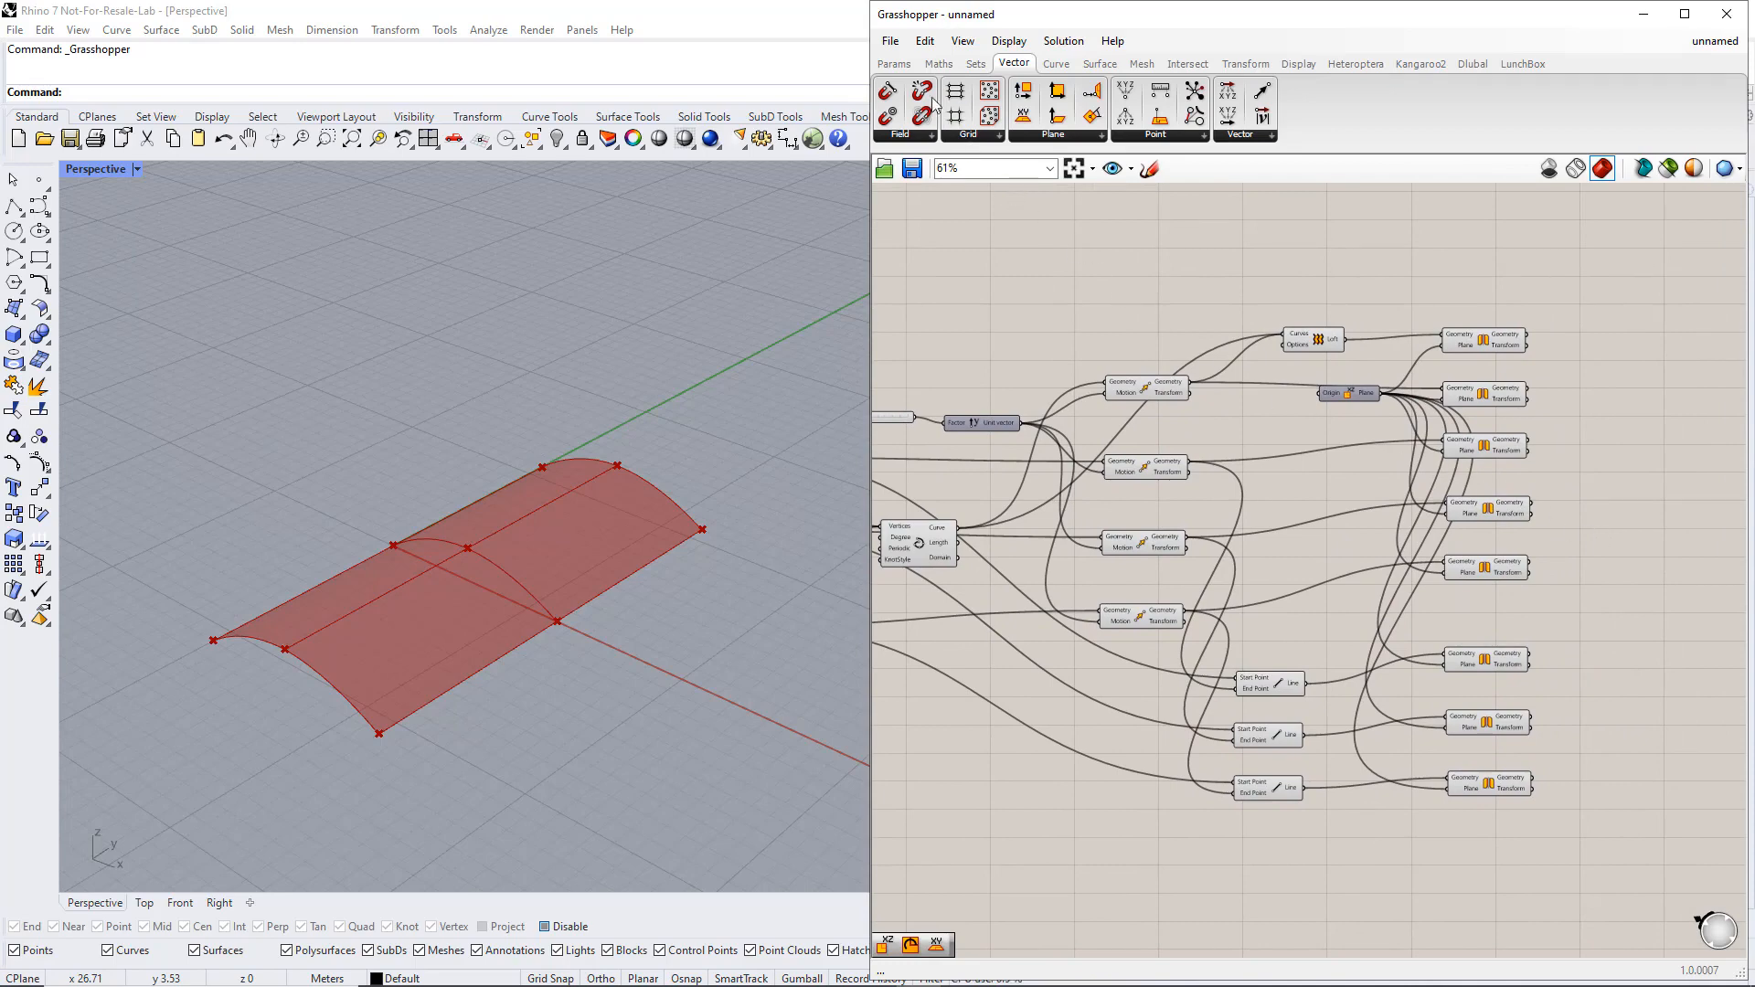
Place a Curve parameter beyond the Mirror components and wire the interpolated arch, its moved copy and the mirrored arch into it
left_click(894, 63)
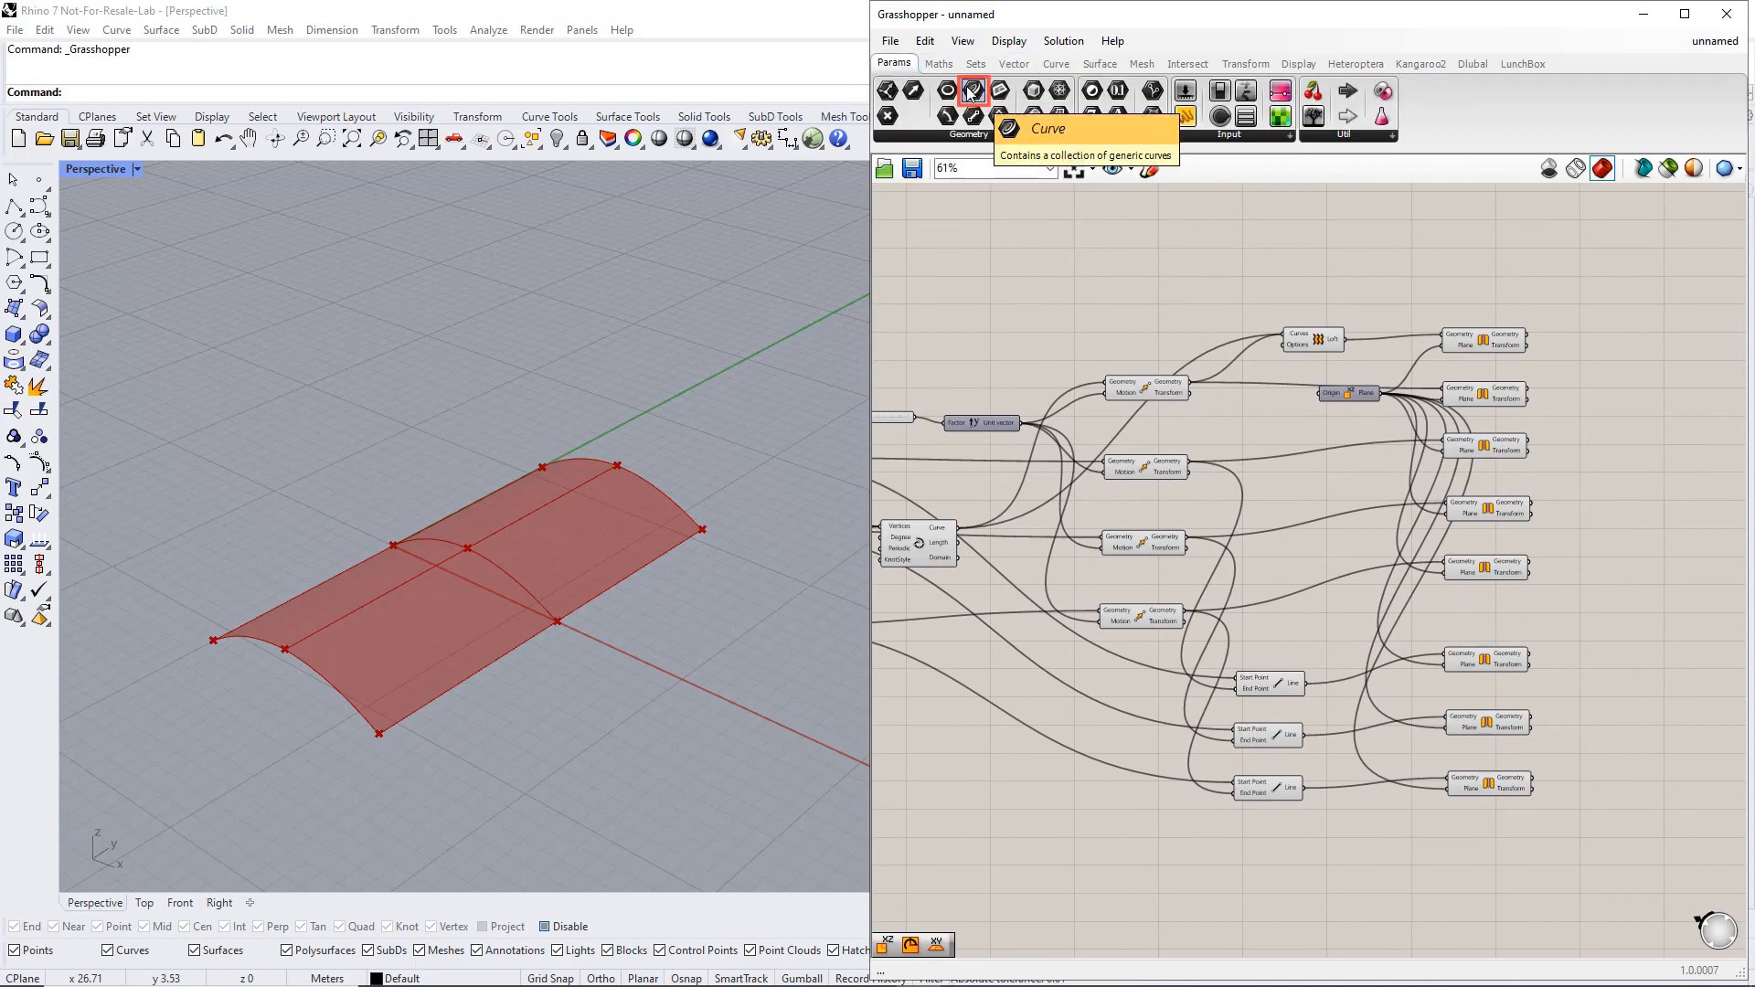
left_click_drag(971, 93, 1665, 397)
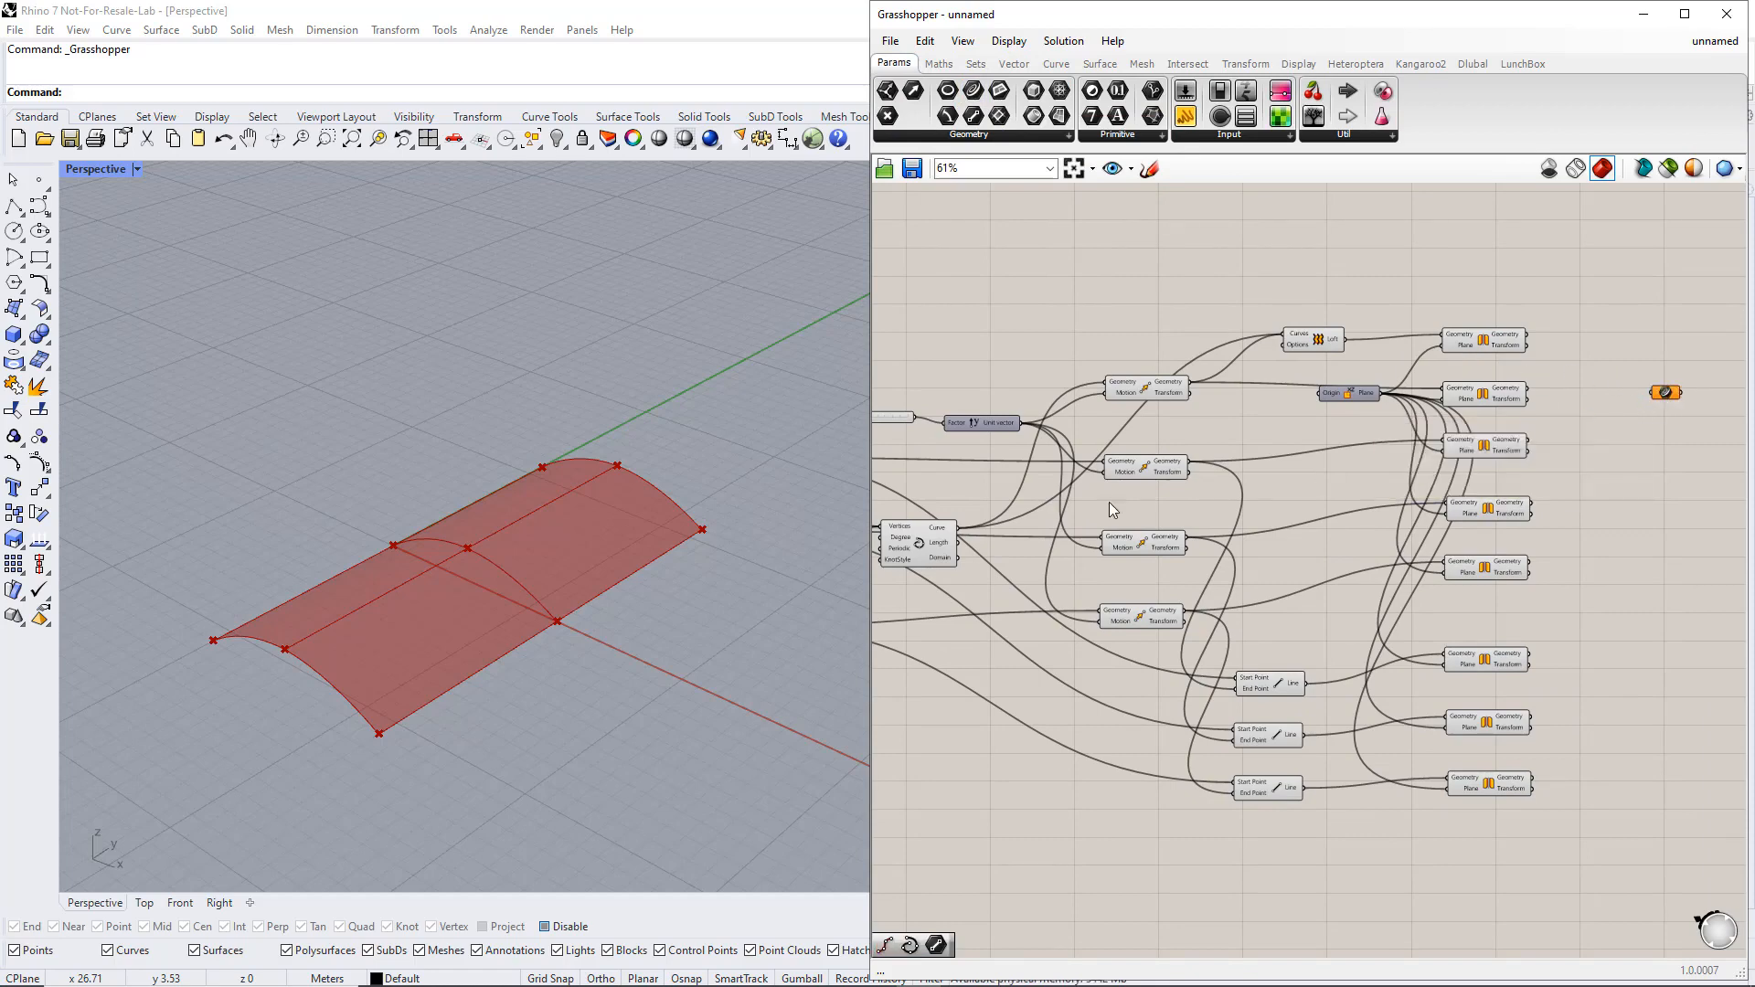
left_click(941, 535)
left_click_drag(1028, 513, 1654, 393)
left_click(1173, 395)
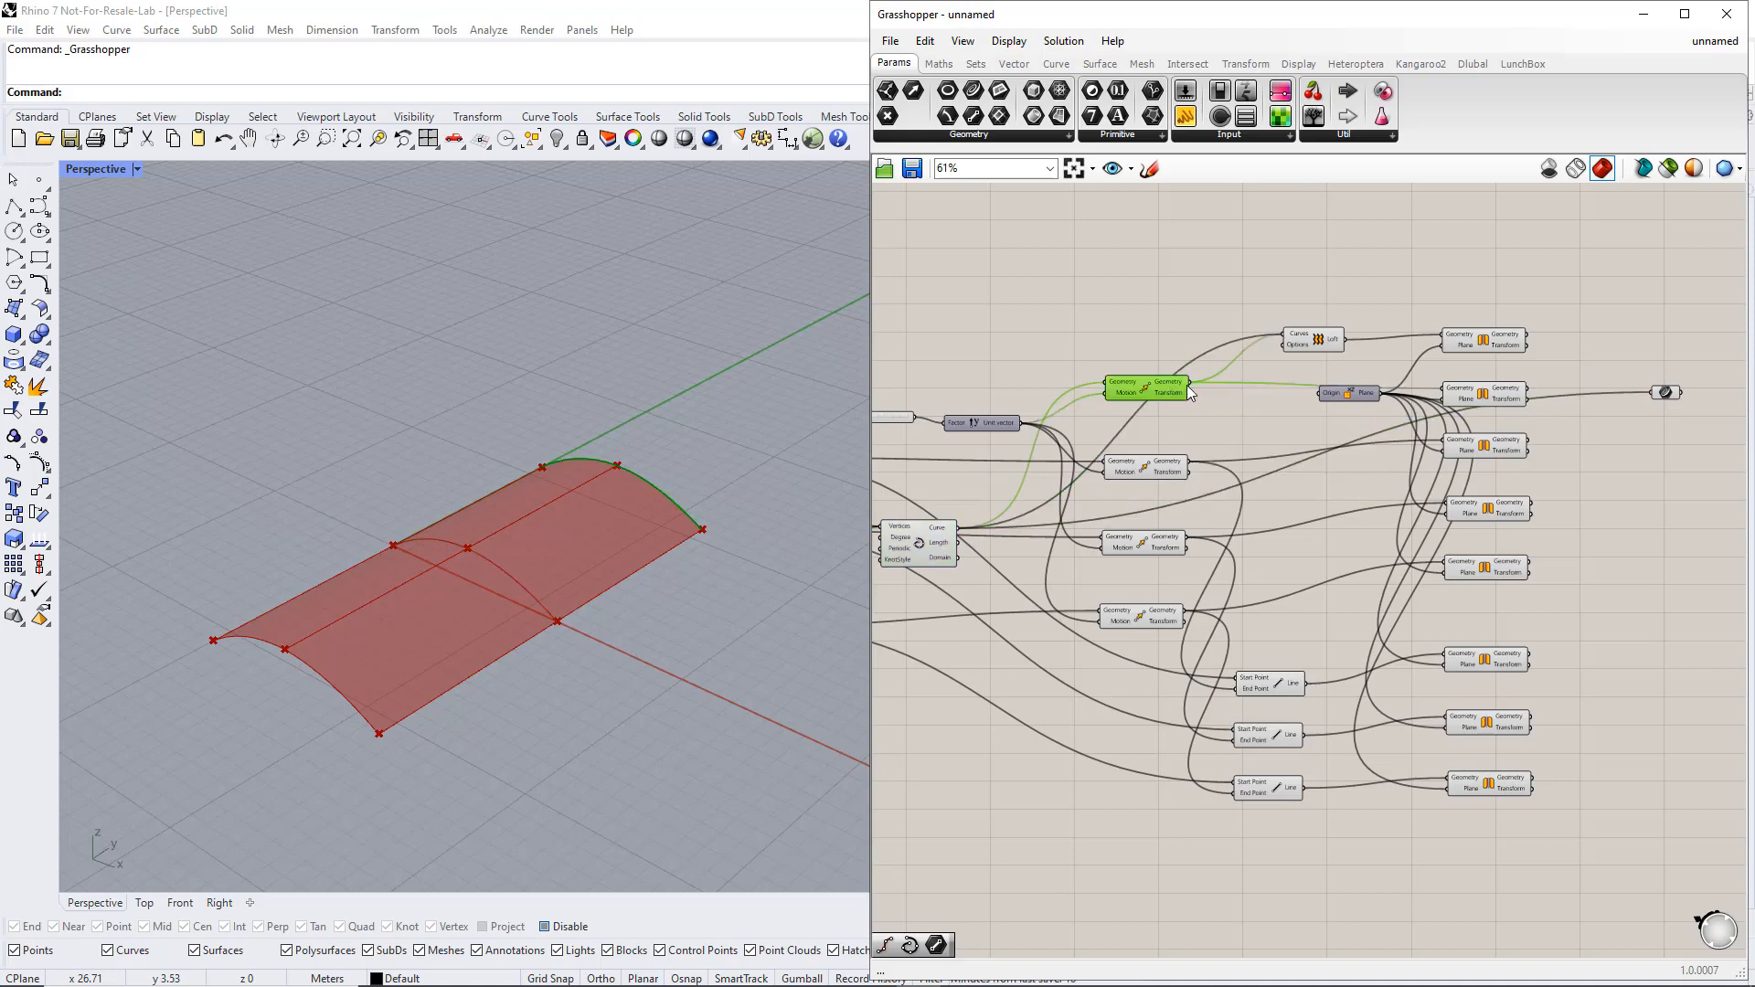
left_click_drag(1188, 385, 1652, 393, "shift")
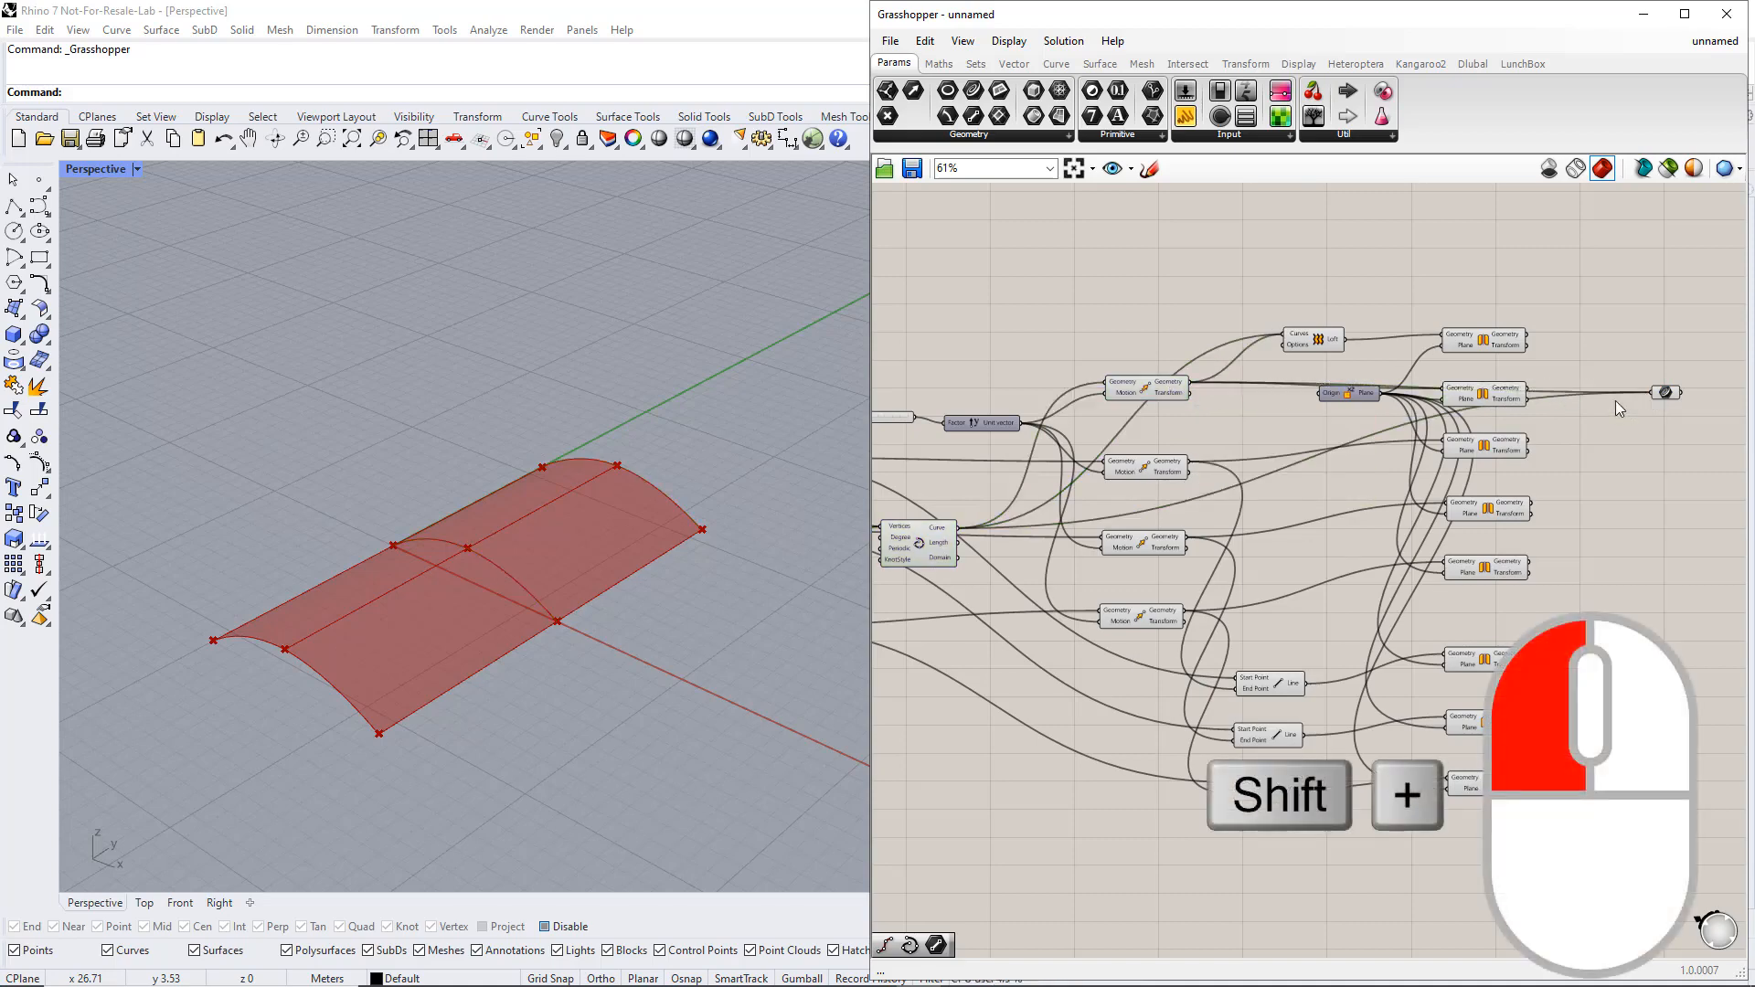
left_click(1504, 399, "shift")
left_click_drag(1525, 395, 1653, 393, "shift")
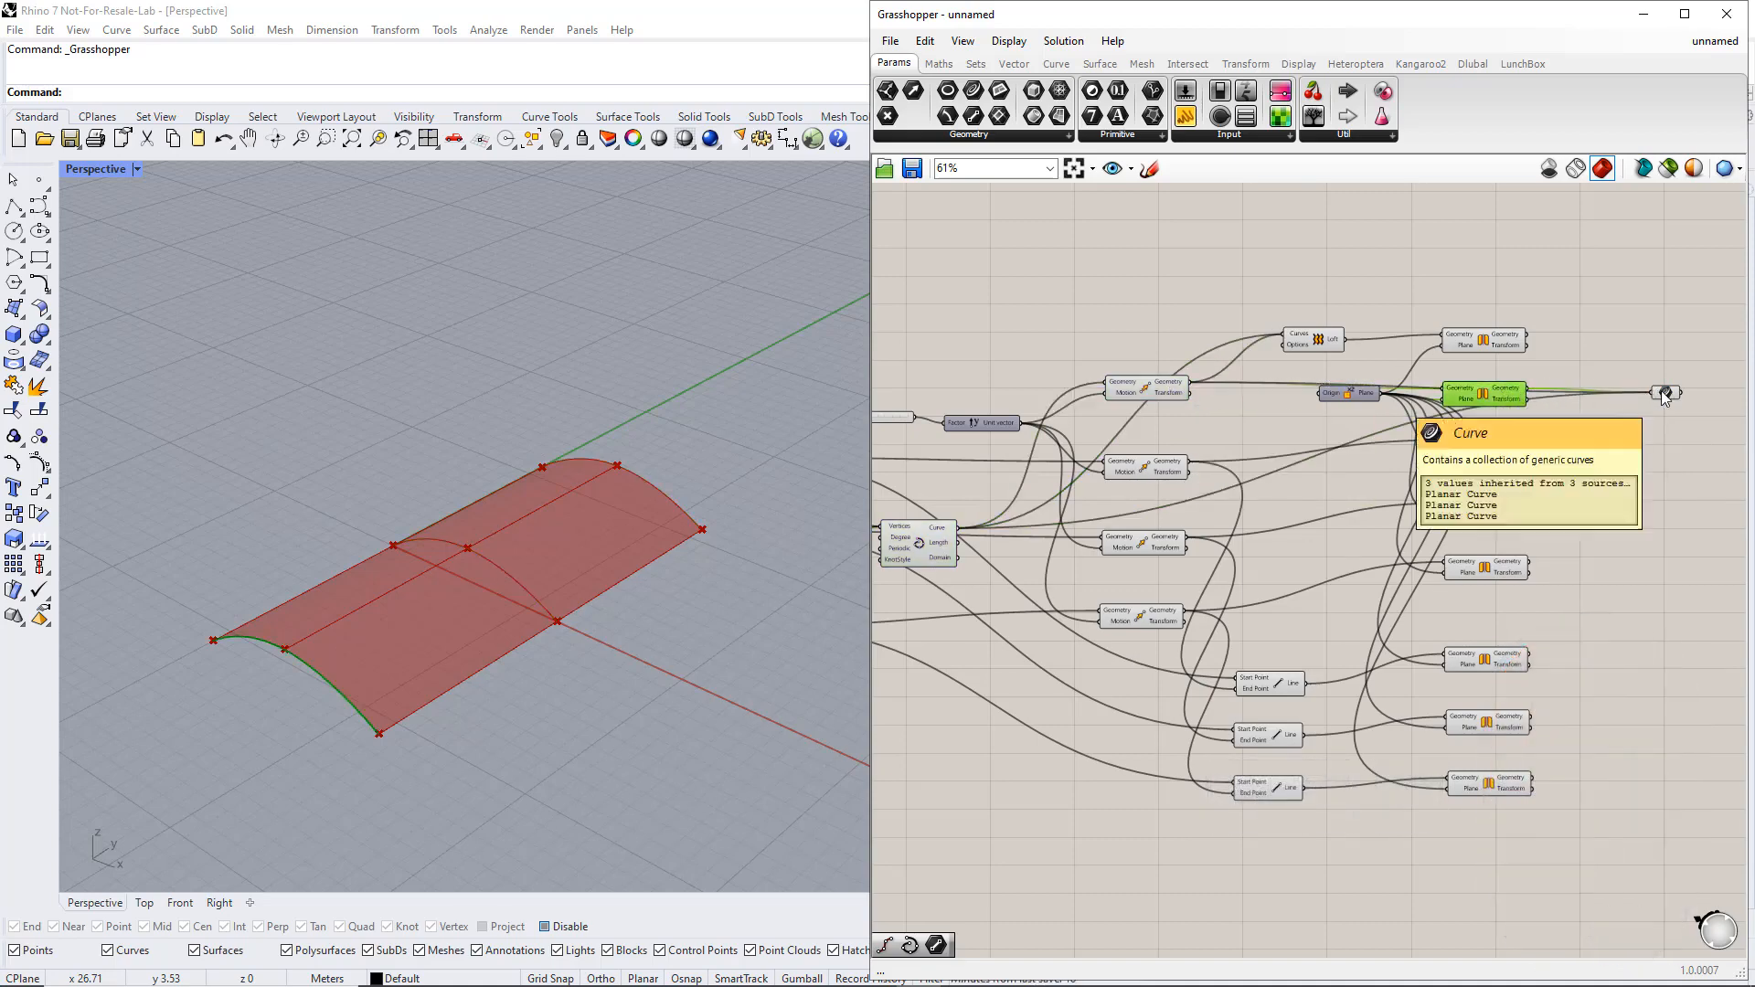
left_click(1664, 393)
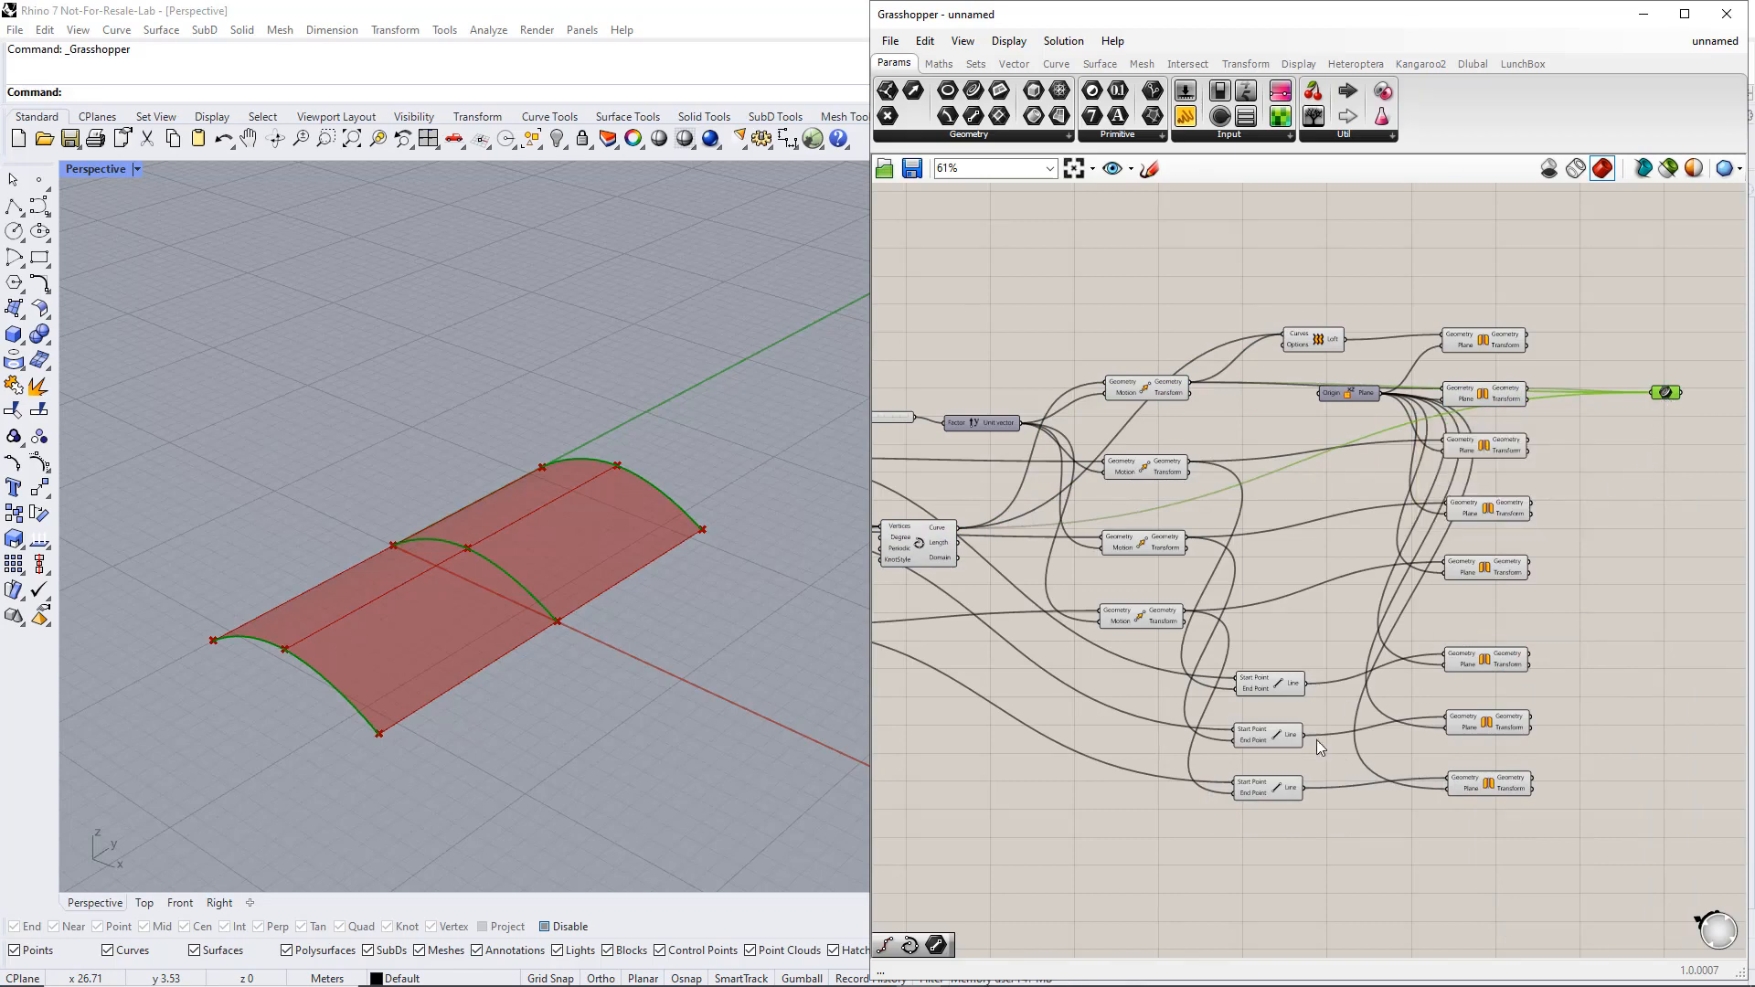
Add the ridge line and its mirrored copy to the Curve parameter's inputs and shift the parameter slightly upward
left_click(1272, 787)
left_click_drag(1302, 786, 1646, 400, "shift")
left_click(1501, 786)
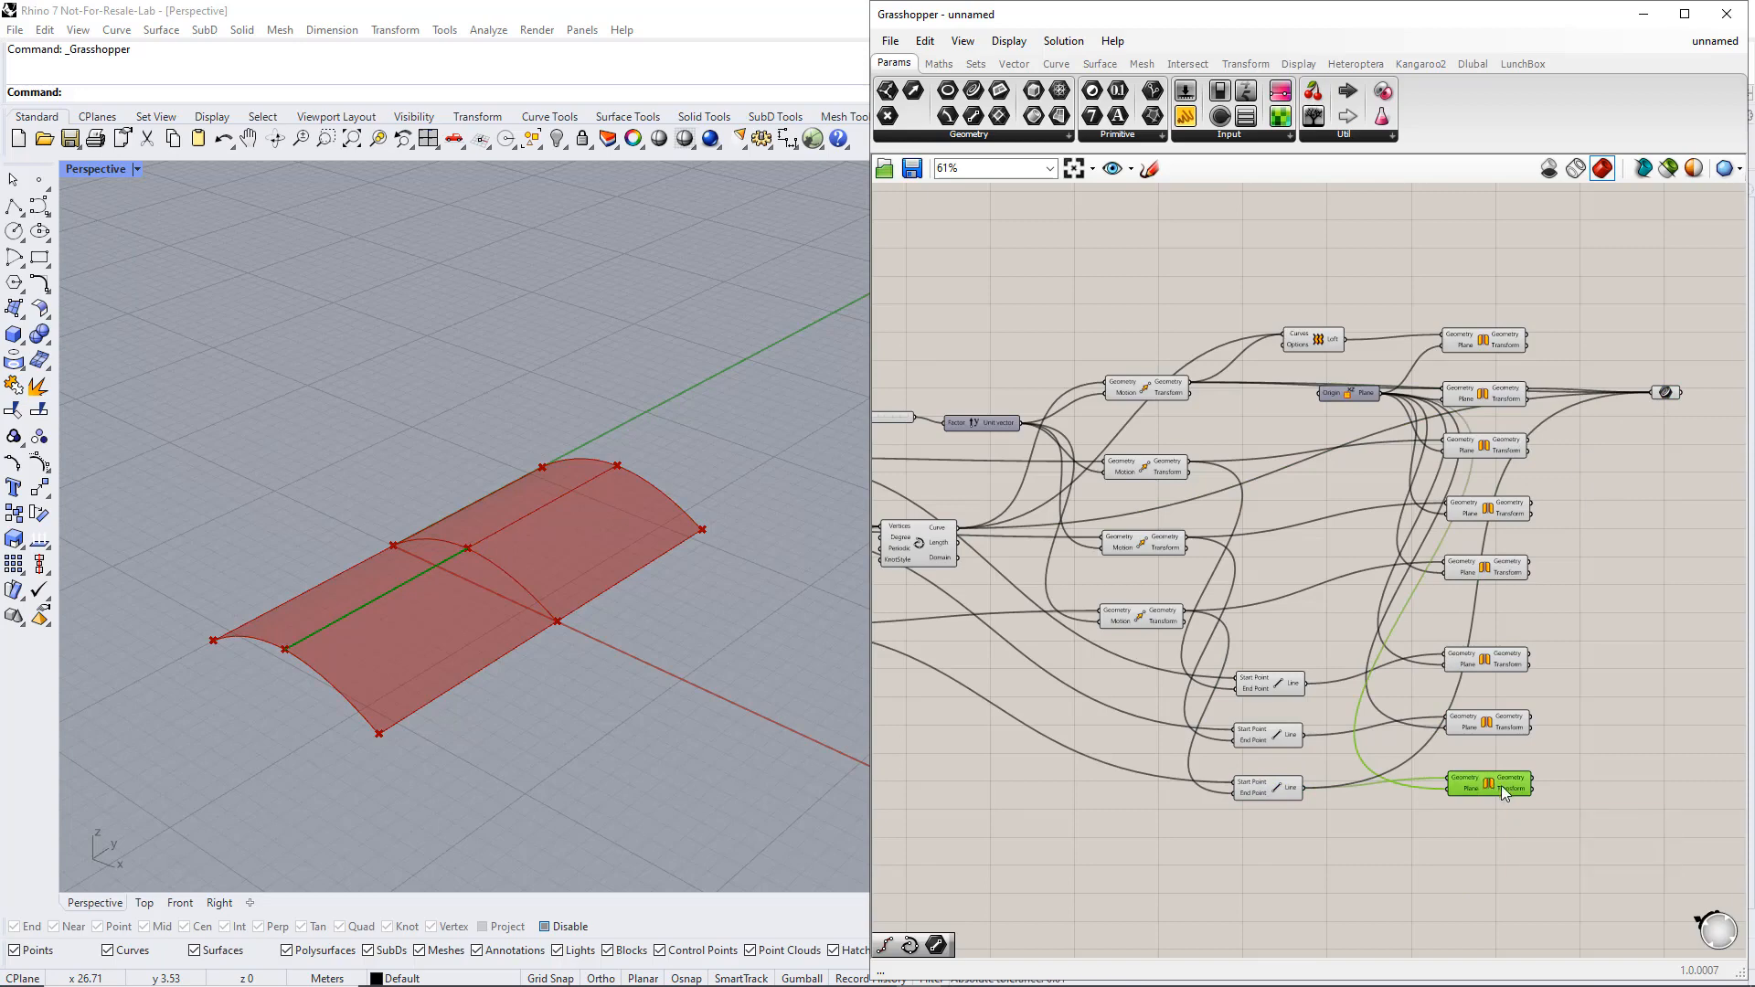
left_click_drag(1601, 602, 1643, 366, "shift")
left_click(1653, 389)
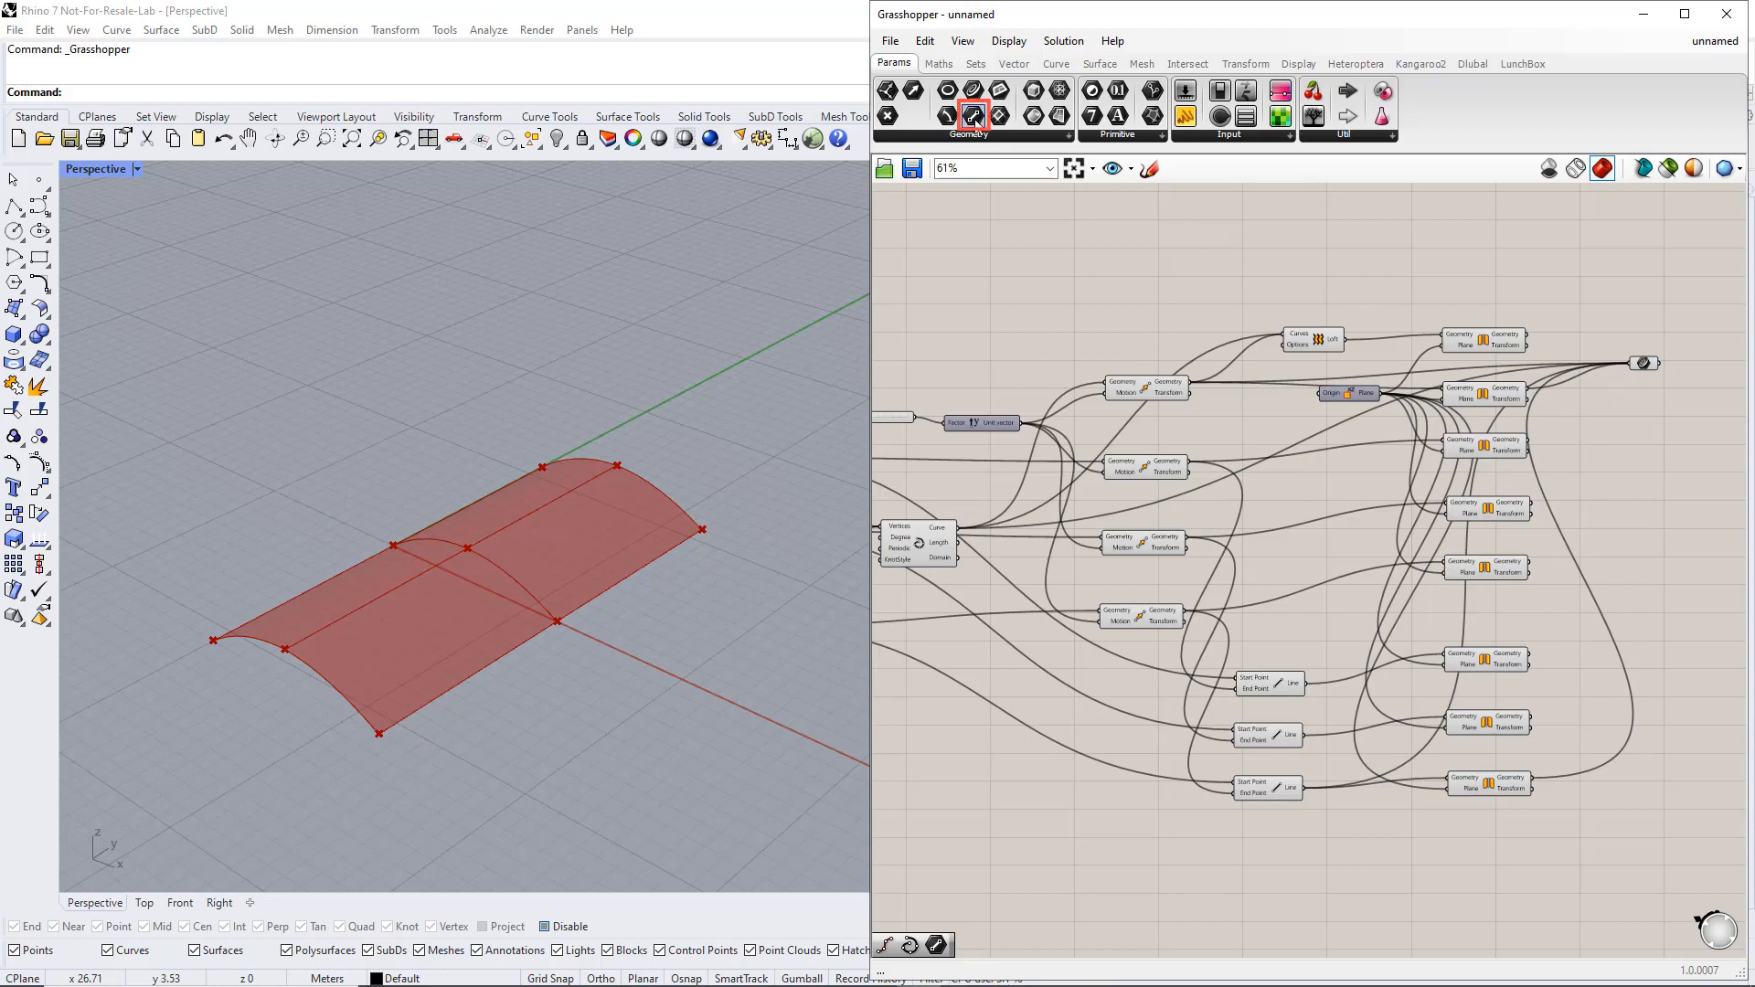
Place a Line parameter below the Curve parameter and wire the two side edge lines and their mirrored copies into it
left_click_drag(976, 119, 1637, 463)
left_click_drag(1560, 743, 1638, 464)
left_click_drag(1529, 654, 1614, 479)
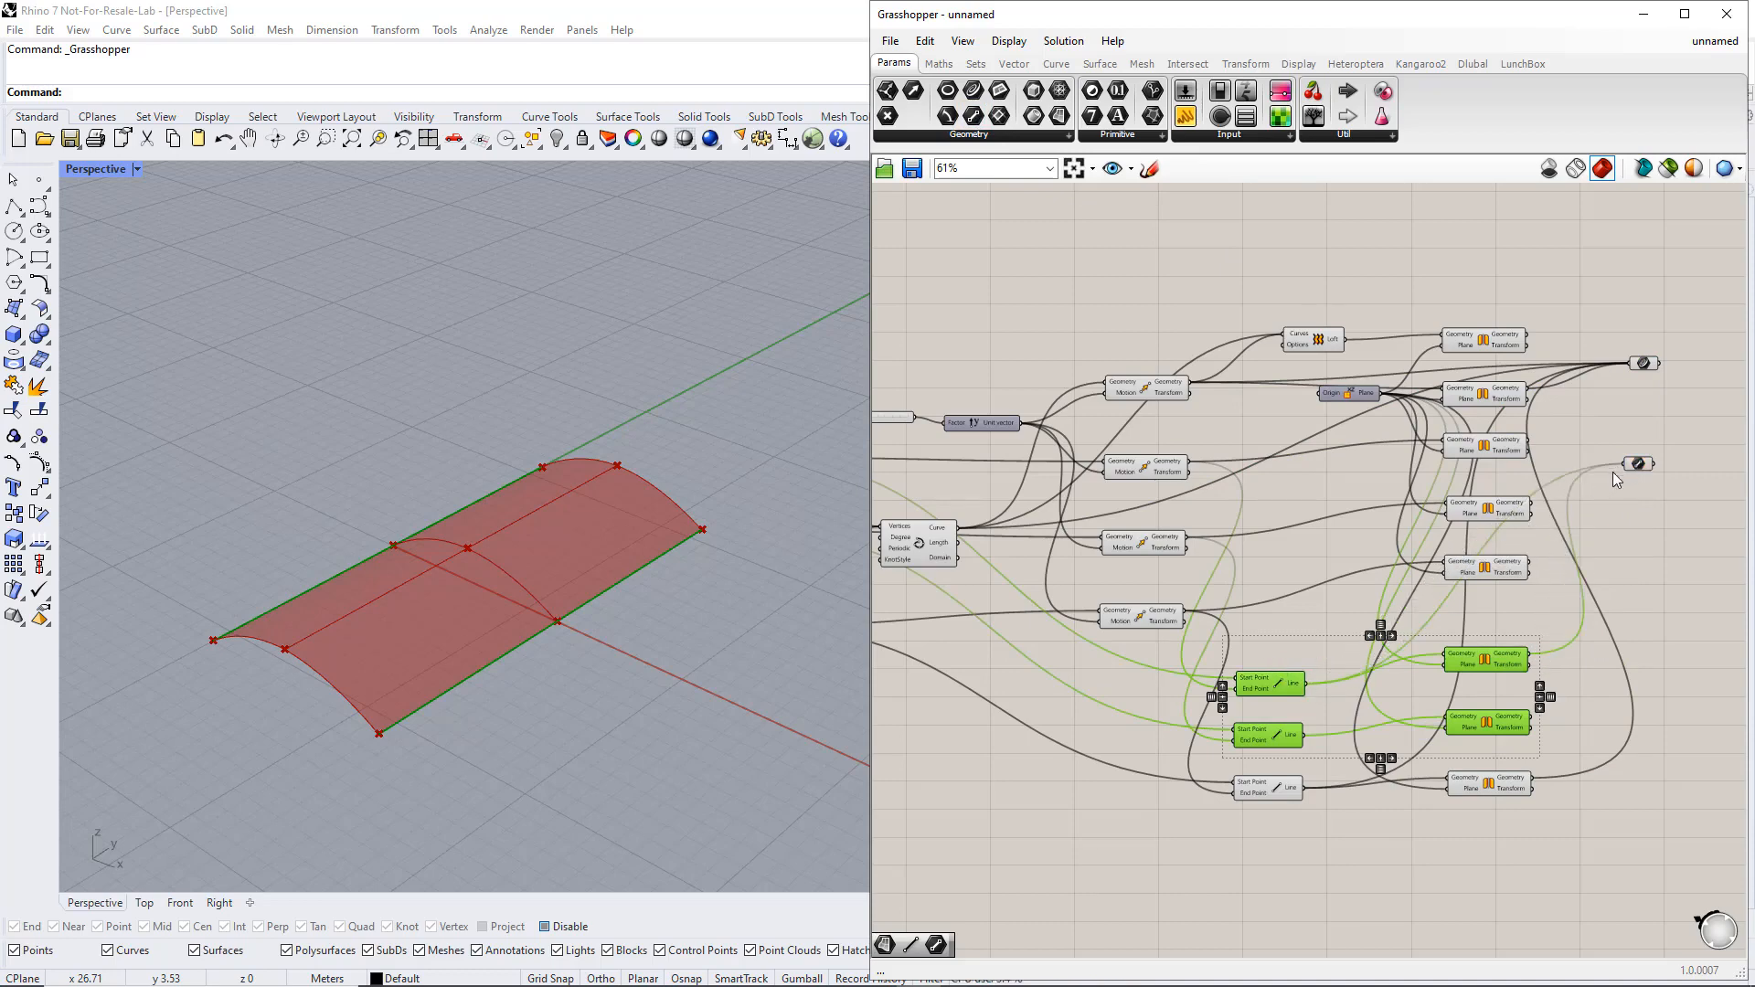
left_click_drag(1305, 735, 1617, 449, "shift")
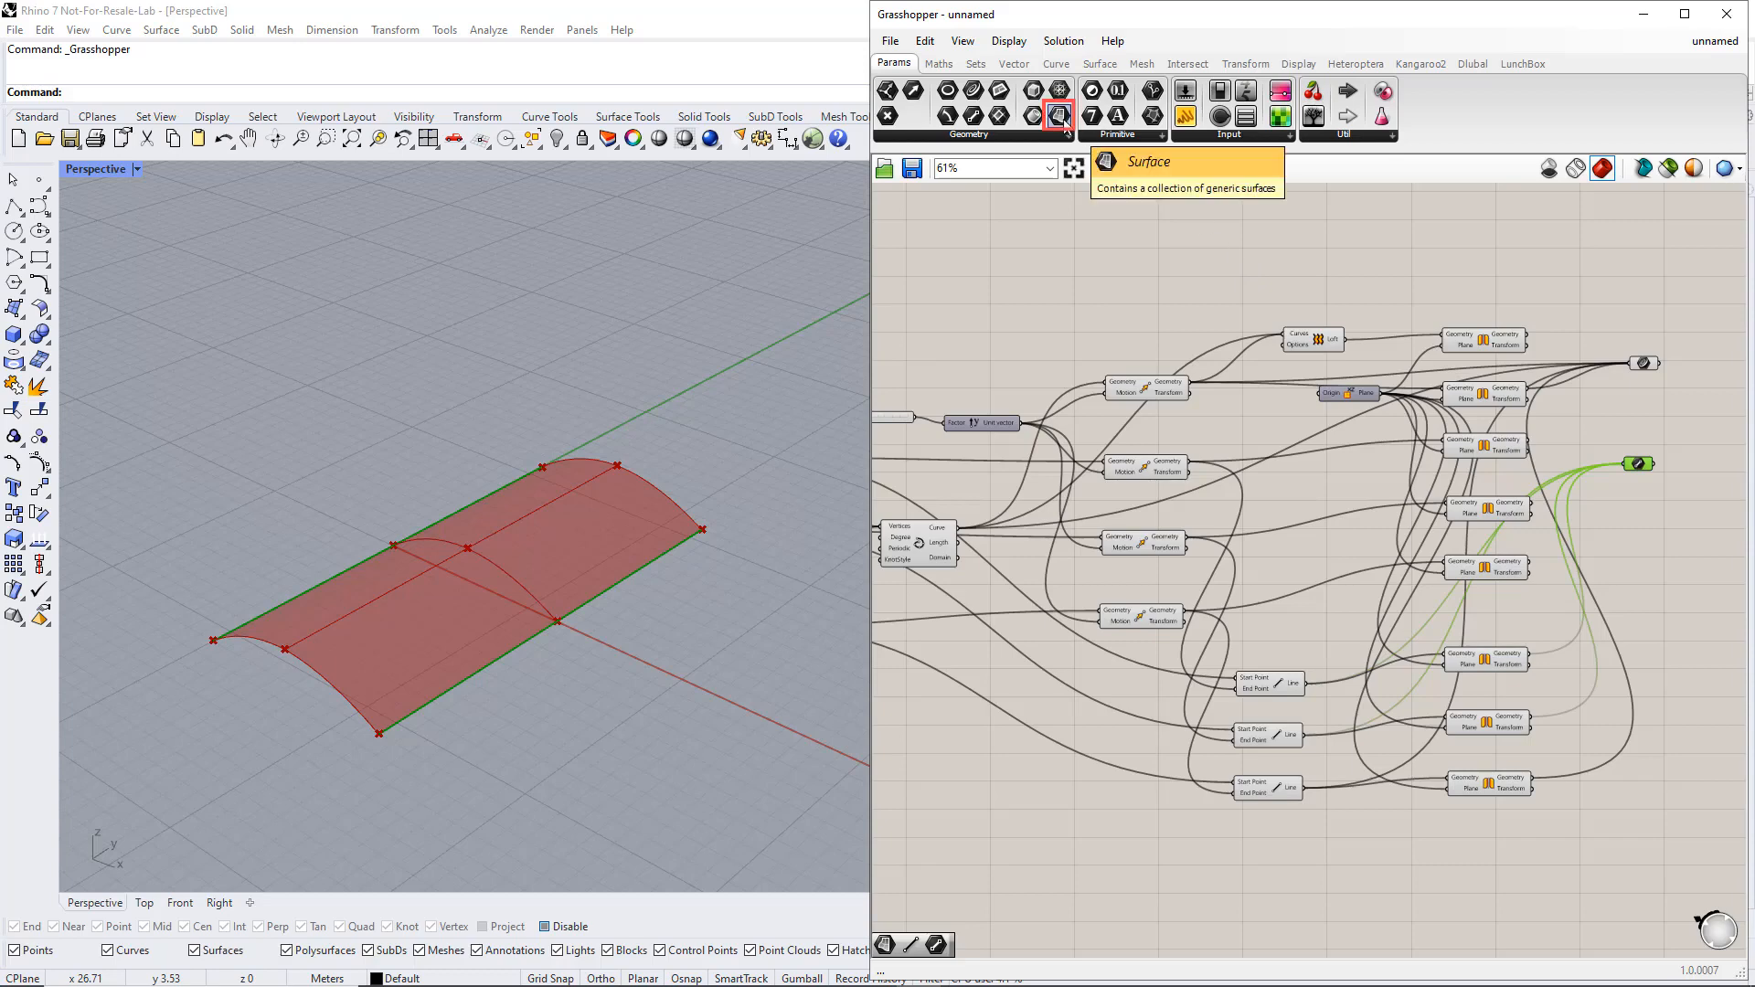
Place a Surface parameter below the Line parameter and wire both the Loft surface and its mirrored copy into it
left_click_drag(1066, 117, 1422, 355)
left_click_drag(1647, 566, 1634, 564)
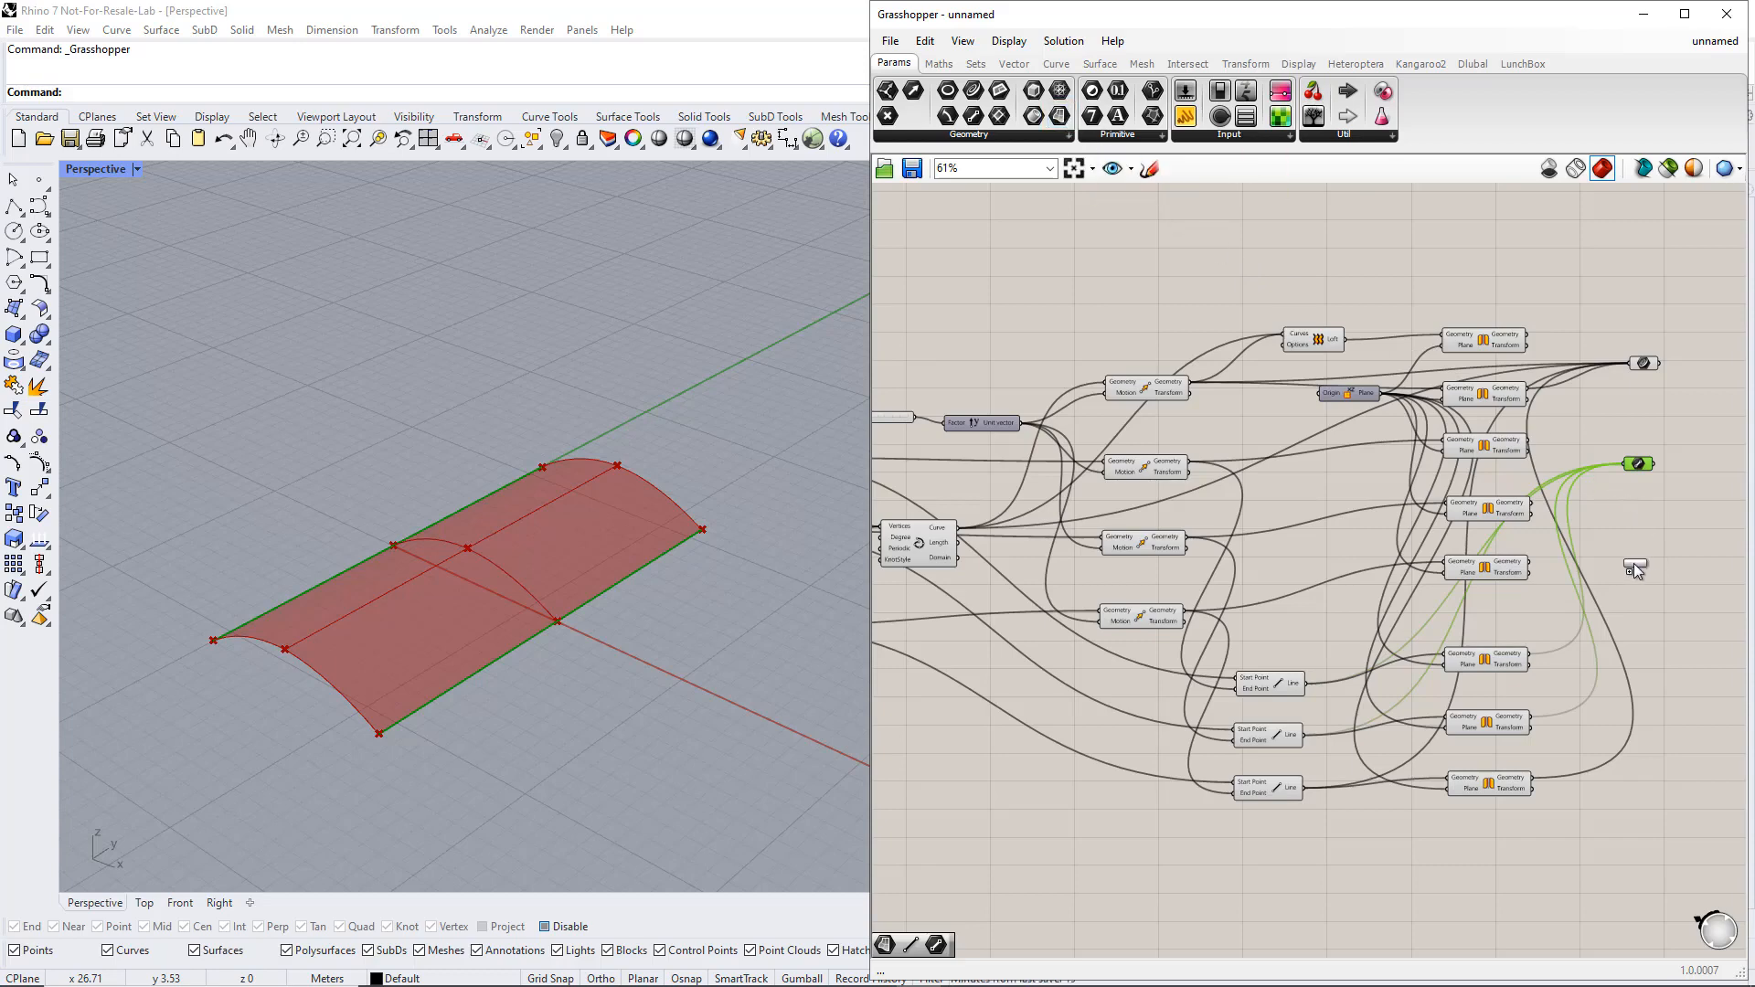
left_click(1323, 341)
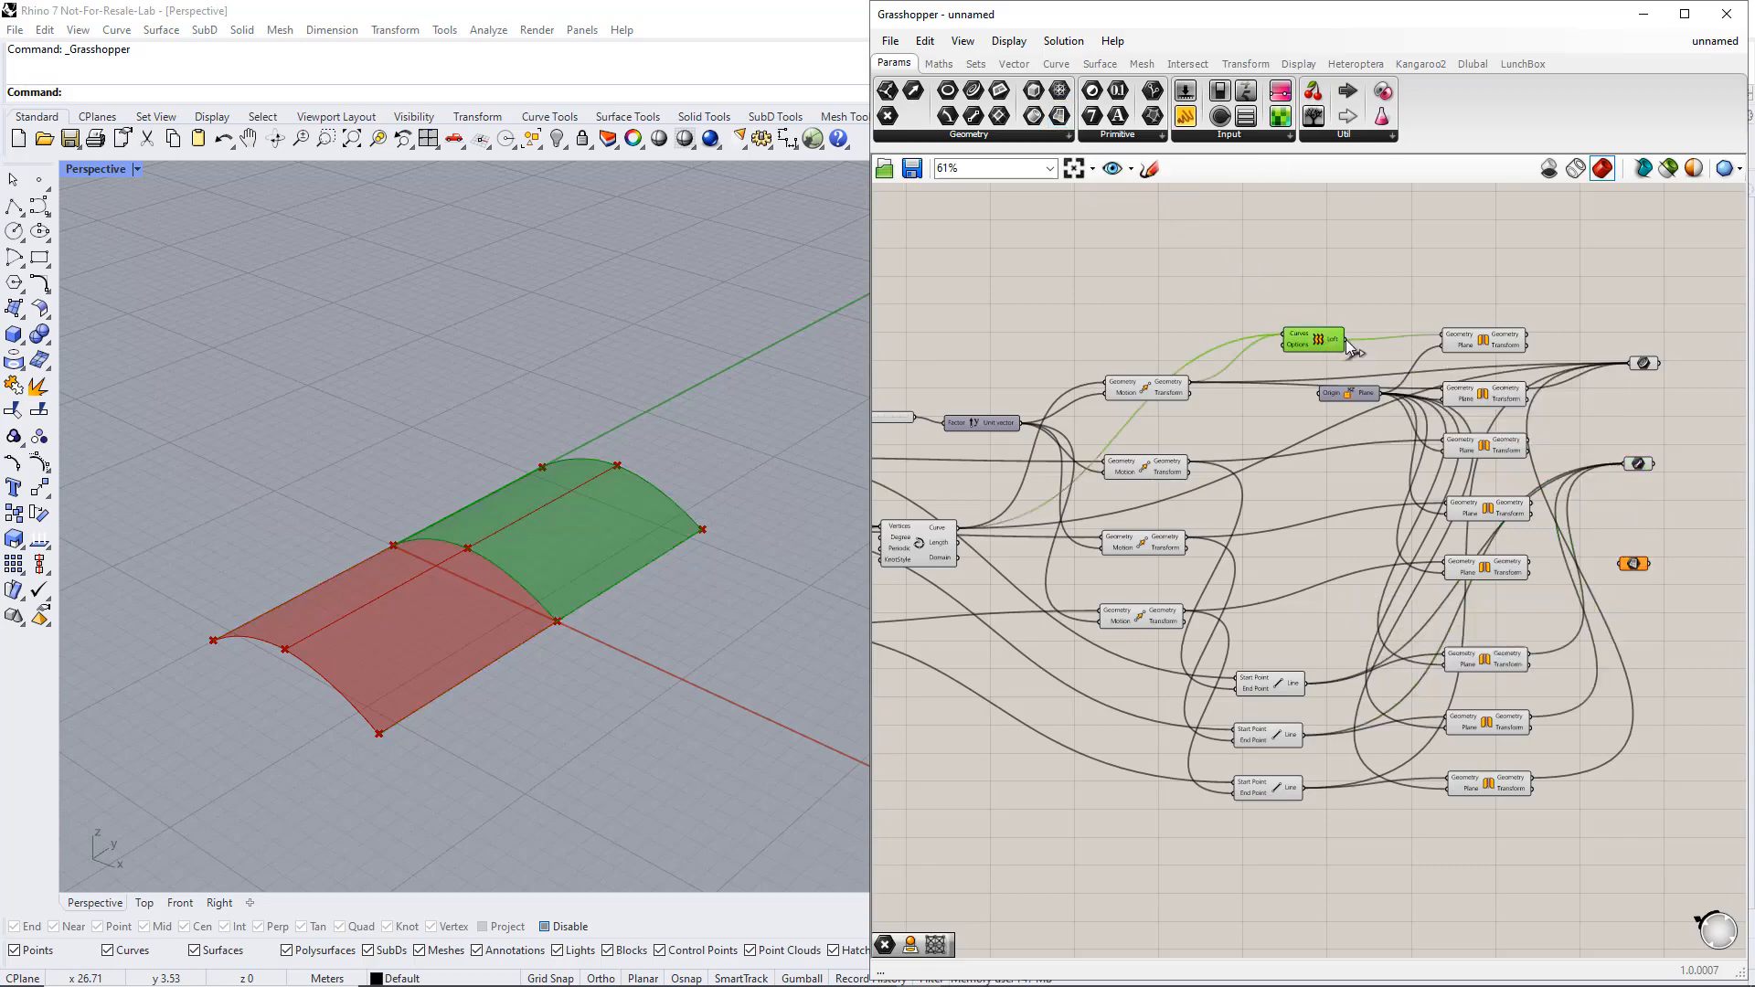
left_click_drag(1347, 340, 1621, 564)
left_click(1513, 349)
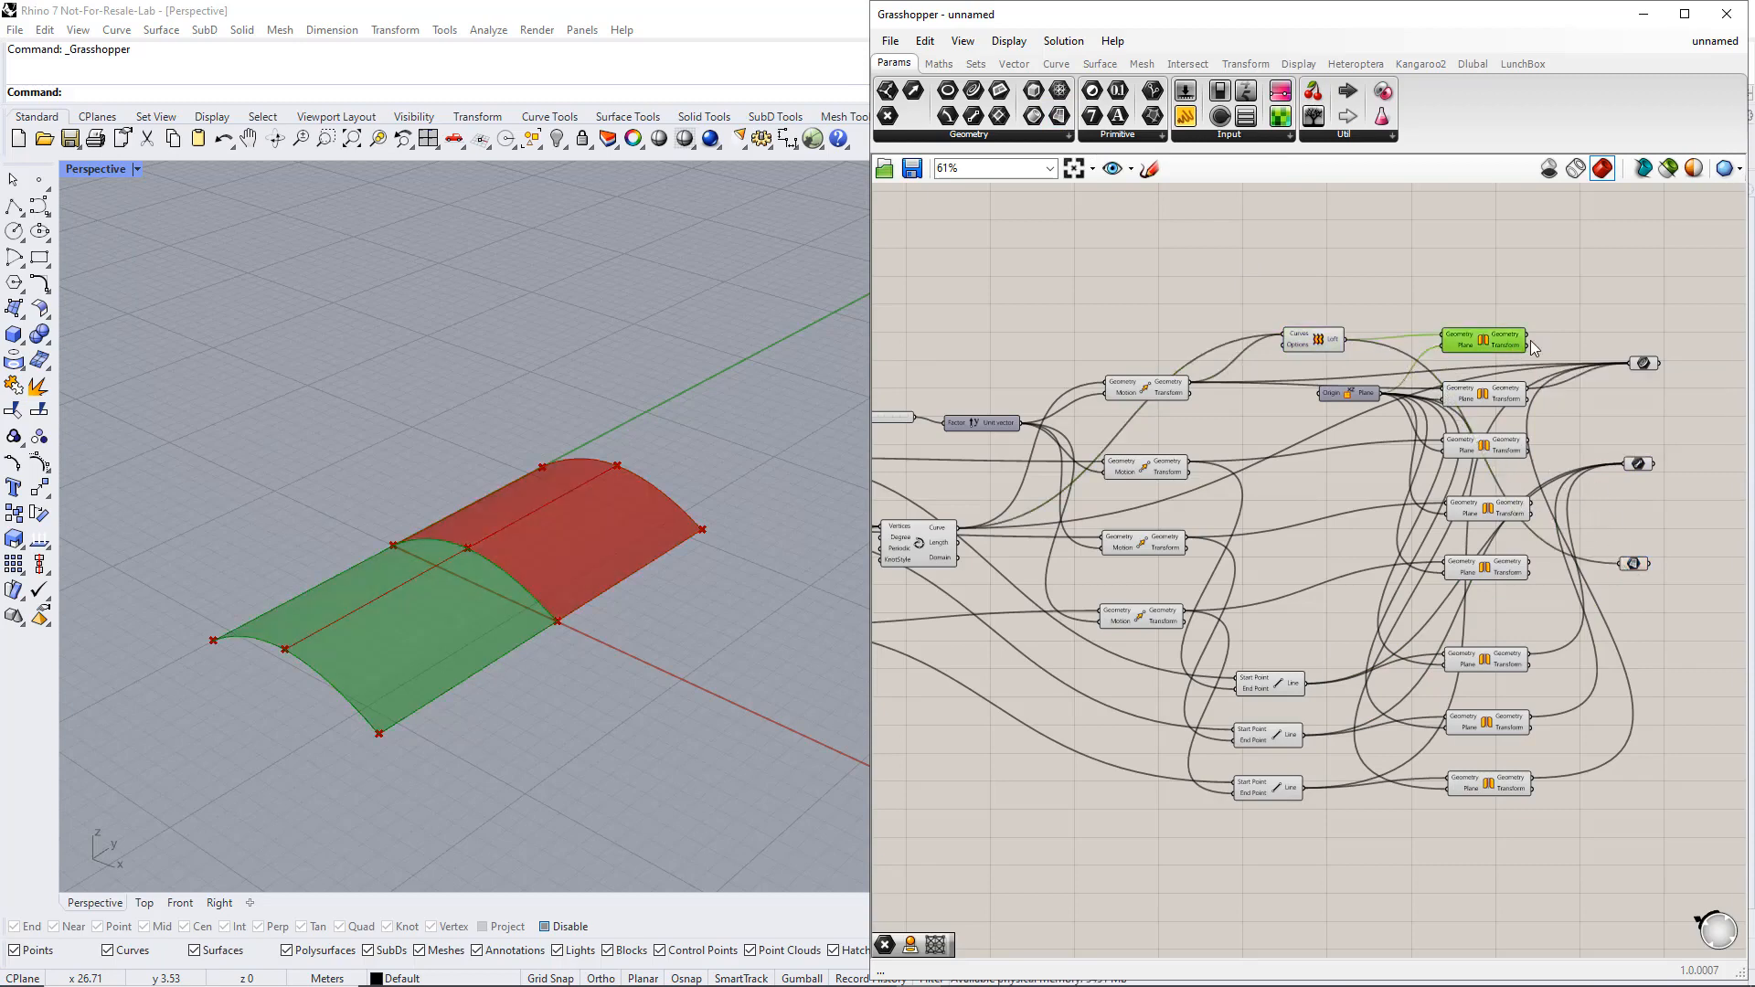
left_click_drag(1528, 344, 1633, 564, "shift")
left_click(1633, 564)
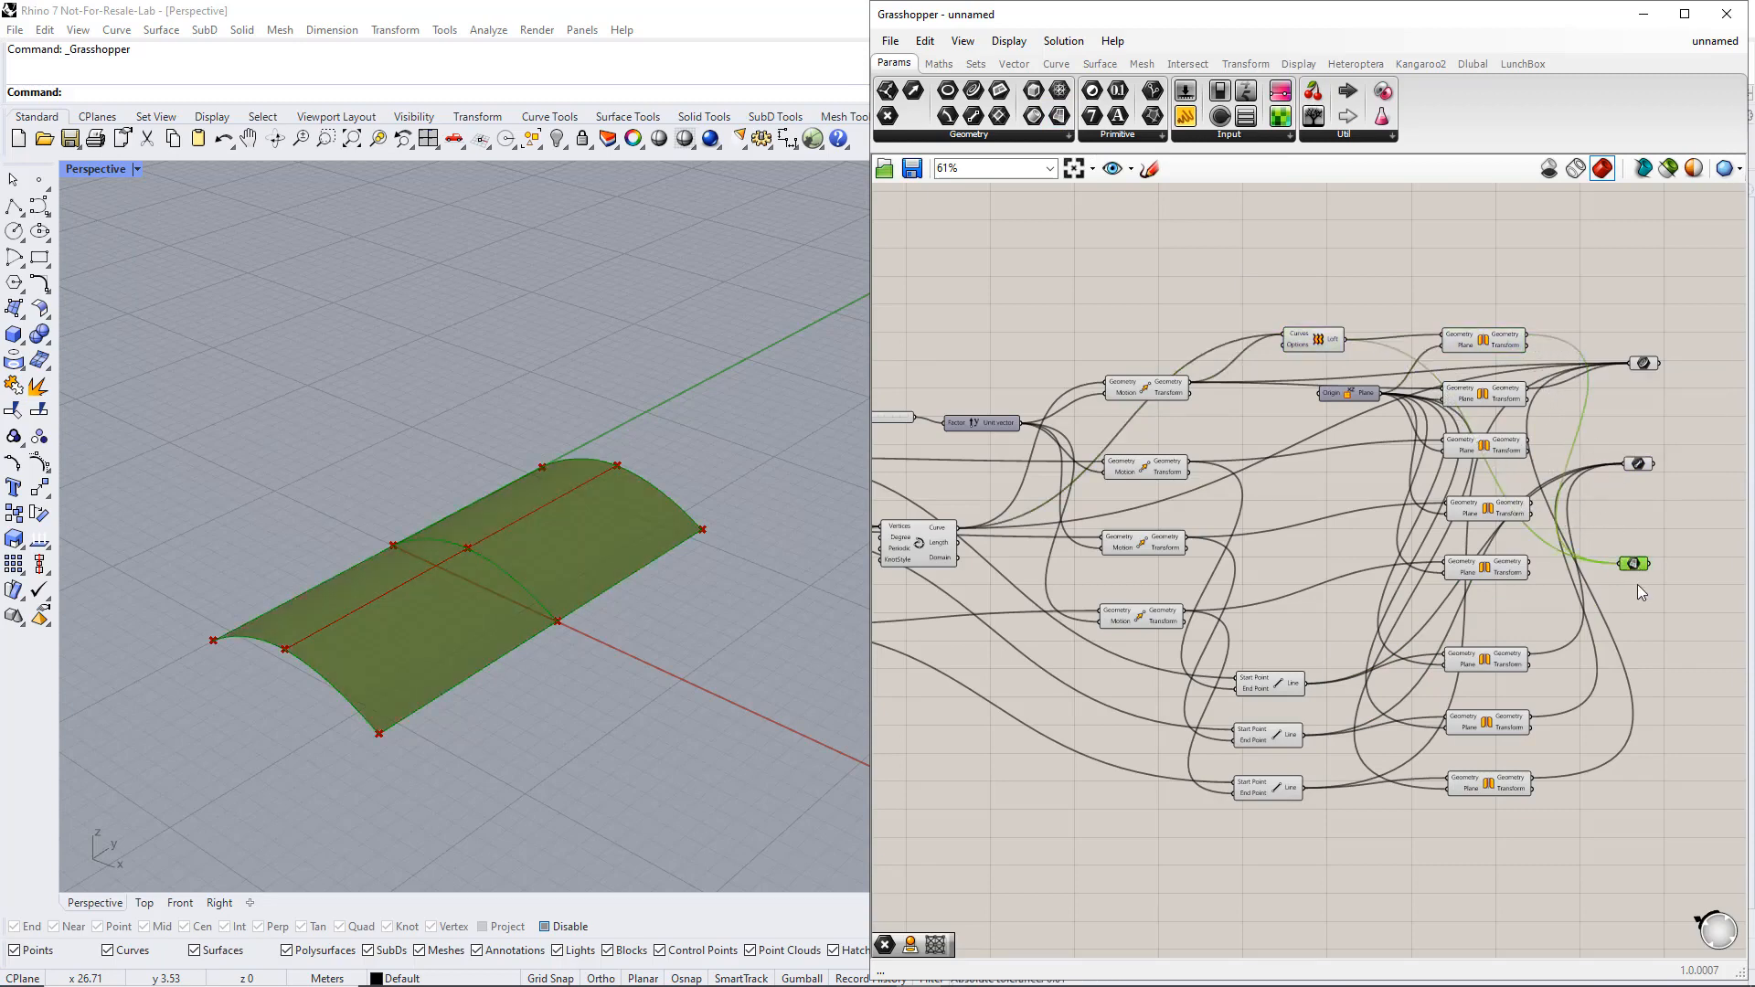
left_click(1622, 575)
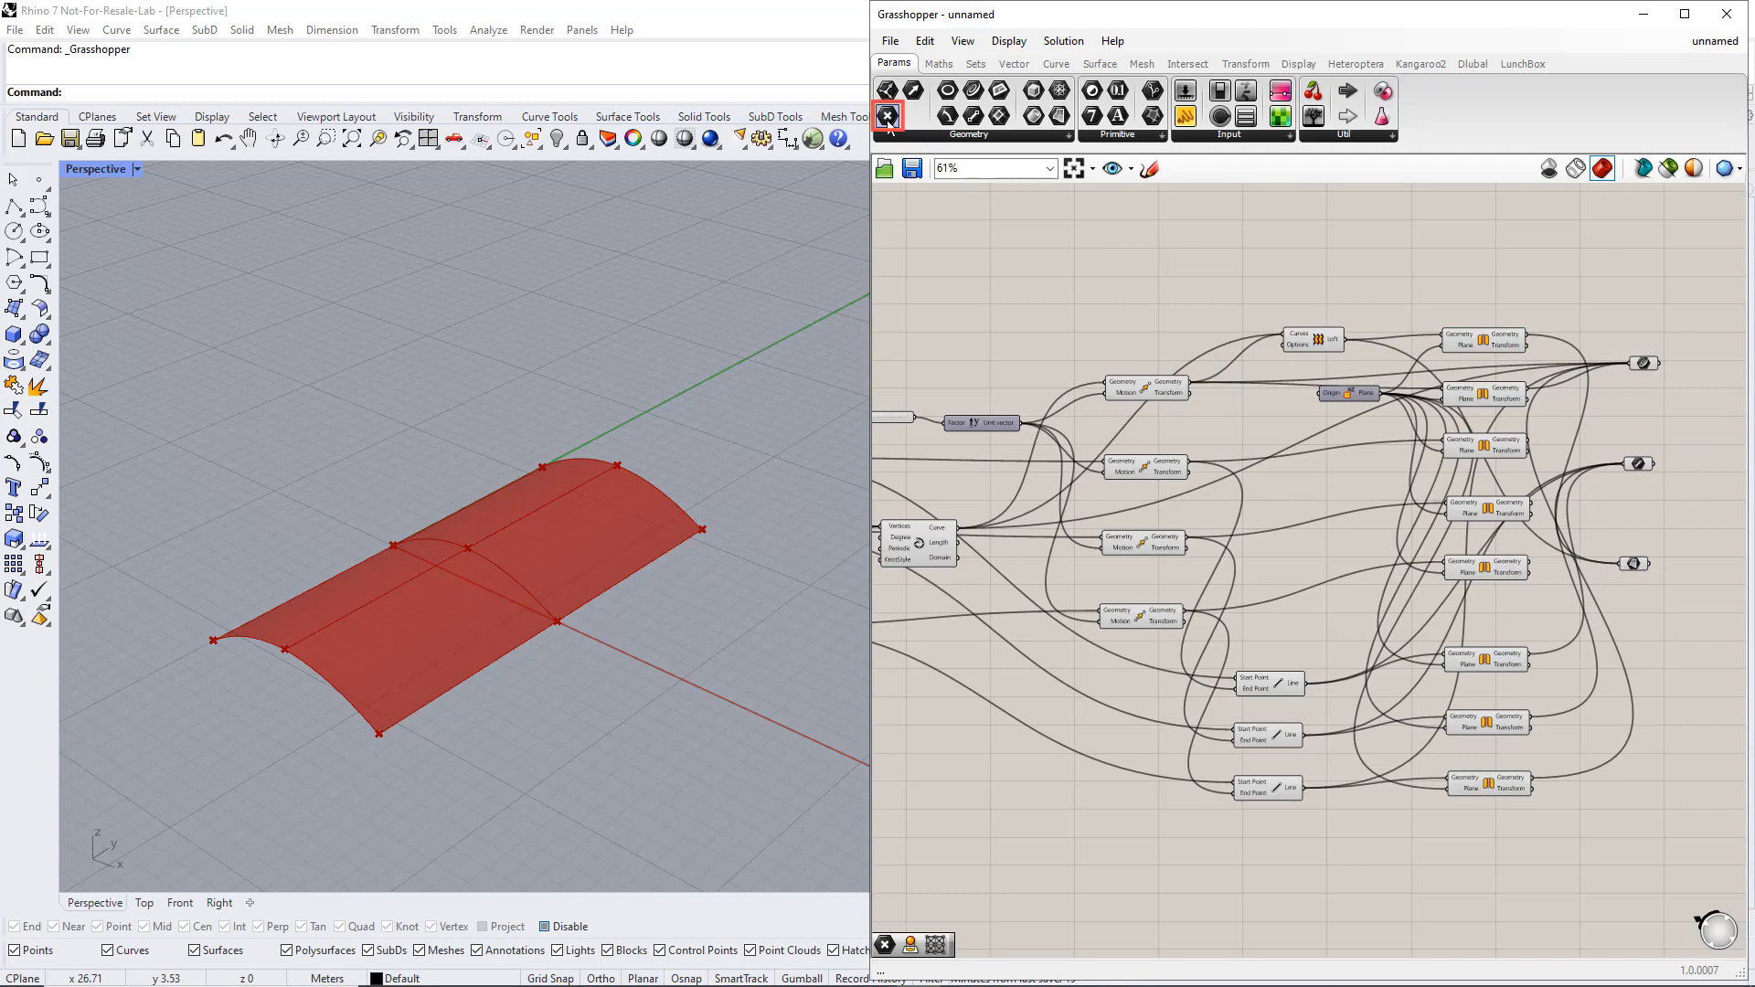
Place a Point parameter below the Surface parameter and wire the first two constructed points and their moved copies into it
left_click_drag(888, 117, 1650, 685)
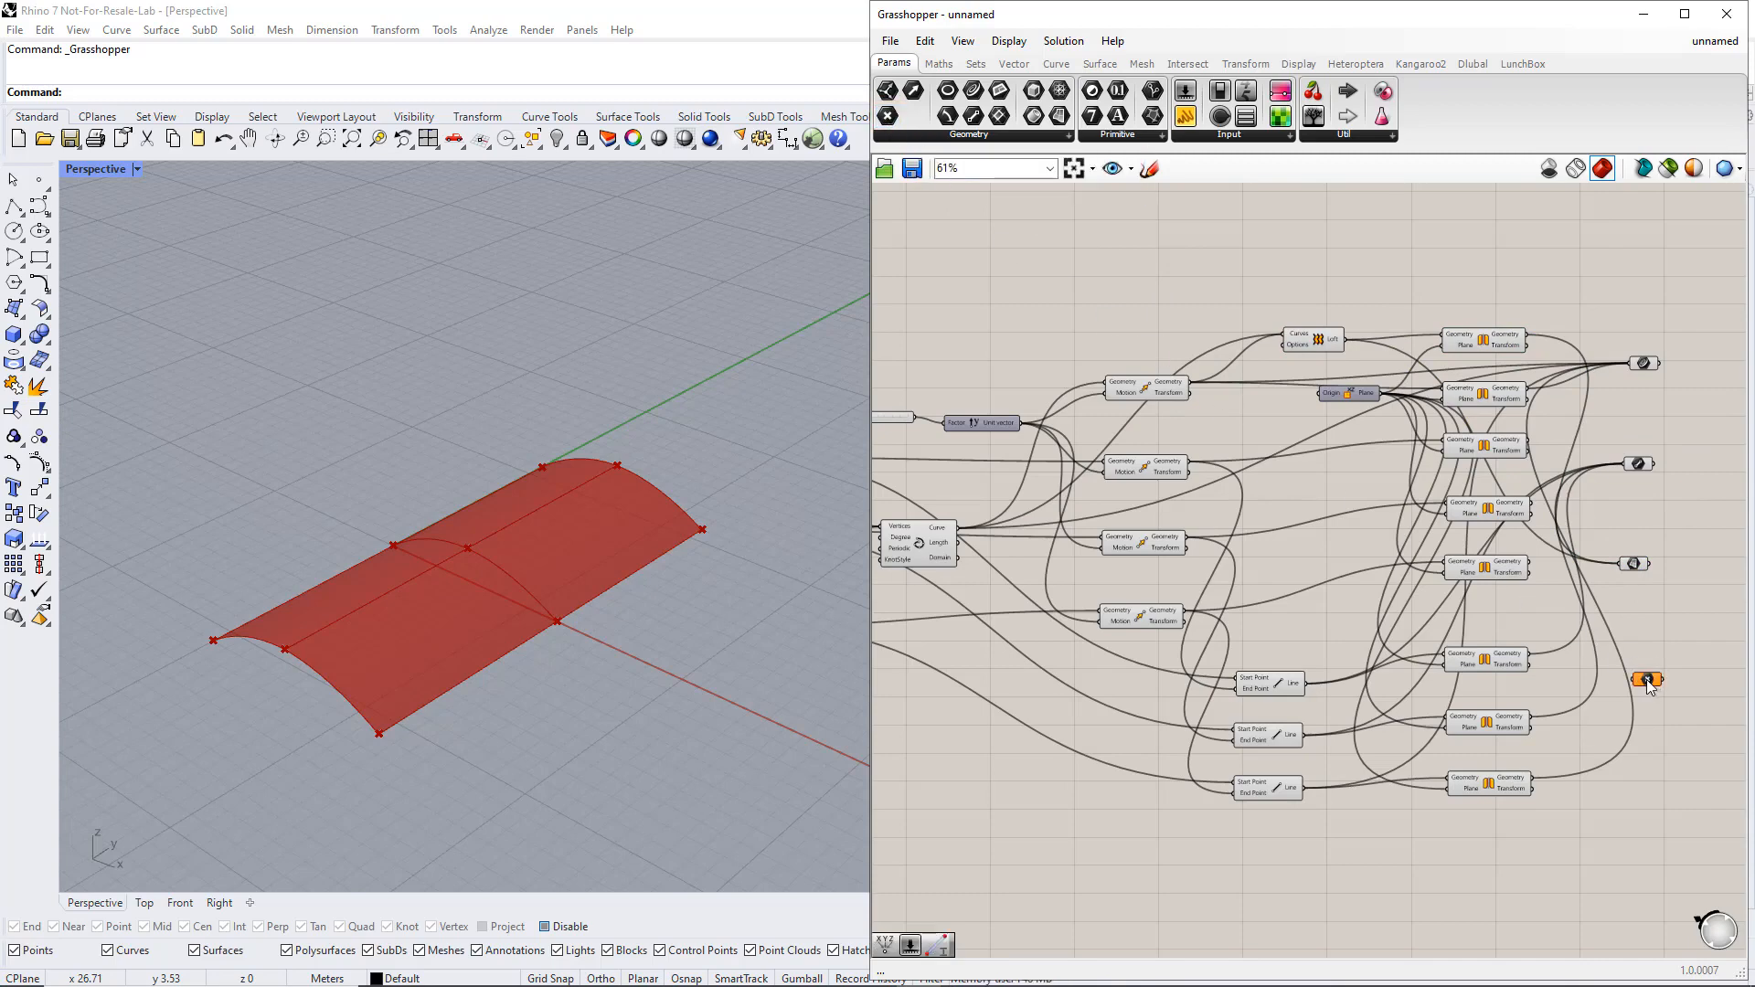
scroll(1650, 686, "down", 1)
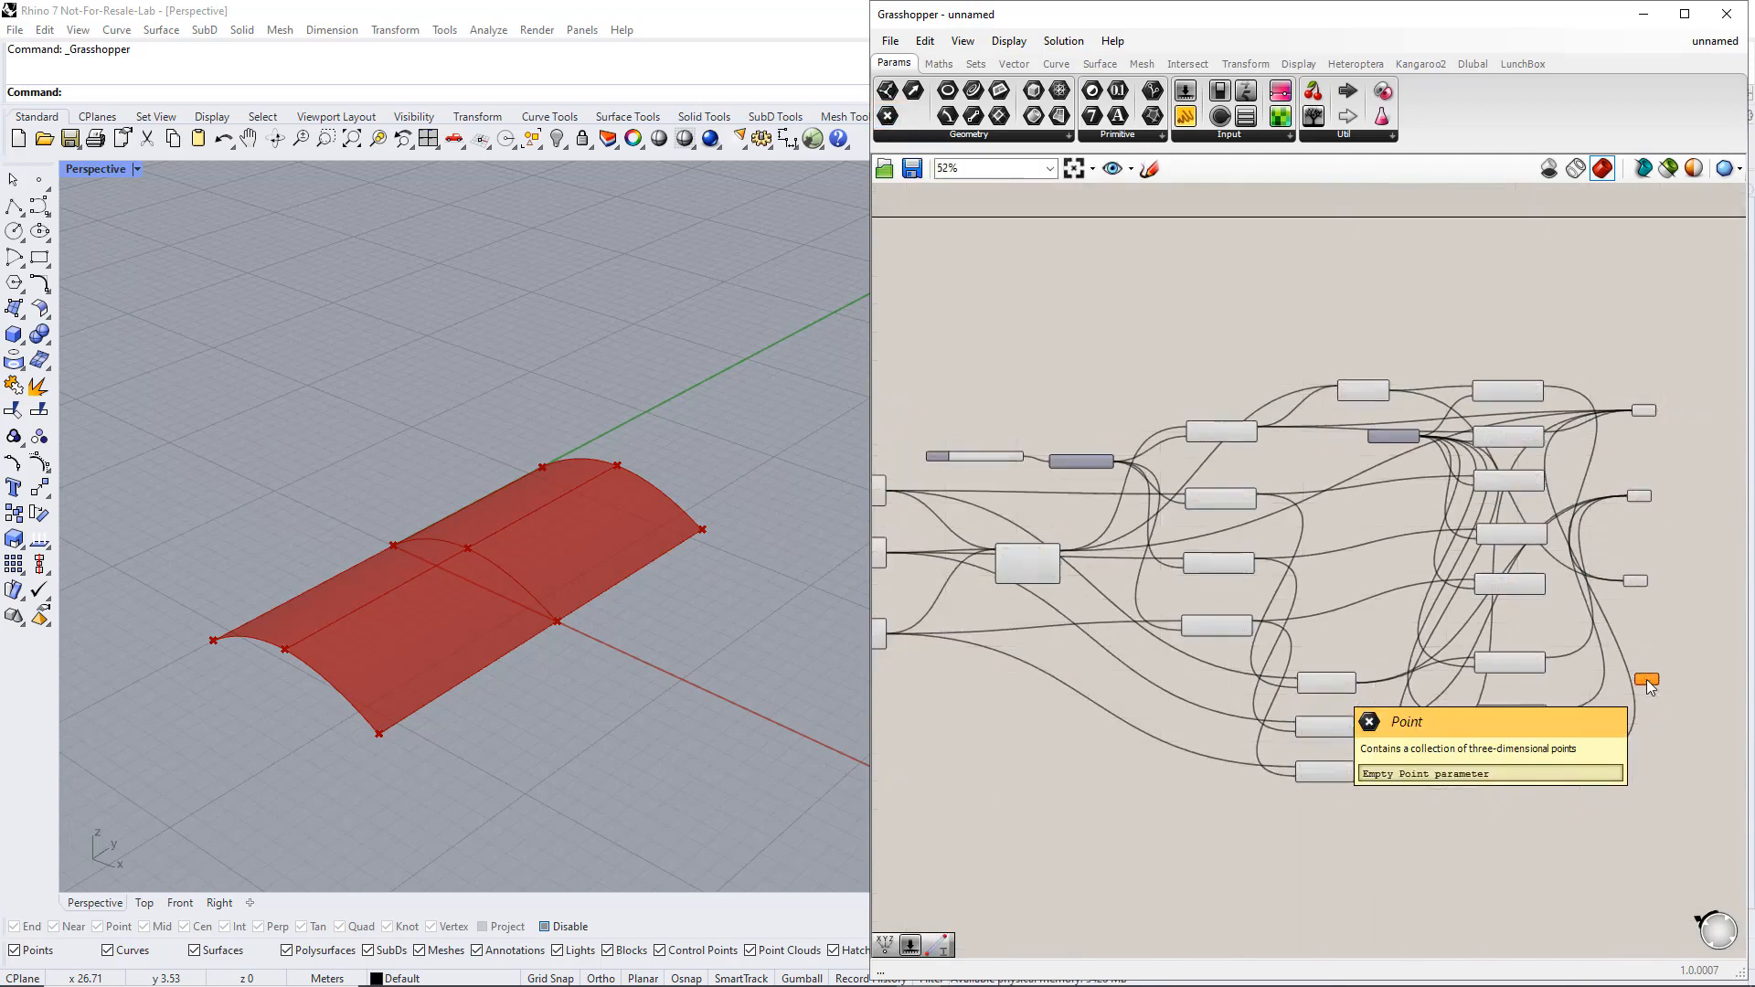
left_click(879, 494)
left_click_drag(883, 492, 1636, 680)
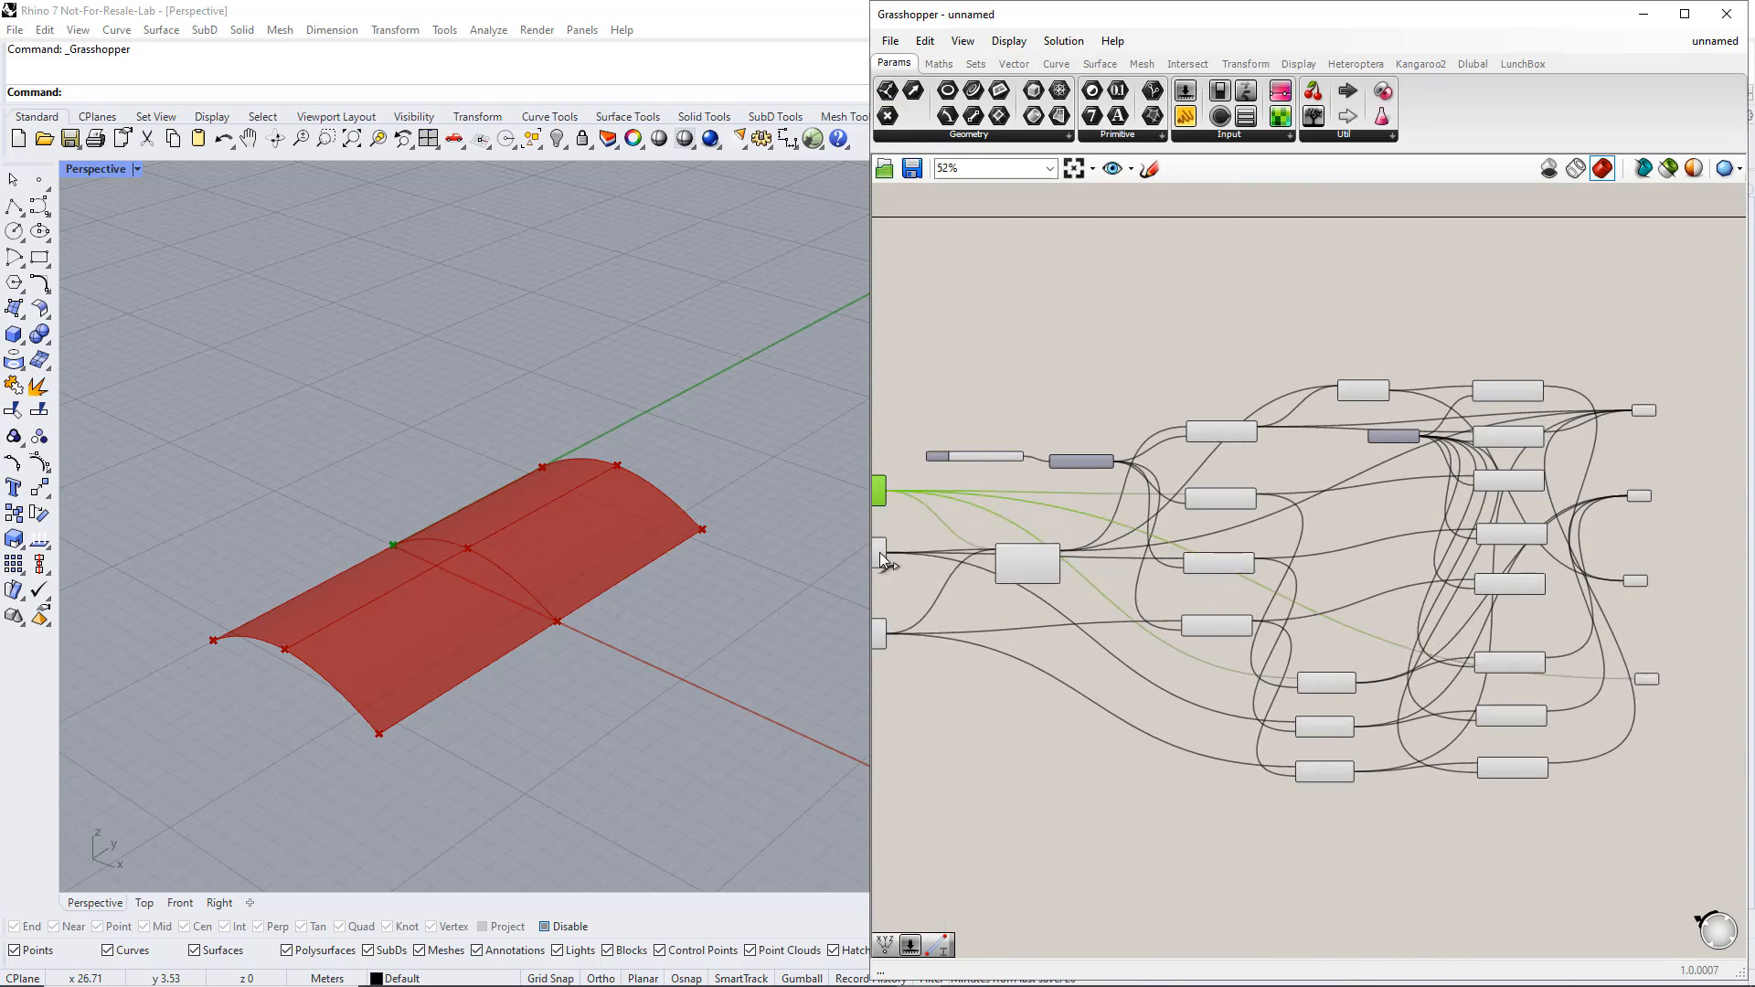
mouse_move(881, 561)
left_click_drag(886, 552, 1598, 680)
left_click(1252, 500)
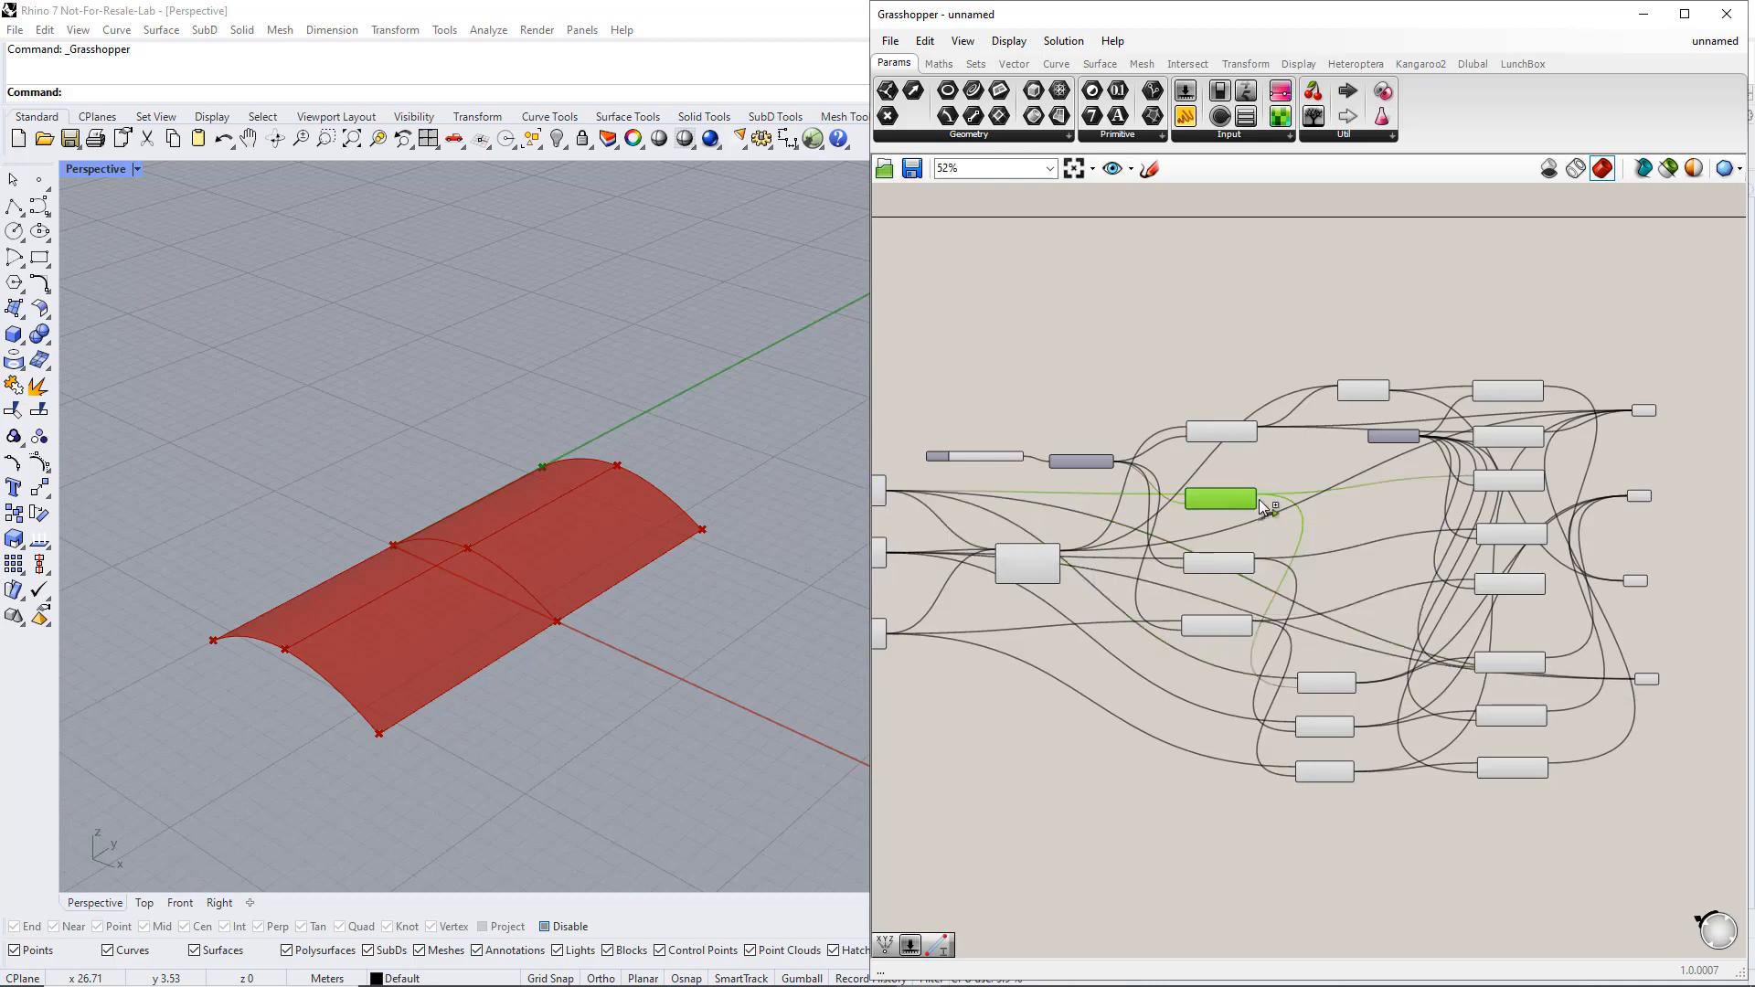
left_click_drag(1257, 500, 1636, 687)
left_click(1236, 563)
left_click_drag(1256, 562, 1627, 678)
Add the mirrored copies of the two moved points to the Point parameter's inputs
scroll(1681, 651, "up", 2)
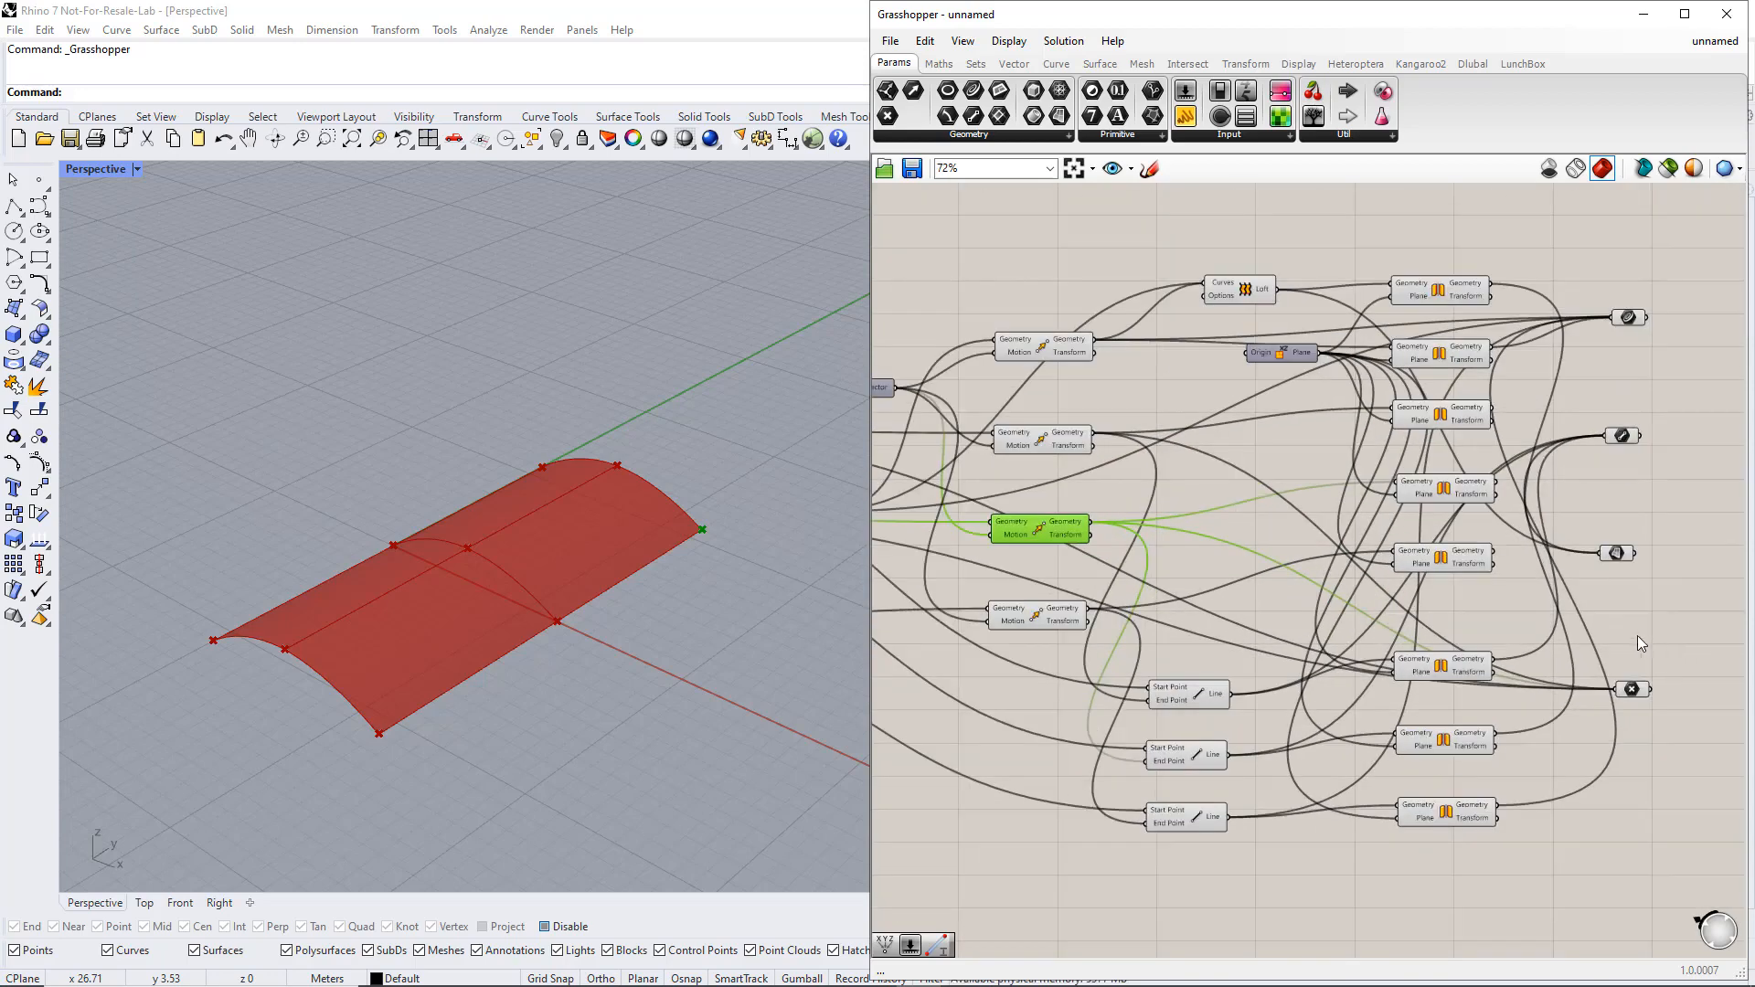
left_click(1460, 422)
left_click_drag(1490, 414, 1612, 692)
left_click(1457, 487)
left_click_drag(1496, 485, 1631, 674, "shift")
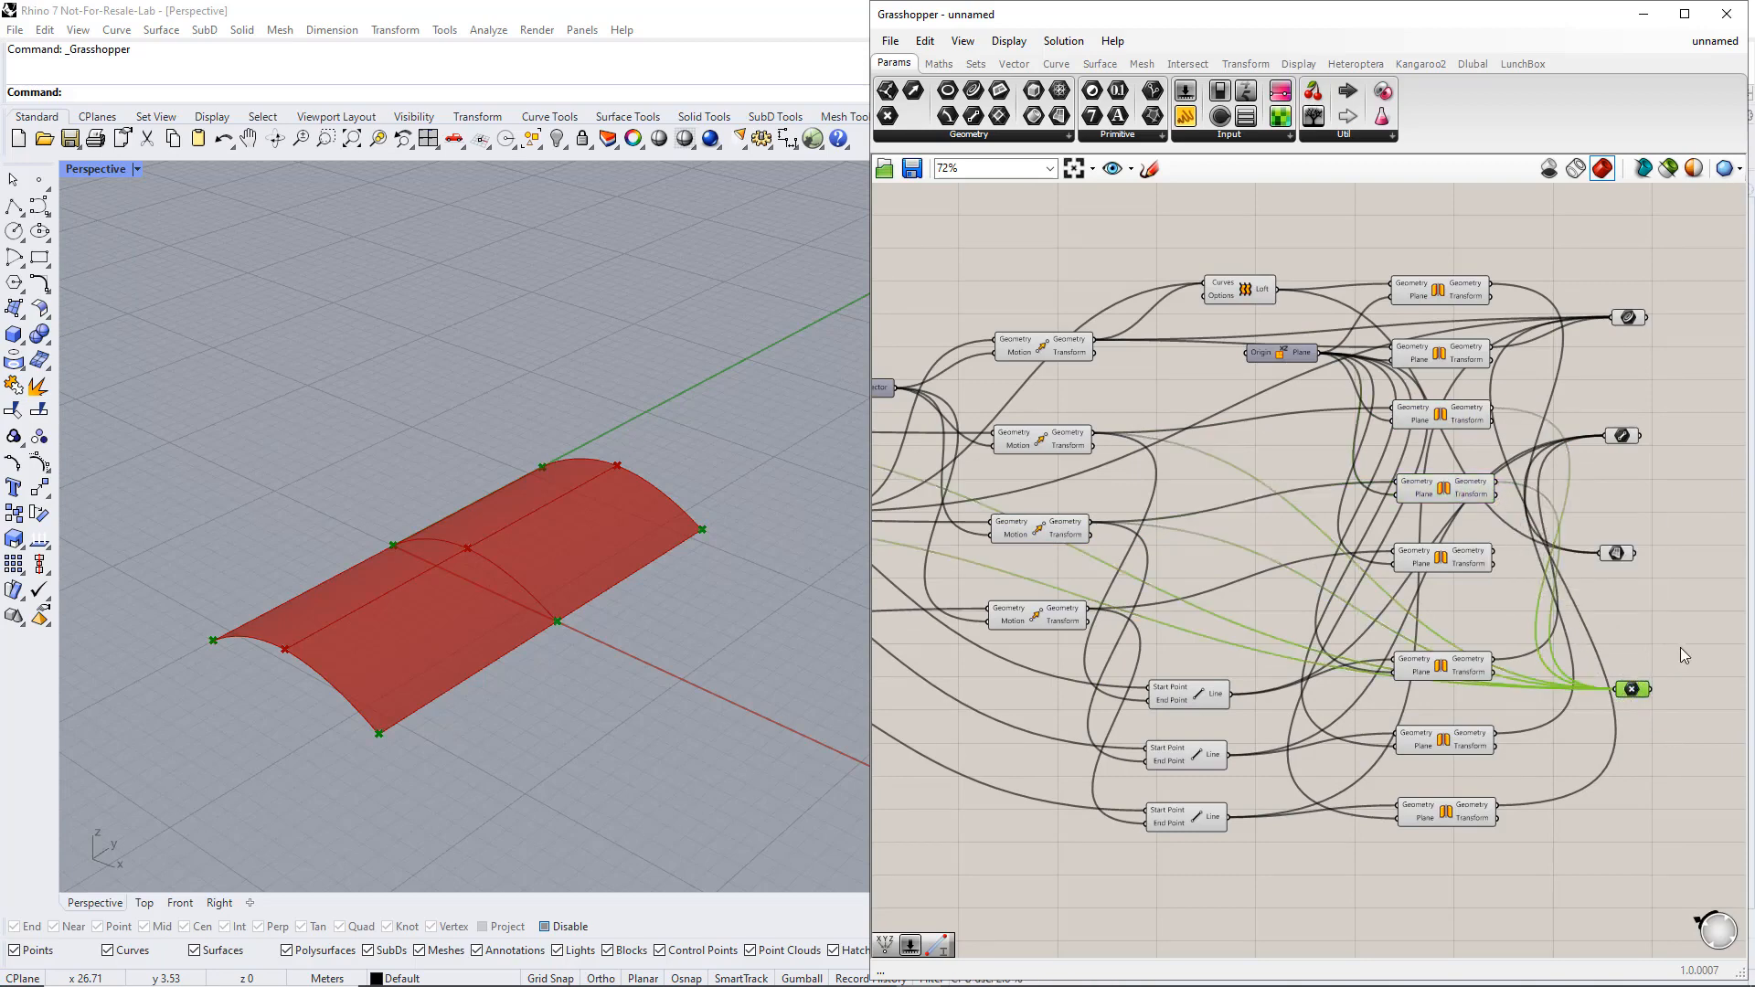
Shift the four output parameters farther from the Mirror components and align the Point parameter with the other three
right_click_drag(1680, 647, 1478, 665)
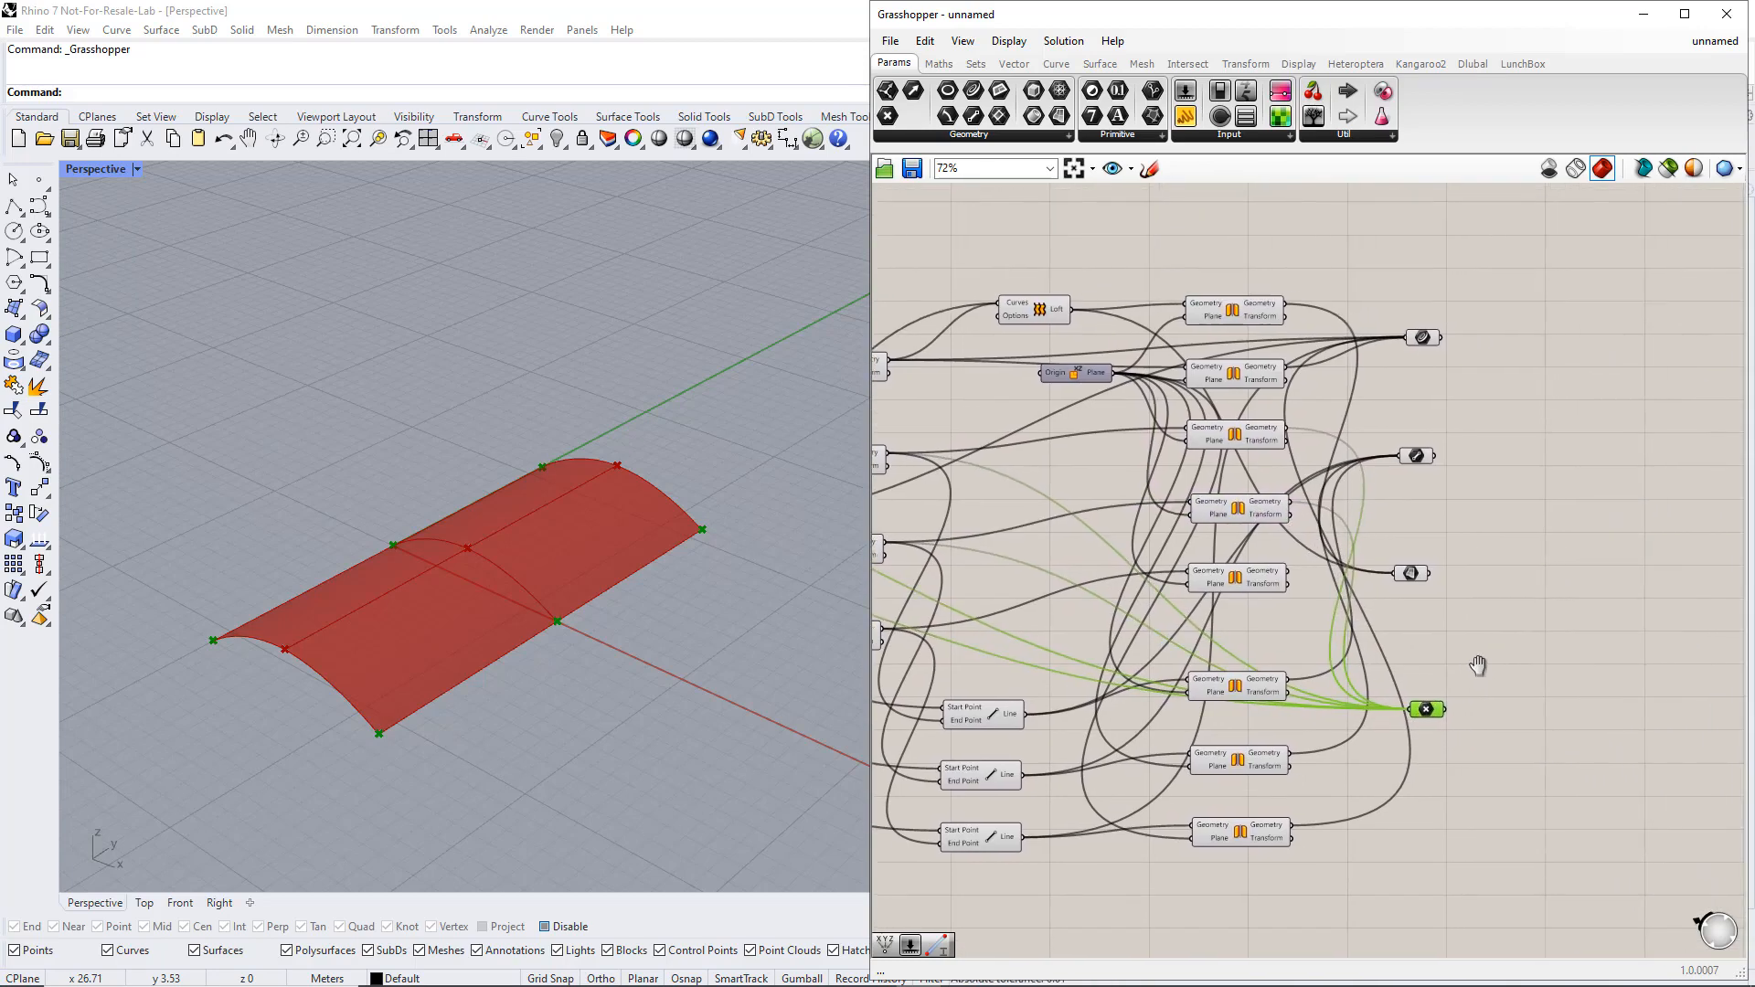
left_click(1561, 497)
left_click_drag(1489, 732, 1394, 335)
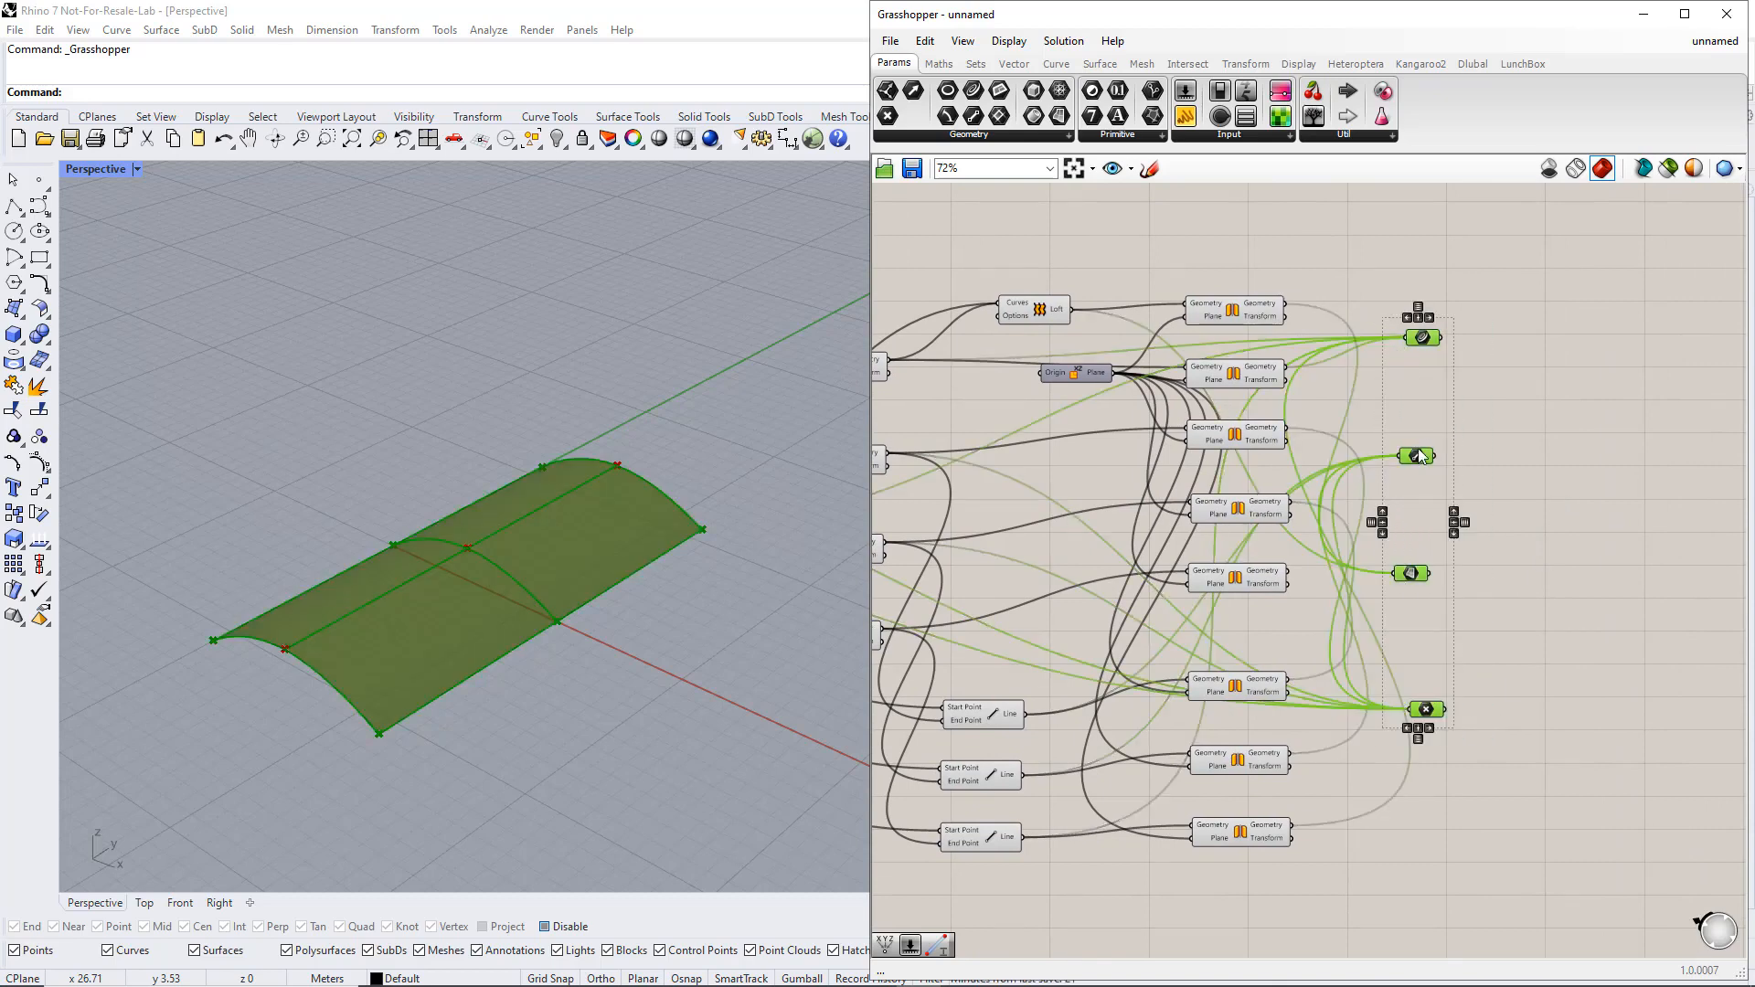
left_click_drag(1420, 456, 1490, 468)
left_click(1502, 689)
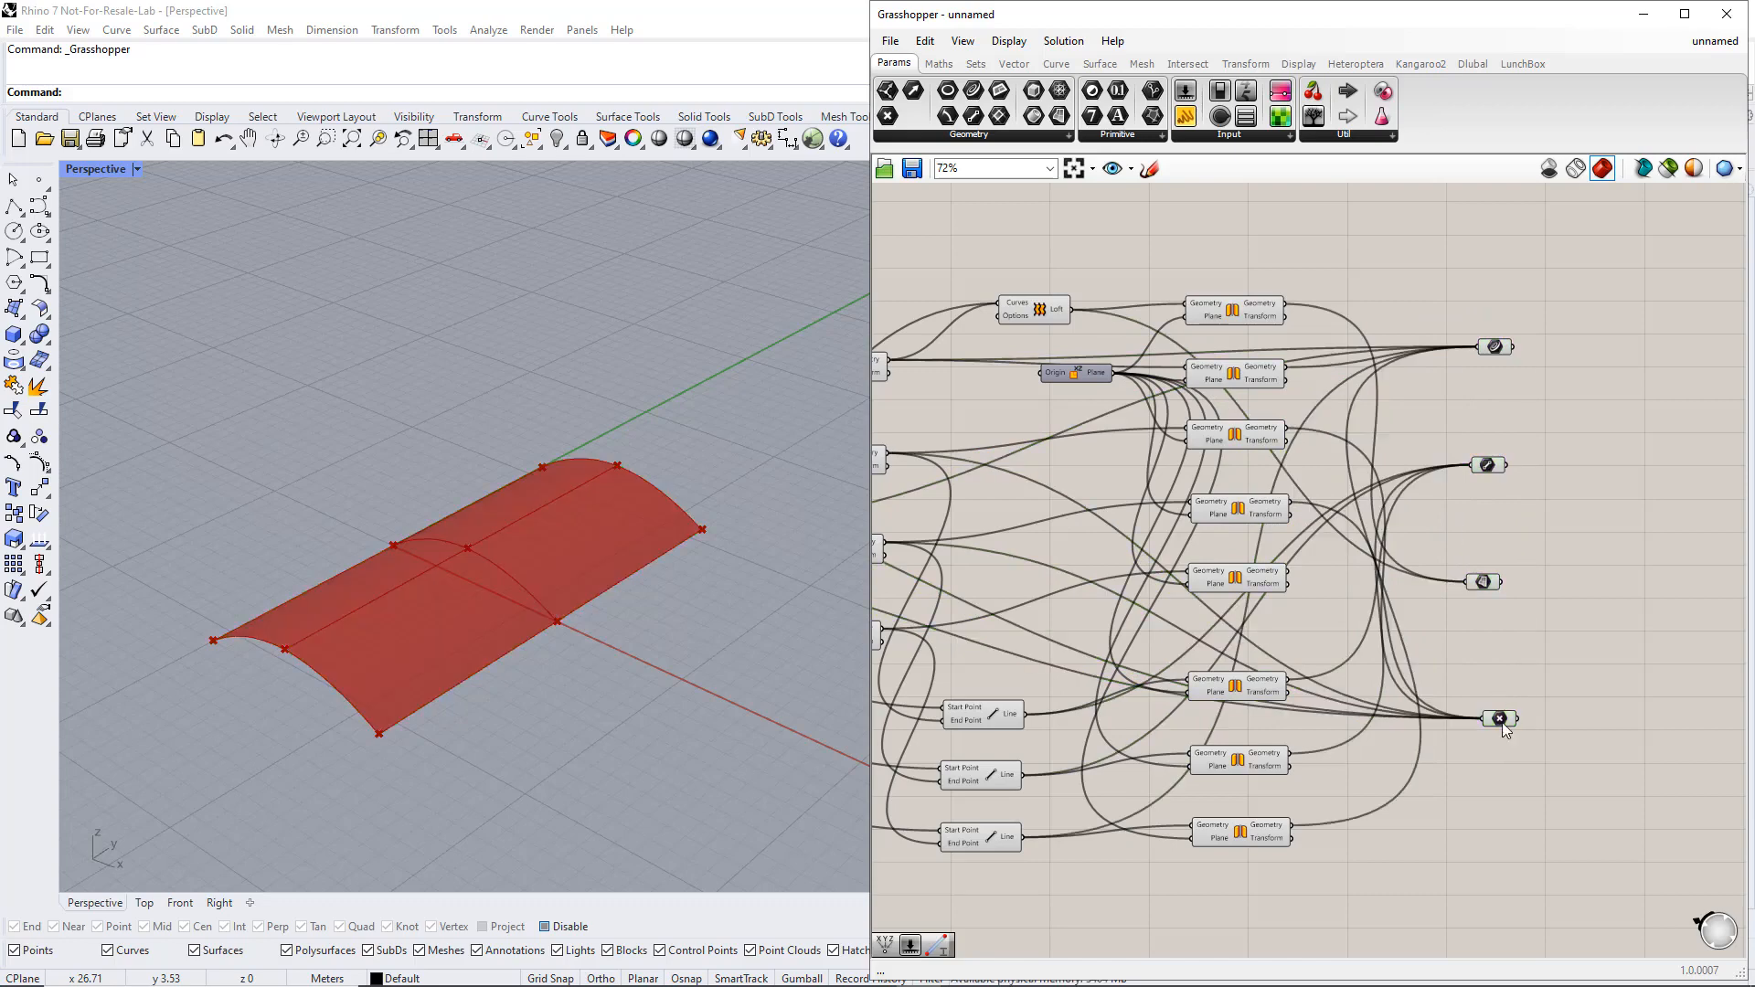
left_click_drag(1502, 722, 1480, 725)
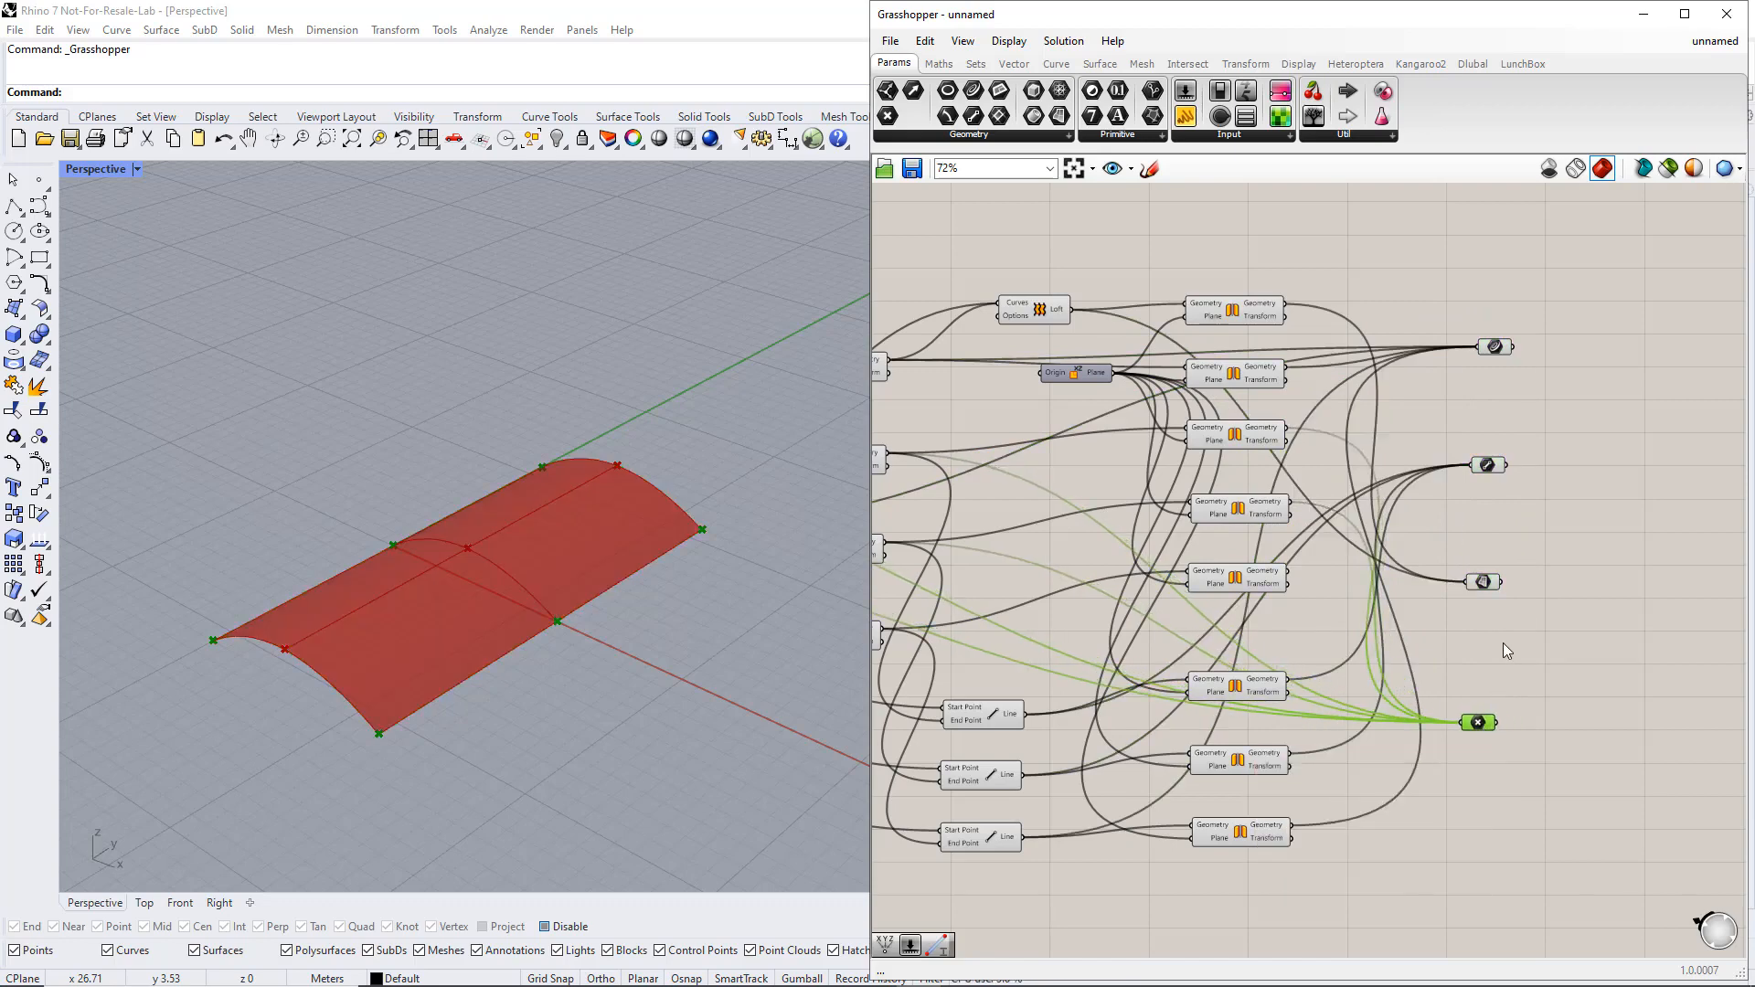
left_click(1502, 644)
Hide the preview of all eight Mirror components
right_click_drag(1503, 644, 1602, 615)
left_click_drag(1389, 851, 1271, 259)
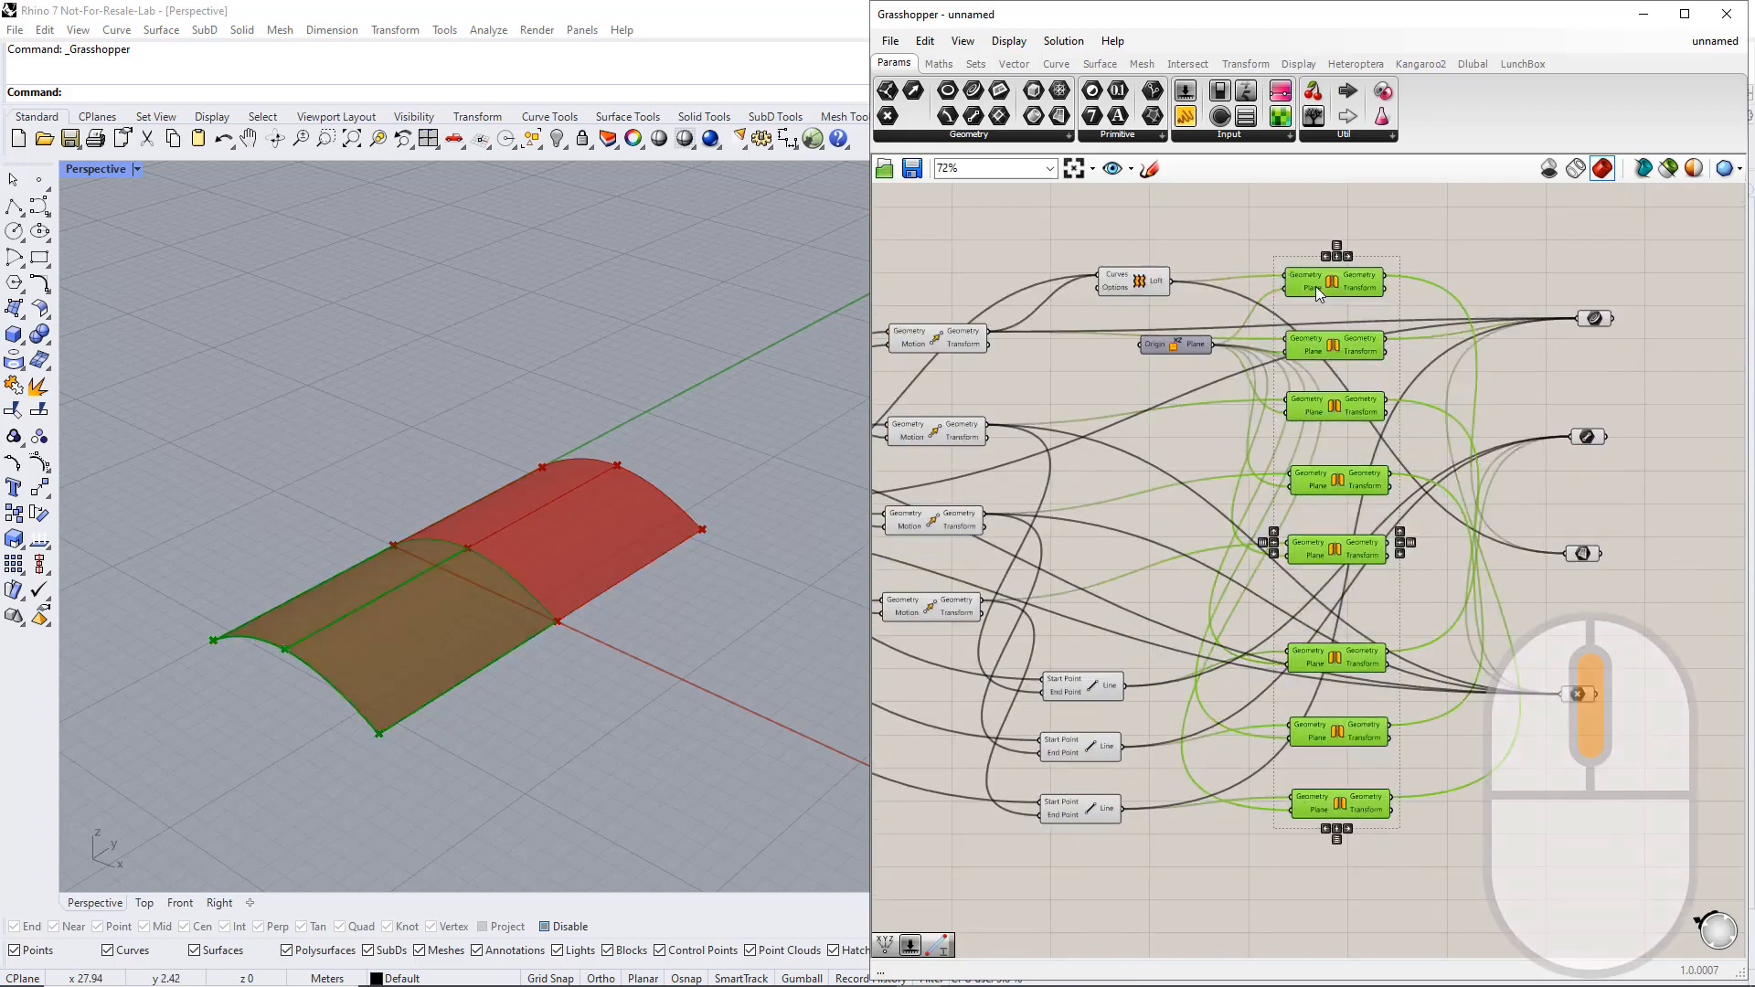
middle_click(1316, 288)
left_click(1294, 340)
left_click(1066, 637)
Hide the preview of the four Move components and the three Line components
right_click_drag(1088, 585, 1300, 545)
scroll(1300, 545, "up", 1)
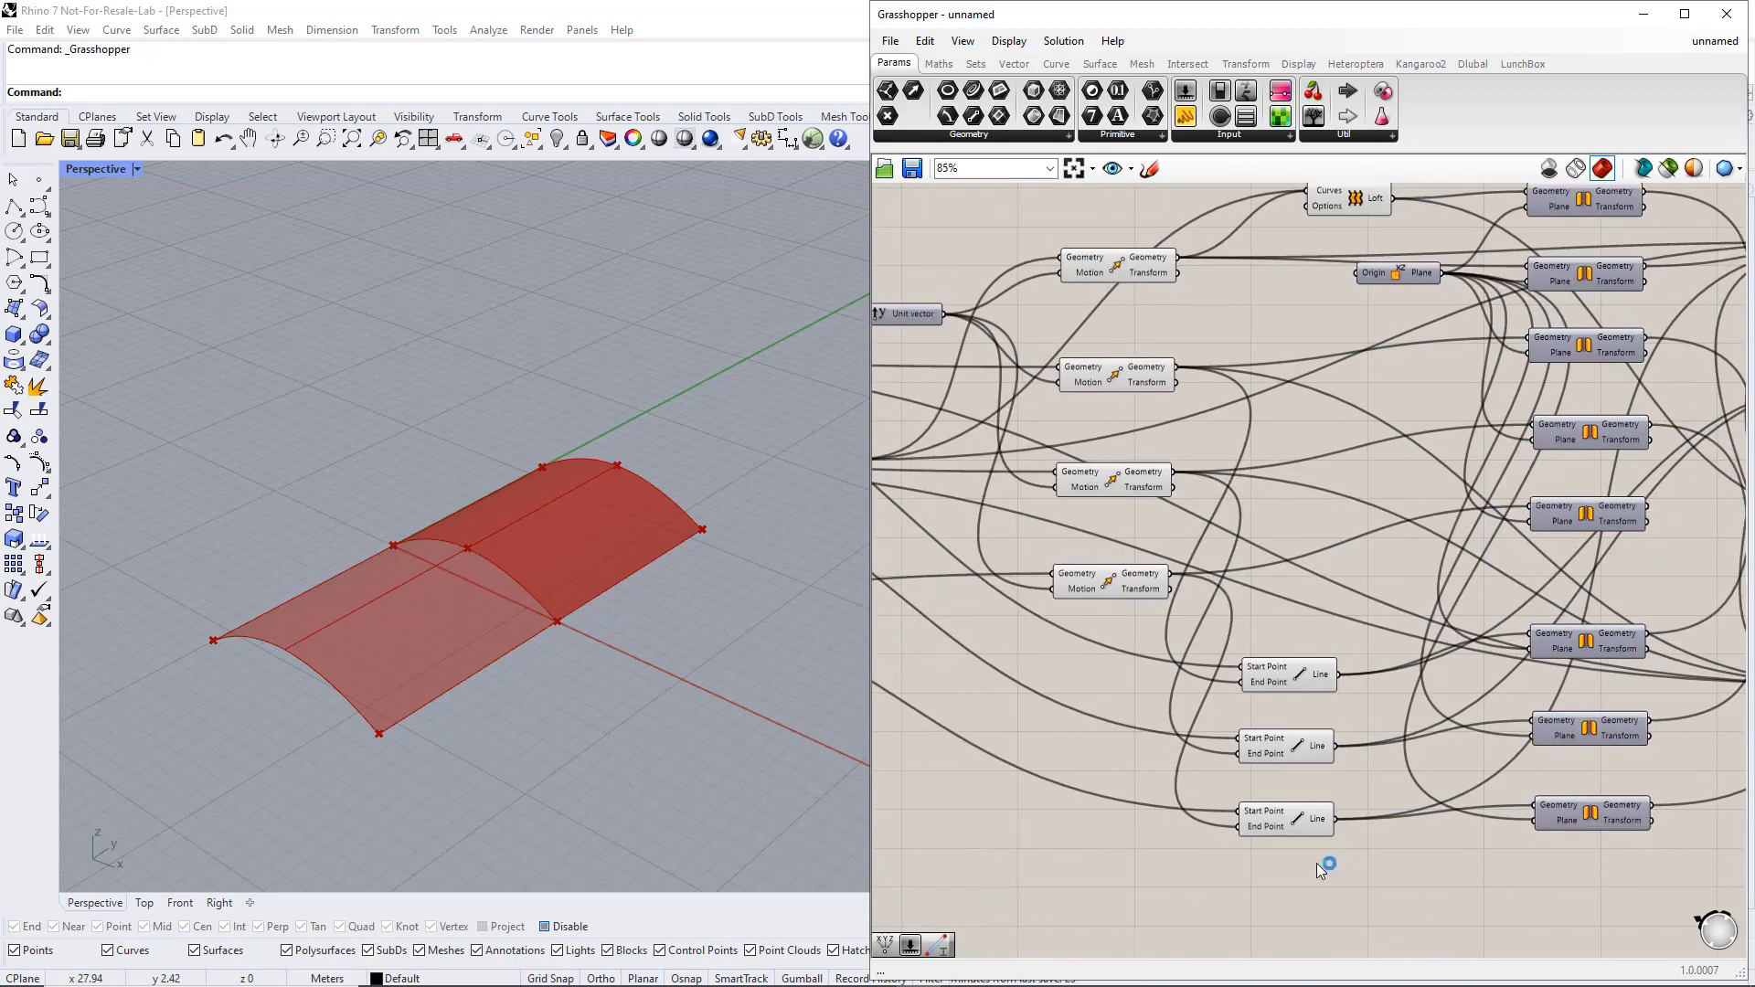
left_click_drag(1307, 876, 1031, 255)
middle_click(1226, 326)
scroll(1227, 362, "up", 1)
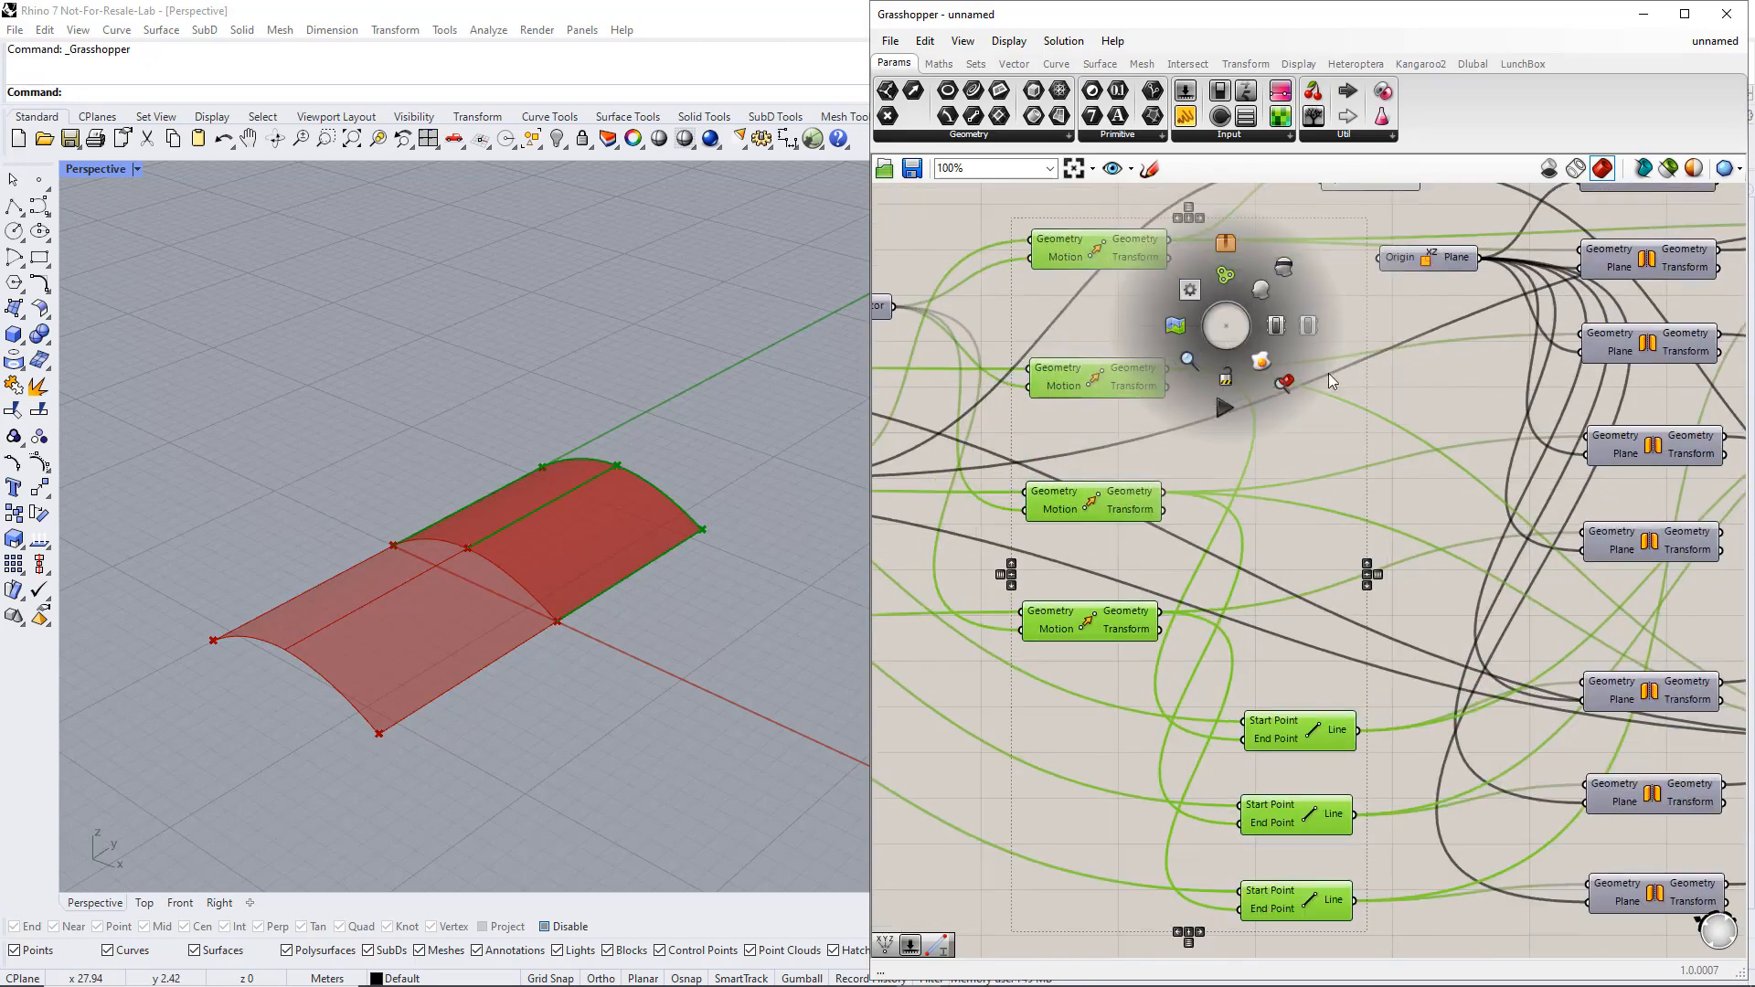
left_click(1285, 267)
scroll(1321, 364, "down", 2)
Hide the preview of the Loft component
left_click(1324, 364)
right_click_drag(1323, 364, 1280, 427)
left_click(1307, 289)
middle_click(1307, 289)
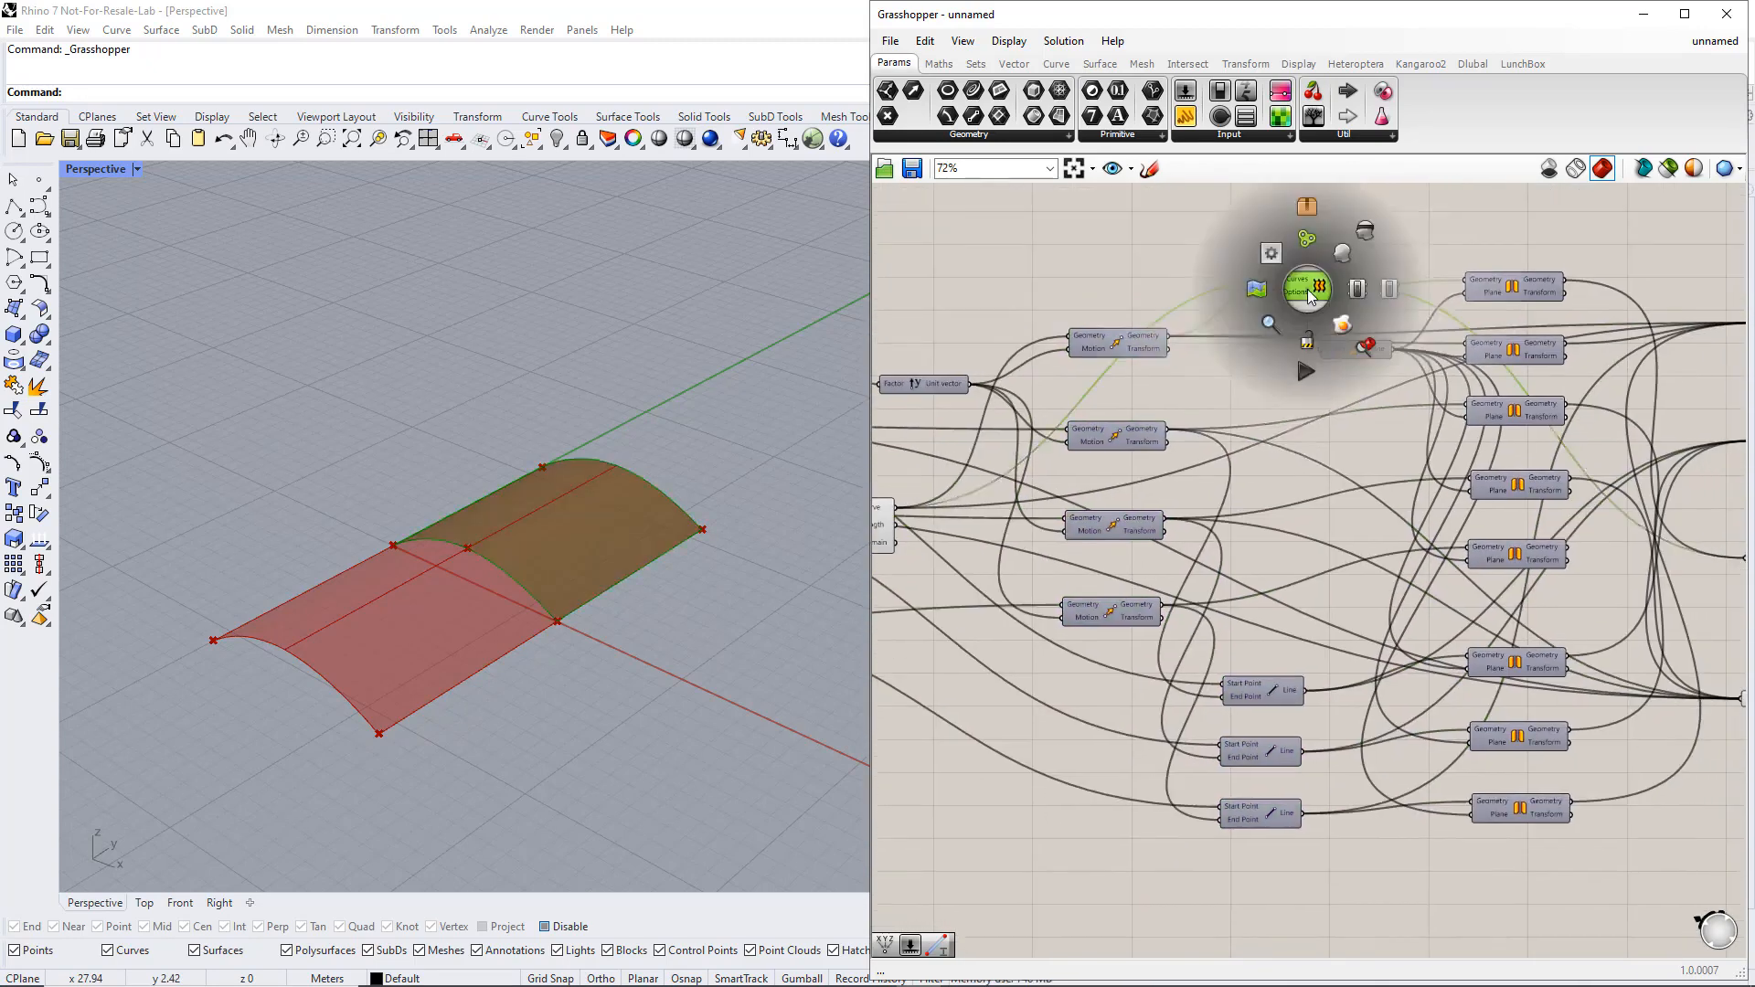
scroll(1307, 289, "up", 1)
left_click(1362, 232)
Hide the preview of the three Construct Point components and the interpolated curve component
scroll(1300, 393, "down", 2)
scroll(1051, 658, "down", 1)
right_click_drag(993, 727, 1246, 673)
scroll(1099, 645, "up", 1)
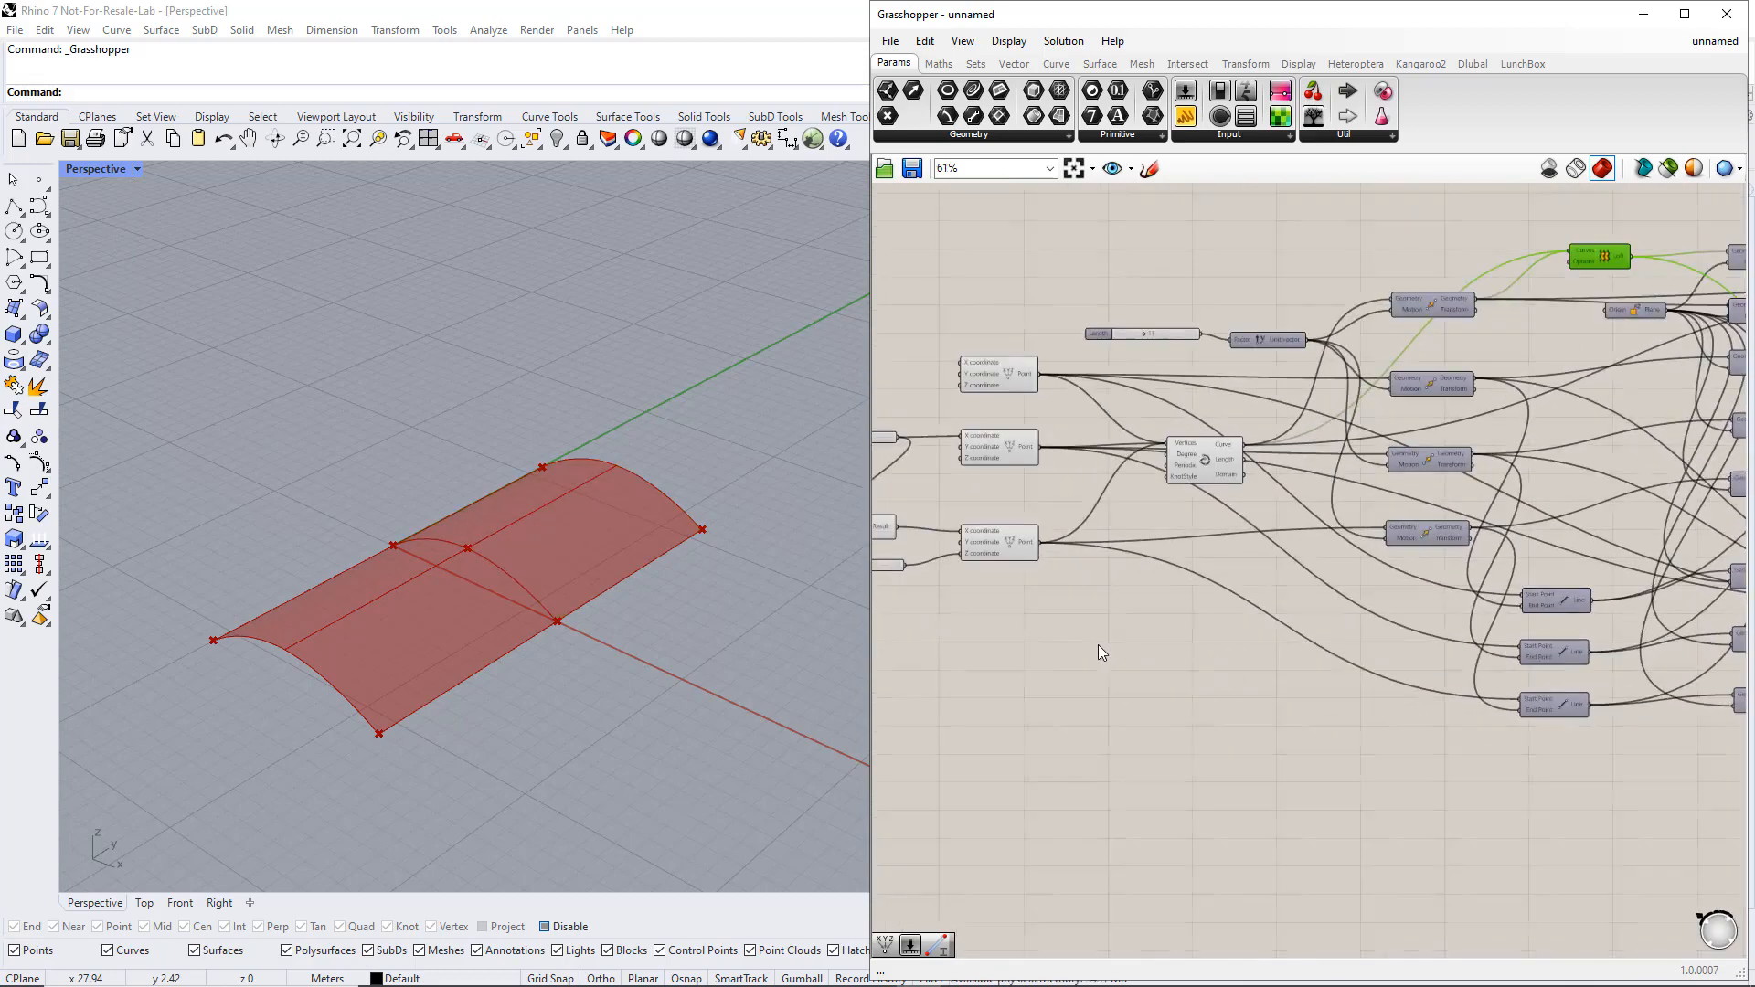
right_click_drag(1098, 644, 1293, 654)
left_click(1390, 458)
left_click(1188, 384, "shift")
left_click(1188, 457, "shift")
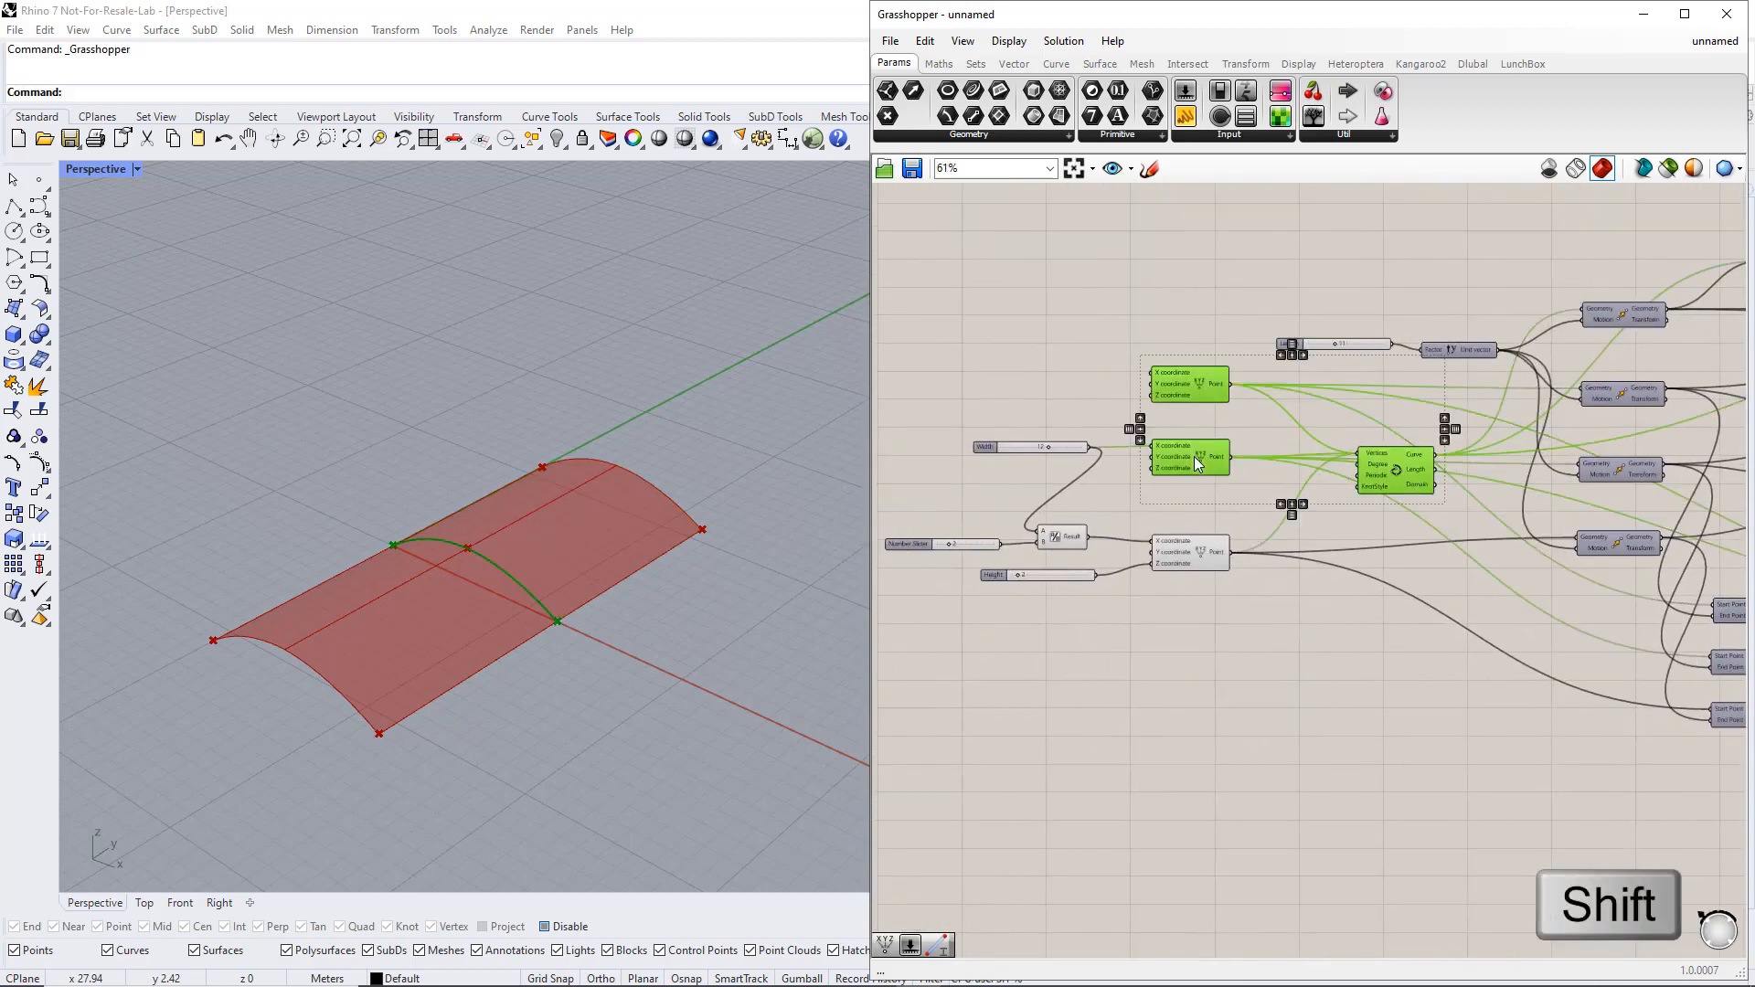
left_click(1185, 560, "shift")
middle_click(1183, 556)
scroll(1183, 557, "up", 2)
left_click(1241, 499)
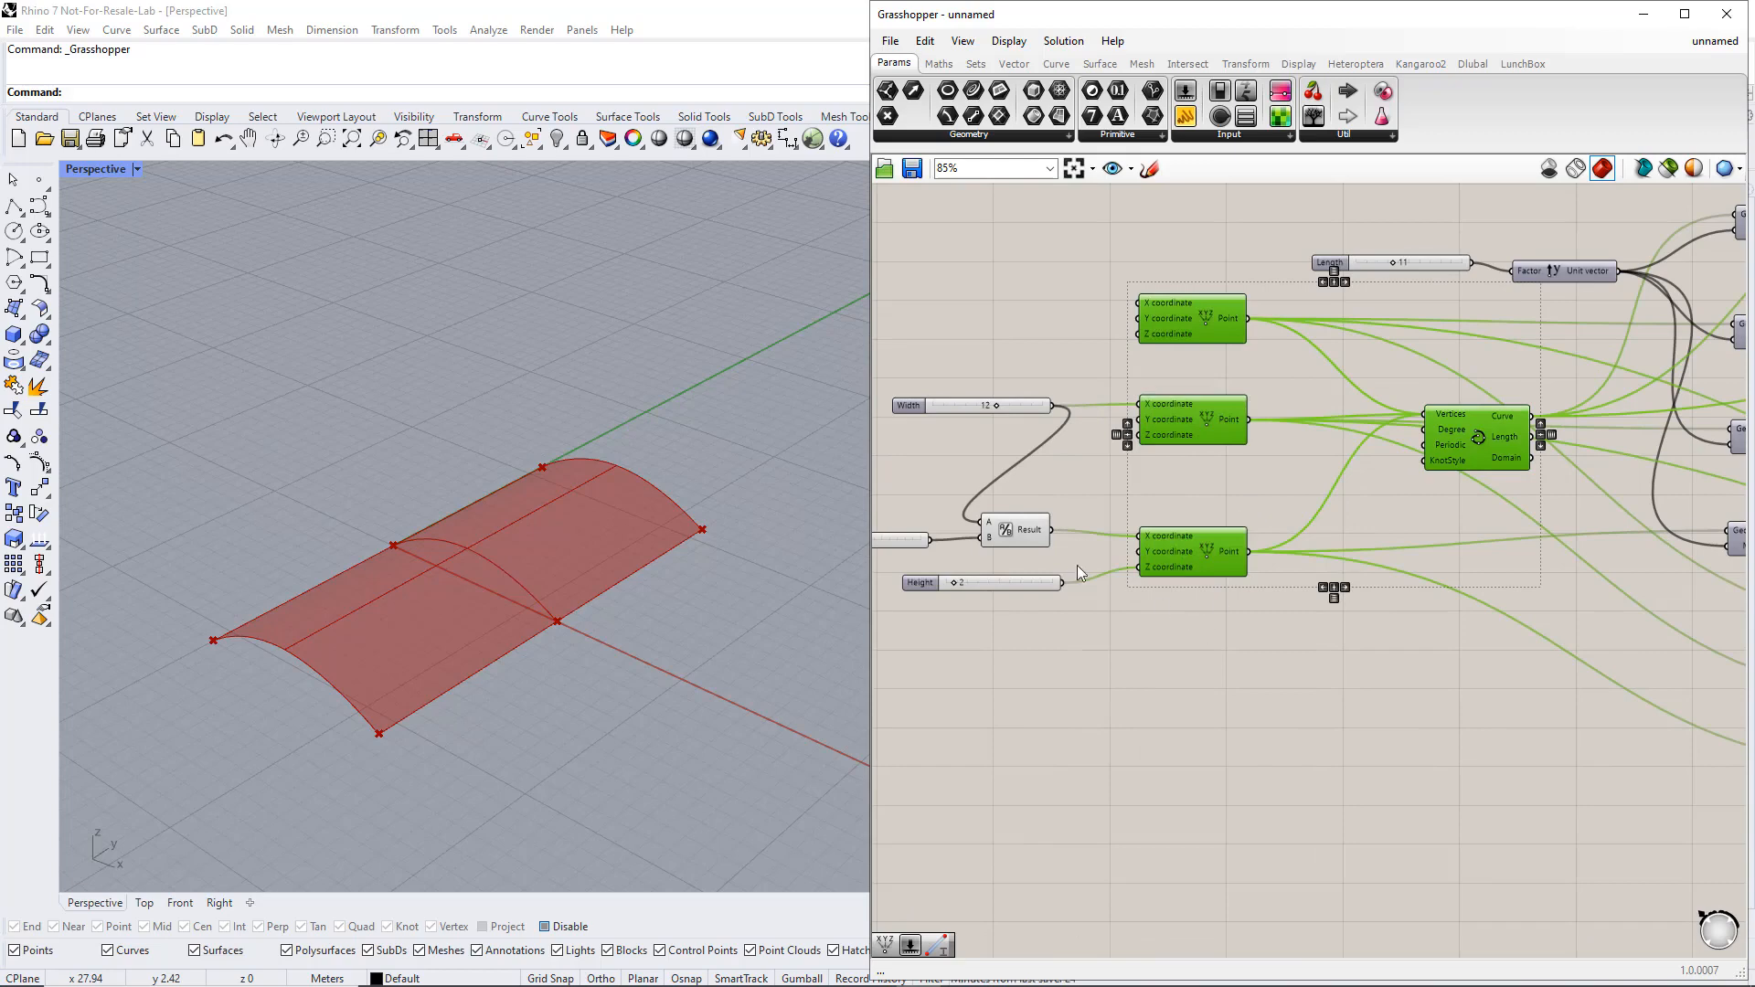
Put the Curve parameter in a group named Beams, coloured light red with a hue of 360°
scroll(1174, 606, "down", 4)
right_click_drag(1276, 684, 756, 682)
left_click(1380, 483)
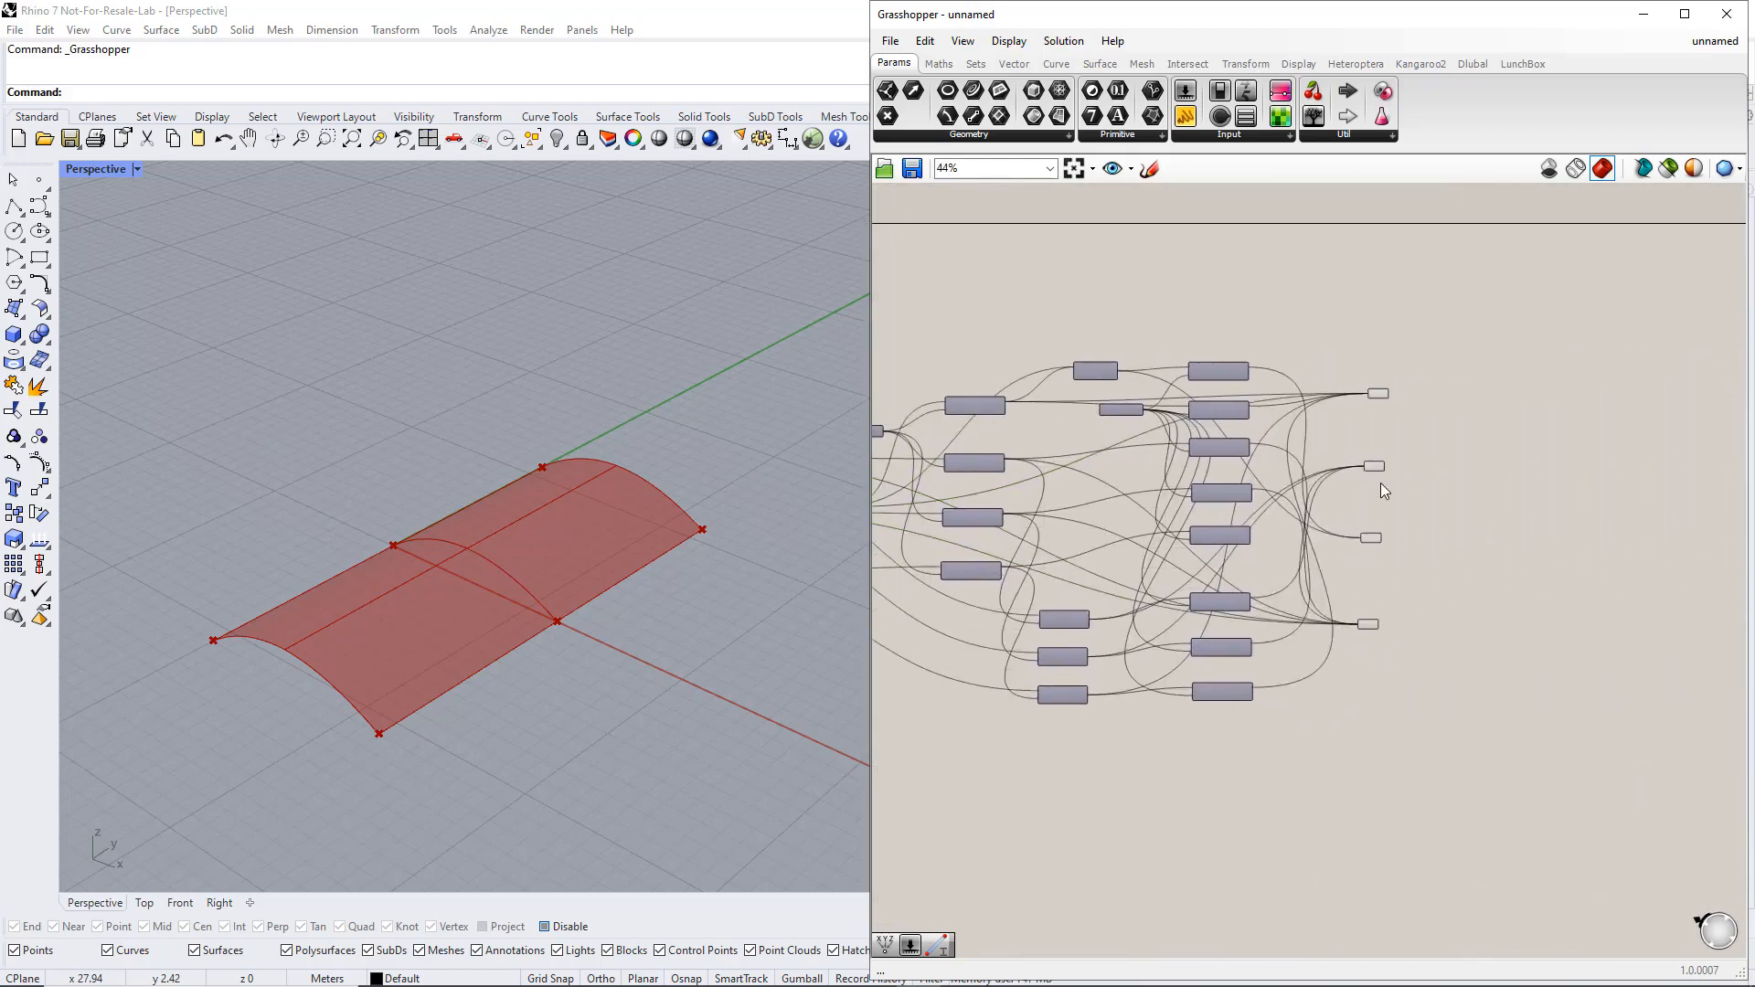
scroll(1473, 518, "up", 6)
left_click_drag(1226, 261, 1338, 359)
key("ctrl+g")
right_click(1317, 333)
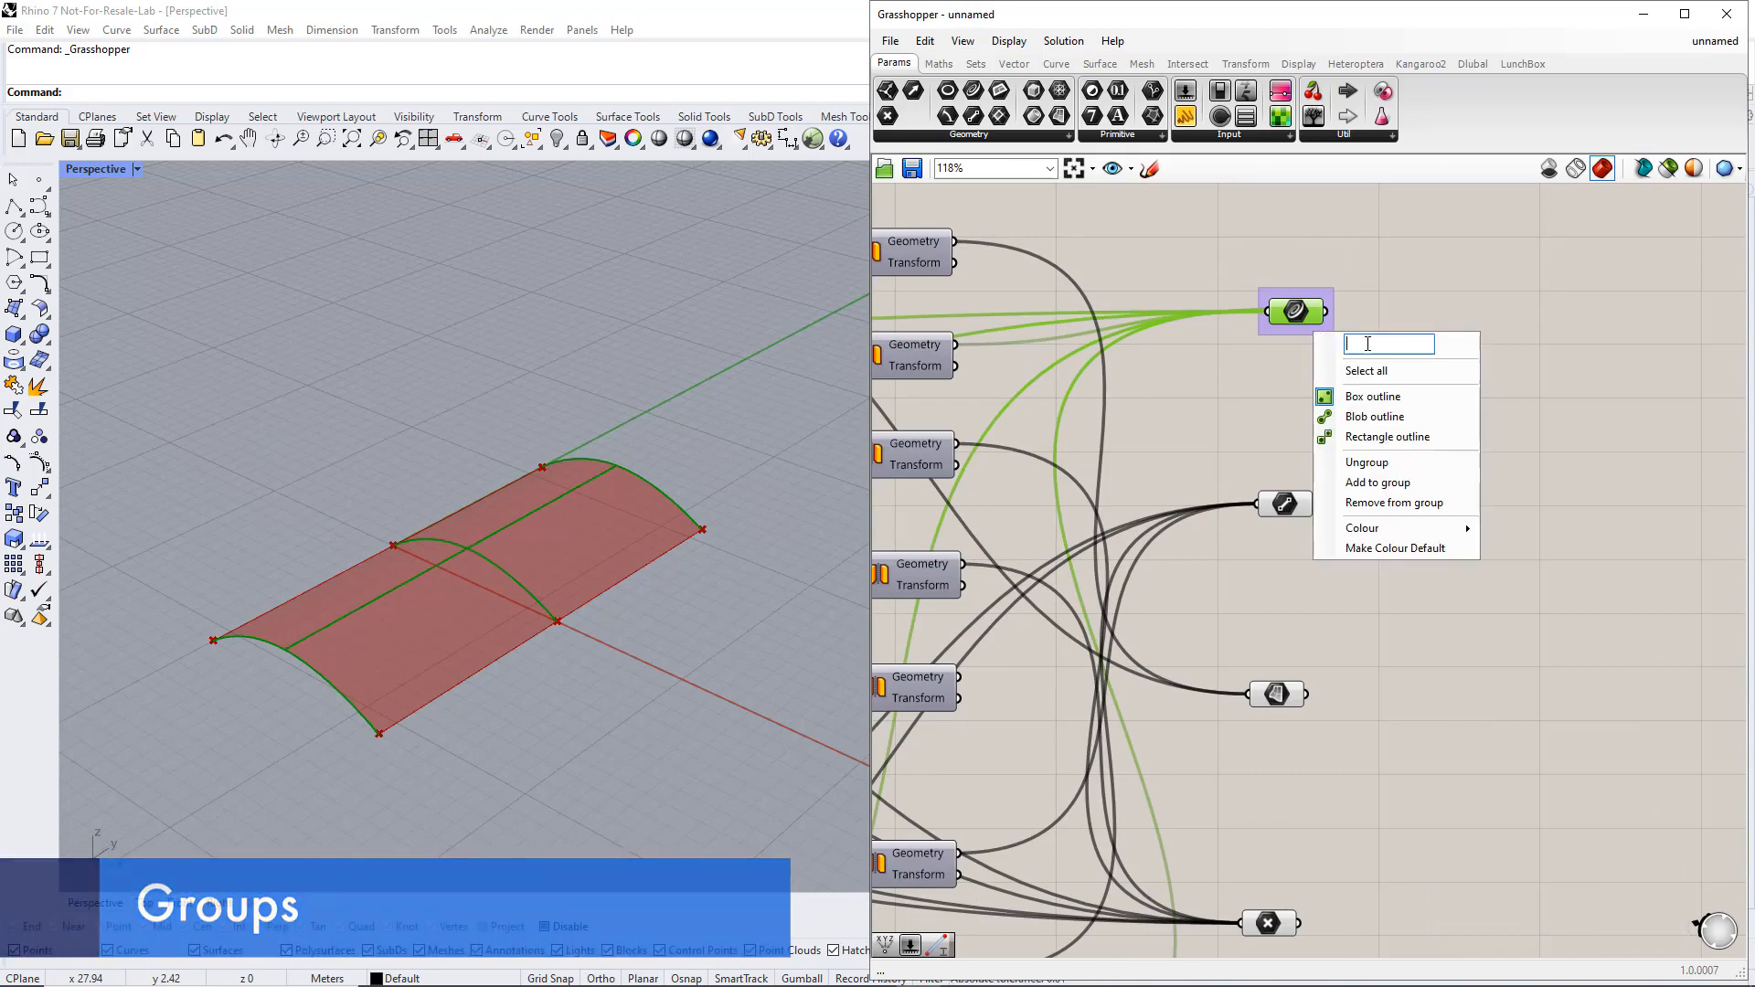
type("Beams")
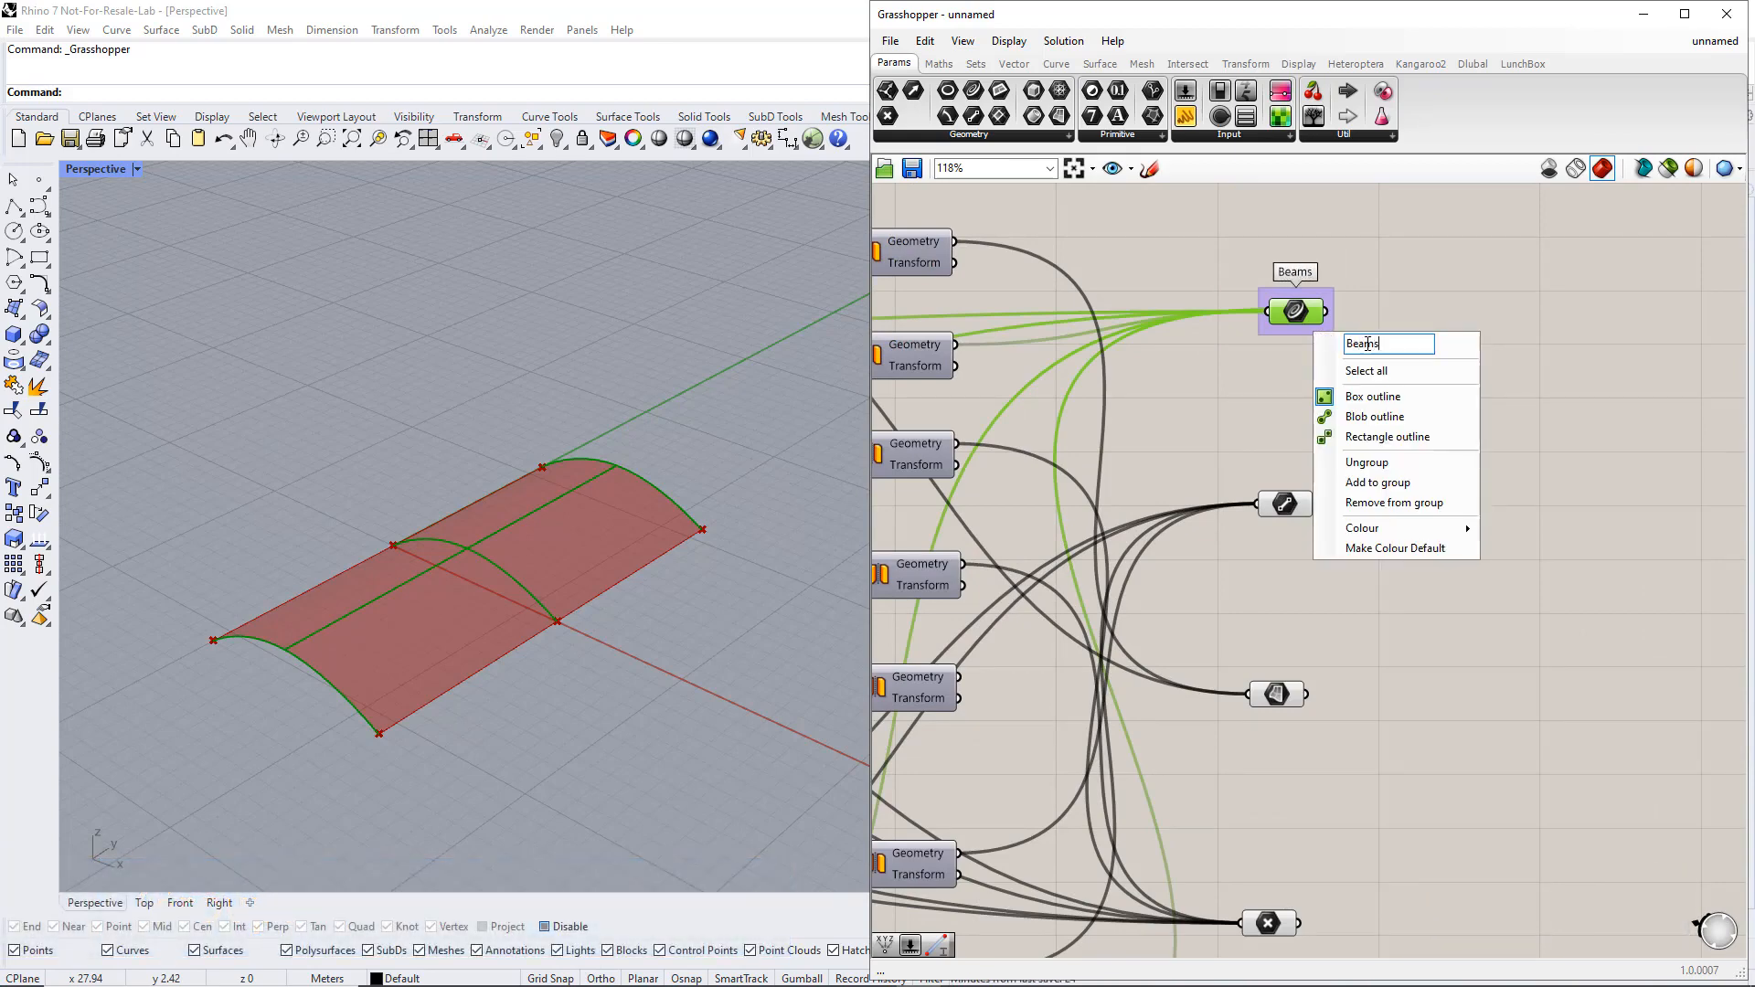
mouse_move(1444, 528)
left_click_drag(1627, 712, 1670, 715)
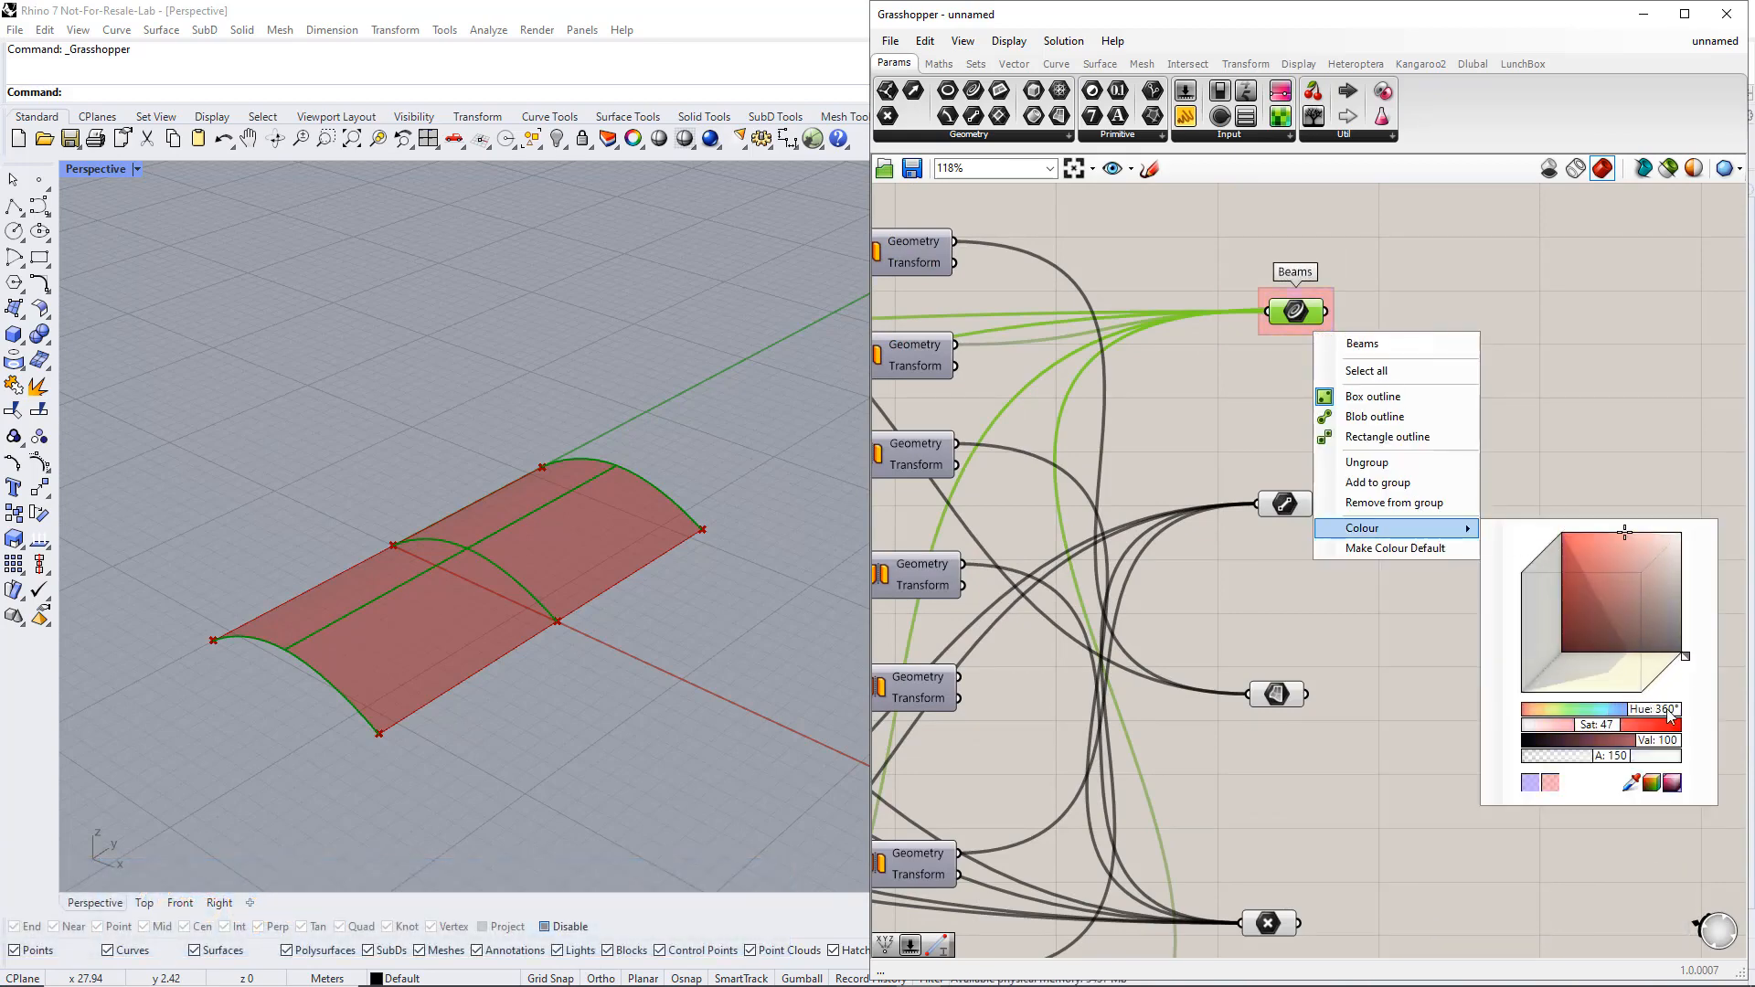
left_click(1445, 697)
Put the Line parameter in a group named Cables, coloured turquoise
left_click_drag(1235, 464, 1346, 539)
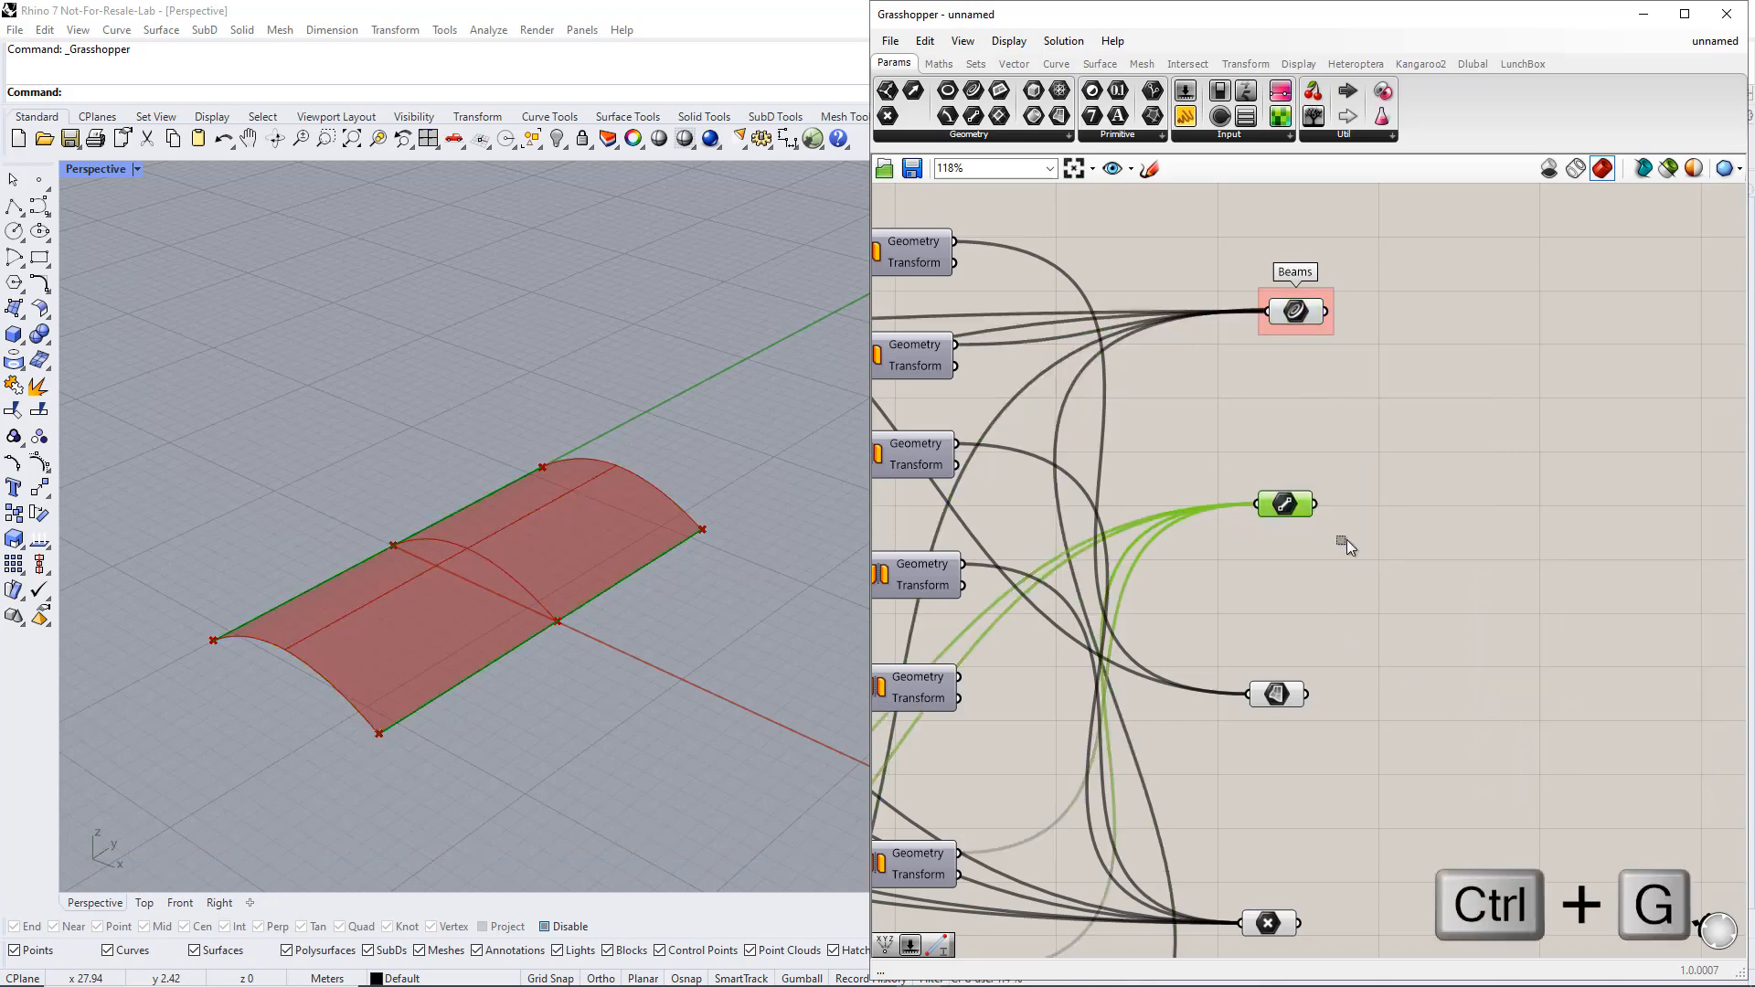
key("ctrl+g")
right_click(1307, 528)
type("C")
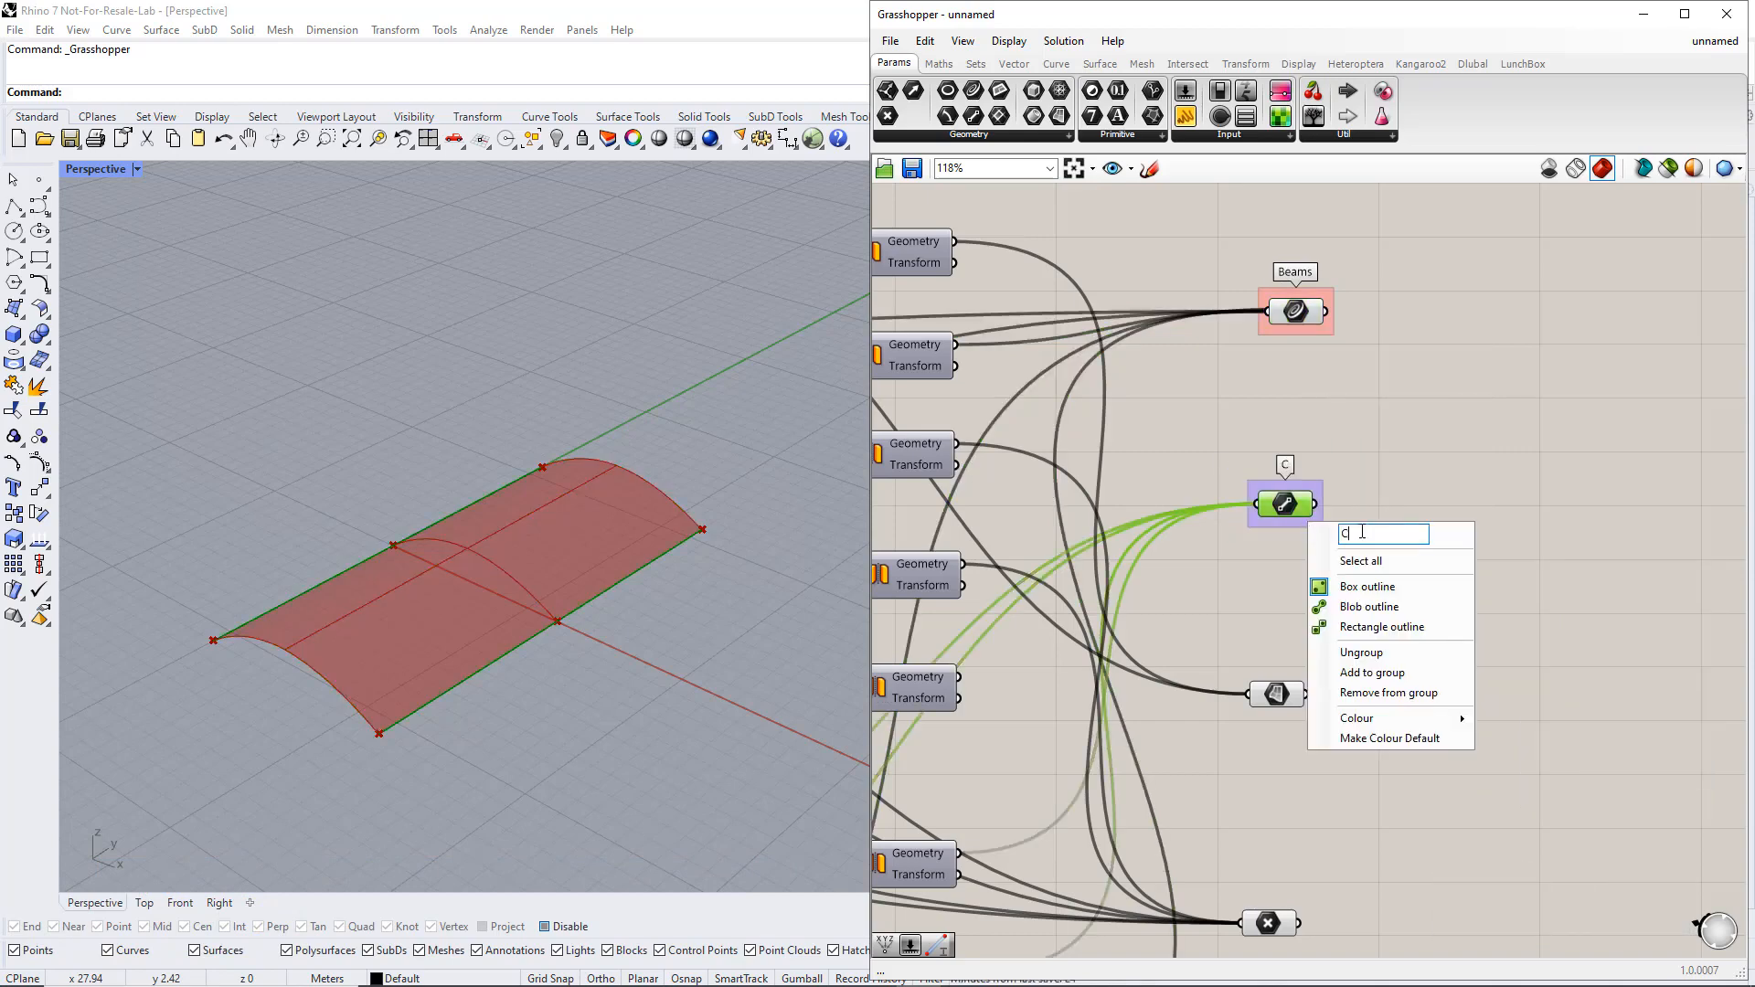
type("ables")
mouse_move(1386, 717)
left_click(1587, 889)
left_click(1544, 643)
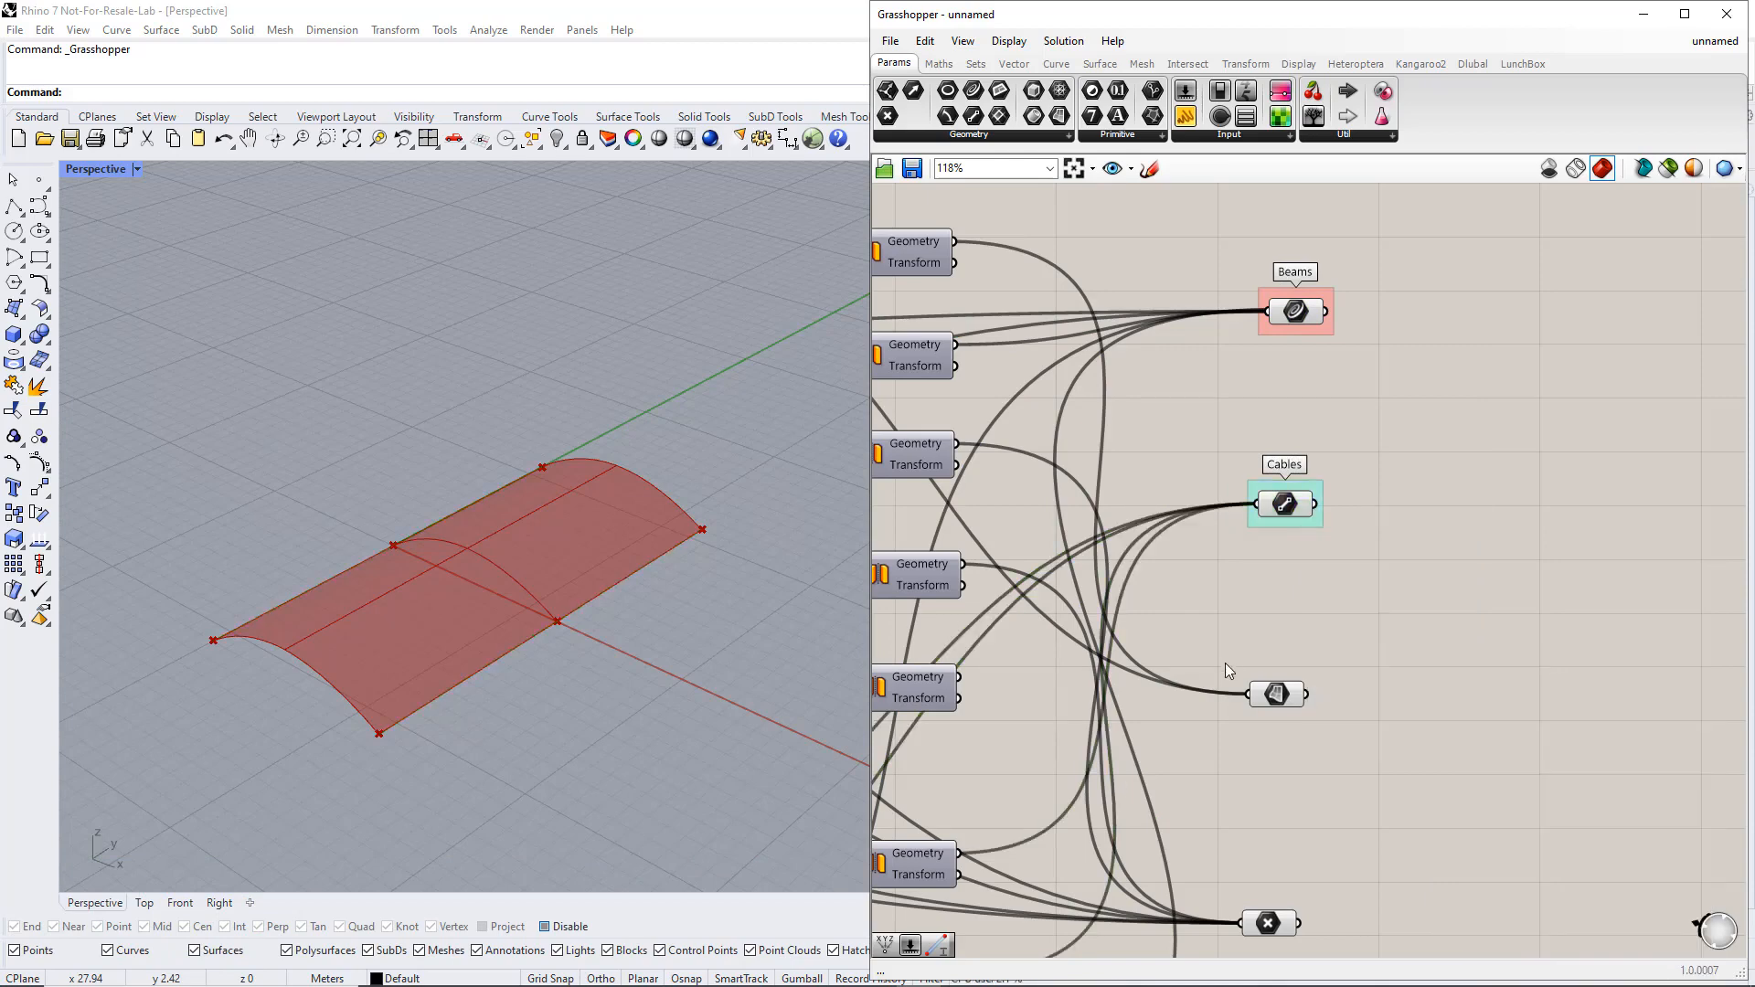
Put the Surface parameter in a group named Surfaces, coloured yellow
left_click_drag(1225, 669, 1345, 733)
key("ctrl+g")
right_click(1316, 722)
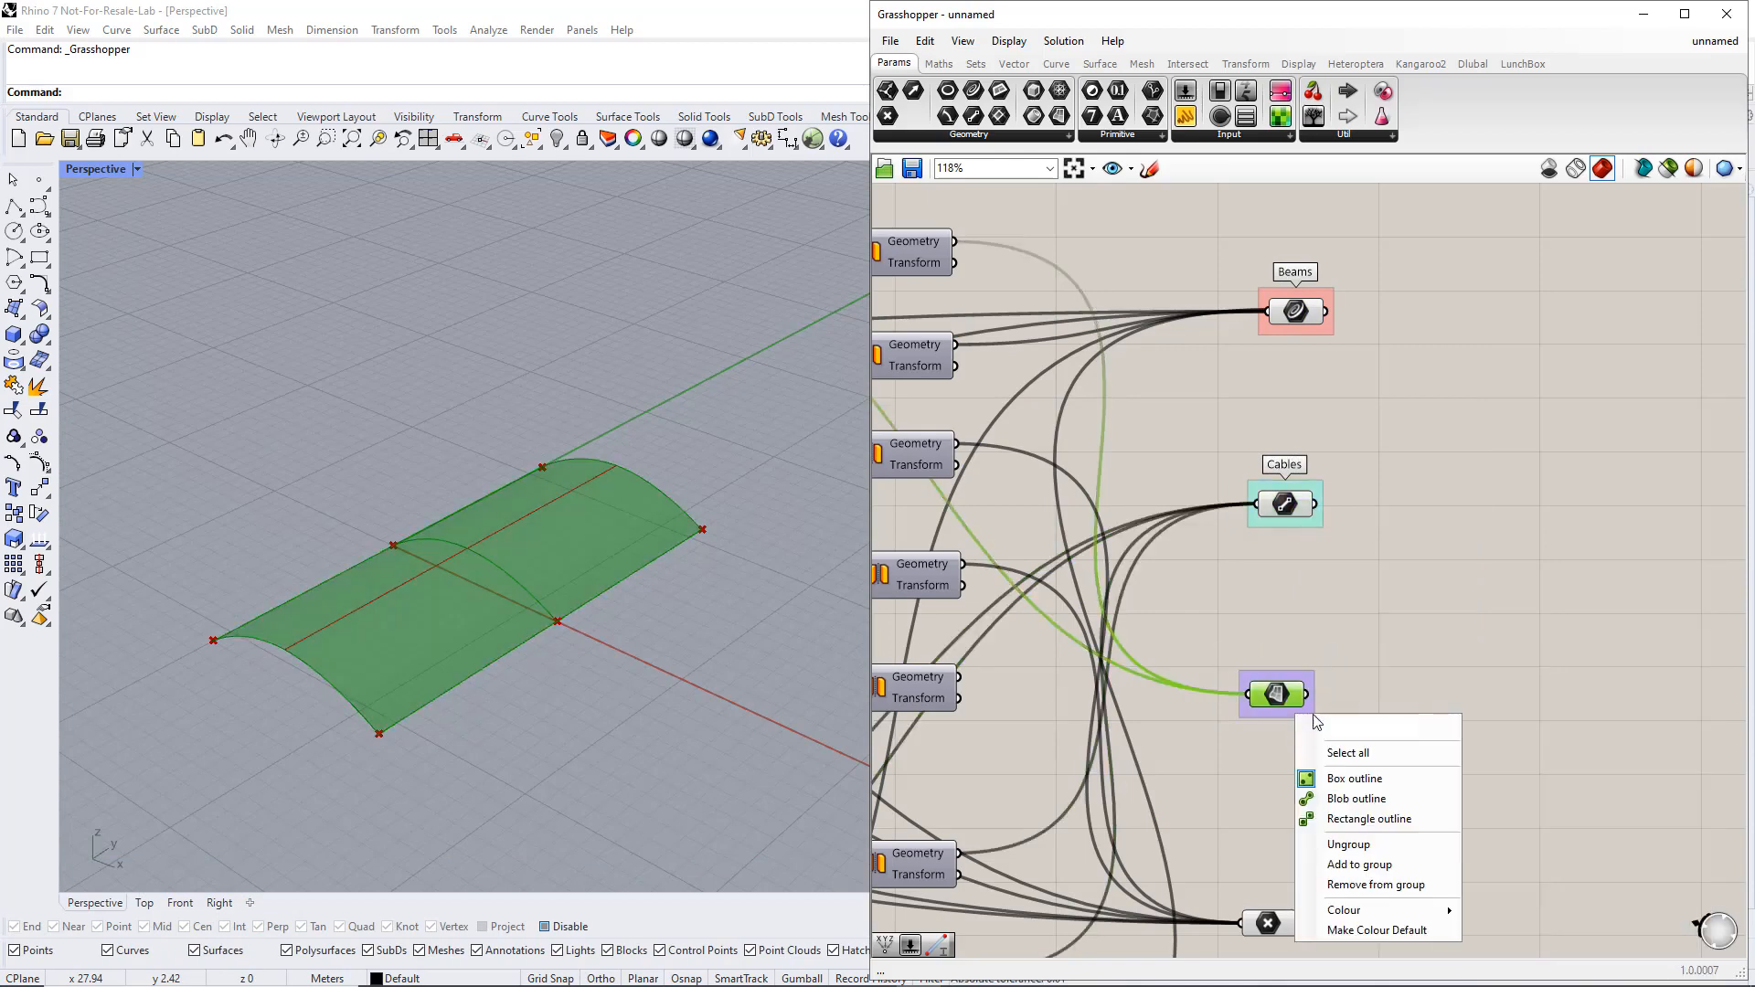
type("Surfaces")
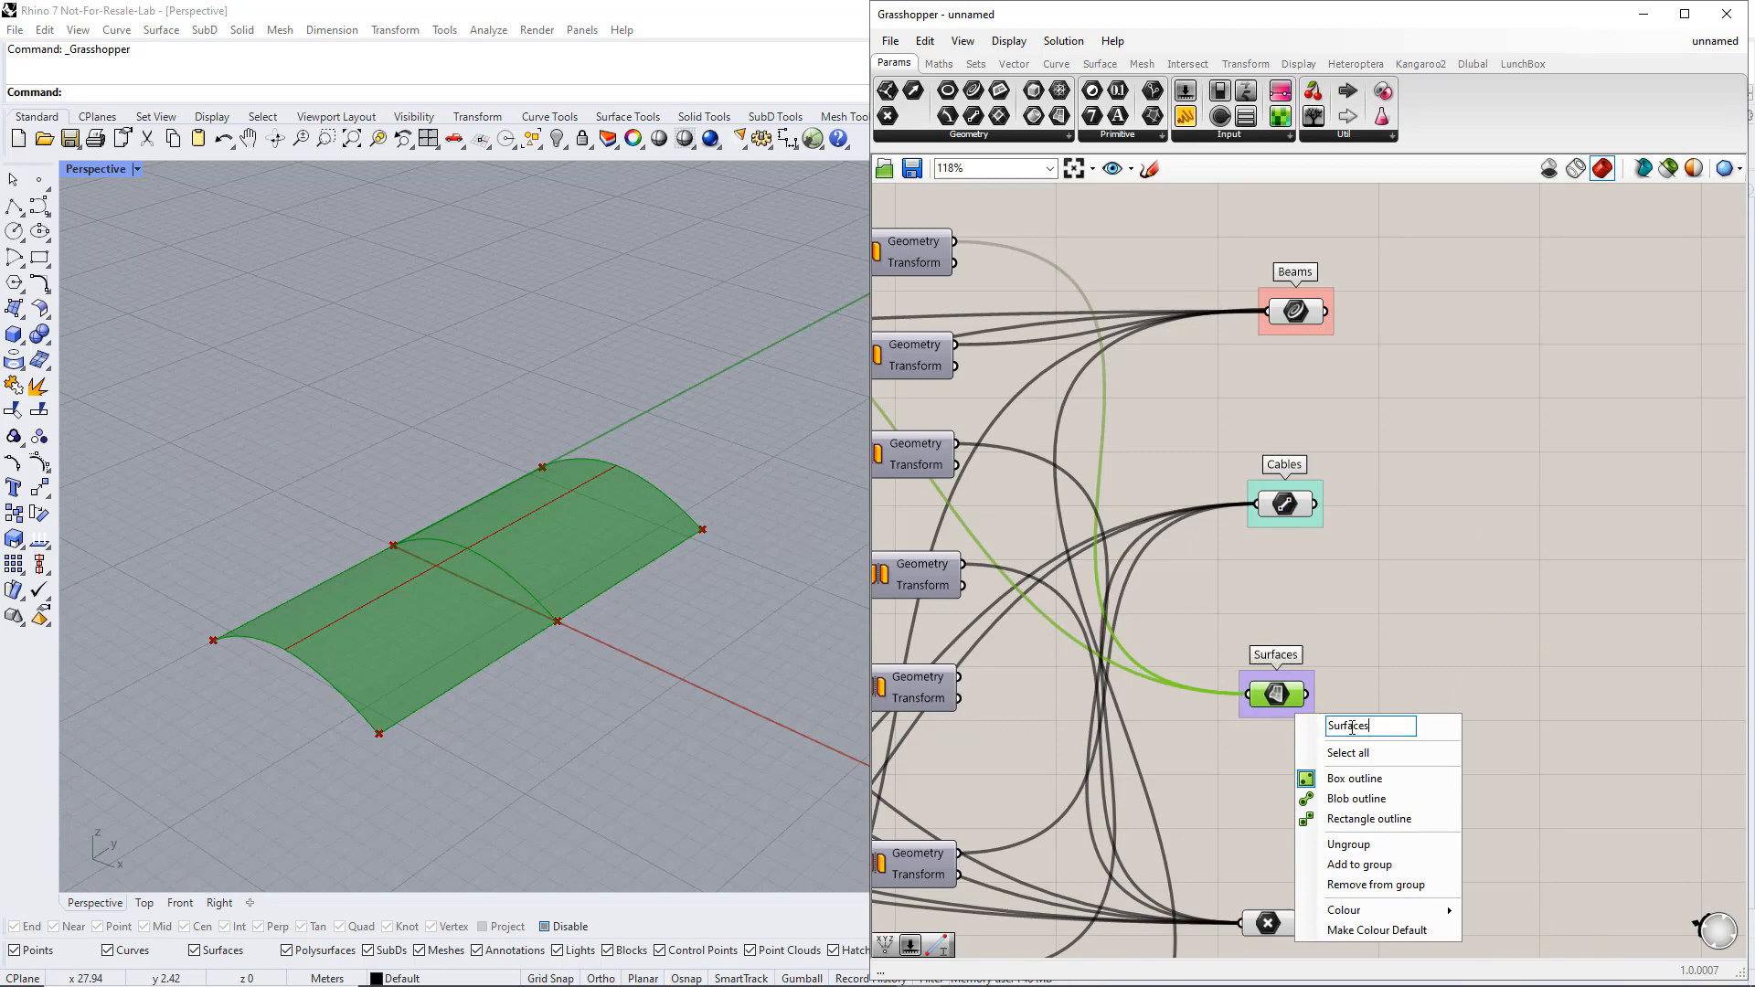
mouse_move(1388, 907)
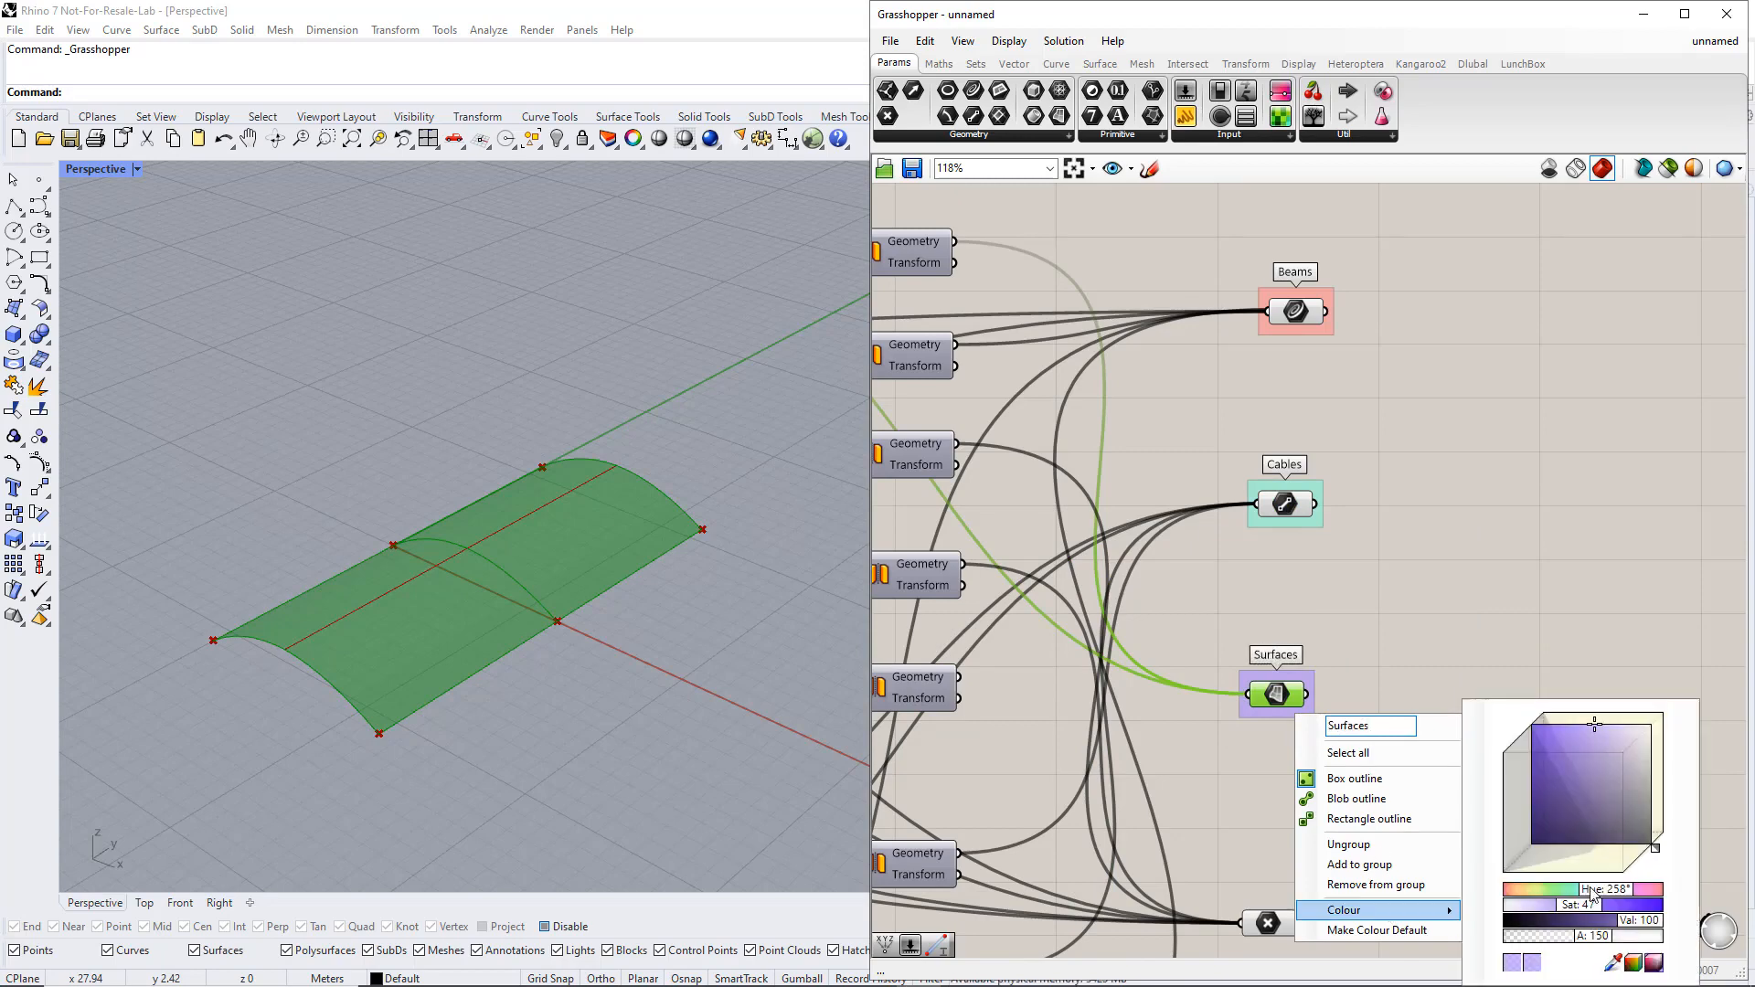
left_click_drag(1590, 888, 1531, 888)
left_click(1433, 661)
Put the Point parameter in a group named Nodes, coloured a stronger purple with saturation 99
right_click_drag(1268, 847, 1260, 721)
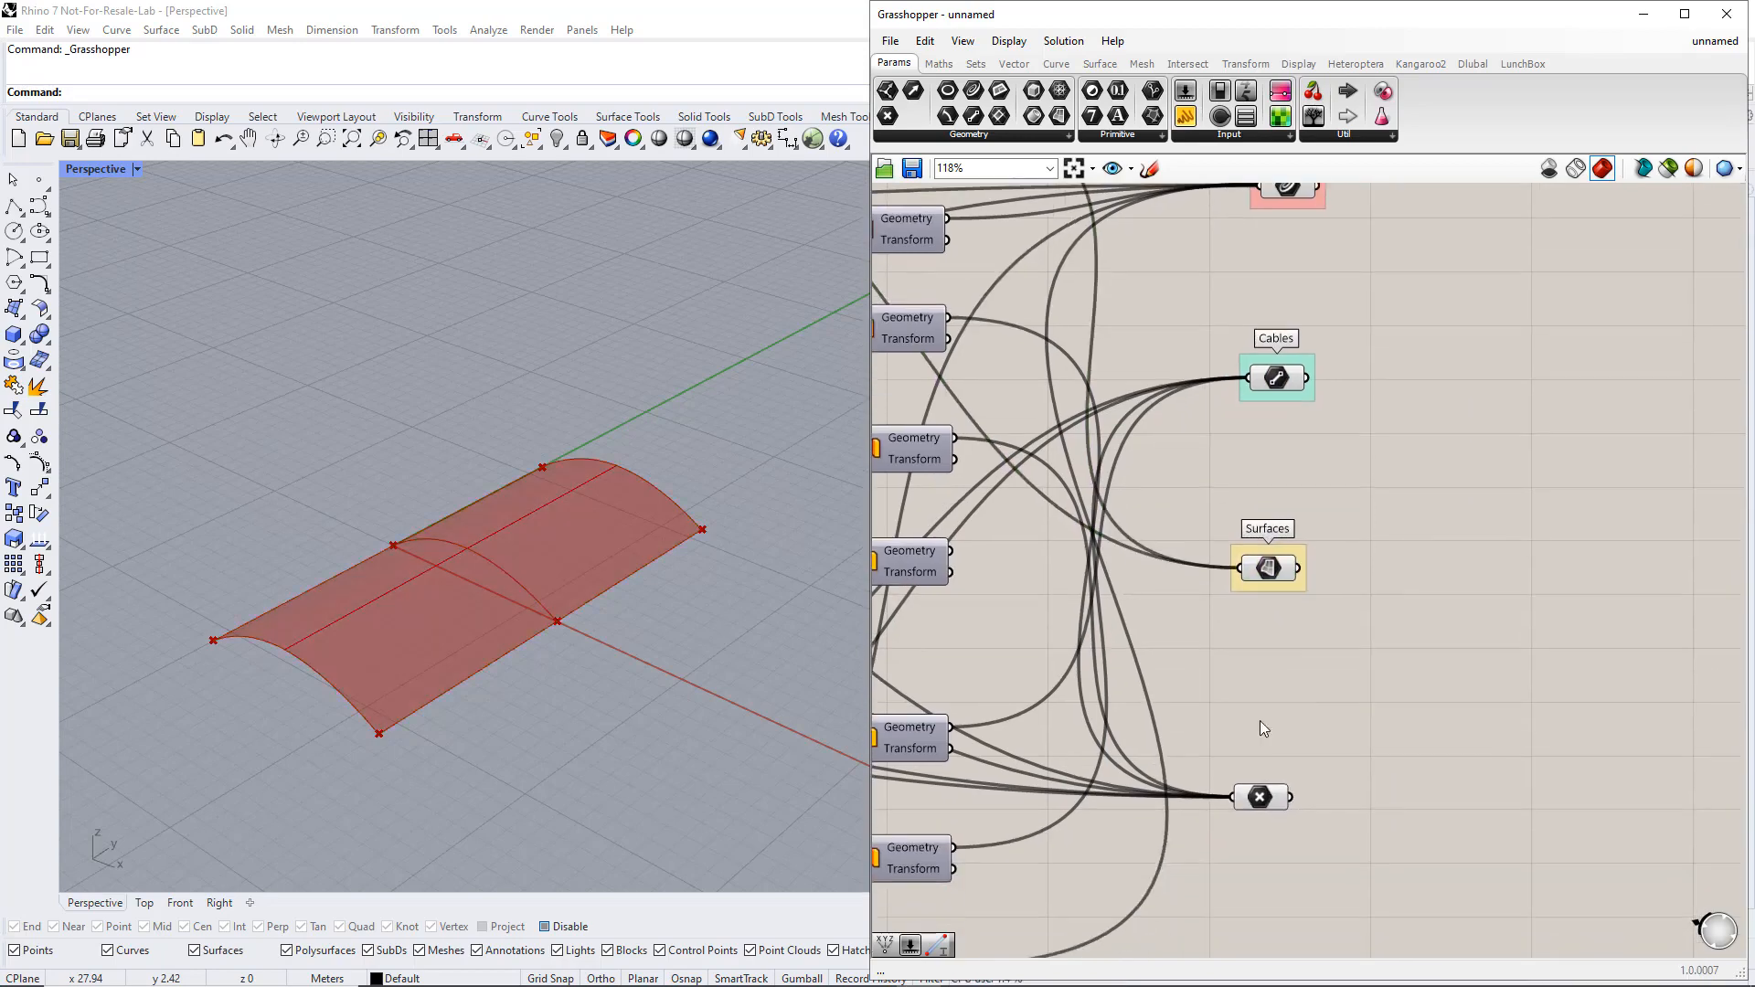
left_click_drag(1209, 729, 1316, 836)
key("ctrl+g")
right_click(1272, 819)
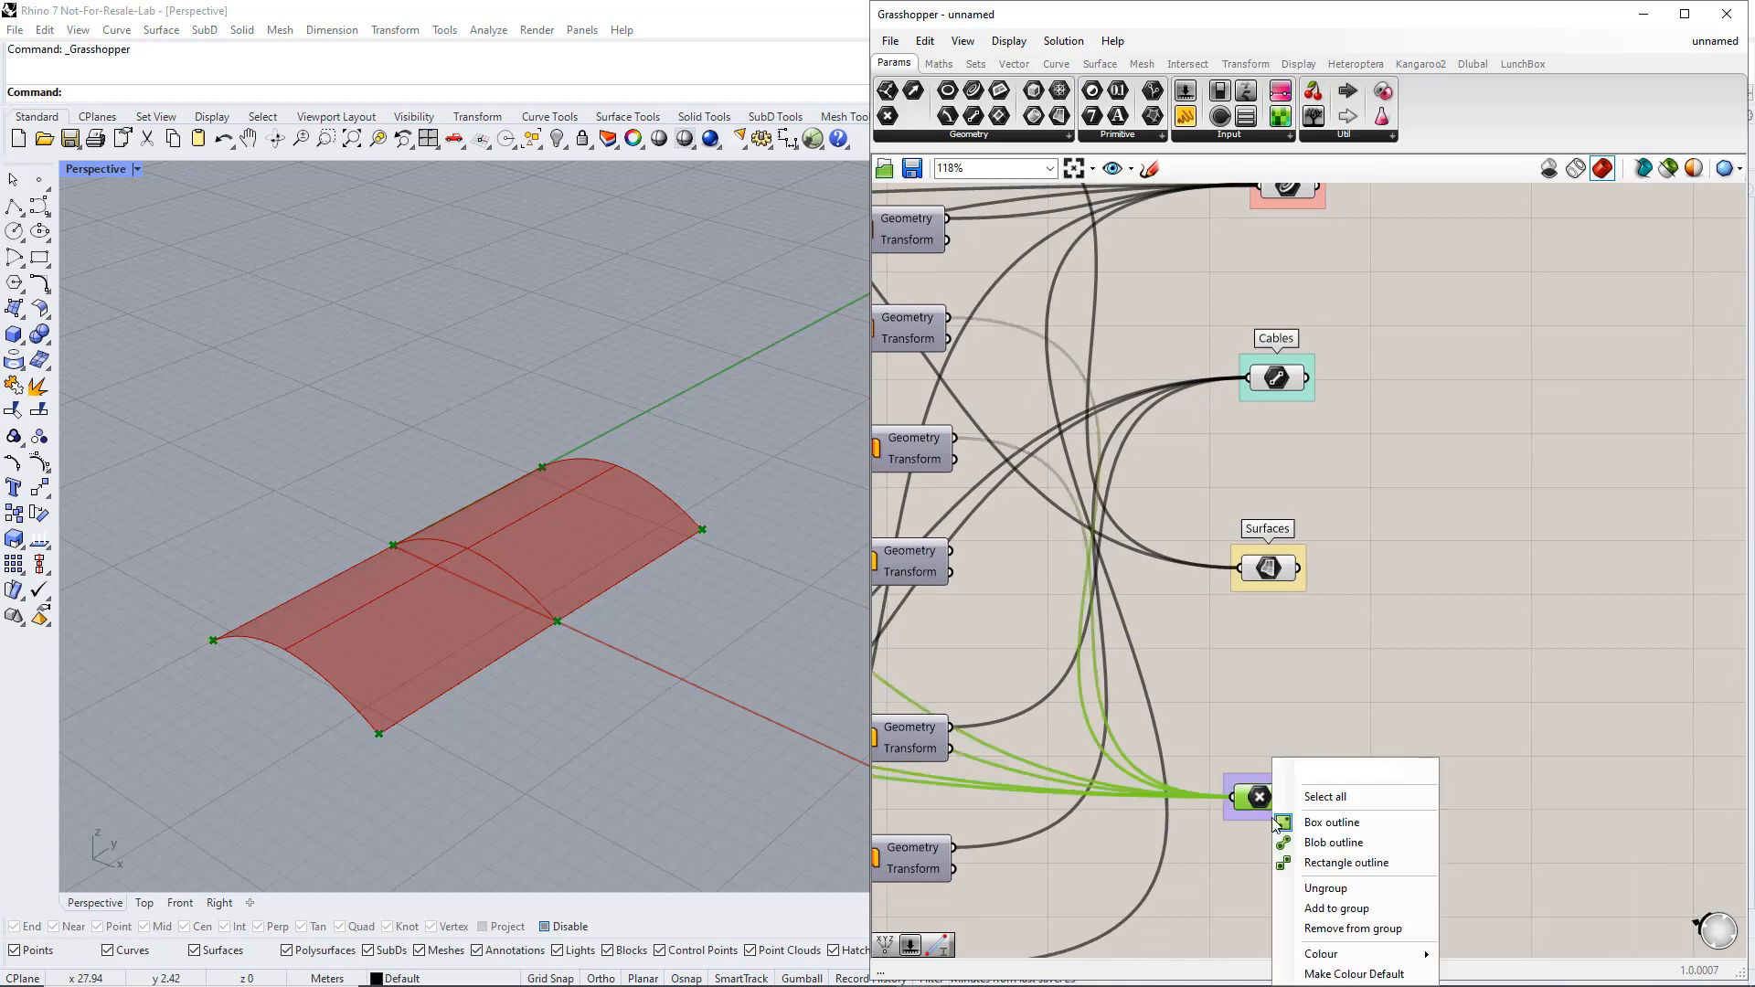
left_click(1329, 775)
type("Nodes")
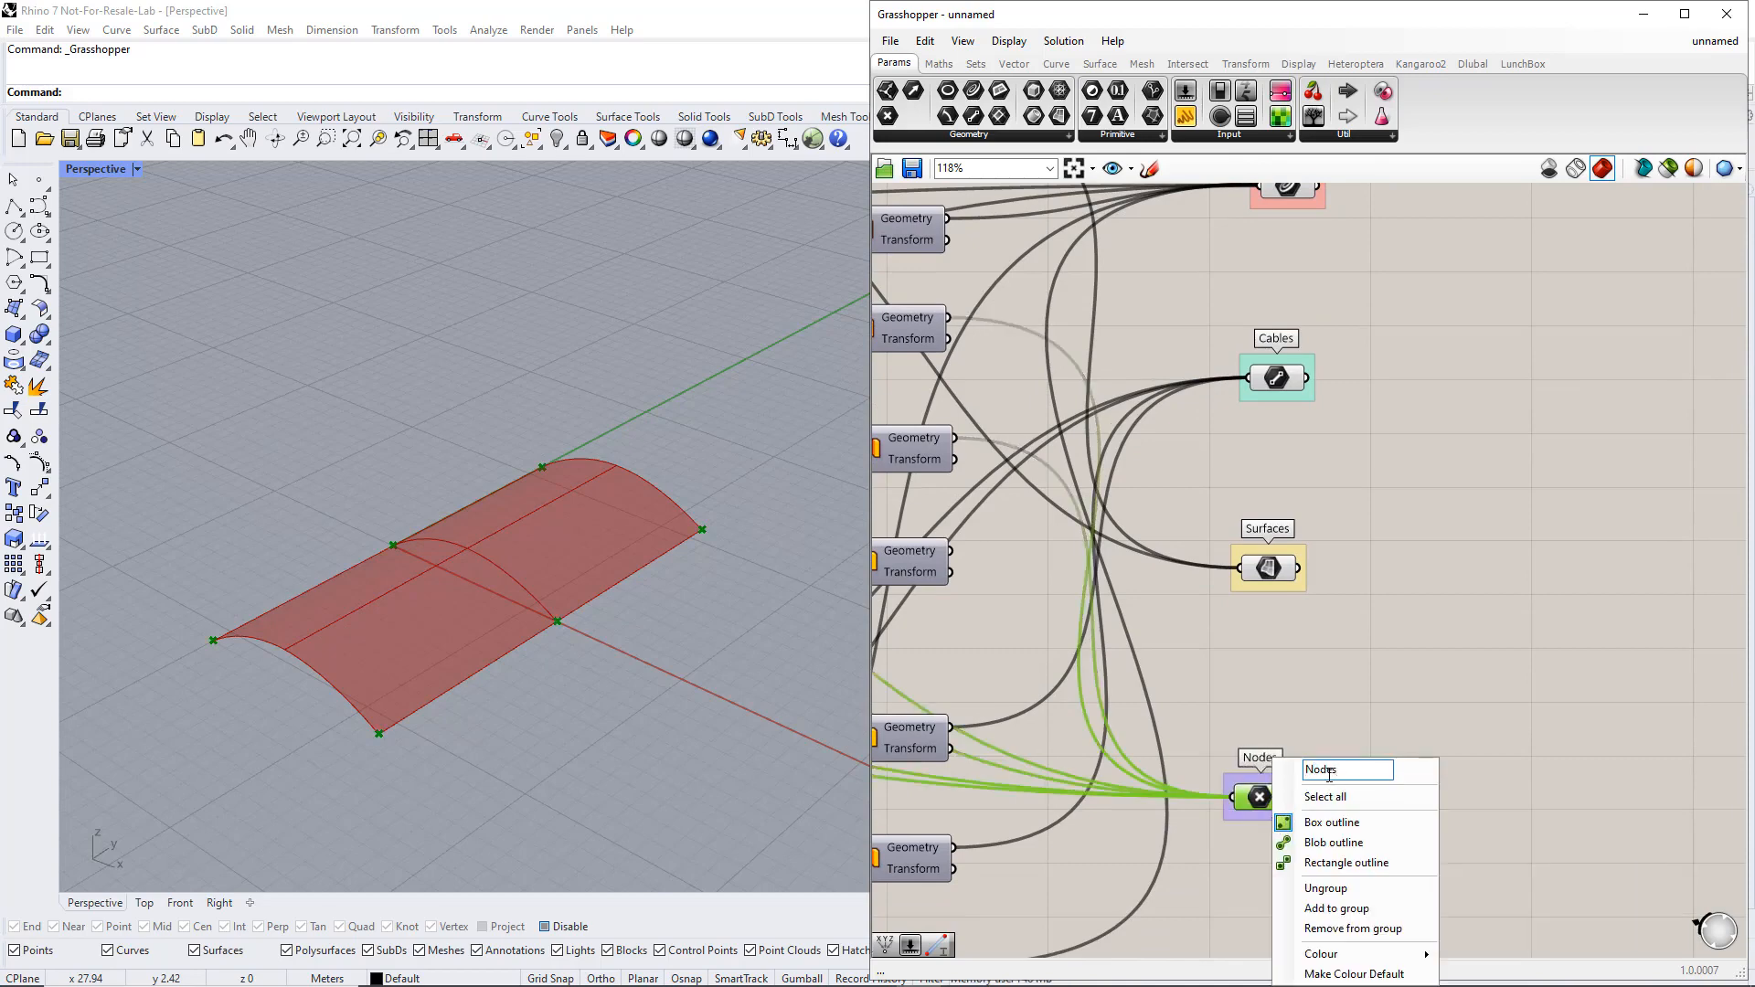
mouse_move(1398, 953)
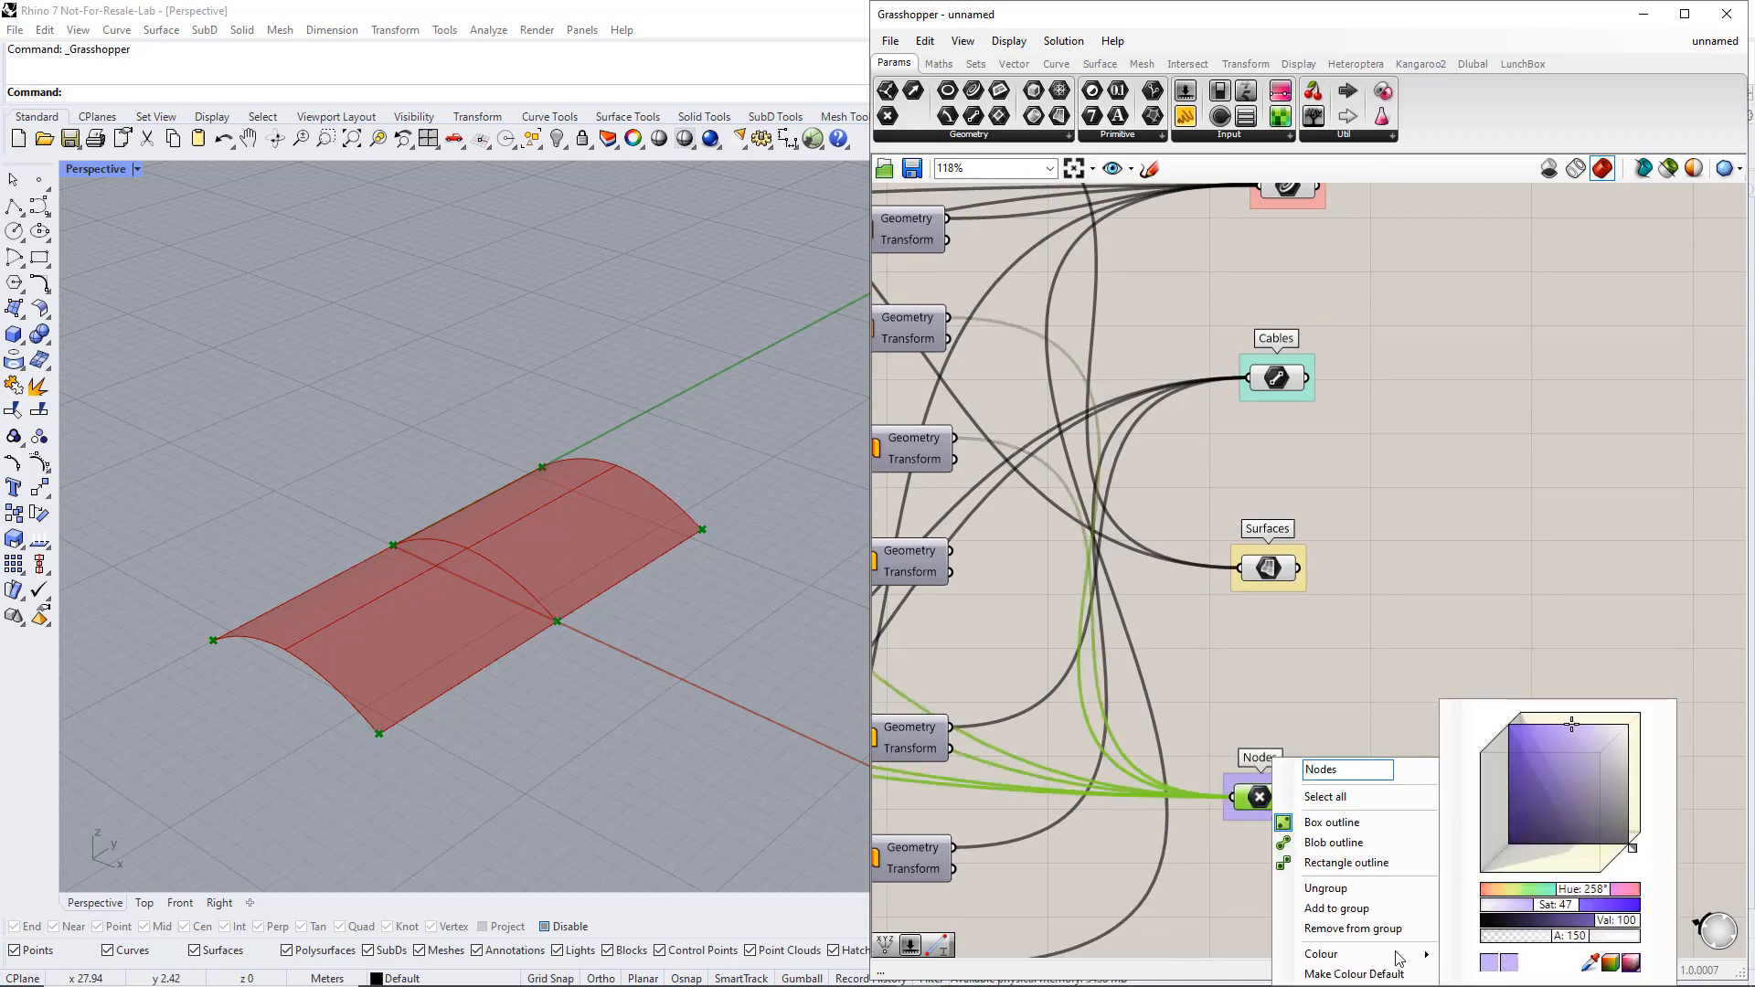
left_click(1607, 598)
Move the Length slider to the start of the definition and stack the Width slider directly beneath it
scroll(1532, 487, "down", 5)
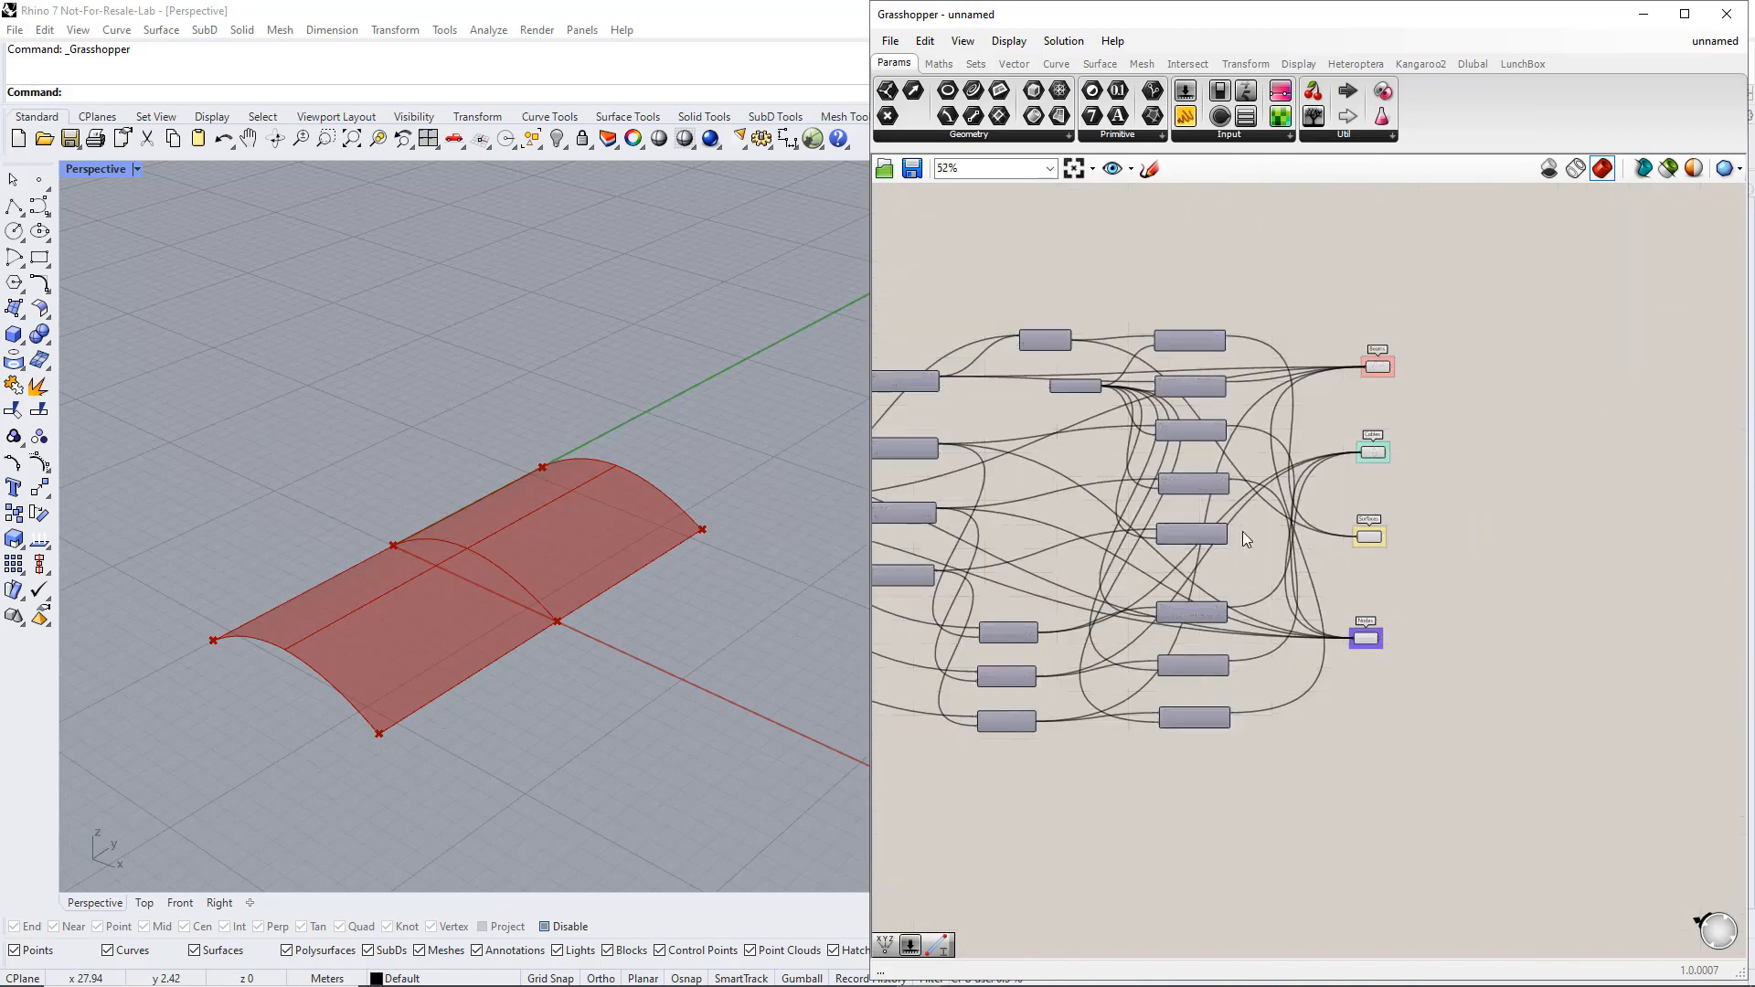
scroll(1290, 583, "up", 4)
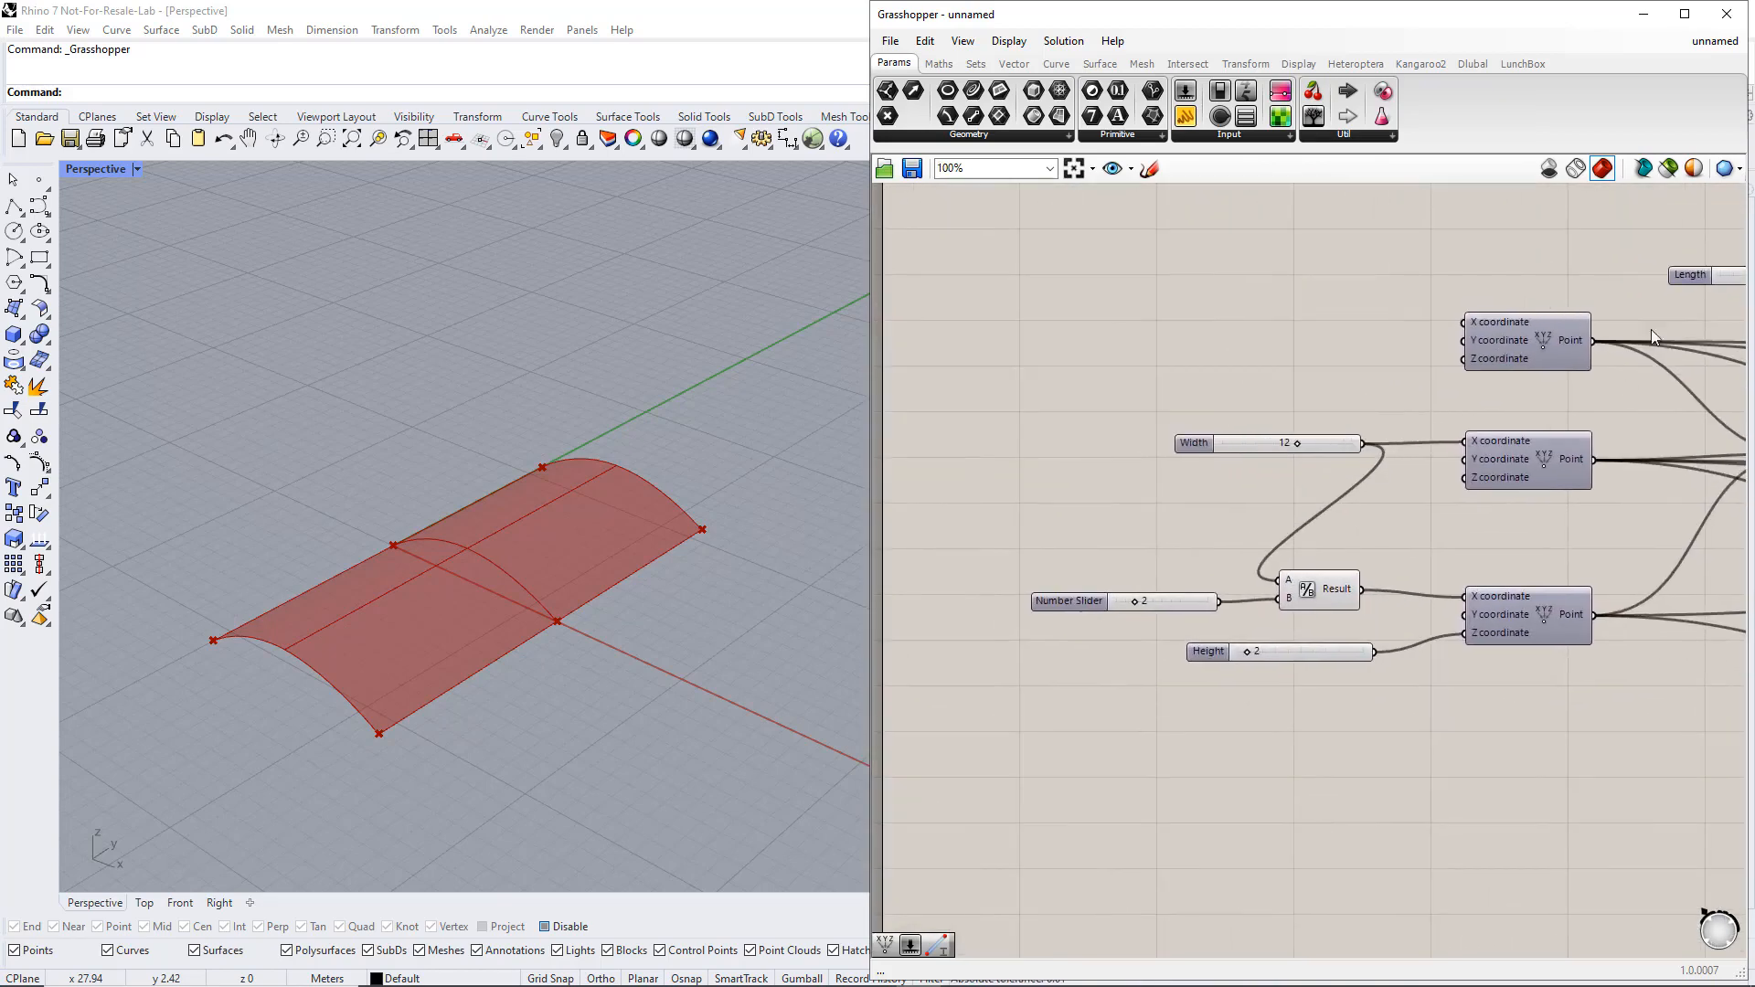
left_click_drag(1691, 274, 963, 417)
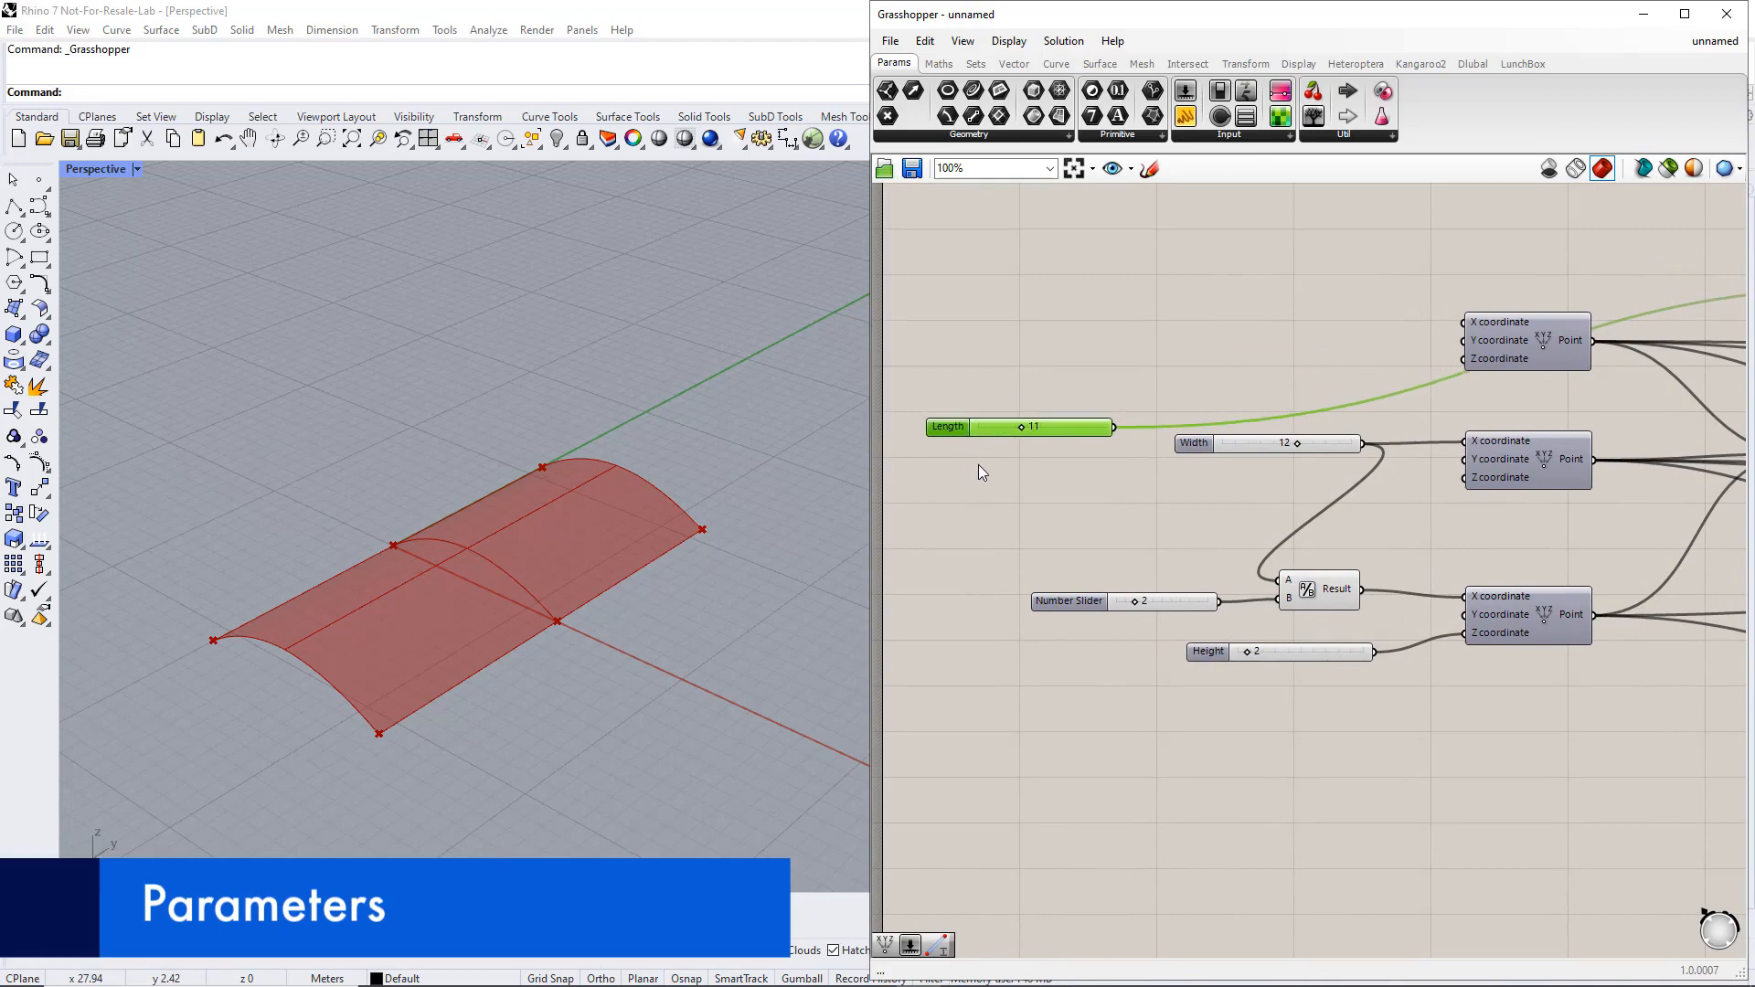
left_click_drag(1186, 450, 956, 457)
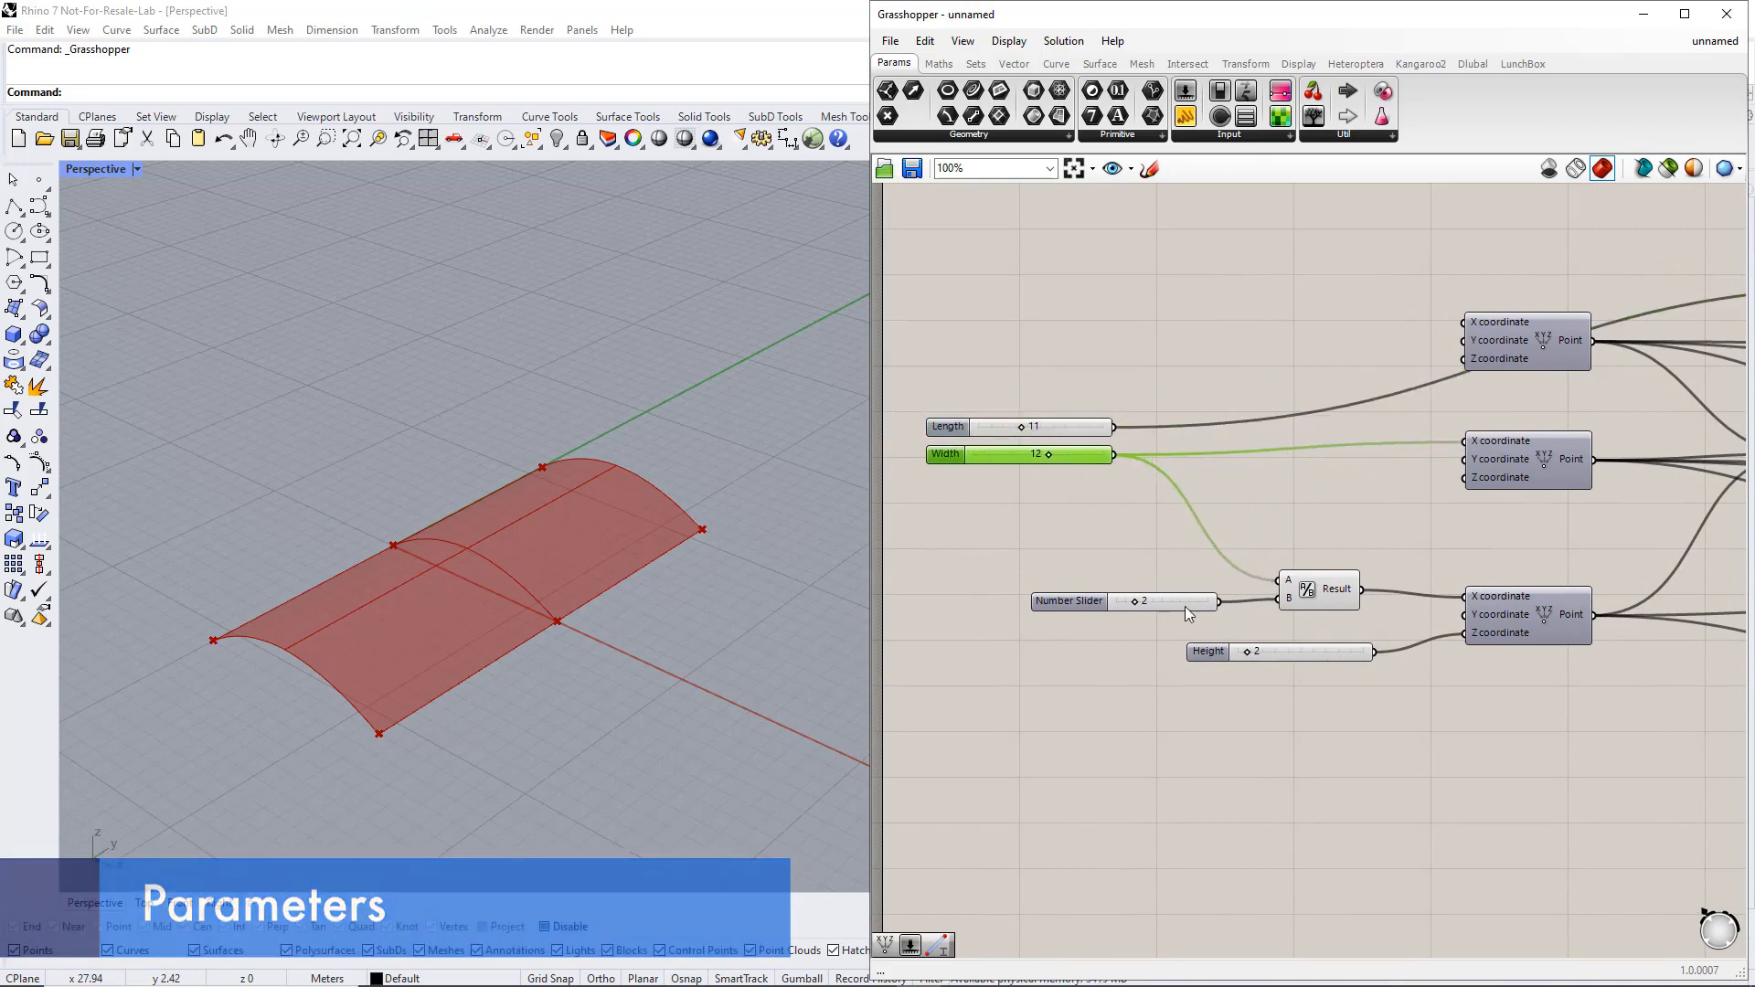
Stack the Height slider beneath the Width slider and group the three sliders under the name Parameters
left_click_drag(1207, 651, 945, 484)
left_click_drag(904, 382, 1162, 541)
key("ctrl+g")
right_click(1050, 470)
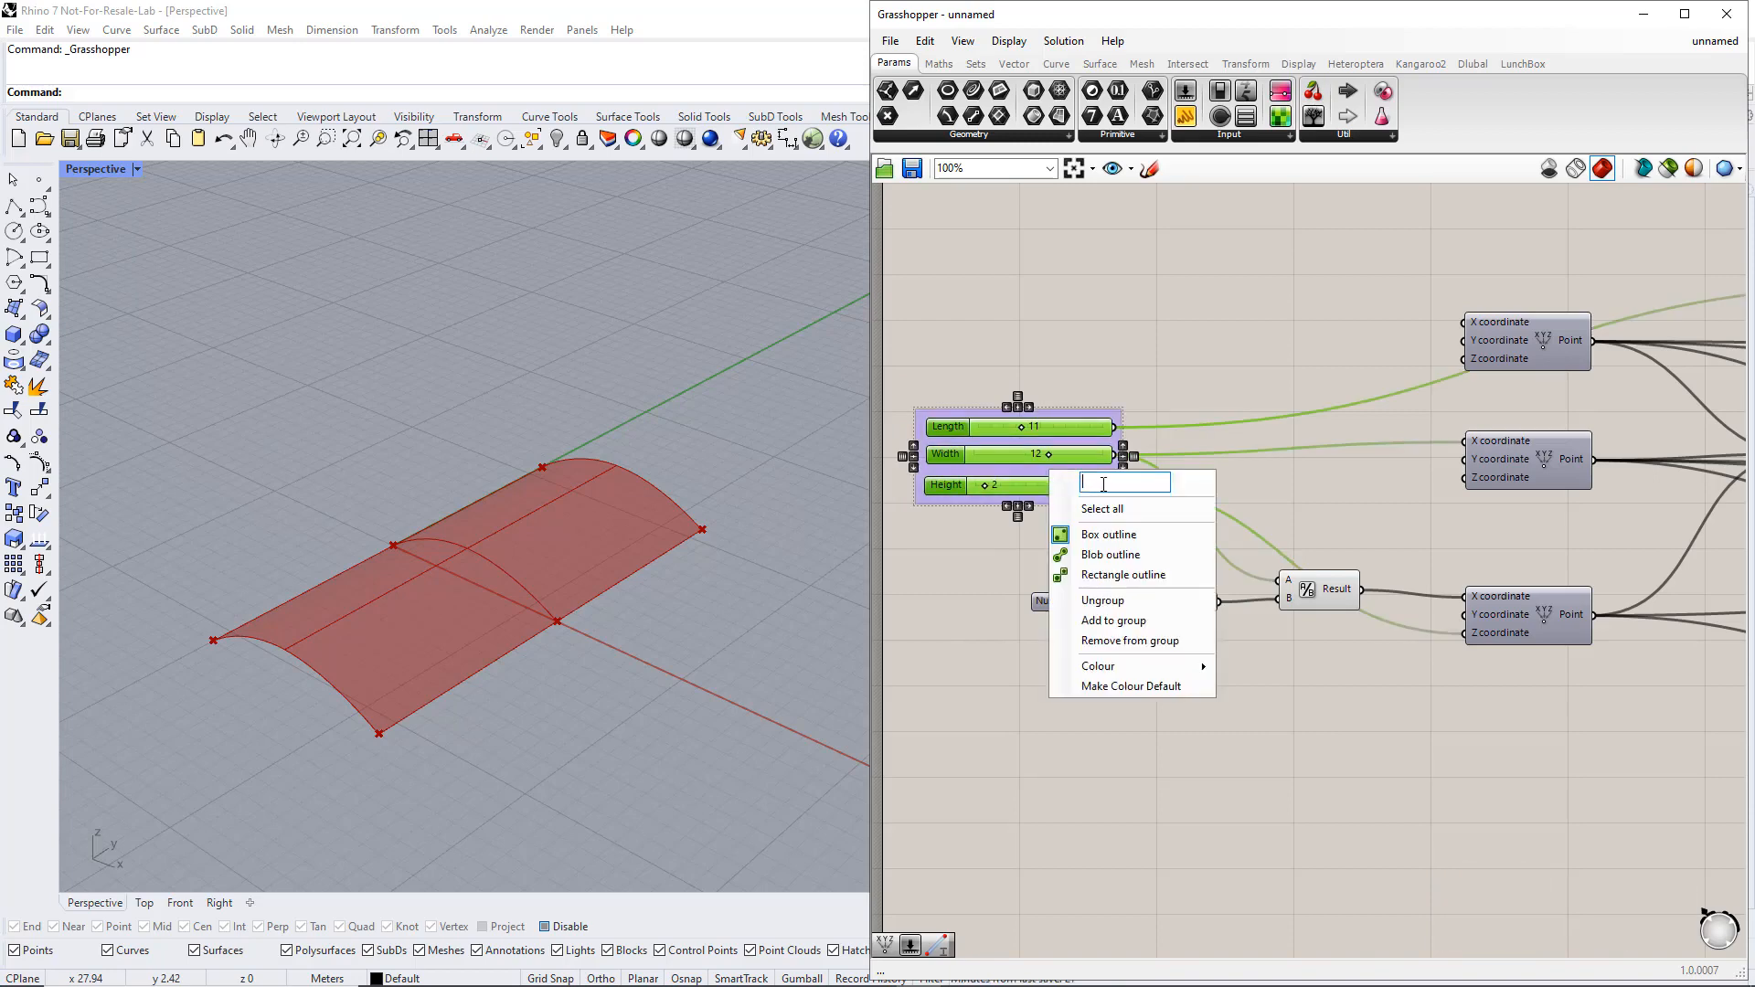
type("Parameters")
key("Return")
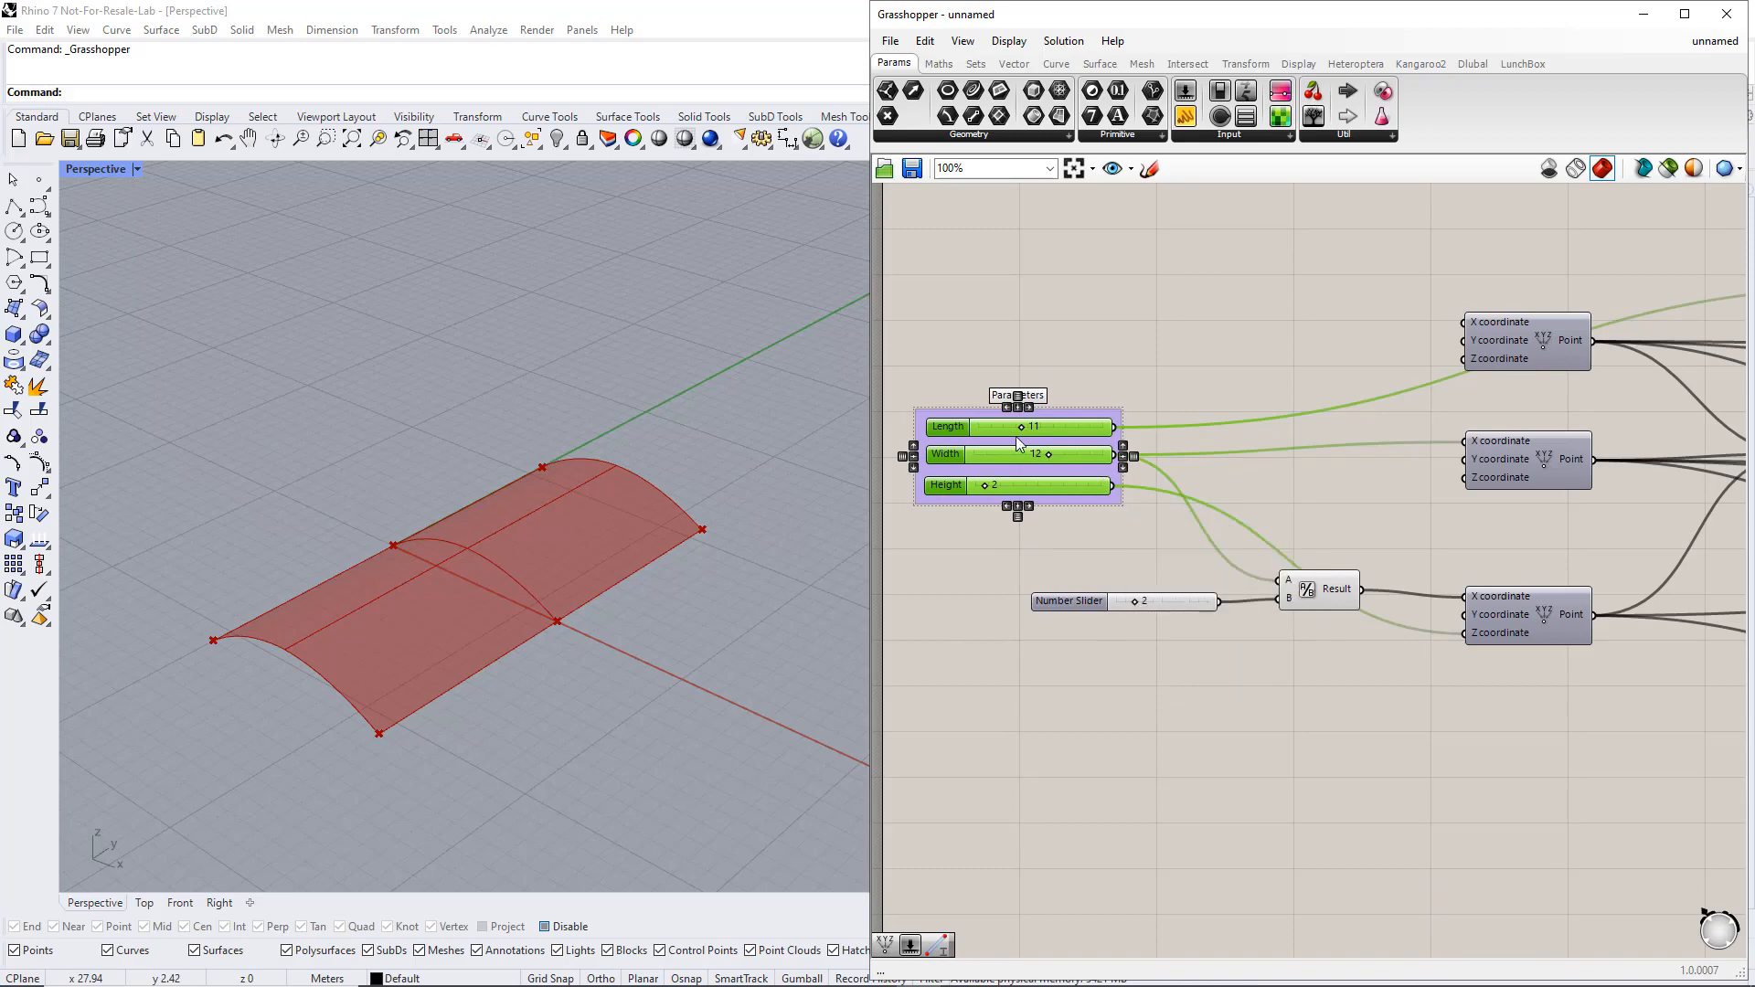
Set the Length slider to 5, the Width slider to 10 and the Height slider to 4
mouse_move(1021, 428)
left_mouse_down()
mouse_move(990, 432)
mouse_move(1018, 426)
mouse_move(1025, 454)
mouse_move(1099, 475)
mouse_move(1029, 468)
mouse_move(1018, 426)
mouse_move(1002, 432)
left_mouse_up()
mouse_move(992, 491)
left_mouse_down()
mouse_move(1028, 481)
mouse_move(1000, 489)
left_mouse_up()
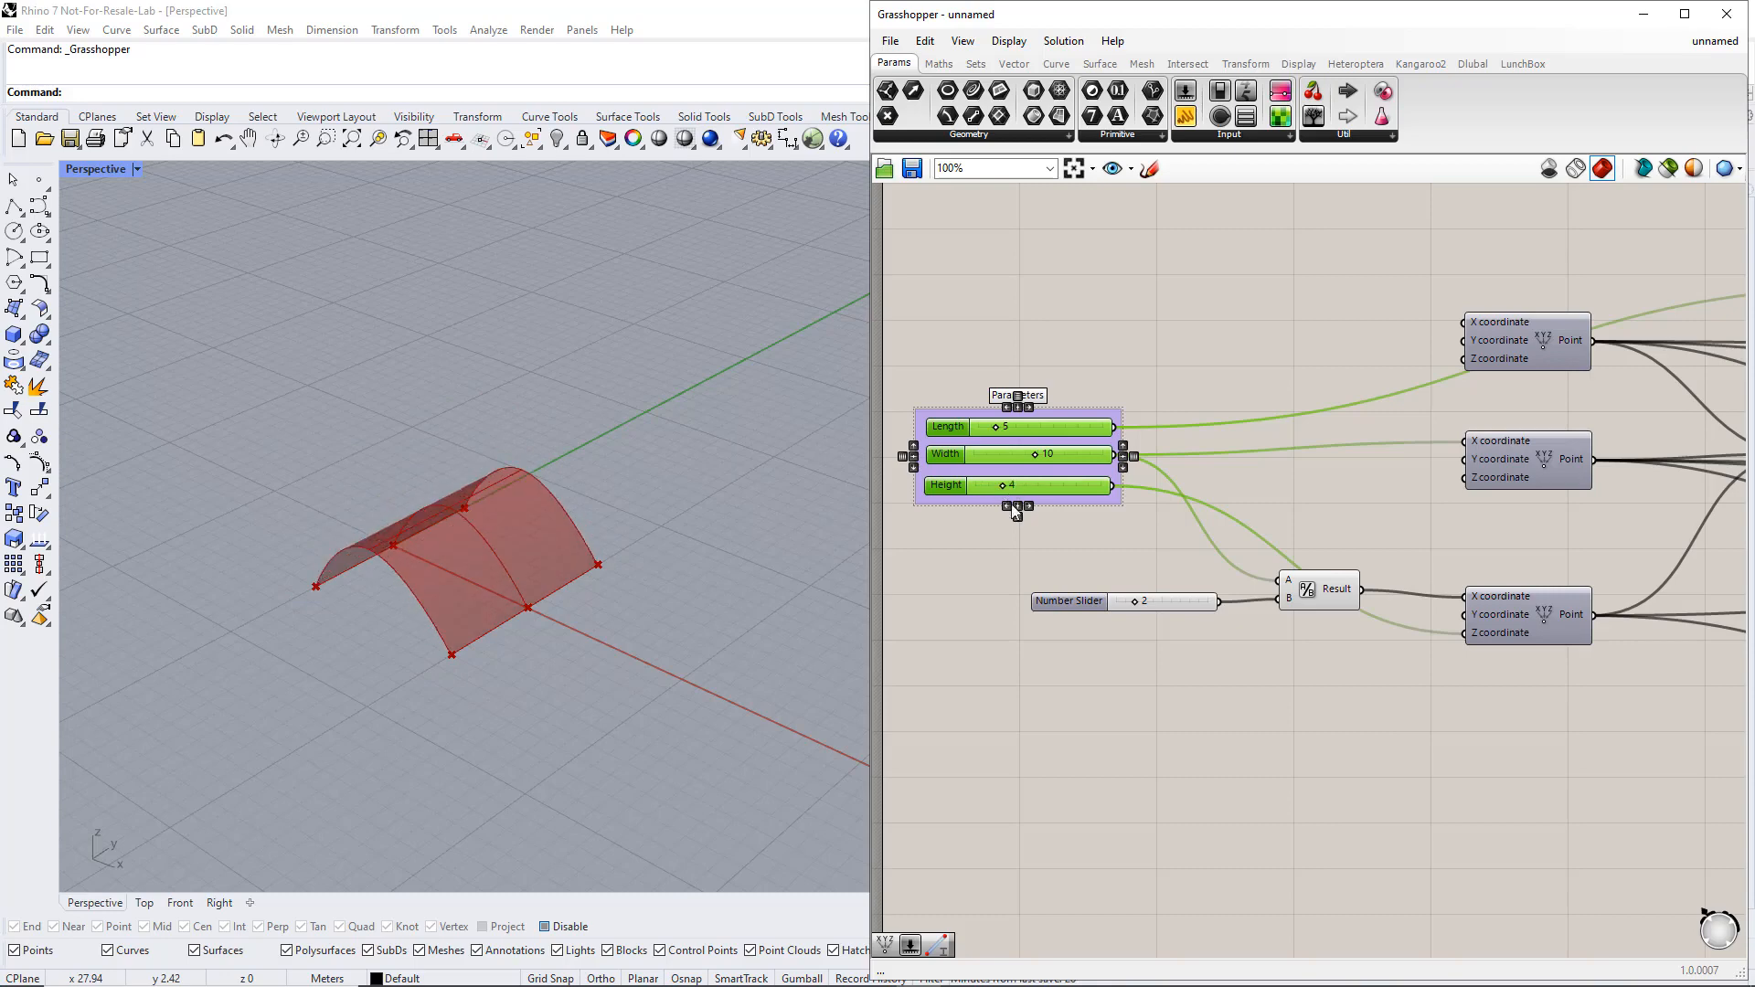
left_click(1012, 564)
Place a Dlubal RFEM 6 Member component on the empty canvas beyond the output groups
right_click_drag(1540, 697, 1069, 705)
right_click_drag(1676, 670, 1199, 692)
right_click_drag(1636, 604, 1186, 638)
right_click_drag(1572, 576, 1177, 618)
right_click_drag(1605, 468, 1403, 524)
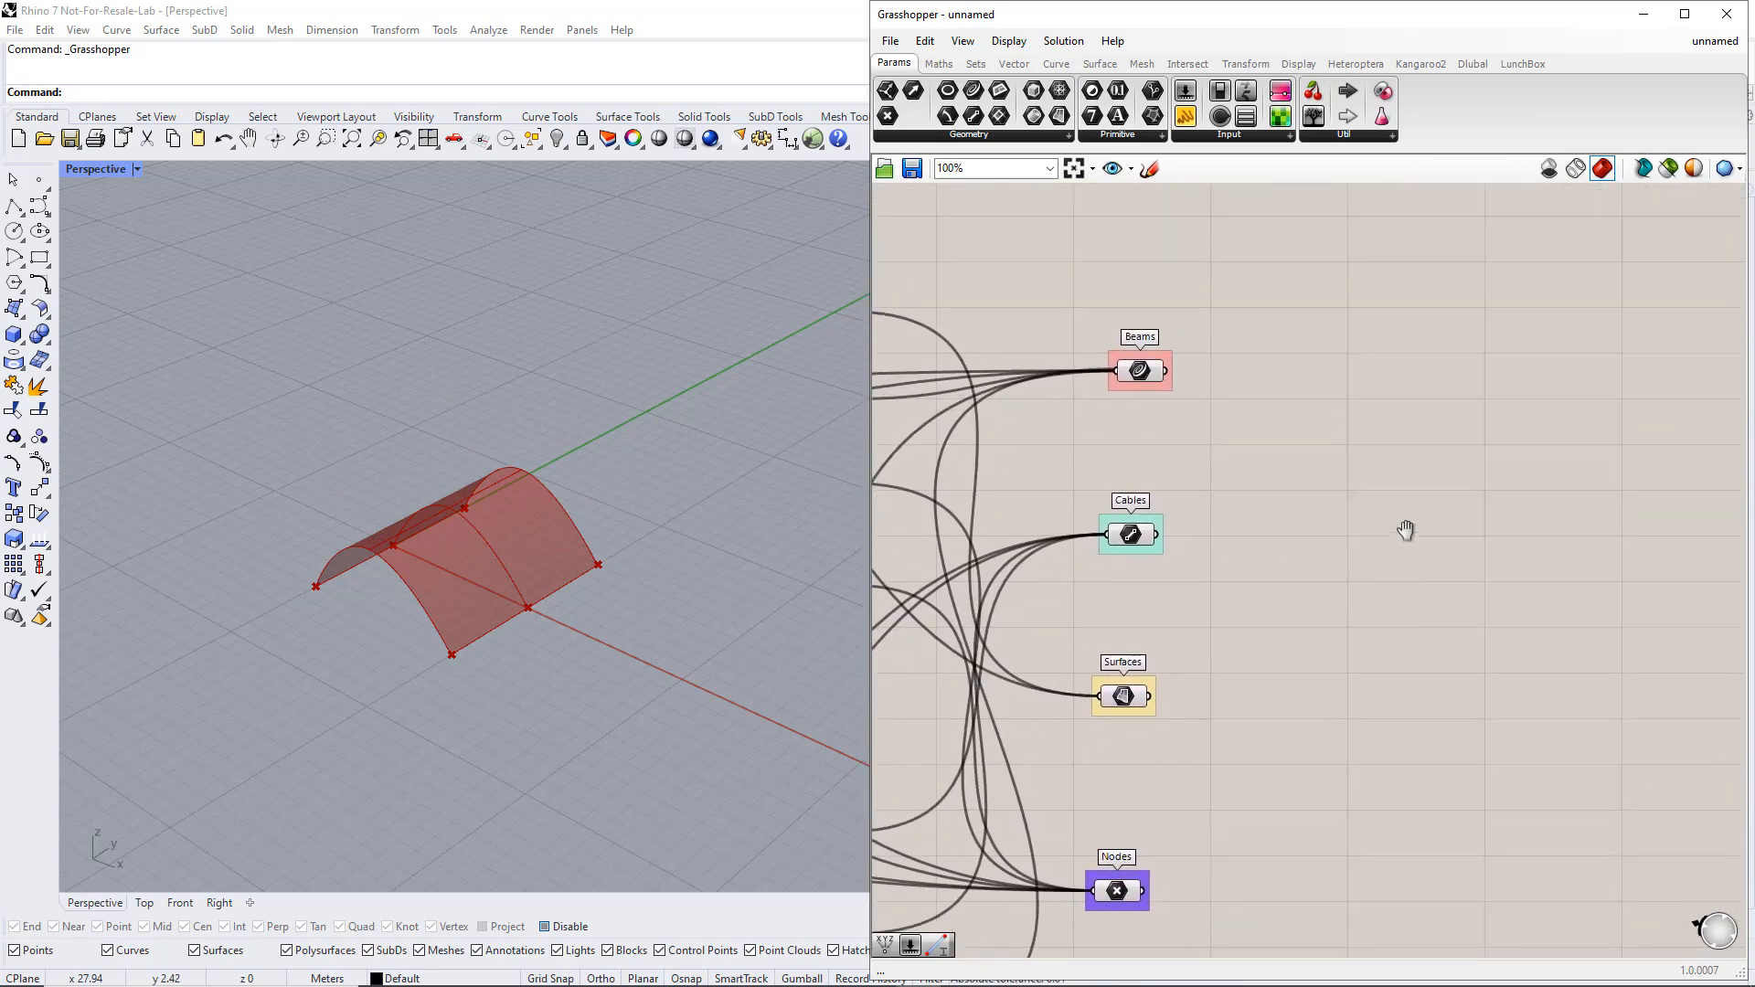
right_click_drag(1563, 503, 1418, 540)
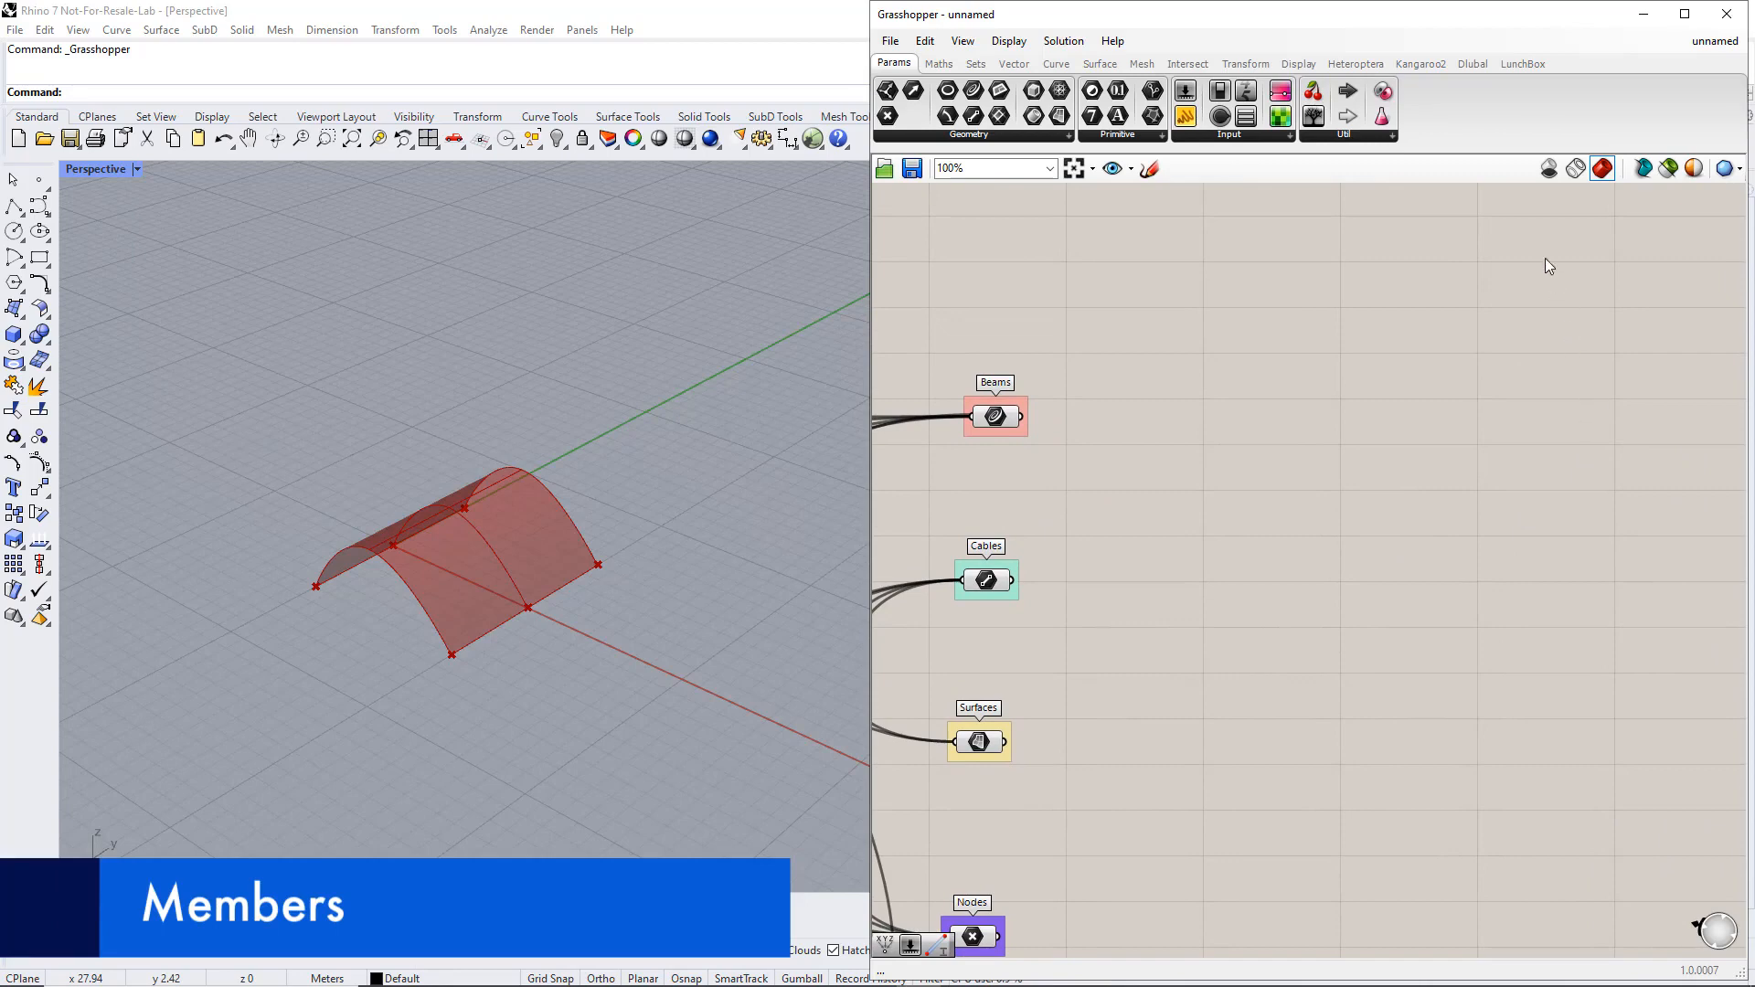
left_click(1470, 66)
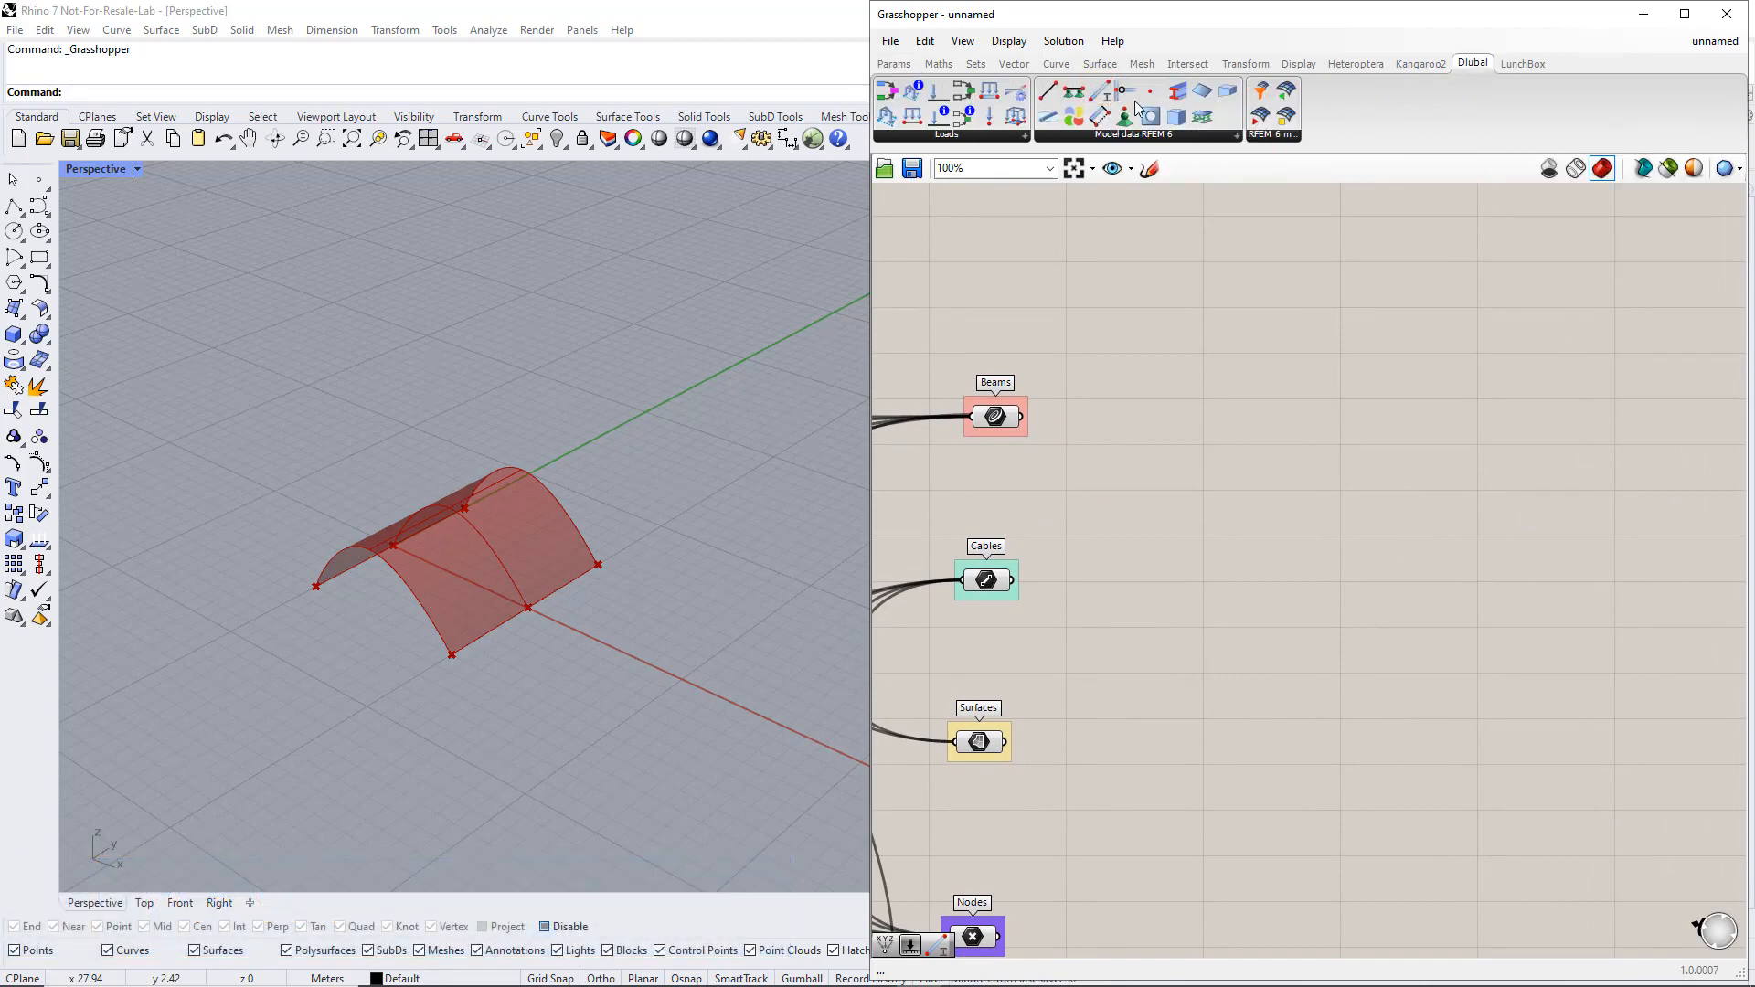
left_click_drag(1585, 413, 1600, 405)
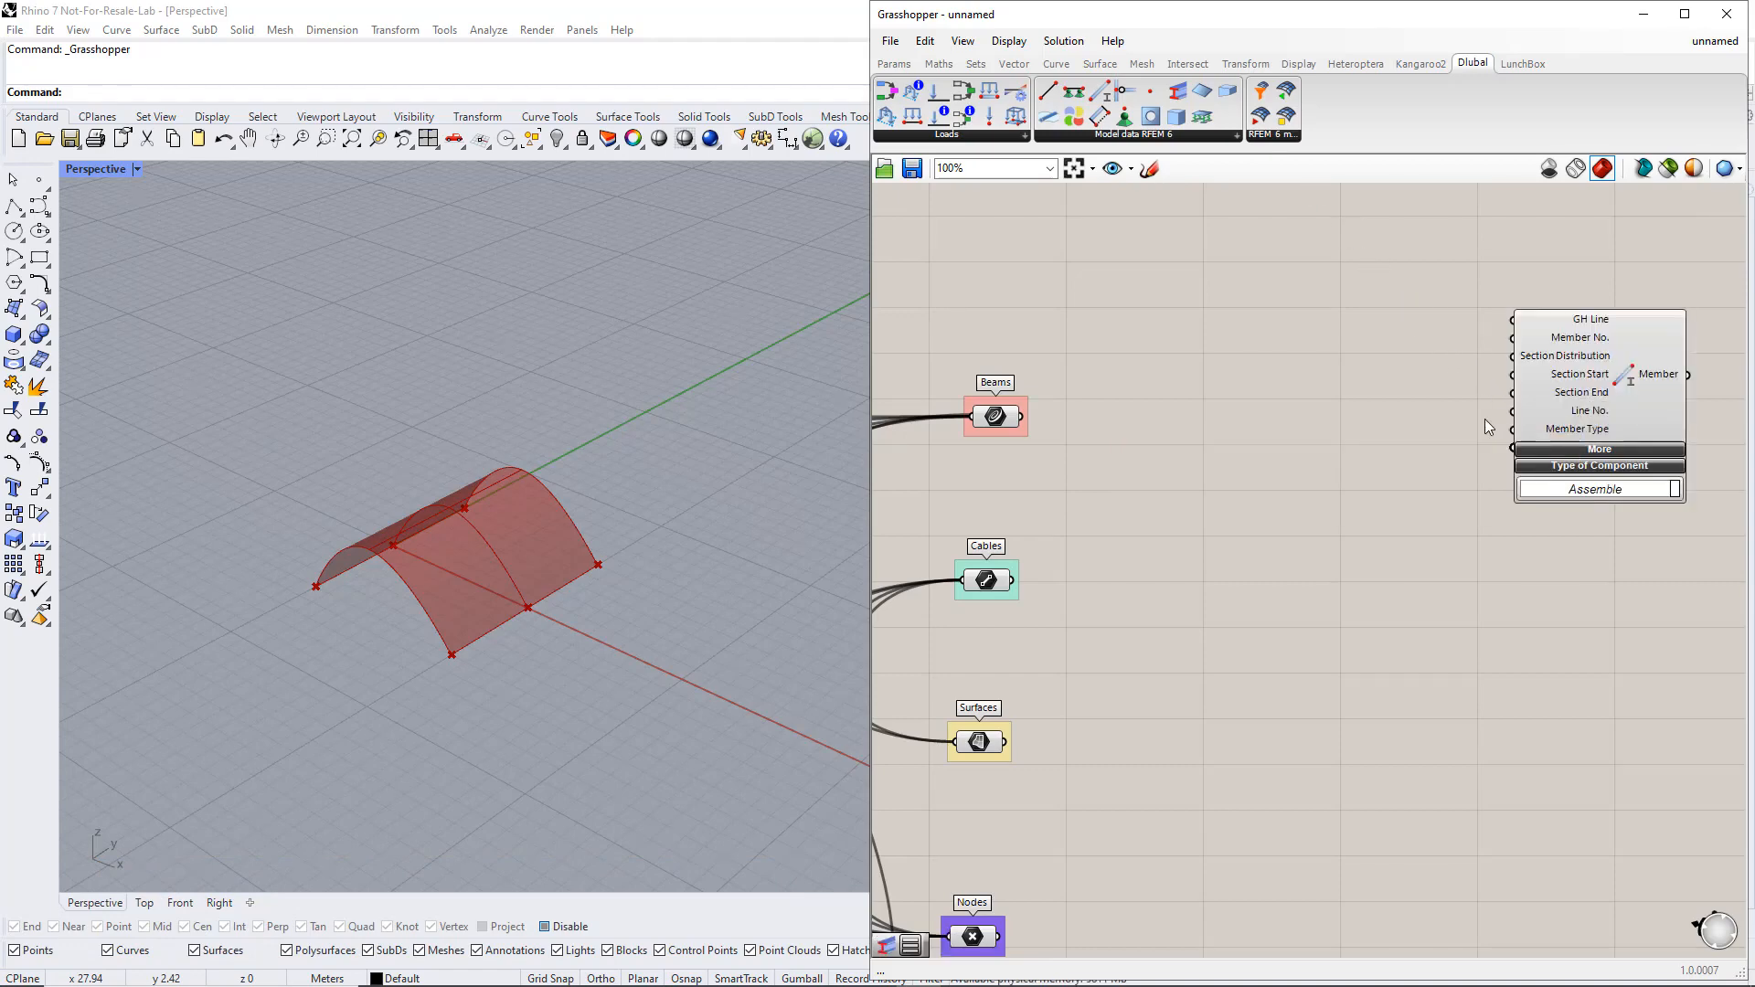
Add a Value List connected to the Member component's Member Type input, with TYPE_BEAM as its value
left_click(893, 64)
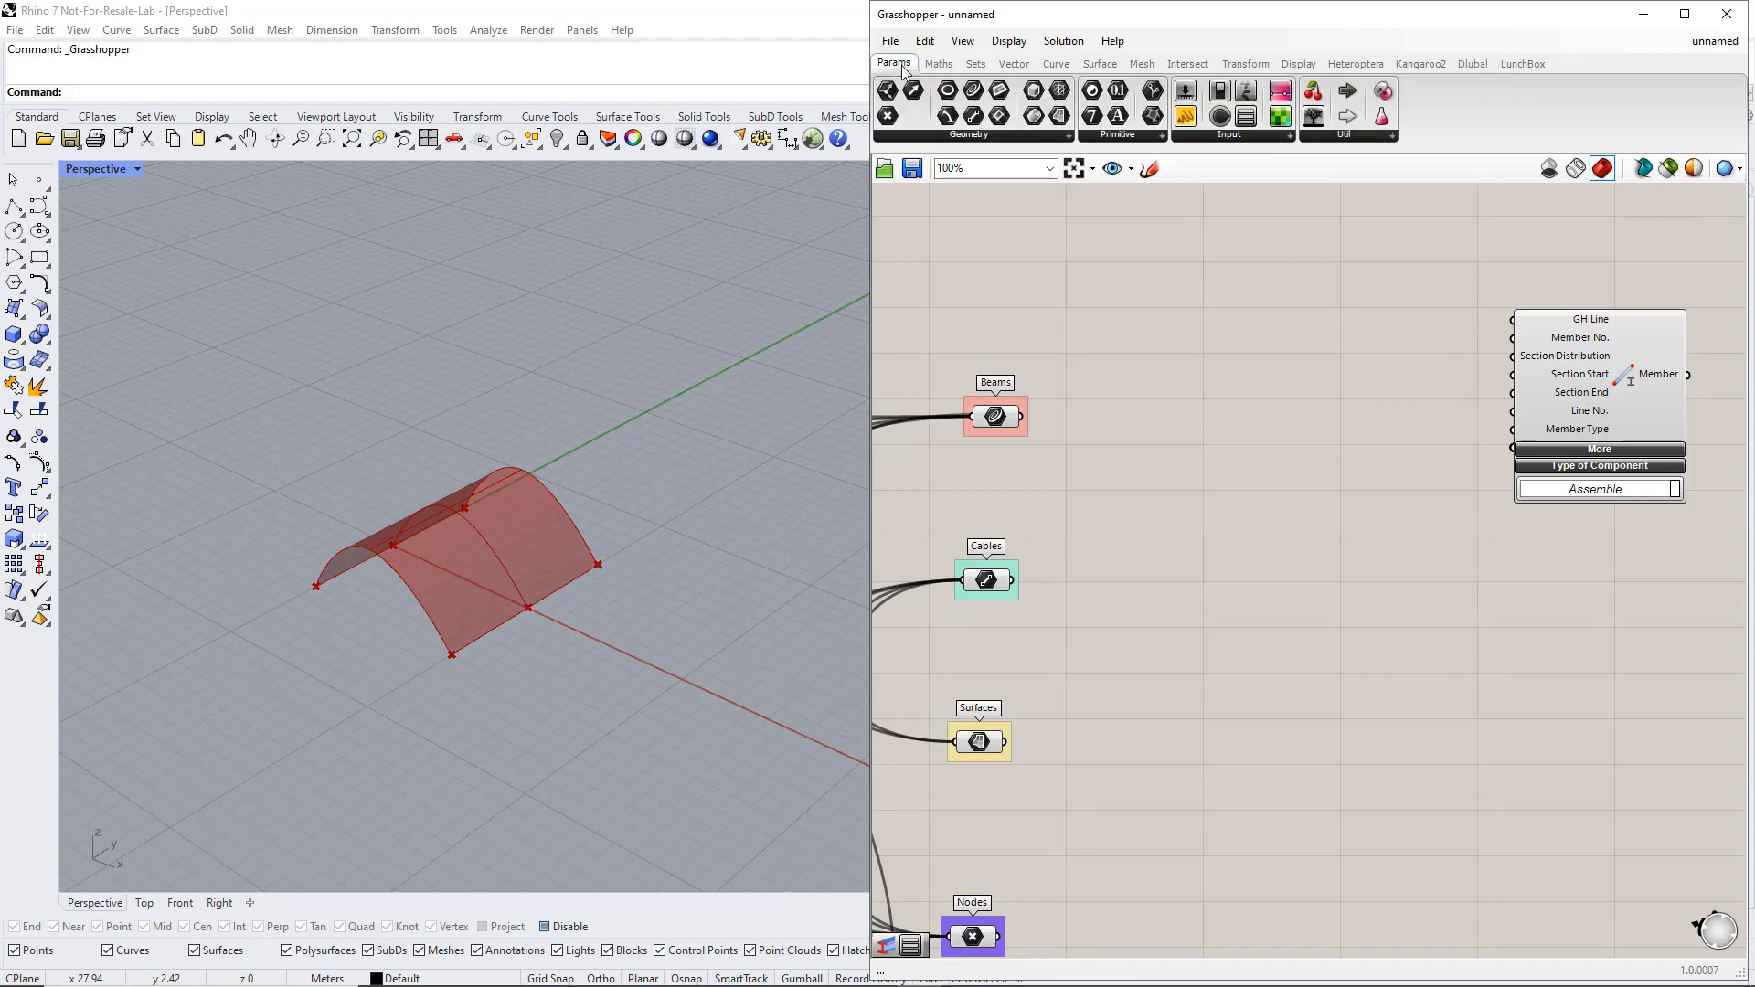
left_click(1216, 137)
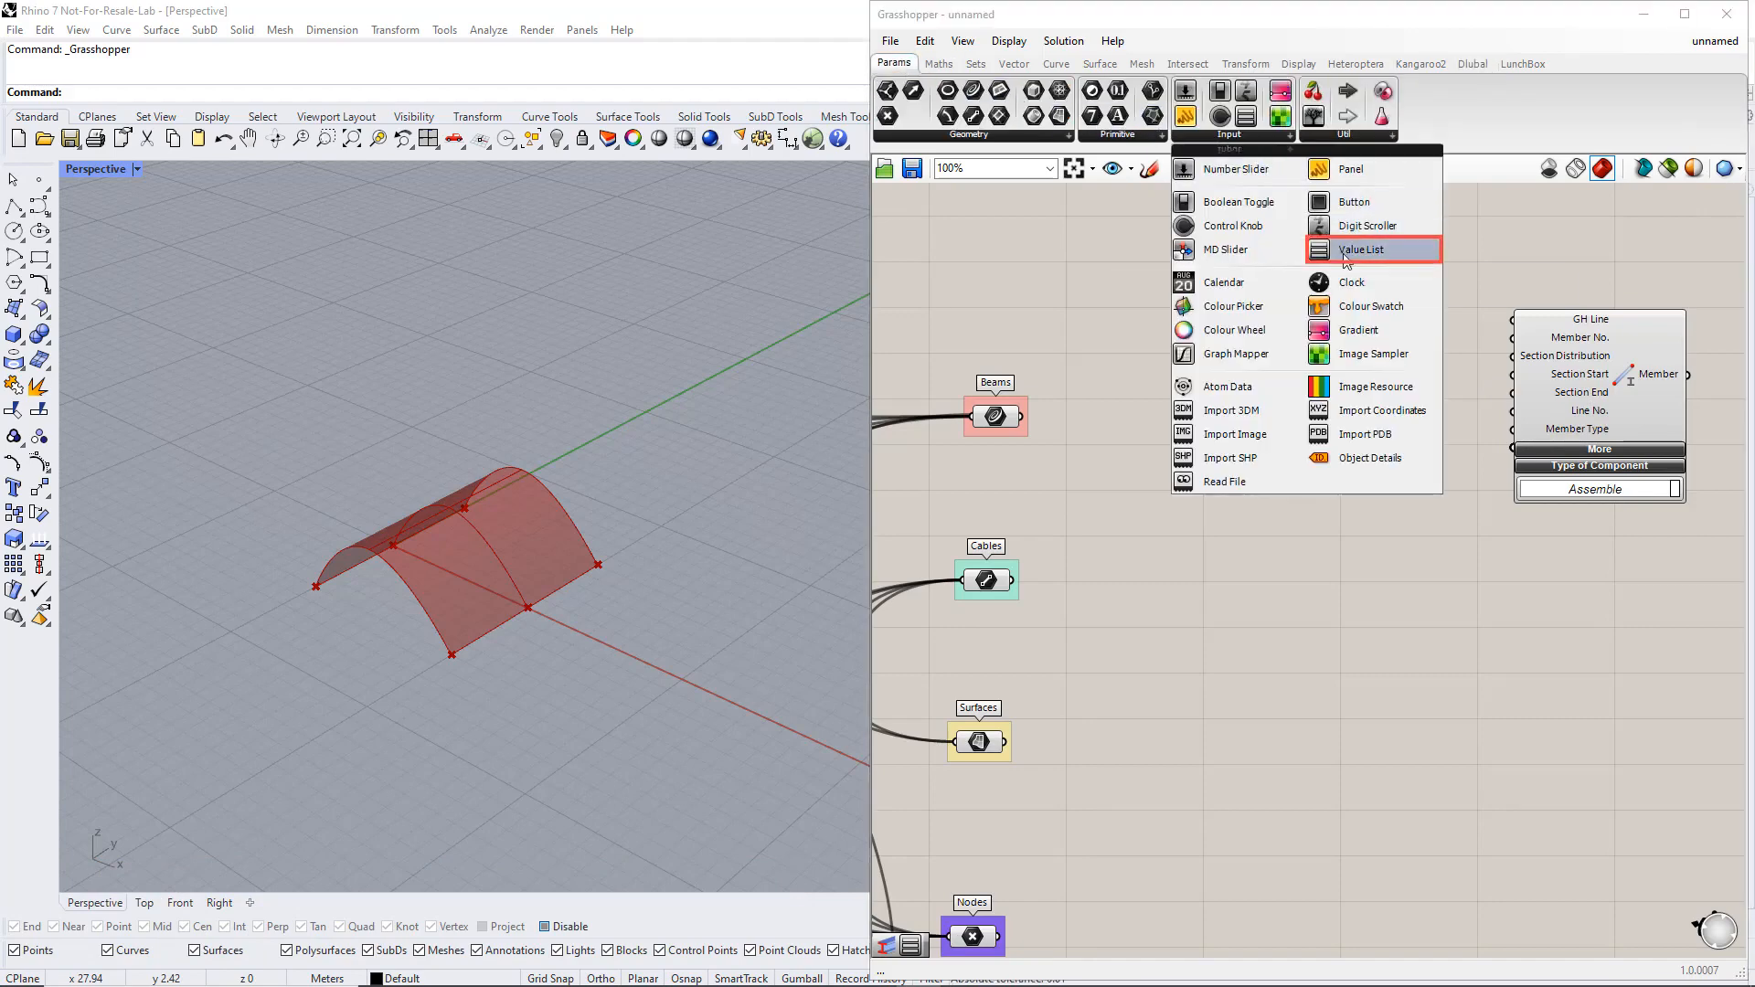
left_click_drag(1345, 252, 1358, 486)
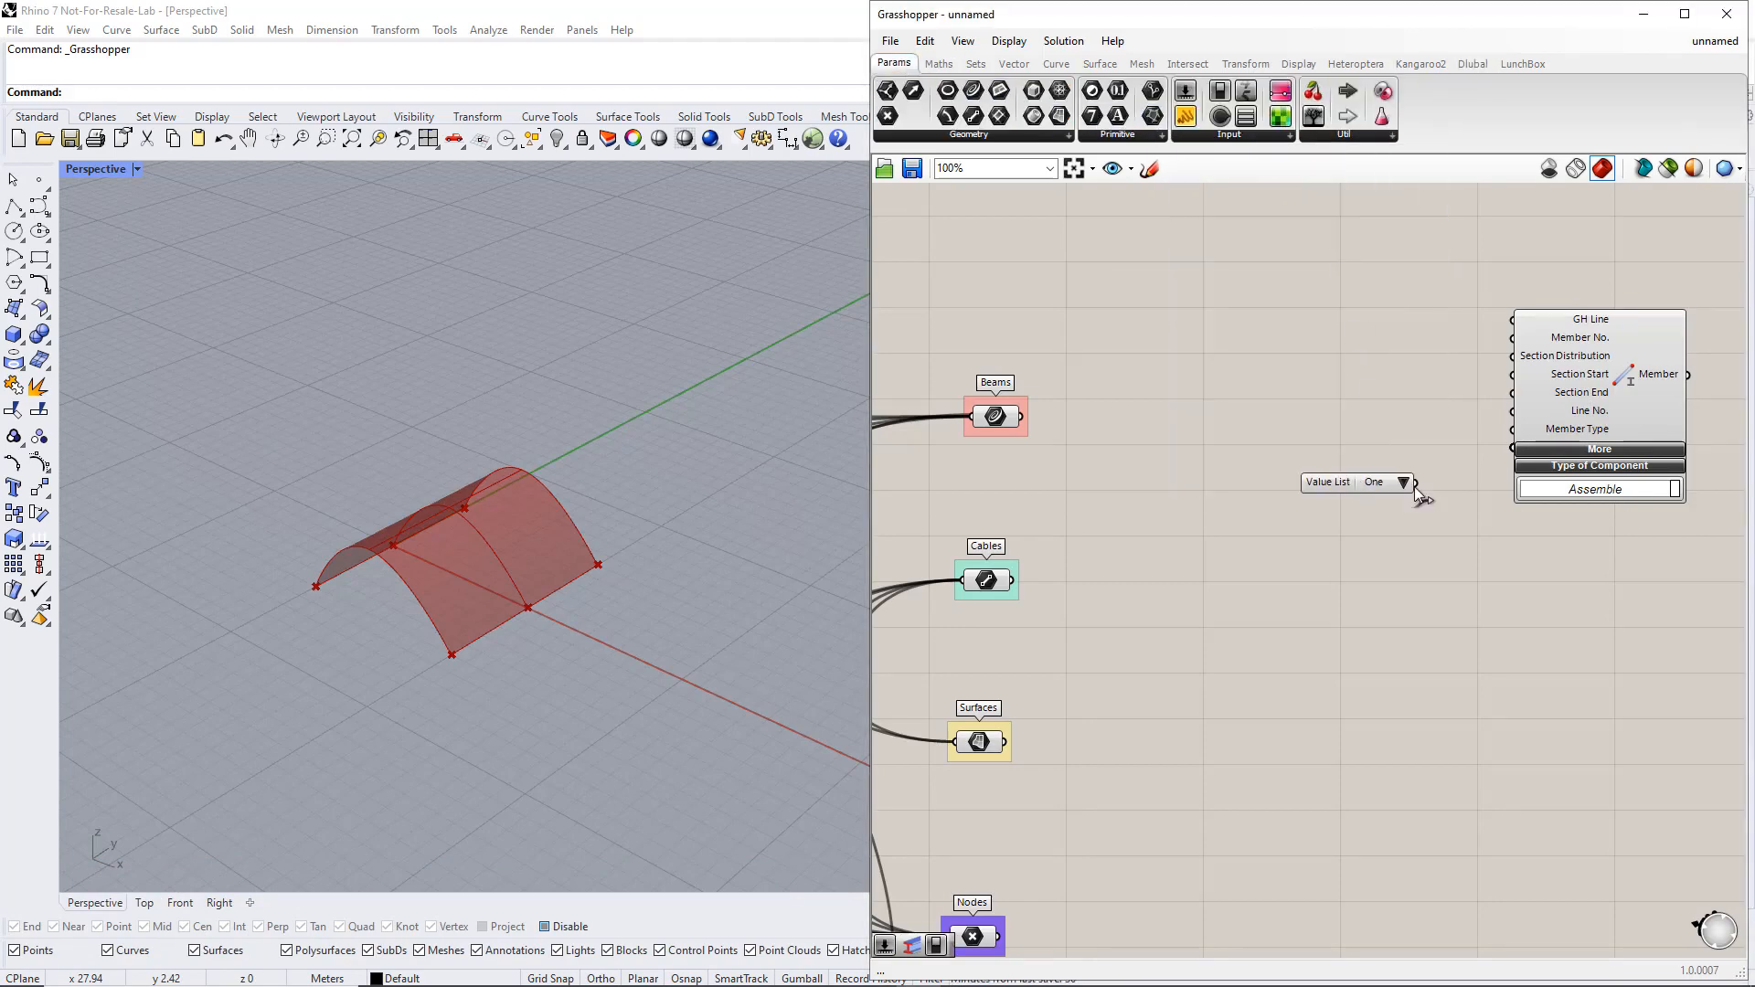
left_click_drag(1462, 451, 1412, 490)
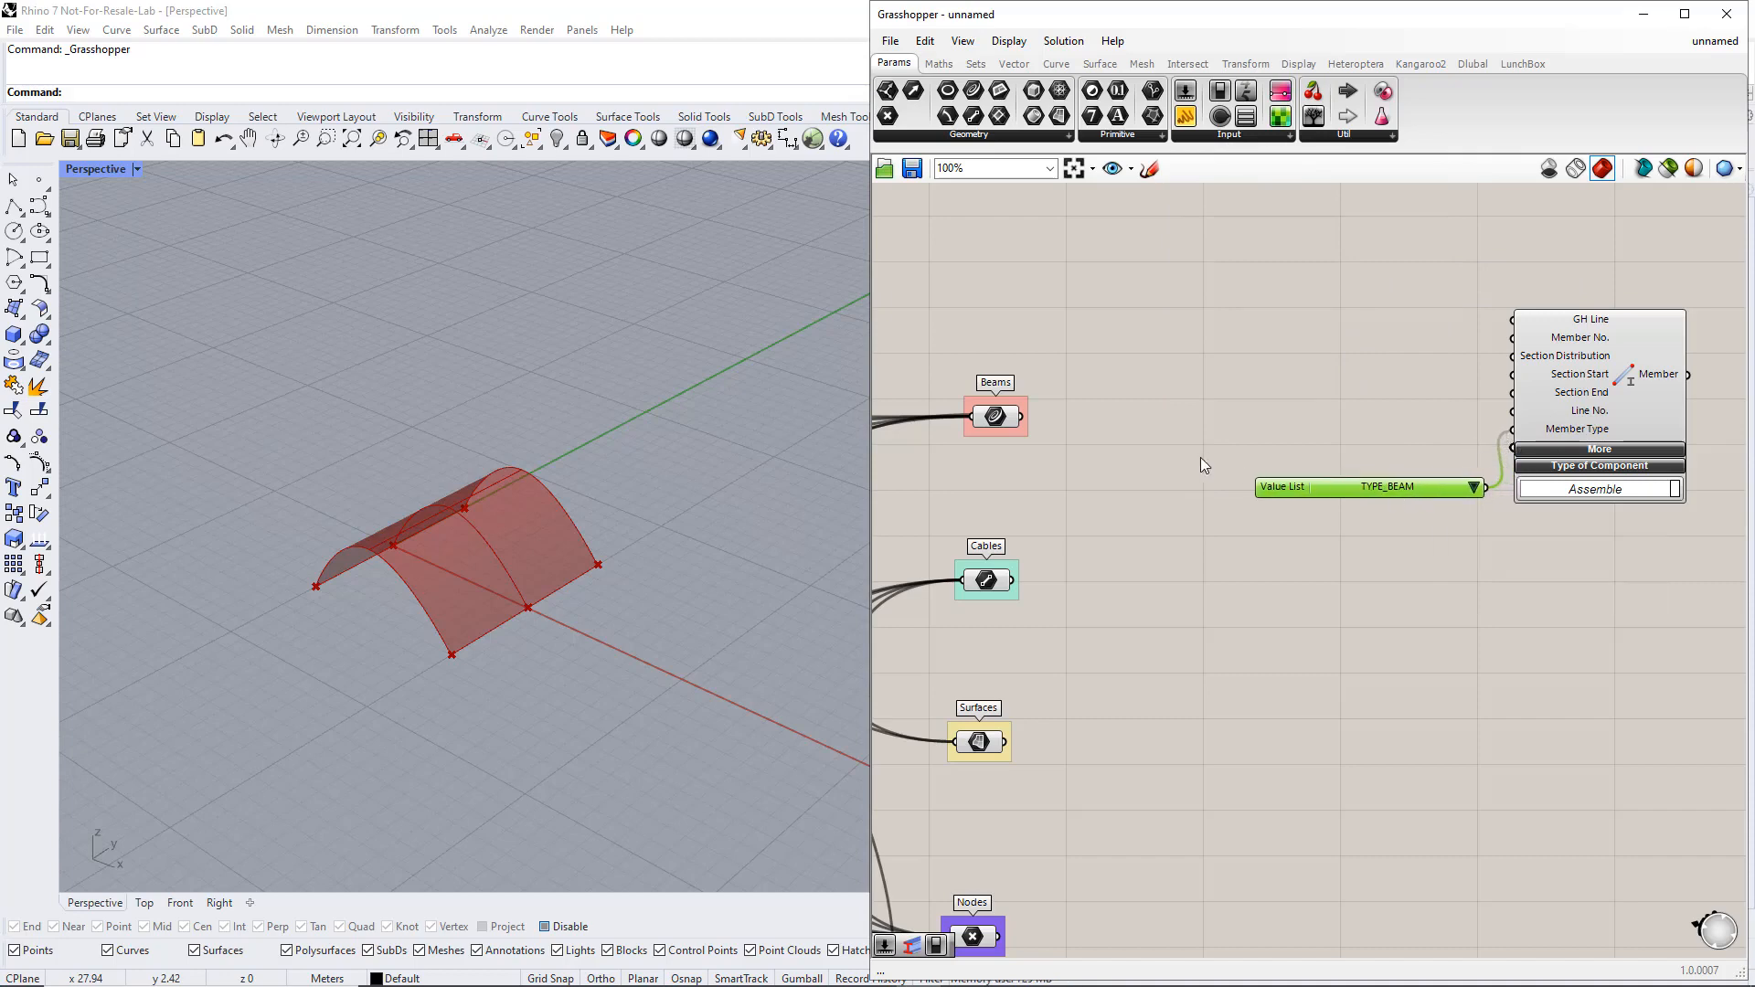
Connect the Beams curves to the Member's GH Line input and move the Member with its value list farther from the output groups
left_click_drag(1020, 419, 1510, 329)
left_click(1450, 528)
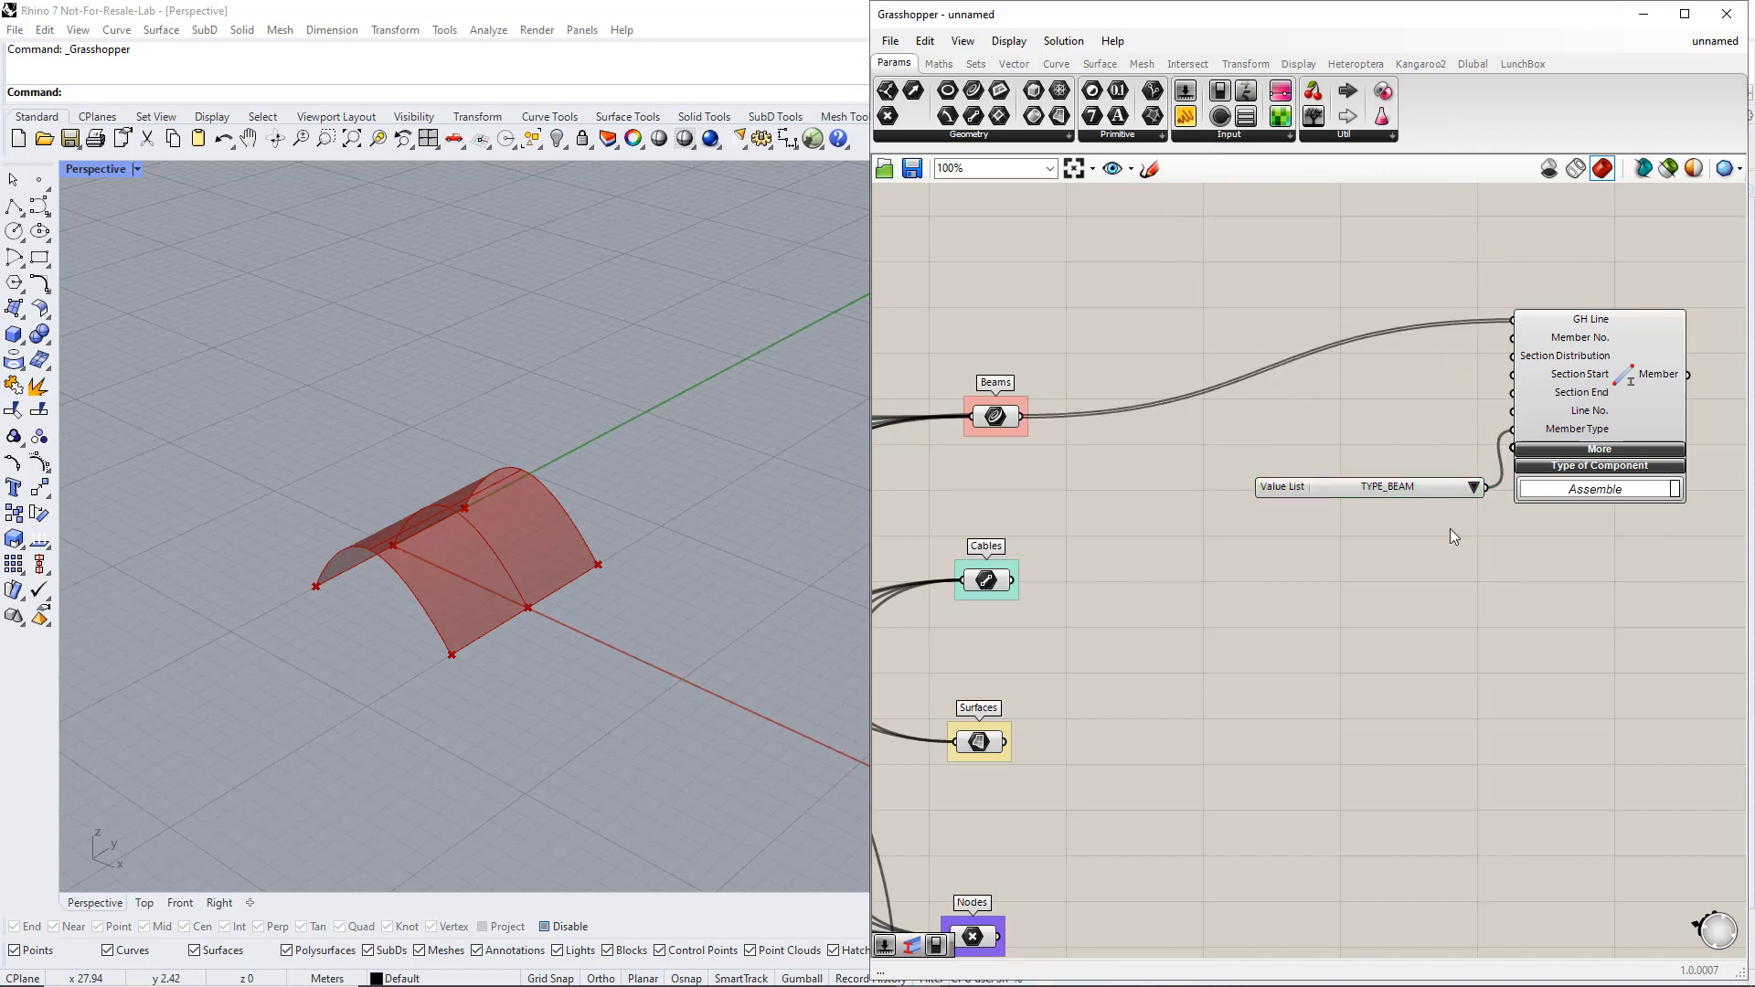
scroll(1450, 528, "down", 2)
left_click_drag(1499, 621, 1163, 345)
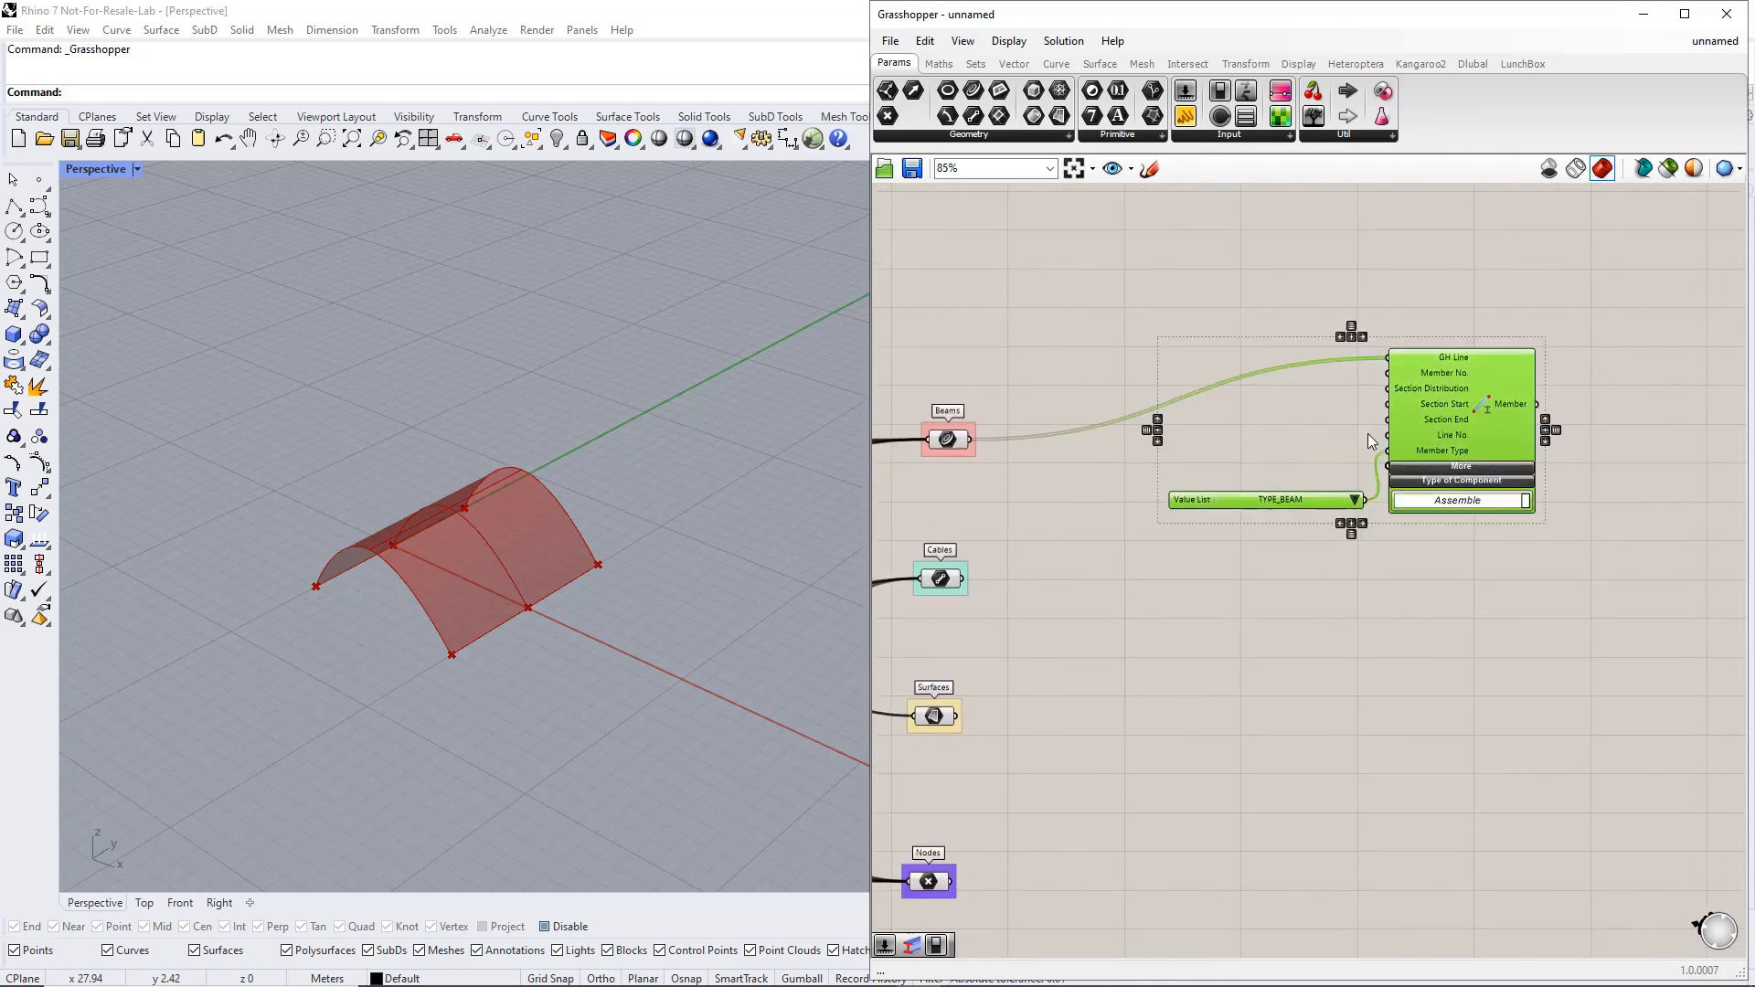
left_click_drag(1431, 420, 1652, 458)
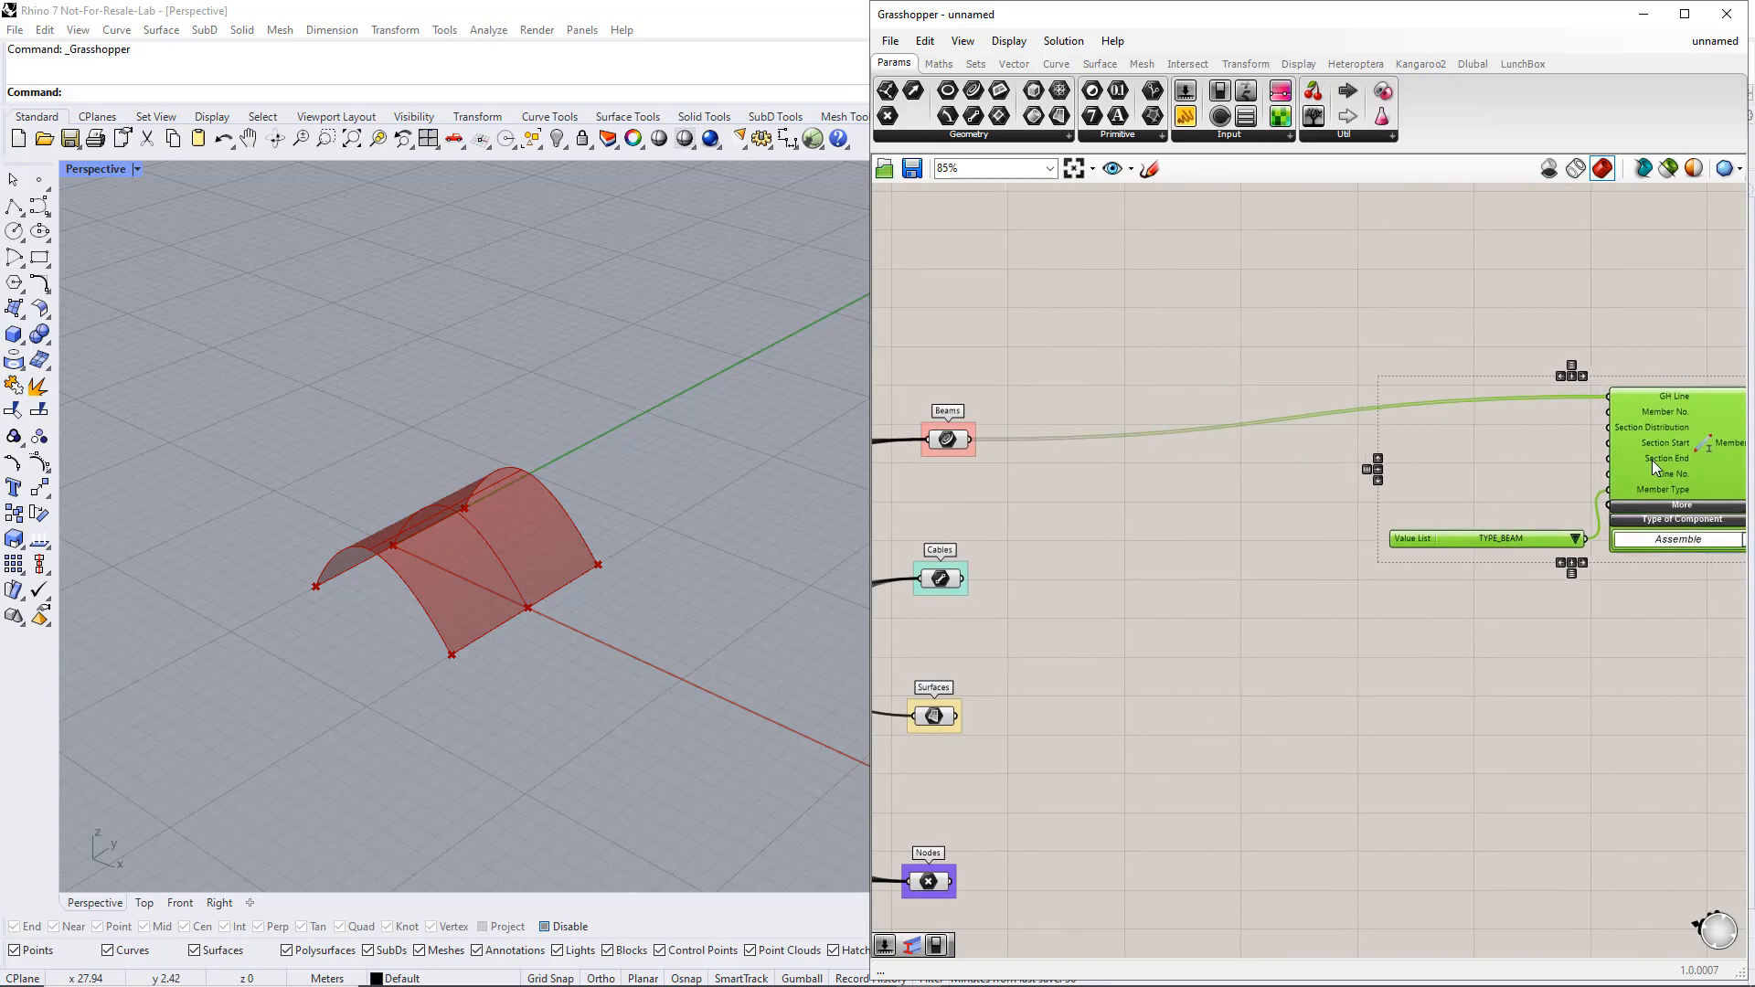
left_click(1550, 454)
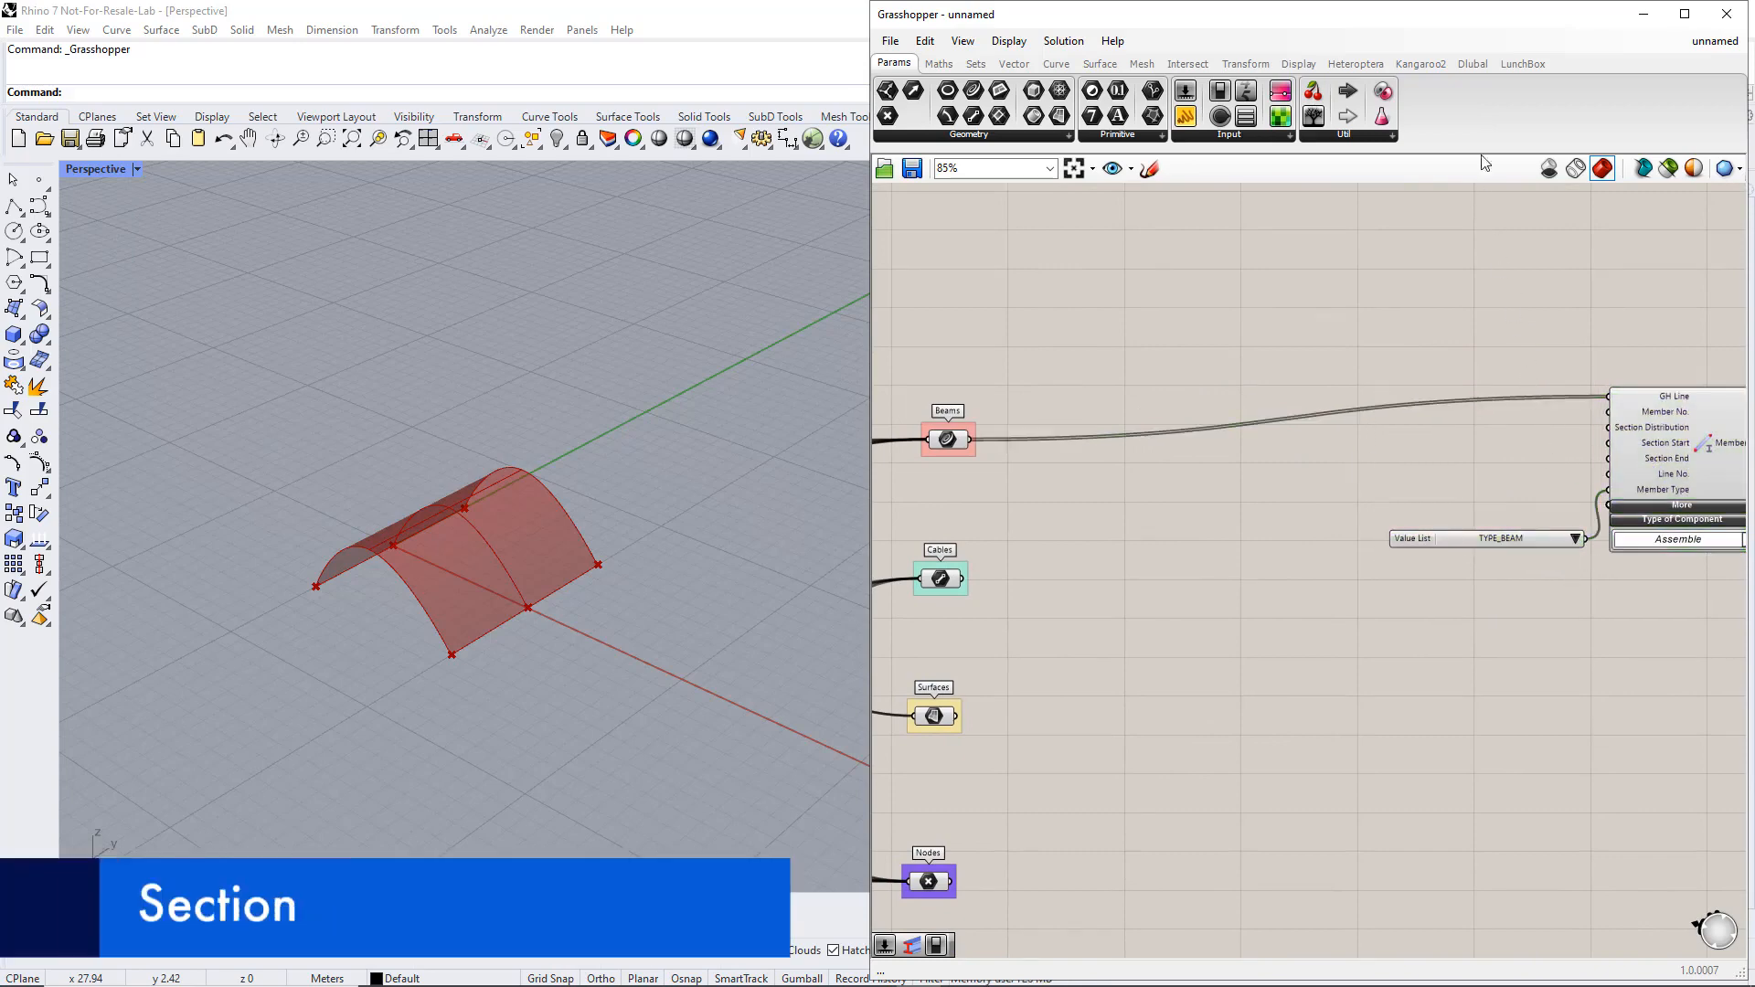
Place a Dlubal Section component above the beam wire and connect a number slider with value 1 to its Section No. input
left_click(1473, 64)
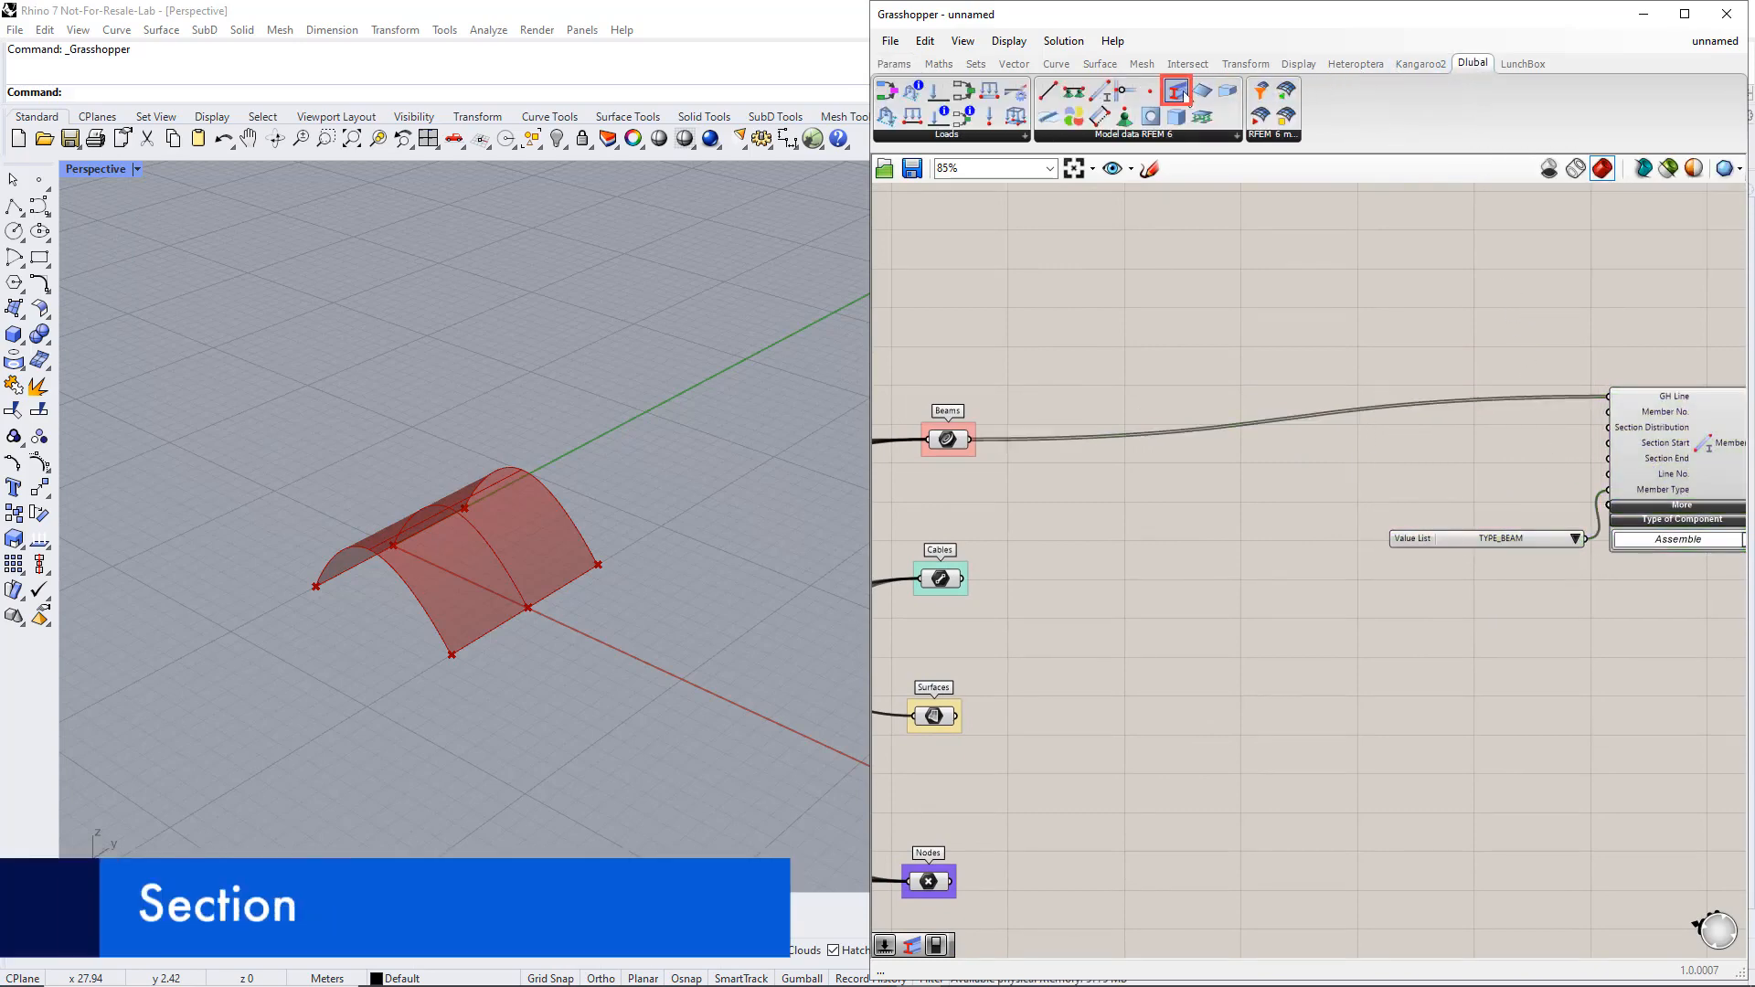
left_click_drag(1180, 94, 1400, 299)
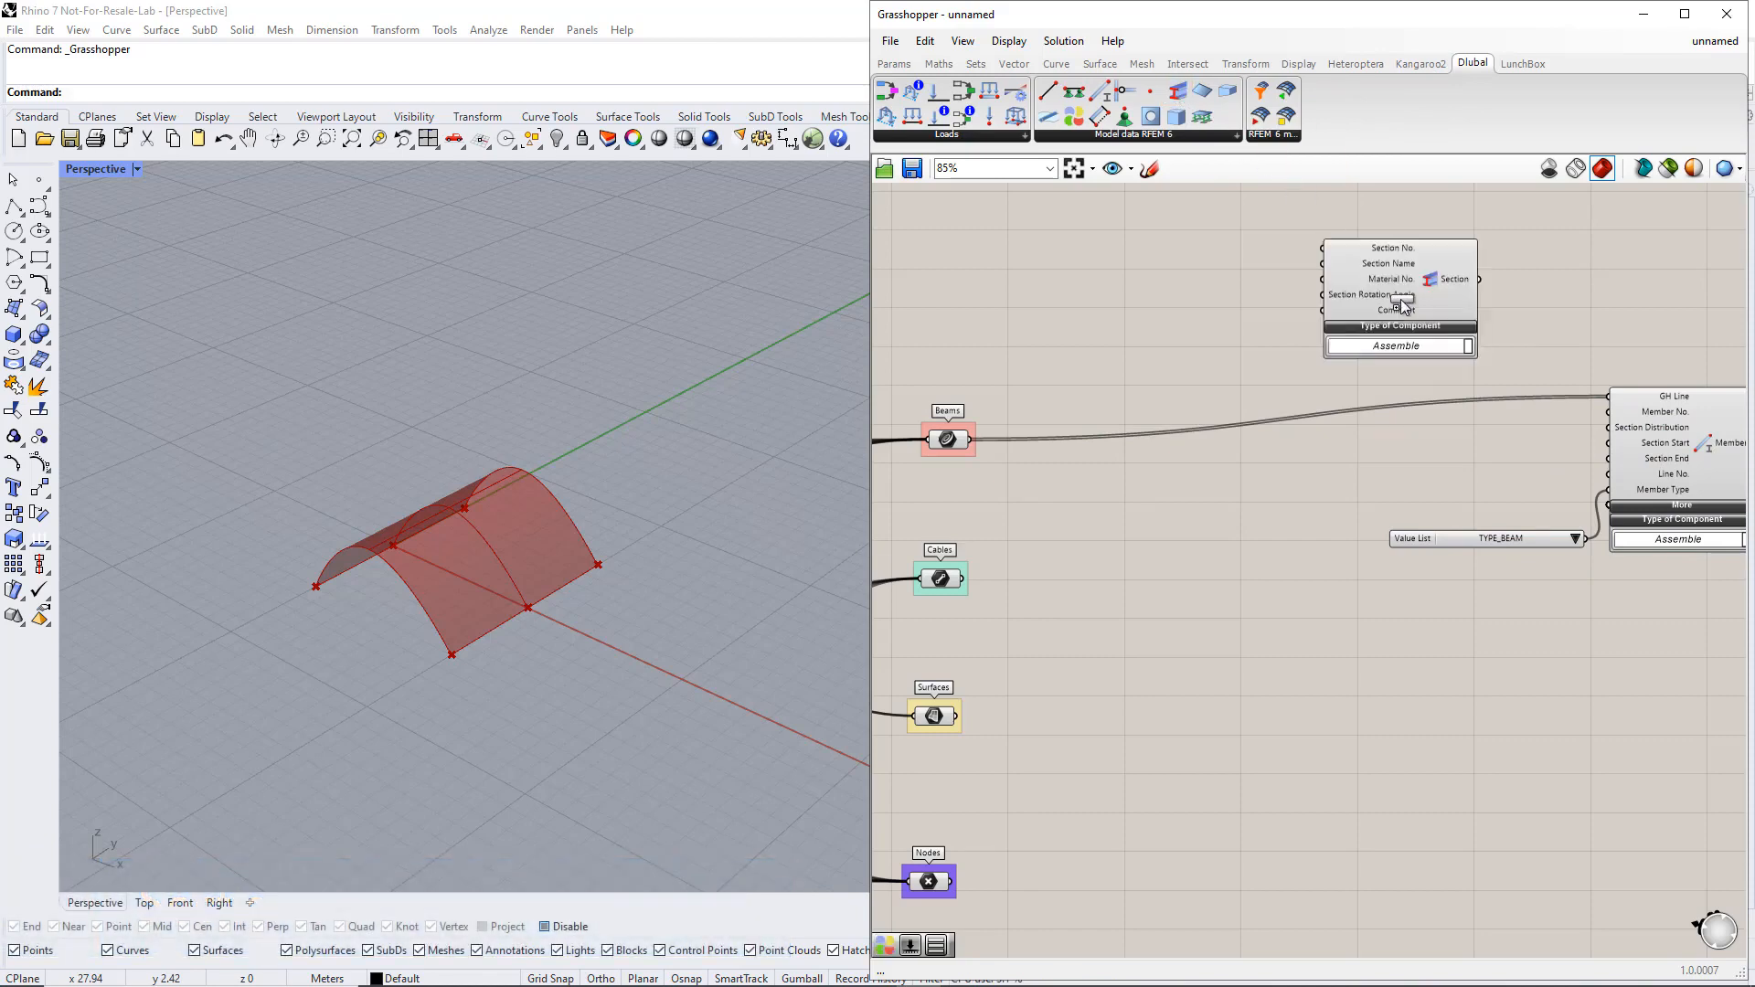
double_click(1210, 230)
type("slider")
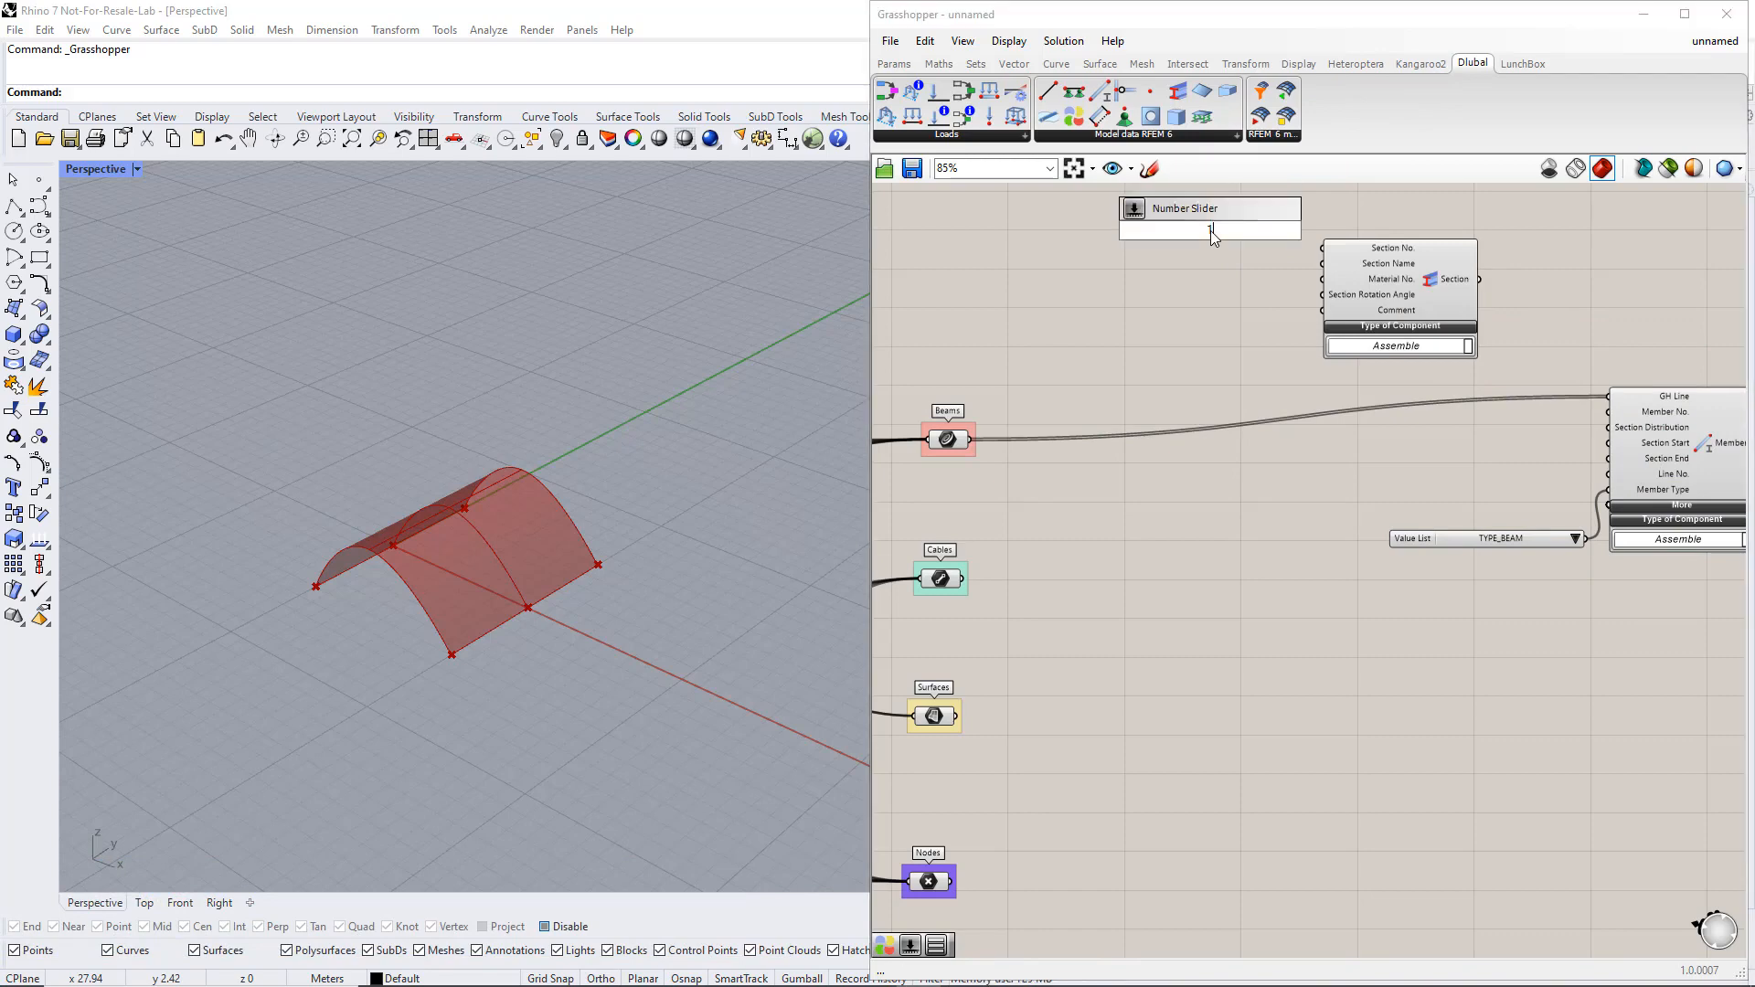
key("Return")
left_click_drag(1292, 231, 1316, 253)
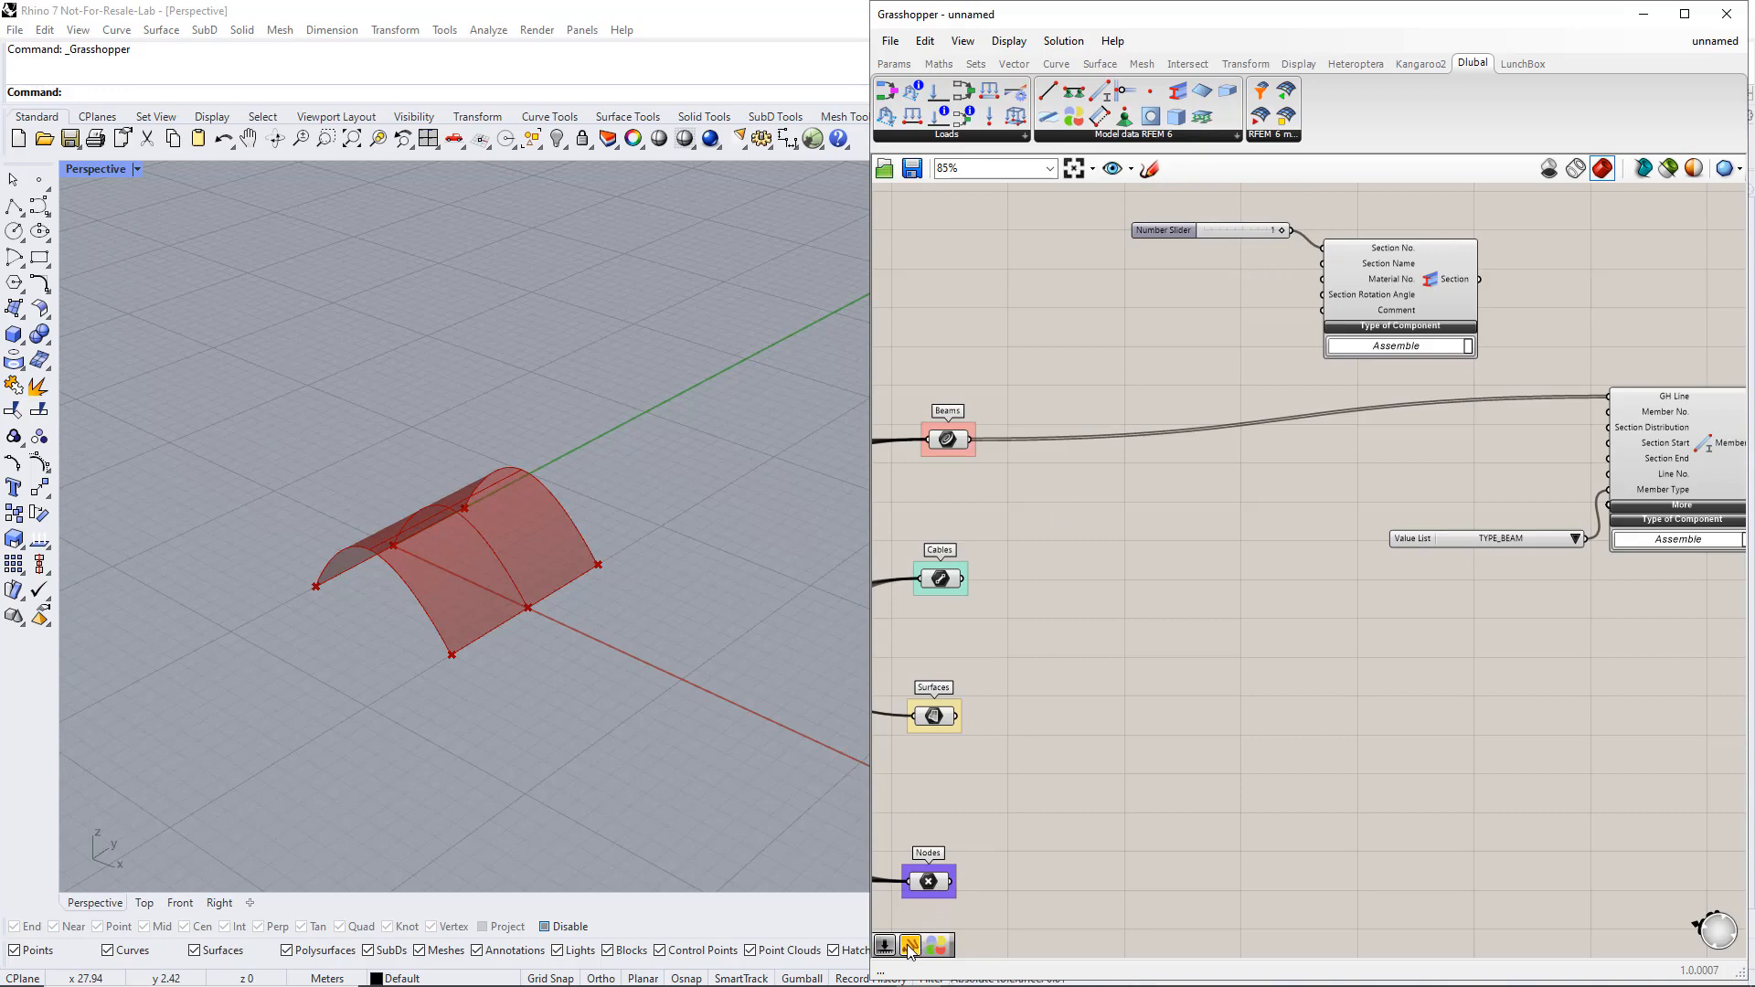
Add a compact text panel containing CHS 193.7x5 and connect it to the Section component's Section Name input
left_click_drag(910, 951, 1192, 302)
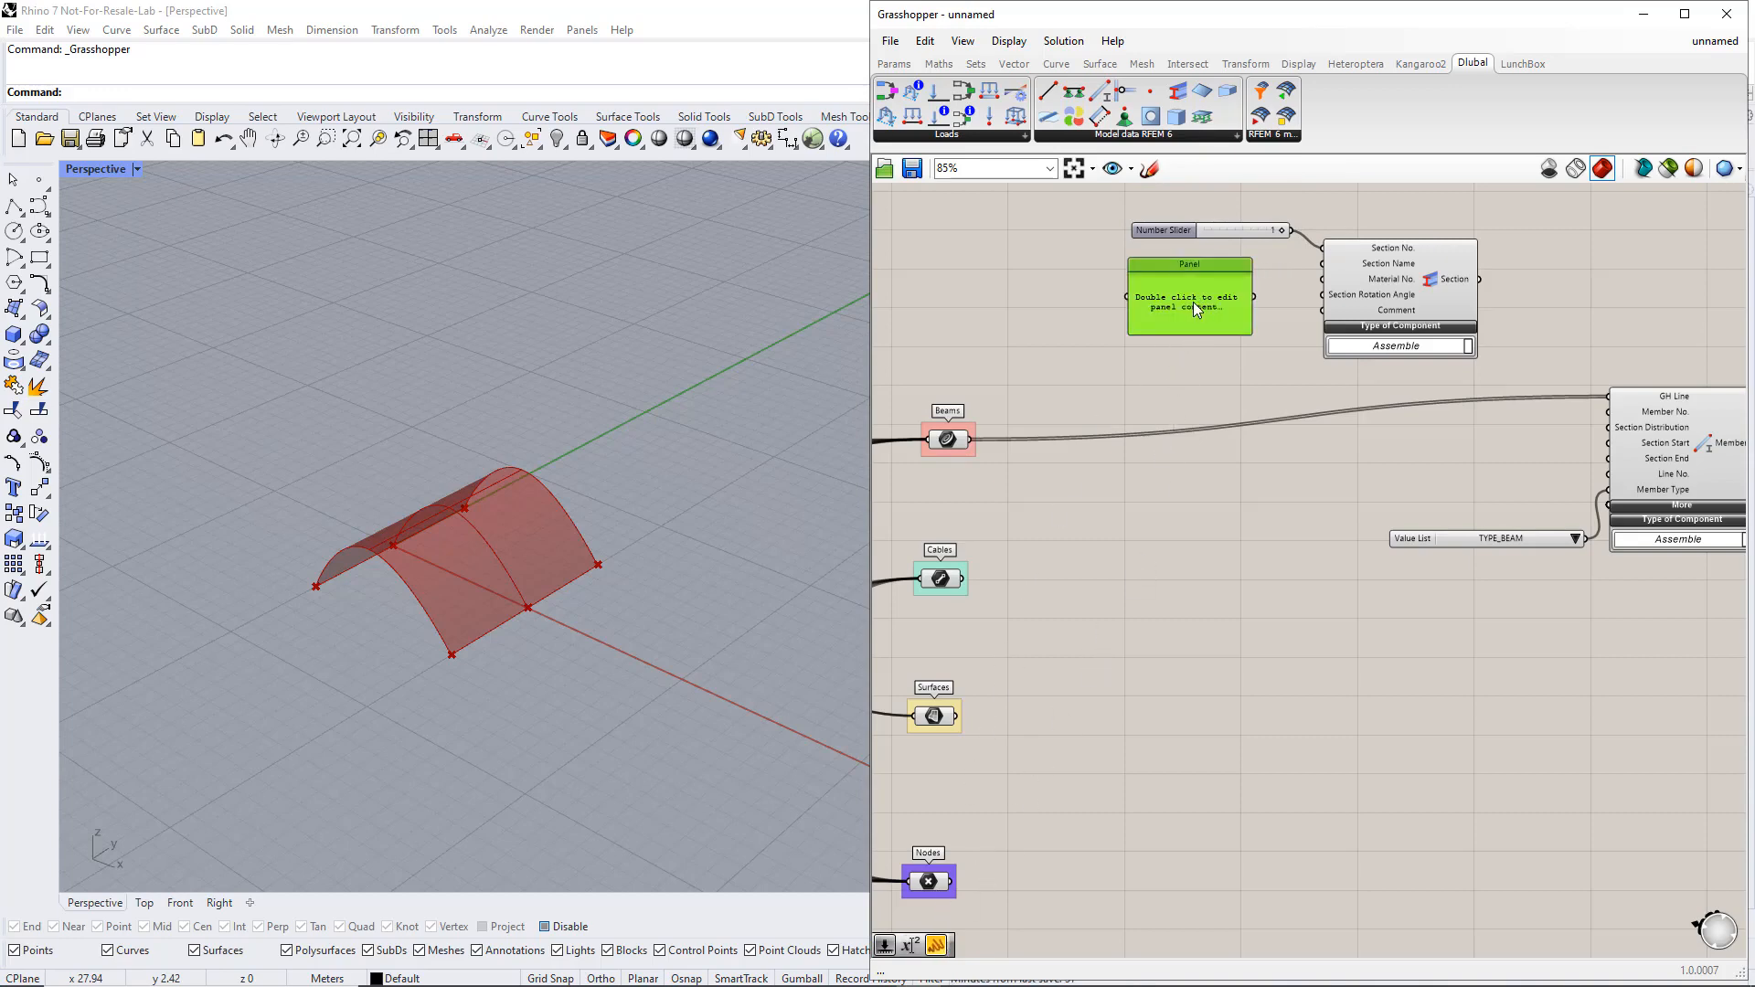
double_click(1192, 302)
type("CHS")
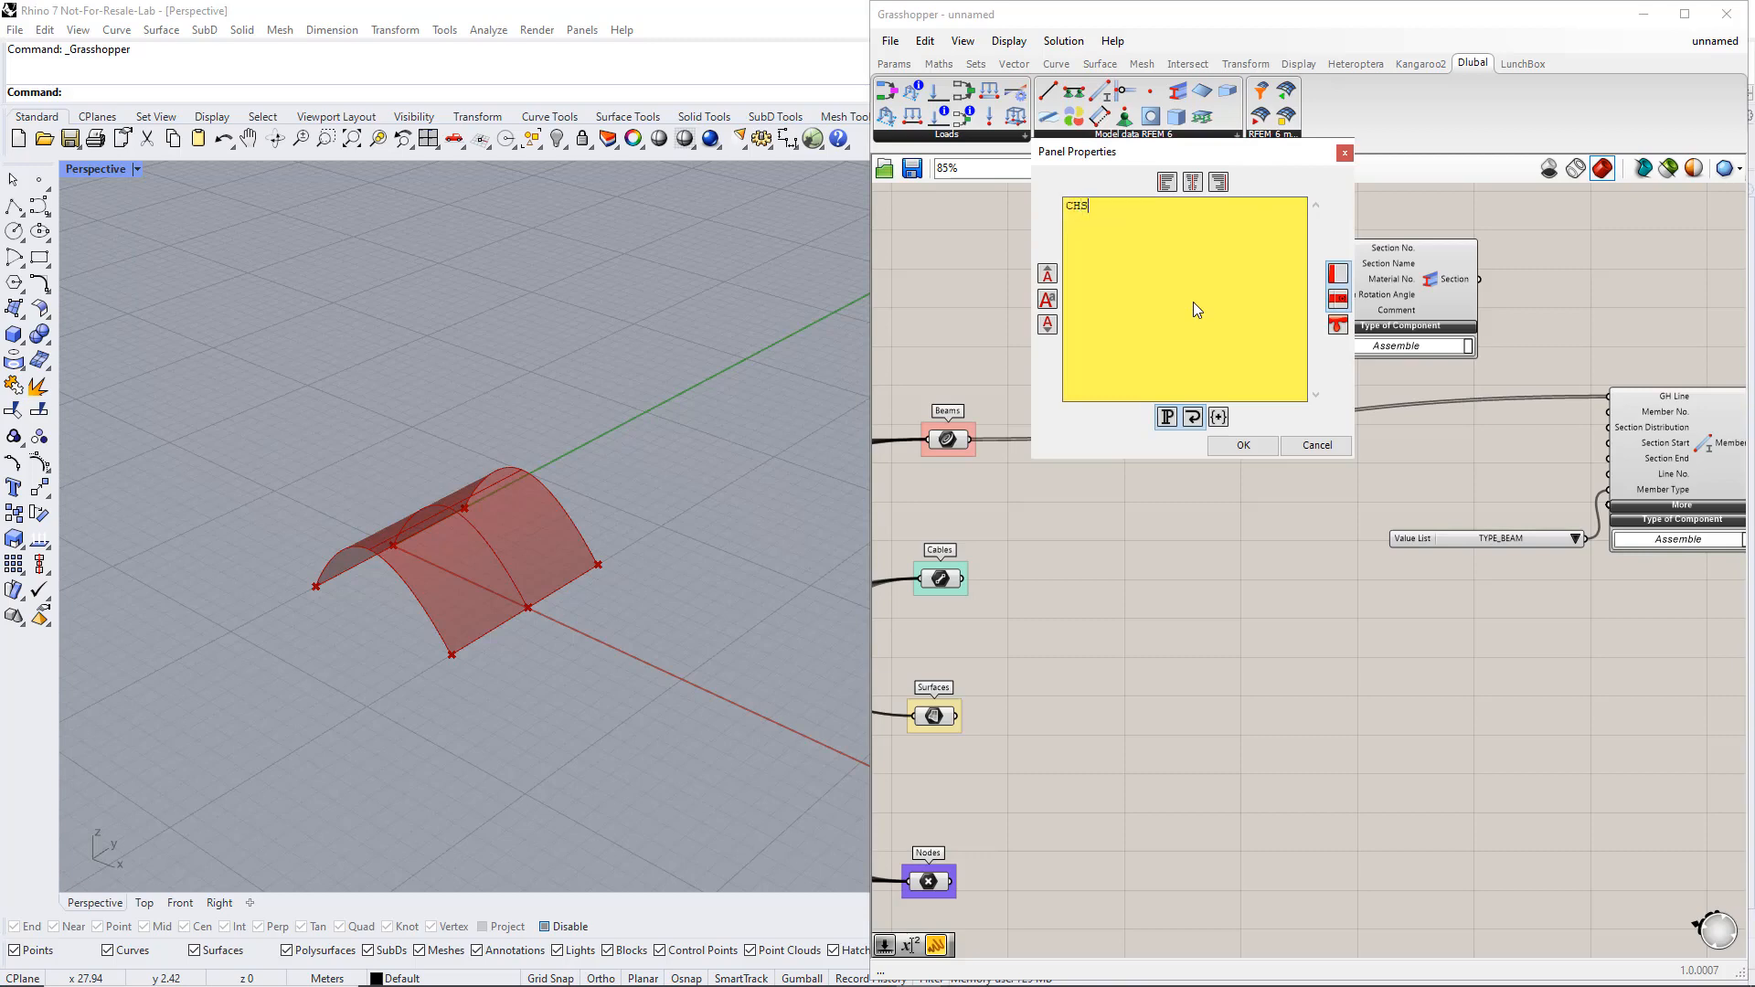
type(" 193.7x5")
left_click(1218, 440)
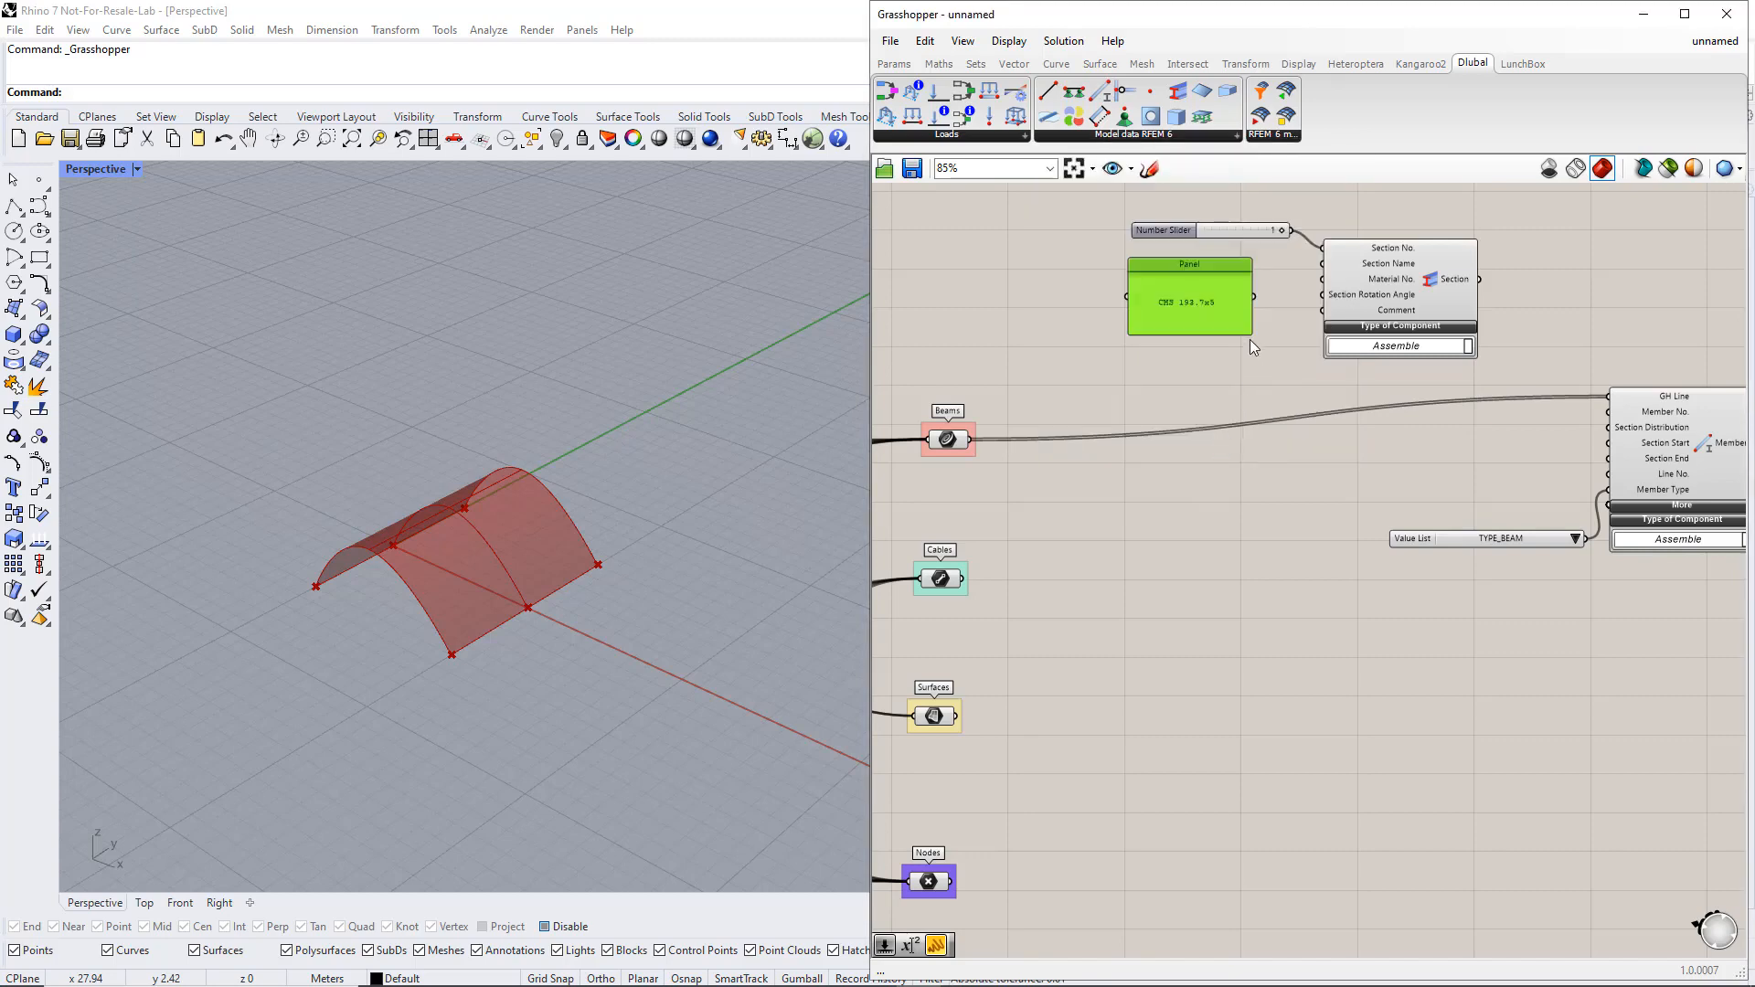
left_click_drag(1251, 340, 1265, 264)
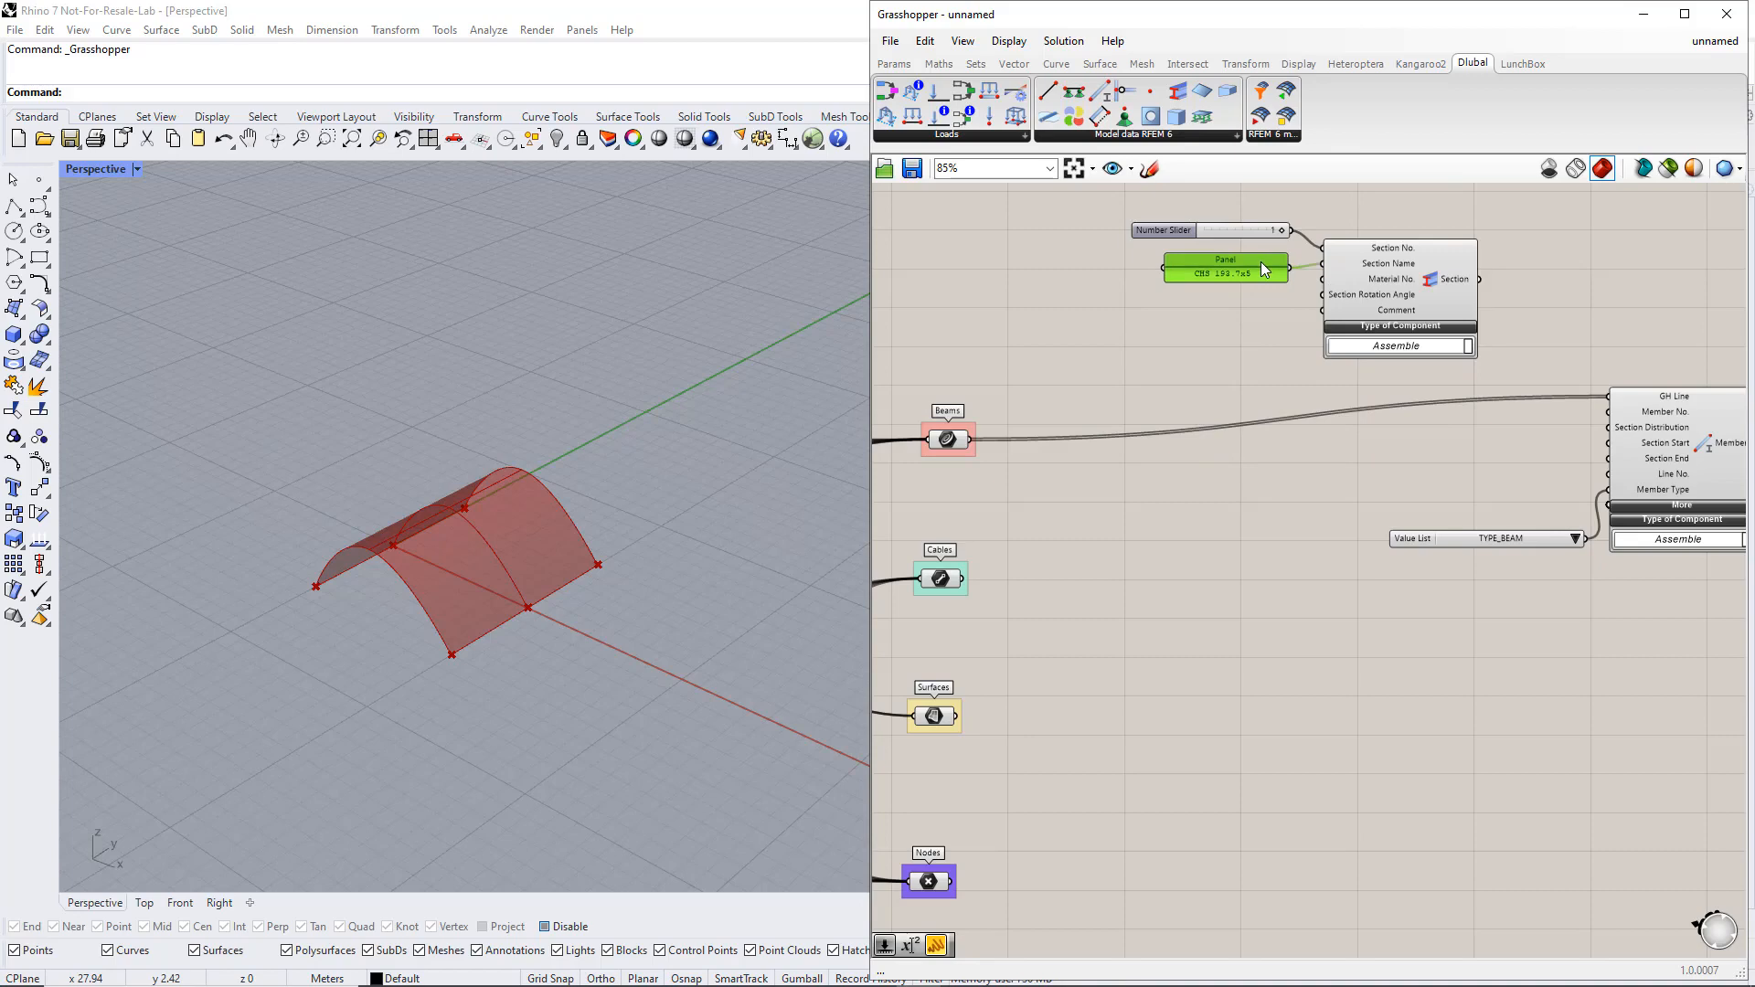
Place a Dlubal Material component before the Section component and connect a number slider with value 1 to its Material No. input
left_click_drag(1075, 119, 1044, 244)
right_click_drag(1134, 332, 1216, 404)
left_click(965, 271)
double_click(966, 270)
type("1")
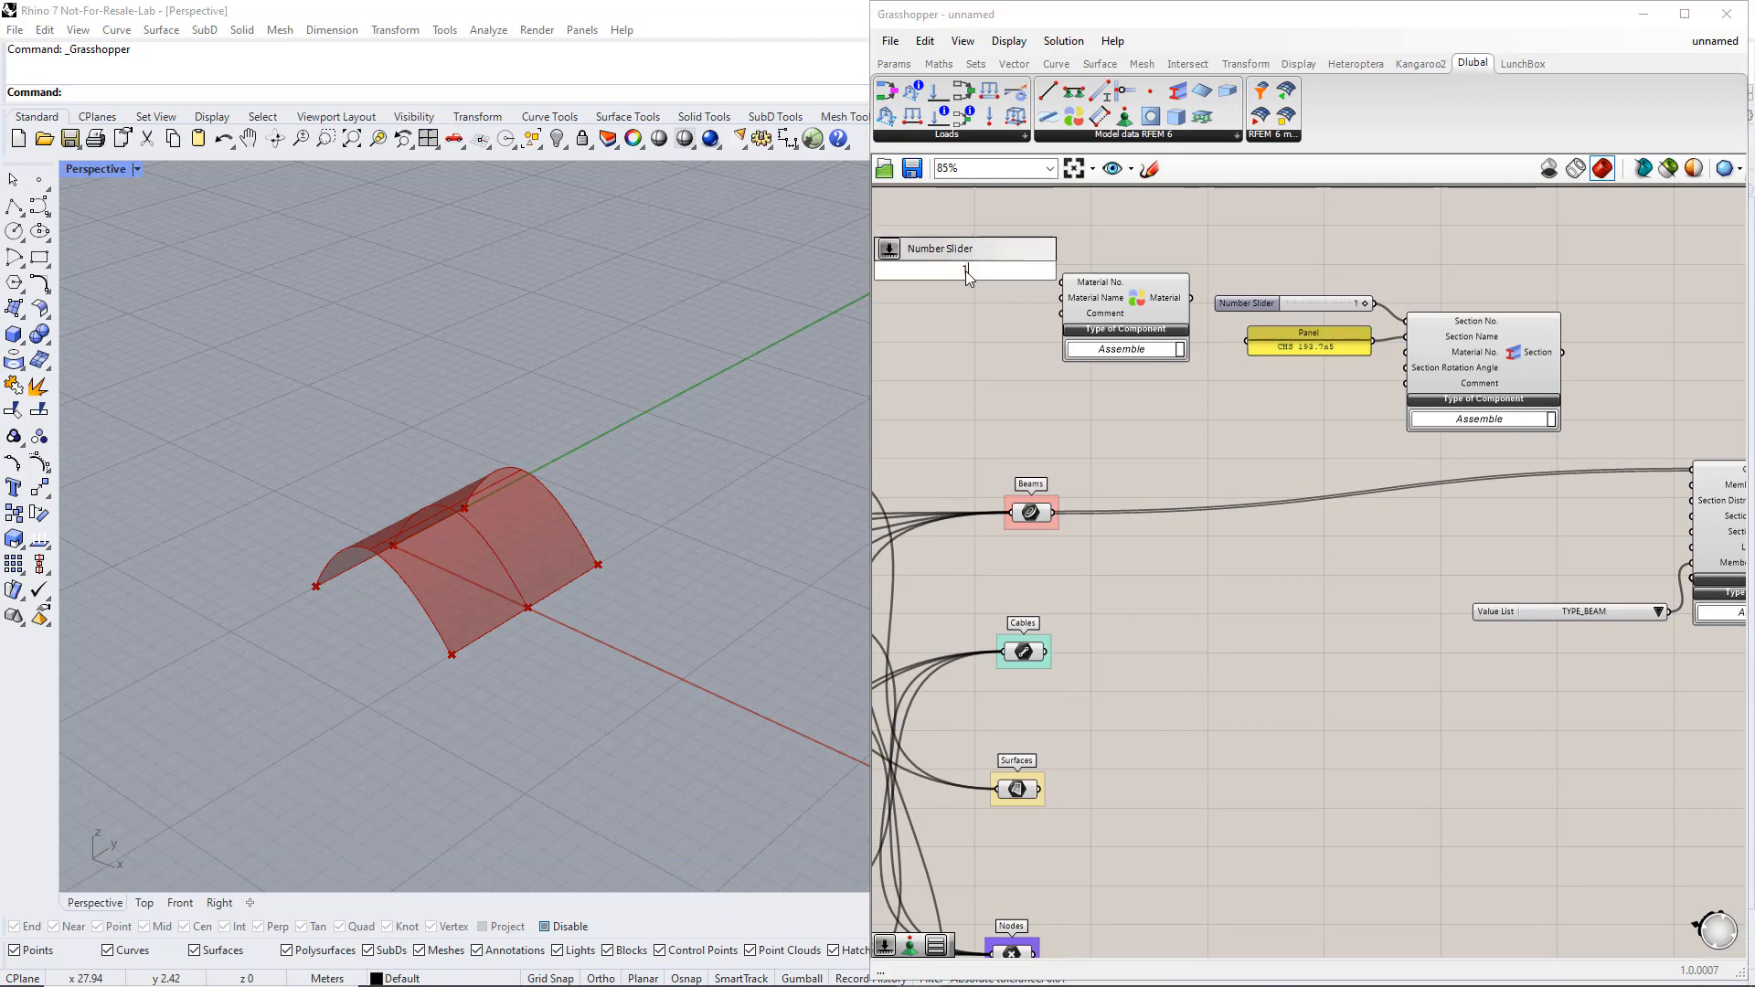
key("Return")
left_click_drag(1062, 290, 1062, 283)
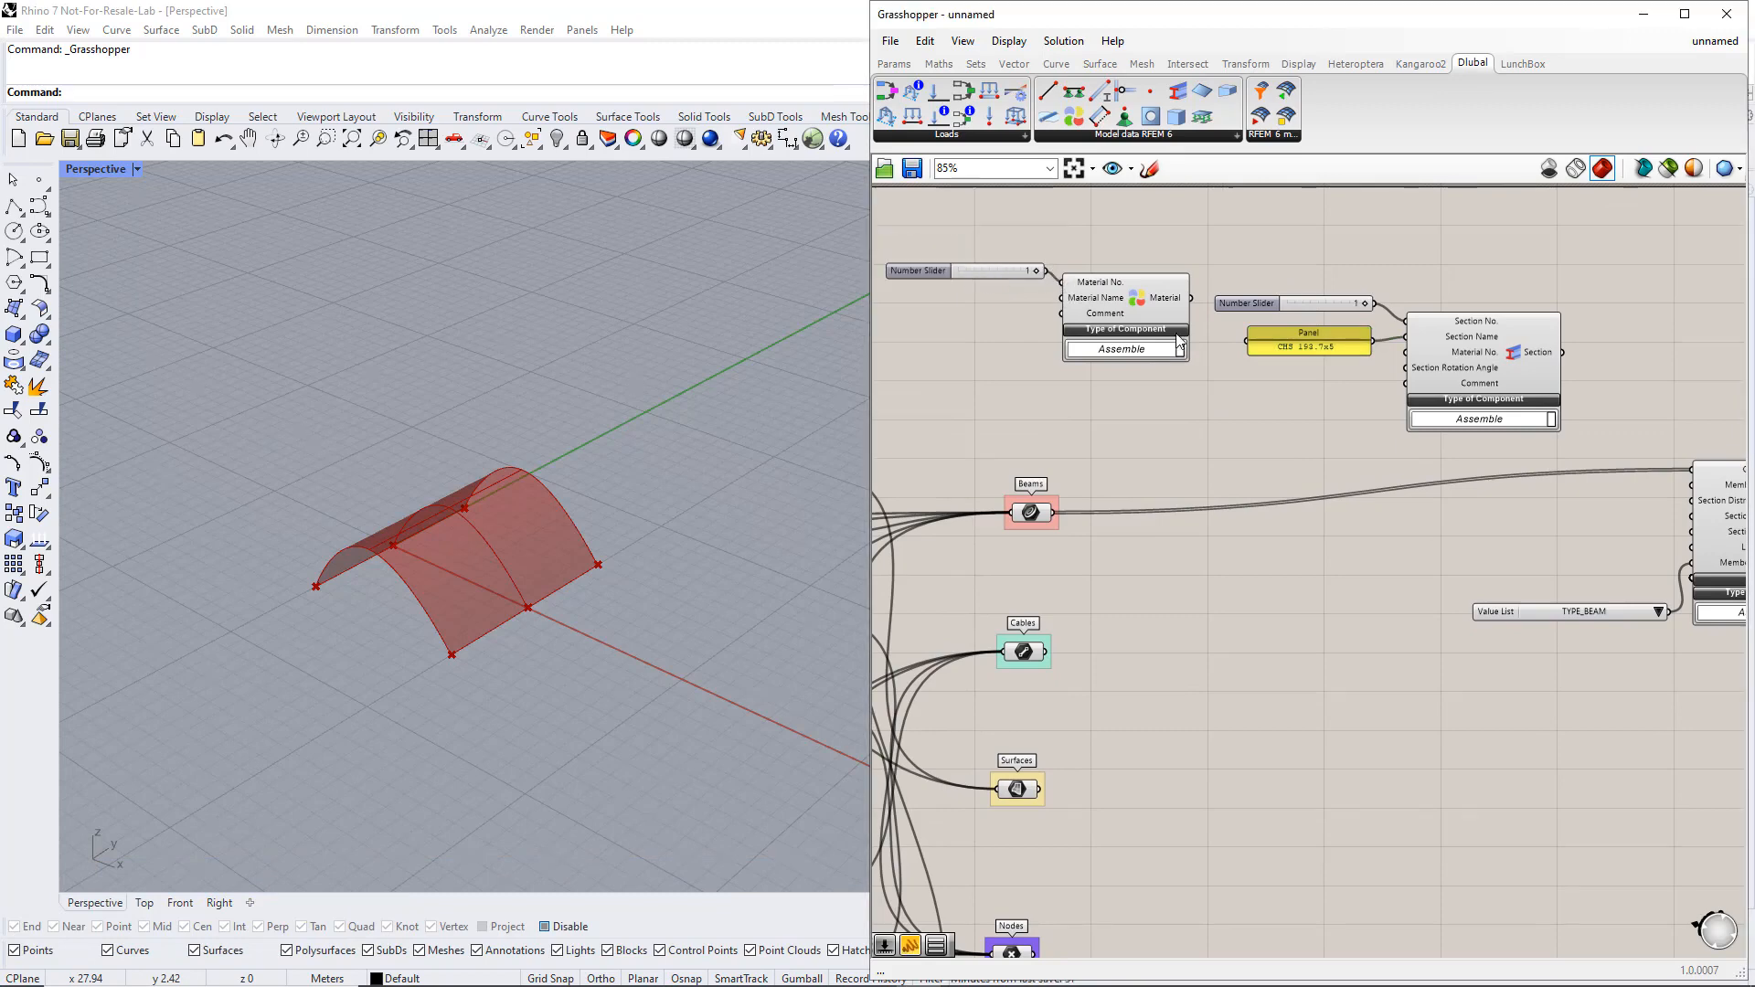
Duplicate the section name panel, change the copy's text to S235 and connect it to the Material component's Material Name input
left_click_drag(1296, 349, 956, 321)
double_click(956, 316)
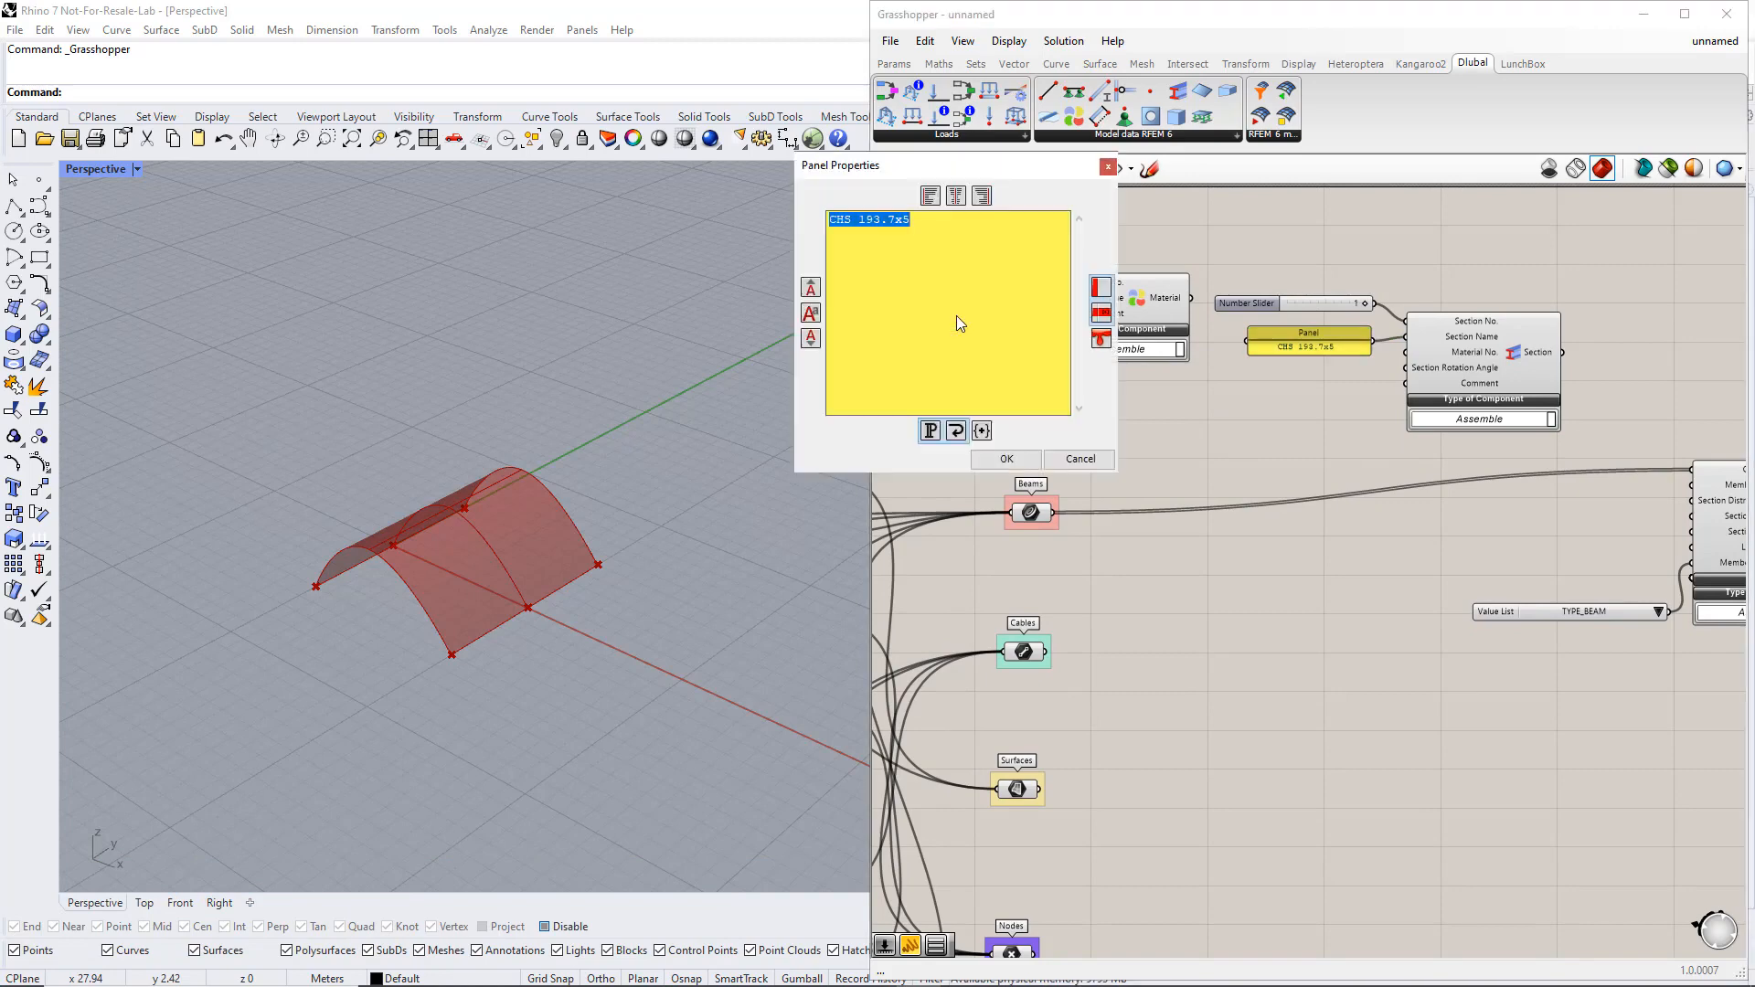
type("S235")
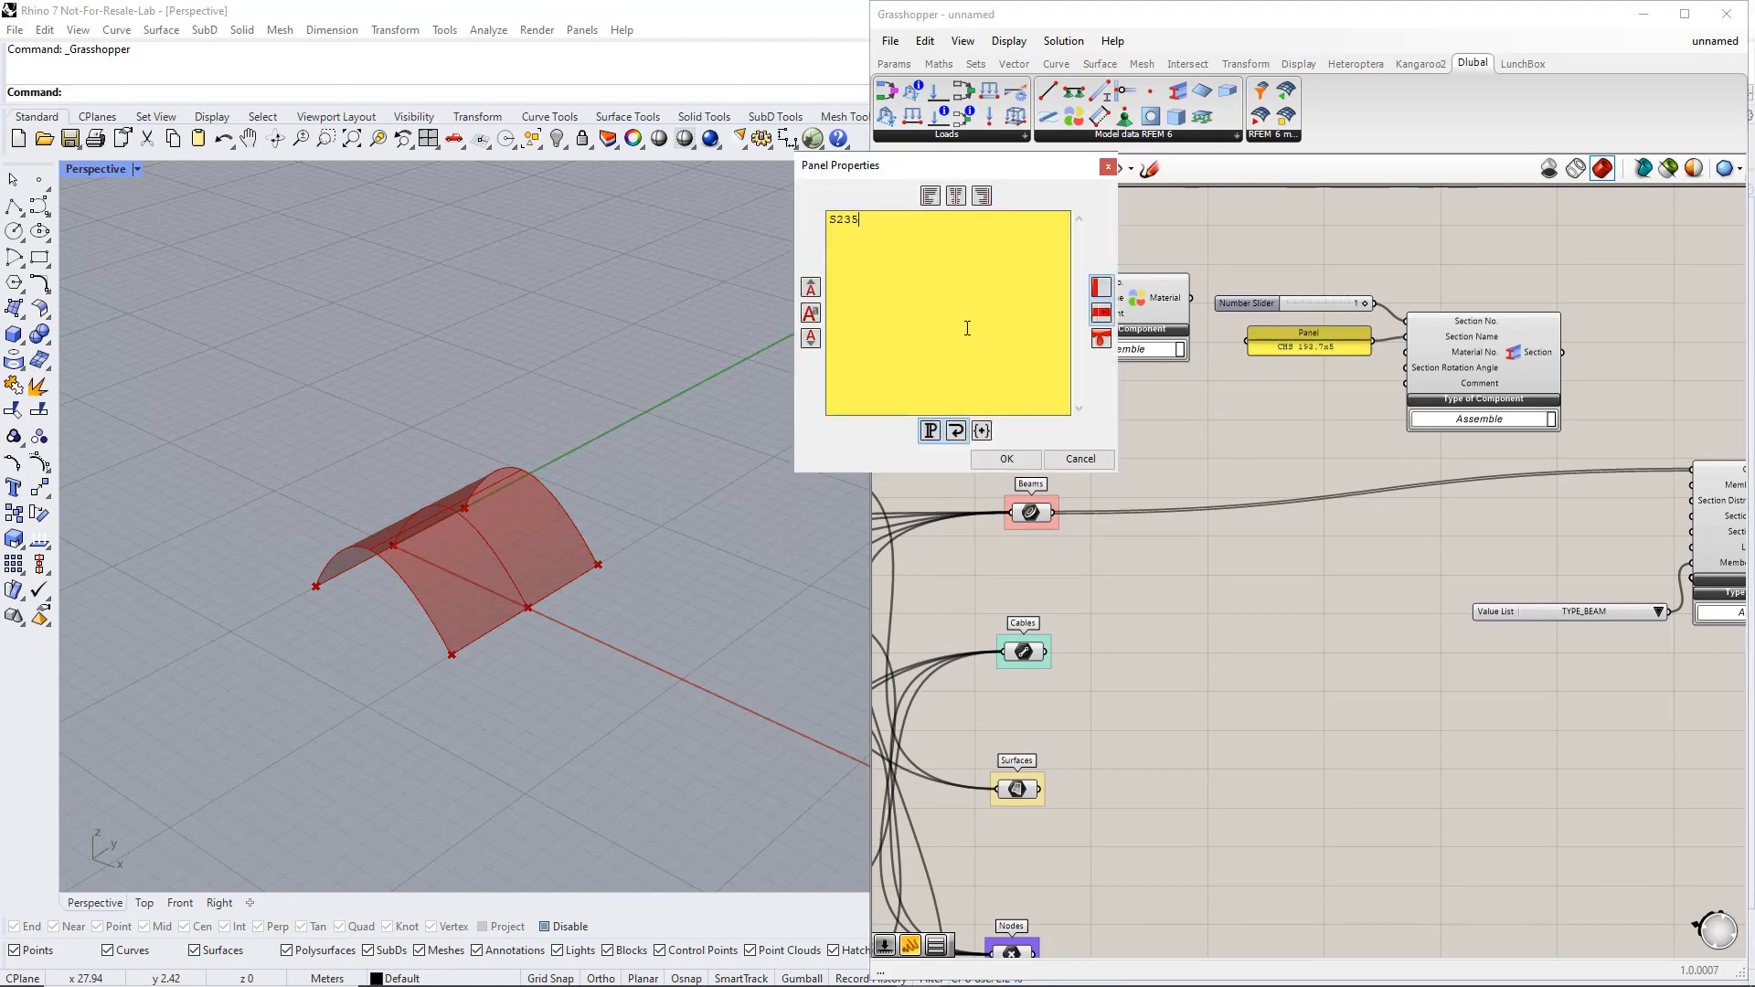
left_click(1006, 458)
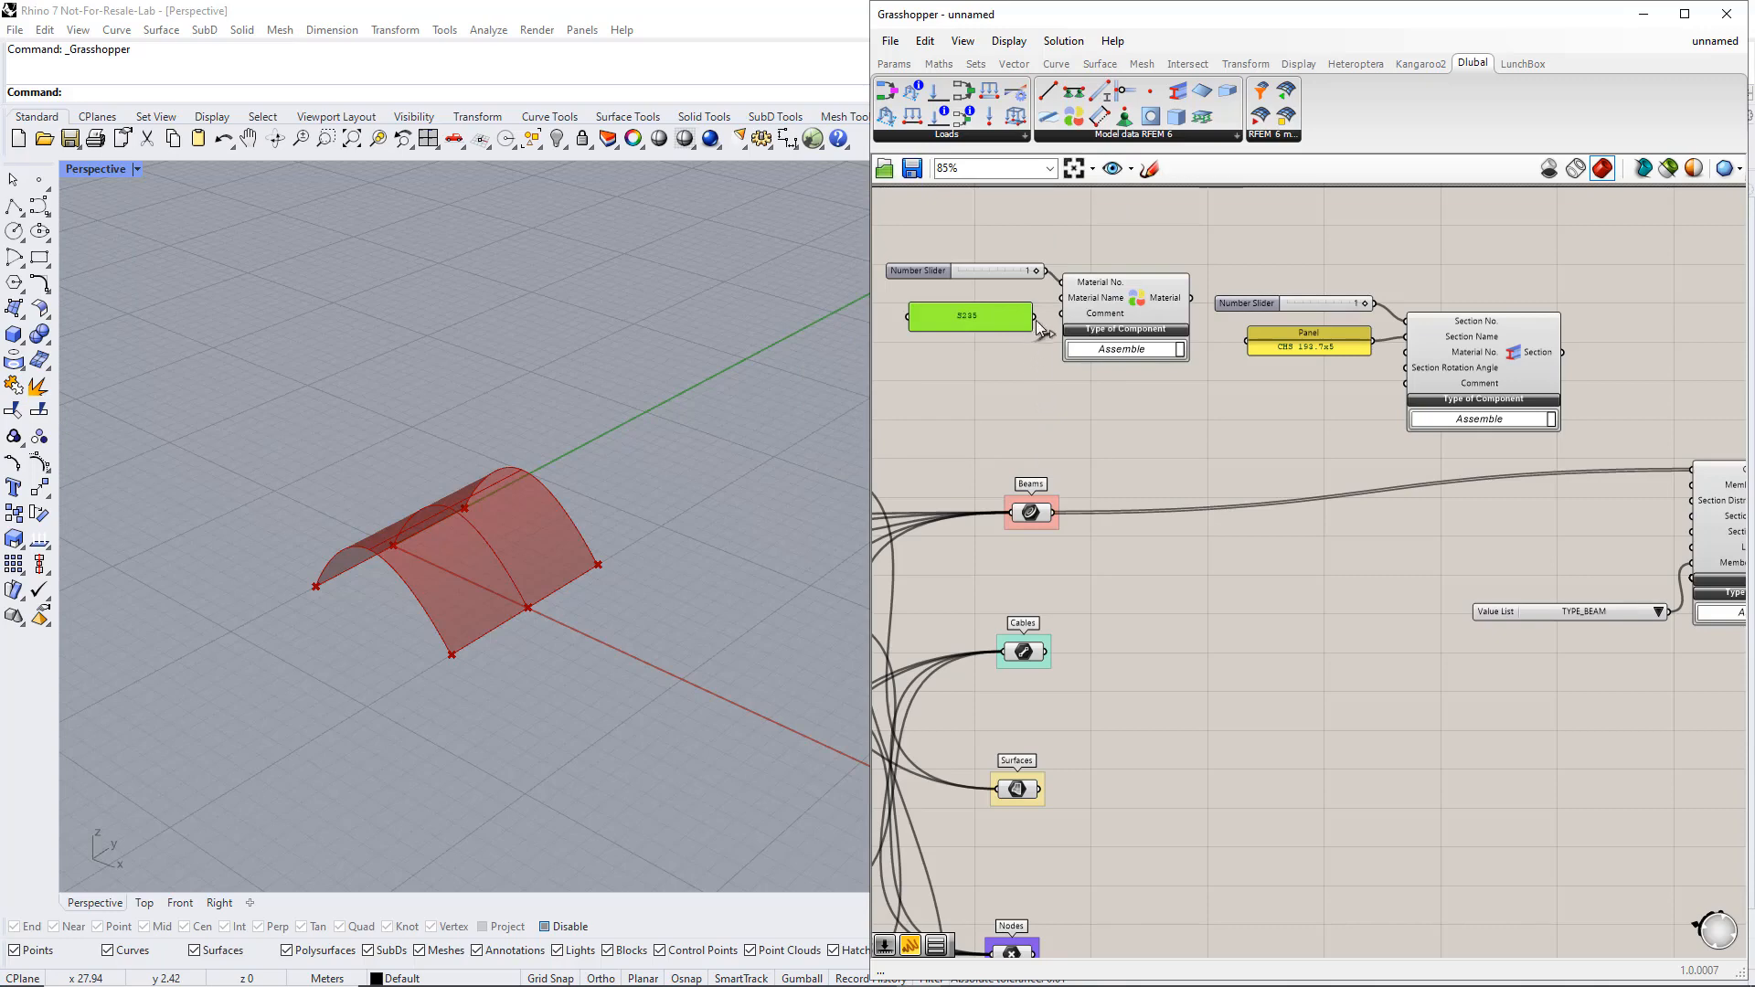
left_click_drag(1034, 317, 1063, 308)
Connect the Material output to the Section's Material No. input and the Section output to the Member's Section Start input
left_click_drag(1192, 298, 1404, 354)
left_click_drag(1564, 352, 1692, 516)
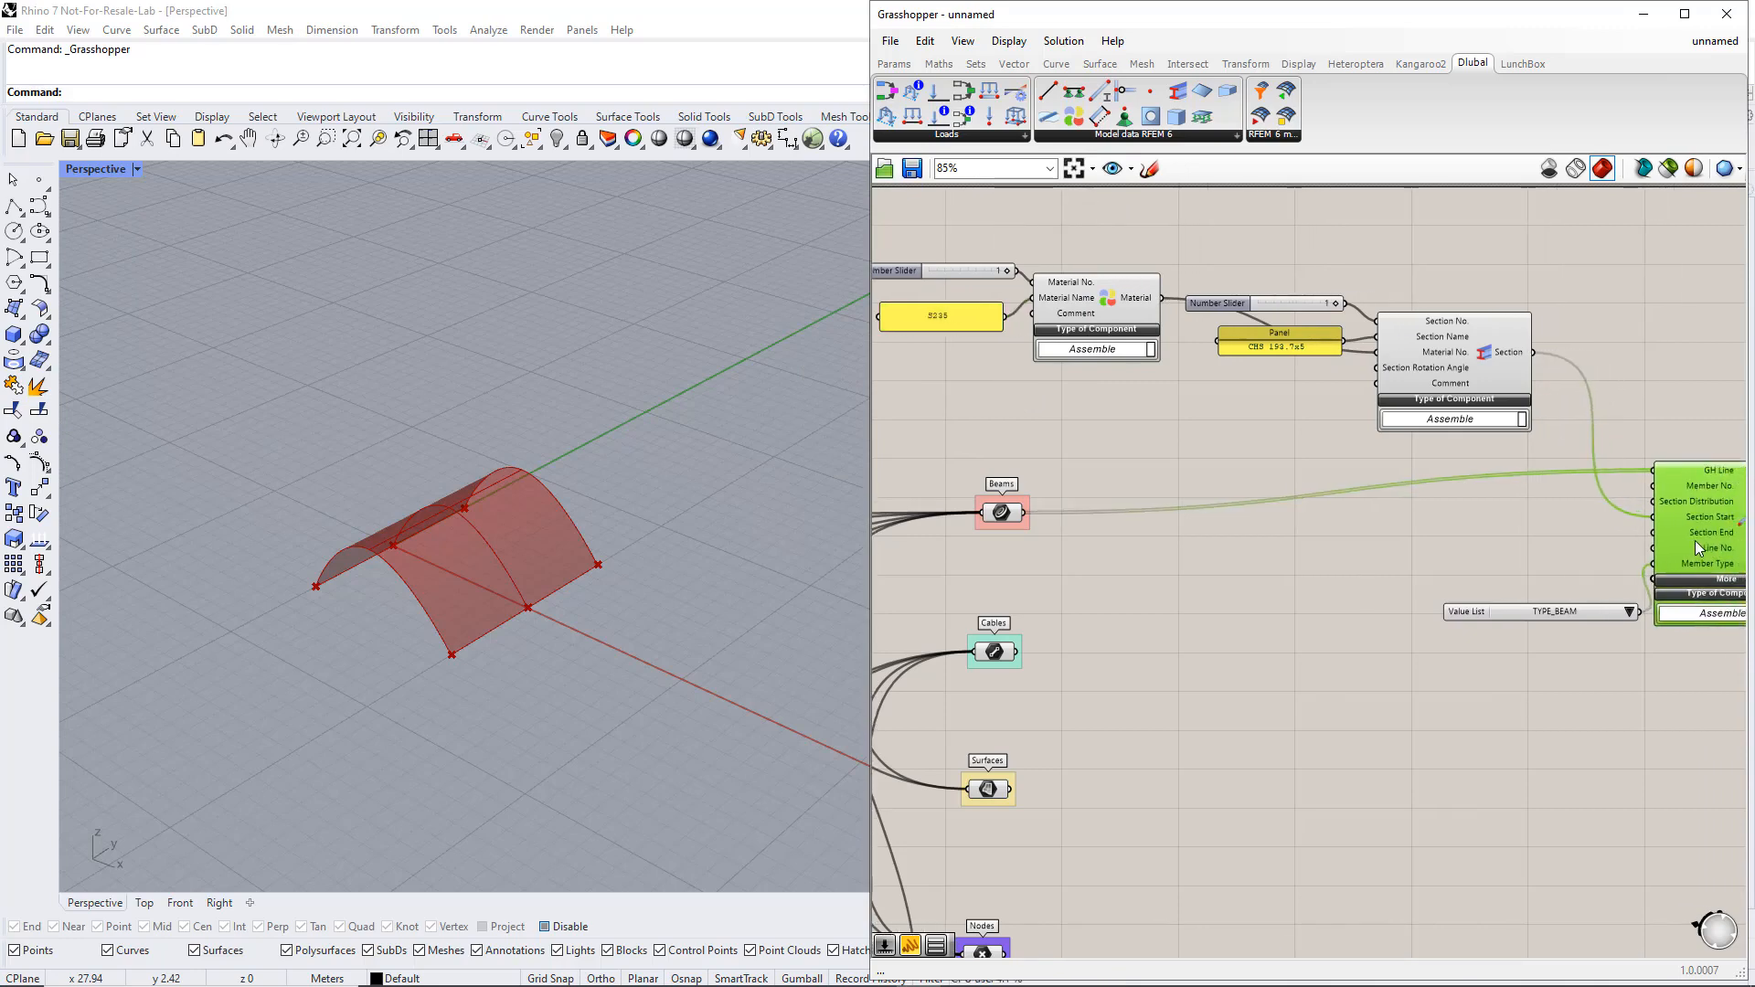
right_click_drag(1629, 652, 1473, 638)
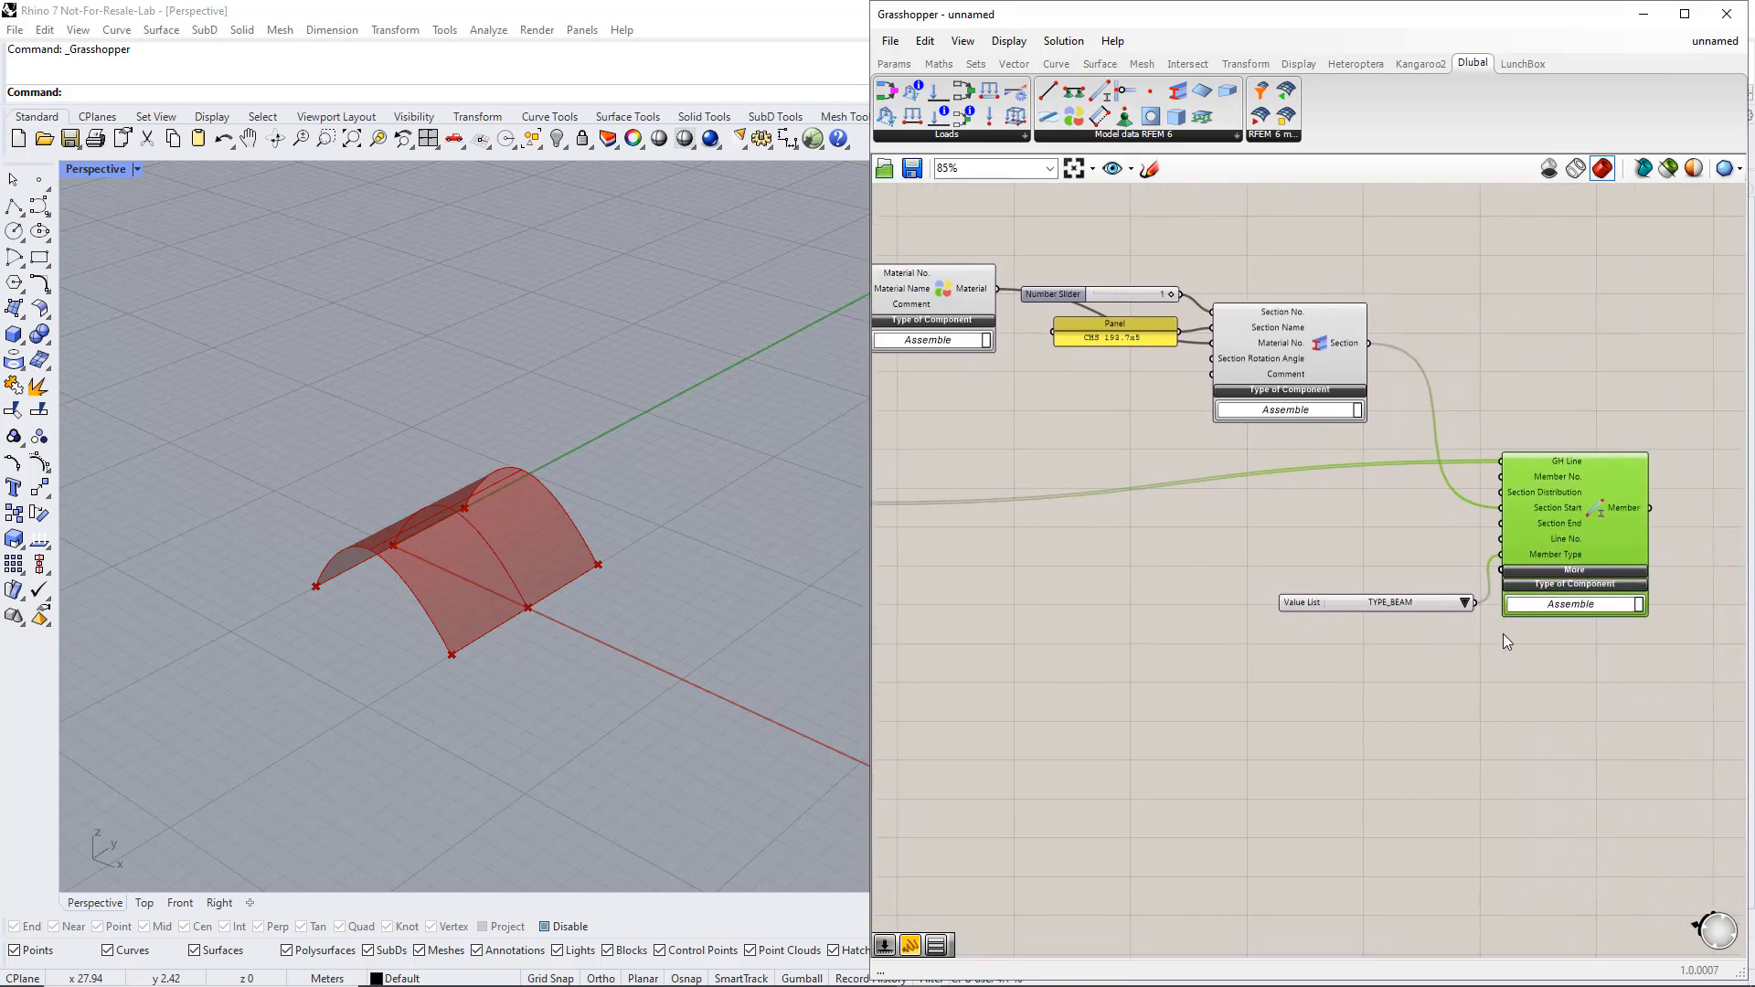
left_click(1442, 533)
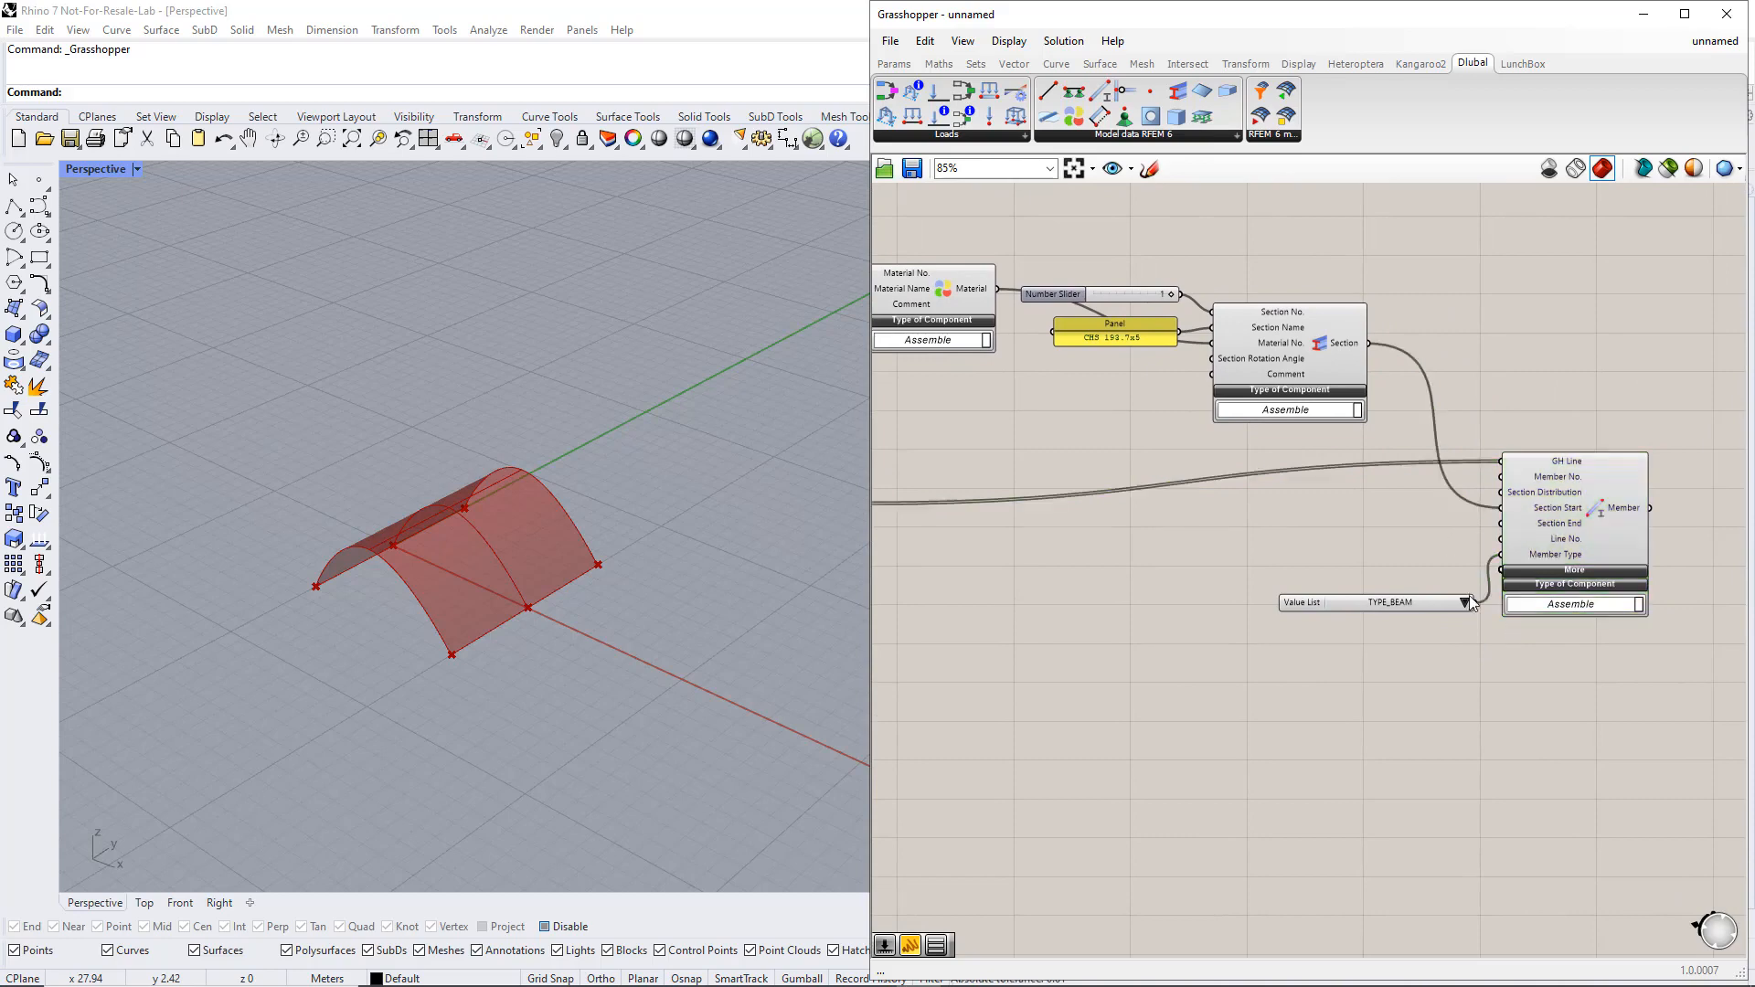
Place an RFEM 6 Export component after the Member component and expand its Additional inputs
scroll(1462, 639, "down", 3)
right_click_drag(1469, 656, 1314, 541)
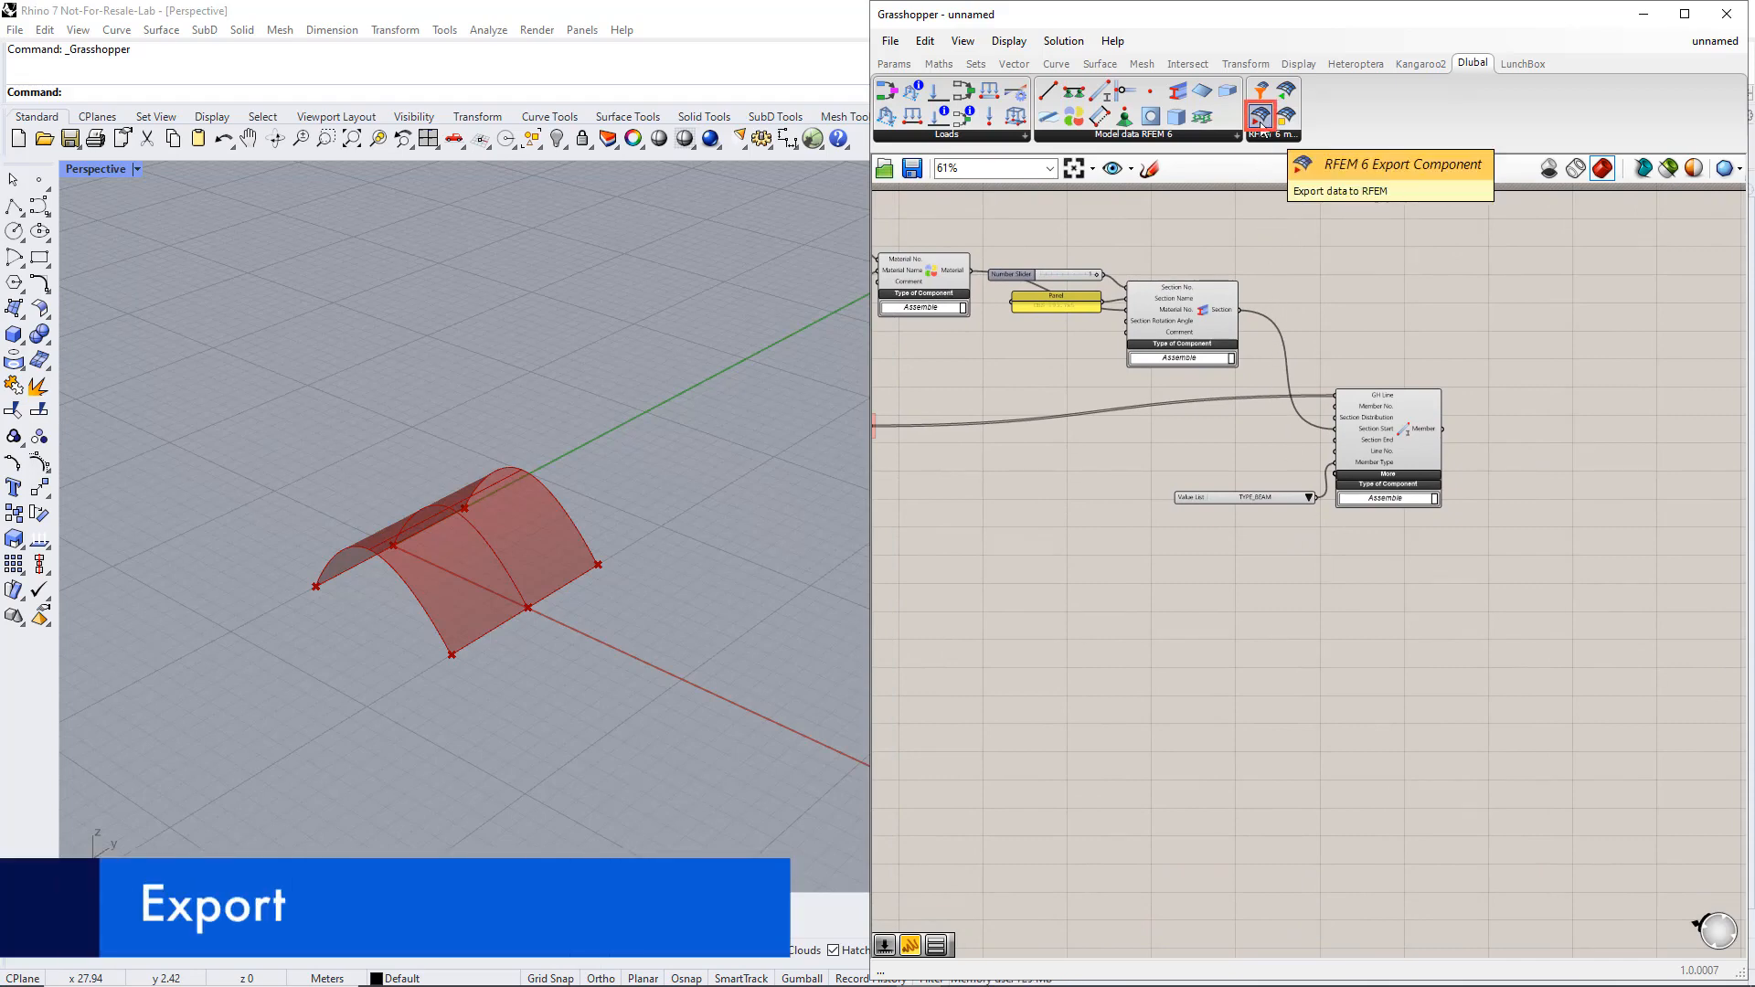
left_click_drag(1260, 117, 1499, 433)
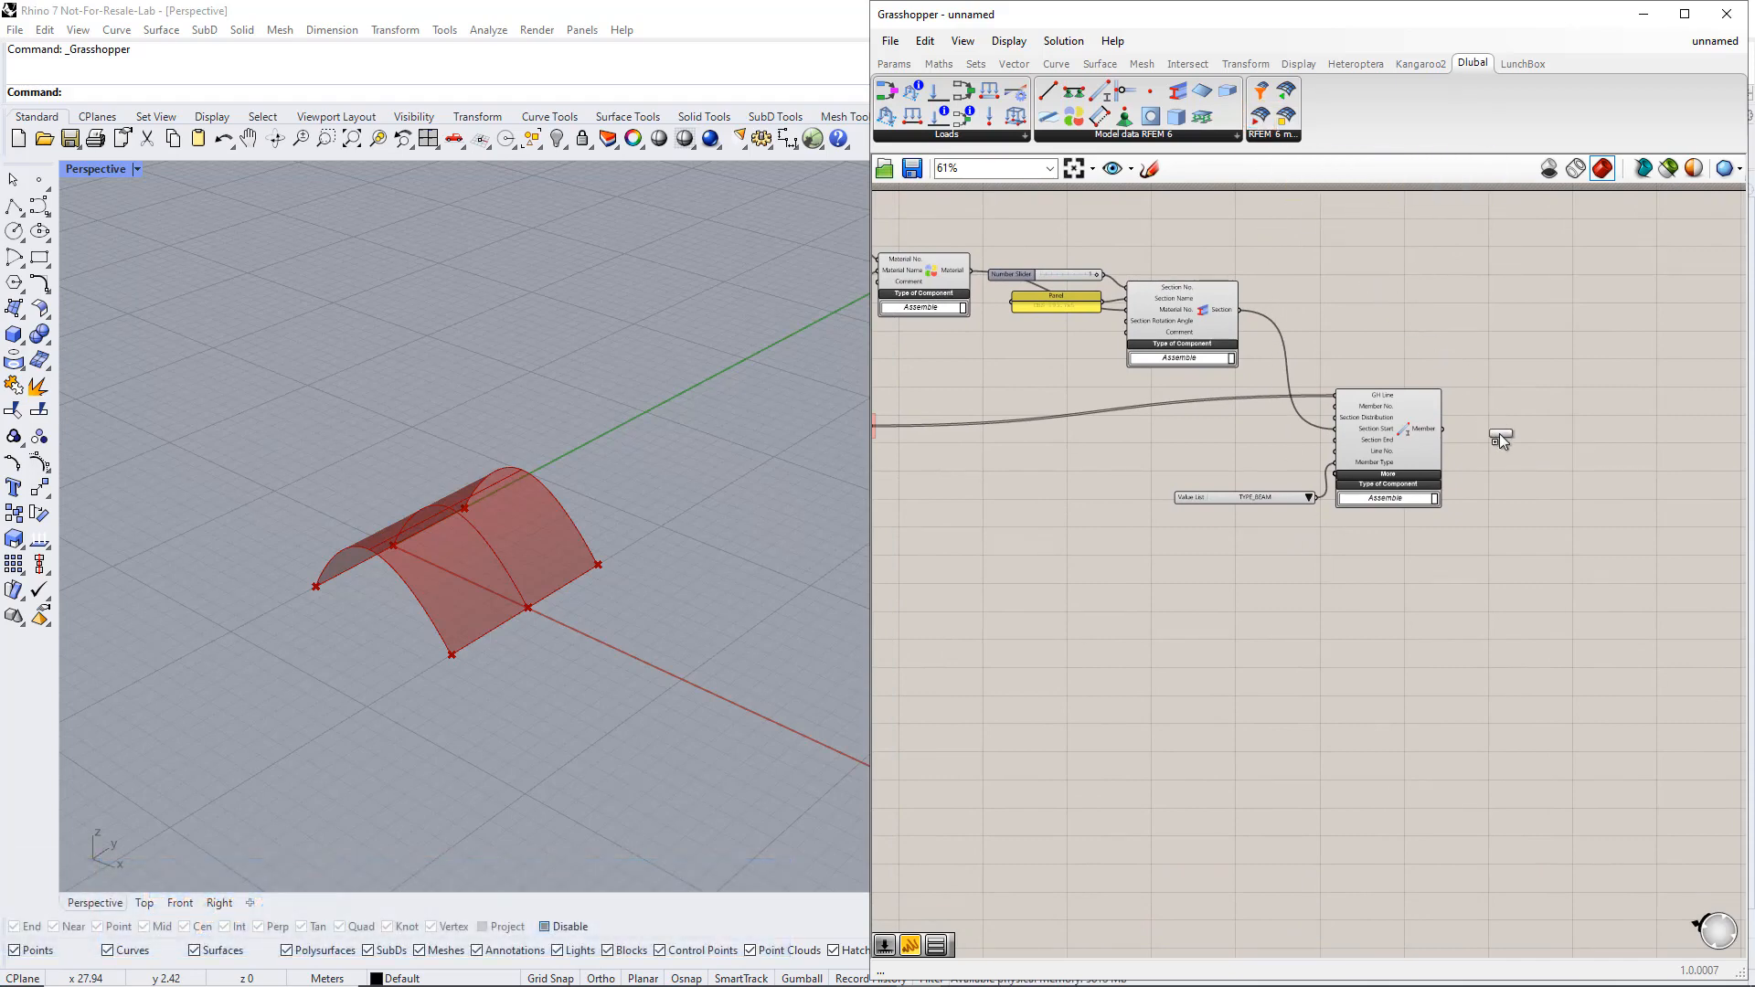
left_click_drag(1594, 534, 1605, 539)
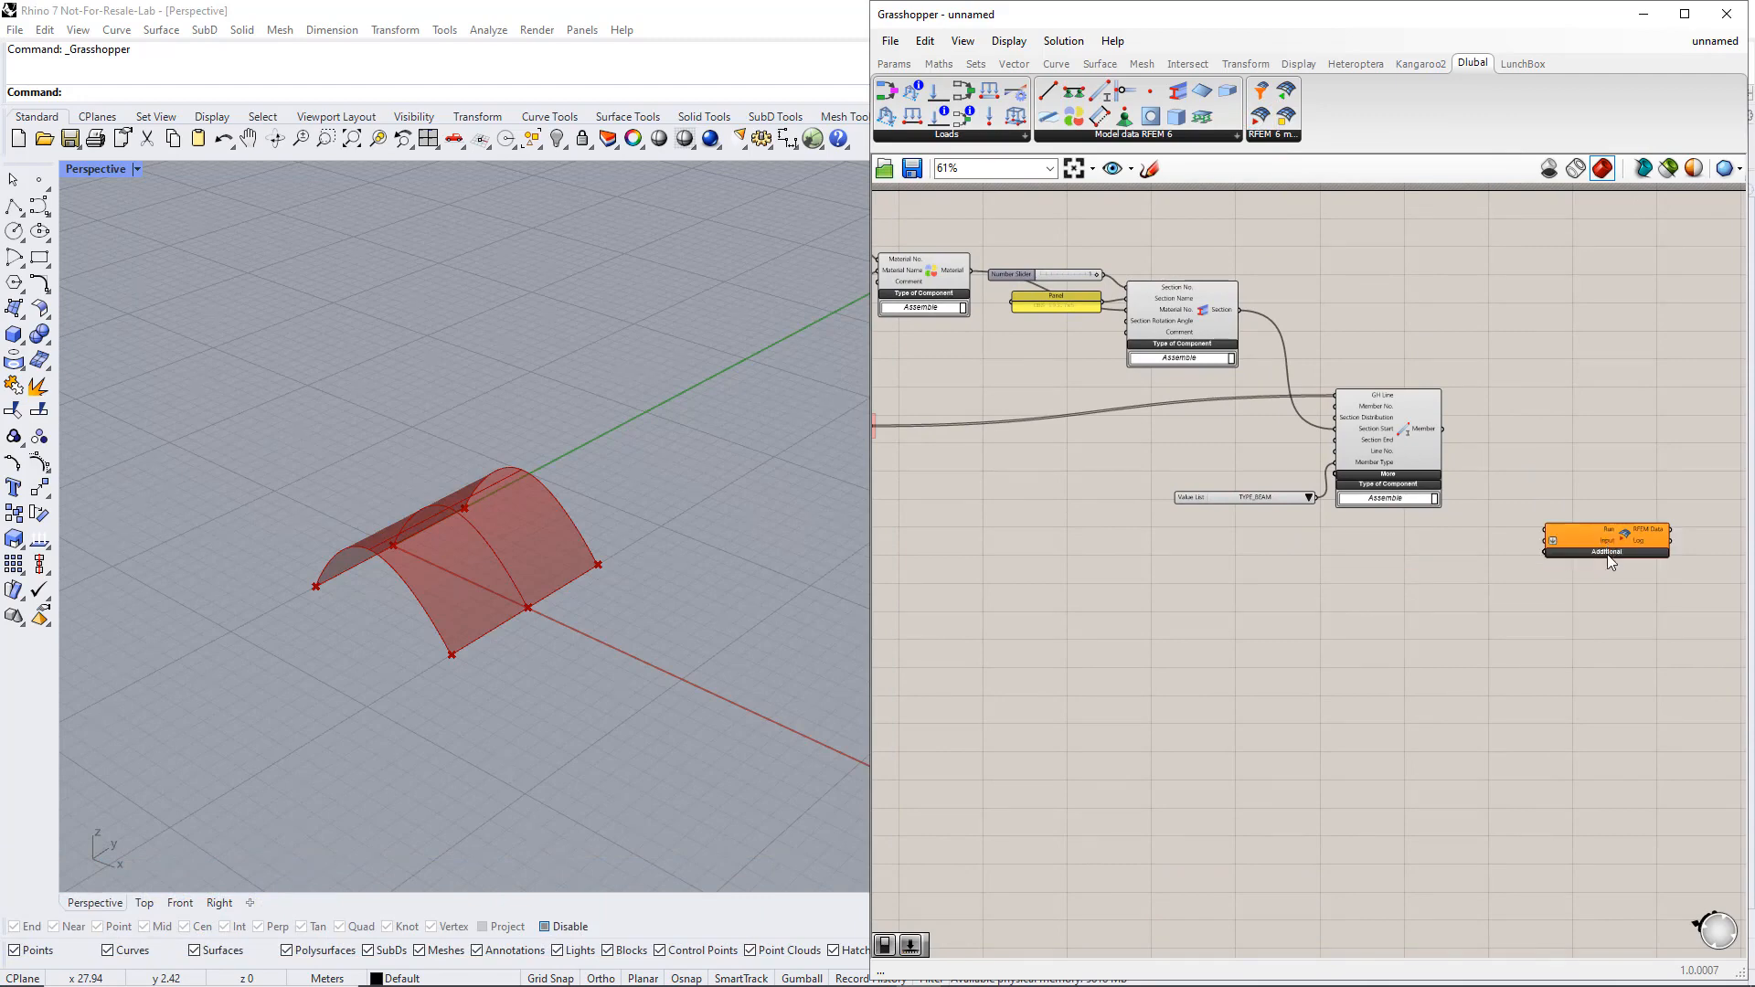
left_click(1606, 552)
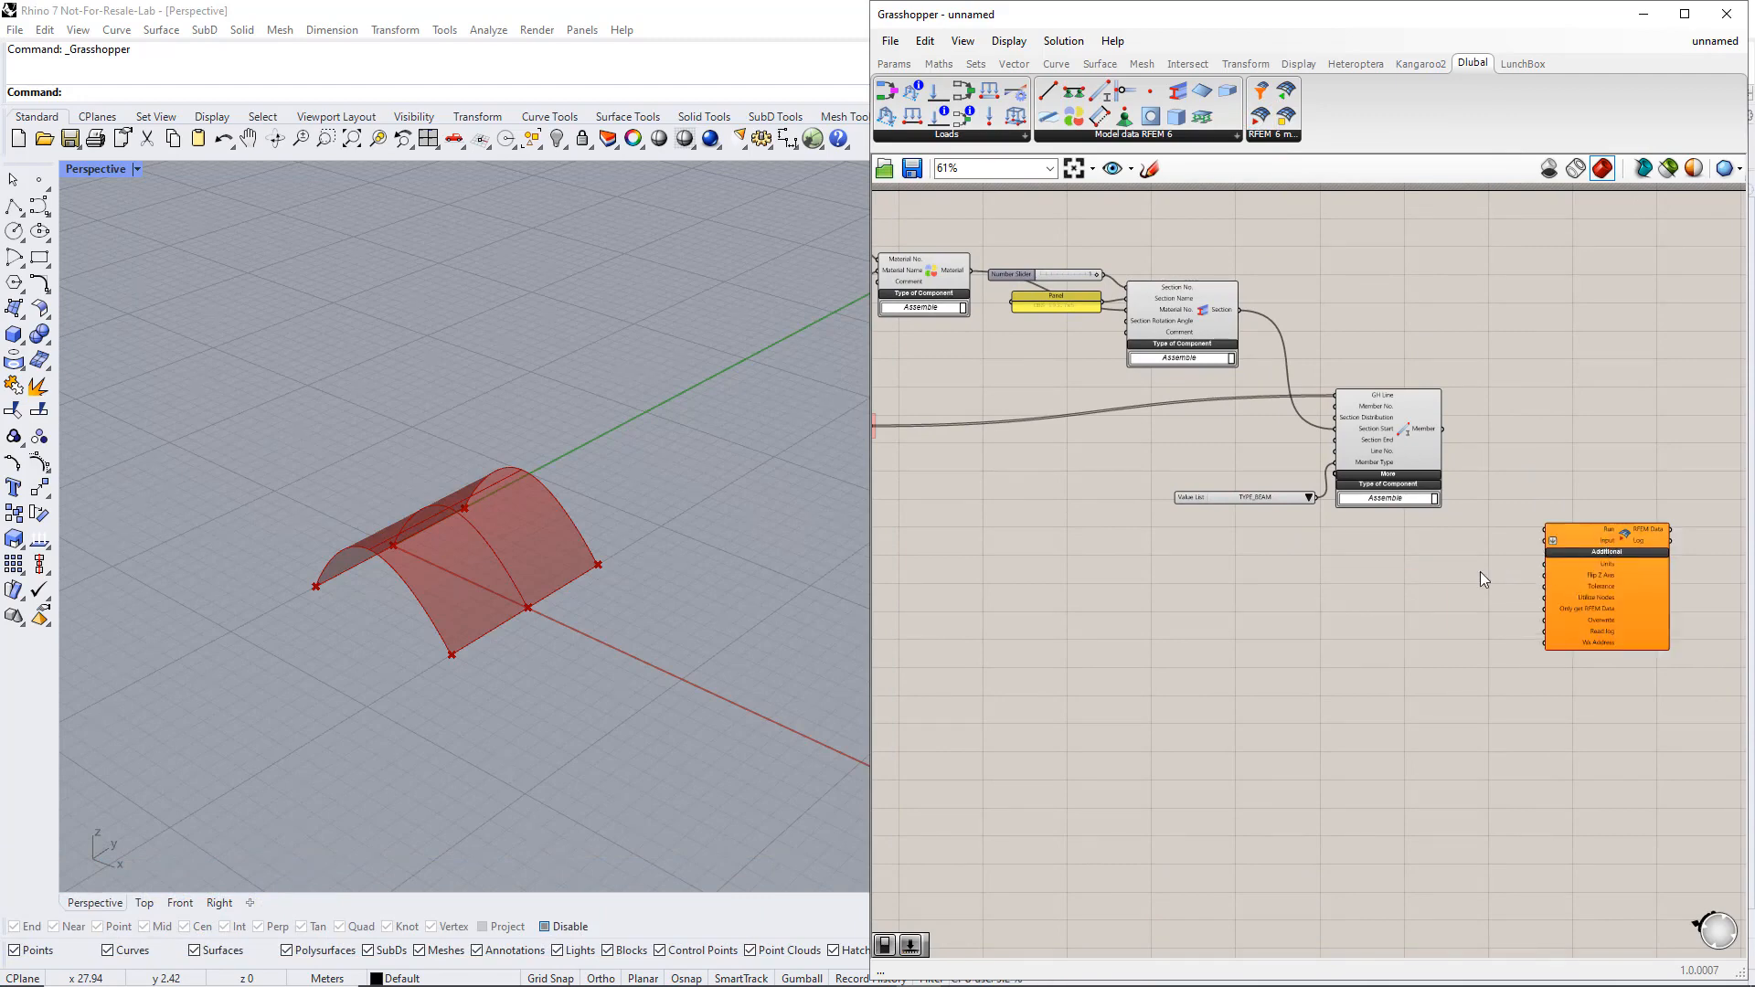
Place a Boolean Toggle before the RFEM 6 Export component and connect it to the Run input
left_click(901, 68)
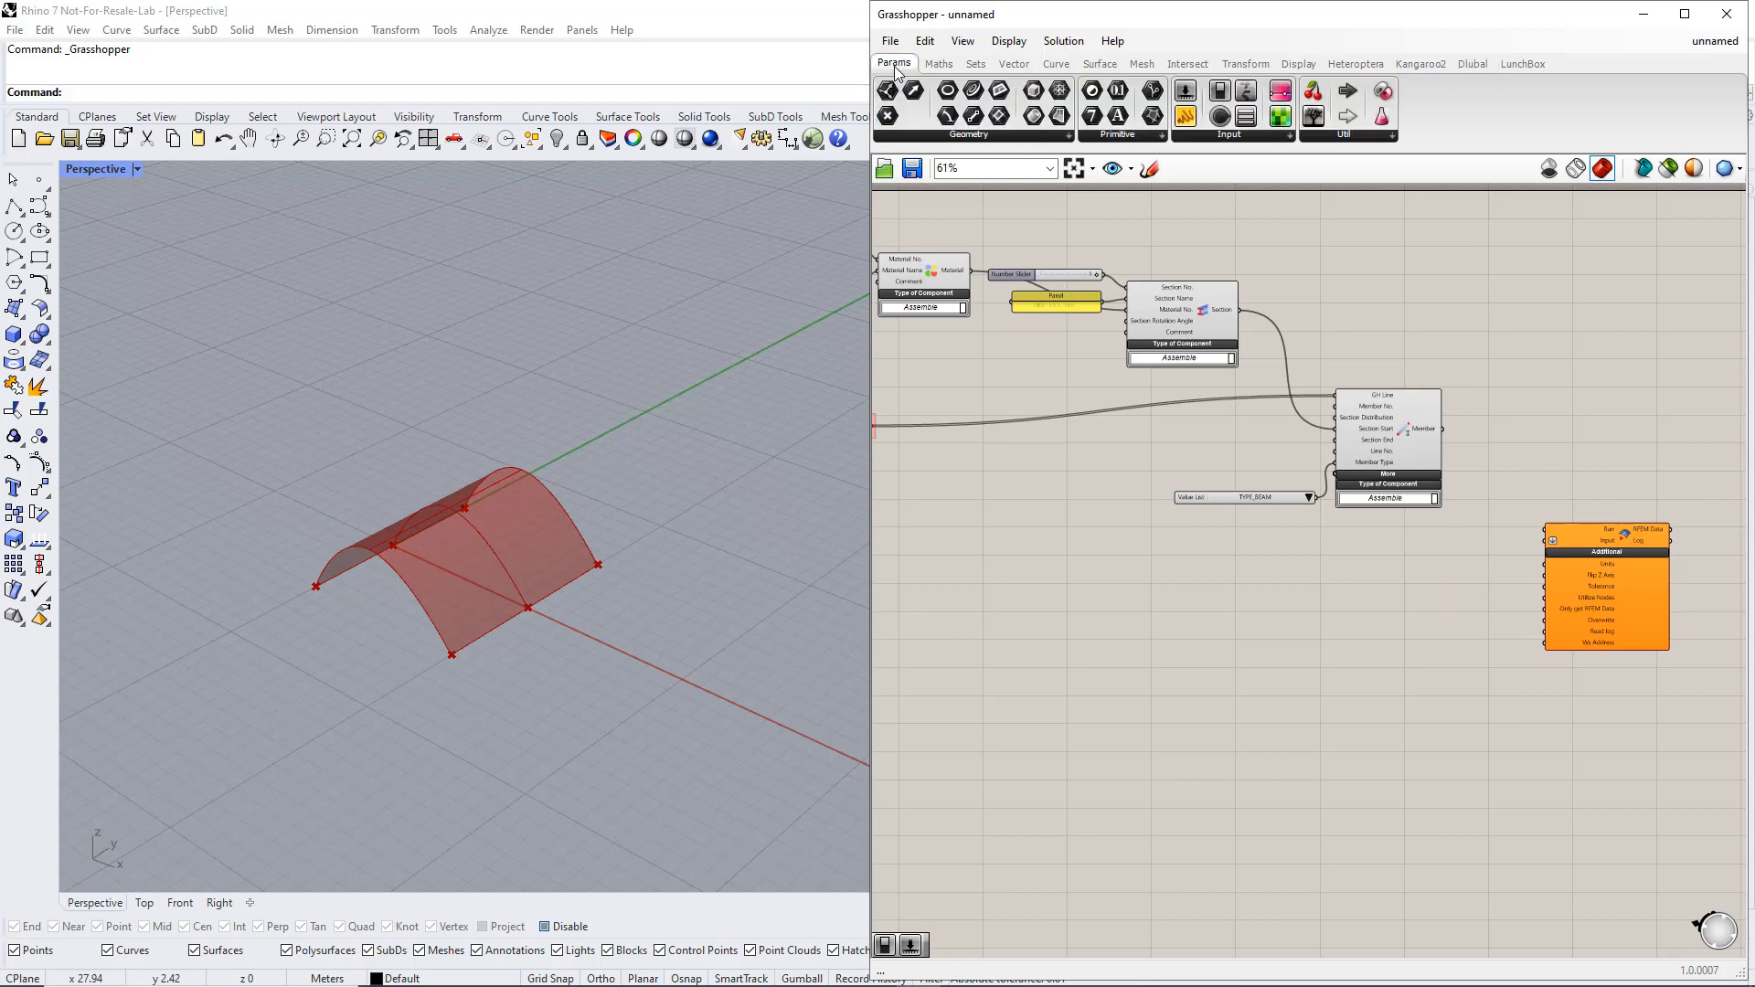
left_click(1217, 137)
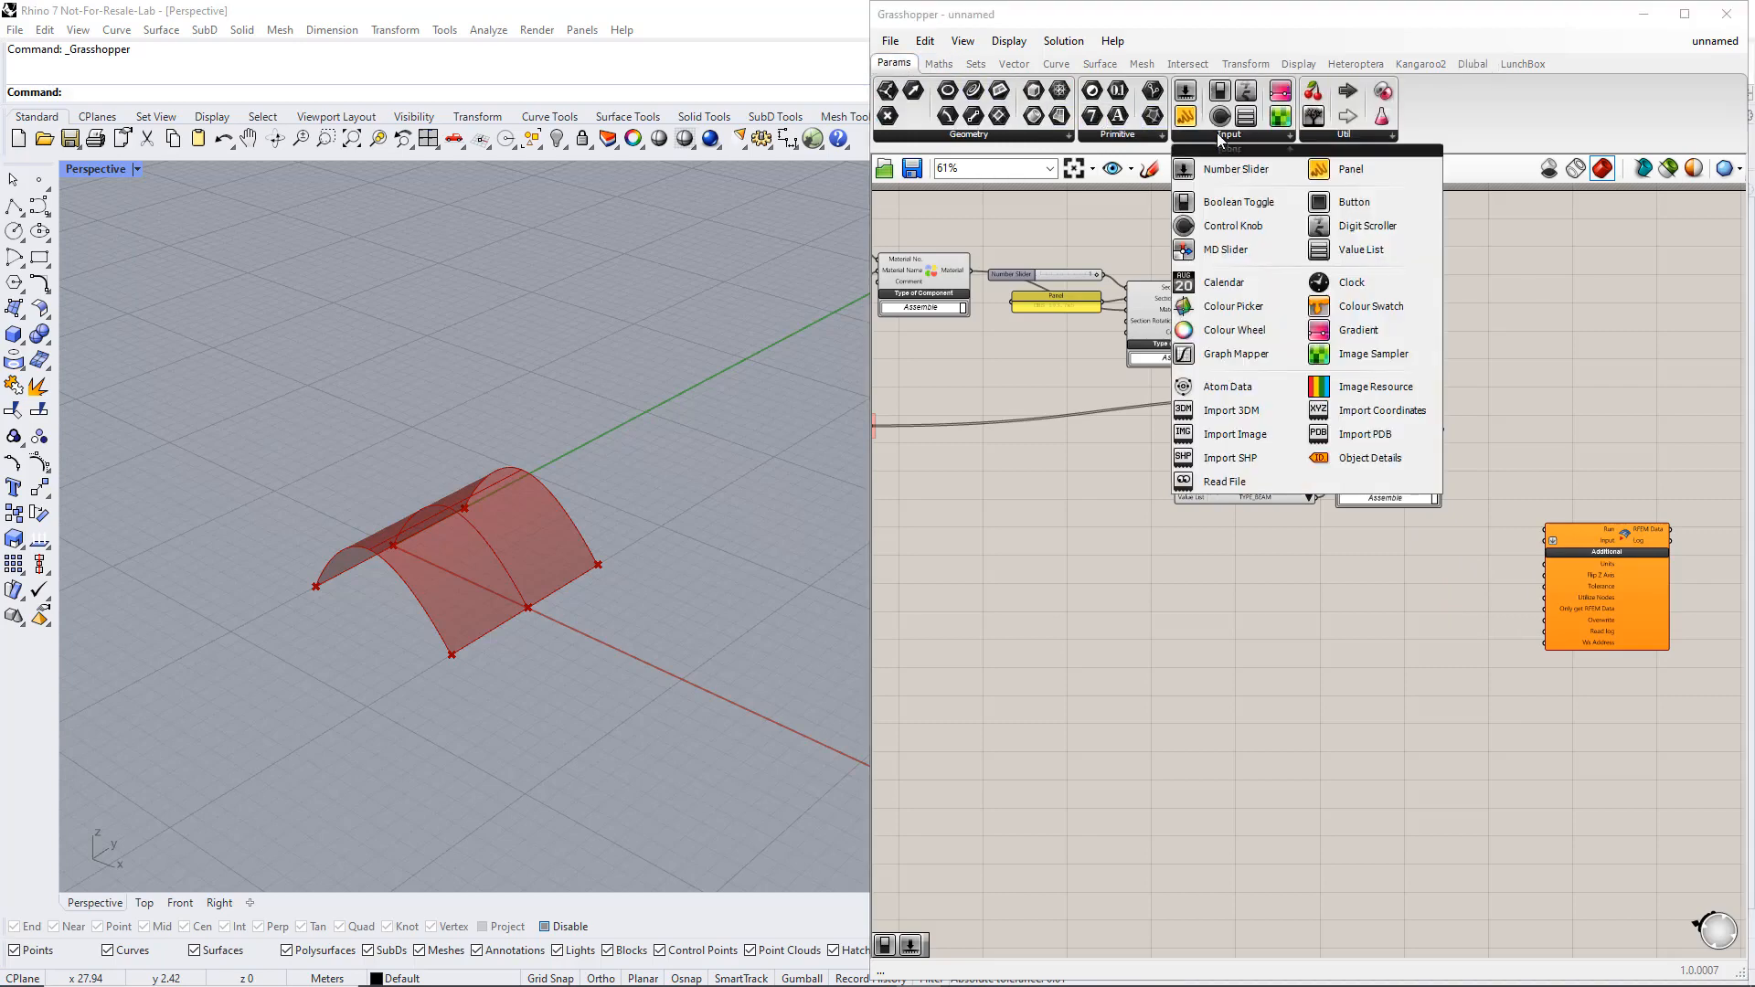
left_click(1234, 203)
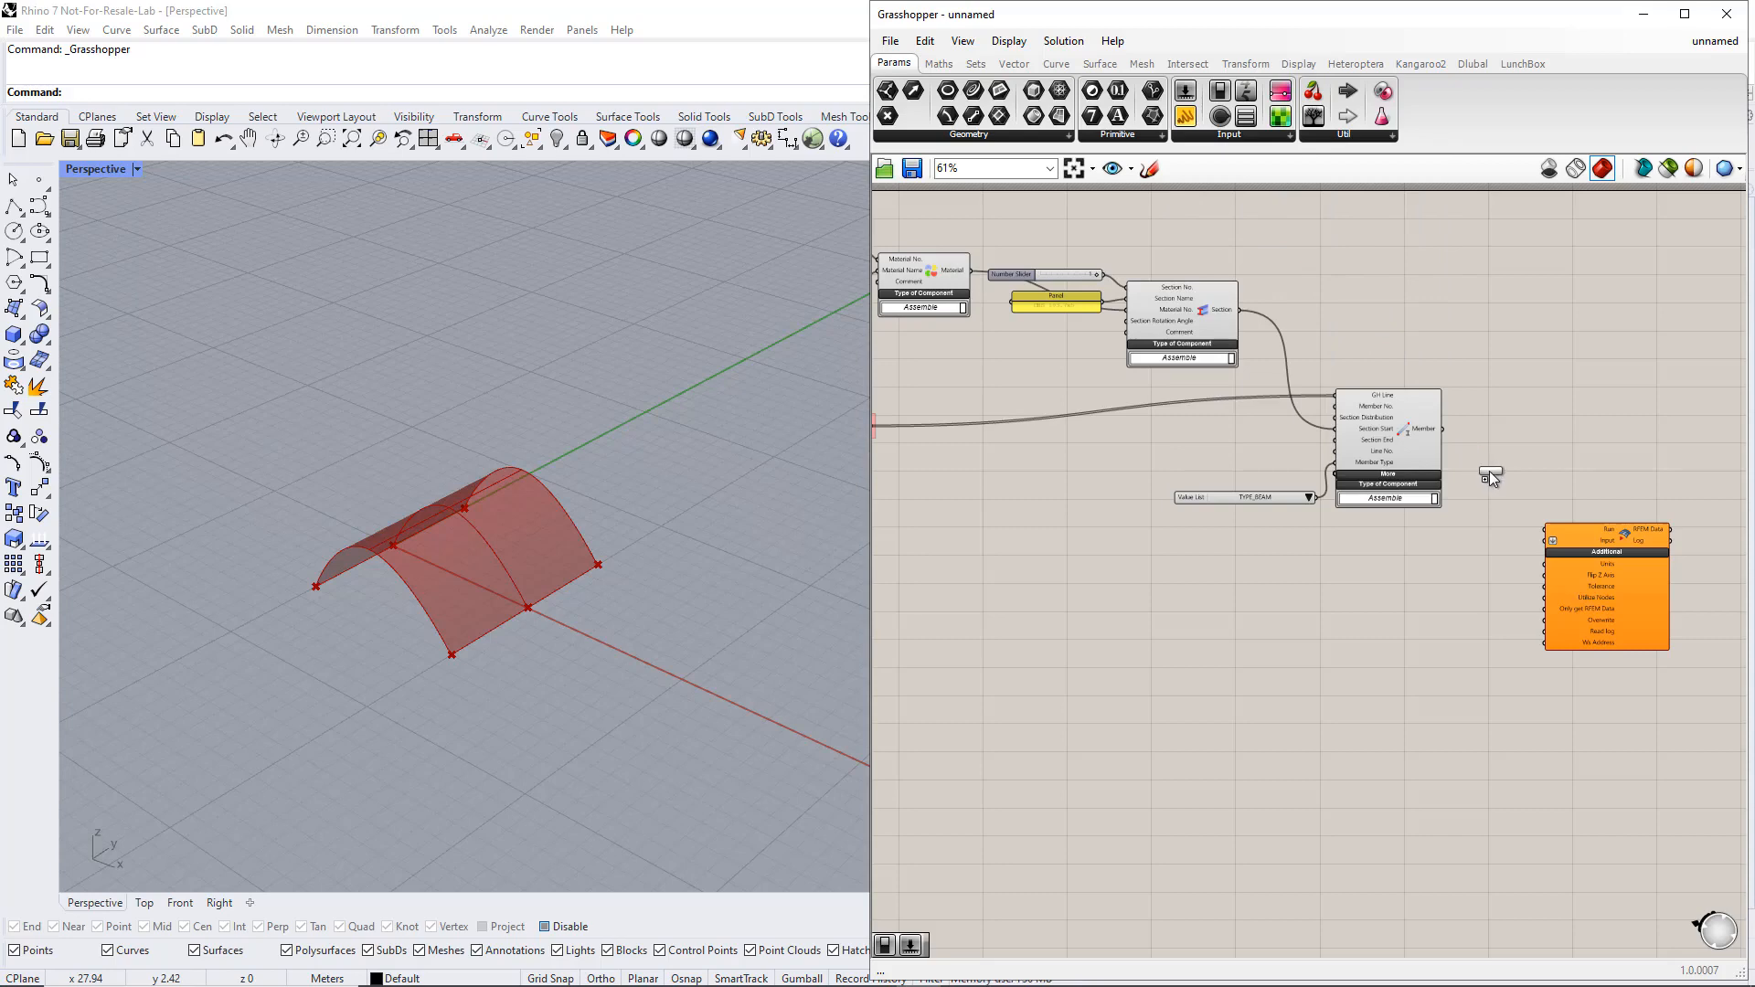
left_click(1496, 474)
left_click_drag(1540, 475, 1595, 565)
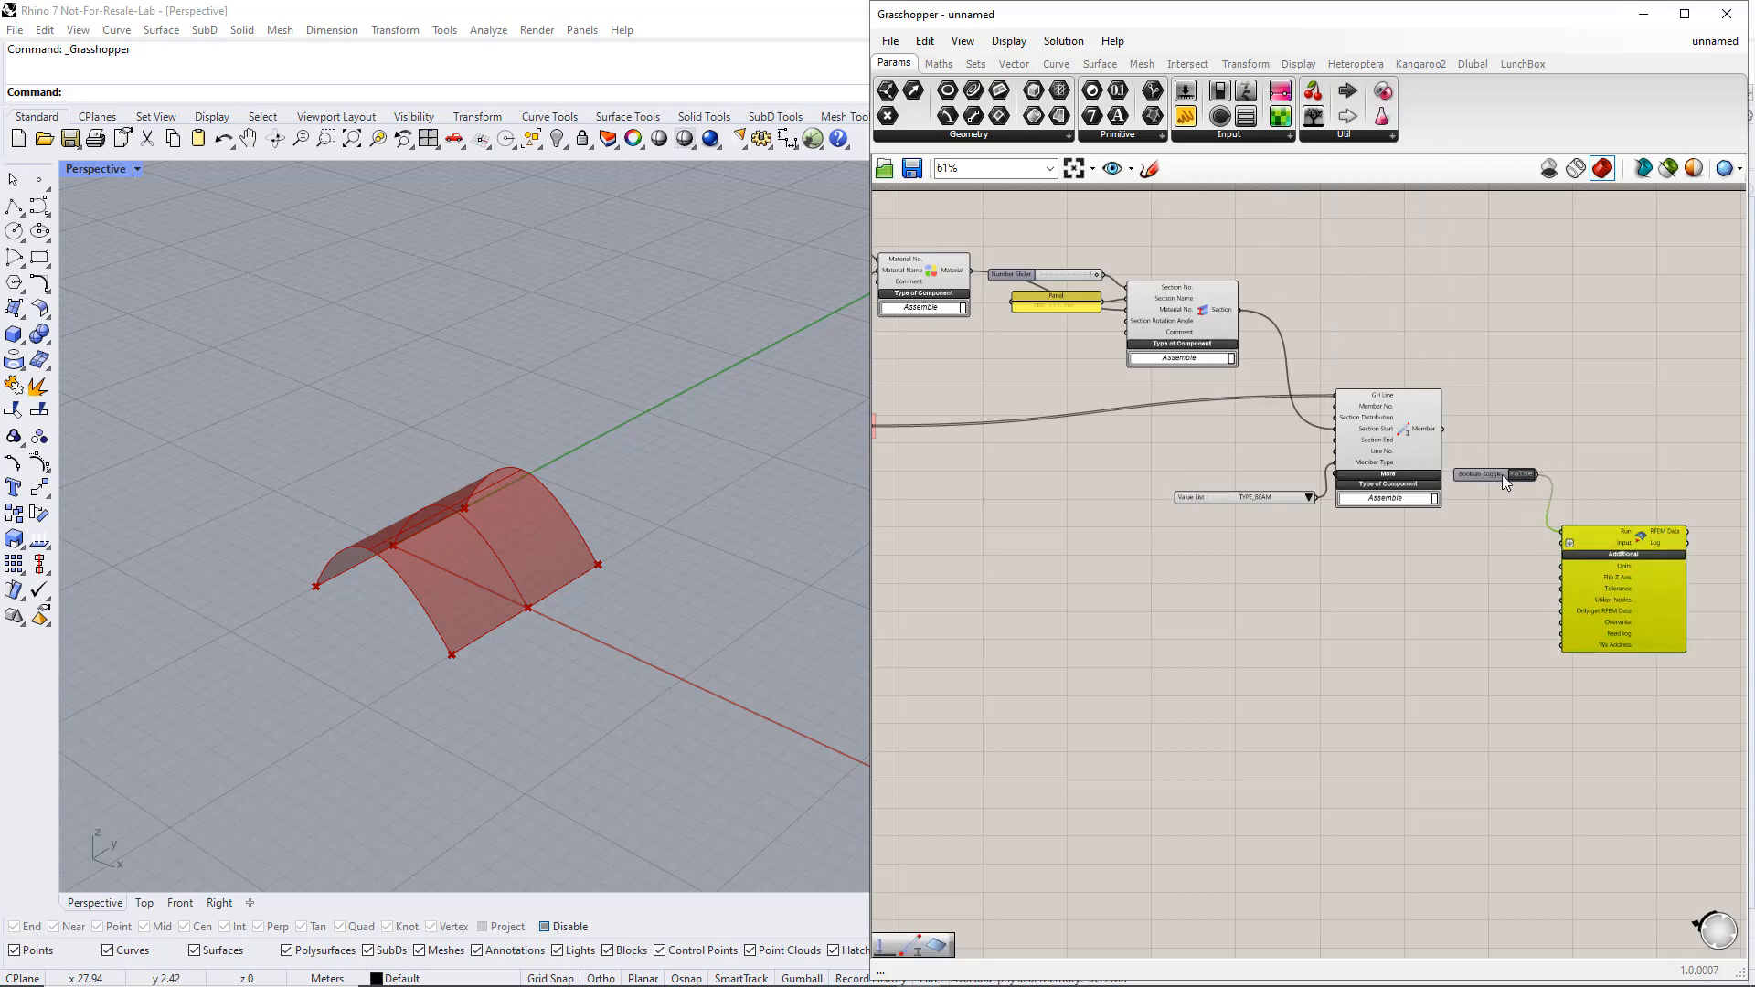
left_click_drag(1501, 474, 1514, 490)
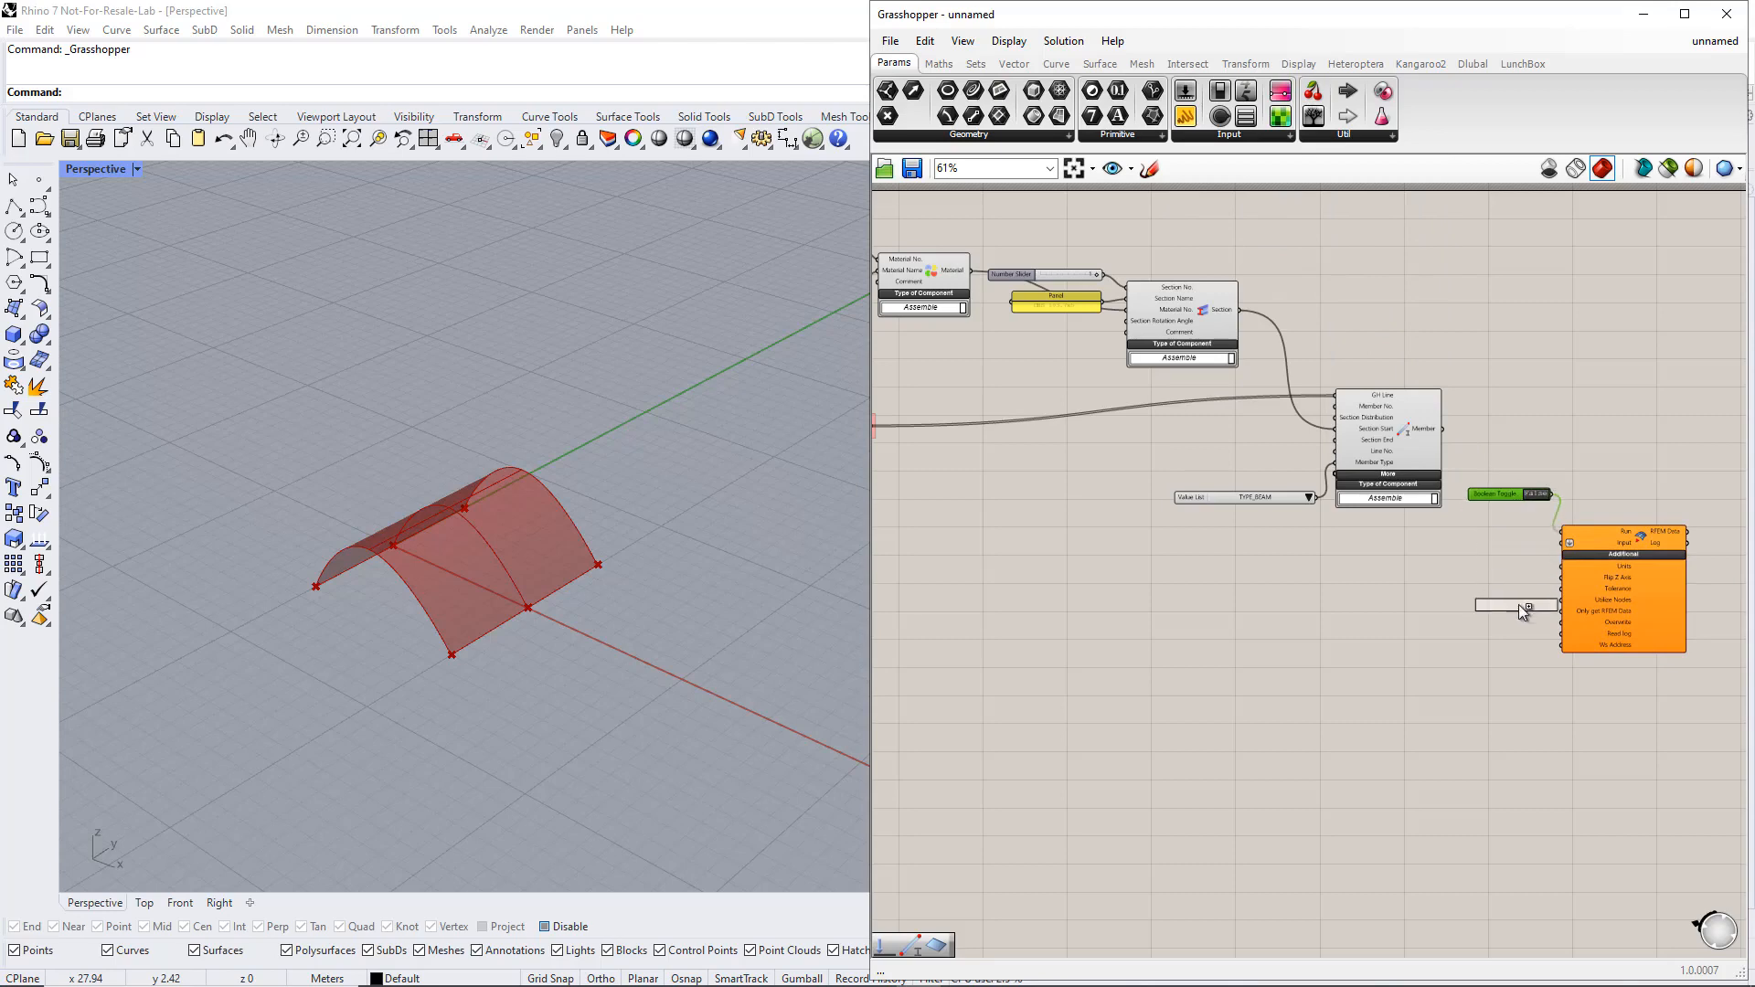
Duplicate the Boolean Toggle, connect the copy to the export component's Overwrite input and set it to True
left_click(1504, 691)
left_click_drag(1541, 684, 1561, 621)
double_click(1527, 684)
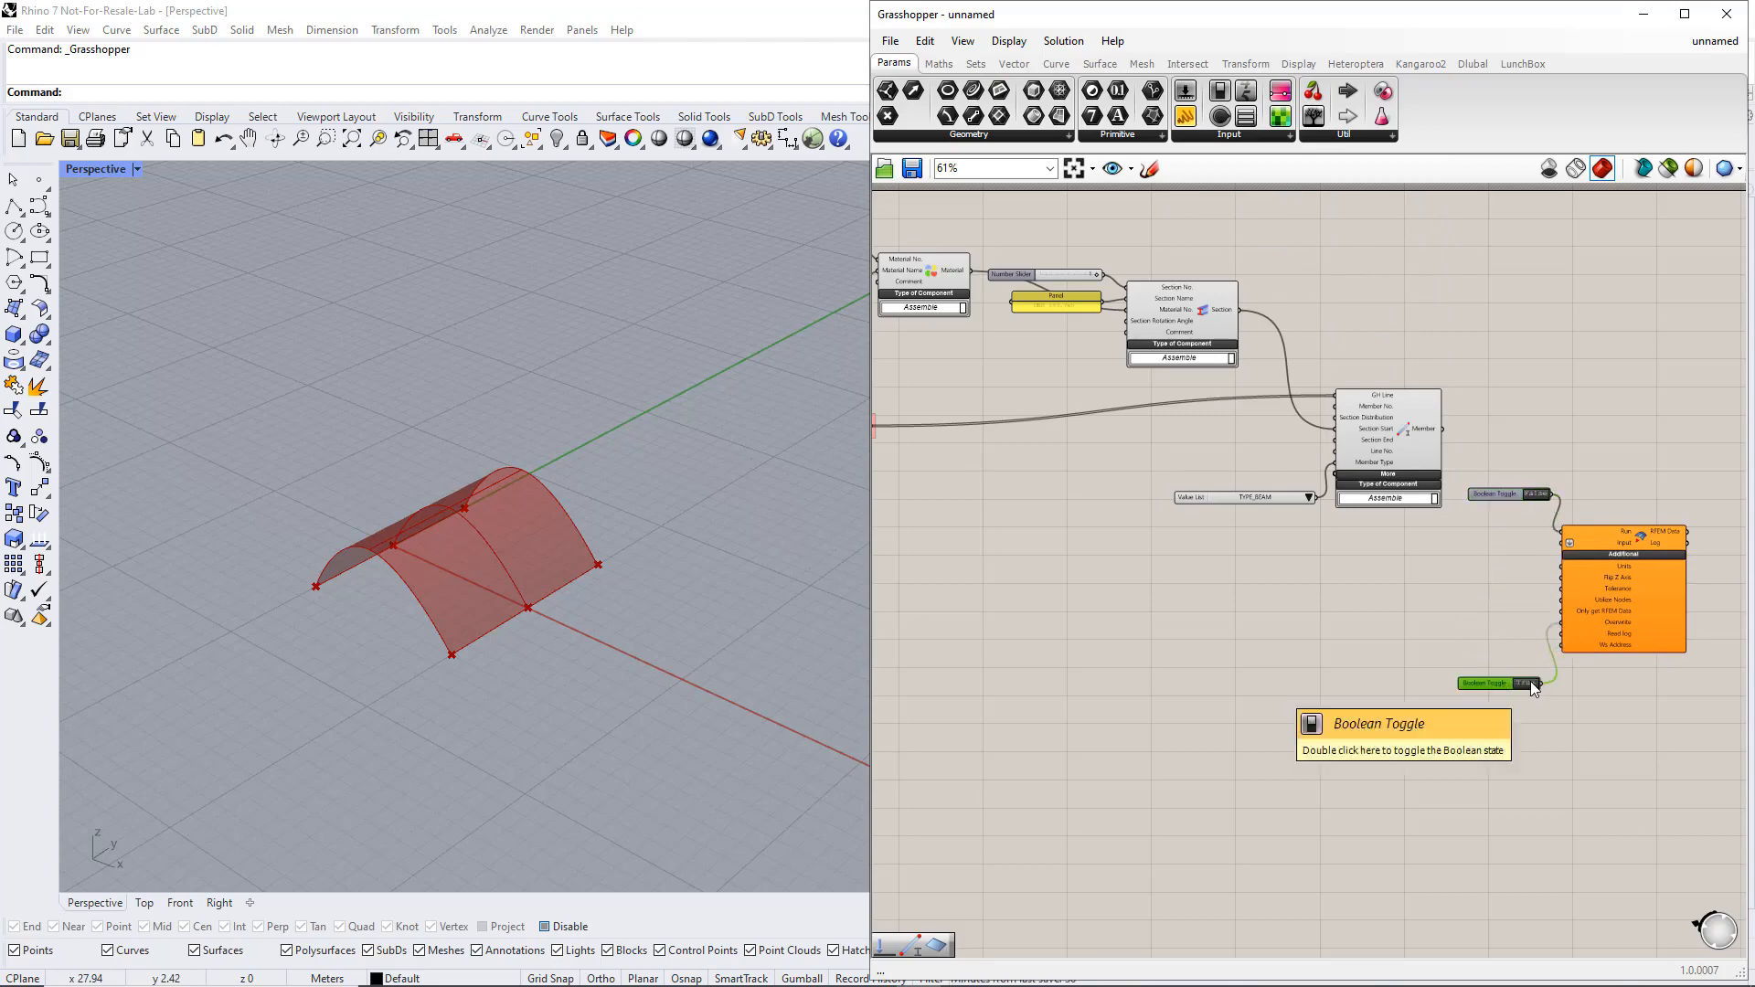
left_click(1489, 586)
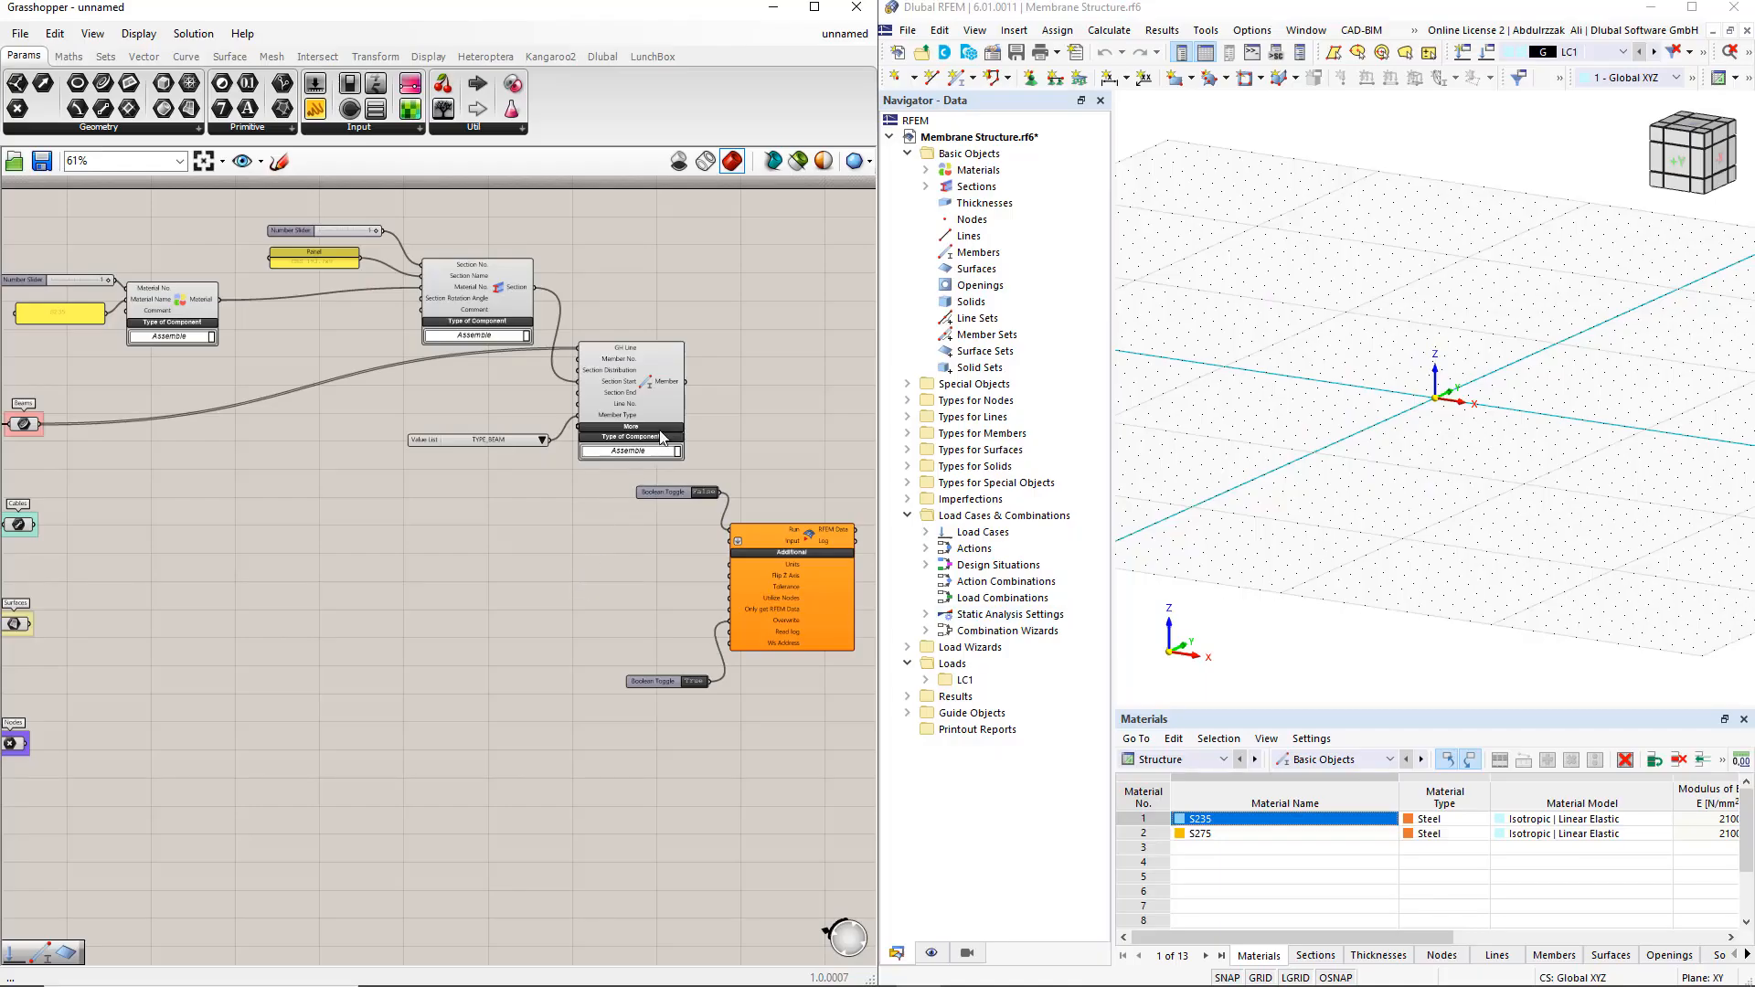
Connect the Member, Section and Material outputs together to the RFEM 6 Export component's Input
left_click_drag(686, 381, 730, 540)
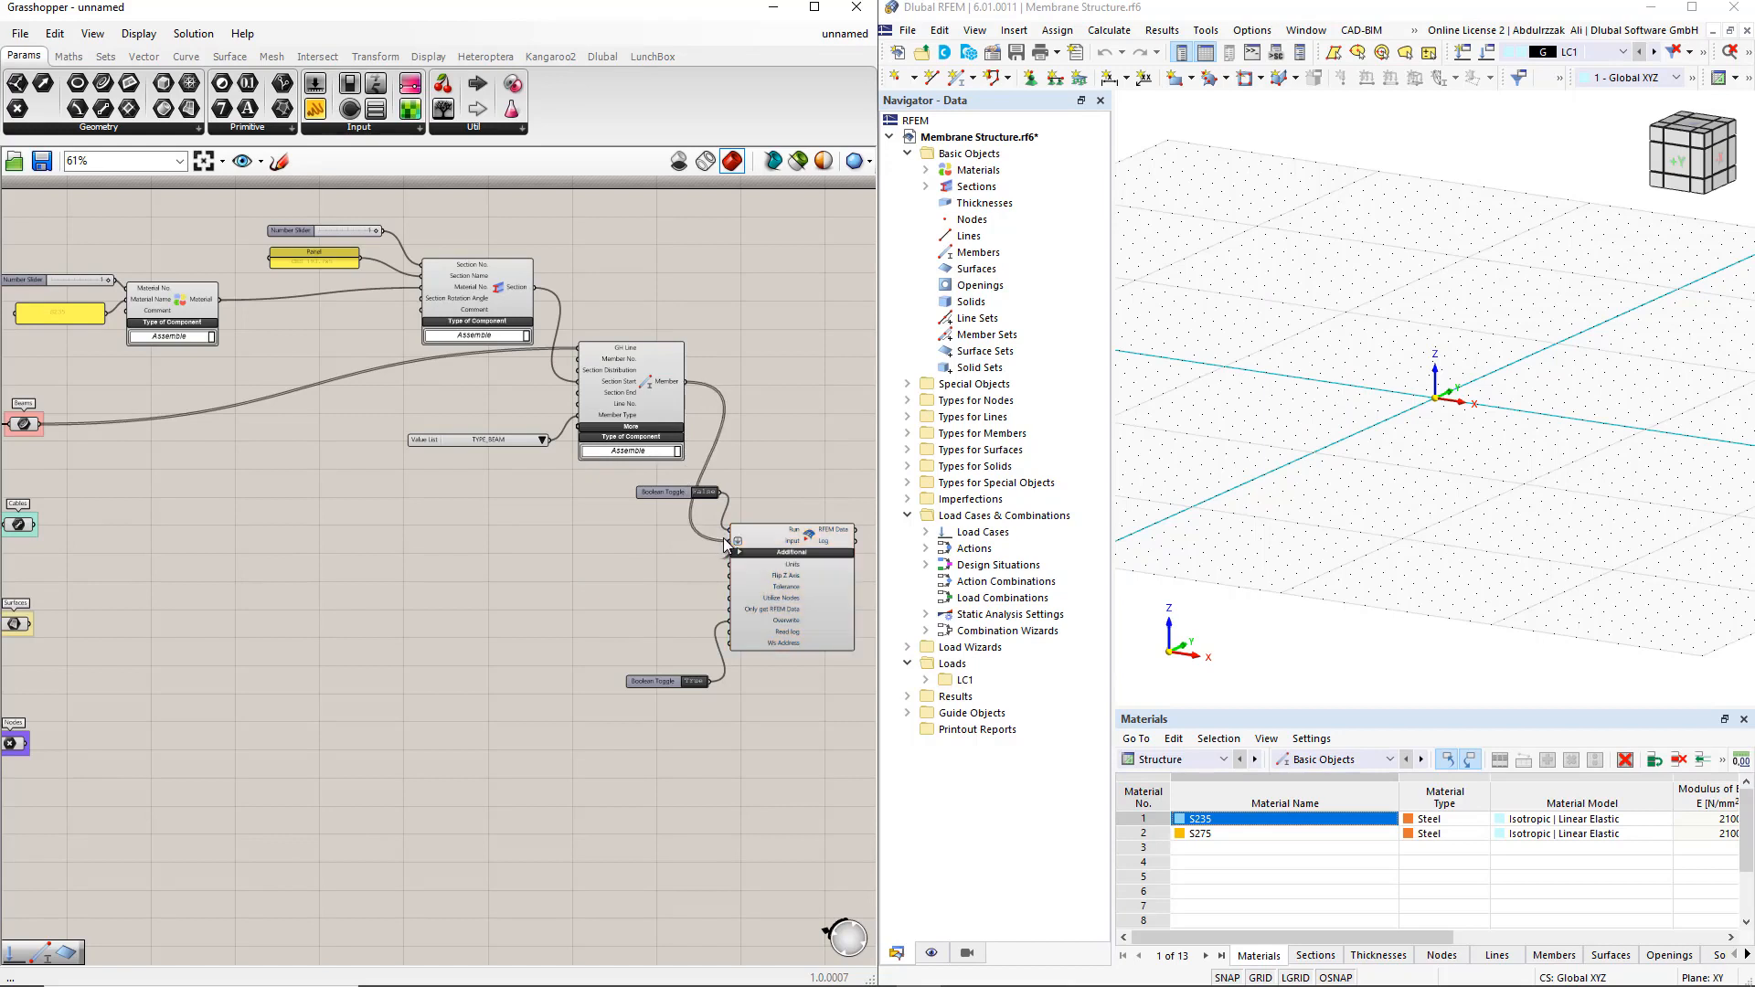
left_click_drag(541, 299, 731, 547, "shift")
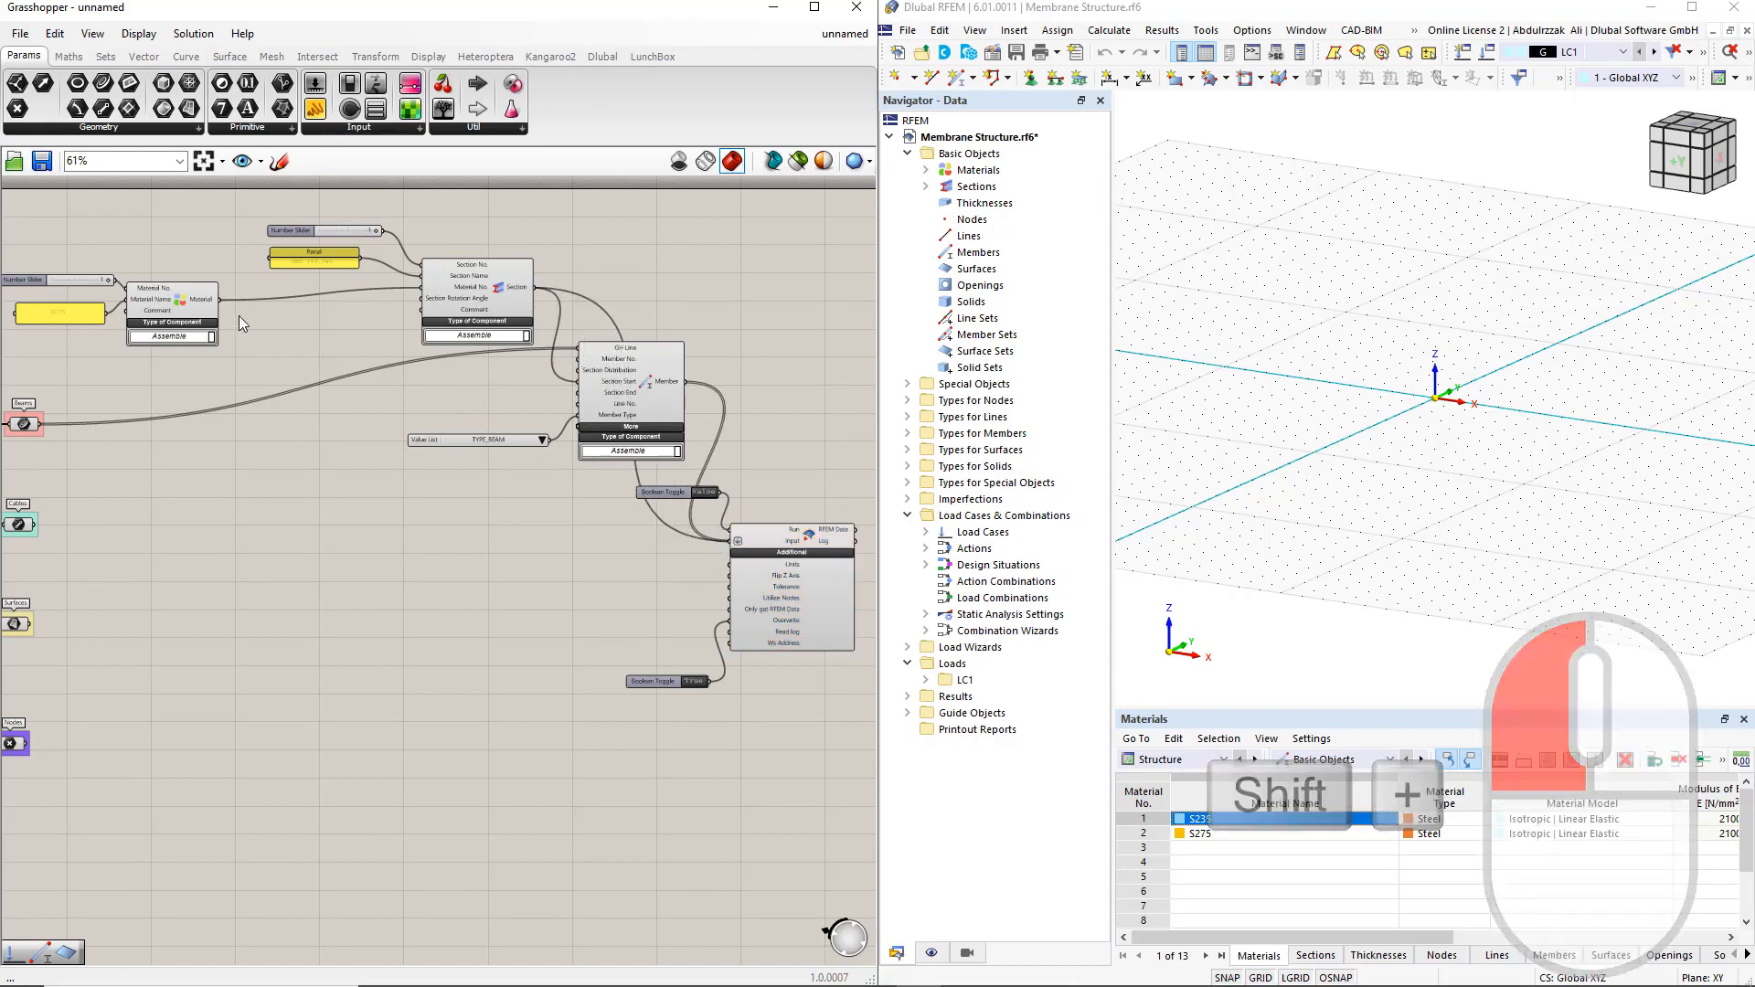
left_click_drag(219, 300, 730, 540)
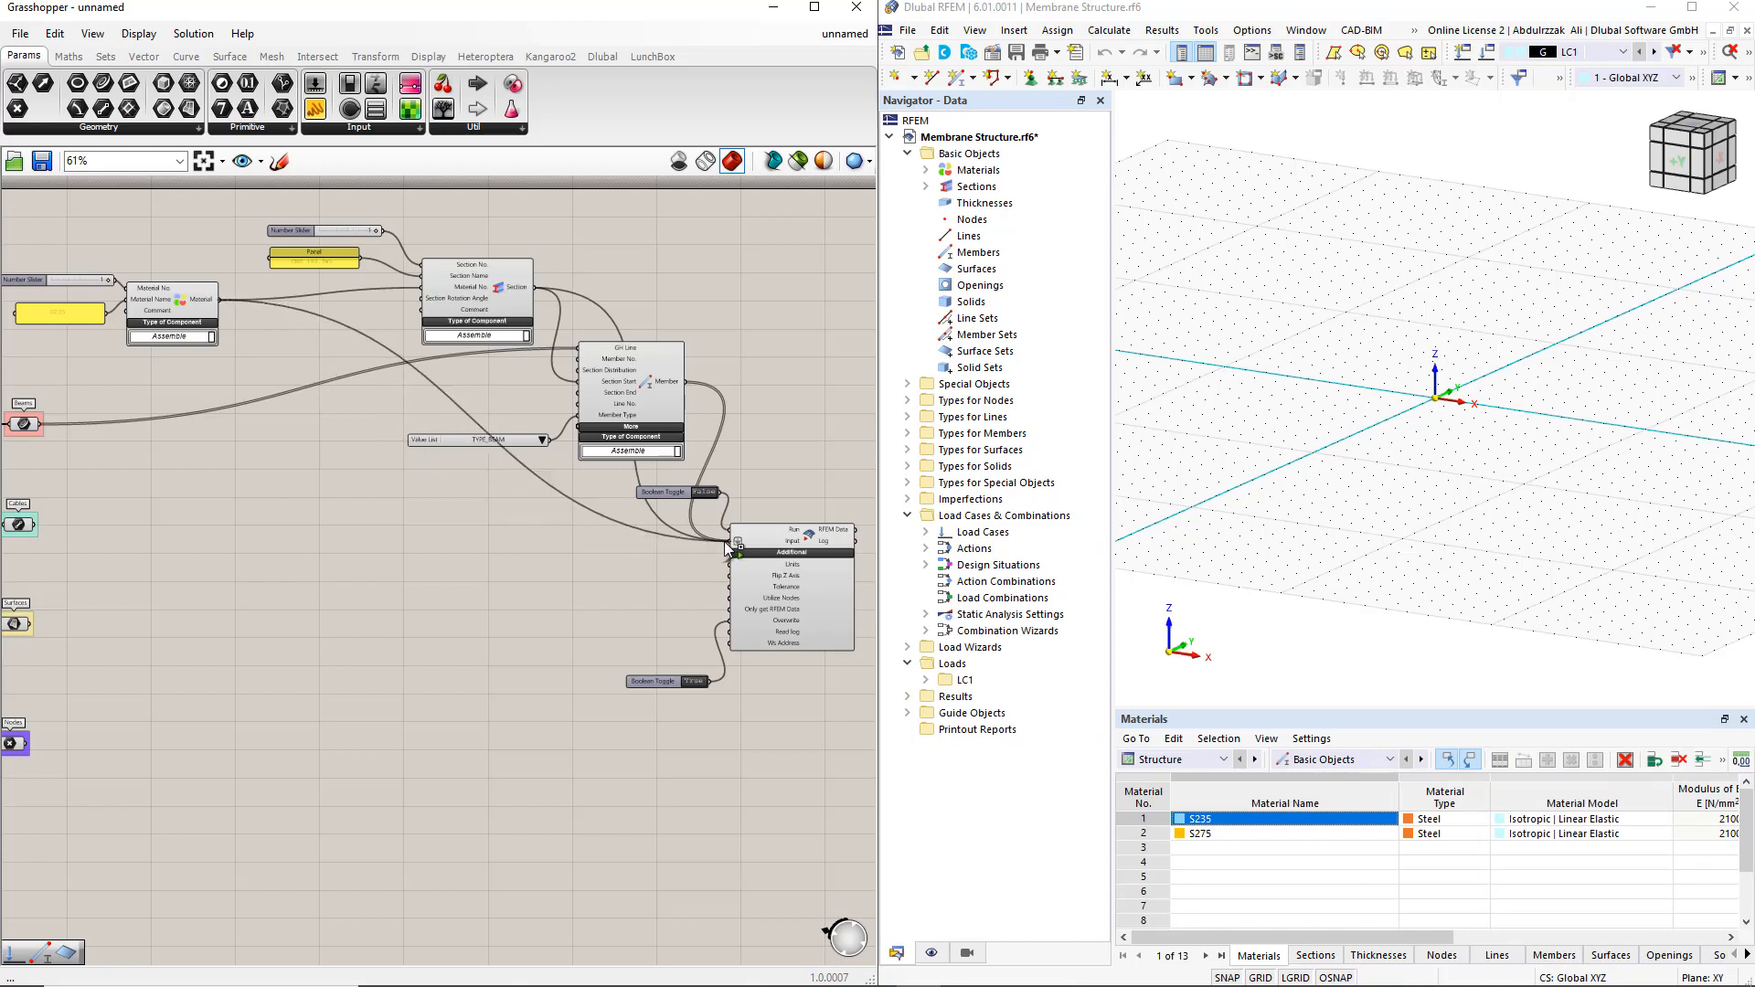
Export the beams to RFEM by setting the Run toggle to True, abort the connection lock, and reset the toggle to False
double_click(707, 493)
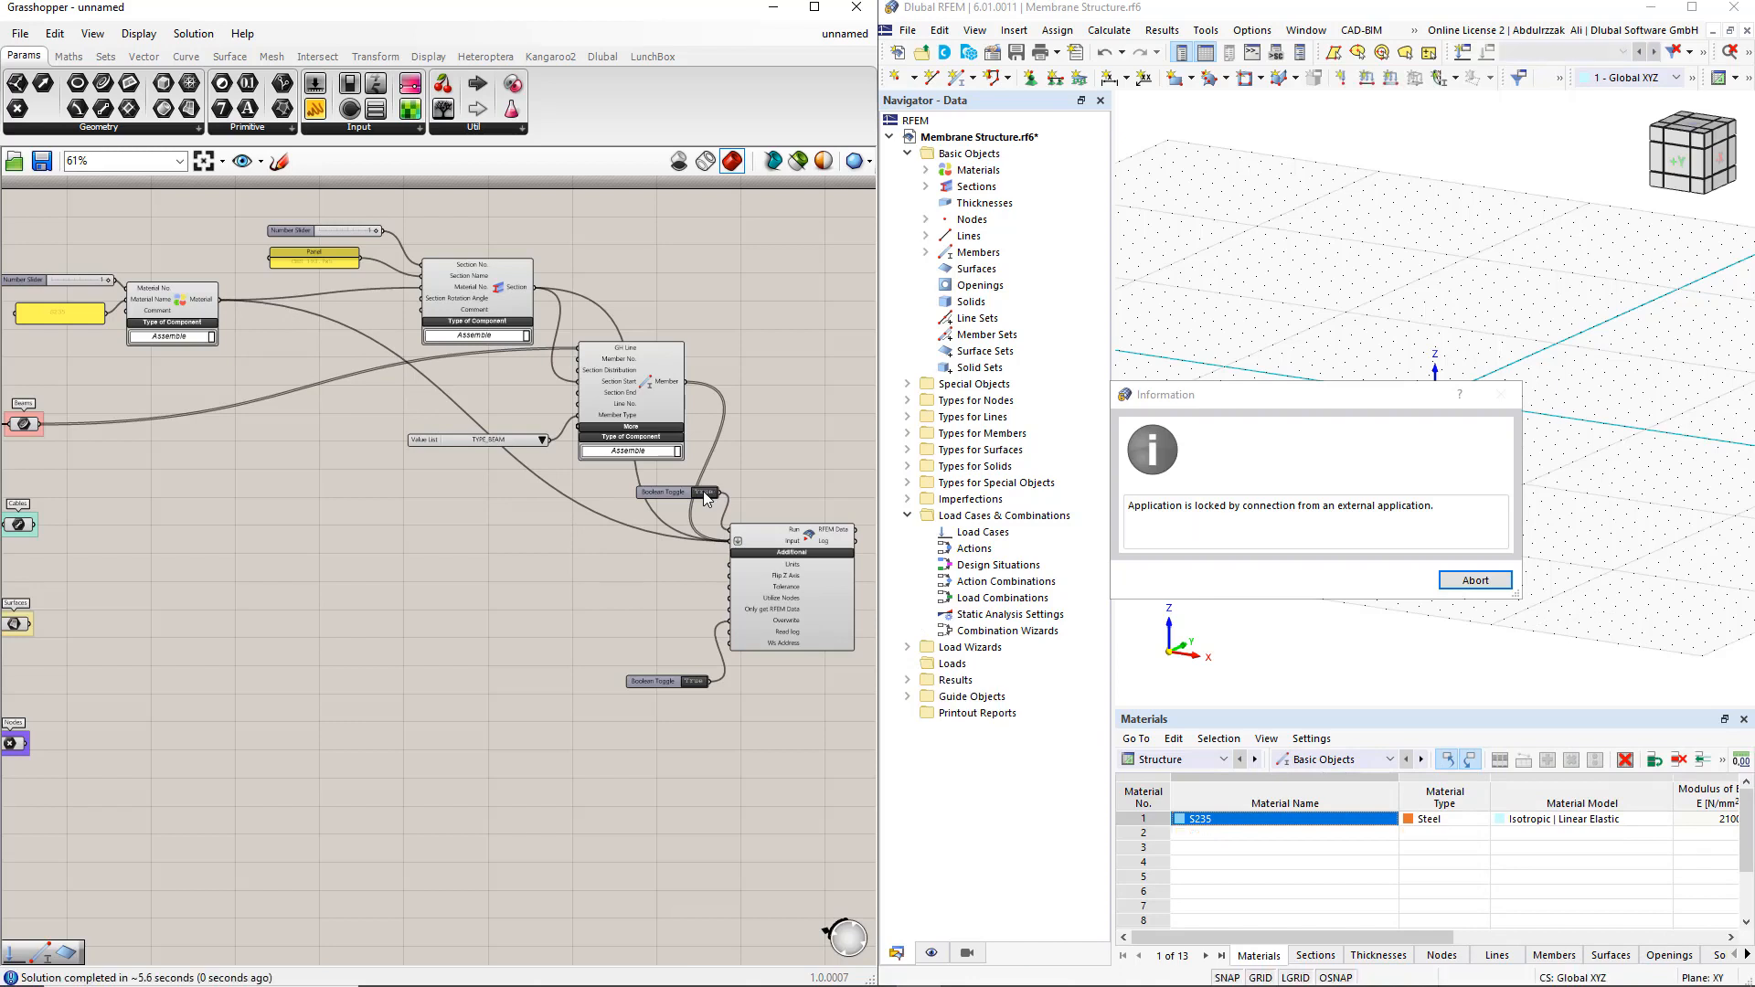
left_click(1463, 583)
left_click(1412, 590)
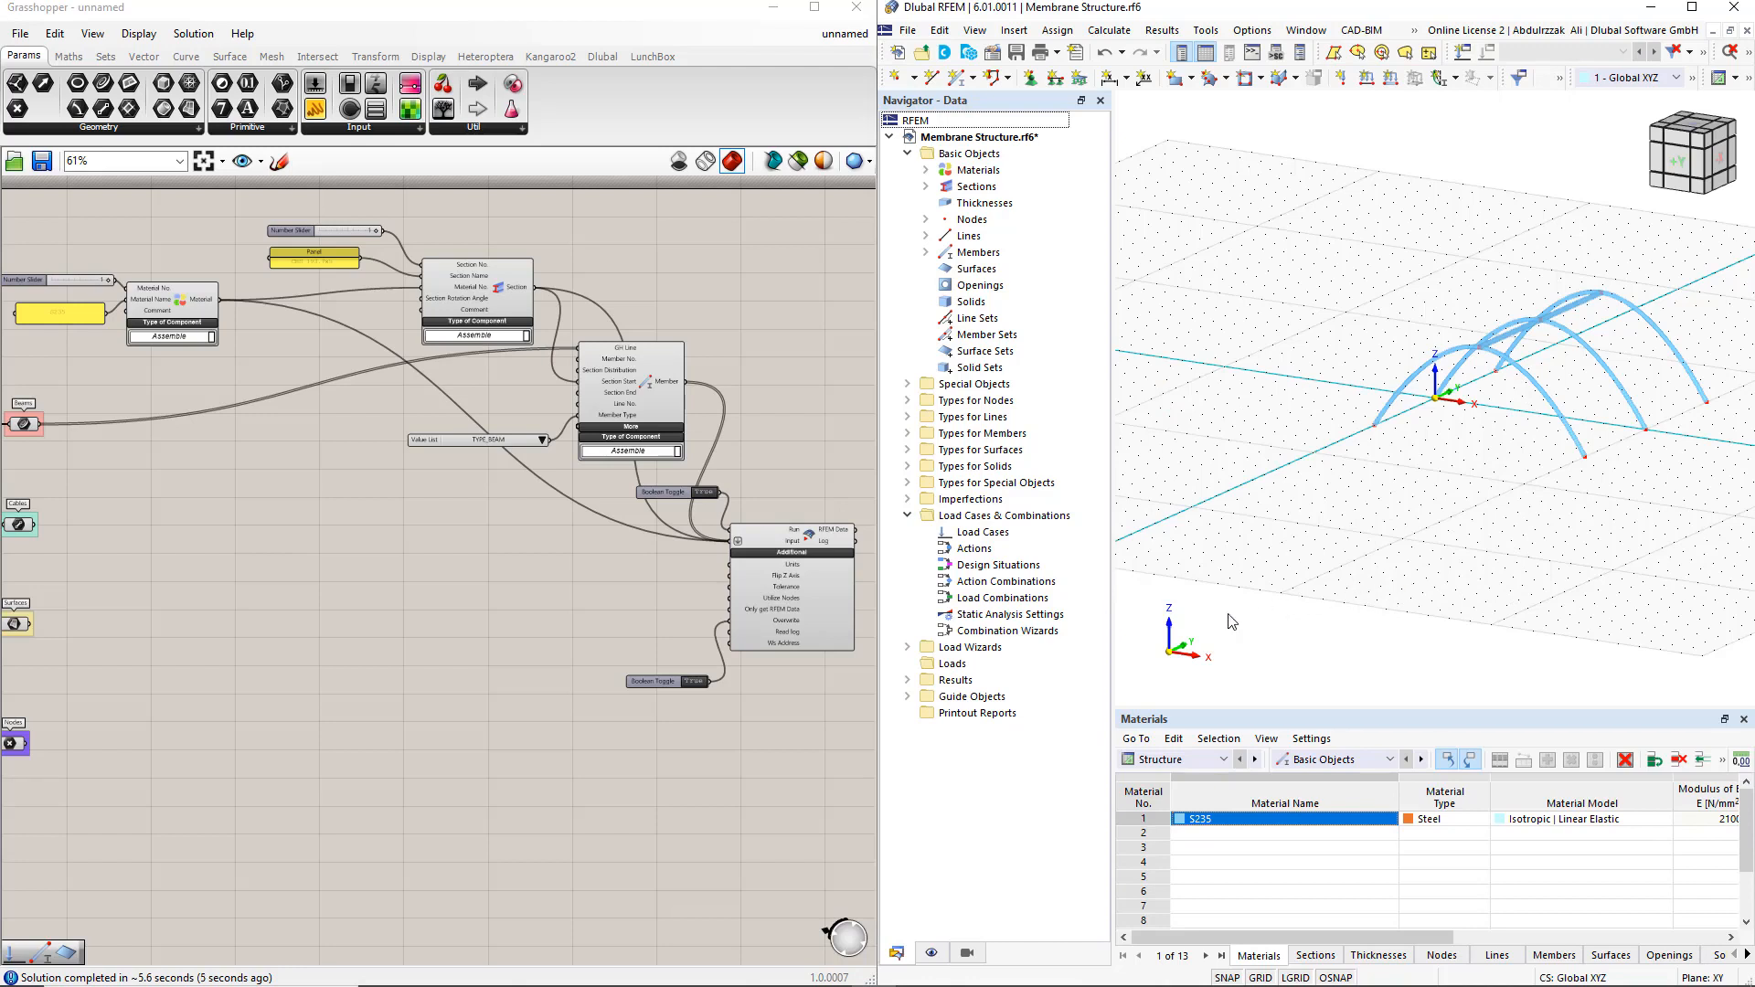
left_click(773, 705)
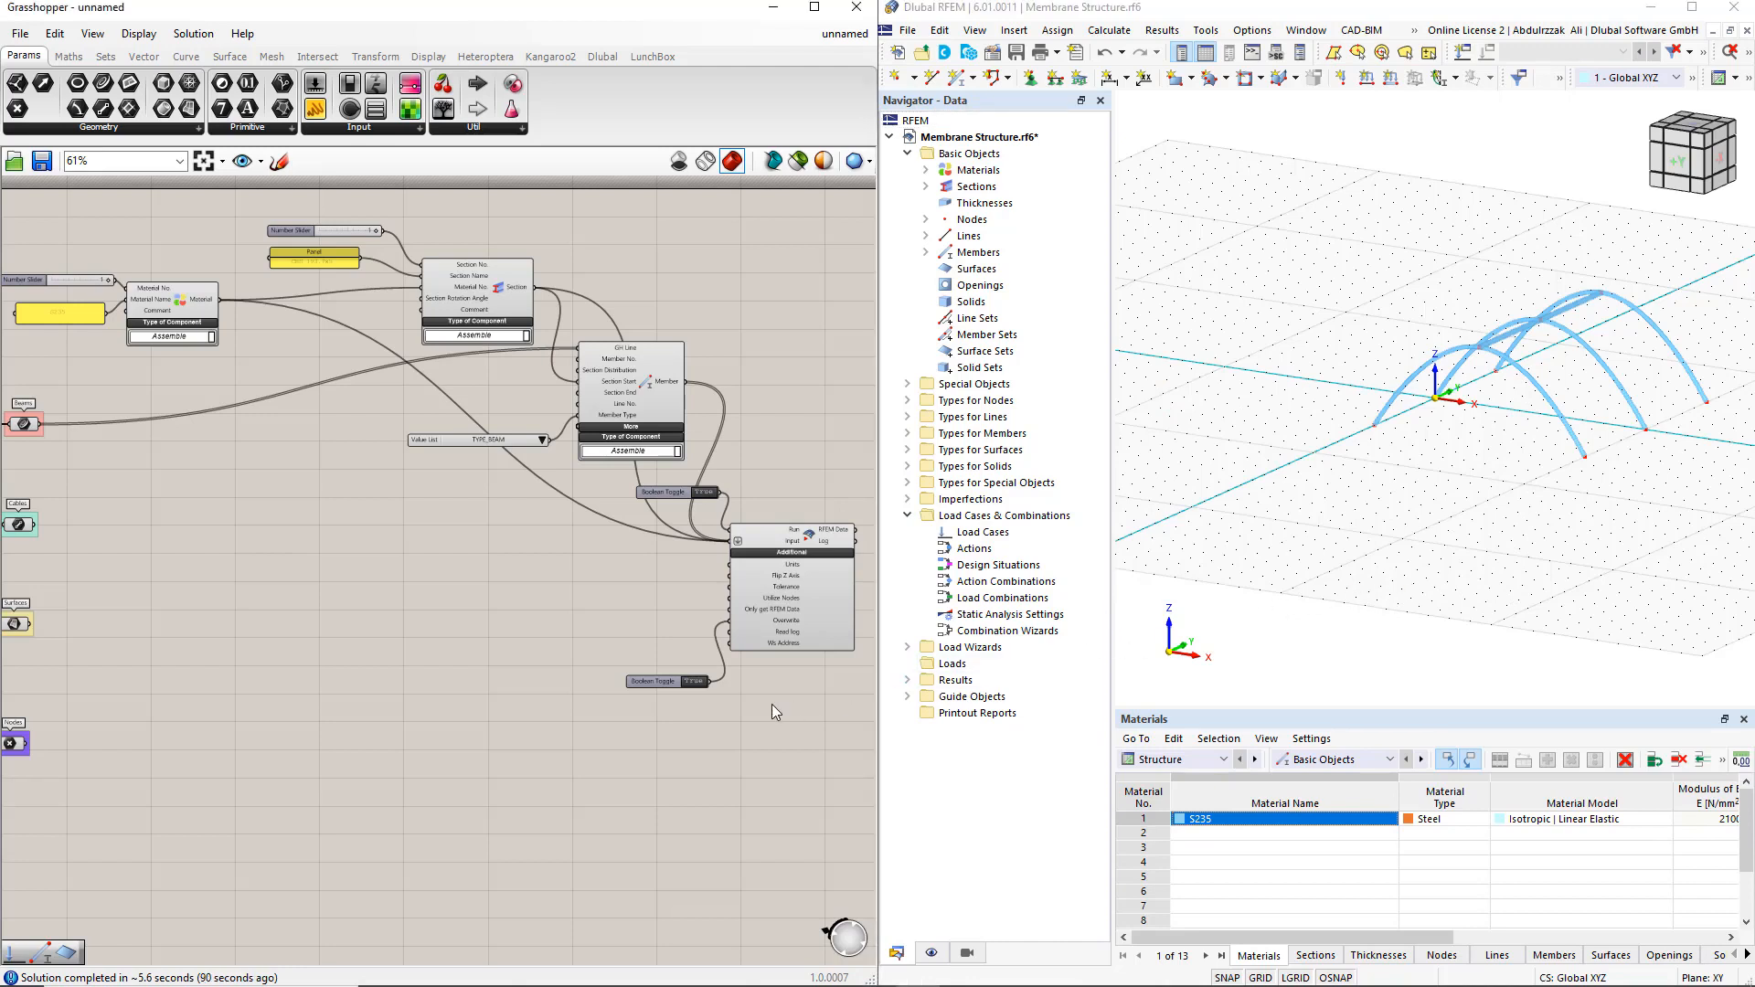
double_click(704, 492)
Duplicate the Section and Member components with their inputs below the originals and connect Cables to the copied Member's GH Line
left_click_drag(607, 539, 274, 210)
left_click_drag(475, 300, 382, 492, "alt")
left_click_drag(36, 525, 484, 540)
Raise the copied Section No. slider's maximum to 2 and set the slider to 2
scroll(245, 490, "up", 1)
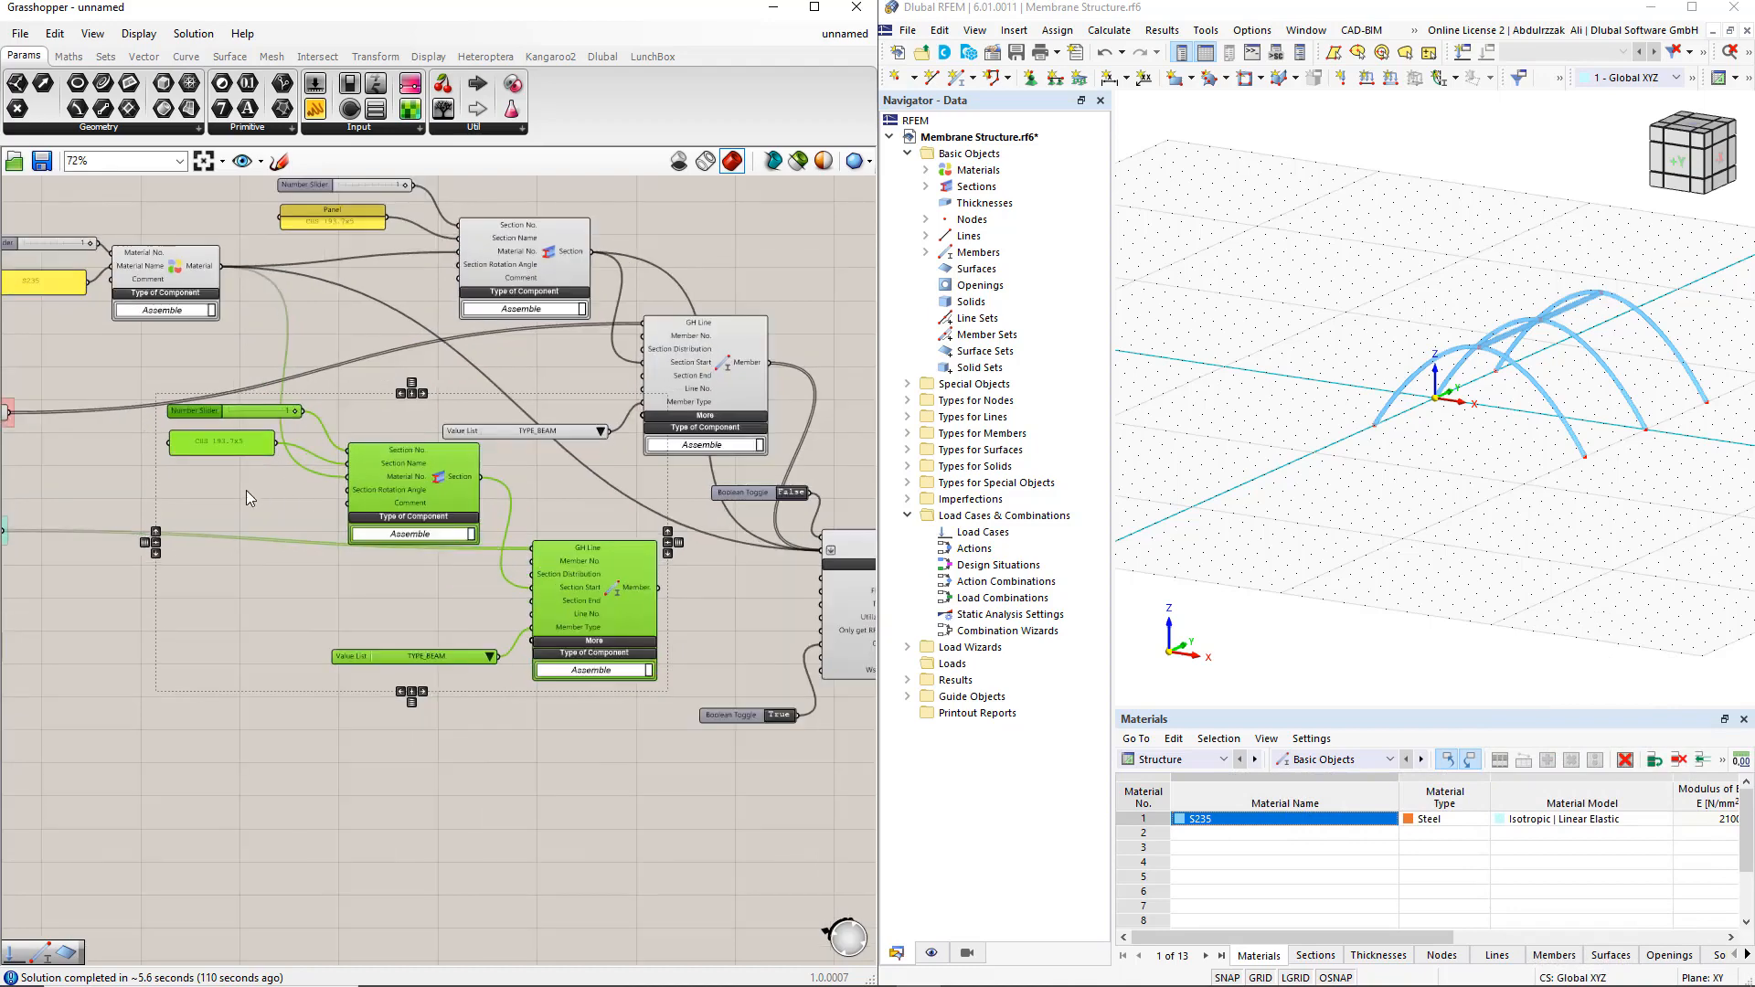
left_click(238, 459)
double_click(197, 410)
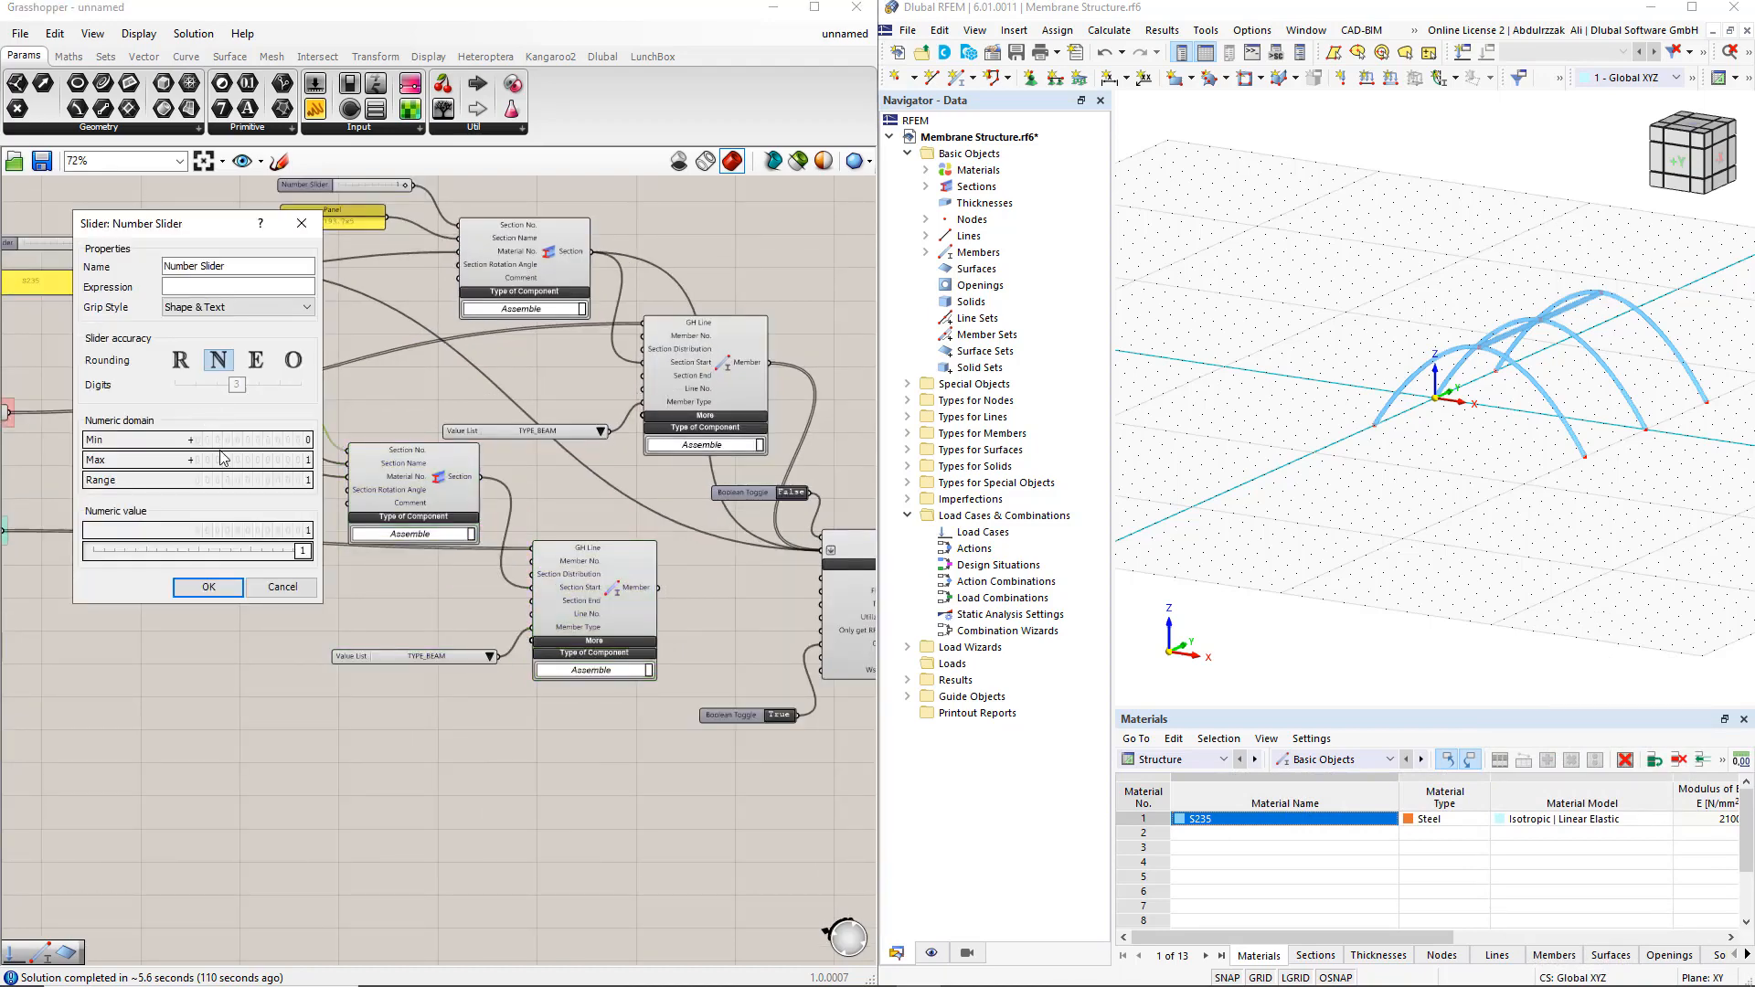
left_click(192, 460)
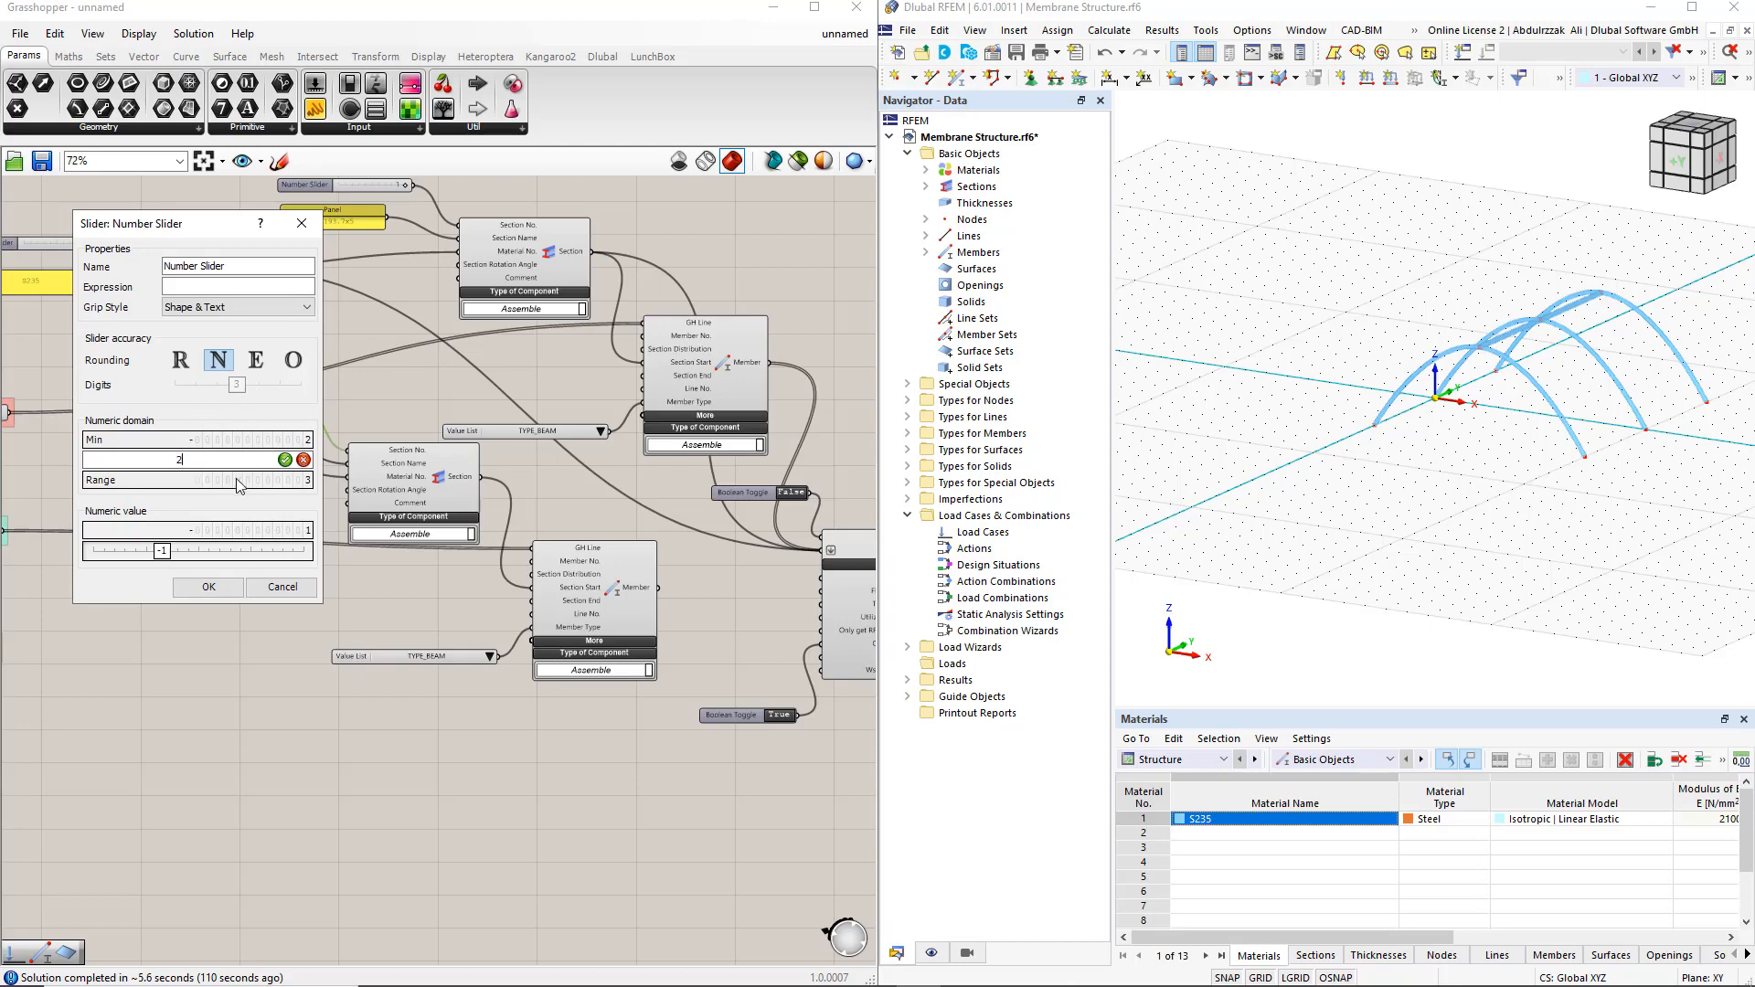
left_click(286, 460)
left_click(208, 587)
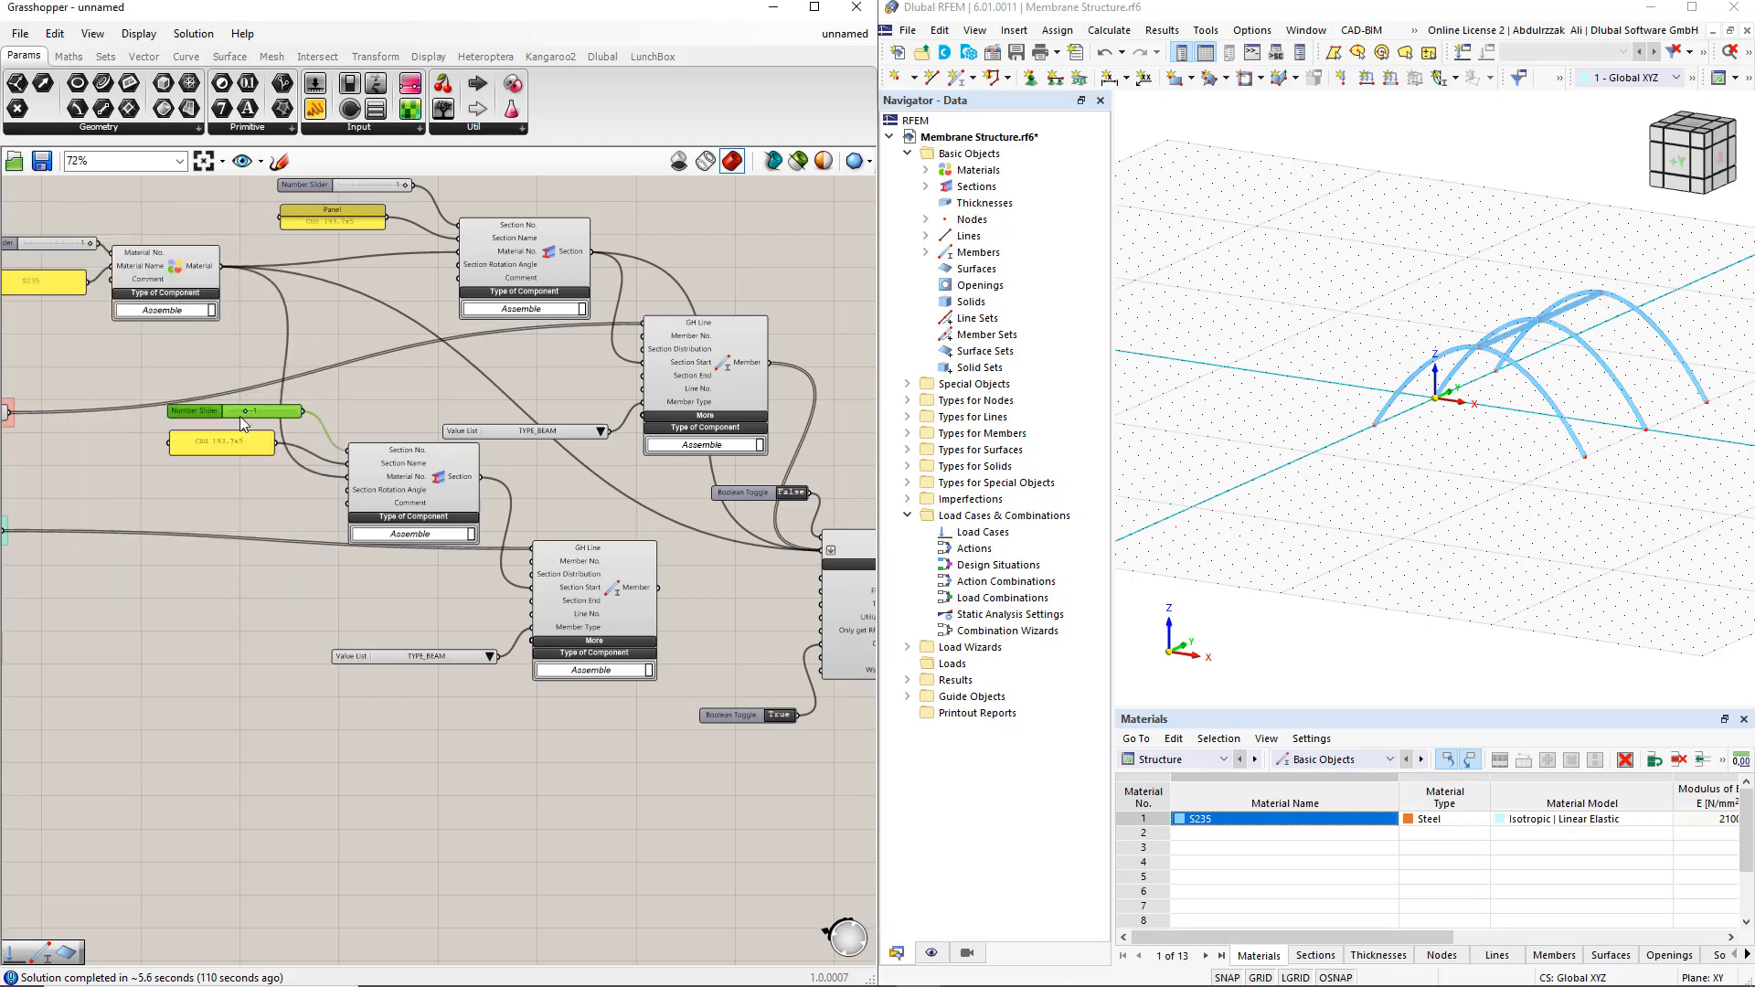
left_click_drag(242, 419, 298, 415)
Change the copied section name panel's text to R 20
scroll(213, 457, "up", 3)
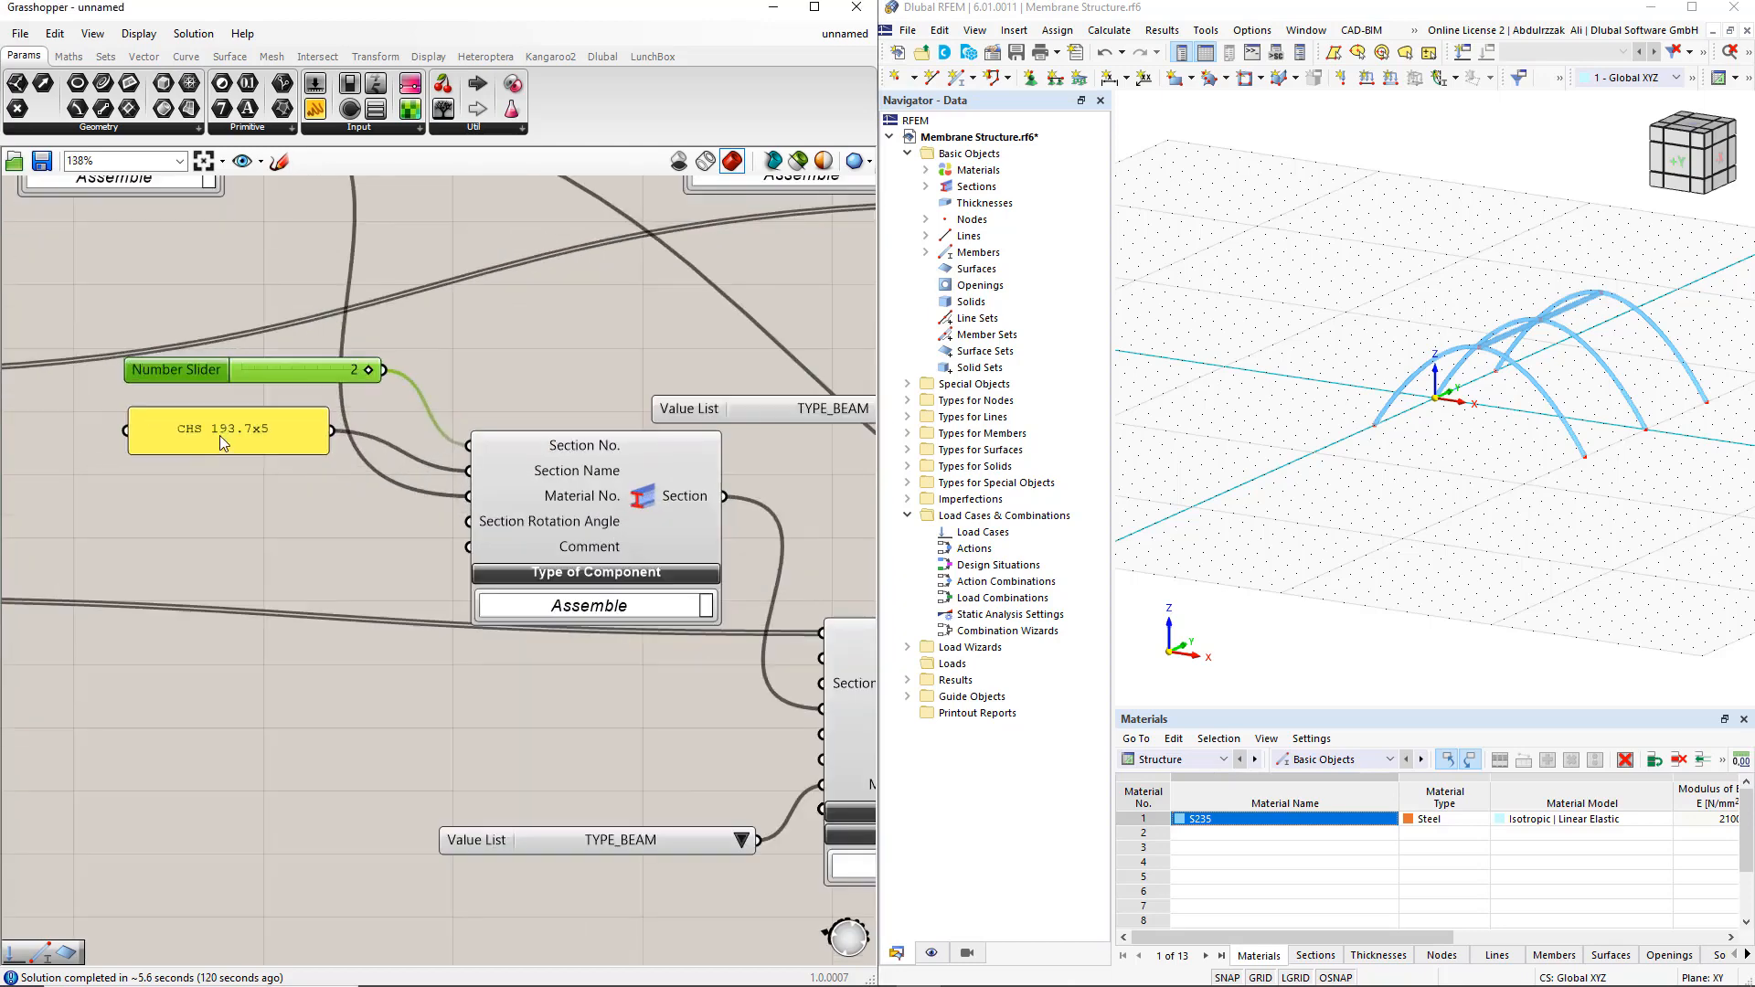
double_click(219, 437)
type("R")
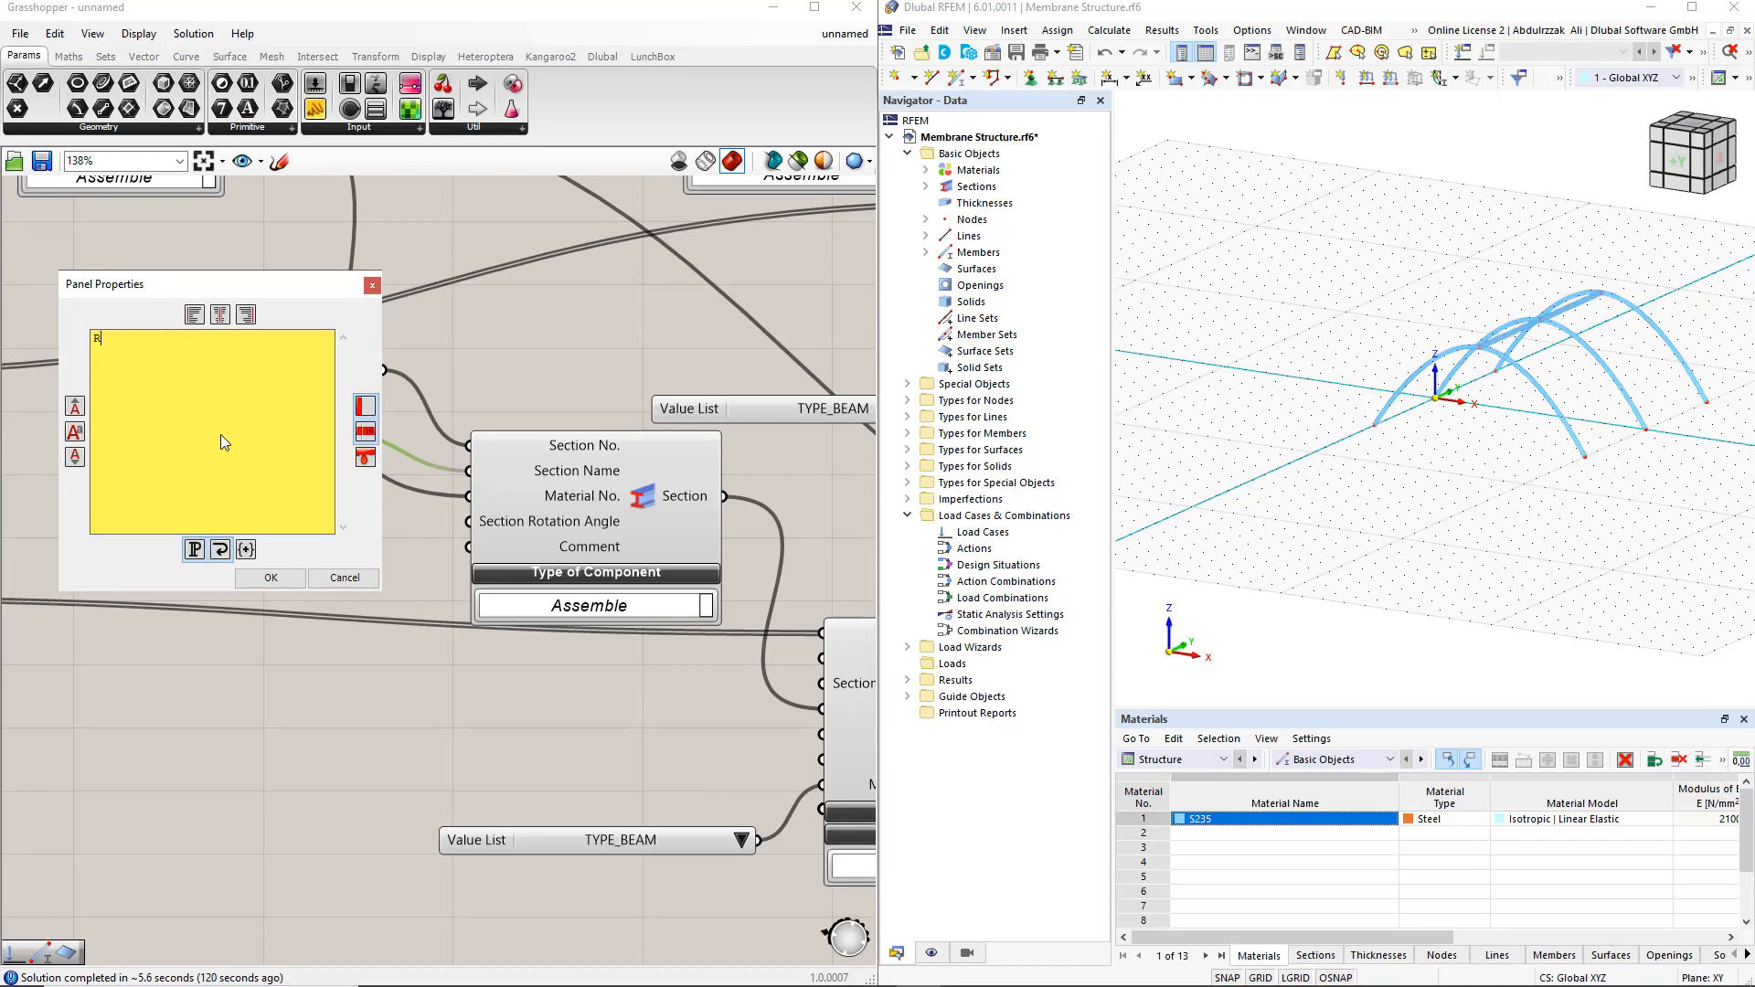
type(" 20")
left_click(267, 580)
left_click(268, 542)
Set the copied Member's Member Type value list to TYPE_CABLE
scroll(269, 543, "down", 2)
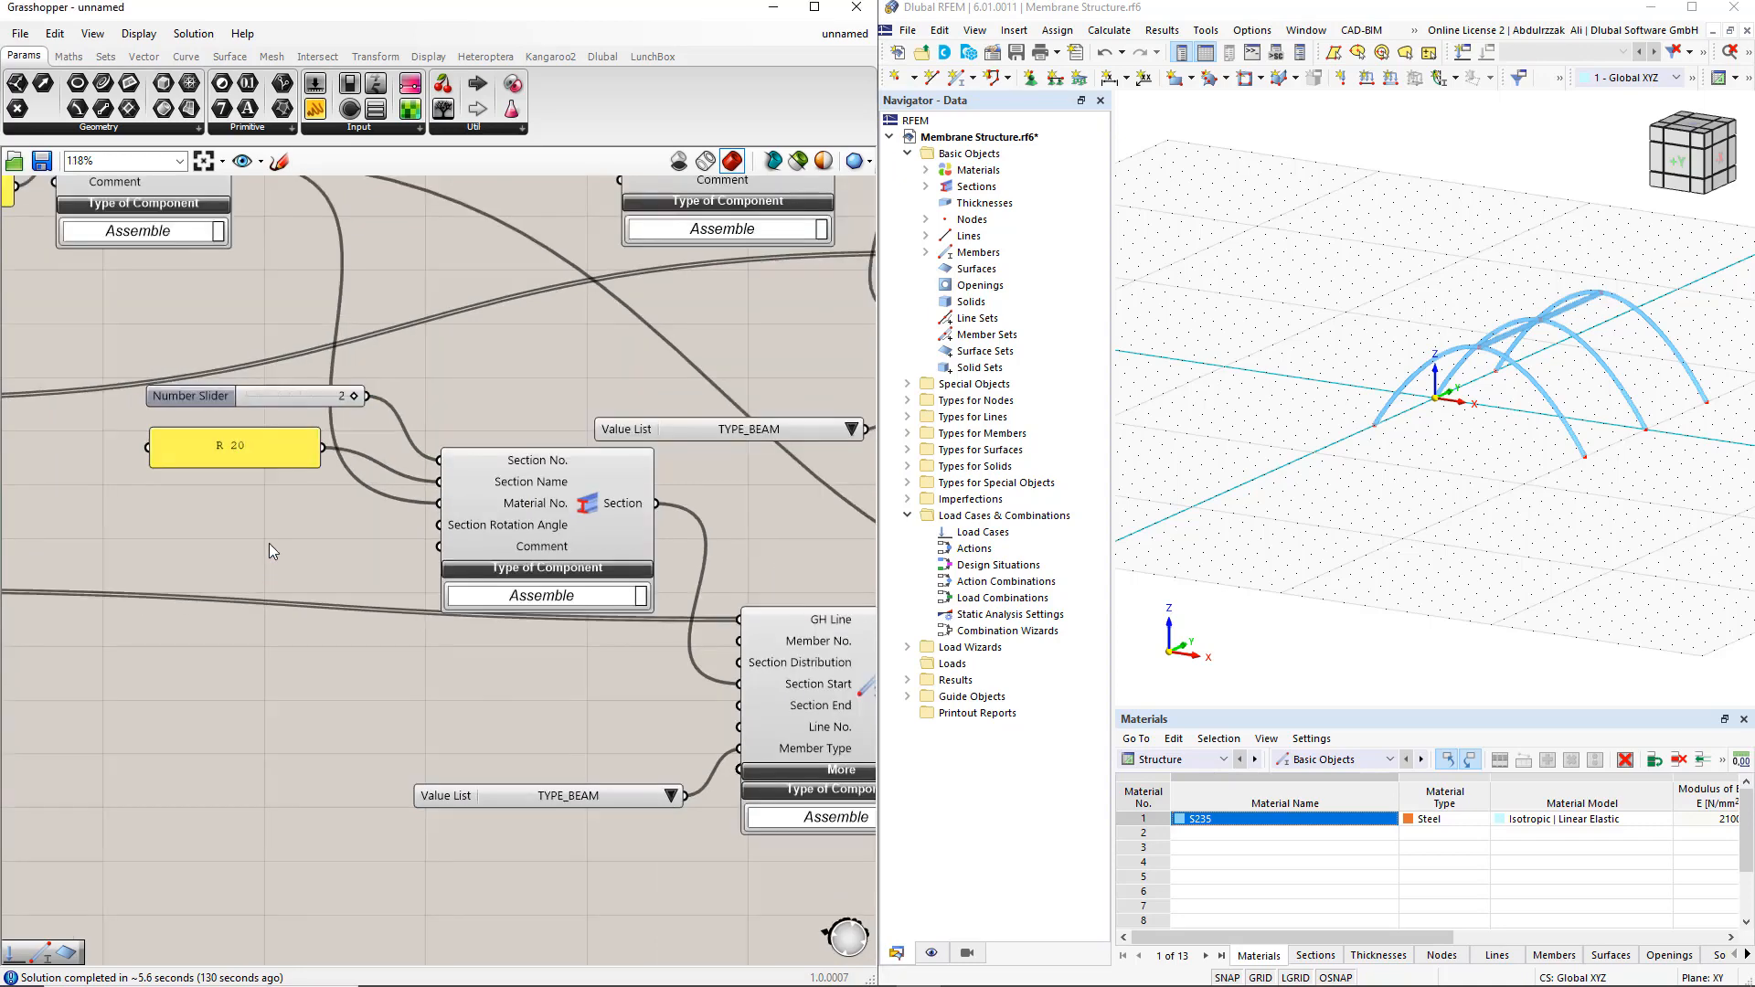
right_click_drag(525, 710, 380, 416)
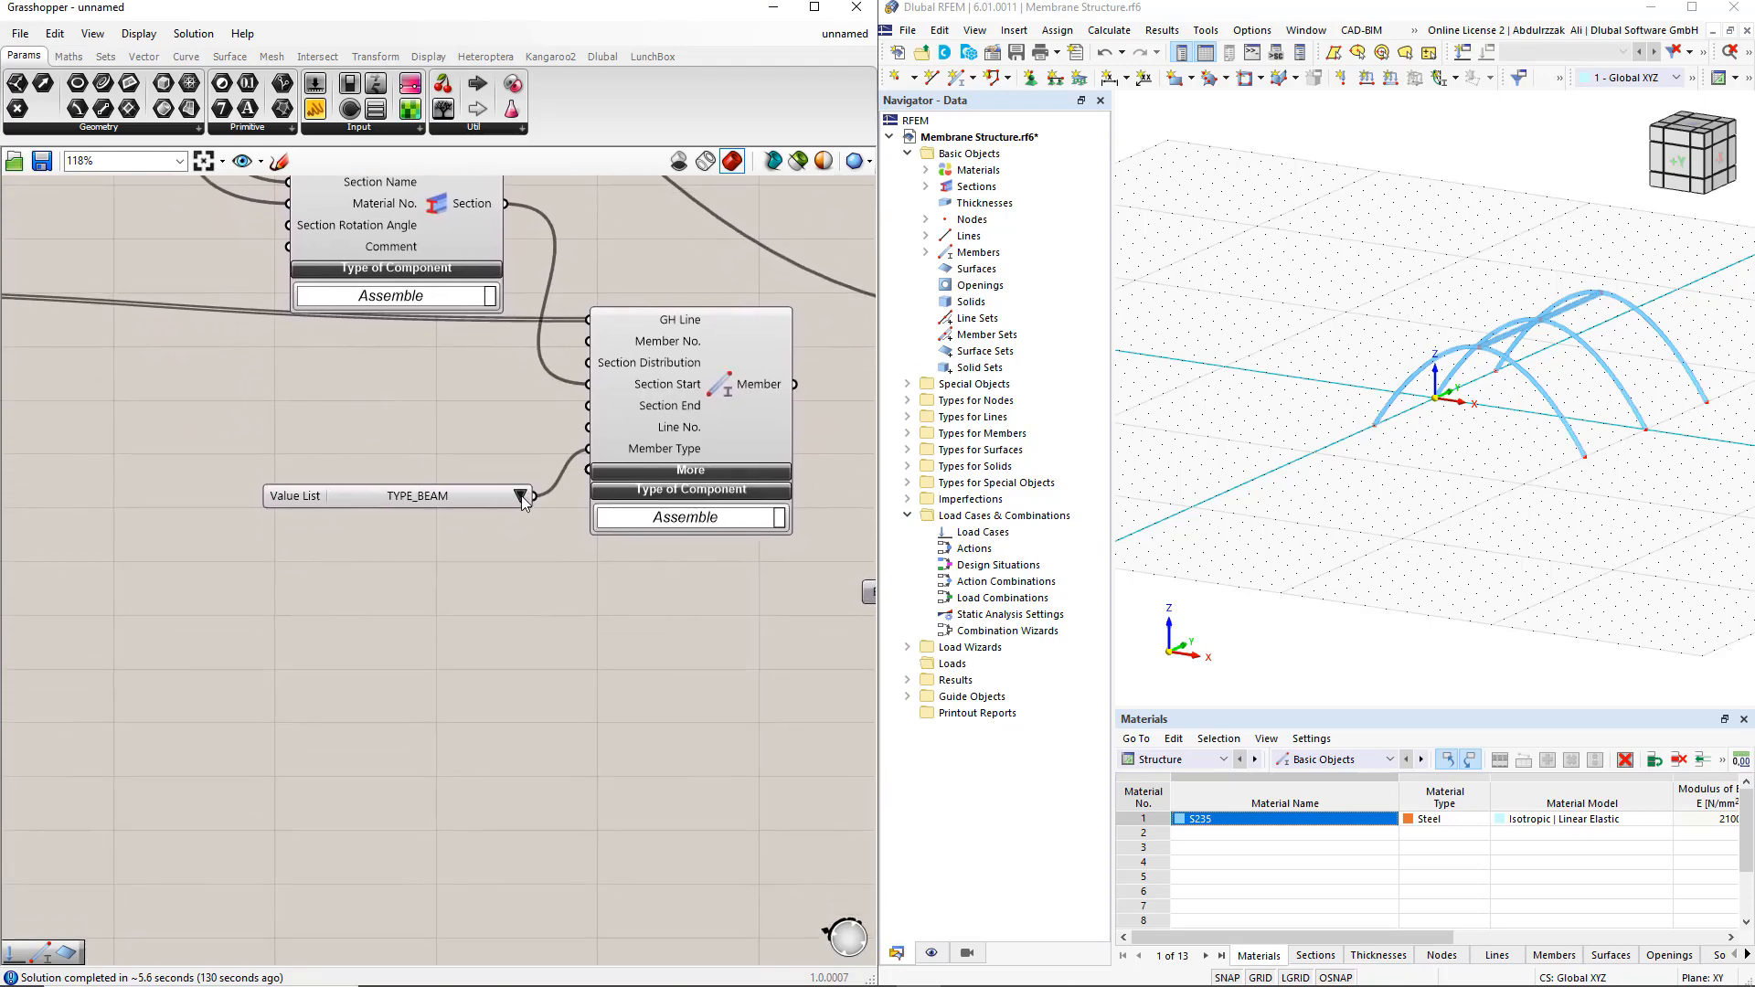
left_click(521, 496)
left_click(571, 547)
Add the cable Member output and its Section output to the RFEM 6 Export component's Input
scroll(446, 624, "down", 3)
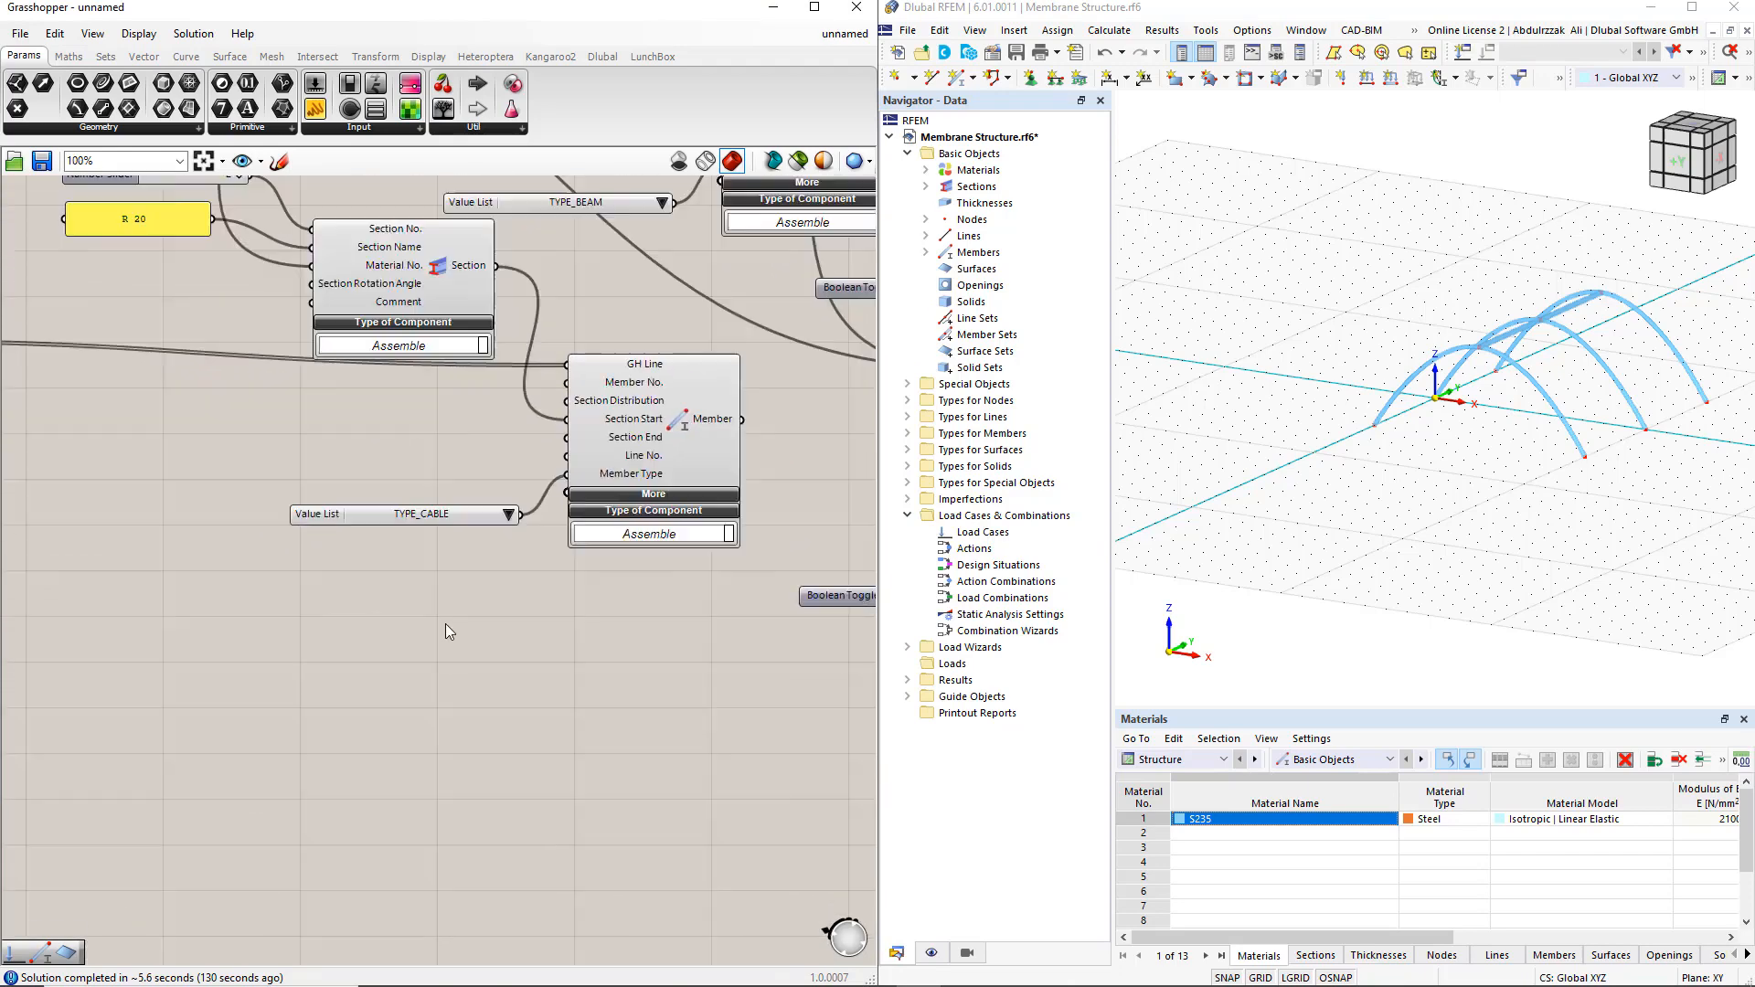
right_click_drag(565, 673, 472, 746)
scroll(512, 711, "up", 1)
left_click_drag(508, 551, 512, 554, "shift")
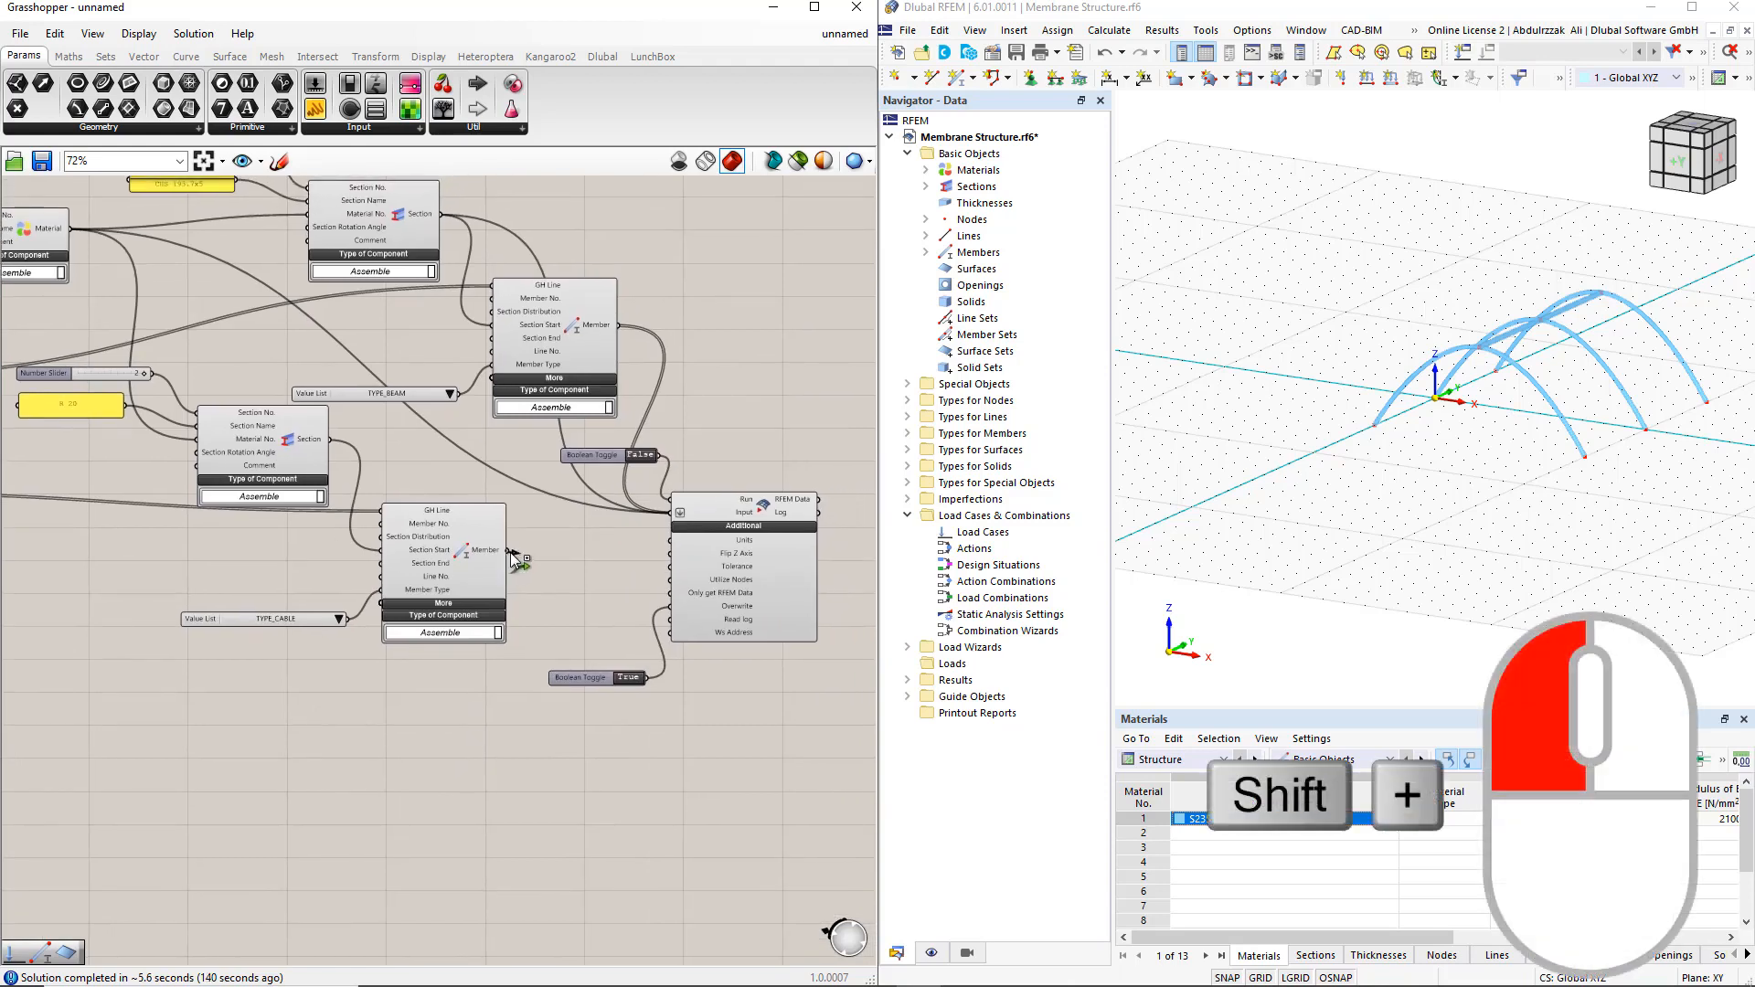
left_click_drag(629, 524, 670, 512, "shift")
left_click_drag(339, 448, 674, 514, "shift")
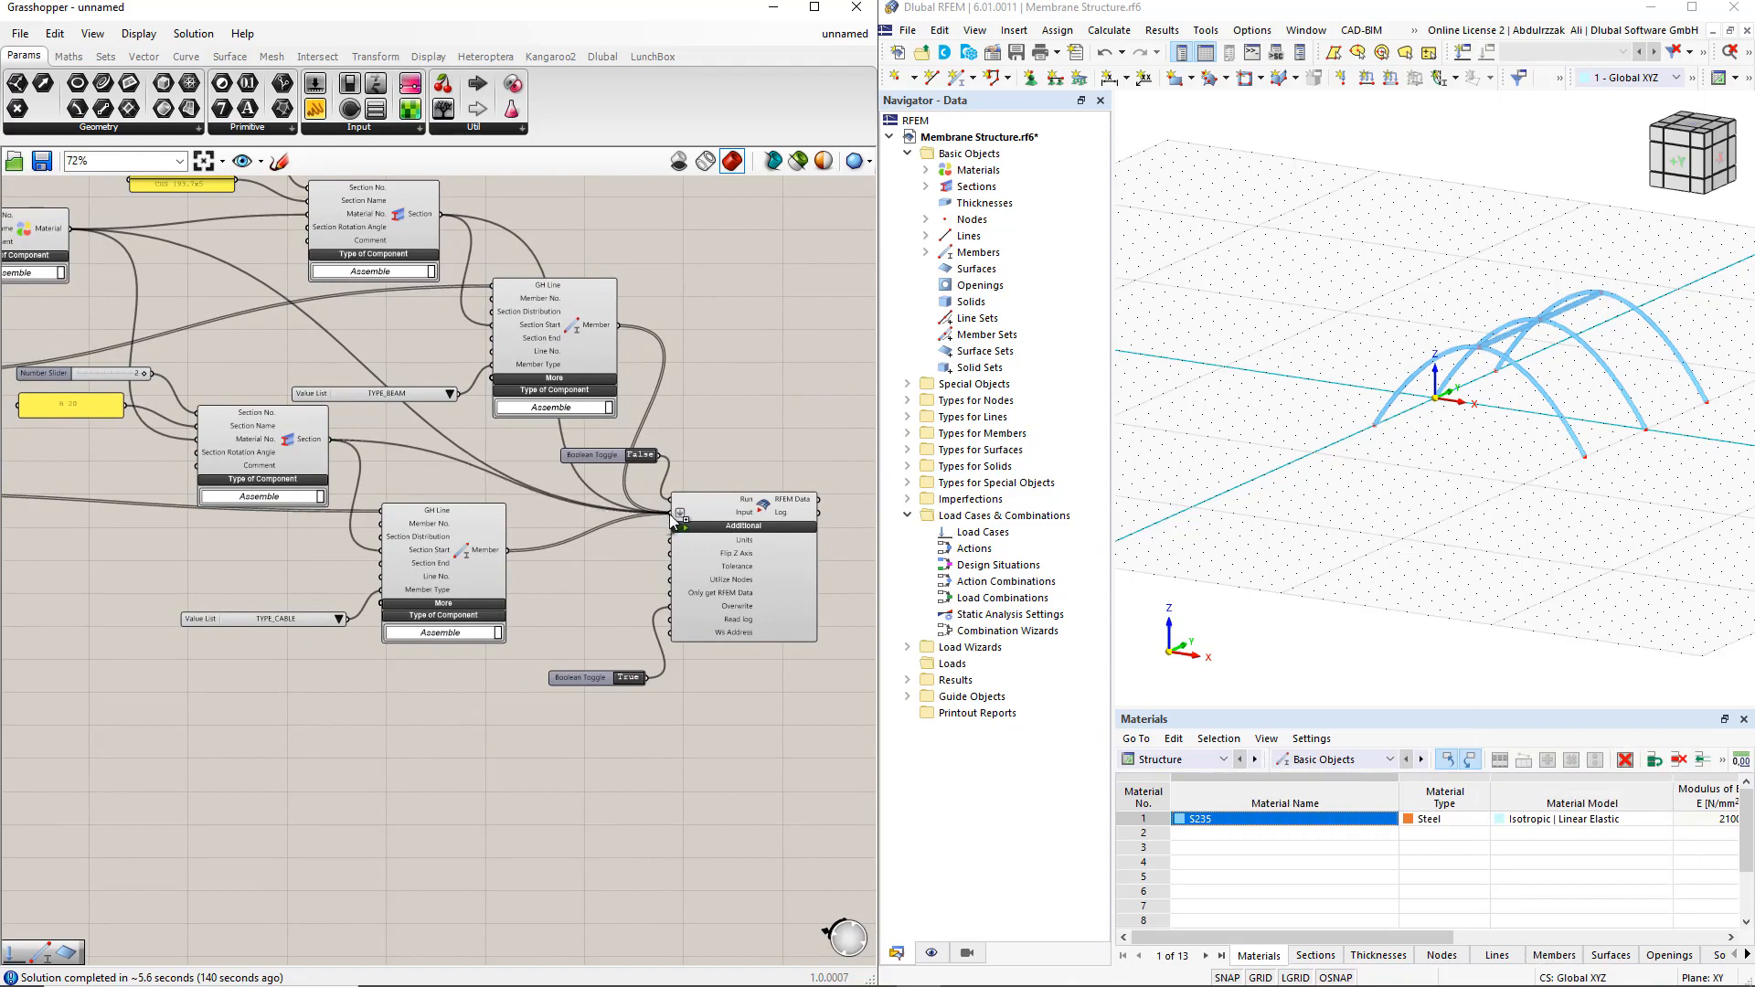
Export the beams and cables to RFEM by setting the Run toggle to True, and abort the connection lock
double_click(639, 457)
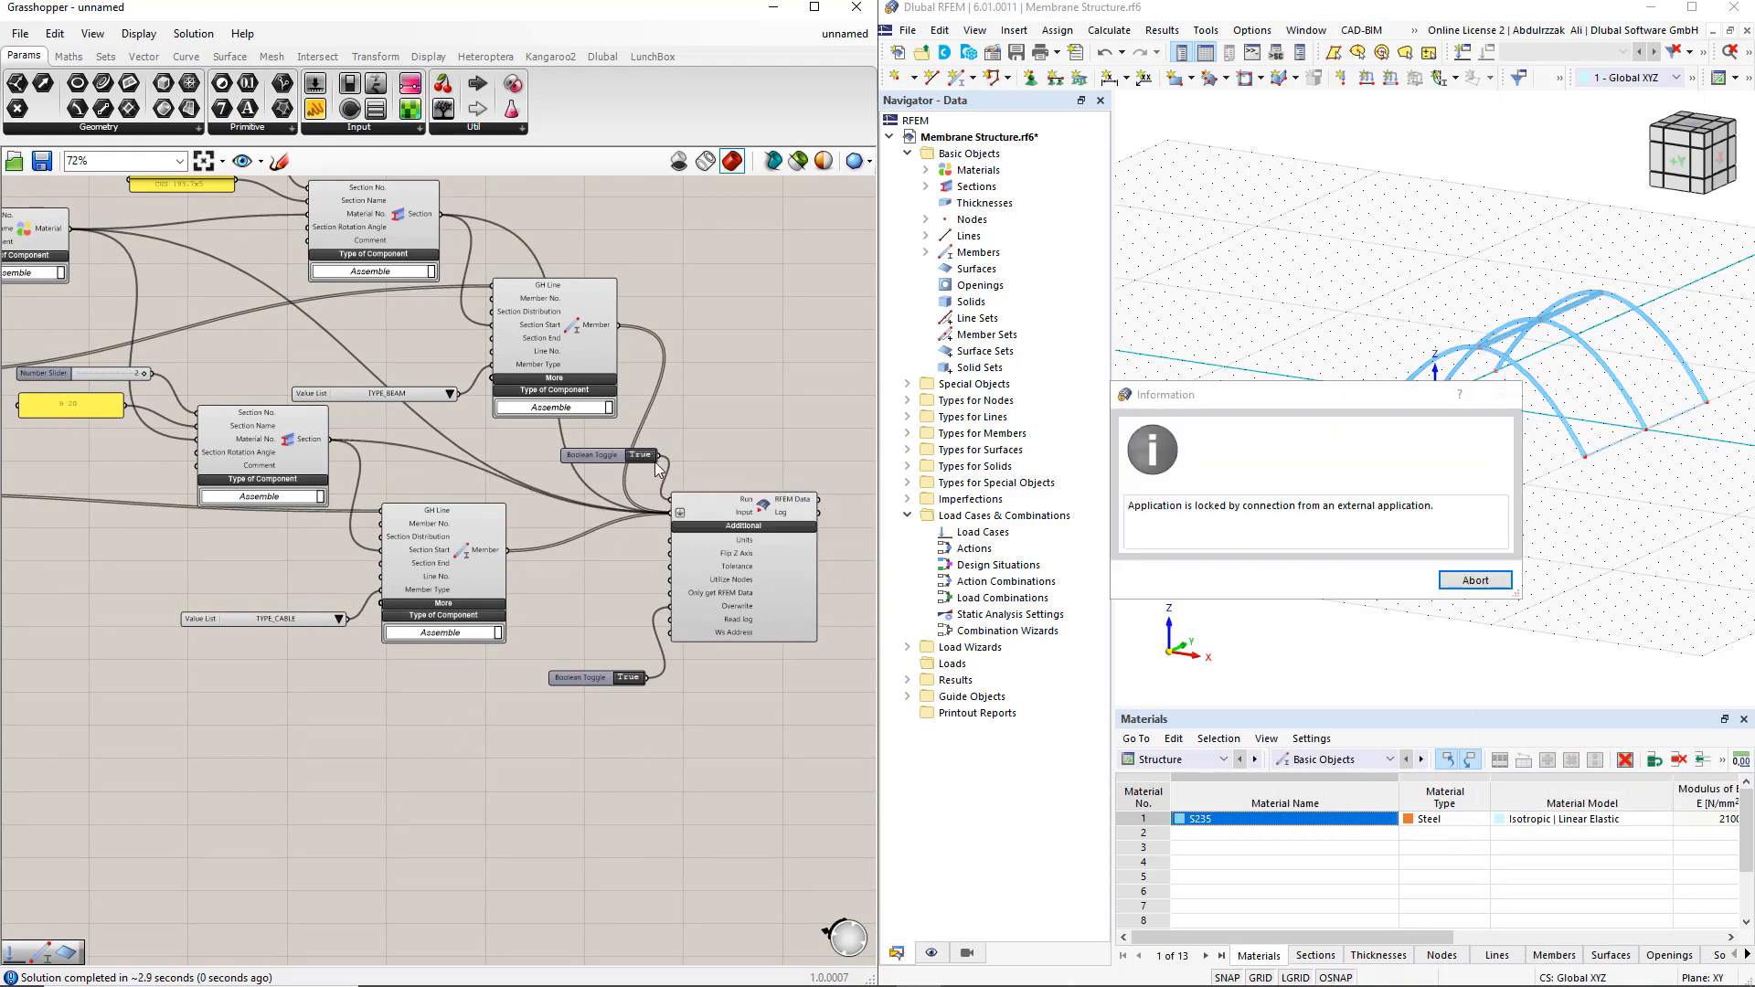
left_click(1474, 579)
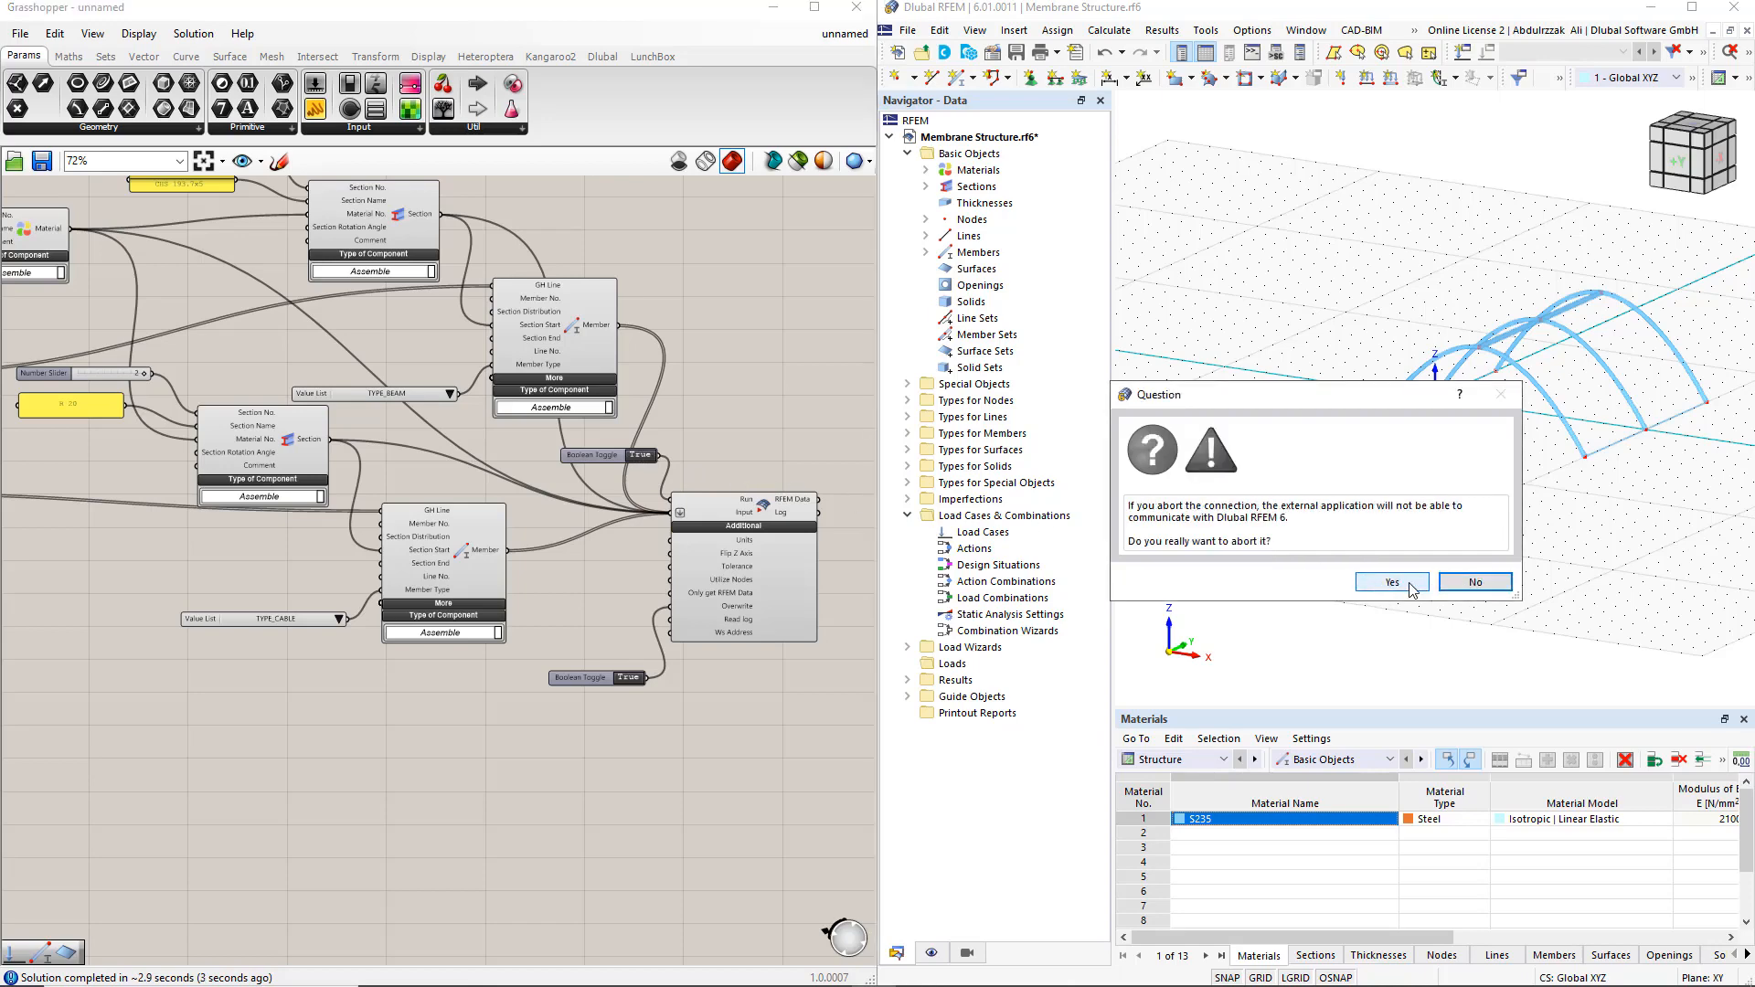
left_click(1409, 589)
In RFEM's display settings, color the rendered members by Member Type to distinguish beams from cables
left_click(932, 953)
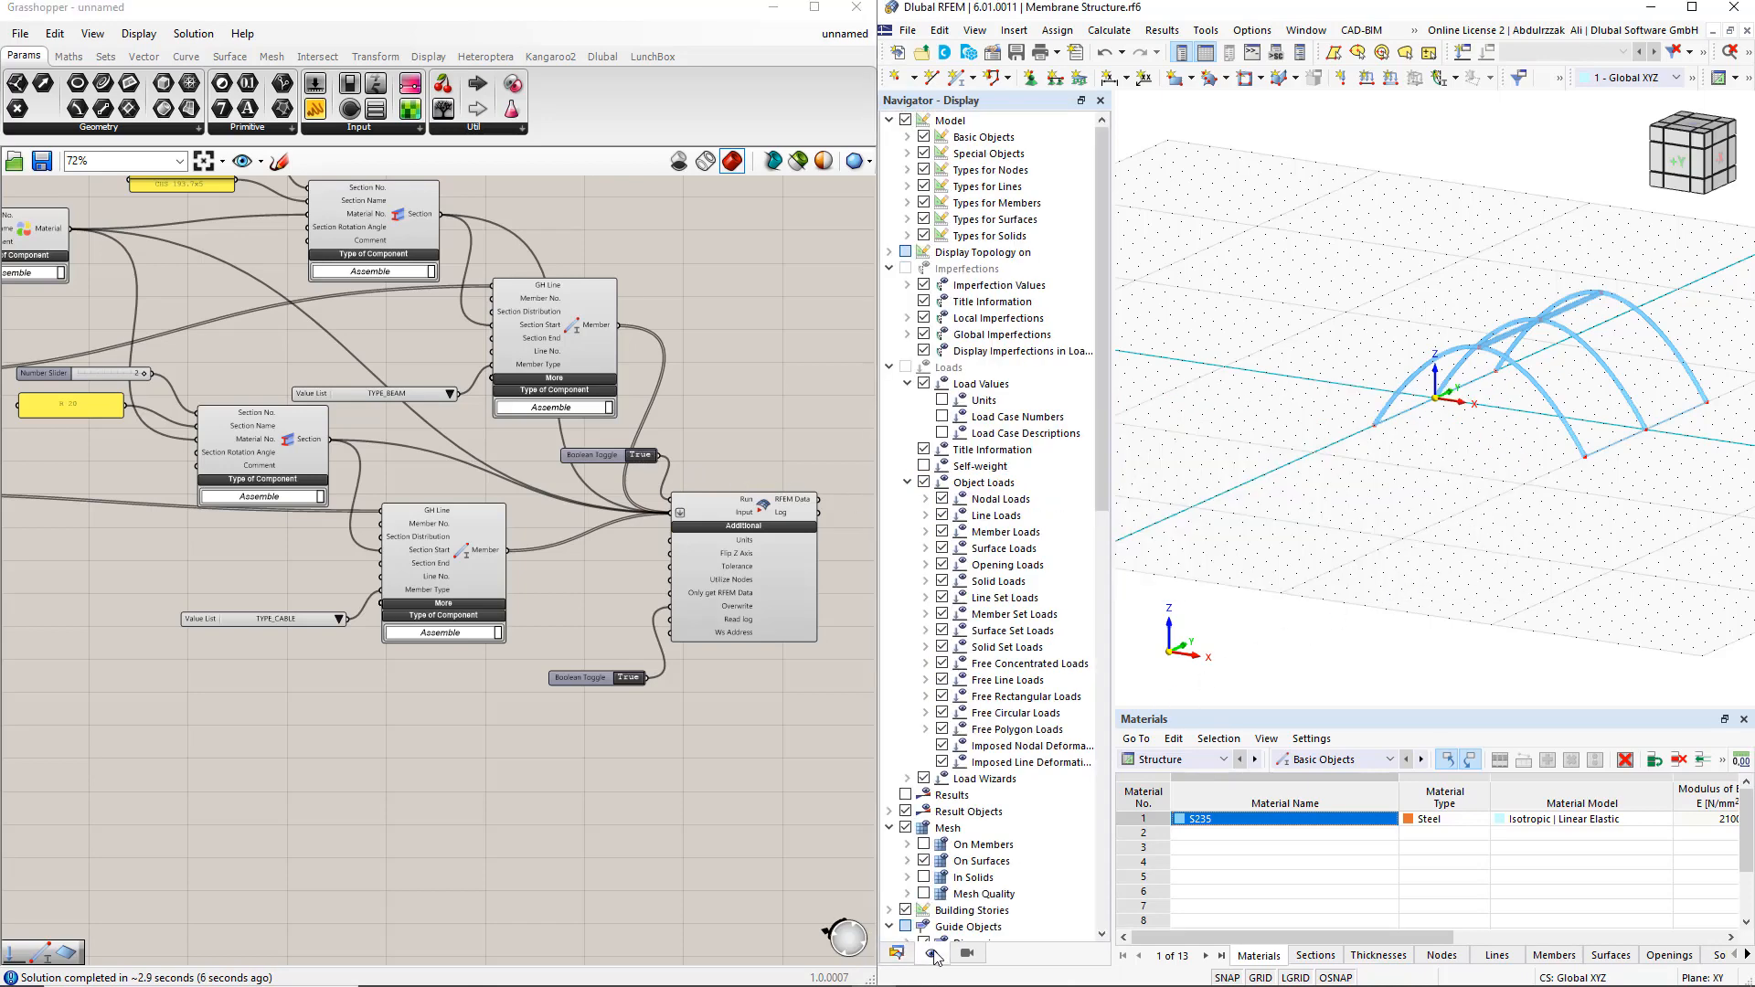
scroll(976, 784, "down", 10)
scroll(977, 784, "down", 6)
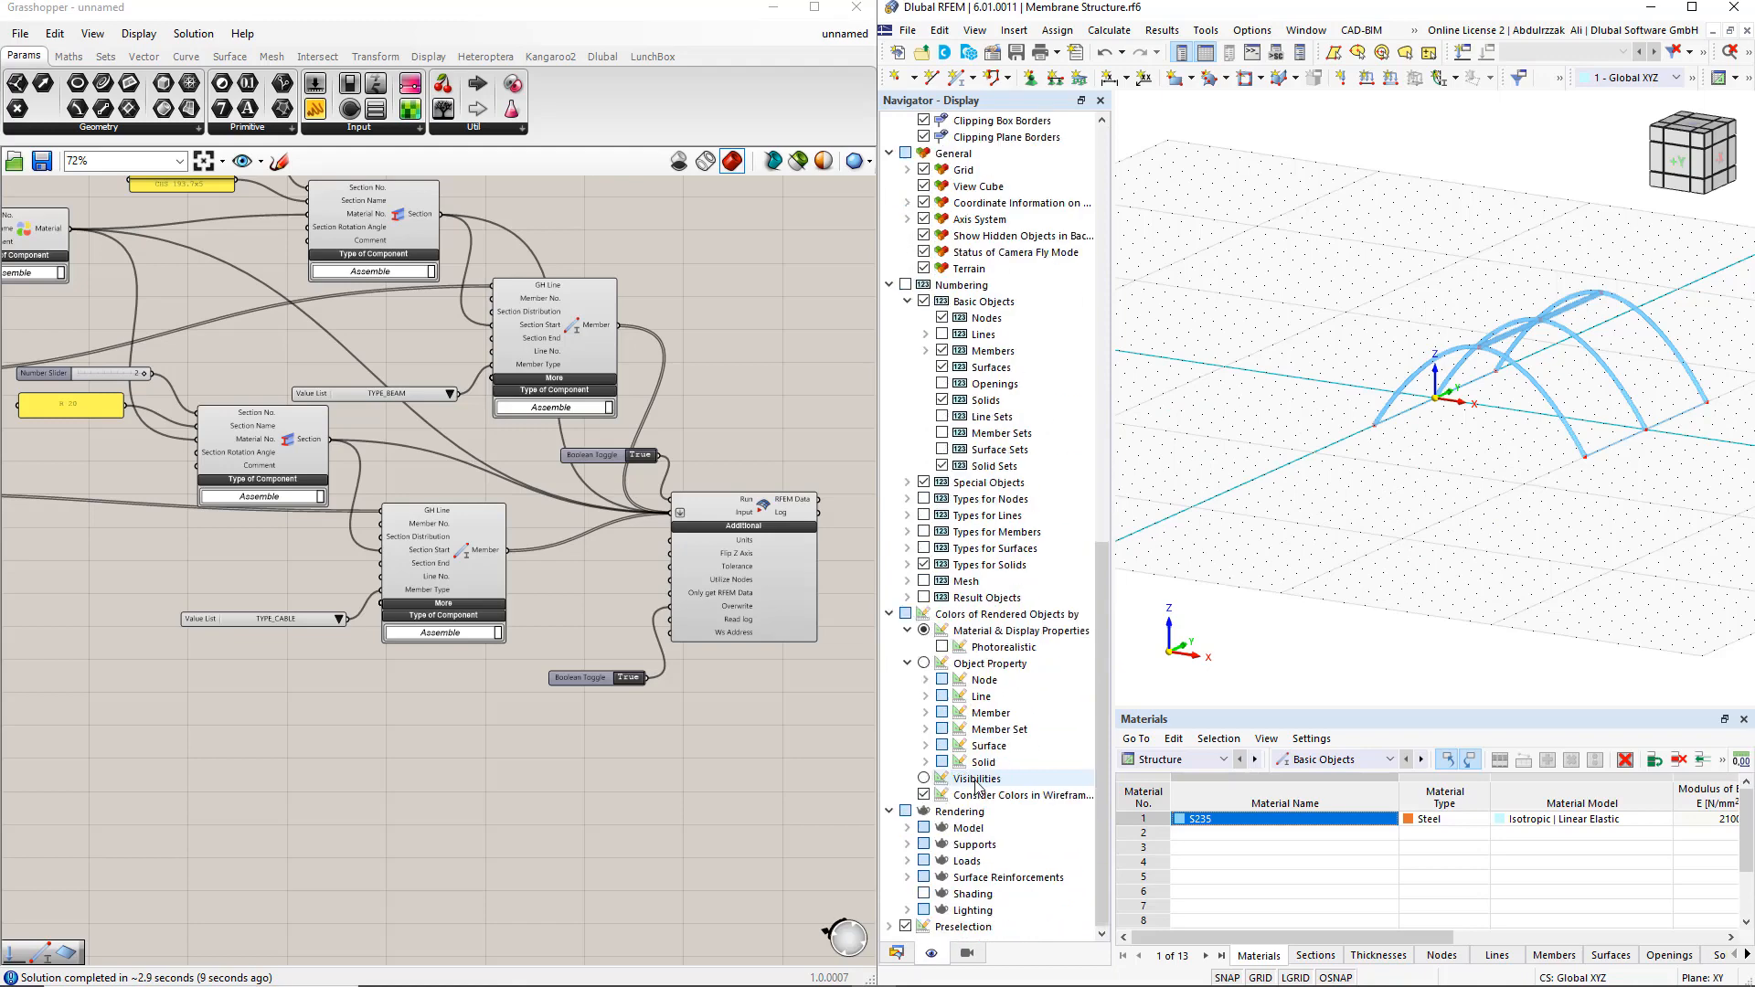
left_click(925, 714)
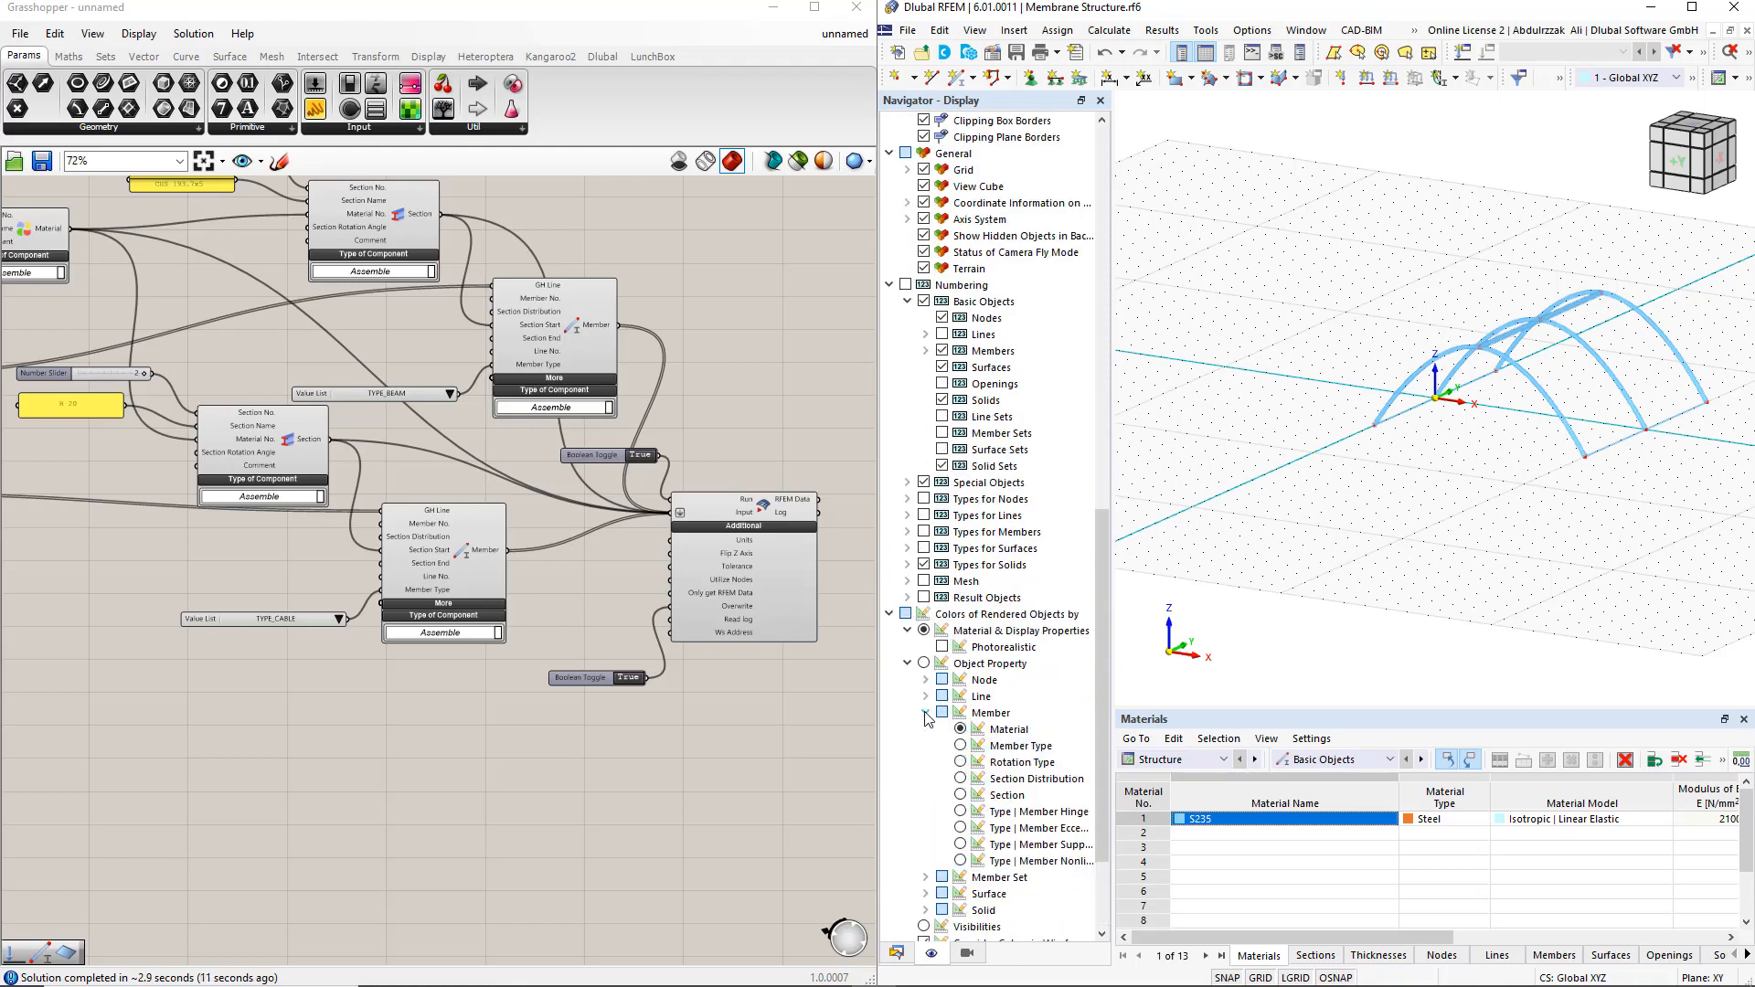
left_click(960, 746)
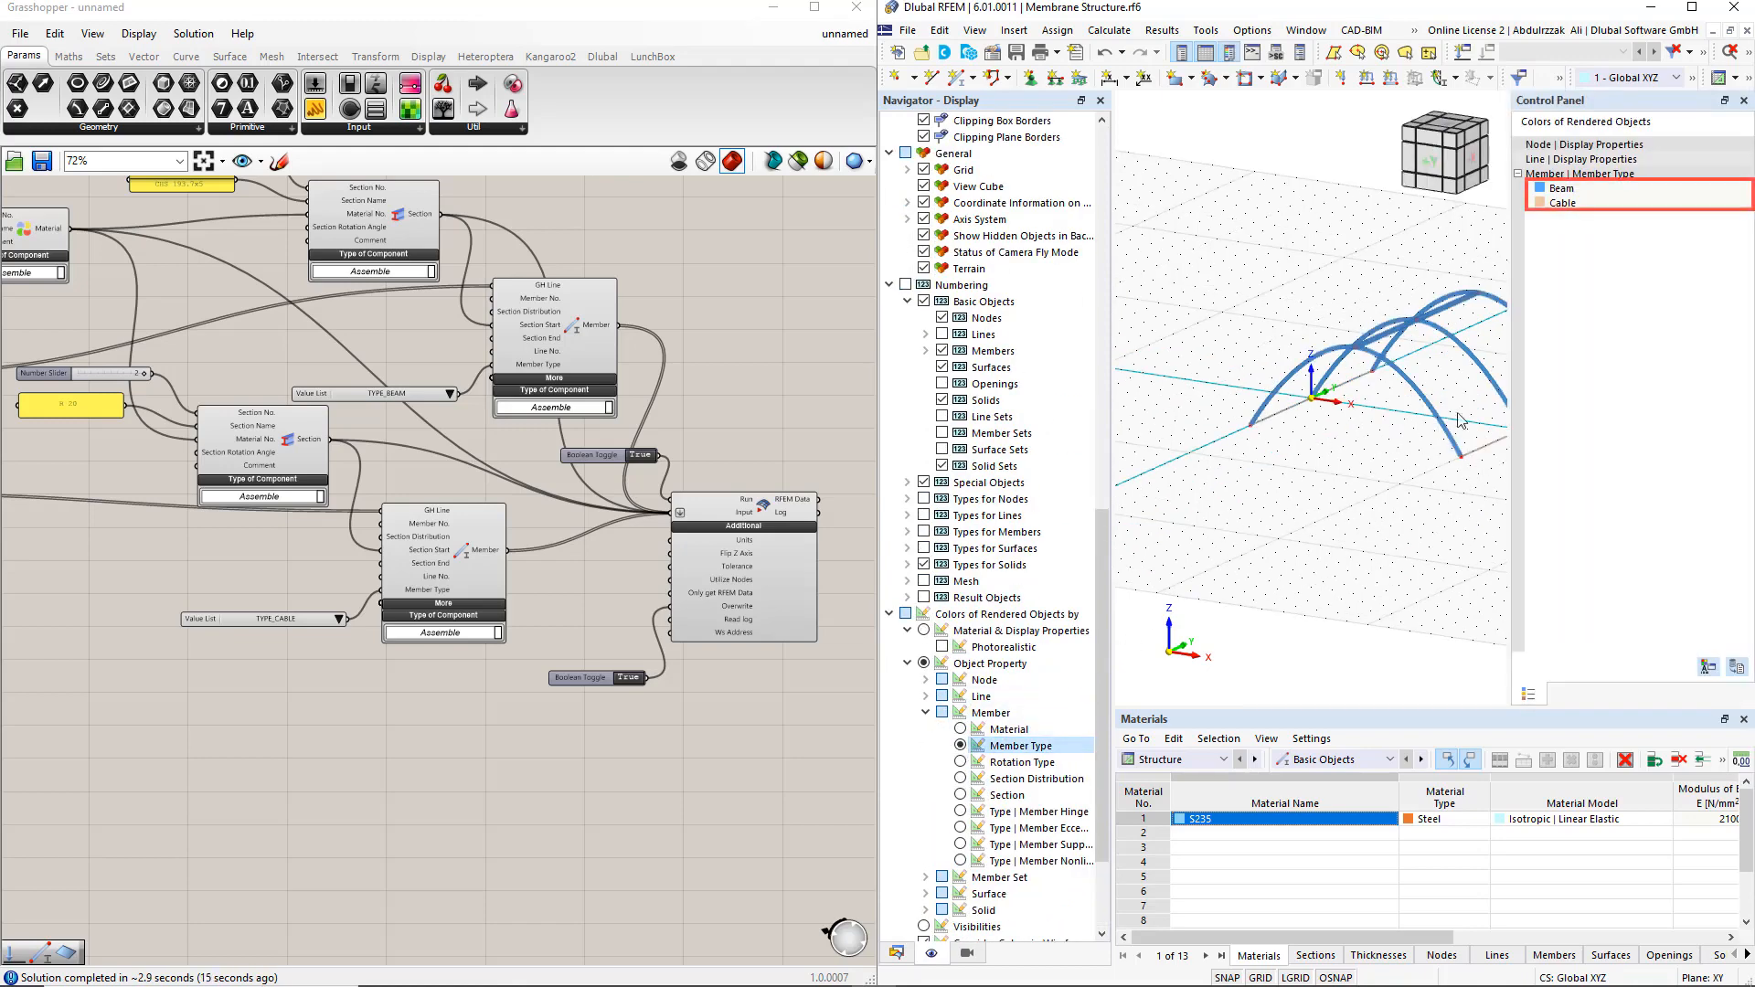
scroll(1386, 455, "down", 2)
middle_click_drag(1387, 455, 1298, 484)
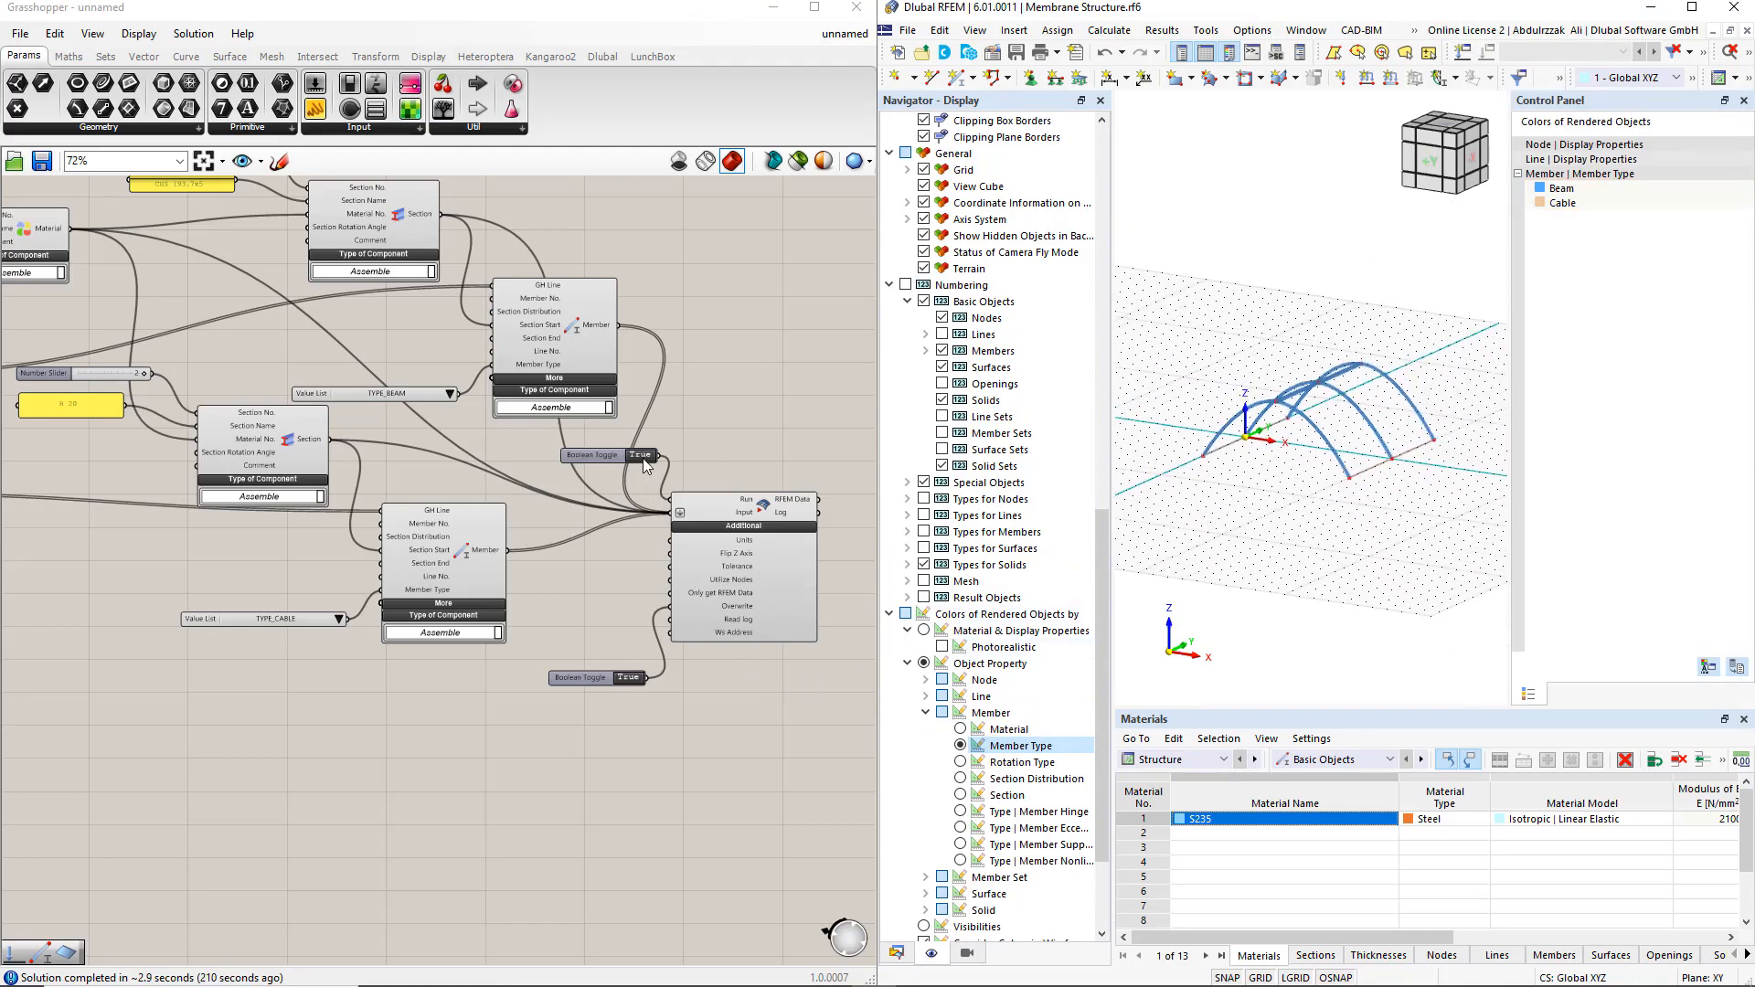
Place a Dlubal Surface component below the cable section in Grasshopper and connect Surfaces to its GH Surface input
scroll(590, 561, "down", 2)
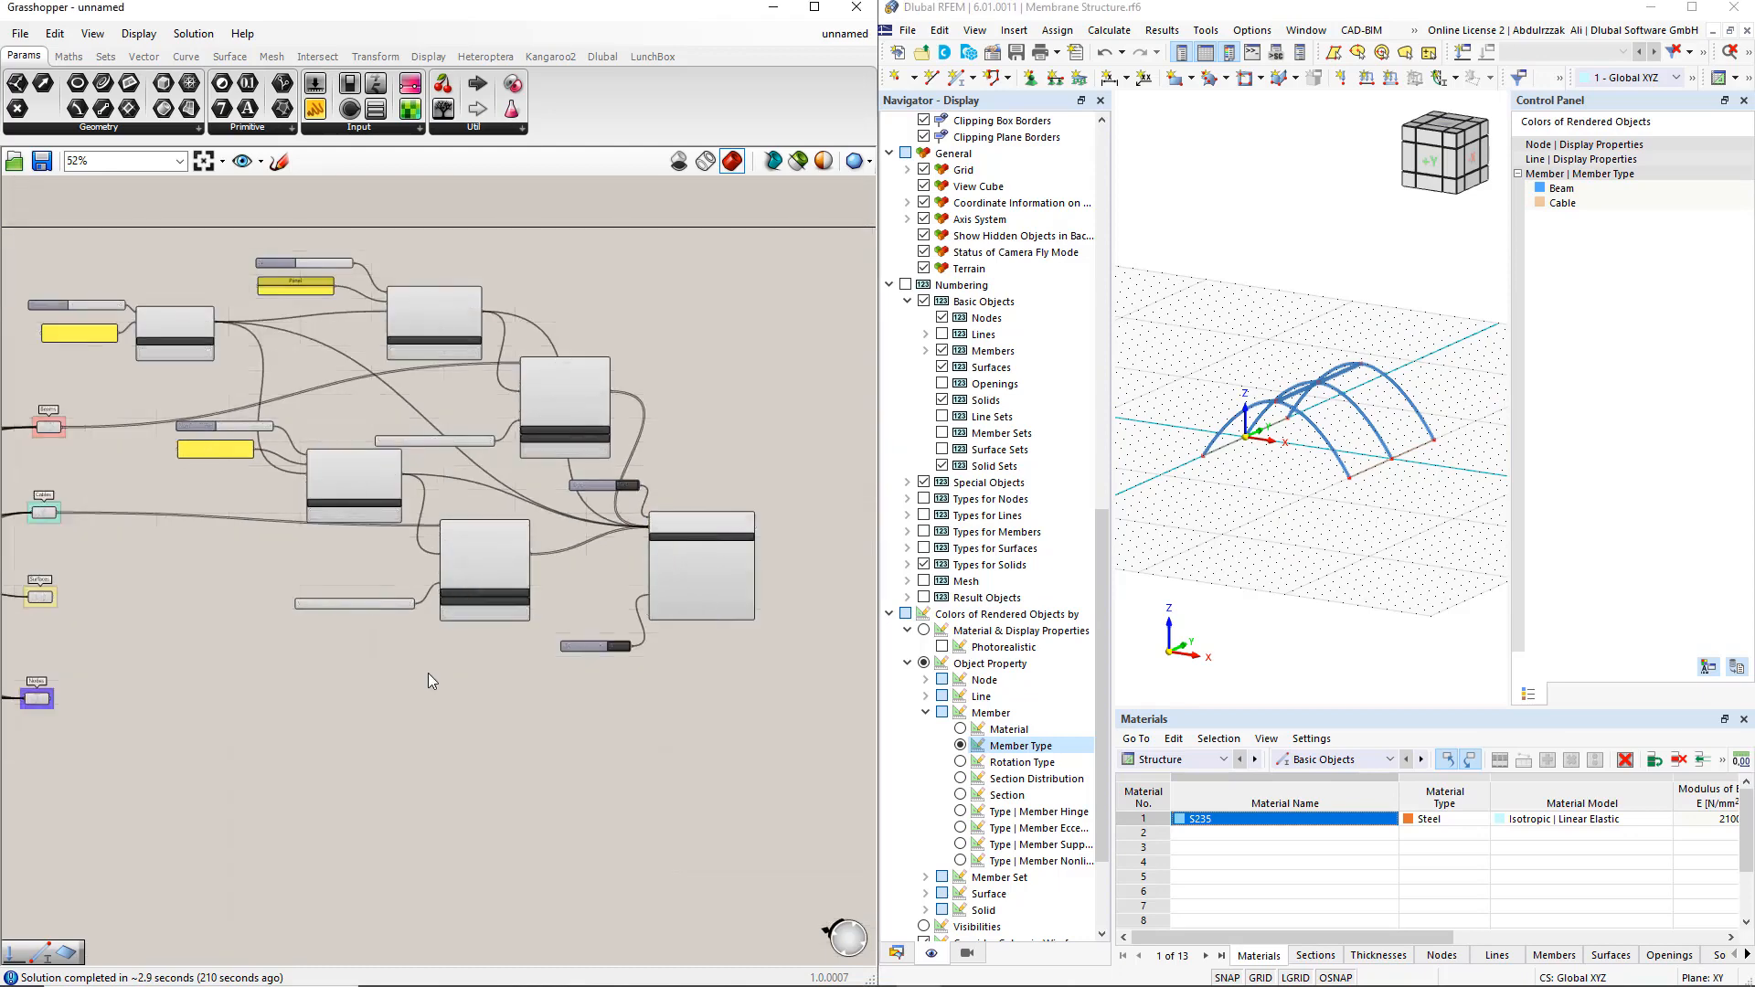
right_click_drag(428, 672, 529, 677)
scroll(490, 644, "up", 3)
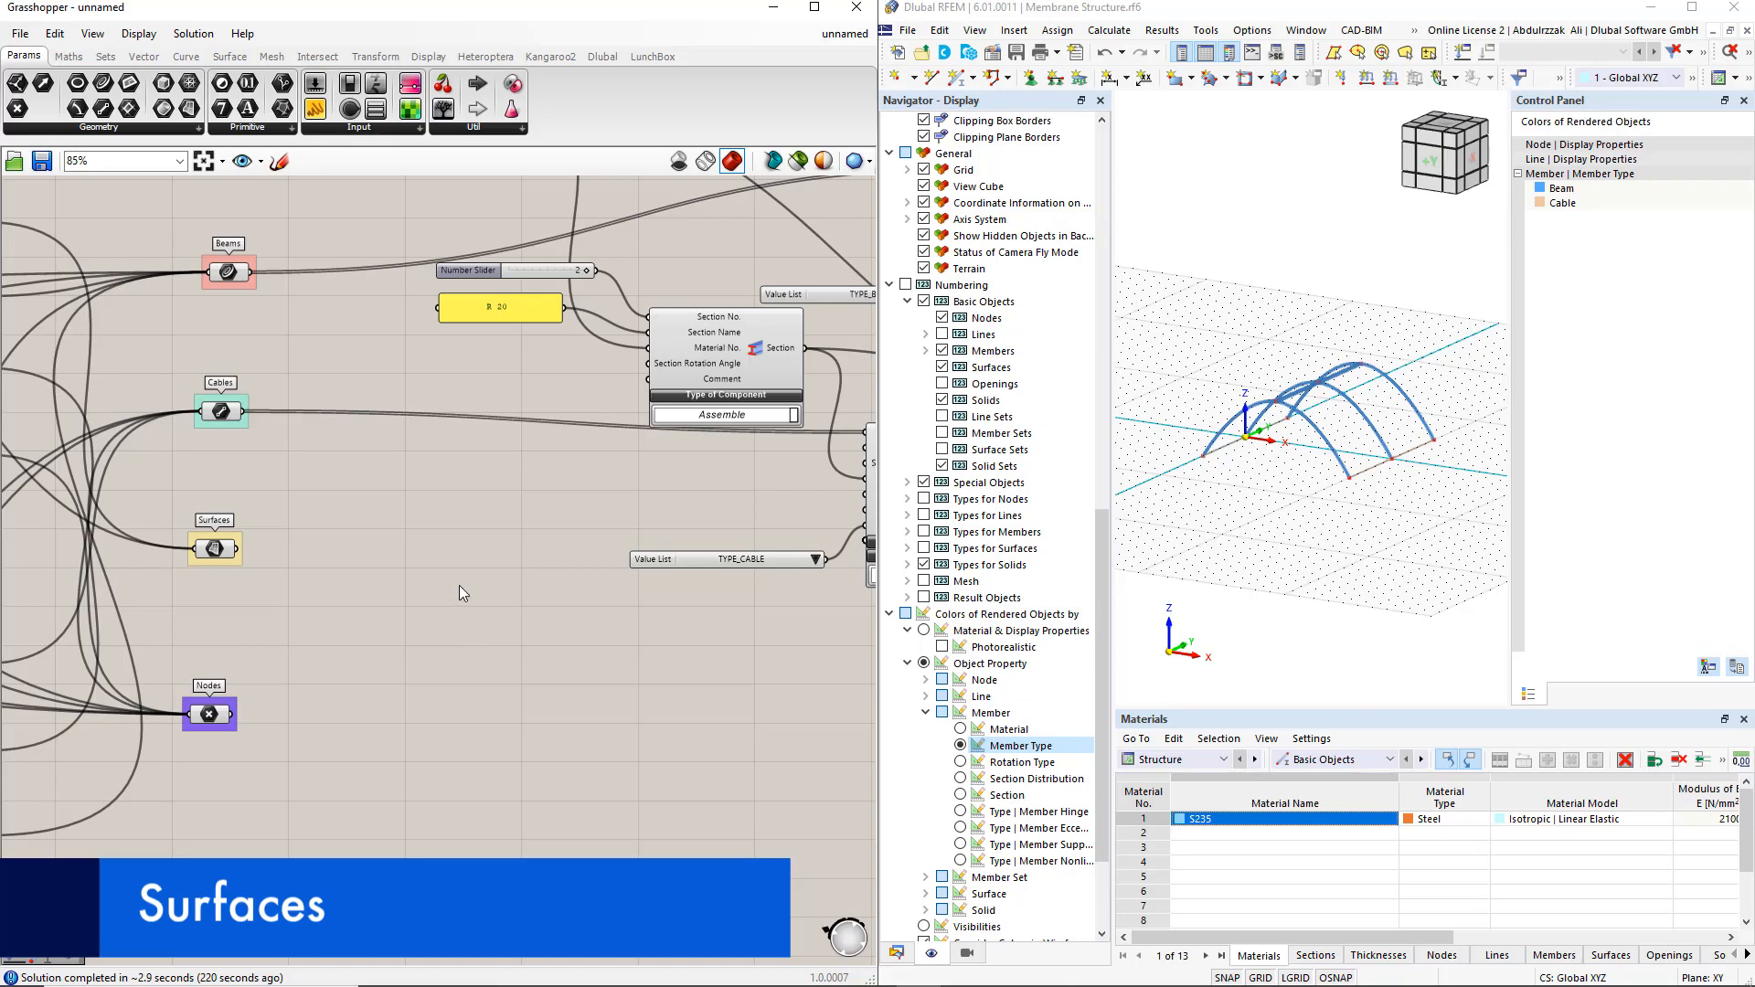
left_click(605, 64)
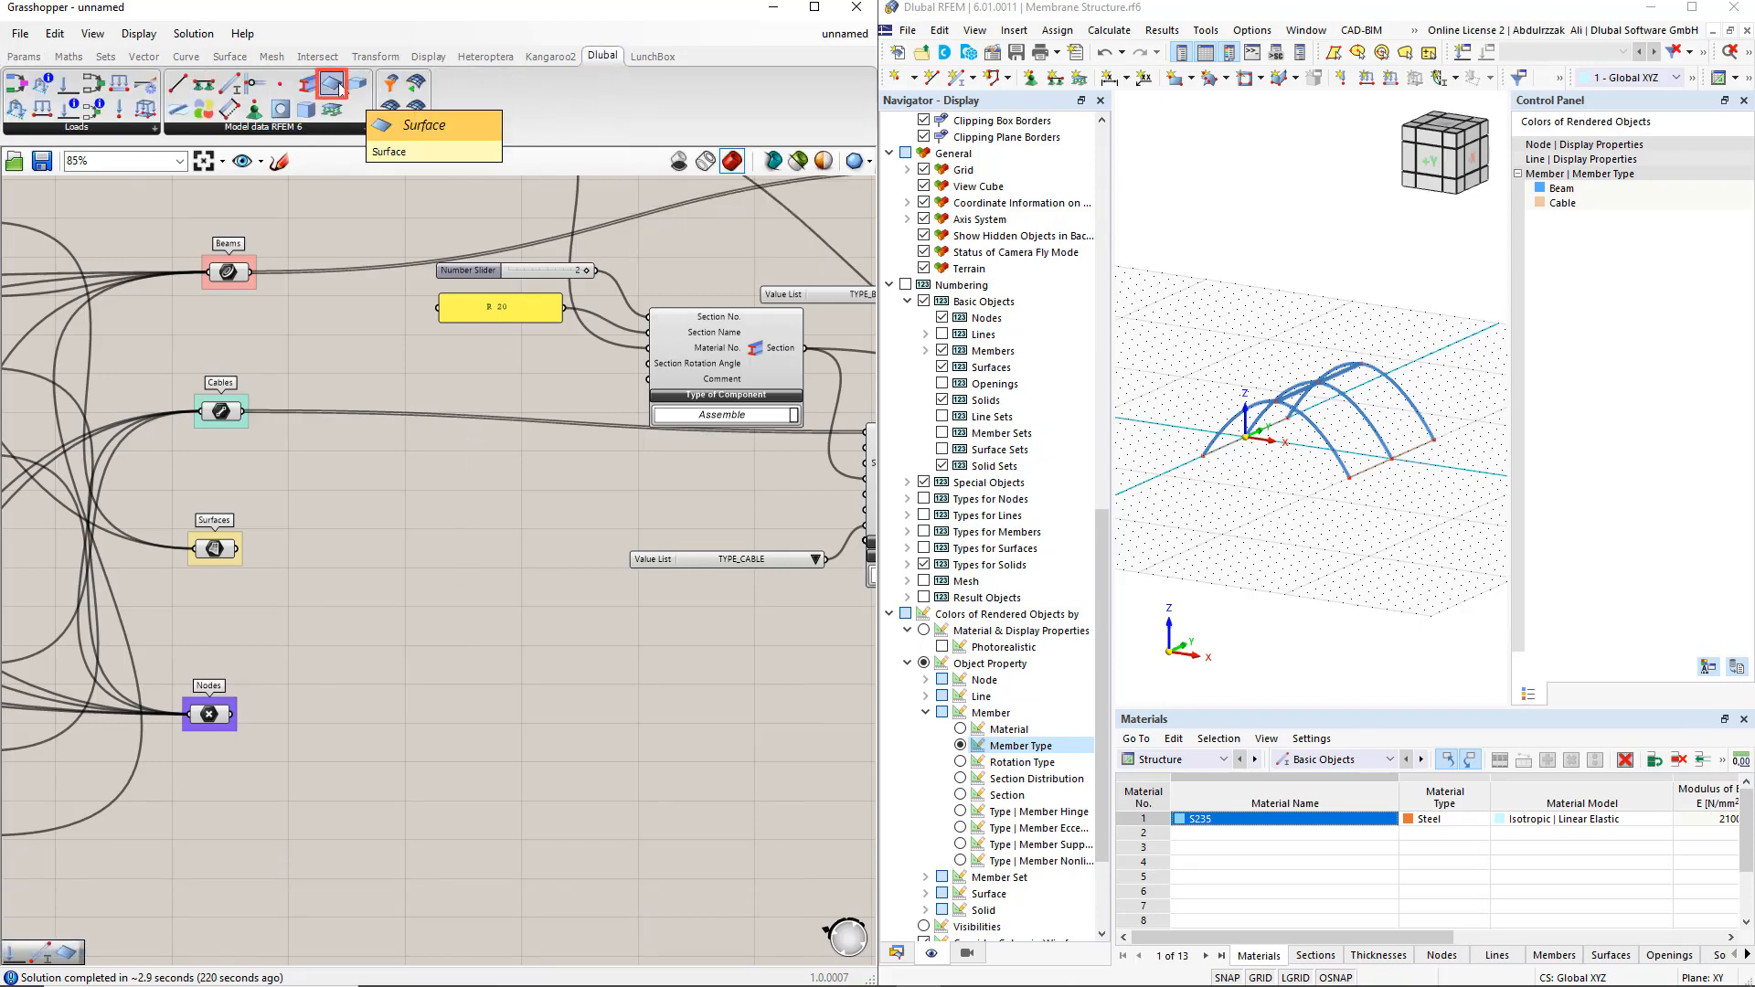
left_click_drag(339, 88, 669, 630)
left_click(627, 645)
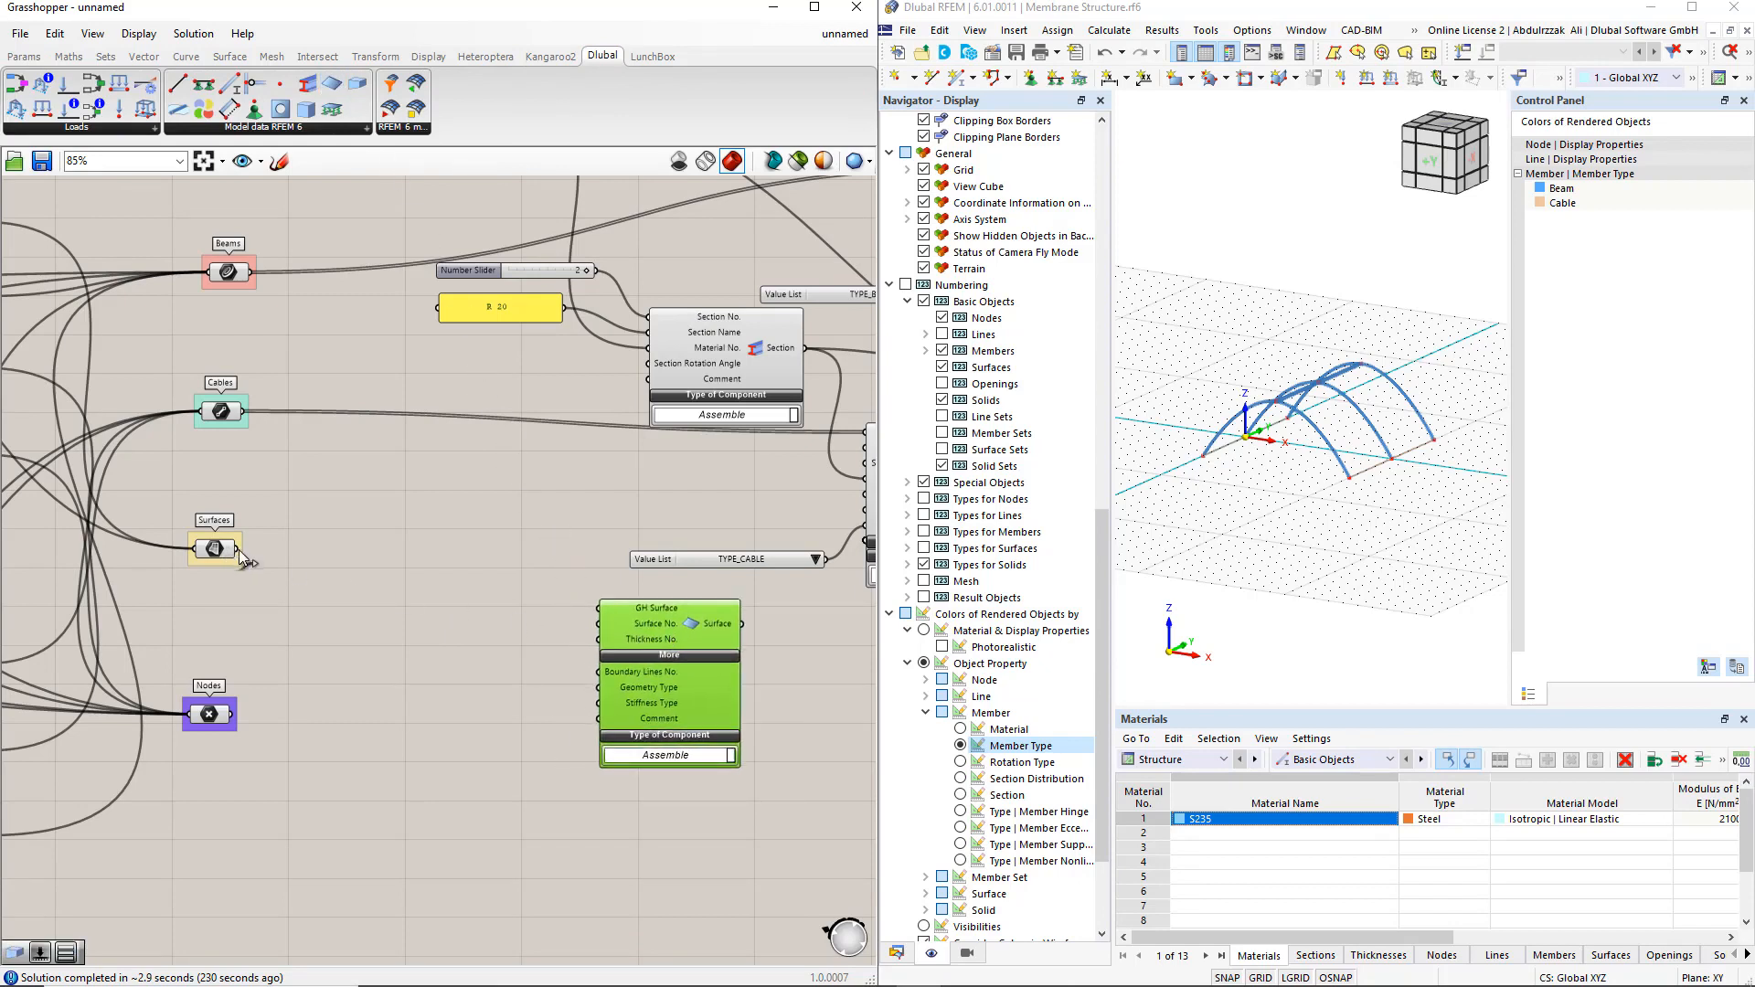
left_click_drag(239, 550, 594, 612)
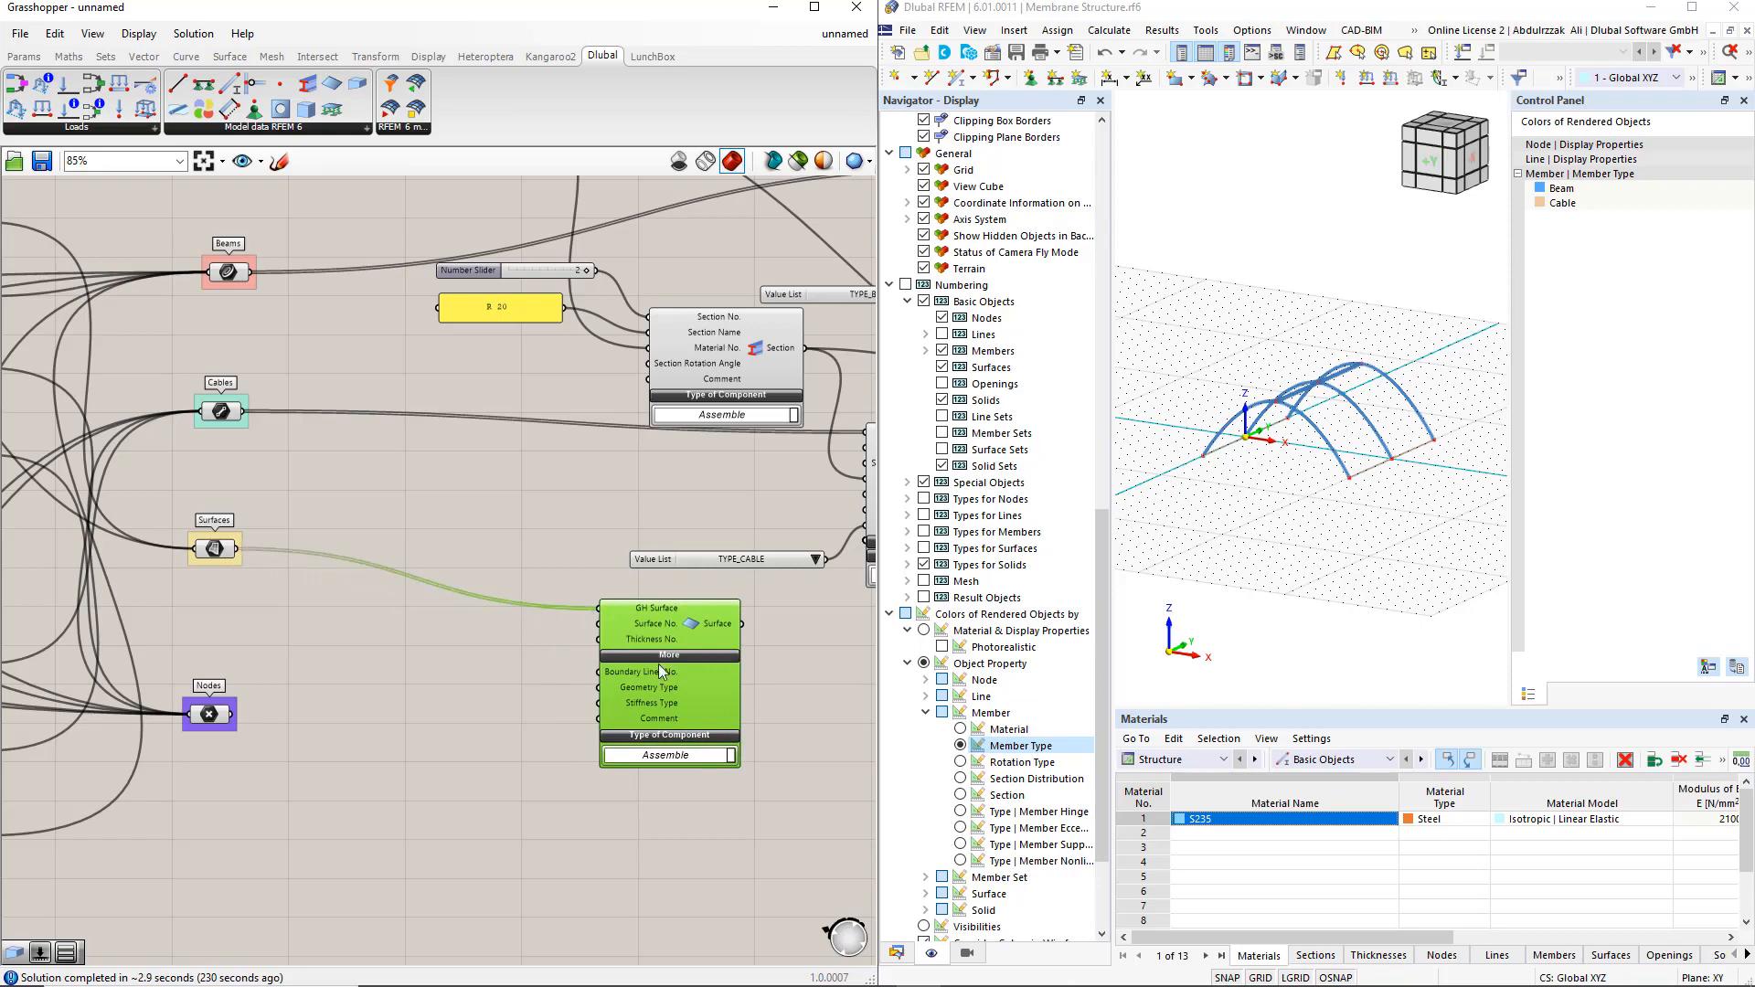
Copy the R 20 panel beside the Surface component, set its text to 1 and 2 on separate lines, and connect it to Surface No
left_click_drag(658, 664, 686, 665)
right_click_drag(509, 731, 413, 710)
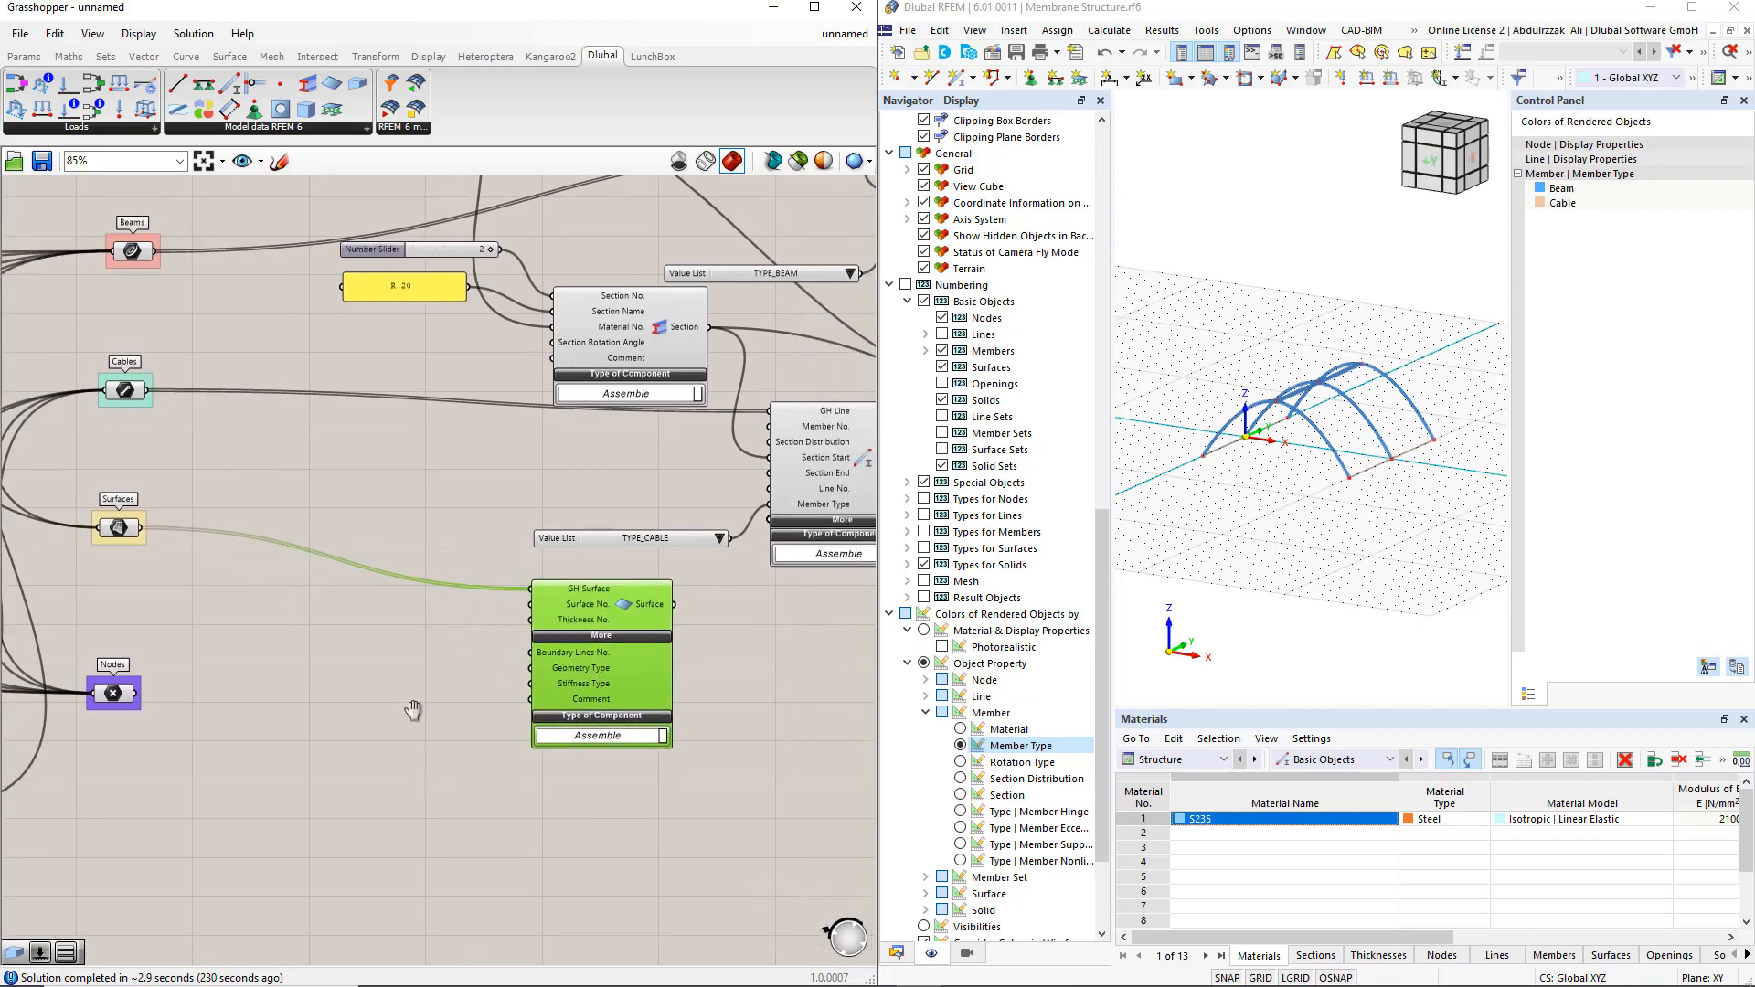
right_click_drag(797, 695, 695, 678)
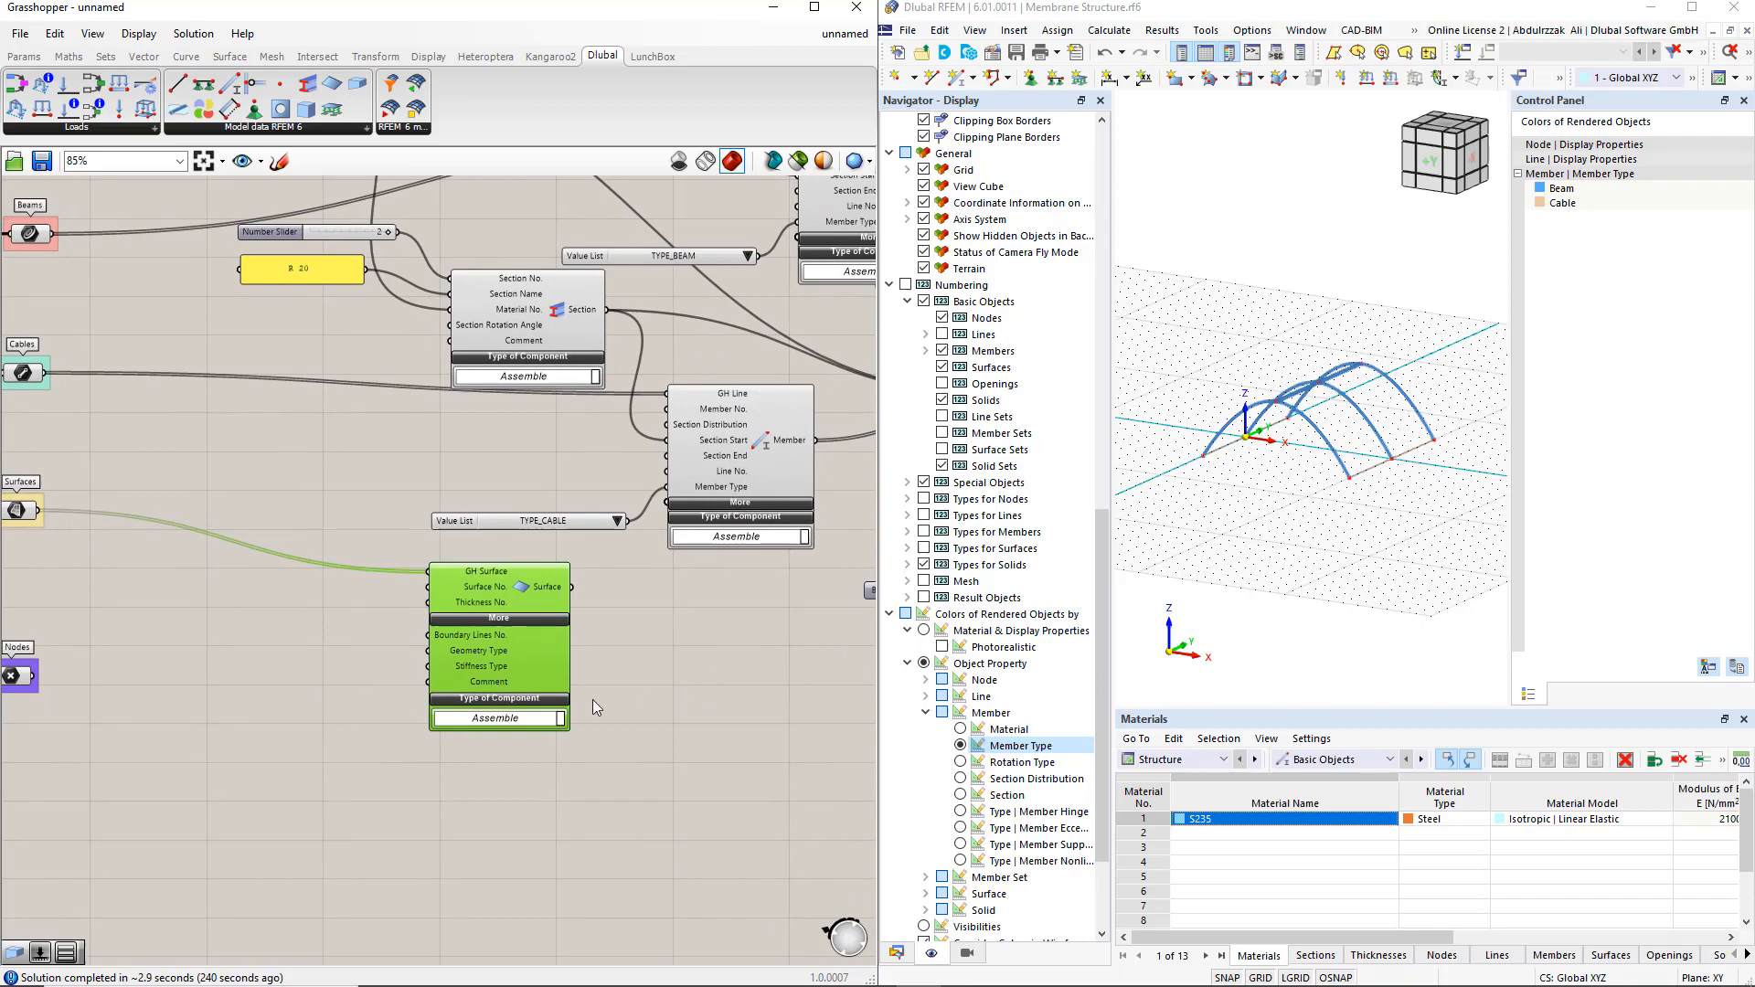
left_click_drag(525, 658, 678, 667)
left_click(512, 696)
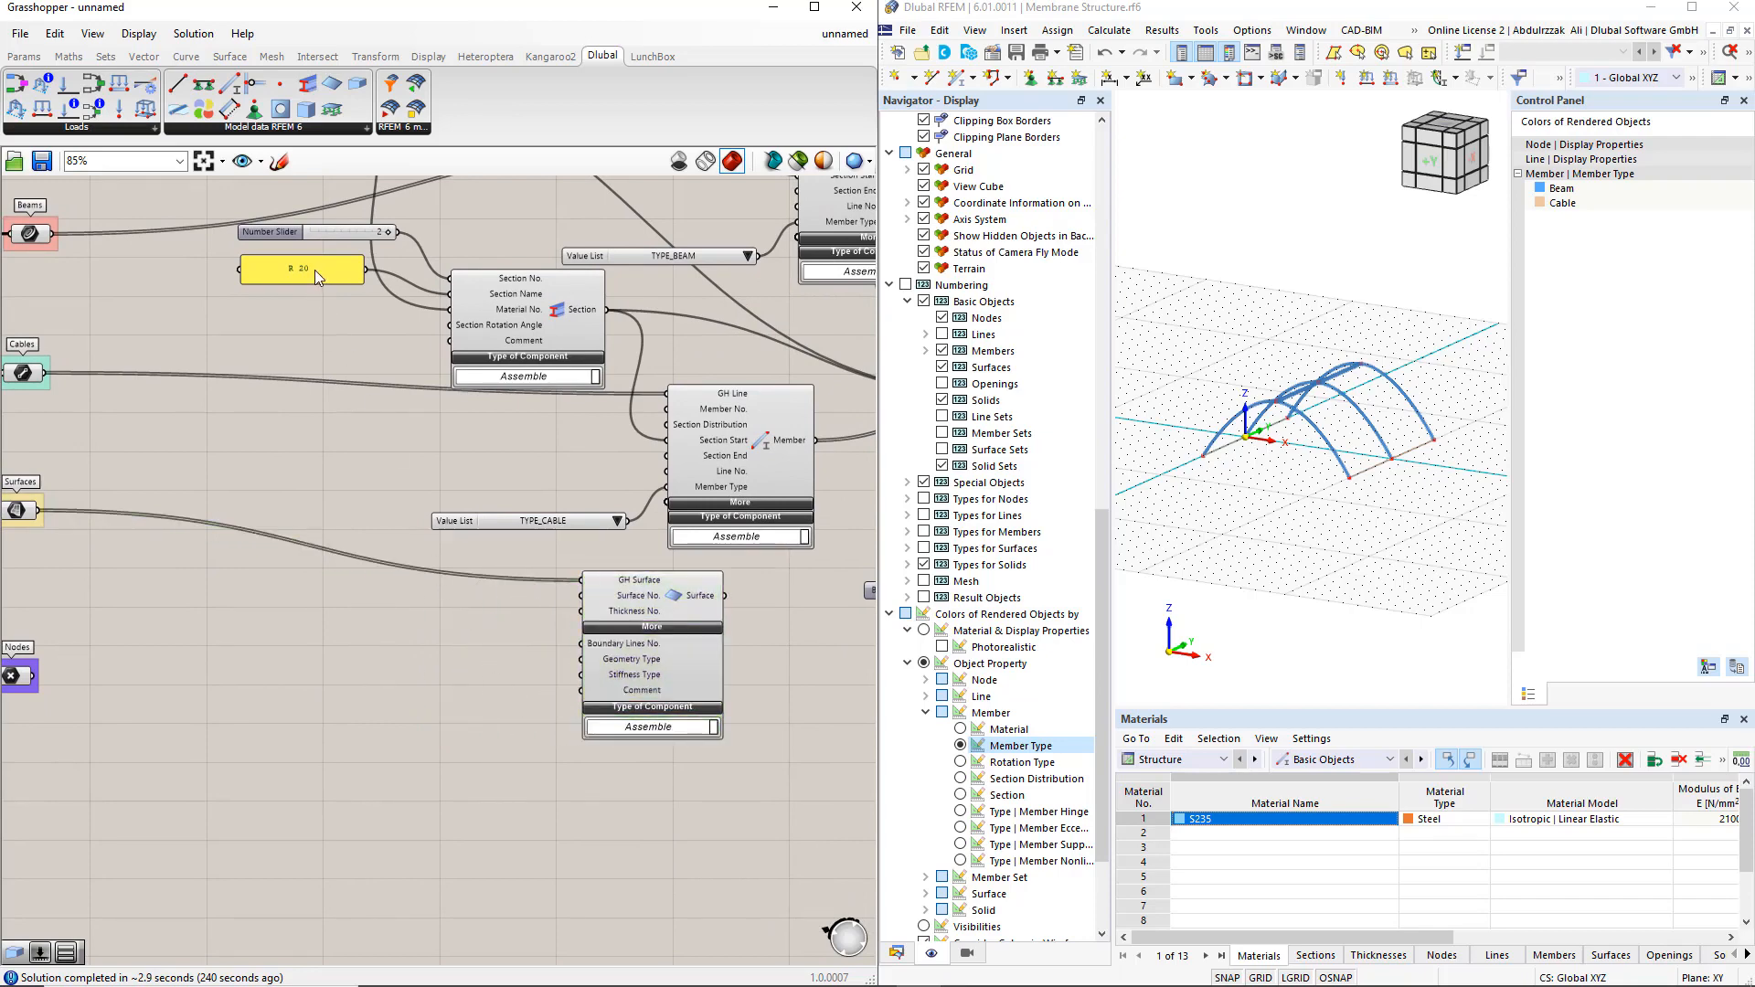
left_click_drag(314, 271, 494, 616, "alt")
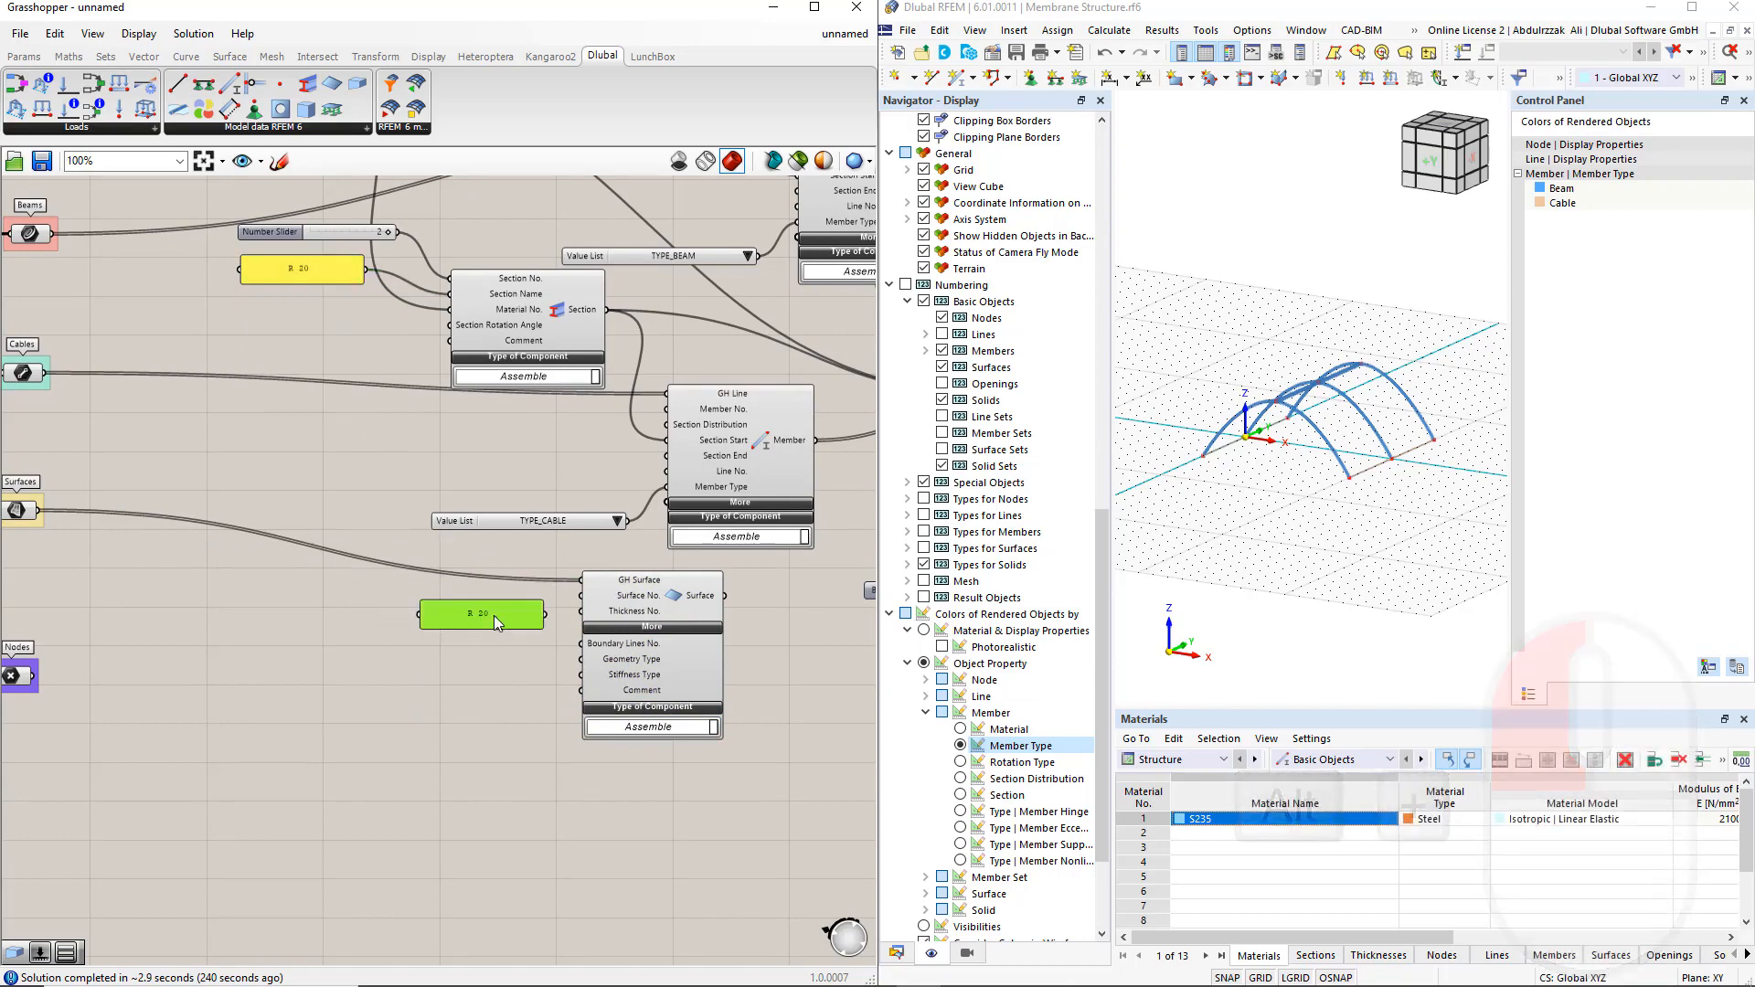
double_click(494, 616)
type("1 ")
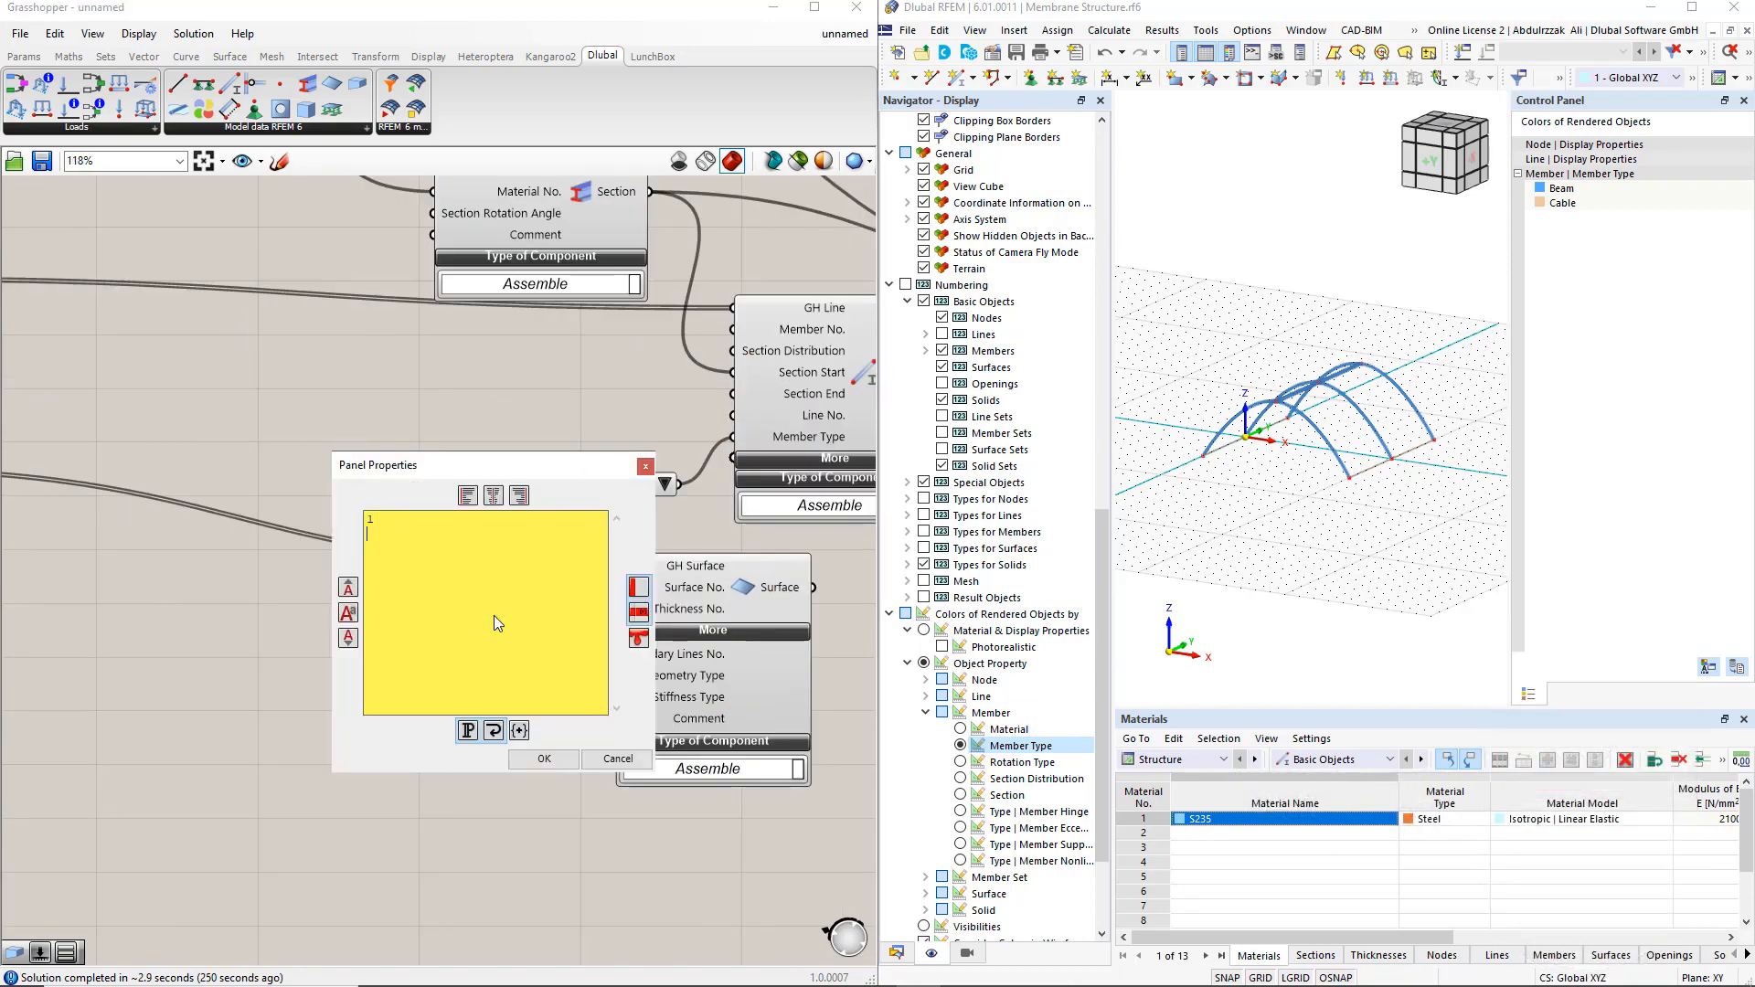
type("2")
left_click(544, 758)
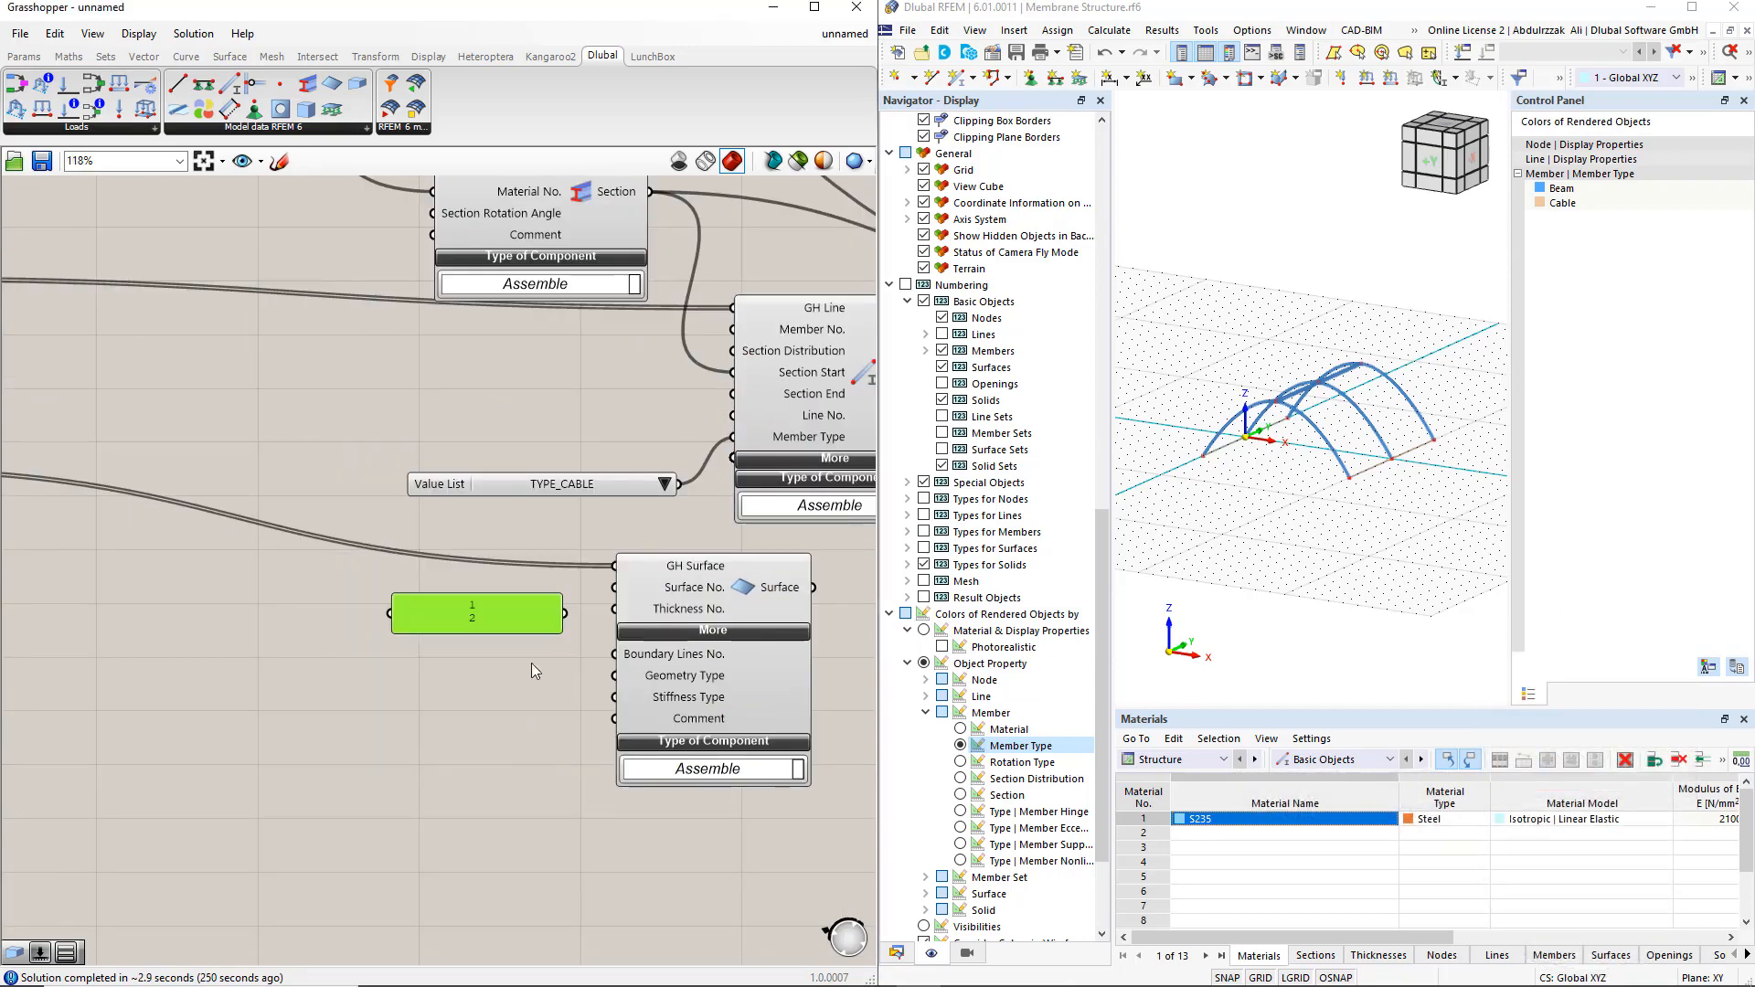
left_click_drag(565, 614, 614, 586)
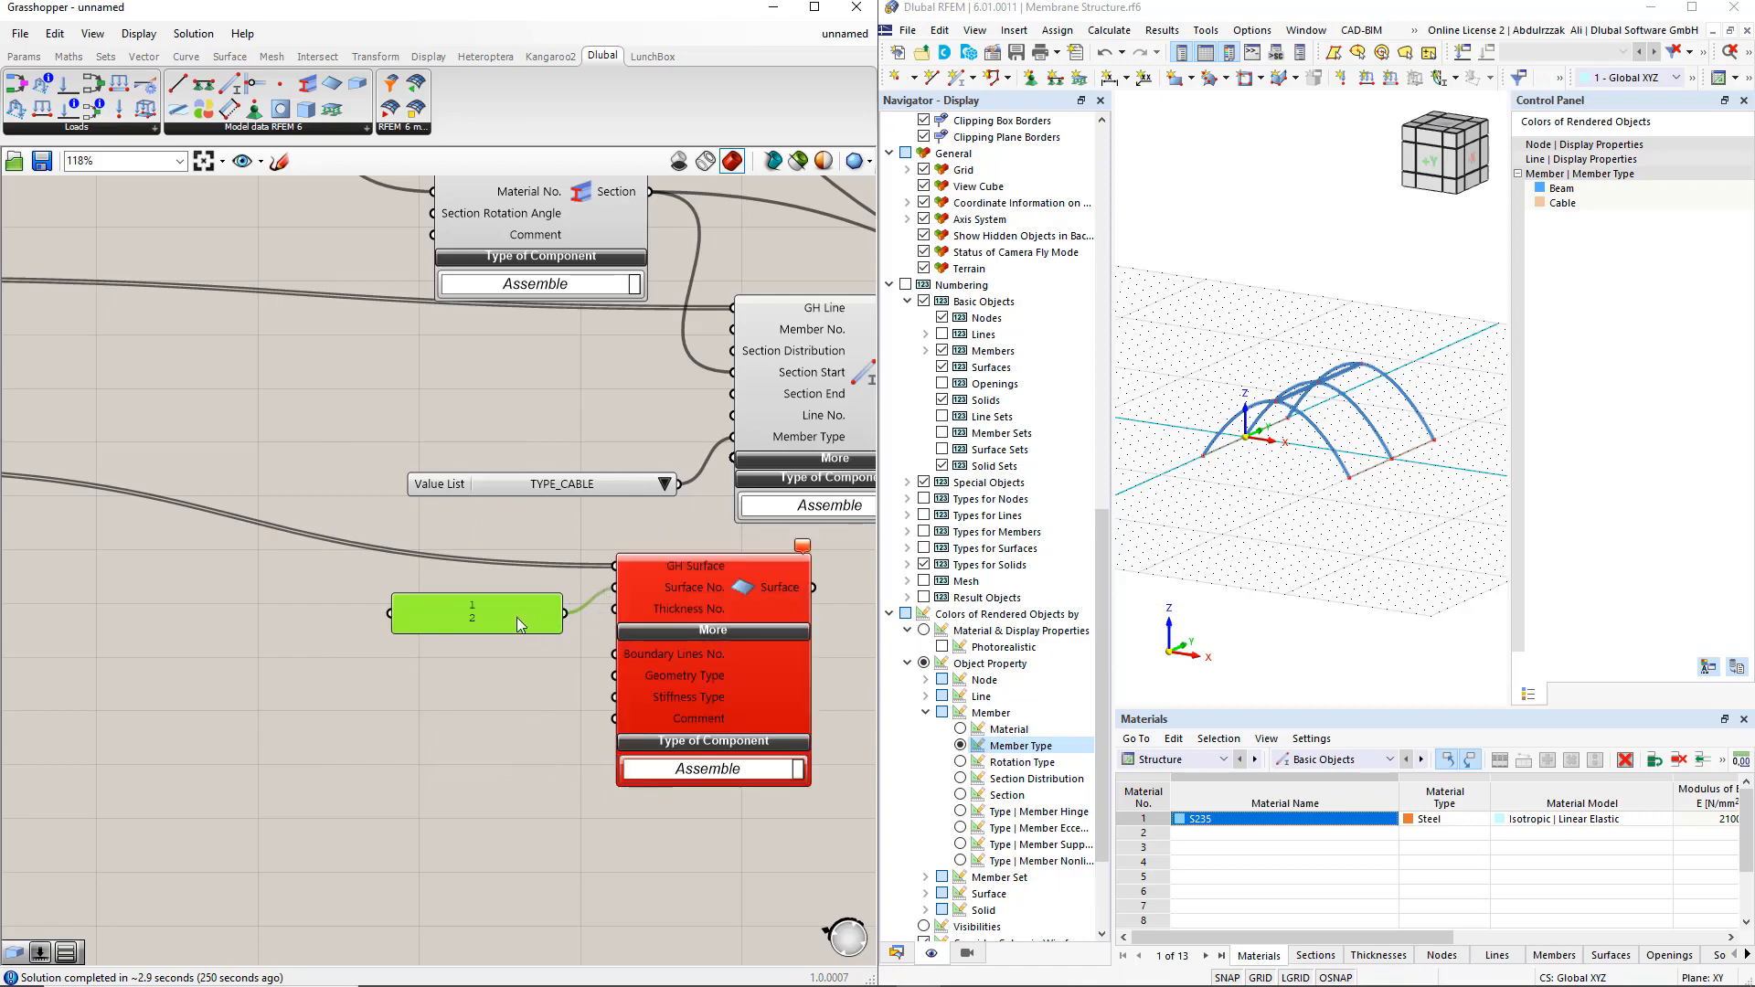
Turn off multiline data for the surface number panel and enlarge it to show both items
right_click(517, 617)
left_click(539, 594)
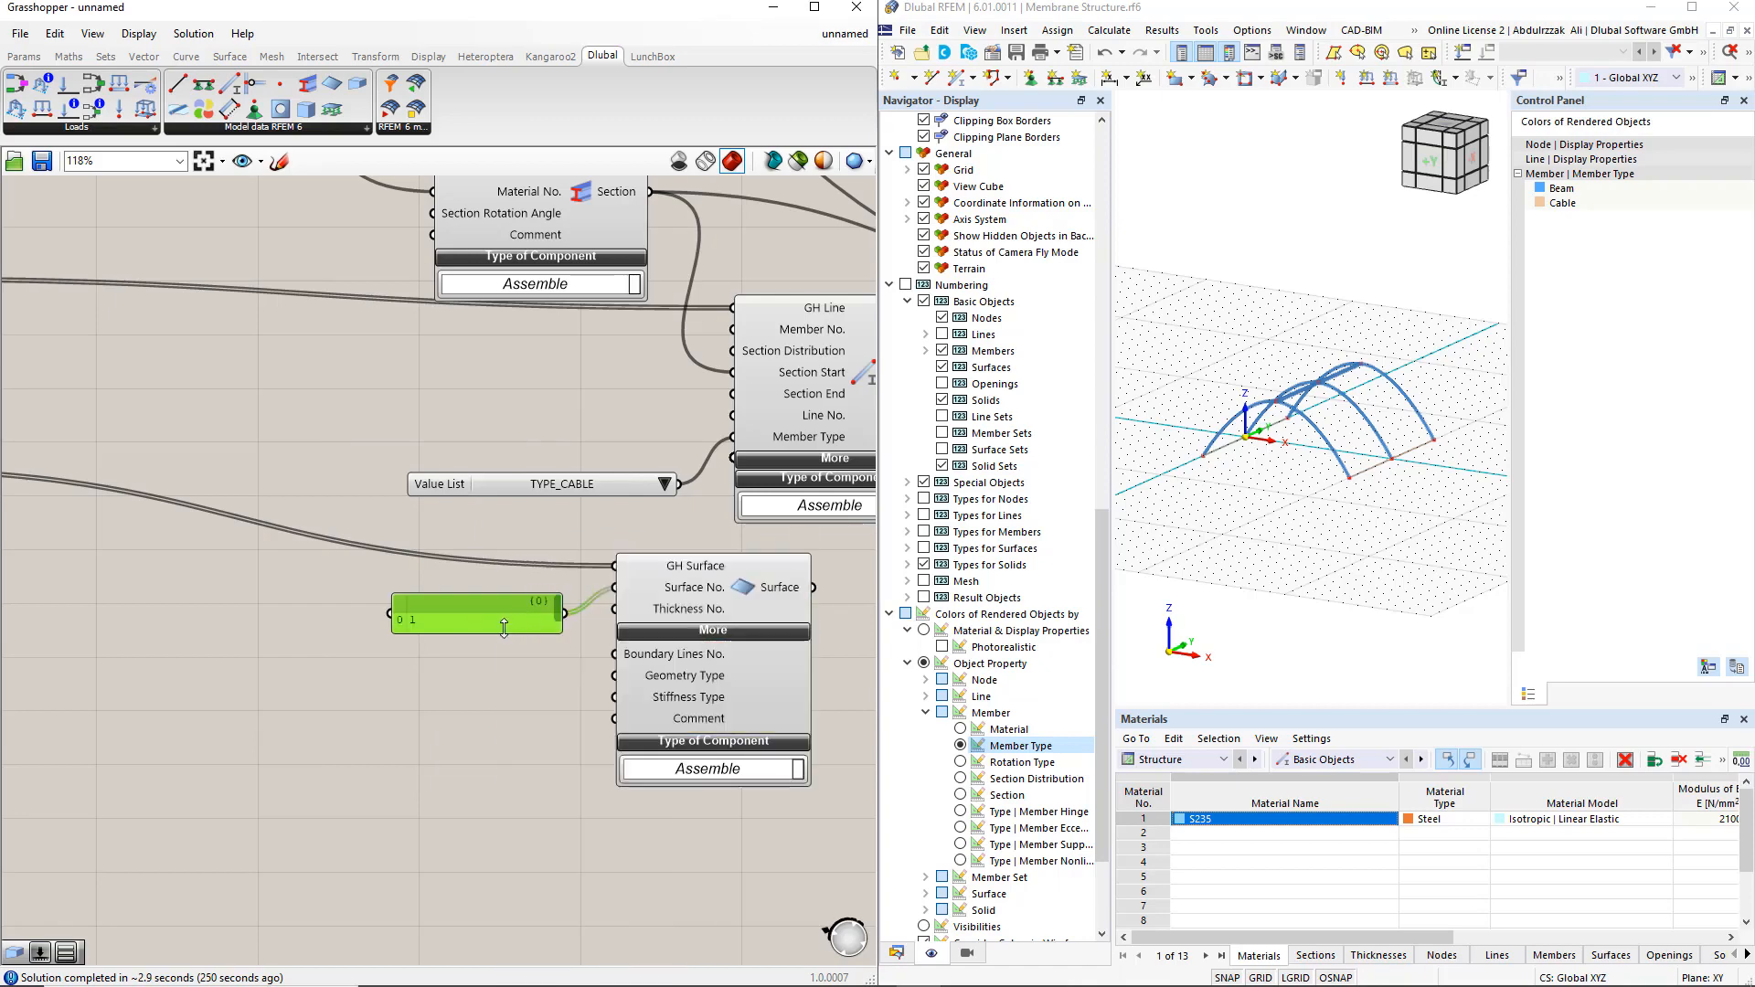
mouse_move(483, 630)
left_mouse_down()
mouse_move(478, 647)
mouse_move(503, 617)
mouse_move(494, 598)
left_mouse_up()
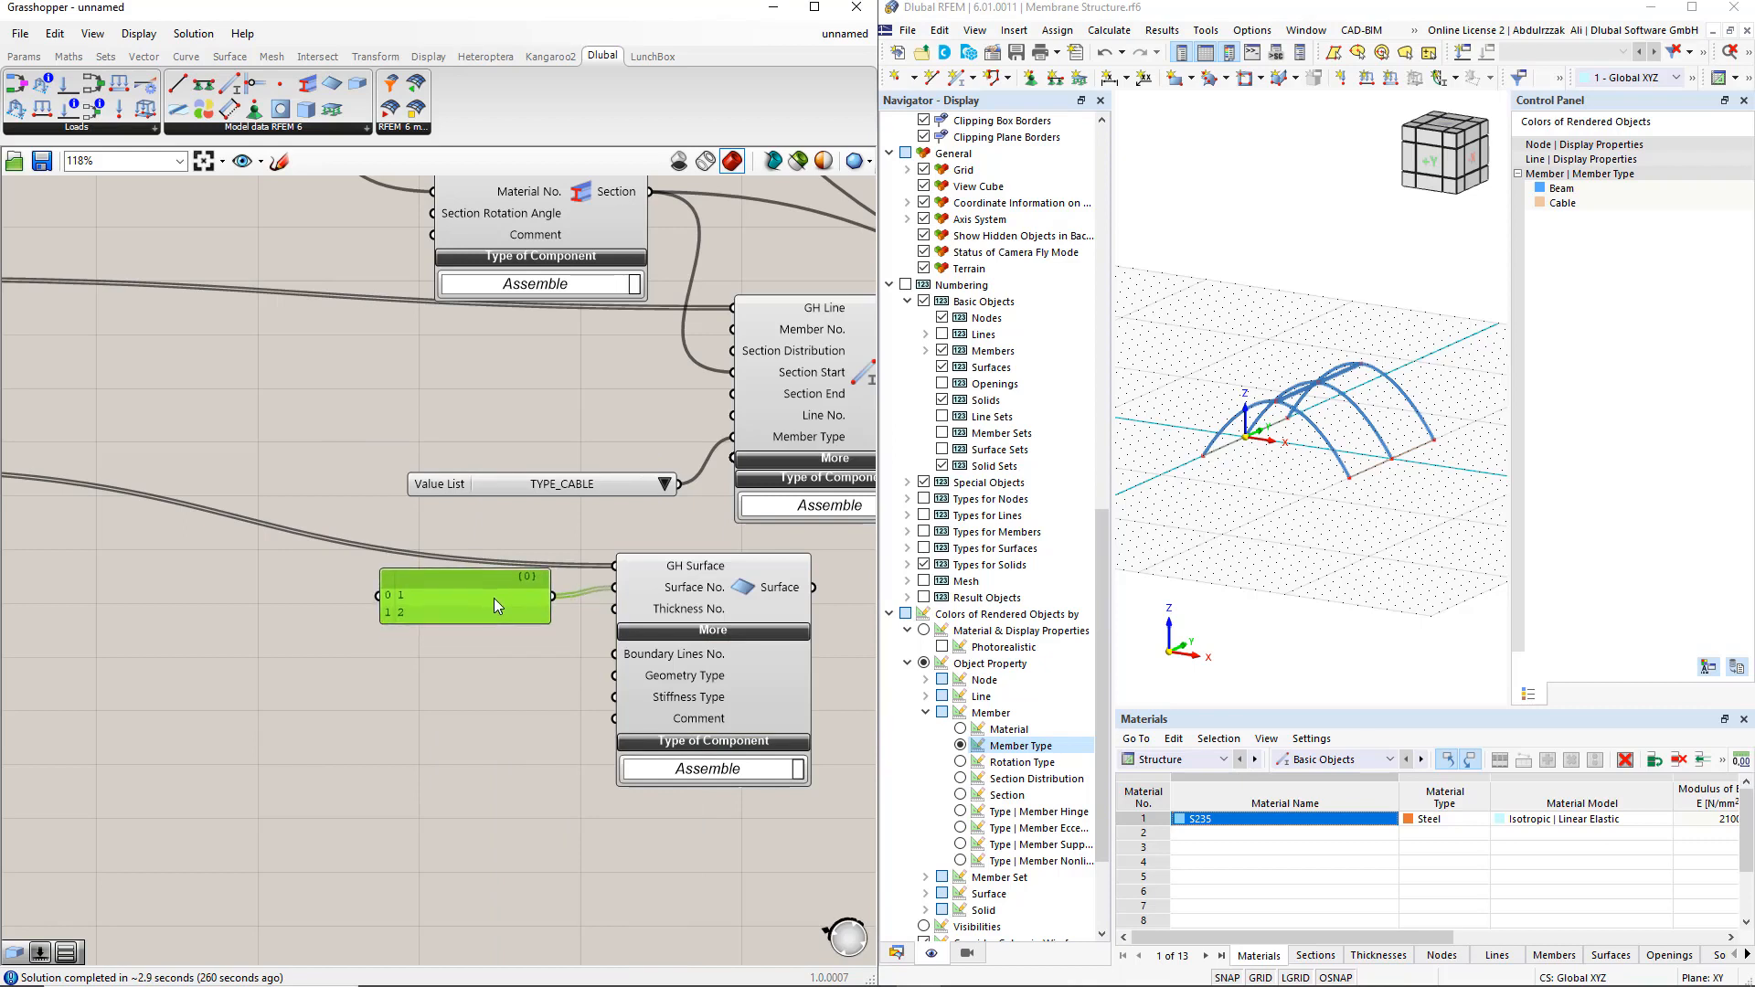
Add a value list copied from the TYPE_CABLE one to the Surface component's Stiffness Type input and set it to TYPE_MEMBRANE
left_click(578, 483)
left_click_drag(561, 487, 613, 699, "alt")
left_click(574, 699)
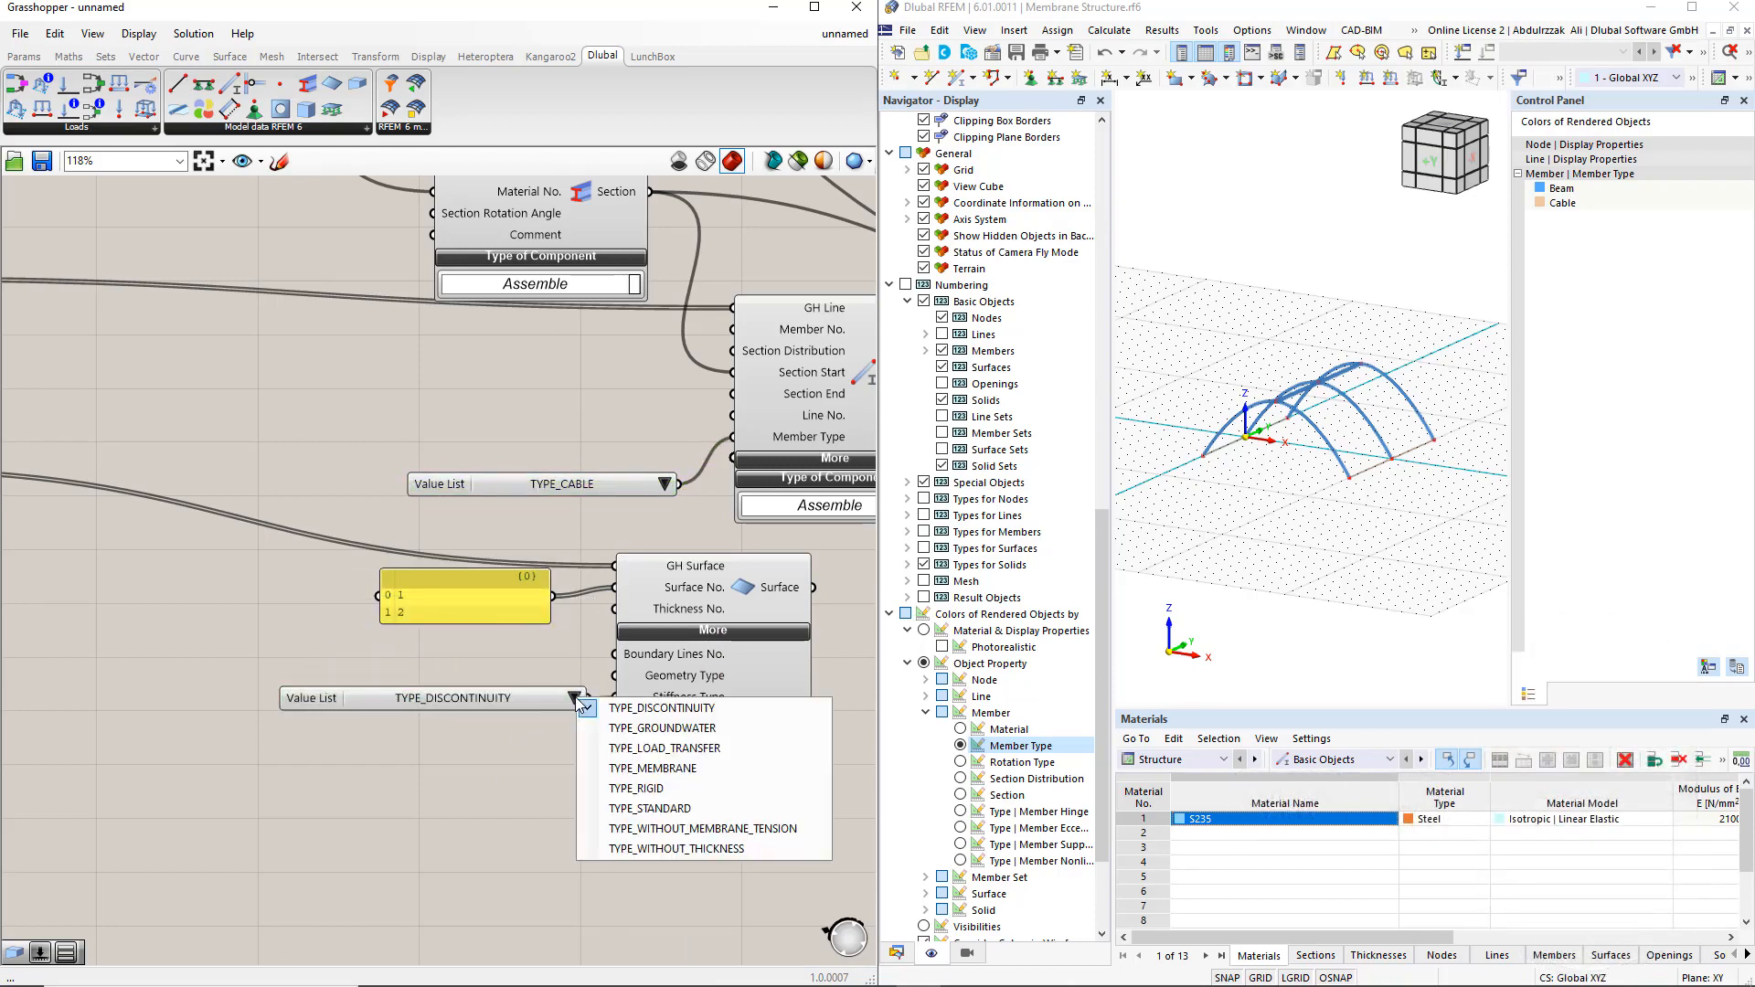
left_click(620, 770)
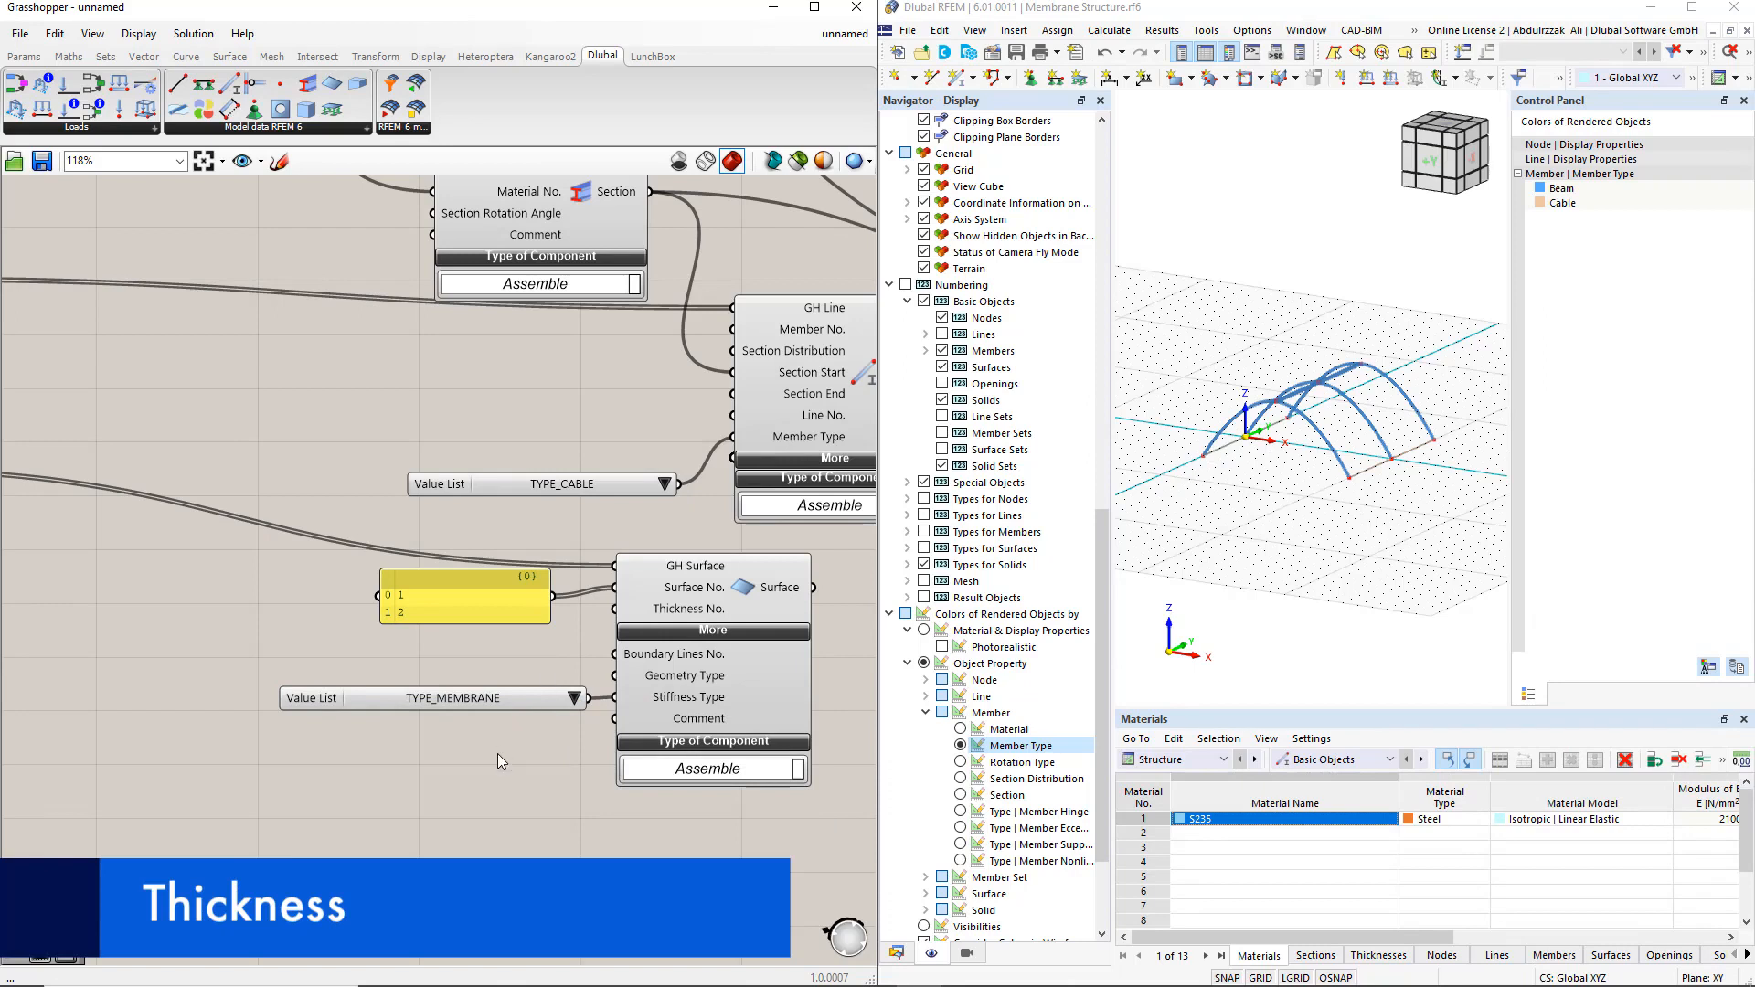
Place a Dlubal Thickness component below the membrane value list and connect its output to the Surface component's Thickness No. input
right_click_drag(498, 753, 555, 599)
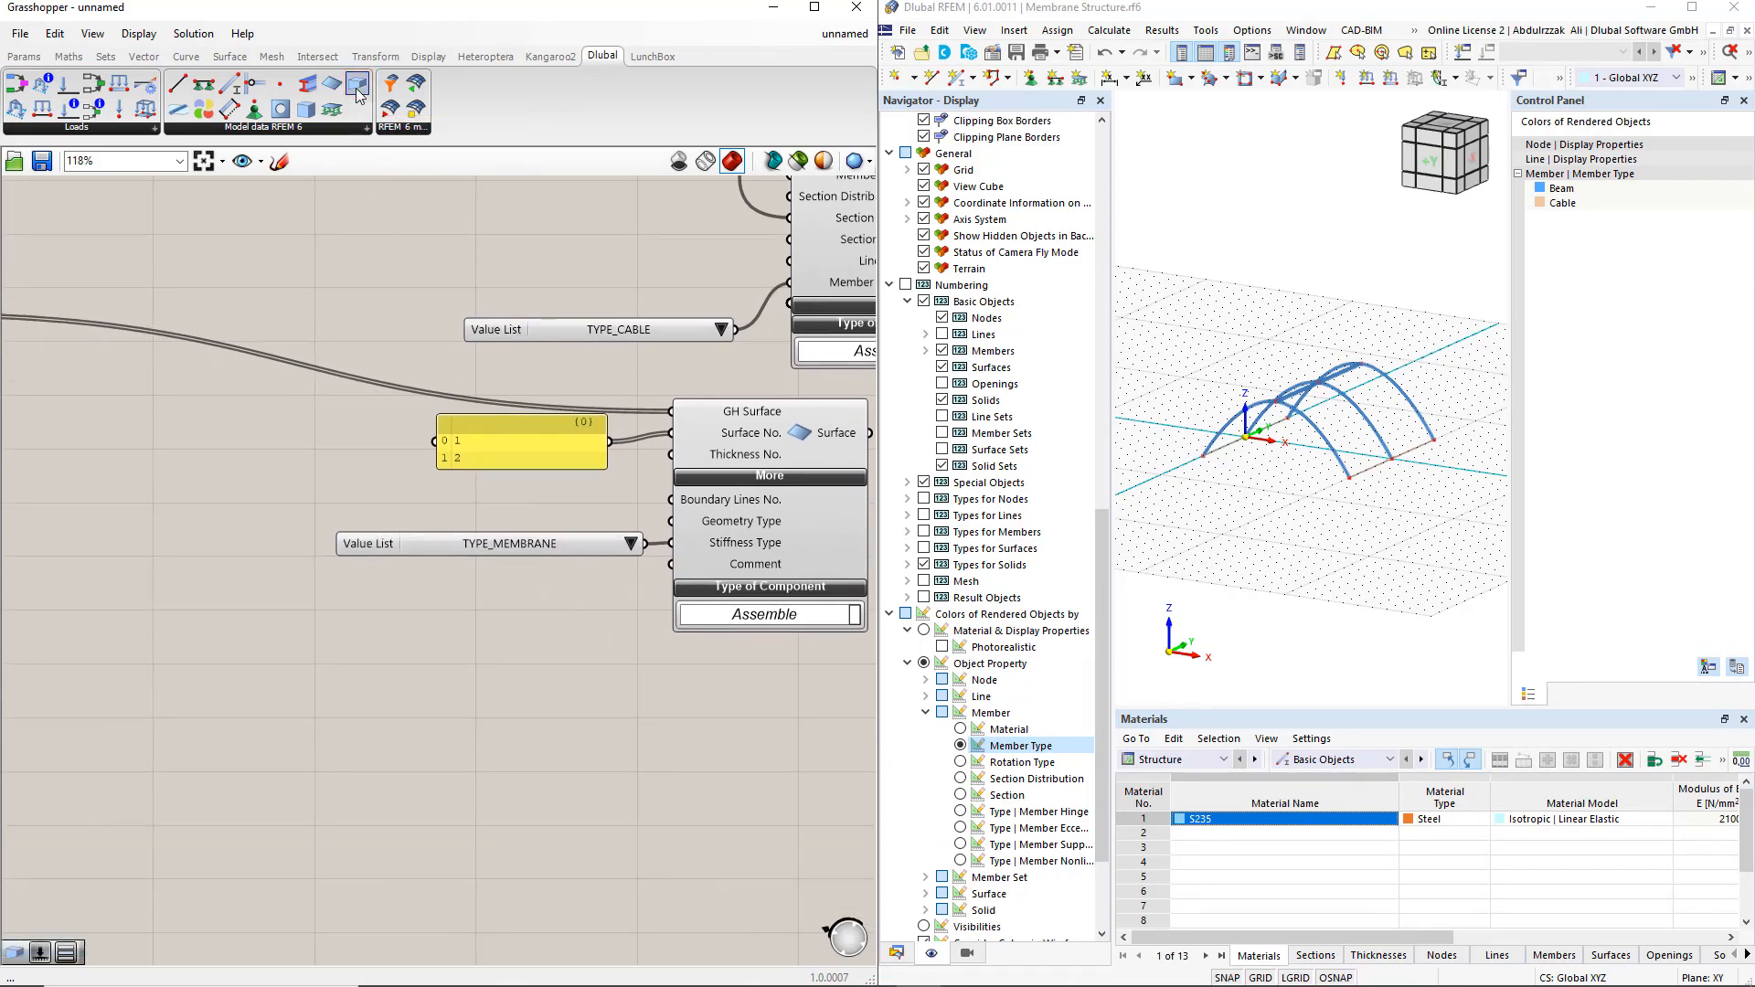
left_click_drag(358, 96, 282, 645)
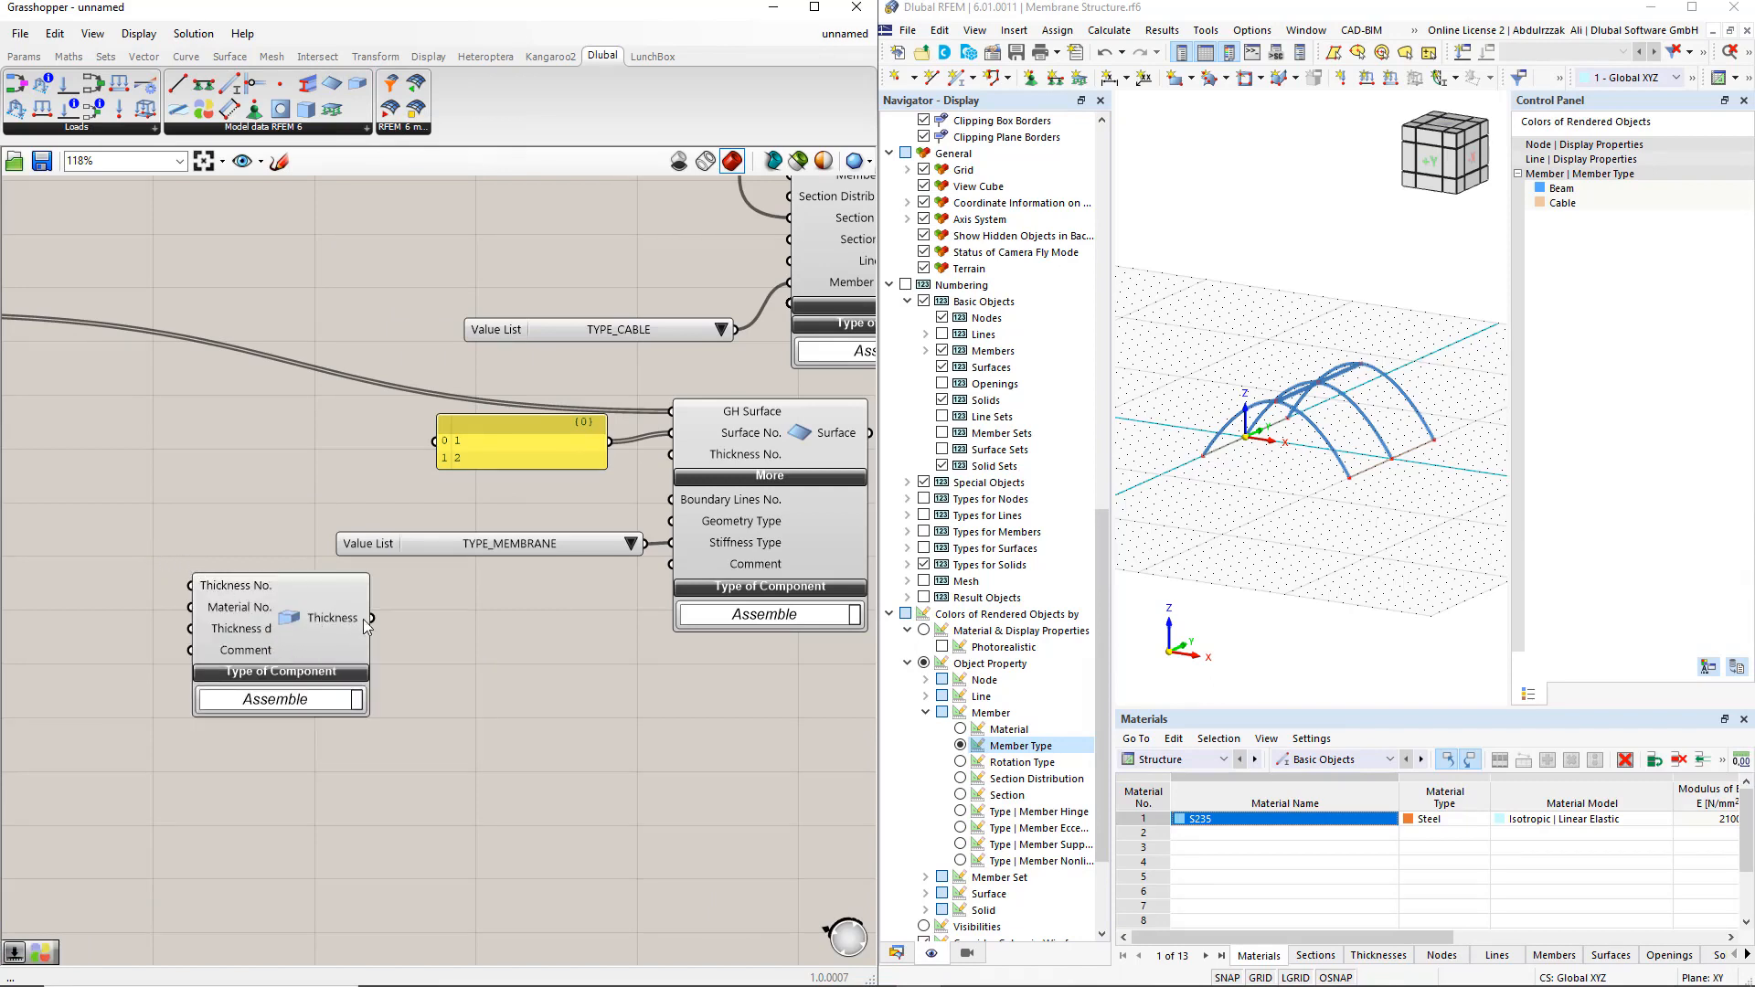
left_click_drag(372, 618, 671, 454)
Add a number slider set to 1 and connect it to the Thickness component's Thickness No. input
right_click_drag(74, 539, 262, 526)
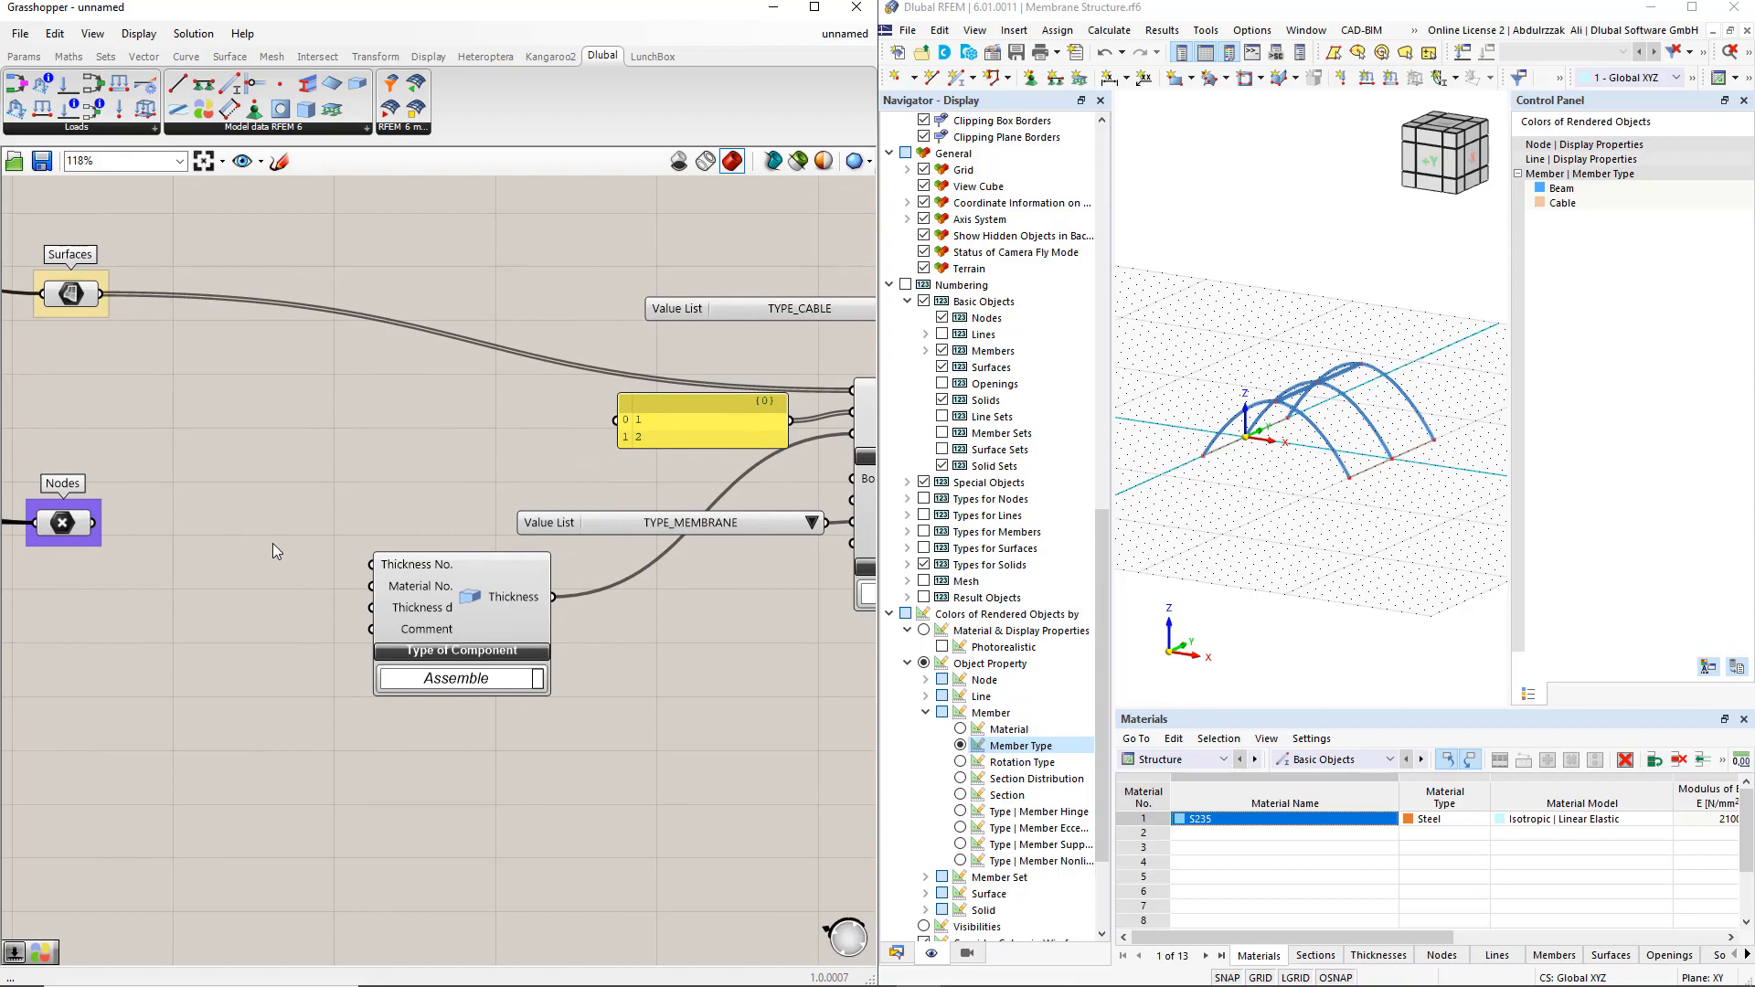
double_click(276, 550)
type("slider")
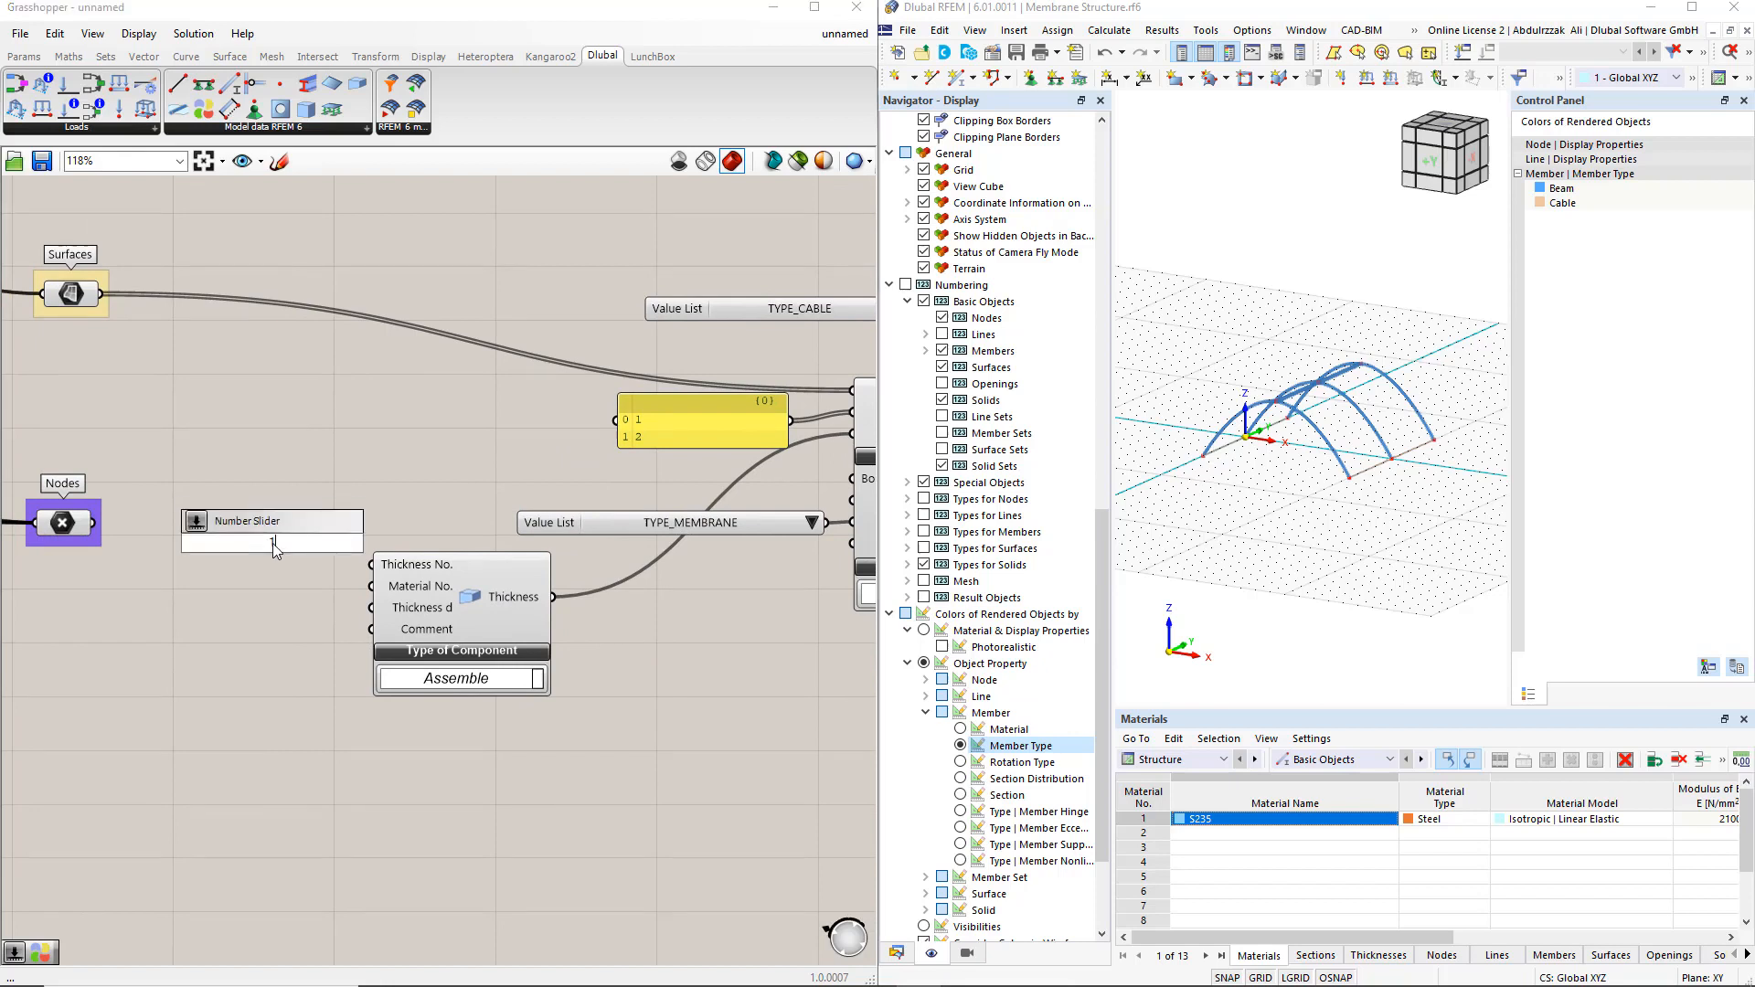
key("Return")
left_click_drag(465, 629, 530, 631)
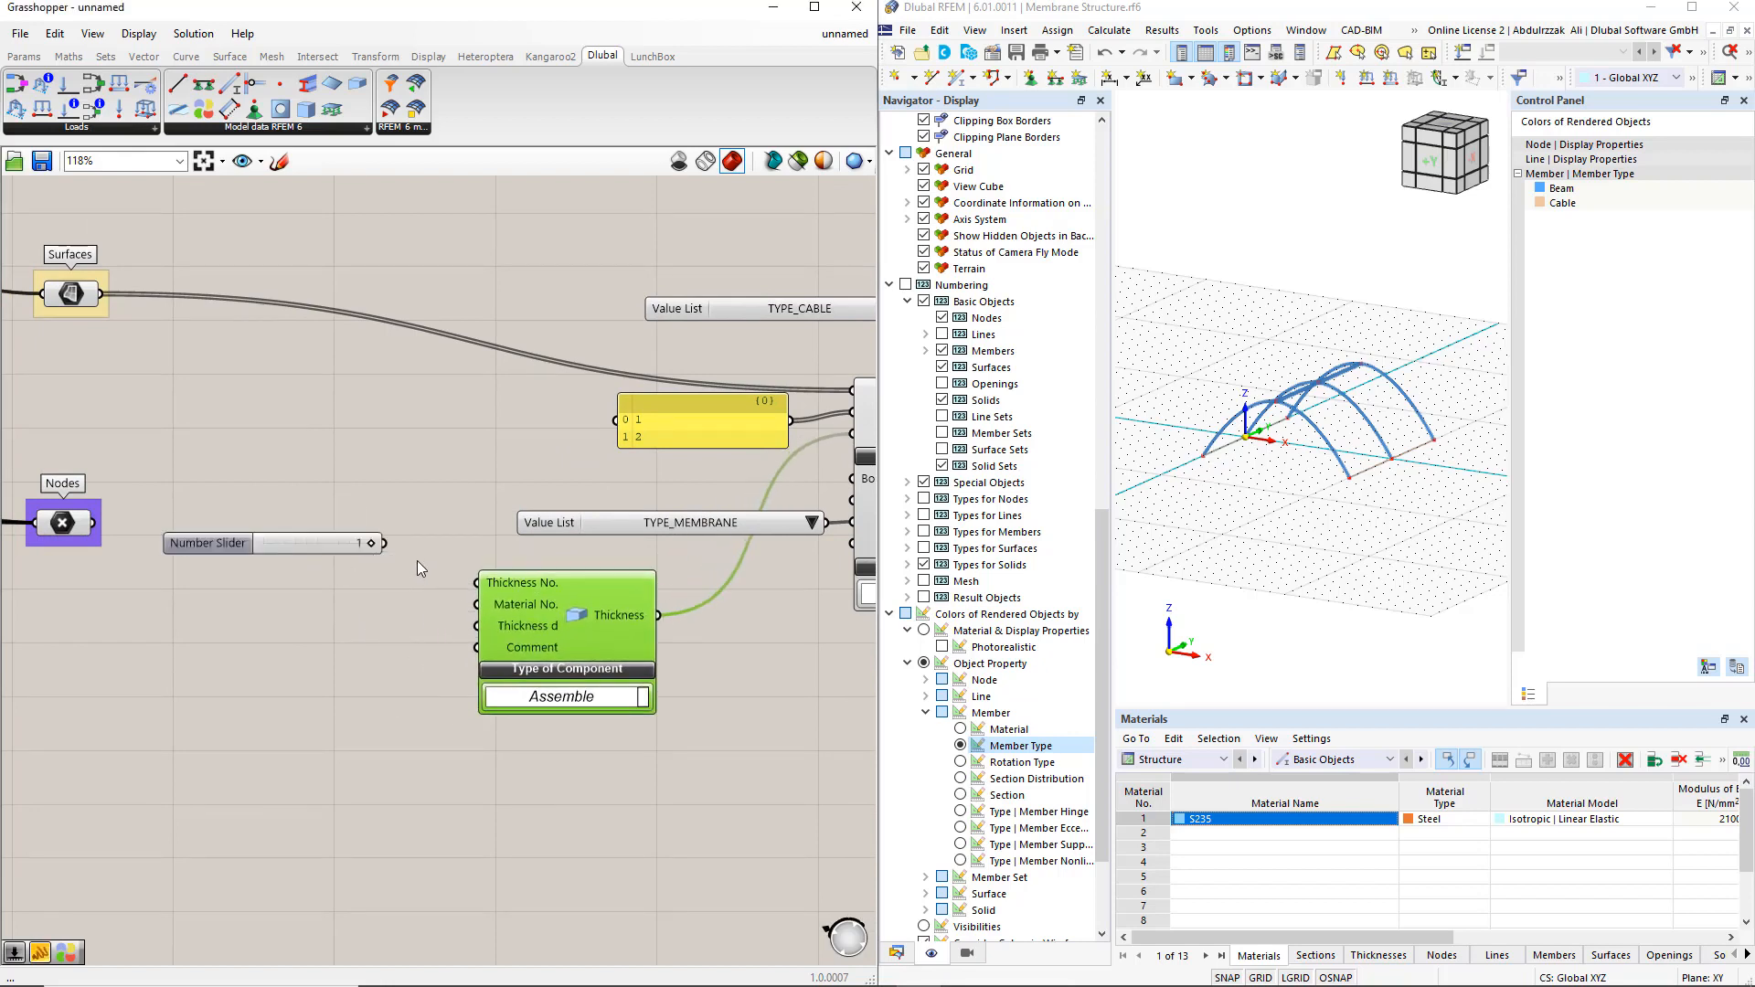
left_click_drag(385, 543, 476, 583)
left_click_drag(331, 545, 375, 568)
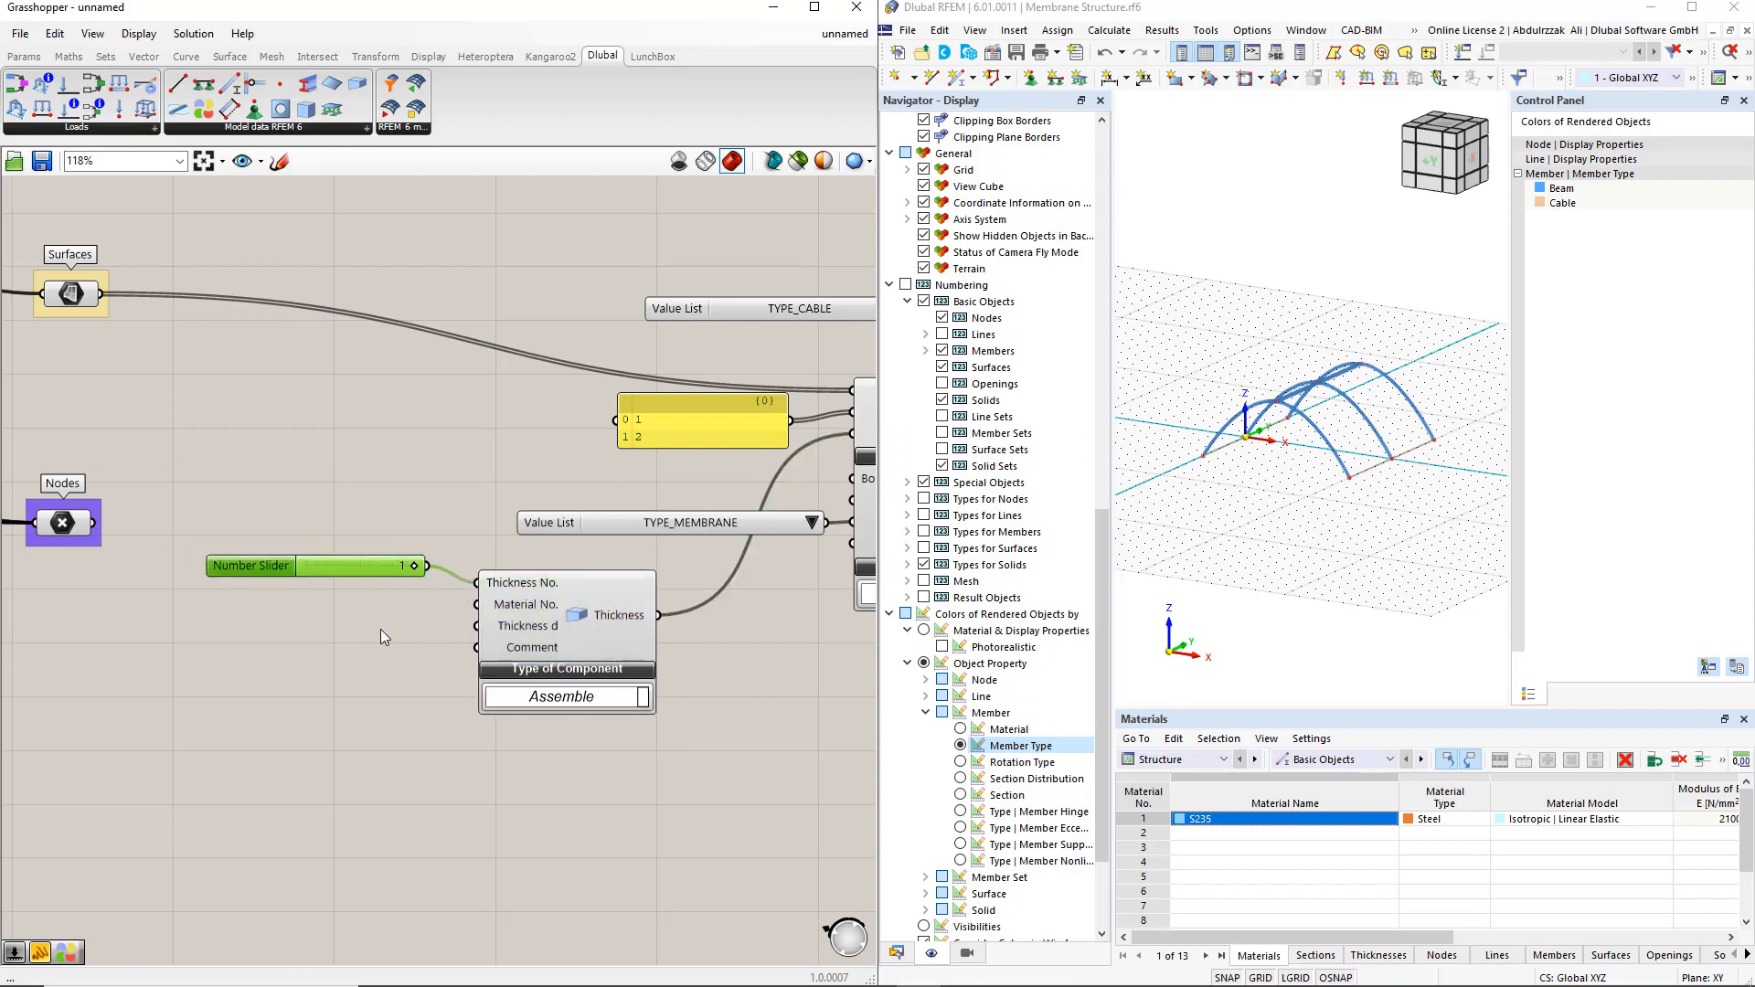
Copy the slider, connect the copy to Thickness d, change it to a floating-point slider and set it to 0.001
left_click_drag(276, 567, 261, 629, "alt")
left_click_drag(413, 629, 476, 626)
right_click(261, 628)
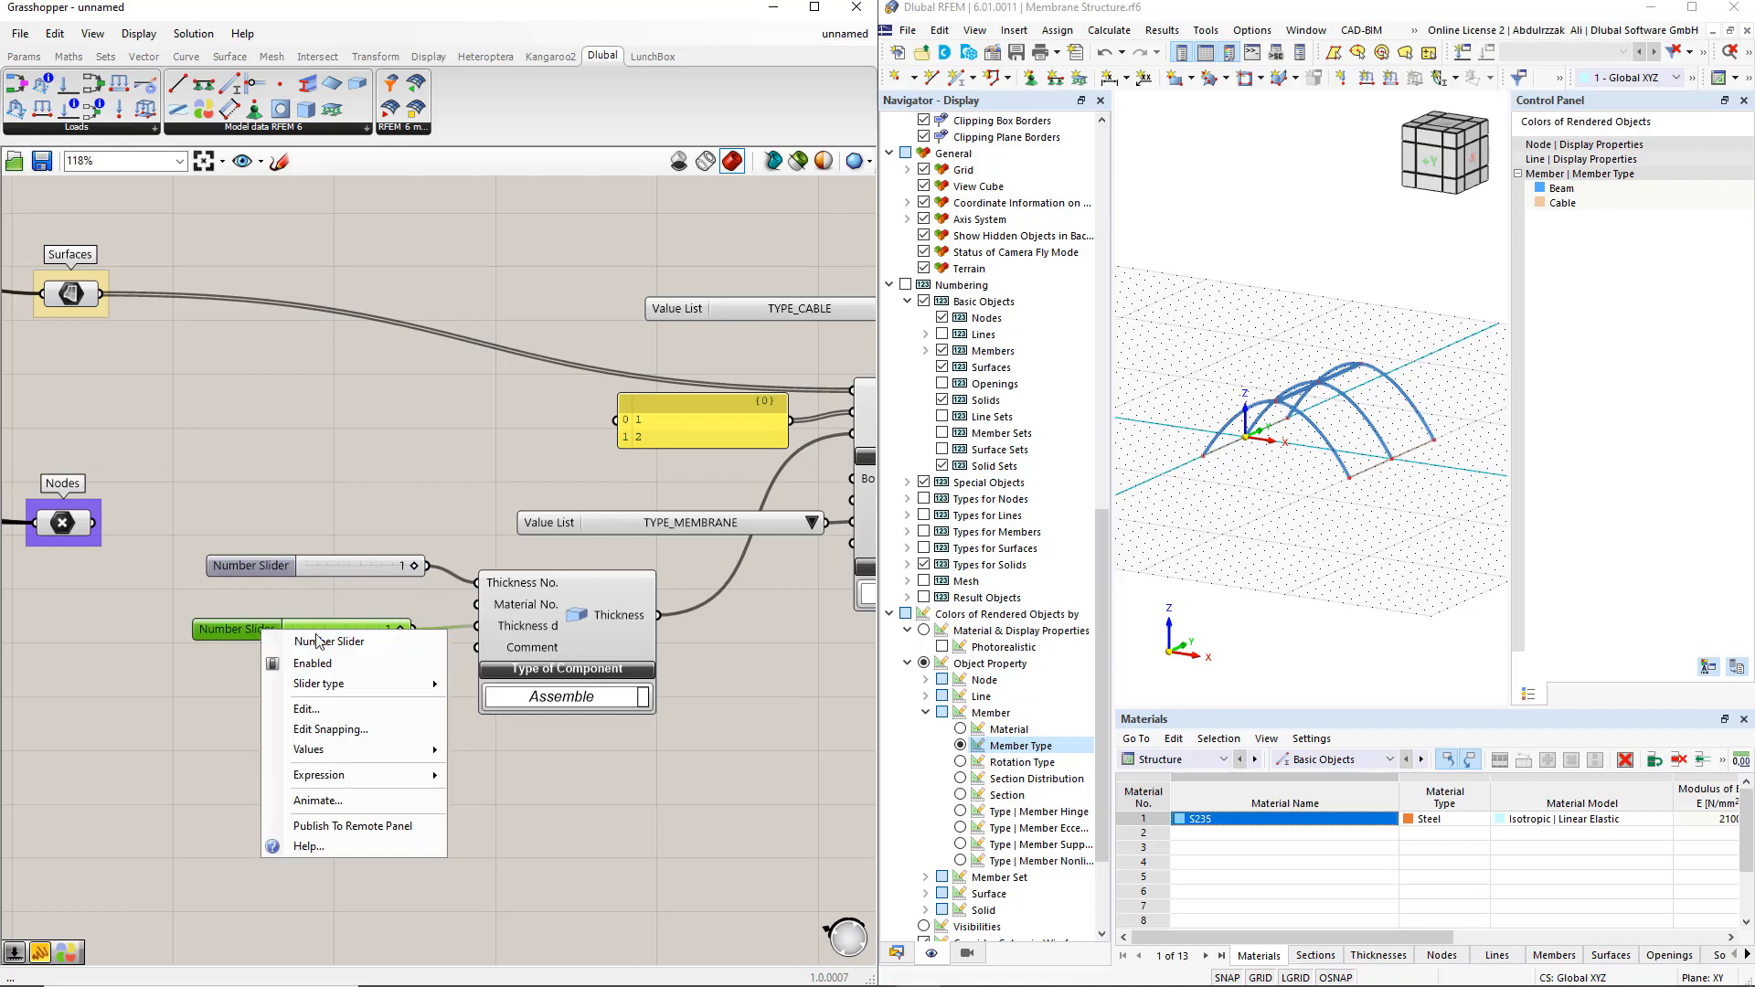
mouse_move(437, 685)
left_click(512, 685)
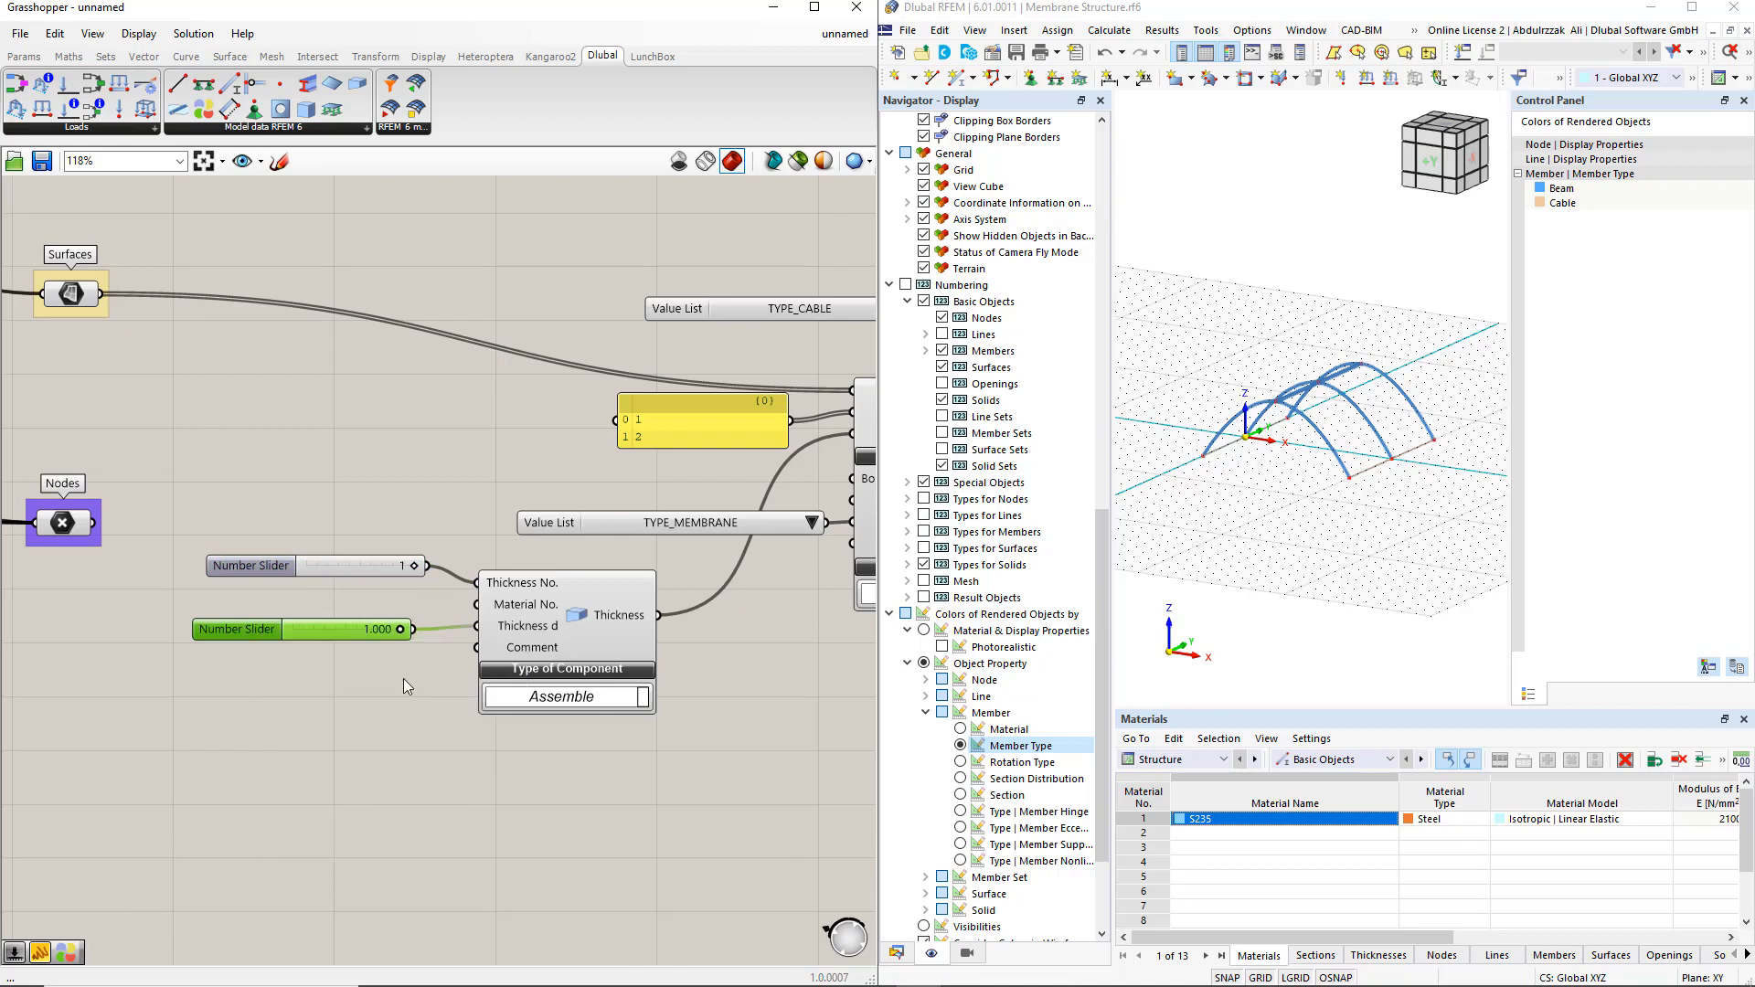
double_click(385, 630)
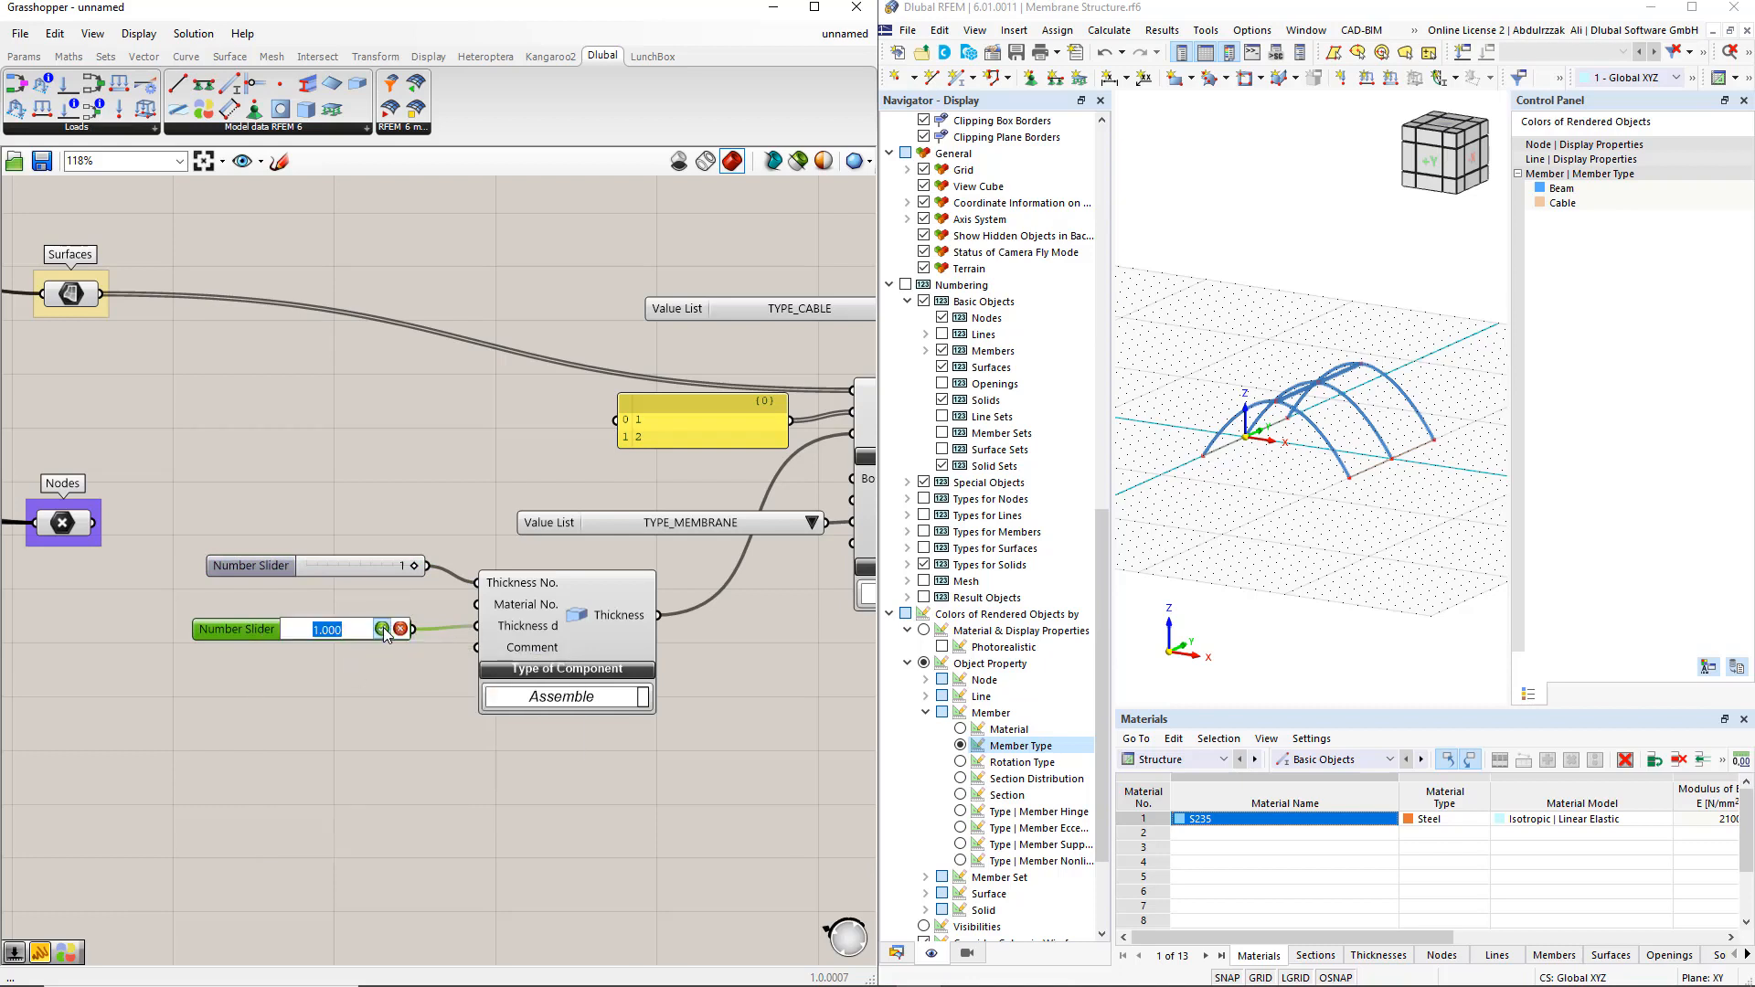
type("0.001")
left_click(382, 628)
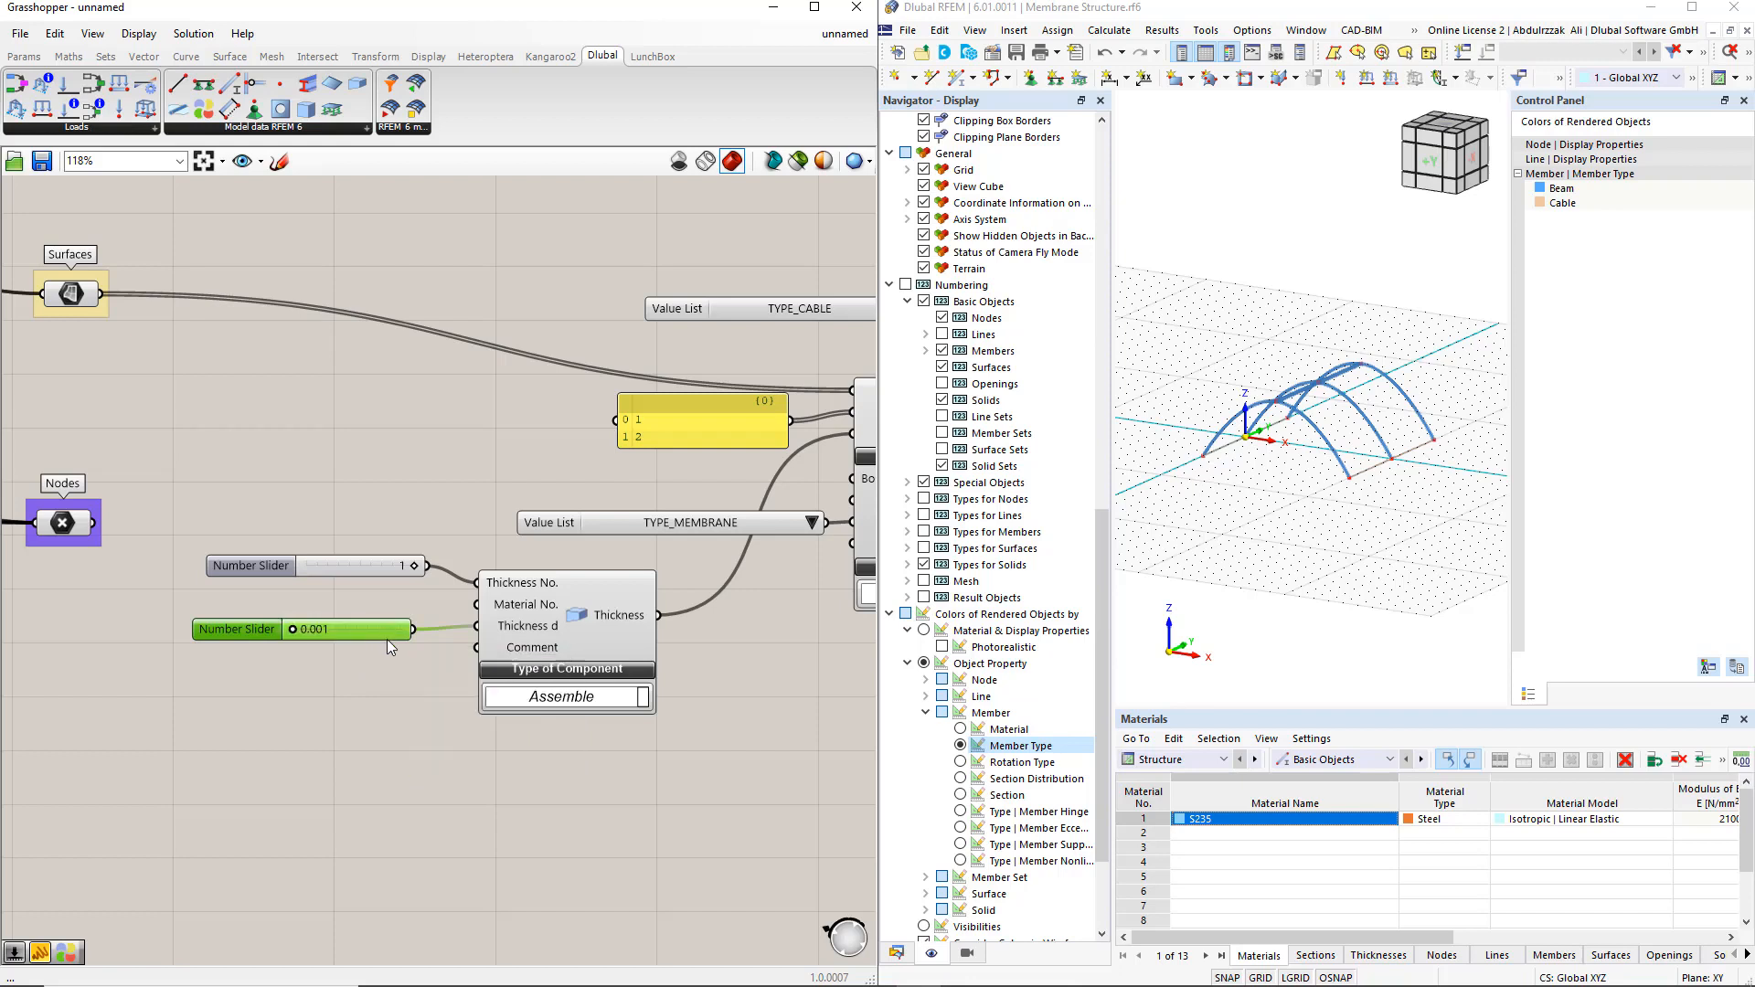
left_click(388, 644)
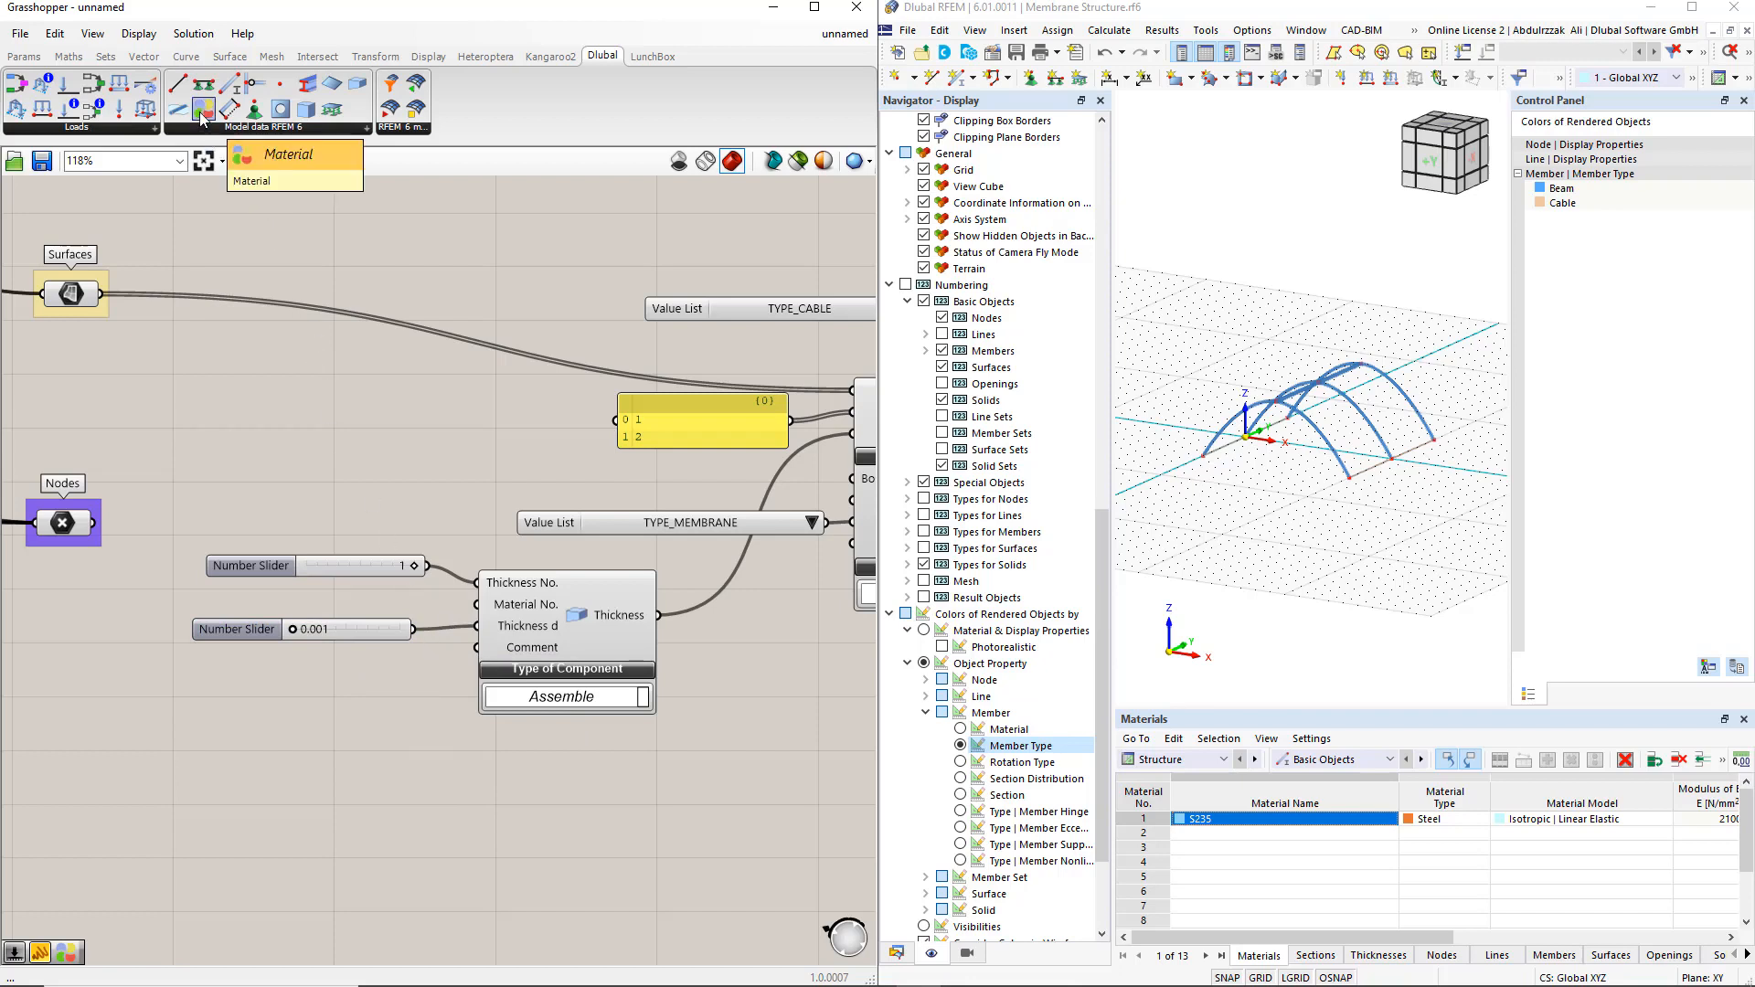
Place a Dlubal Material component below the thickness sliders and connect a number slider set to 2 to its Material No. input
left_click_drag(202, 115, 310, 763)
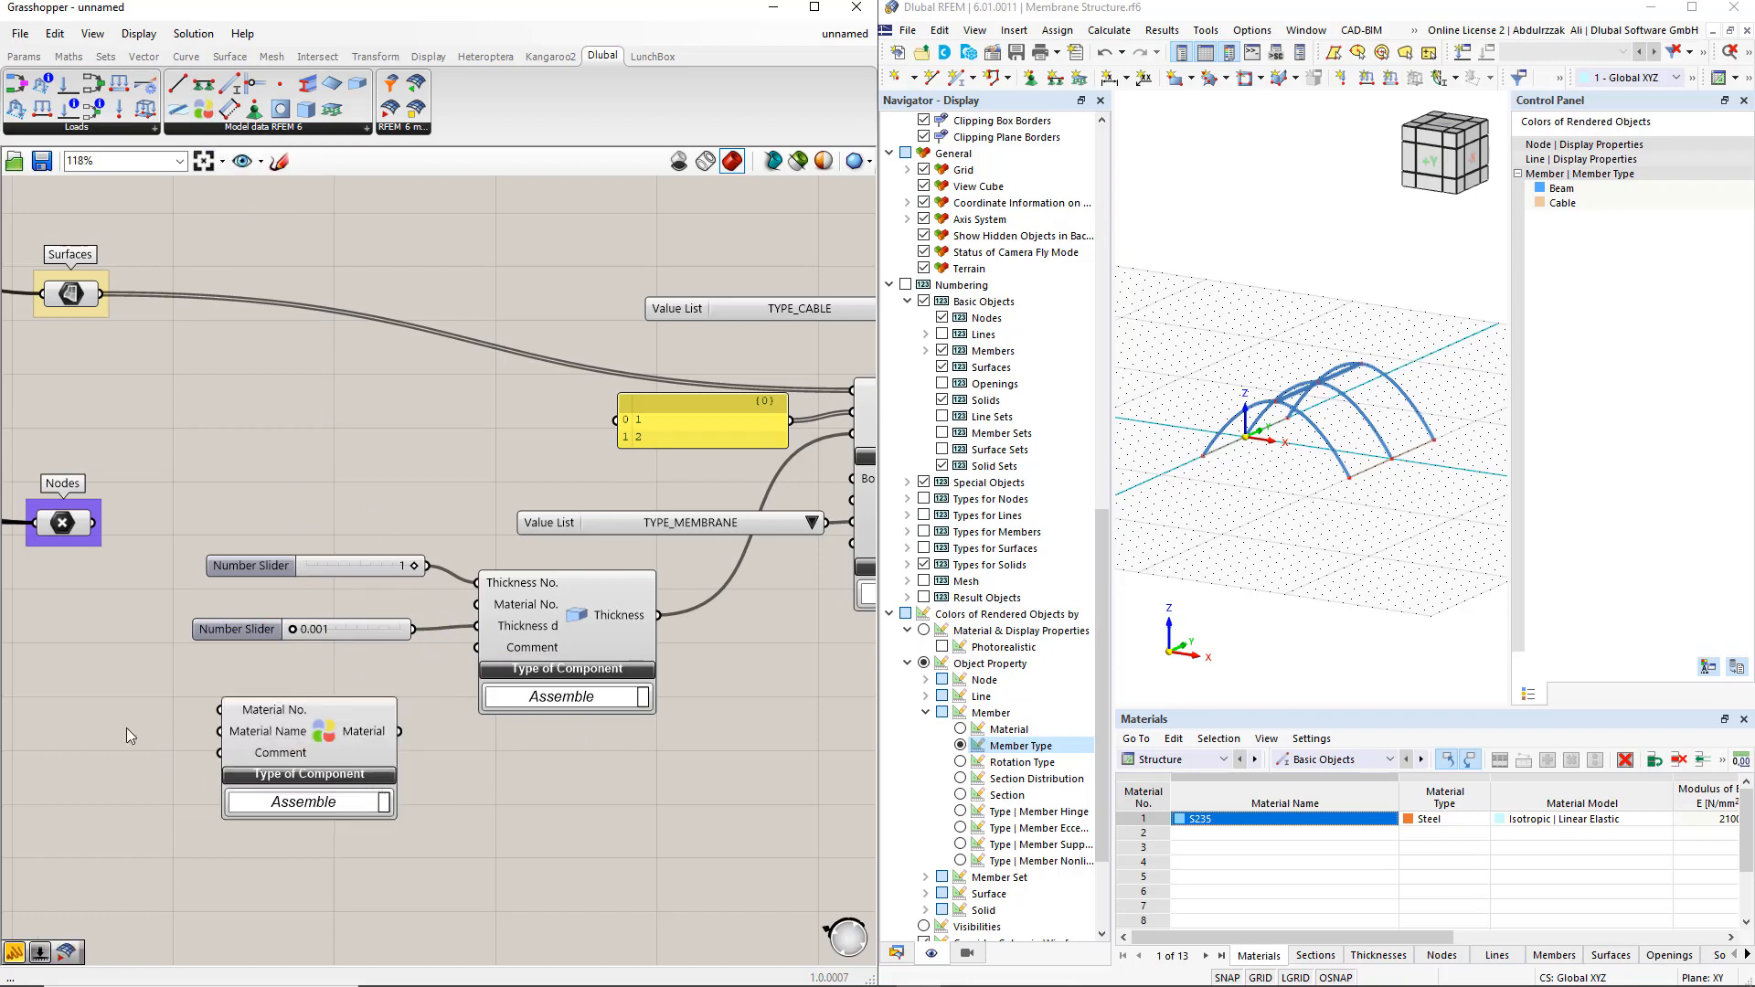
double_click(77, 718)
type("2")
key("Return")
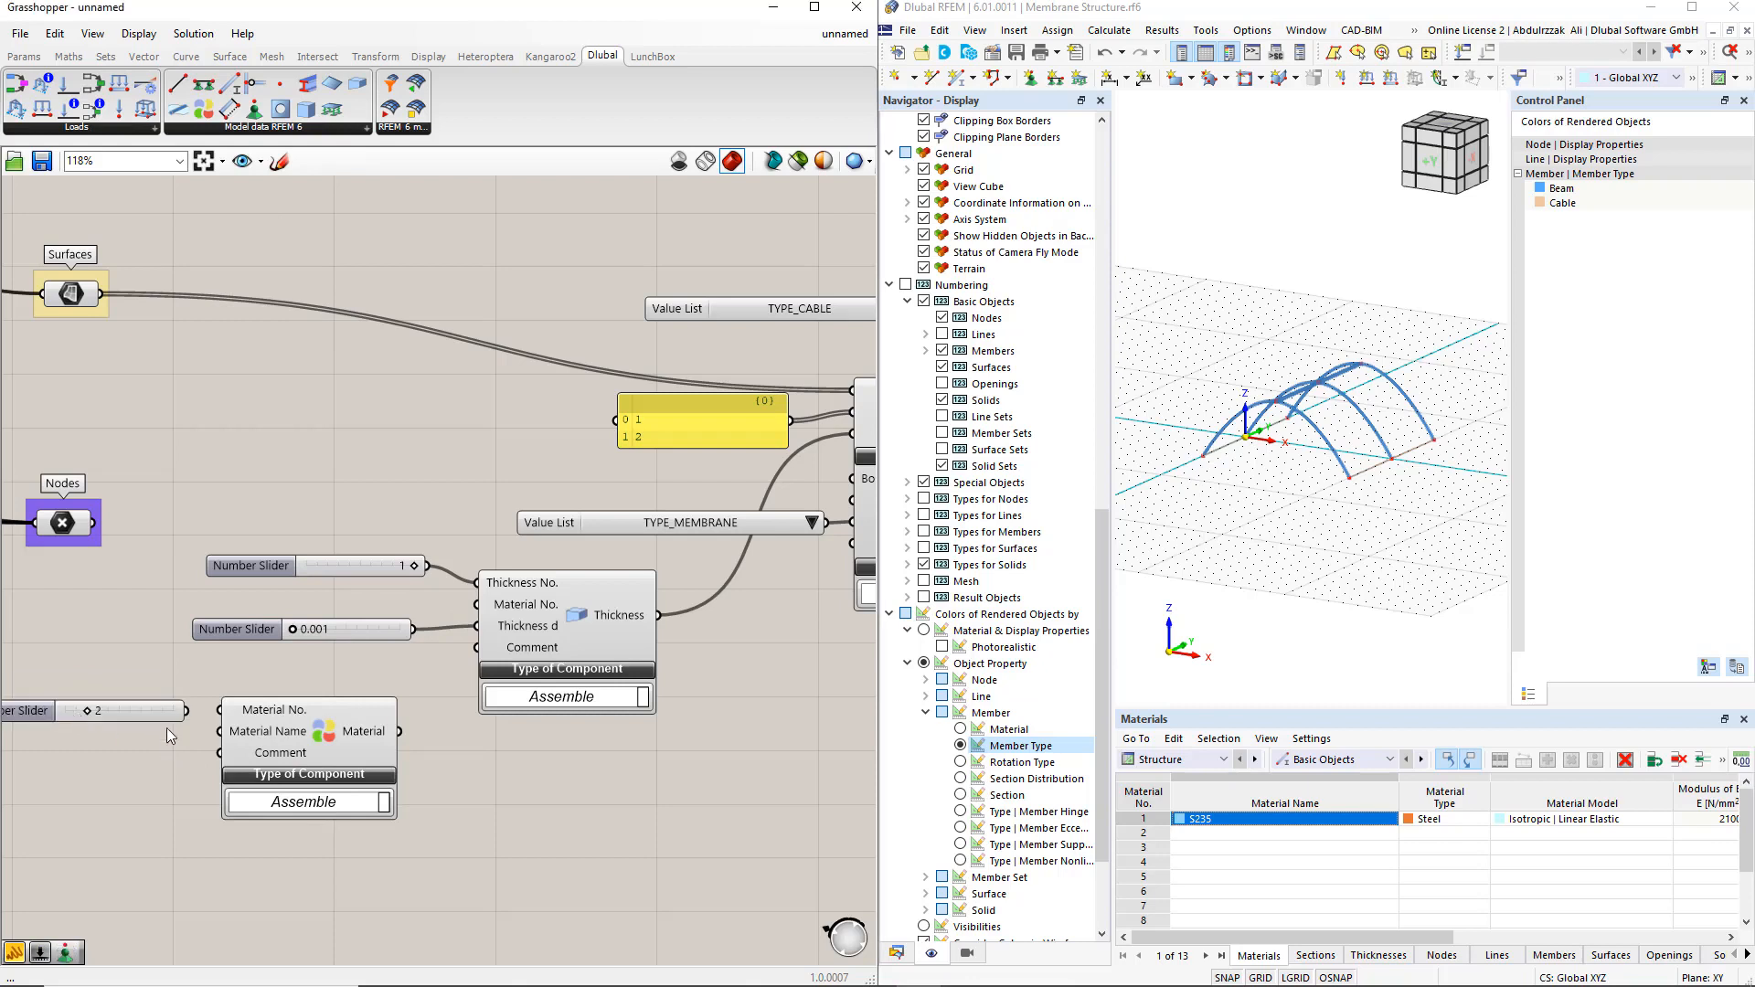
left_click_drag(187, 710, 220, 710)
Connect a panel reading ETFE to Material Name, and link the Material output to the Thickness component's Material No. input
right_click_drag(141, 754, 241, 698)
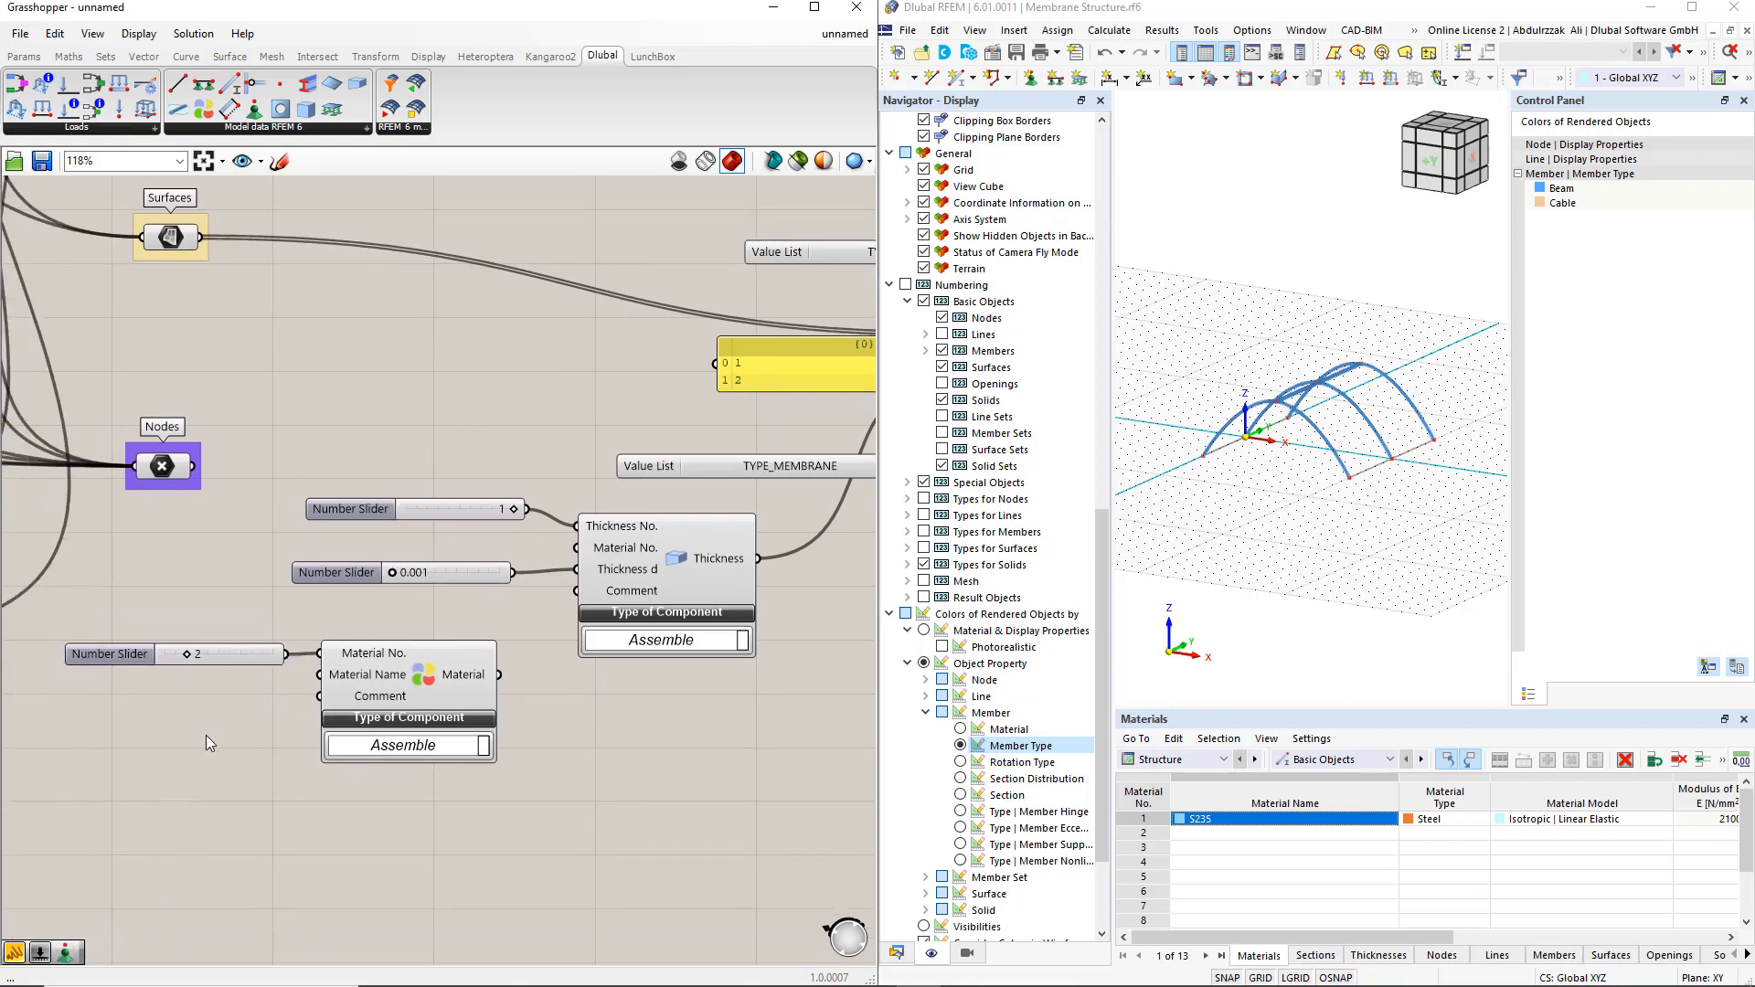
double_click(205, 734)
type("//")
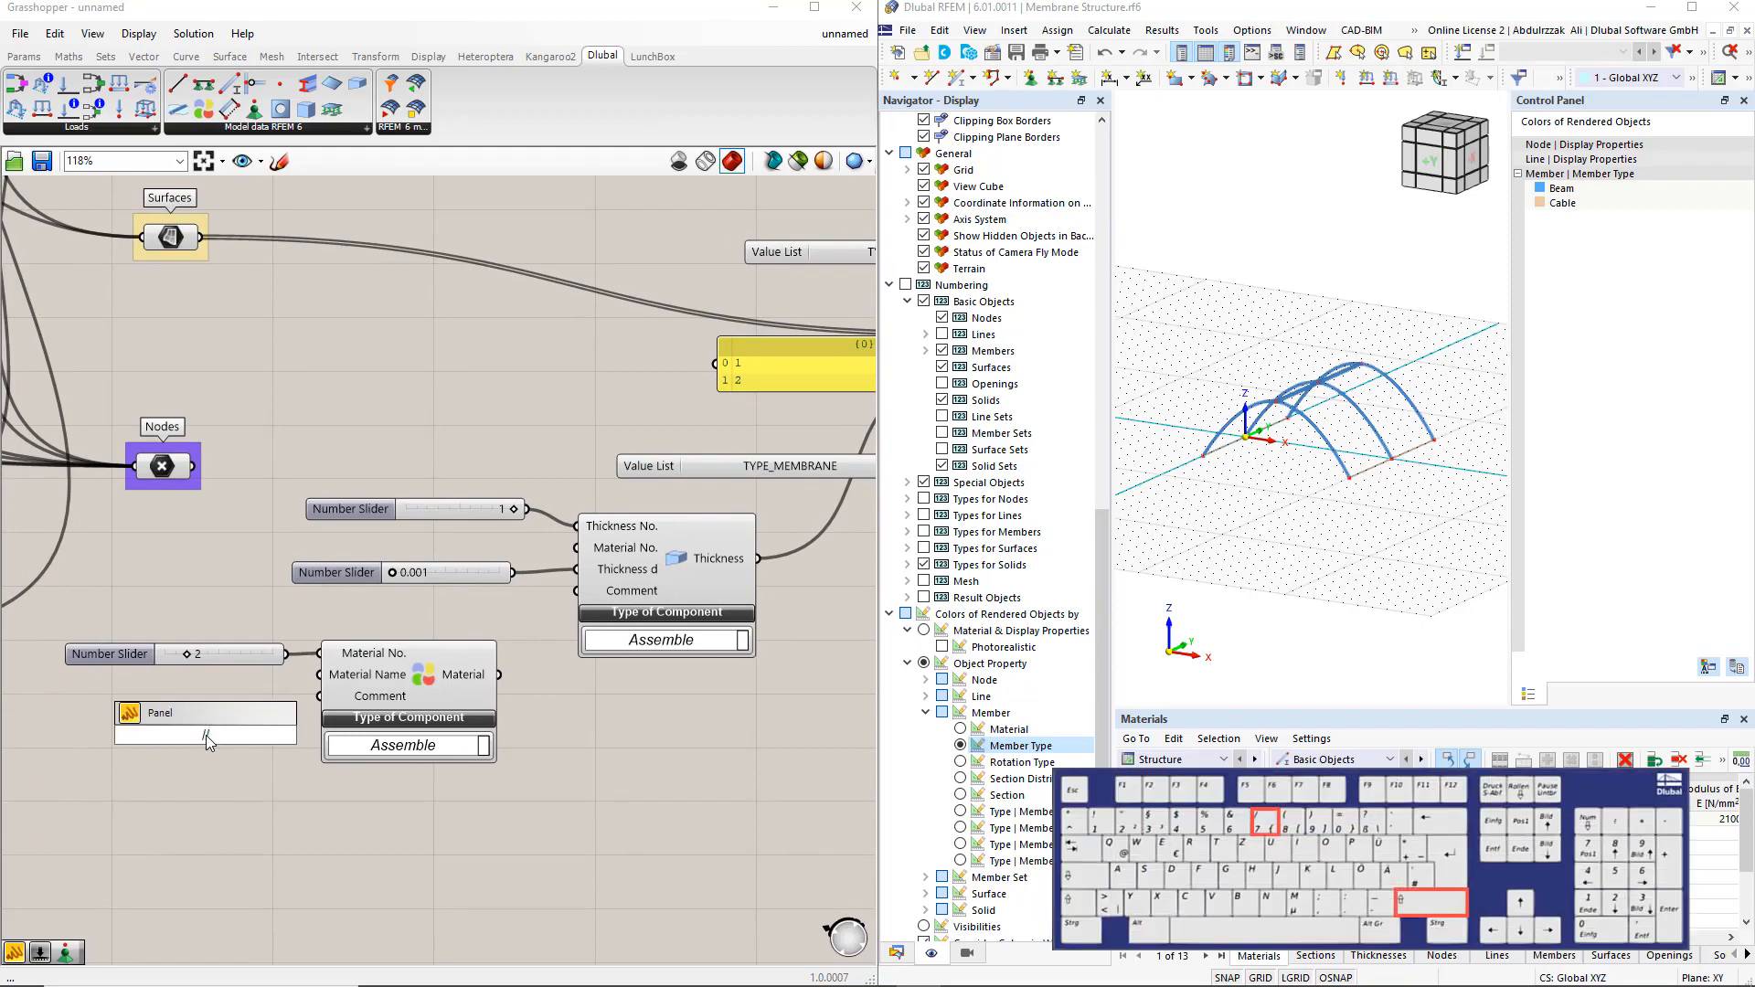
type("ETFE")
key("Return")
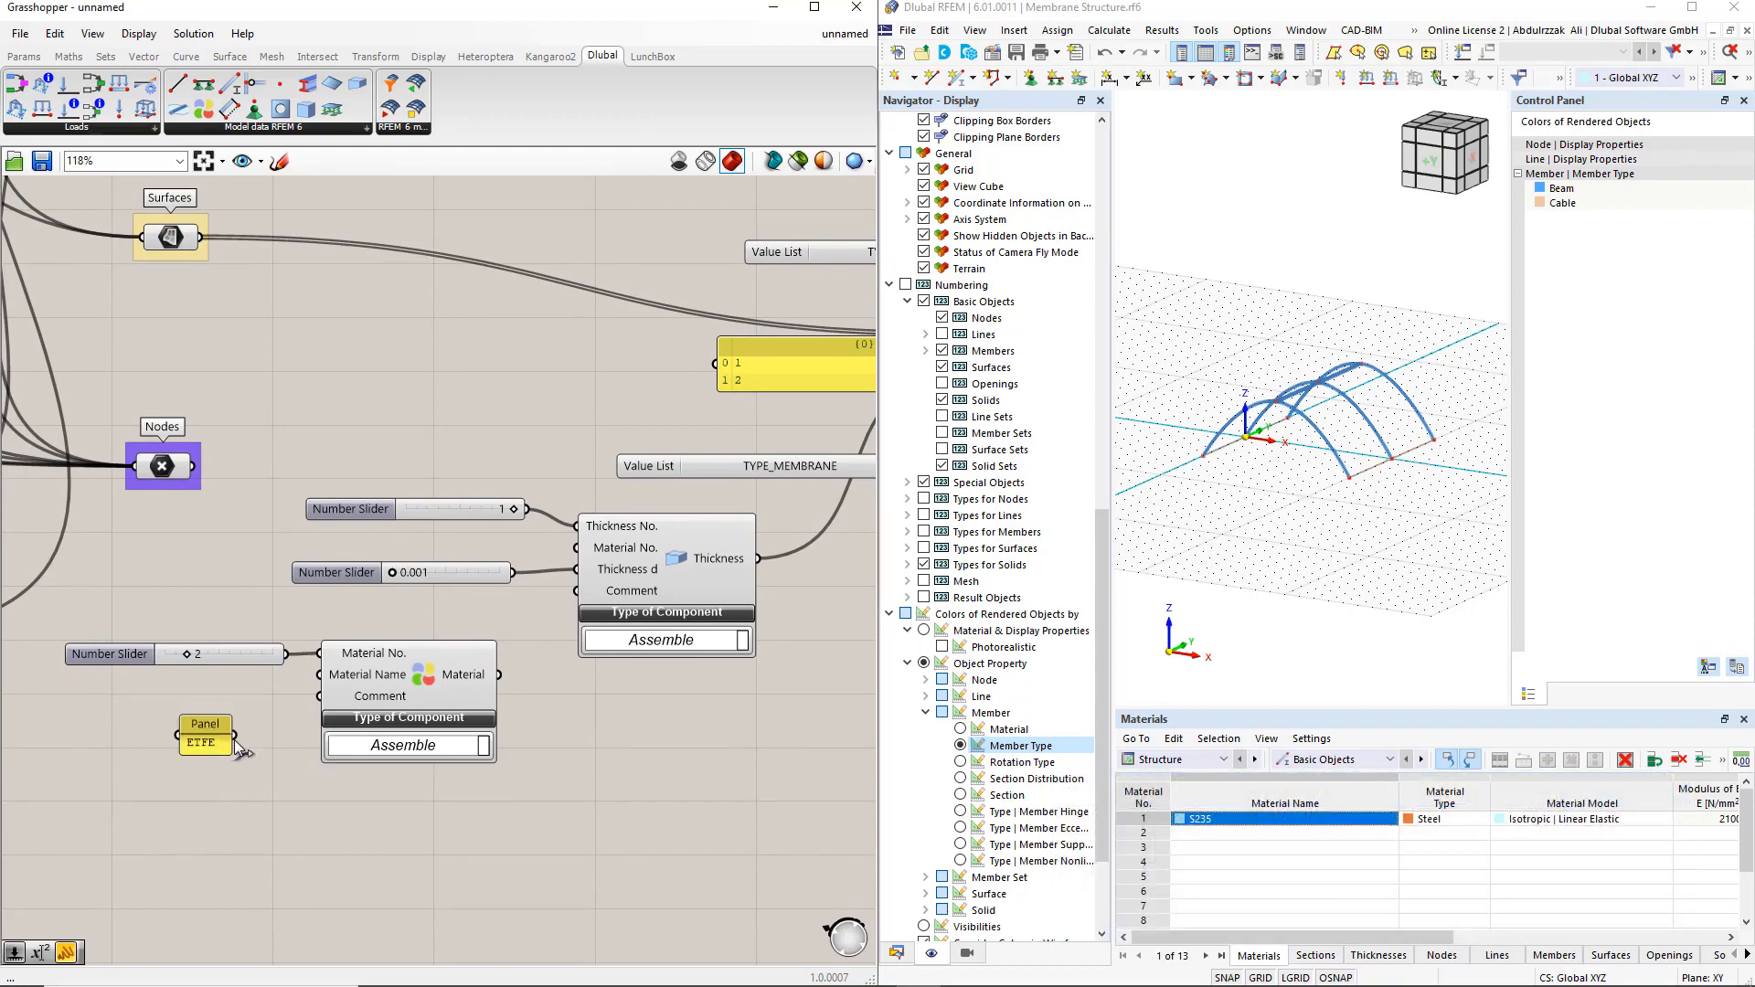
left_click_drag(234, 735, 157, 709)
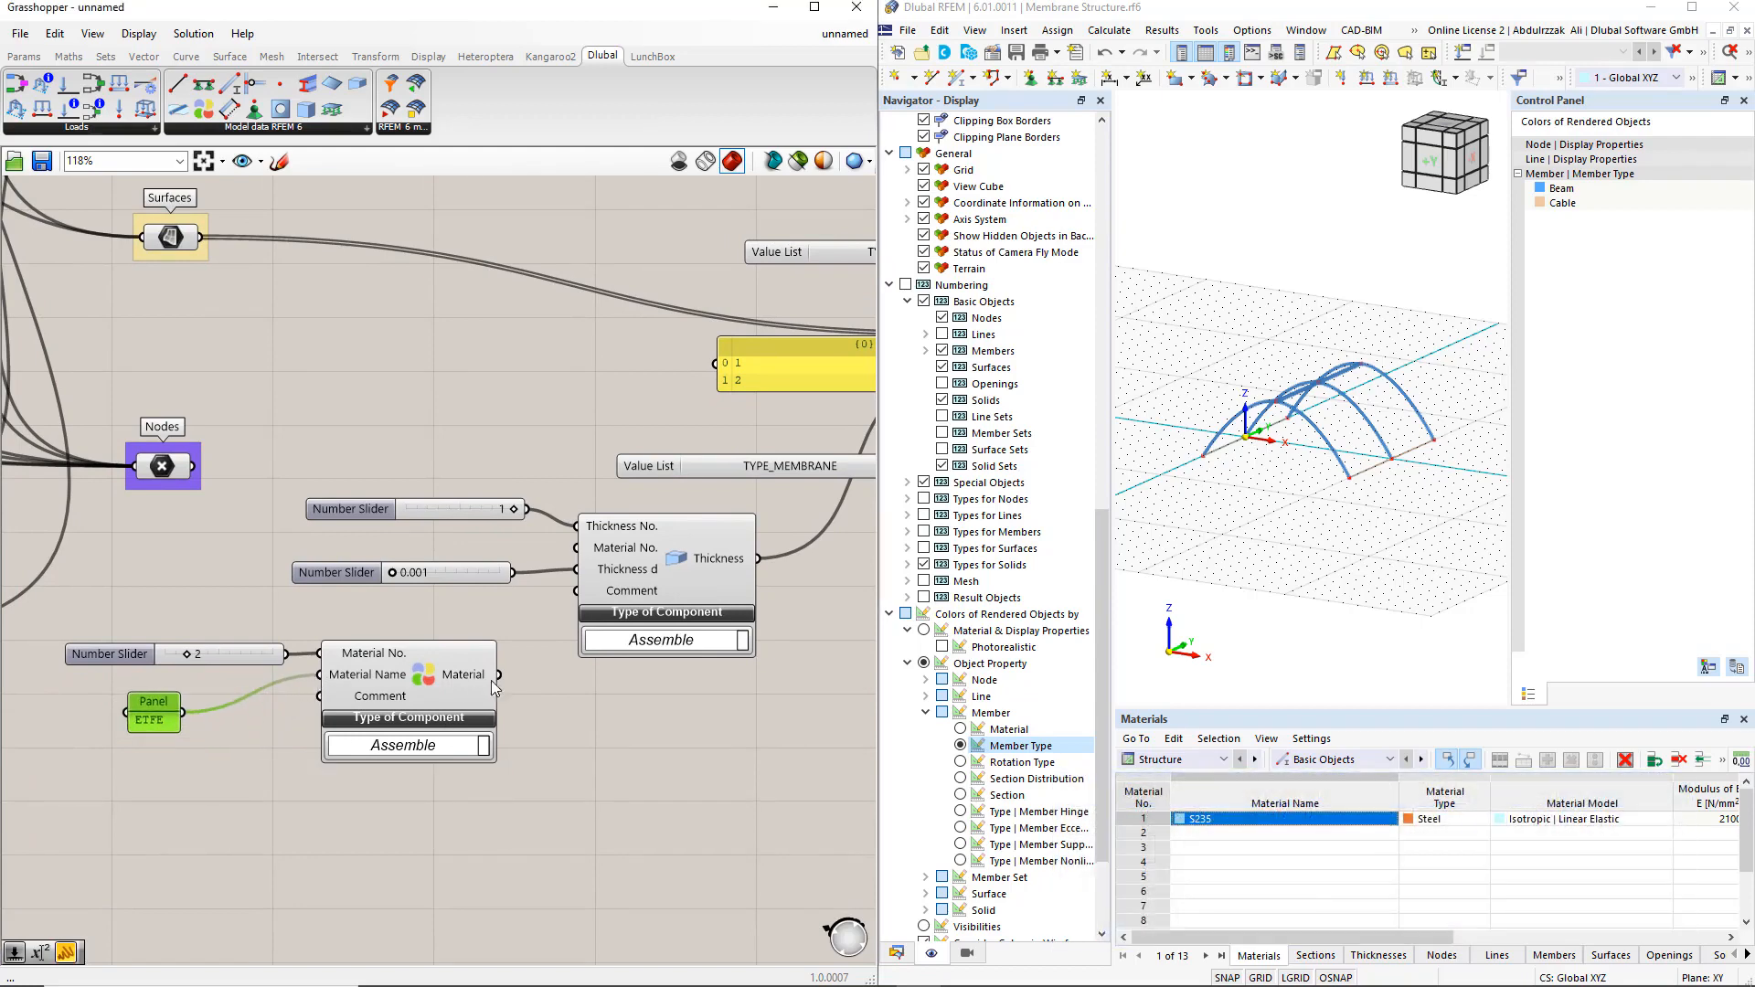
left_click_drag(498, 675, 576, 548)
Add the Surface, Thickness and ETFE Material outputs to the RFEM 6 Export component's Input
scroll(530, 645, "down", 3)
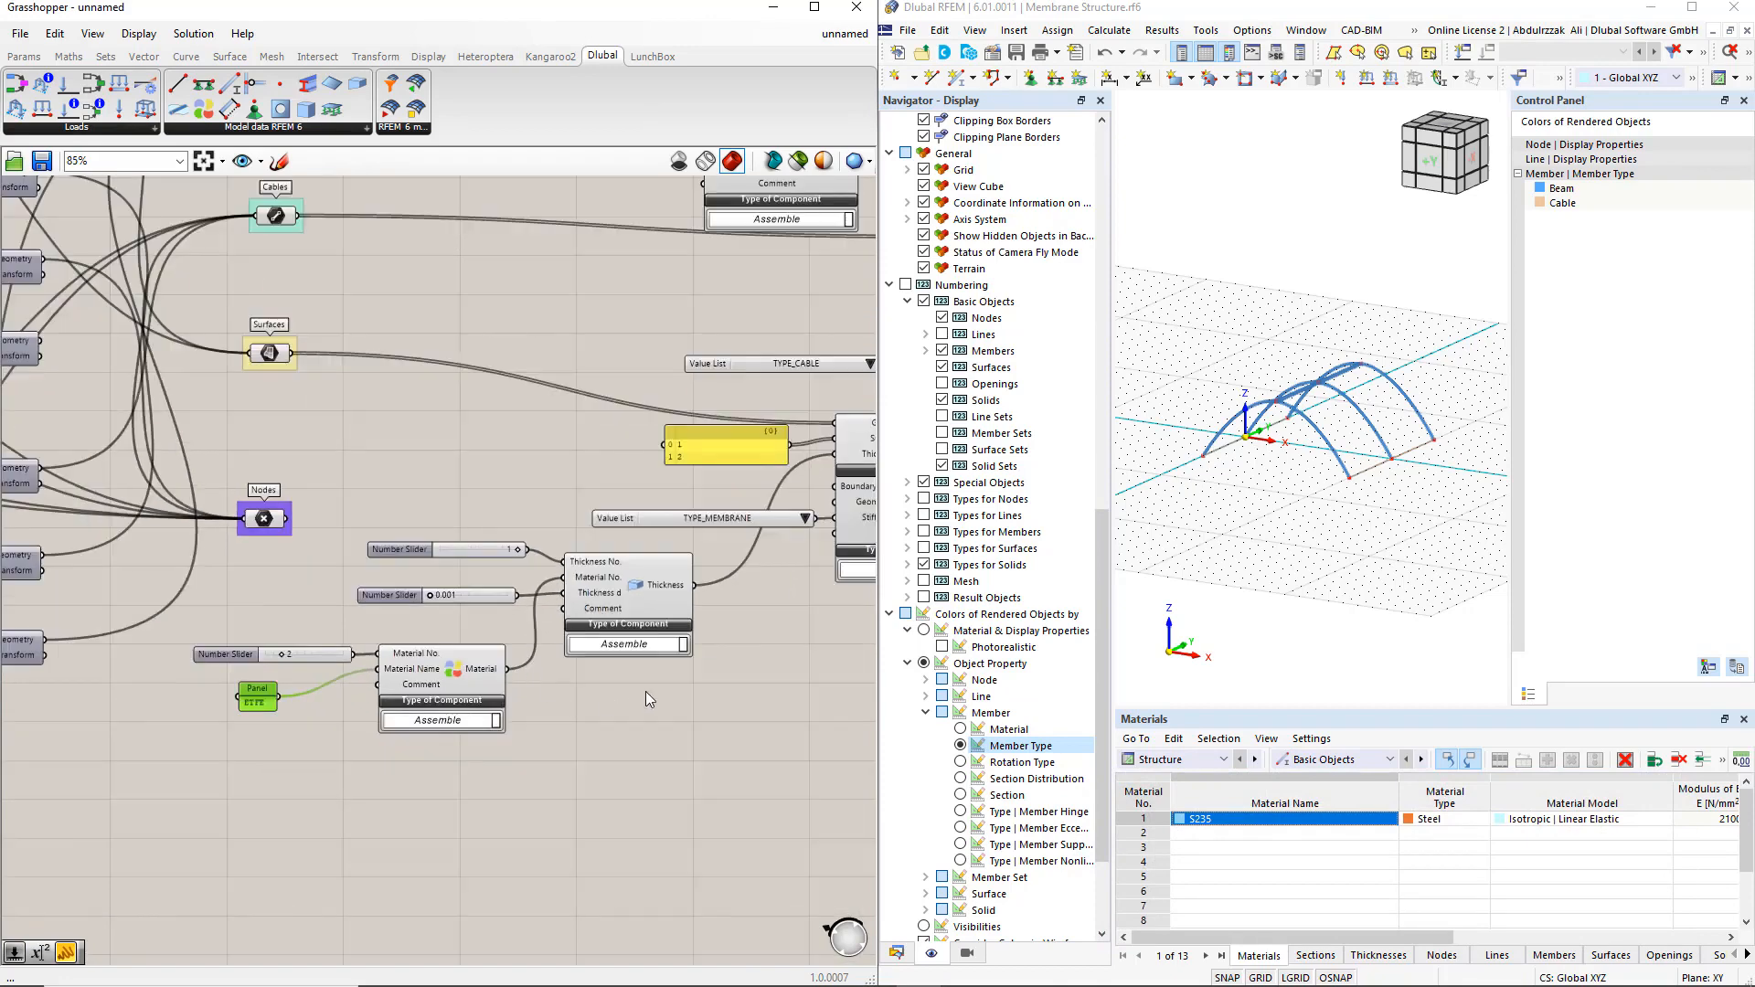
right_click_drag(646, 691, 378, 727)
scroll(598, 717, "down", 1)
right_click_drag(604, 718, 443, 752)
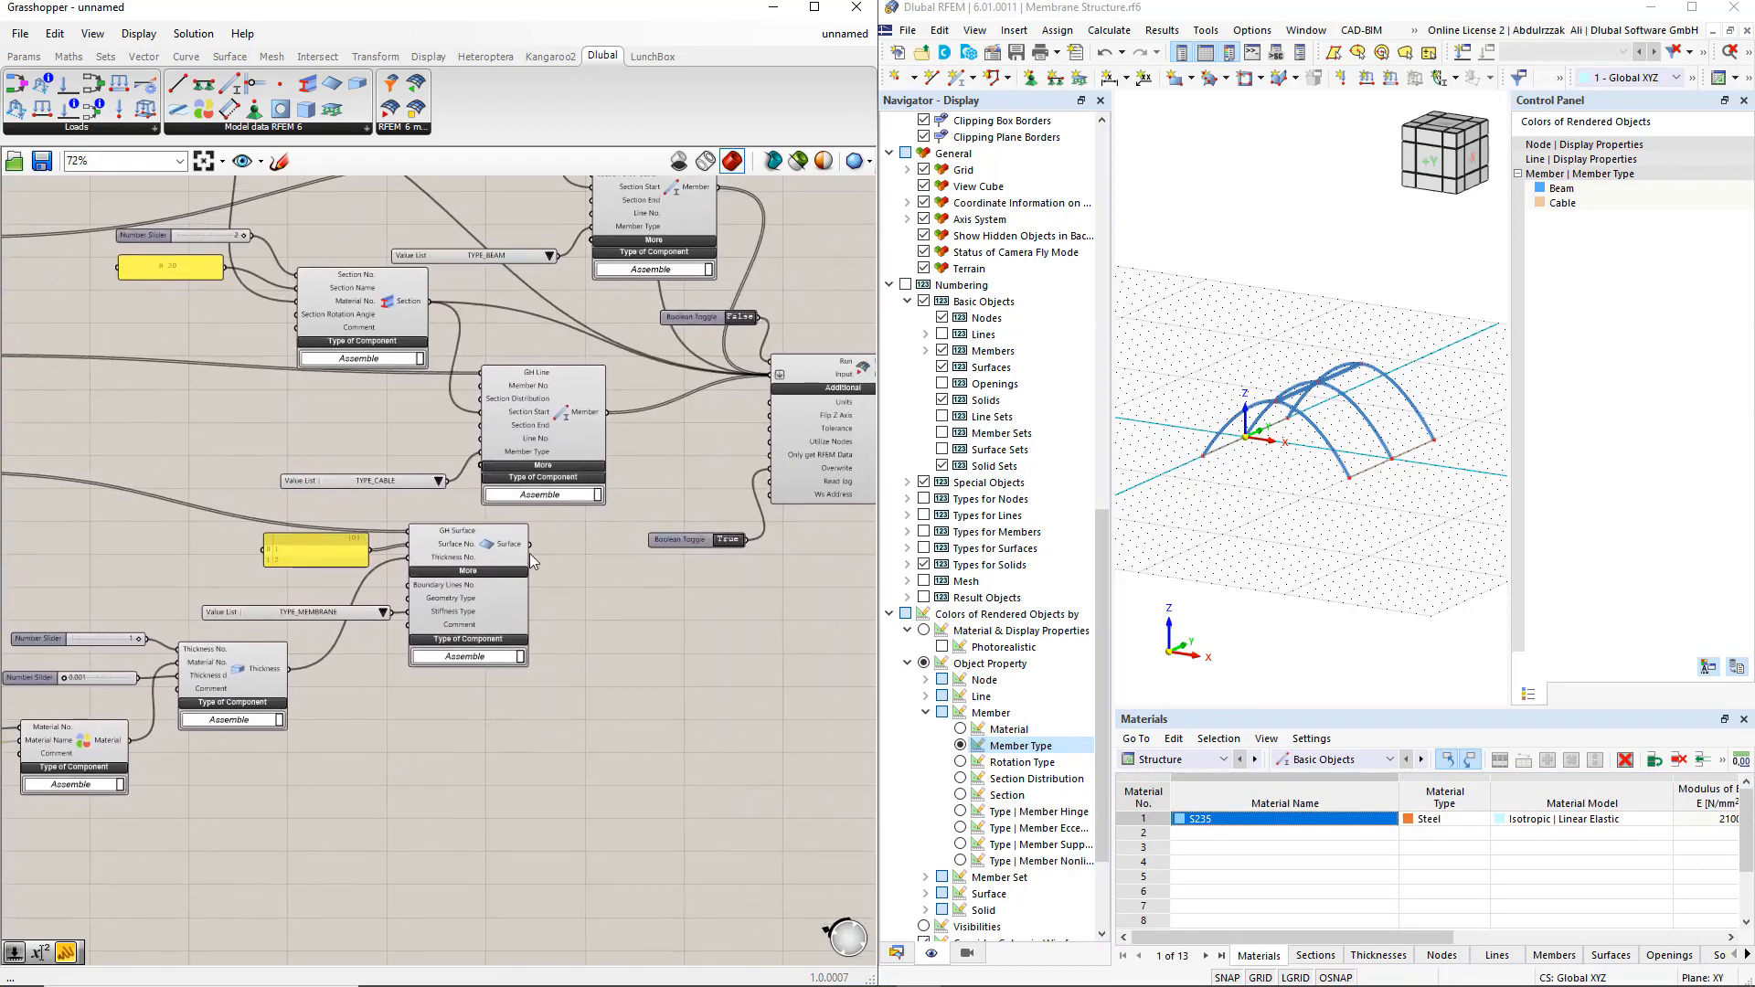
left_click_drag(529, 545, 777, 375, "shift")
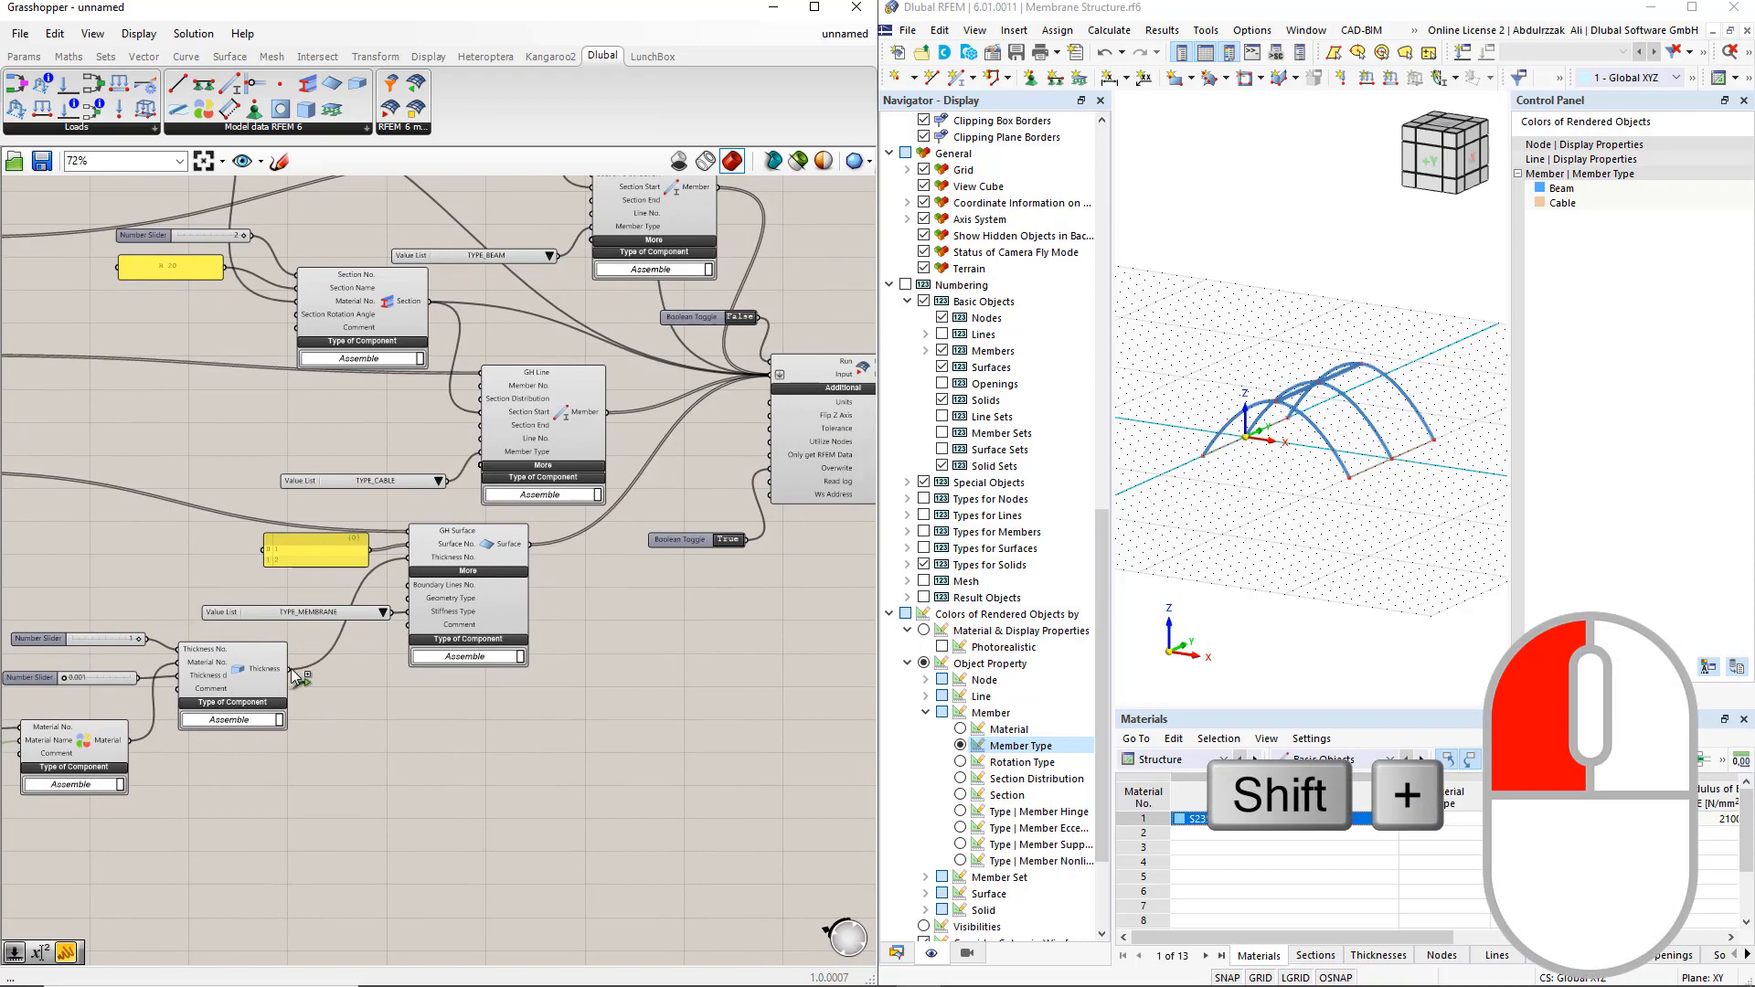
left_click_drag(292, 674, 777, 375, "shift")
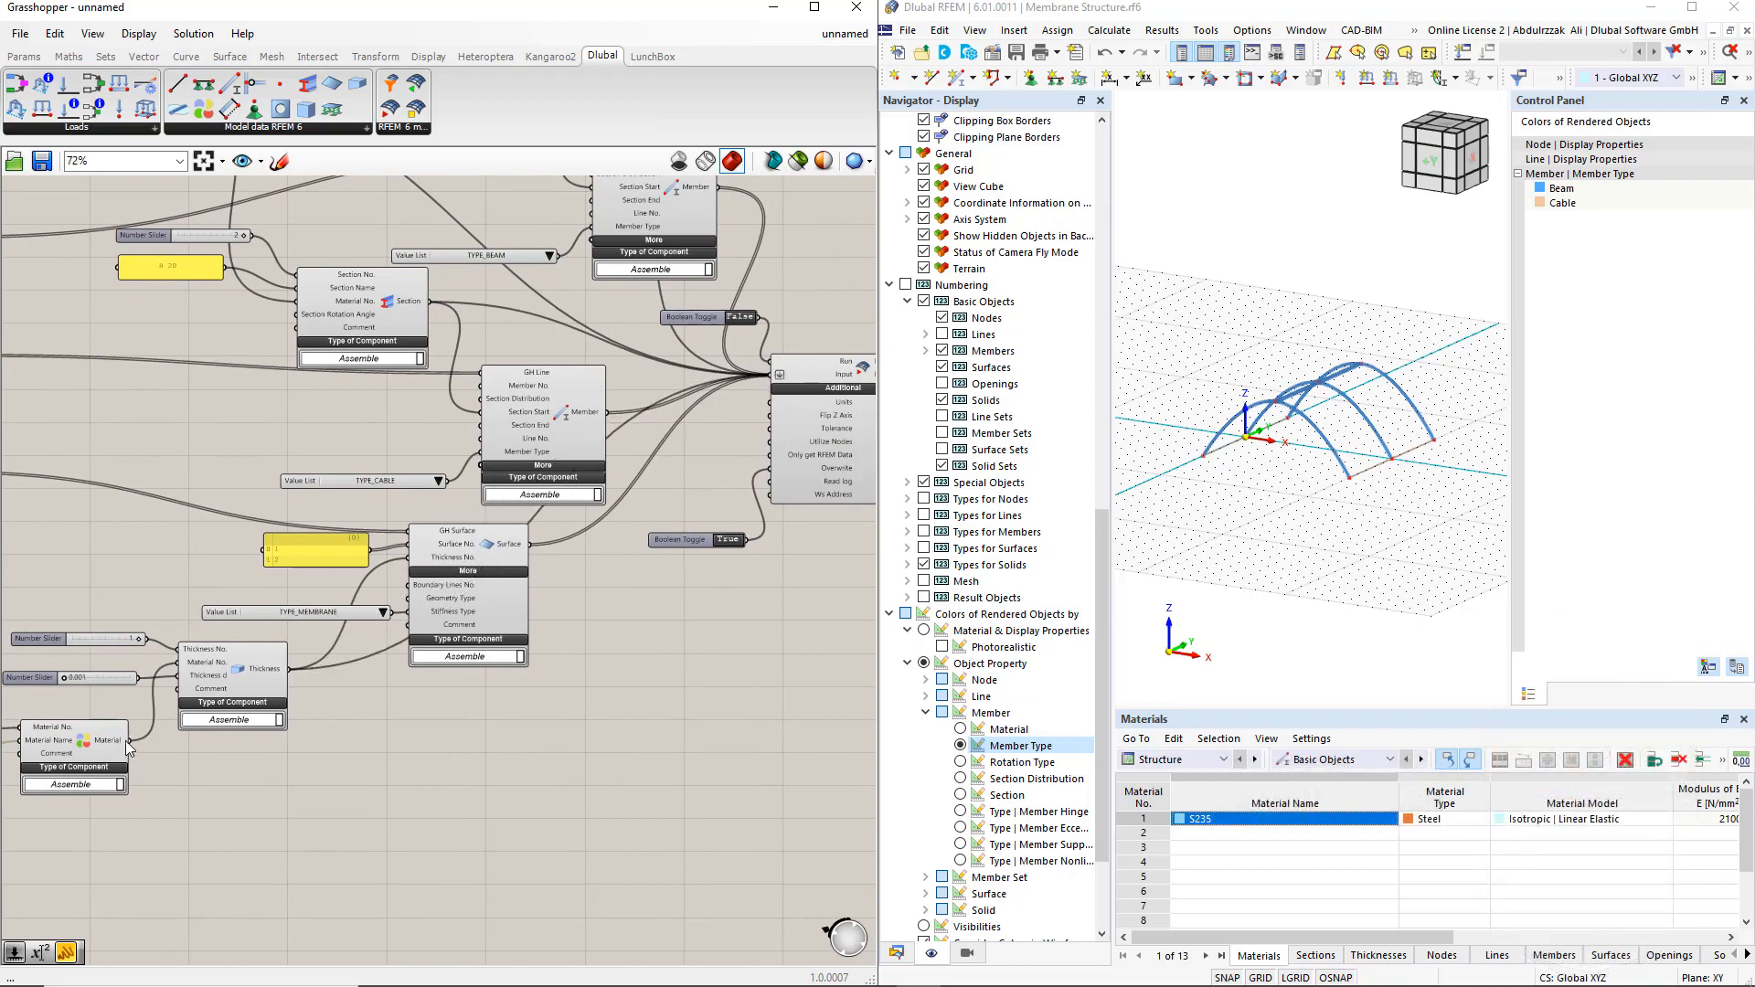
left_click_drag(127, 742, 770, 382, "shift")
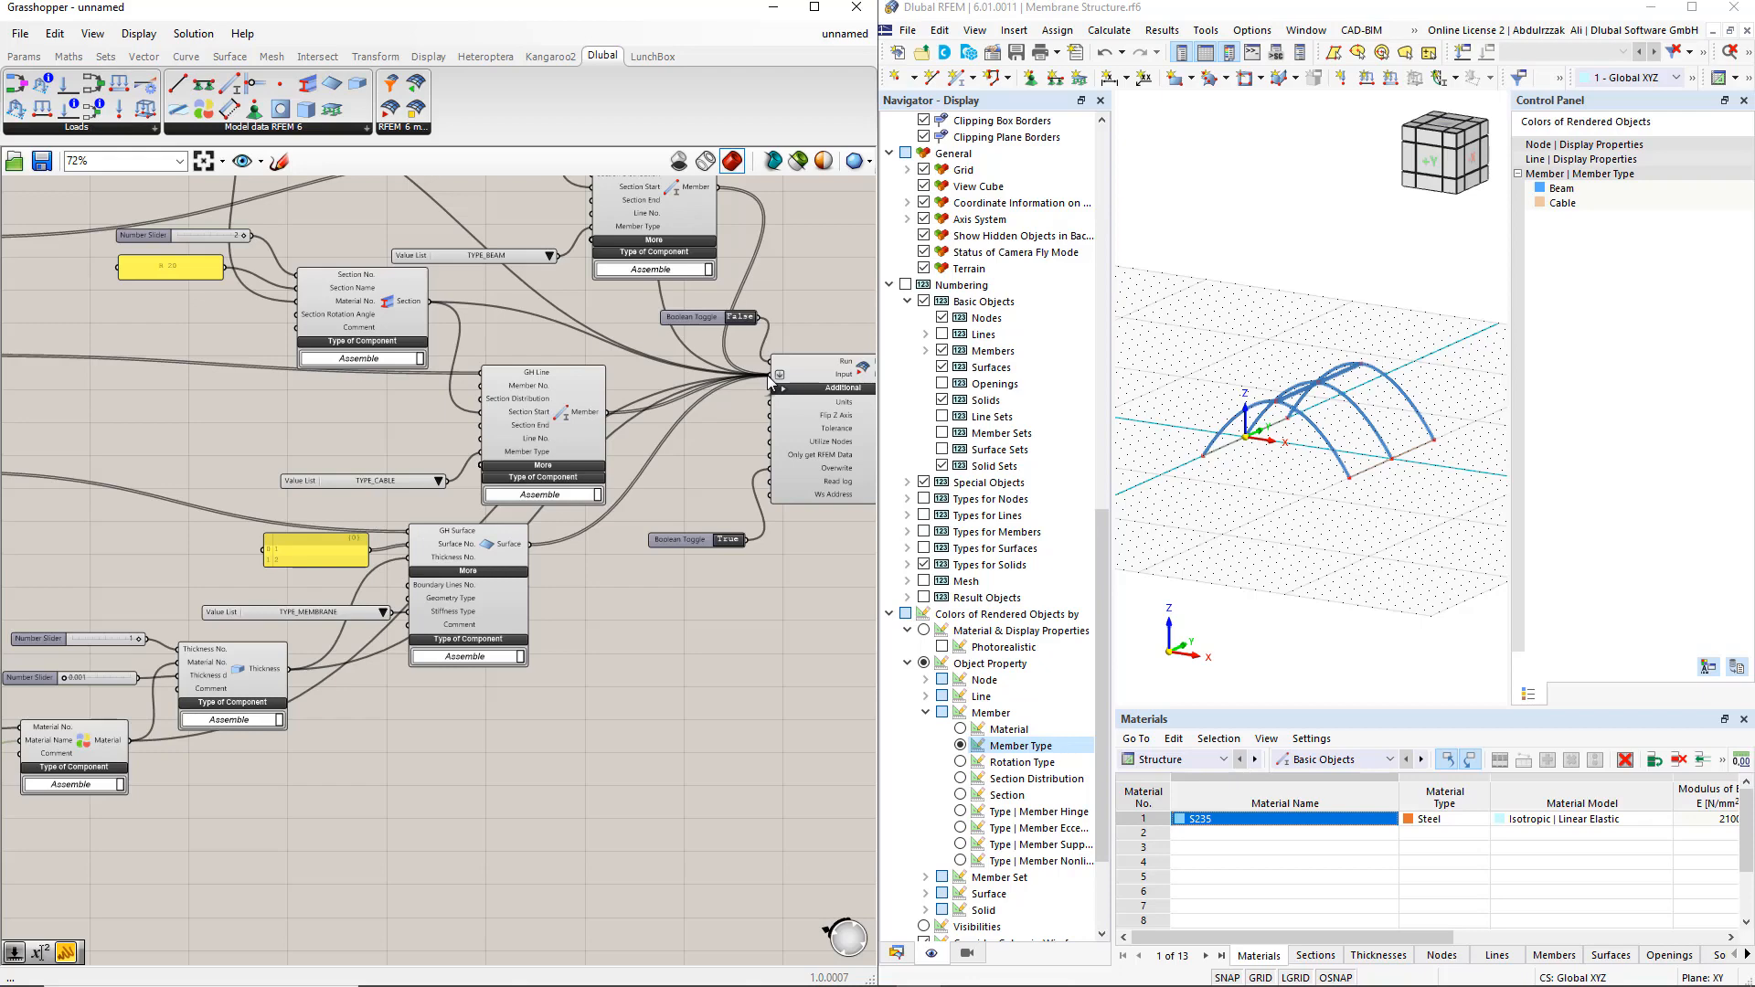
Run the RFEM 6 export with the Run toggle at True, switch to RFEM and abort the external application connection
left_click(740, 317)
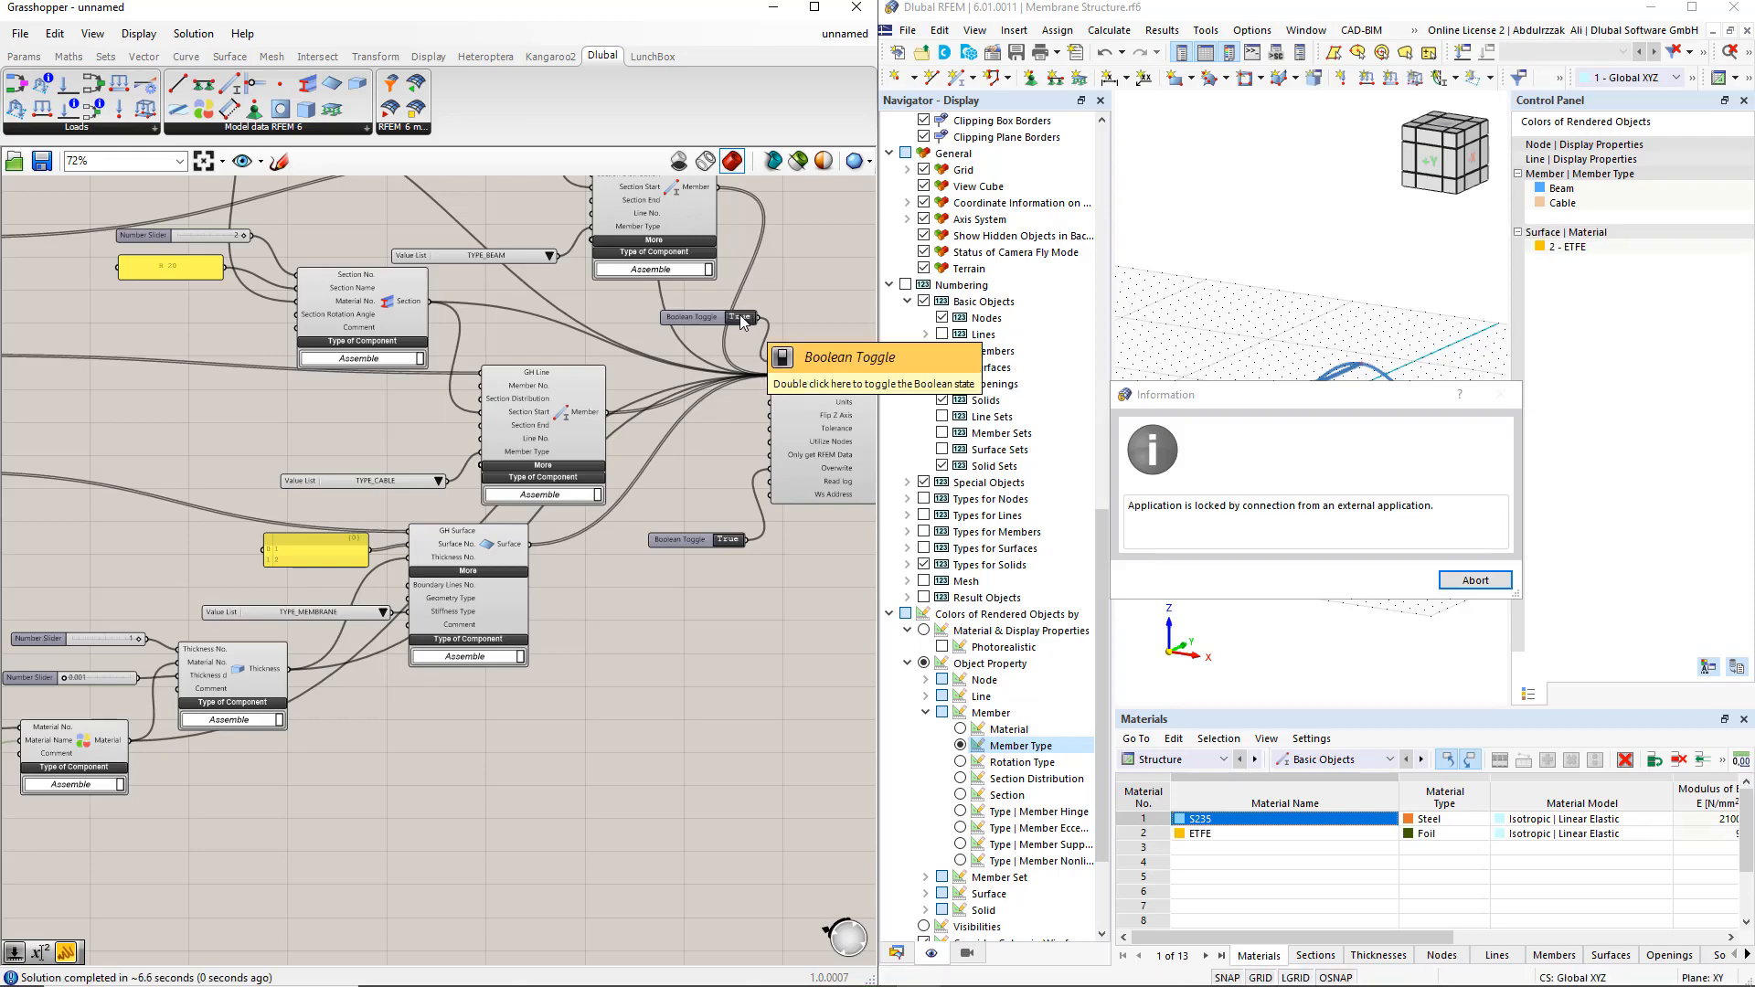
left_click(1475, 580)
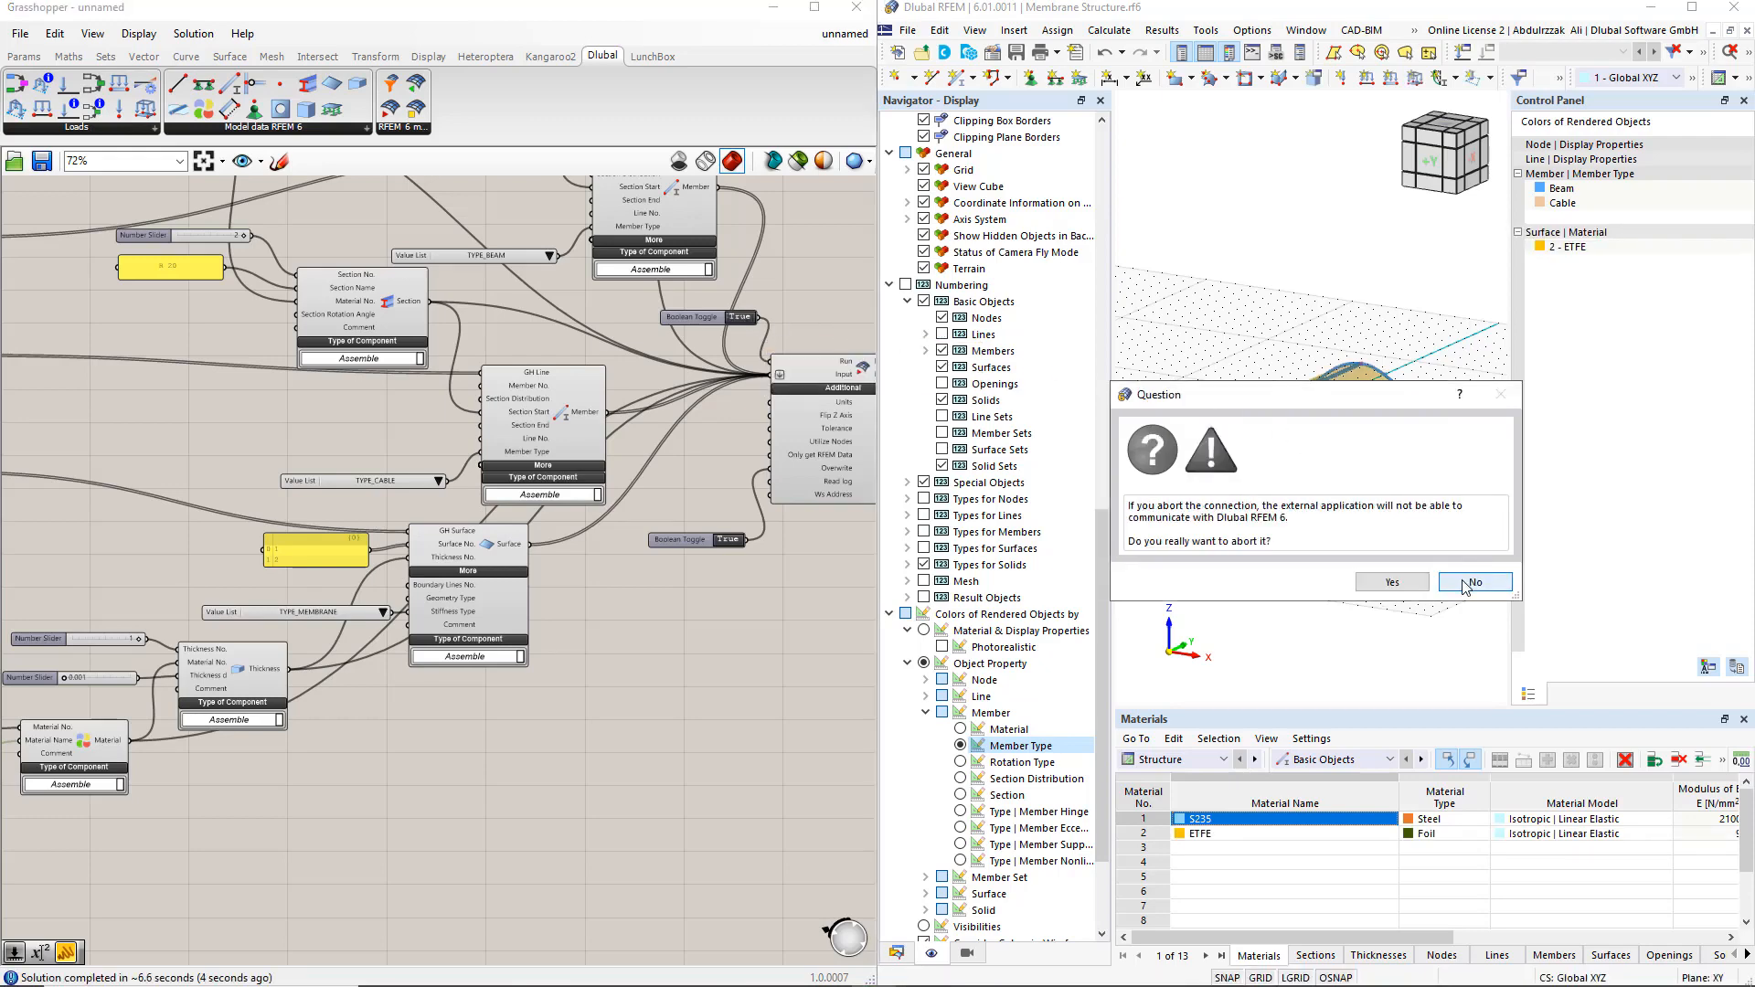
left_click(1393, 584)
Inspect the two exported membrane surfaces in RFEM's model data by selecting each one in turn
left_click(896, 953)
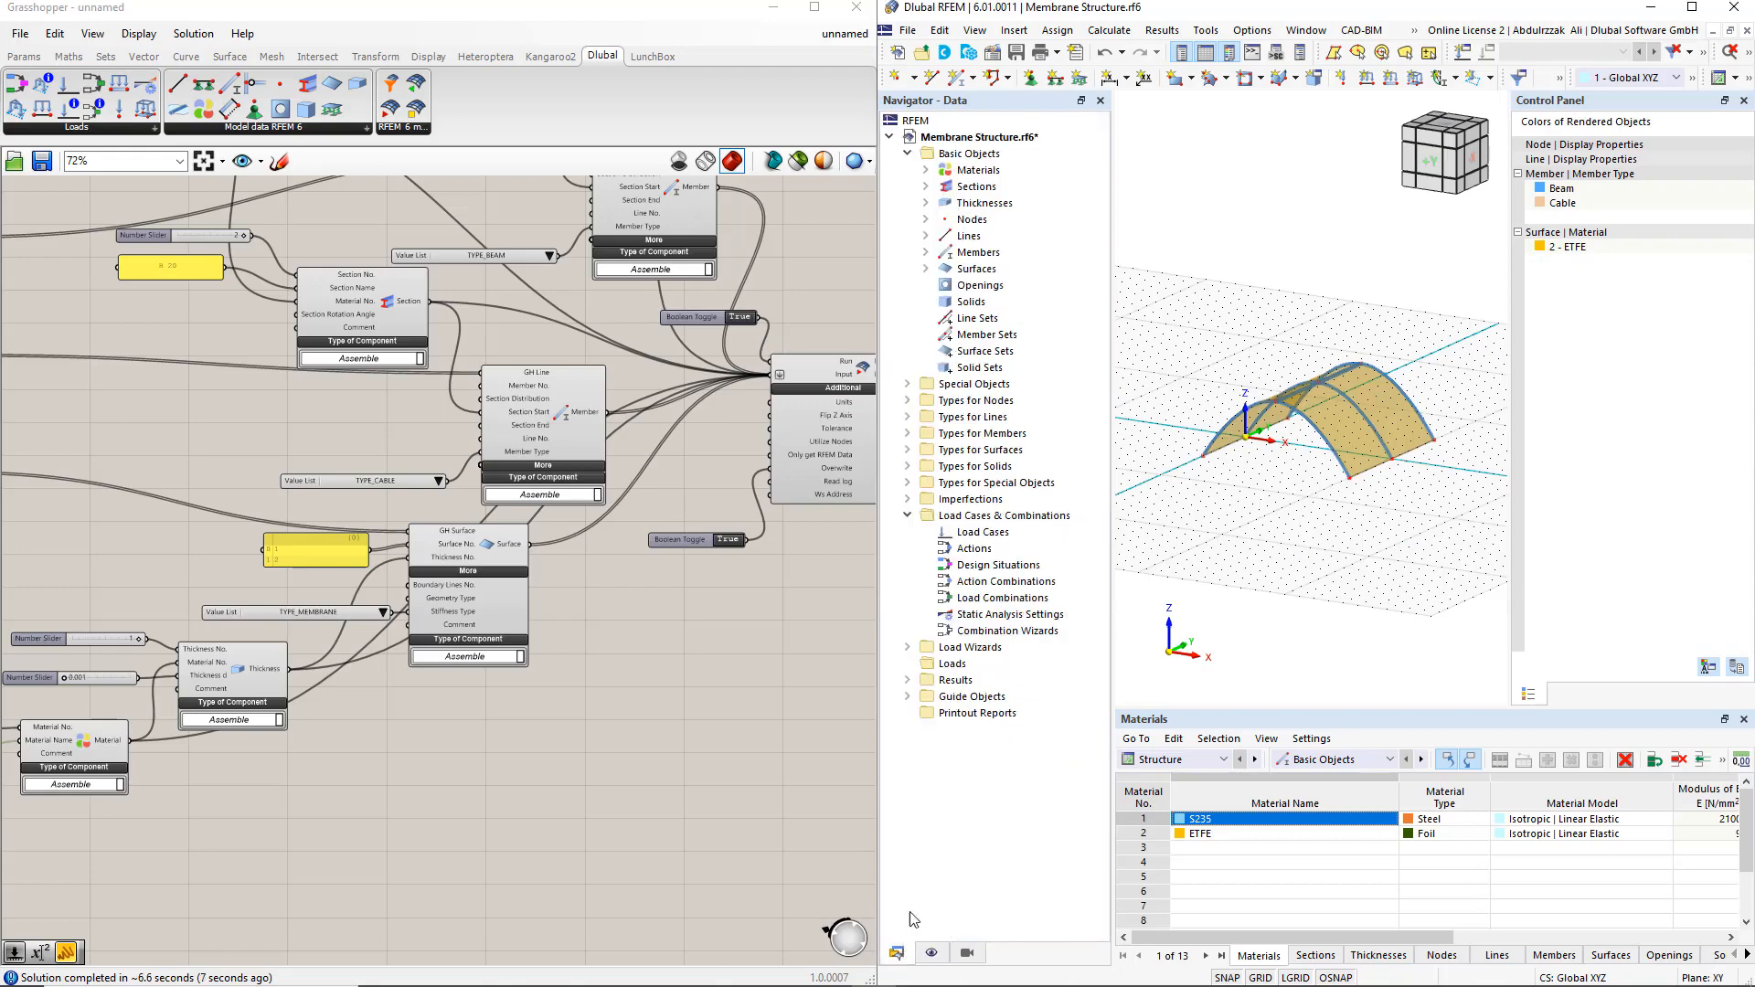
left_click(925, 269)
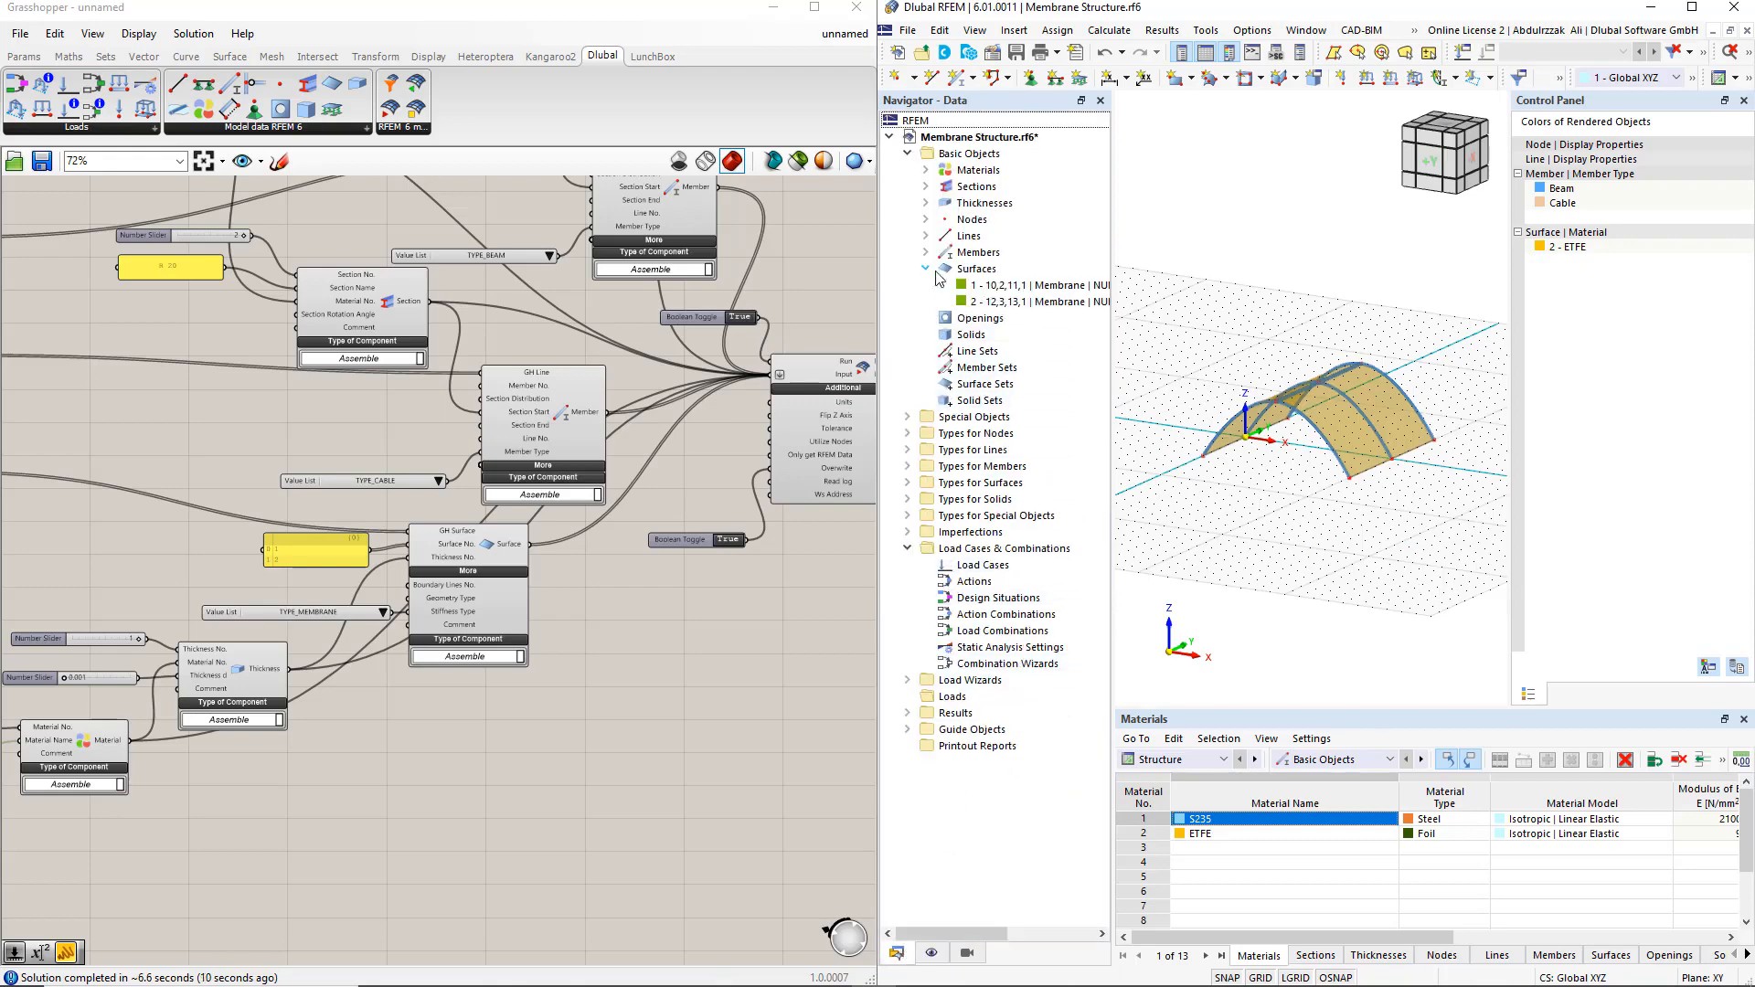
left_click(962, 286)
left_click(996, 301)
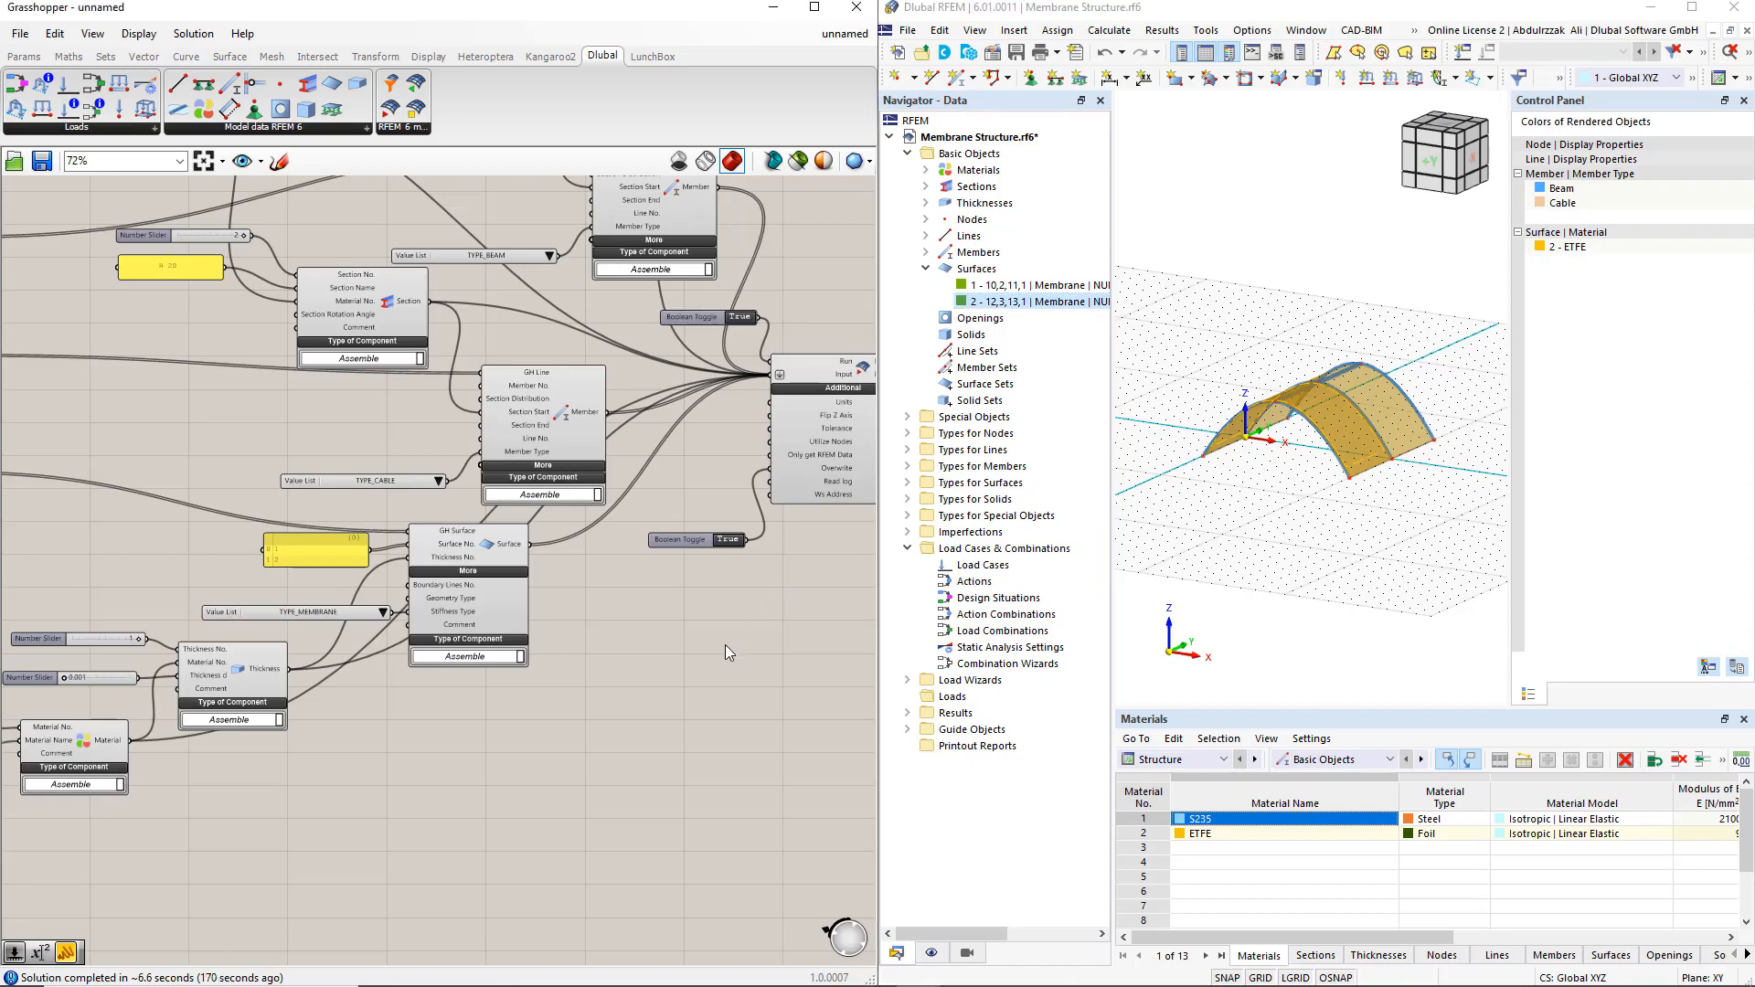
In Grasshopper, place a Dlubal Nodal Support component below the Surface component and connect the Nodes points to its GH Node input
right_click_drag(430, 710, 592, 665)
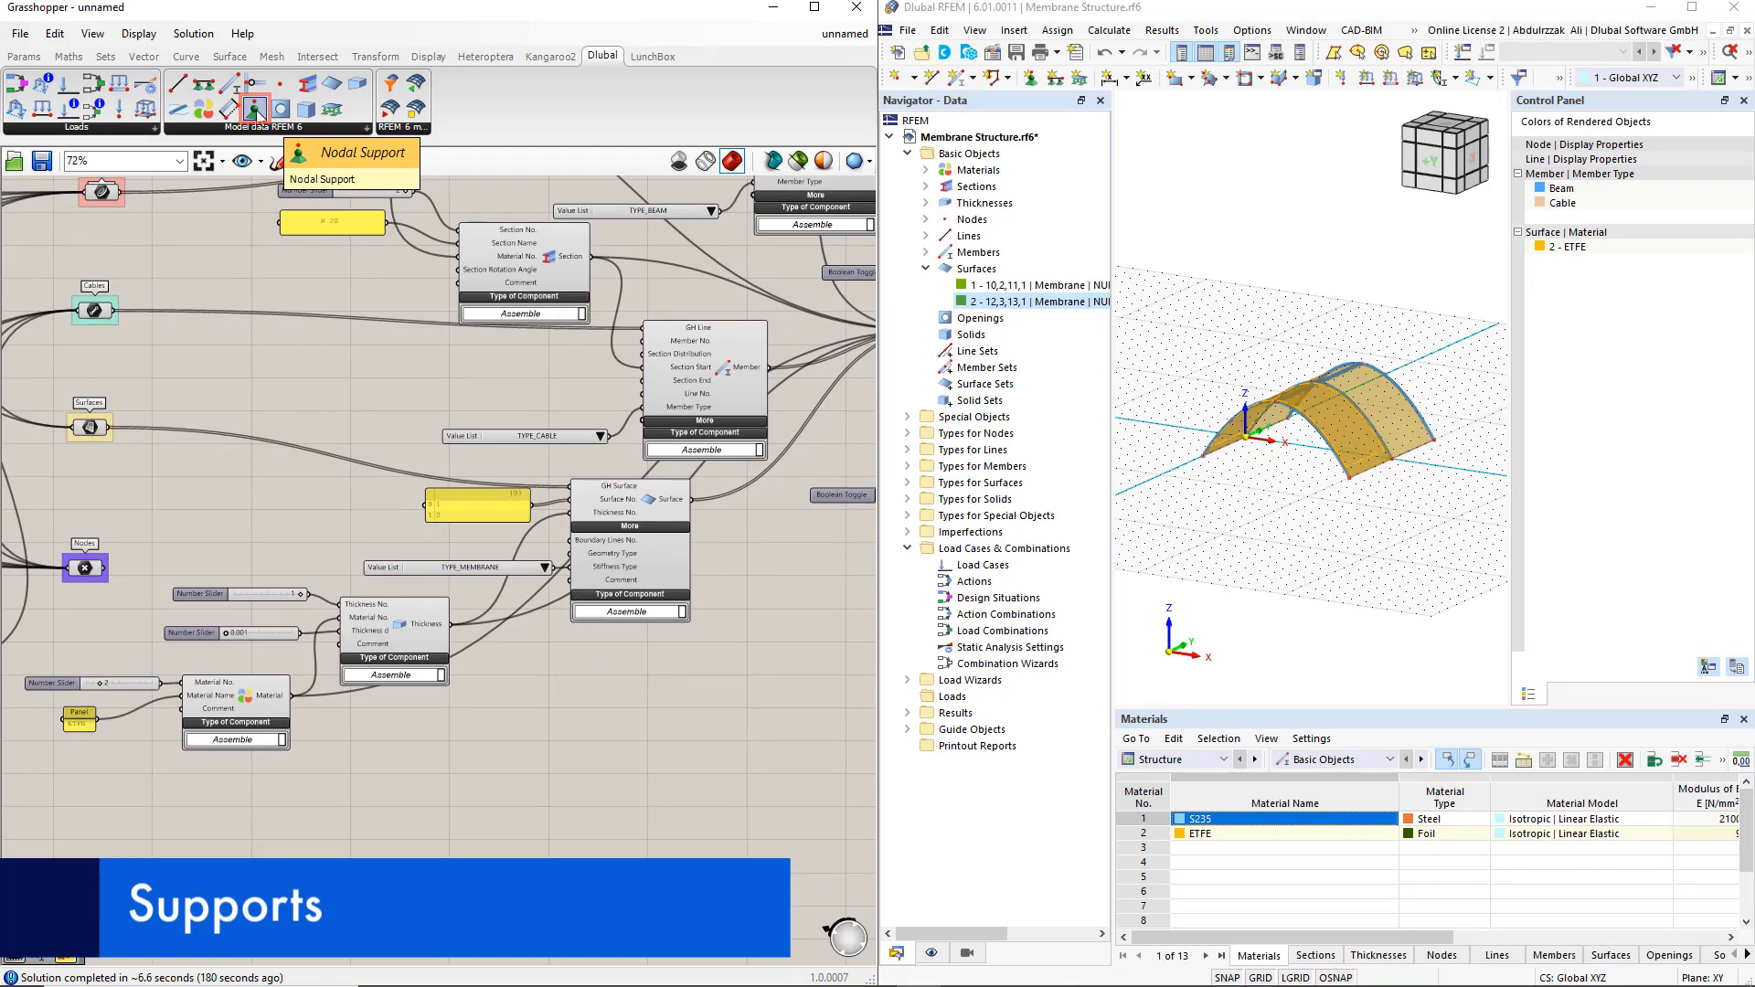
left_click_drag(255, 111, 591, 814)
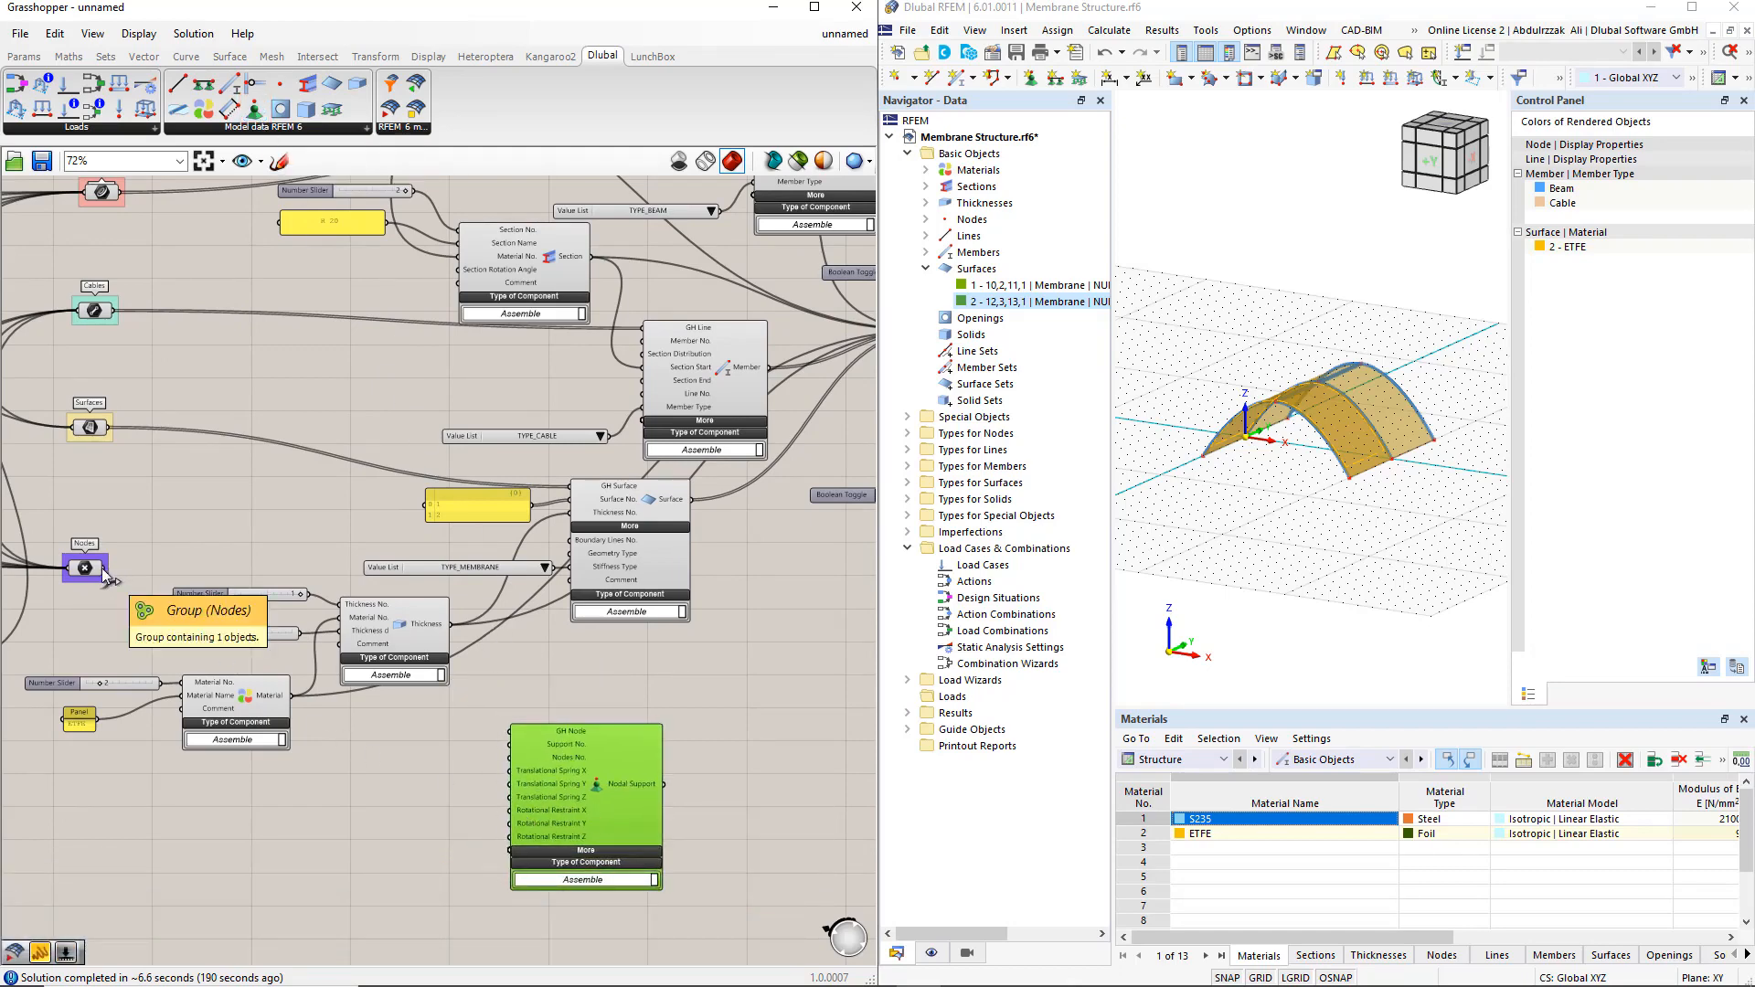
left_click_drag(107, 568, 509, 732)
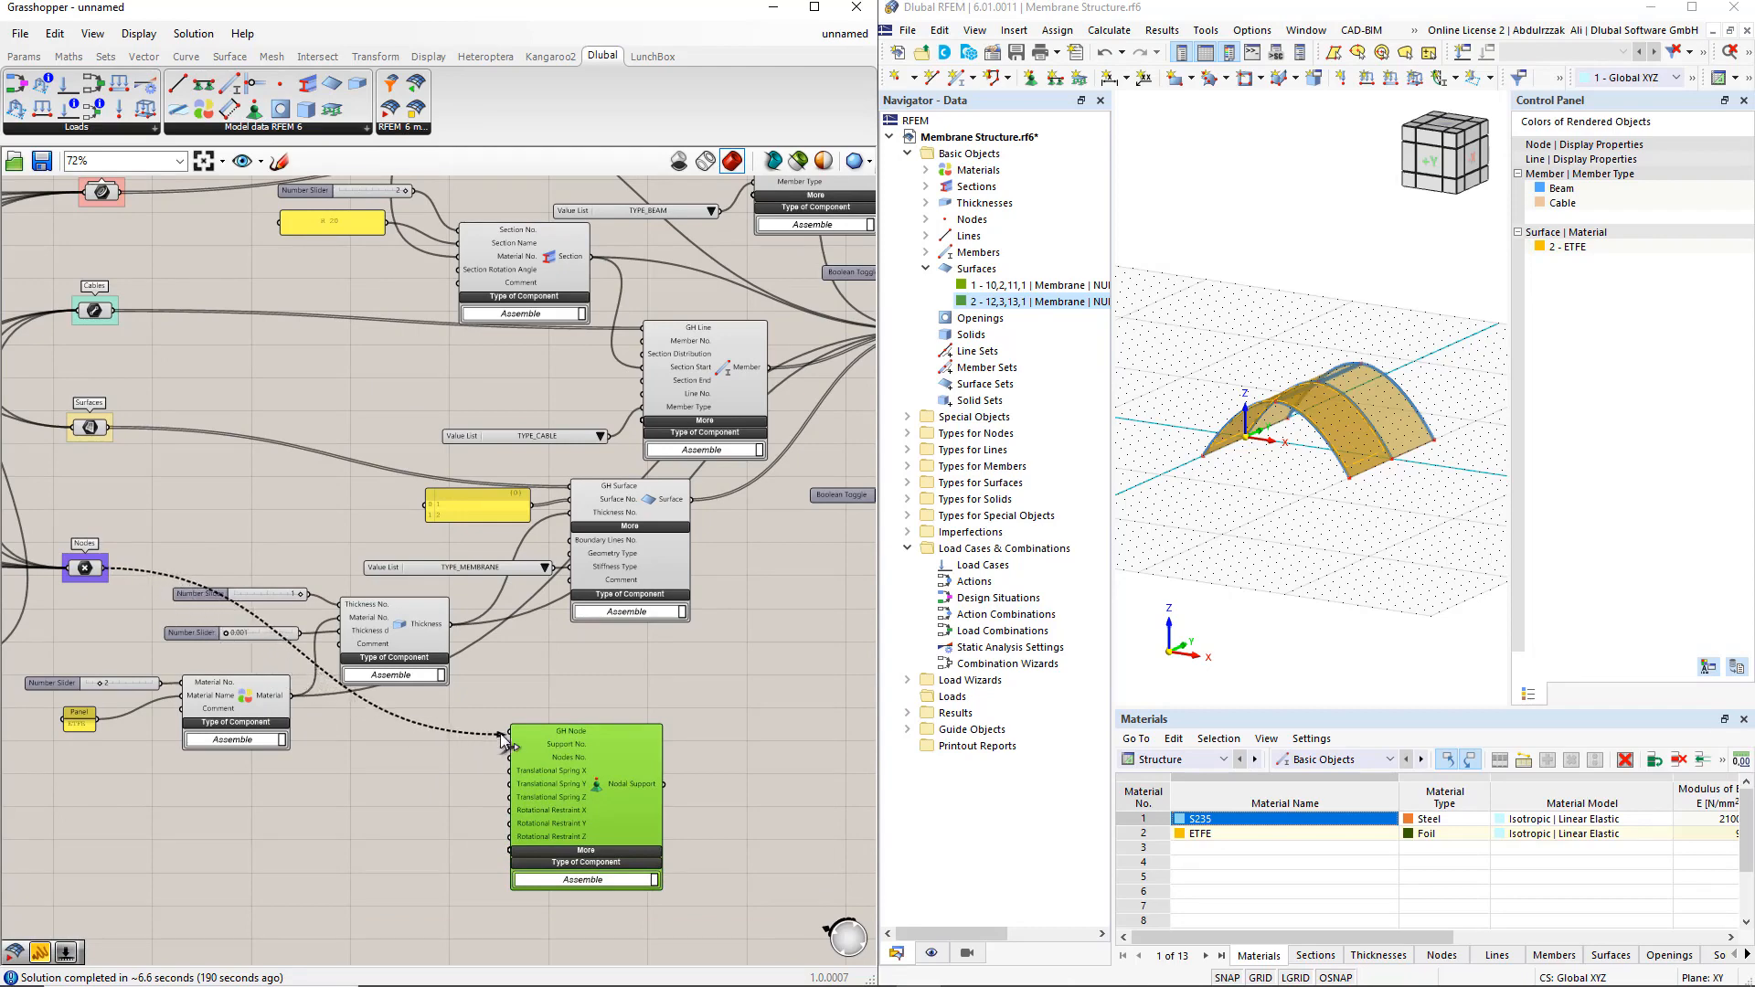
left_click_drag(607, 798, 702, 752)
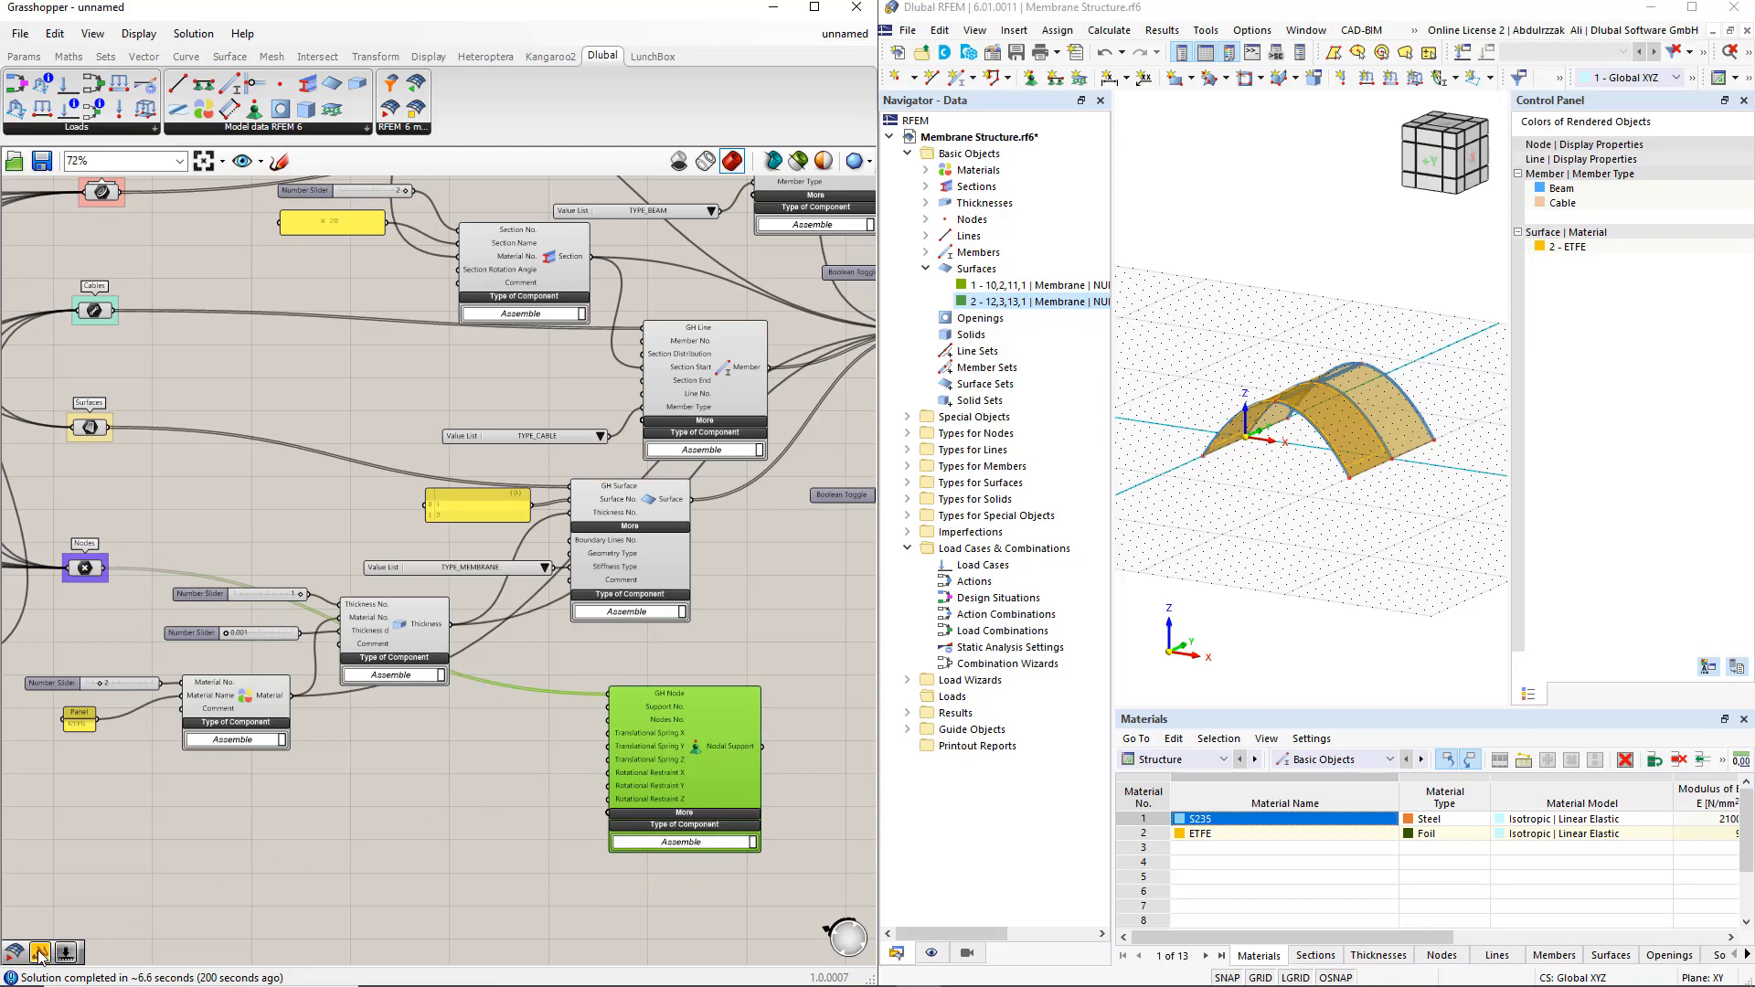
Place a text panel beside the Nodal Support component and set its content to INF
left_click_drag(41, 955, 496, 765)
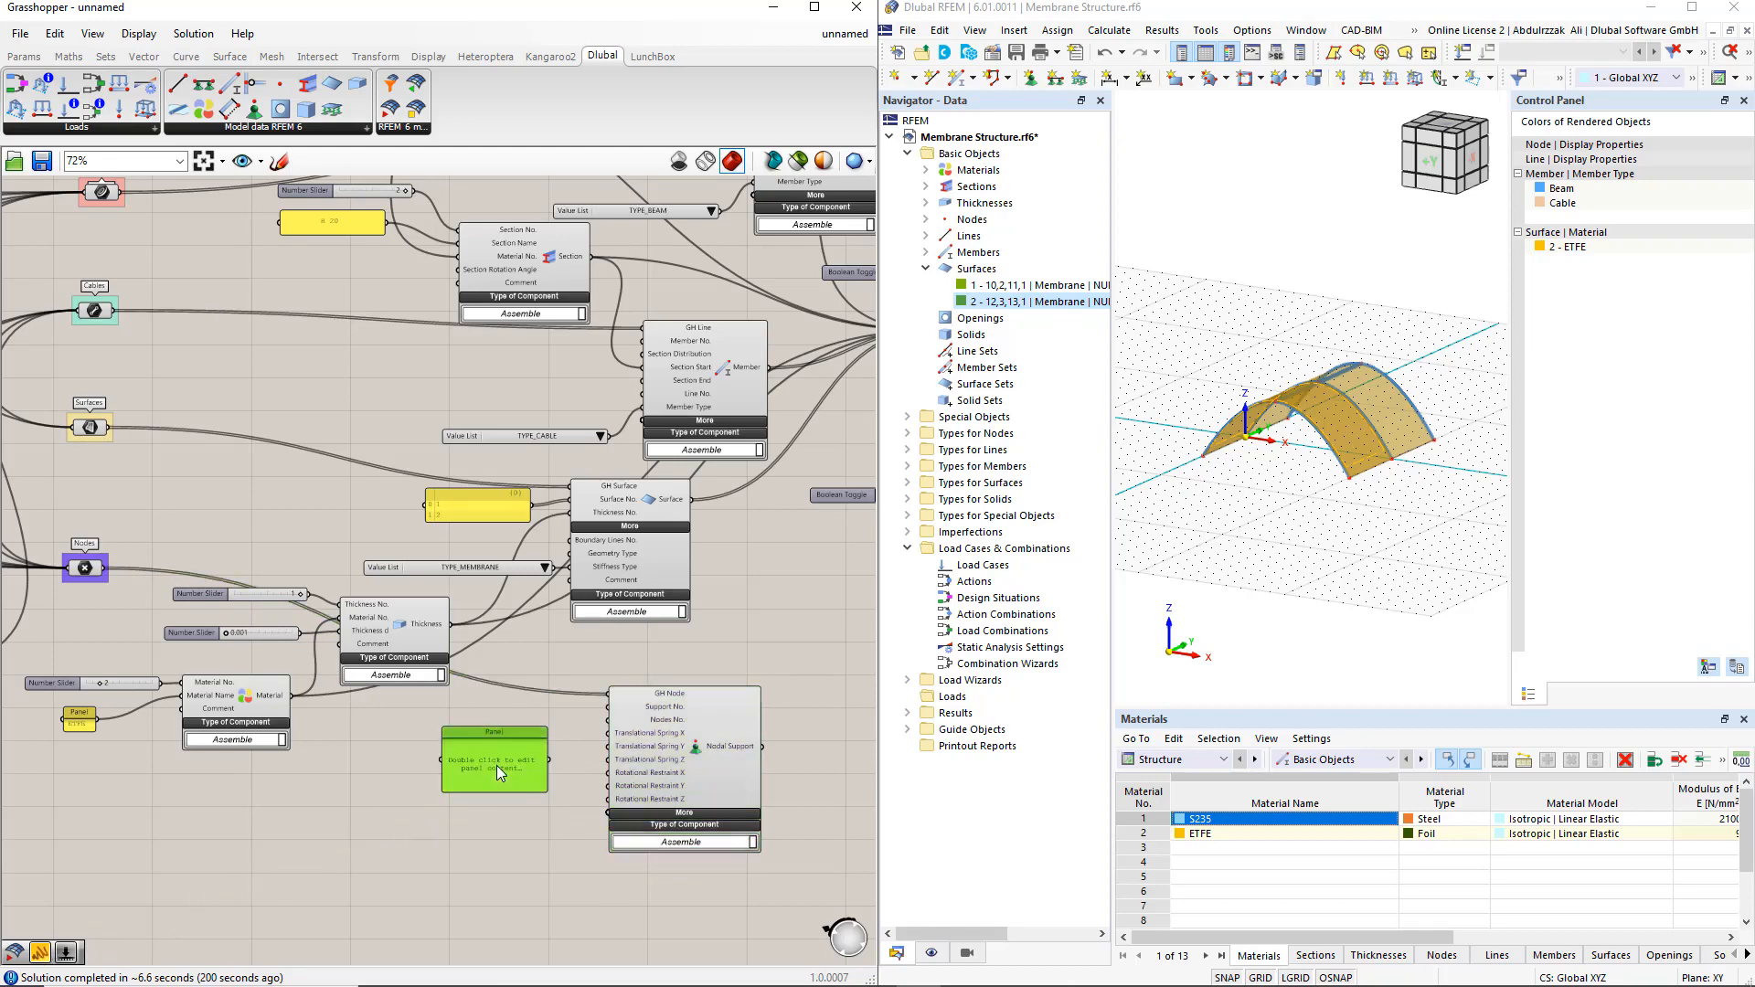
double_click(496, 765)
type("INF")
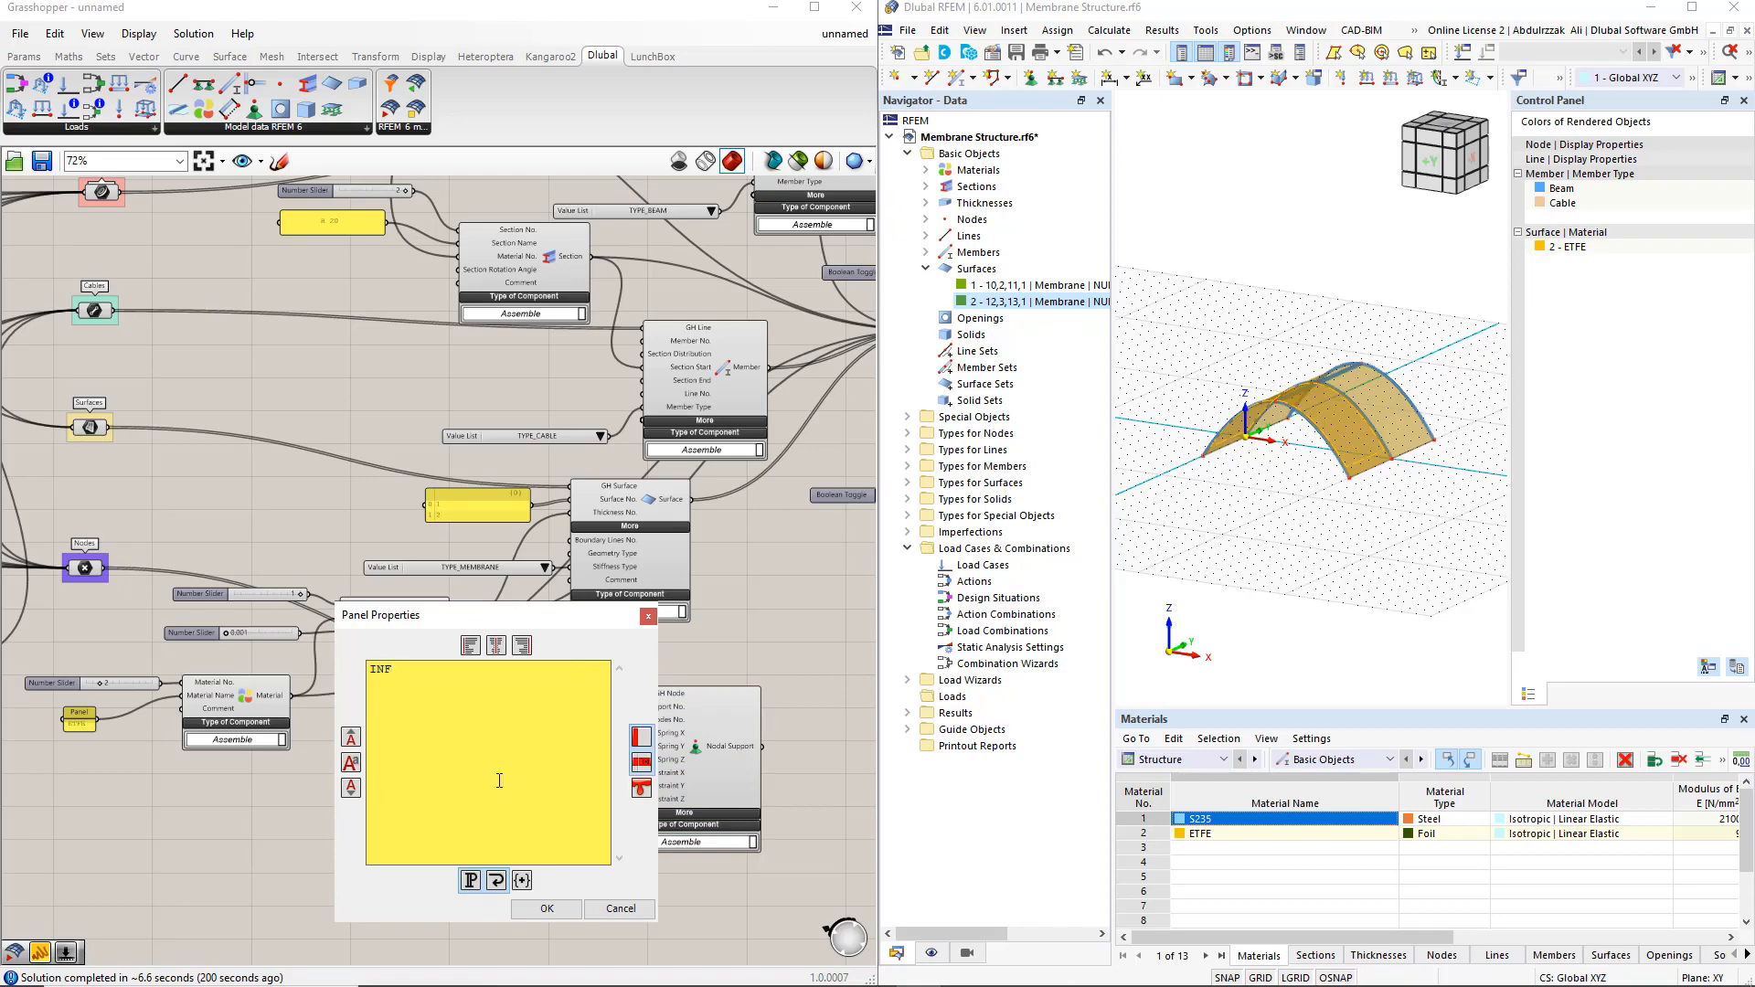
left_click(534, 909)
scroll(556, 815, "up", 2)
scroll(560, 823, "up", 2)
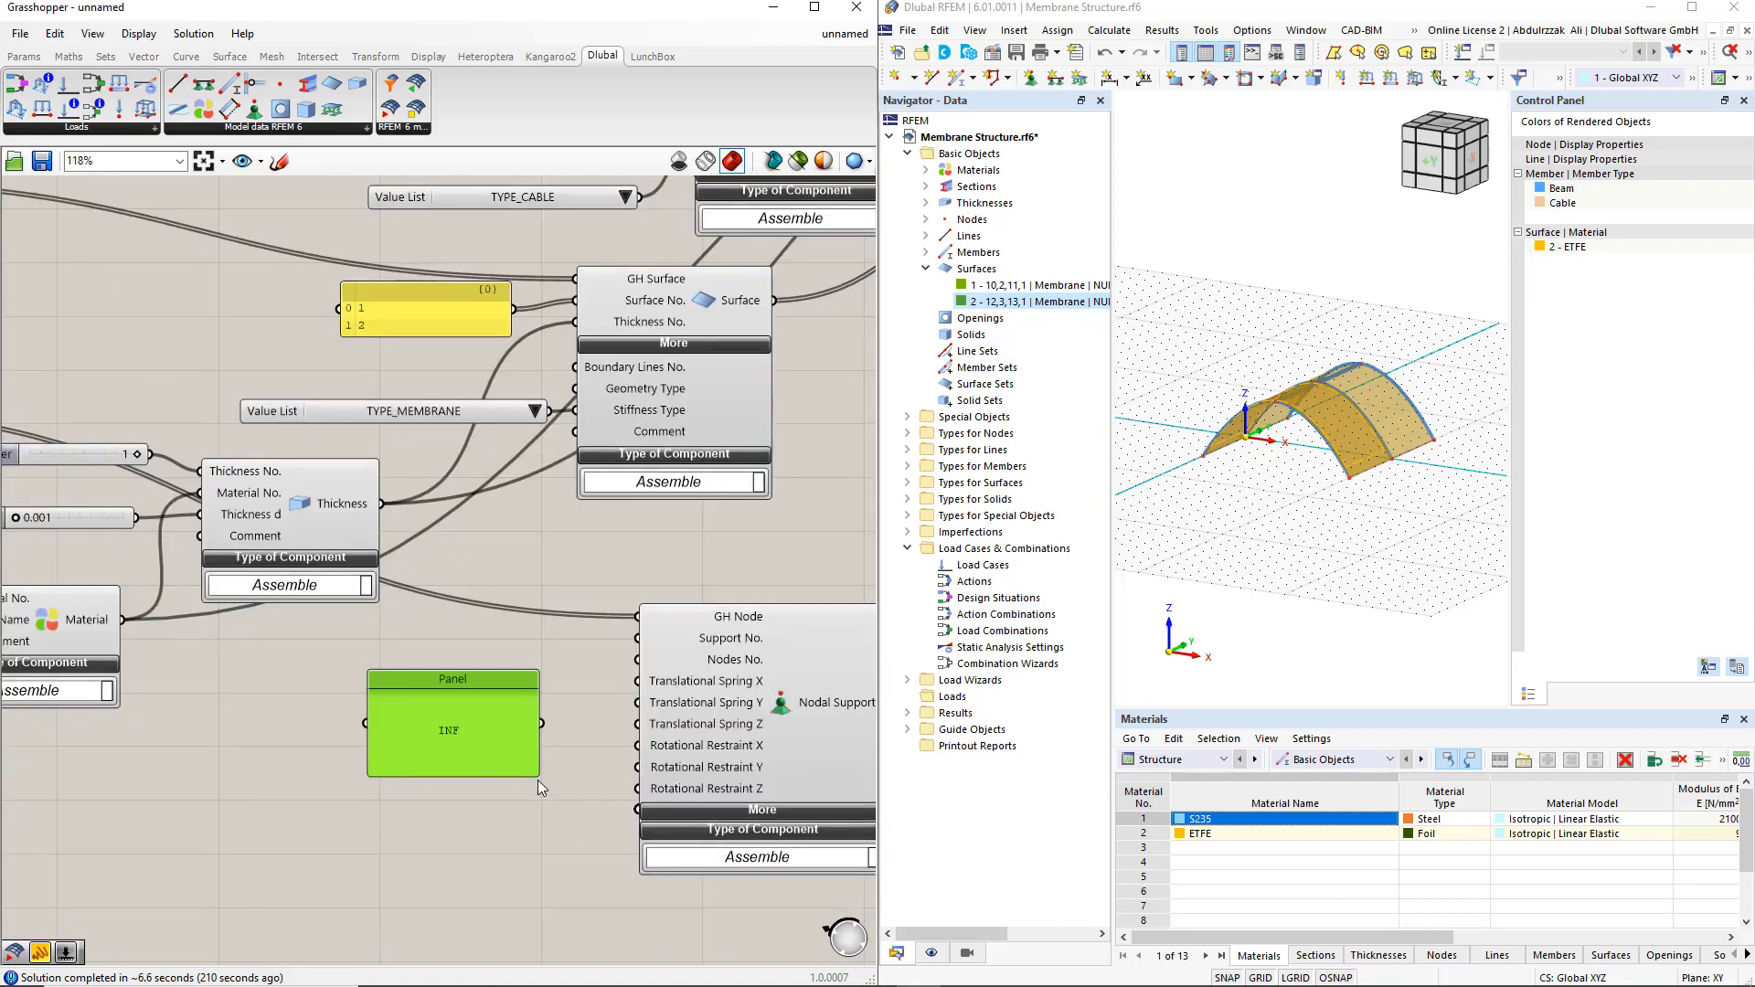
Shrink the INF panel and connect it to Translational Spring X, Y, Z and Rotational Restraint X, Y, Z of the nodal support
left_click_drag(537, 779, 637, 681)
left_click_drag(556, 720, 626, 775)
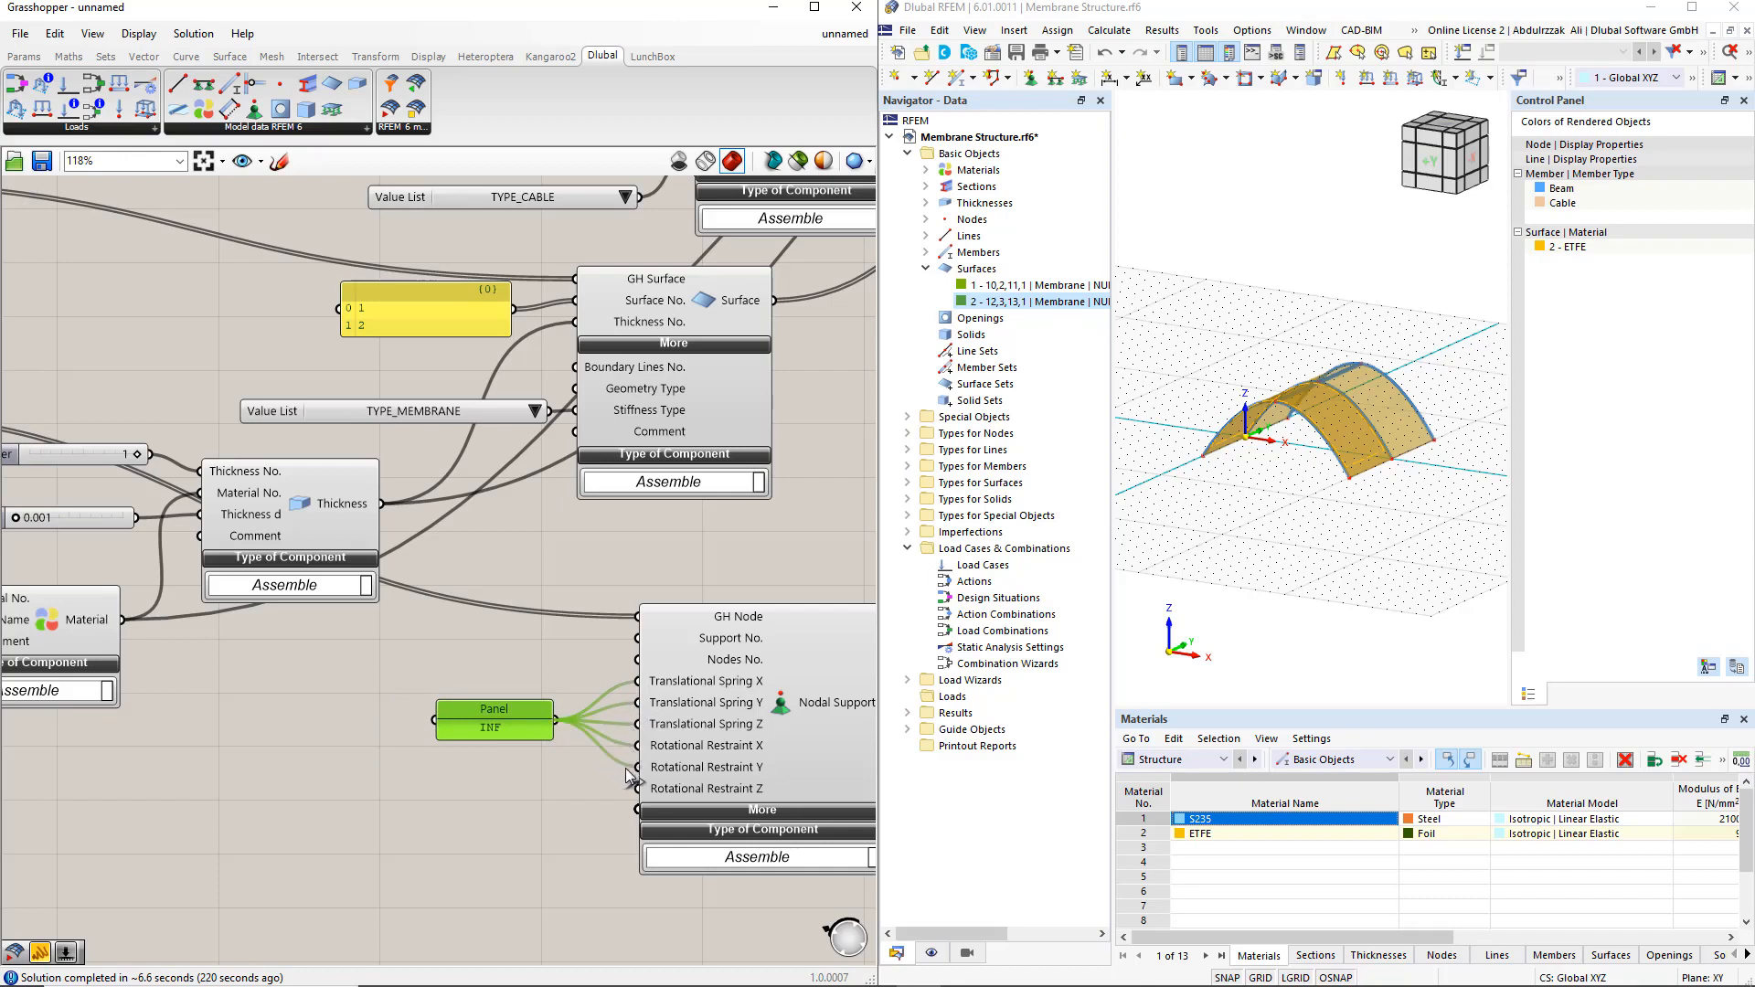
left_click_drag(555, 720, 637, 788)
scroll(543, 799, "down", 5)
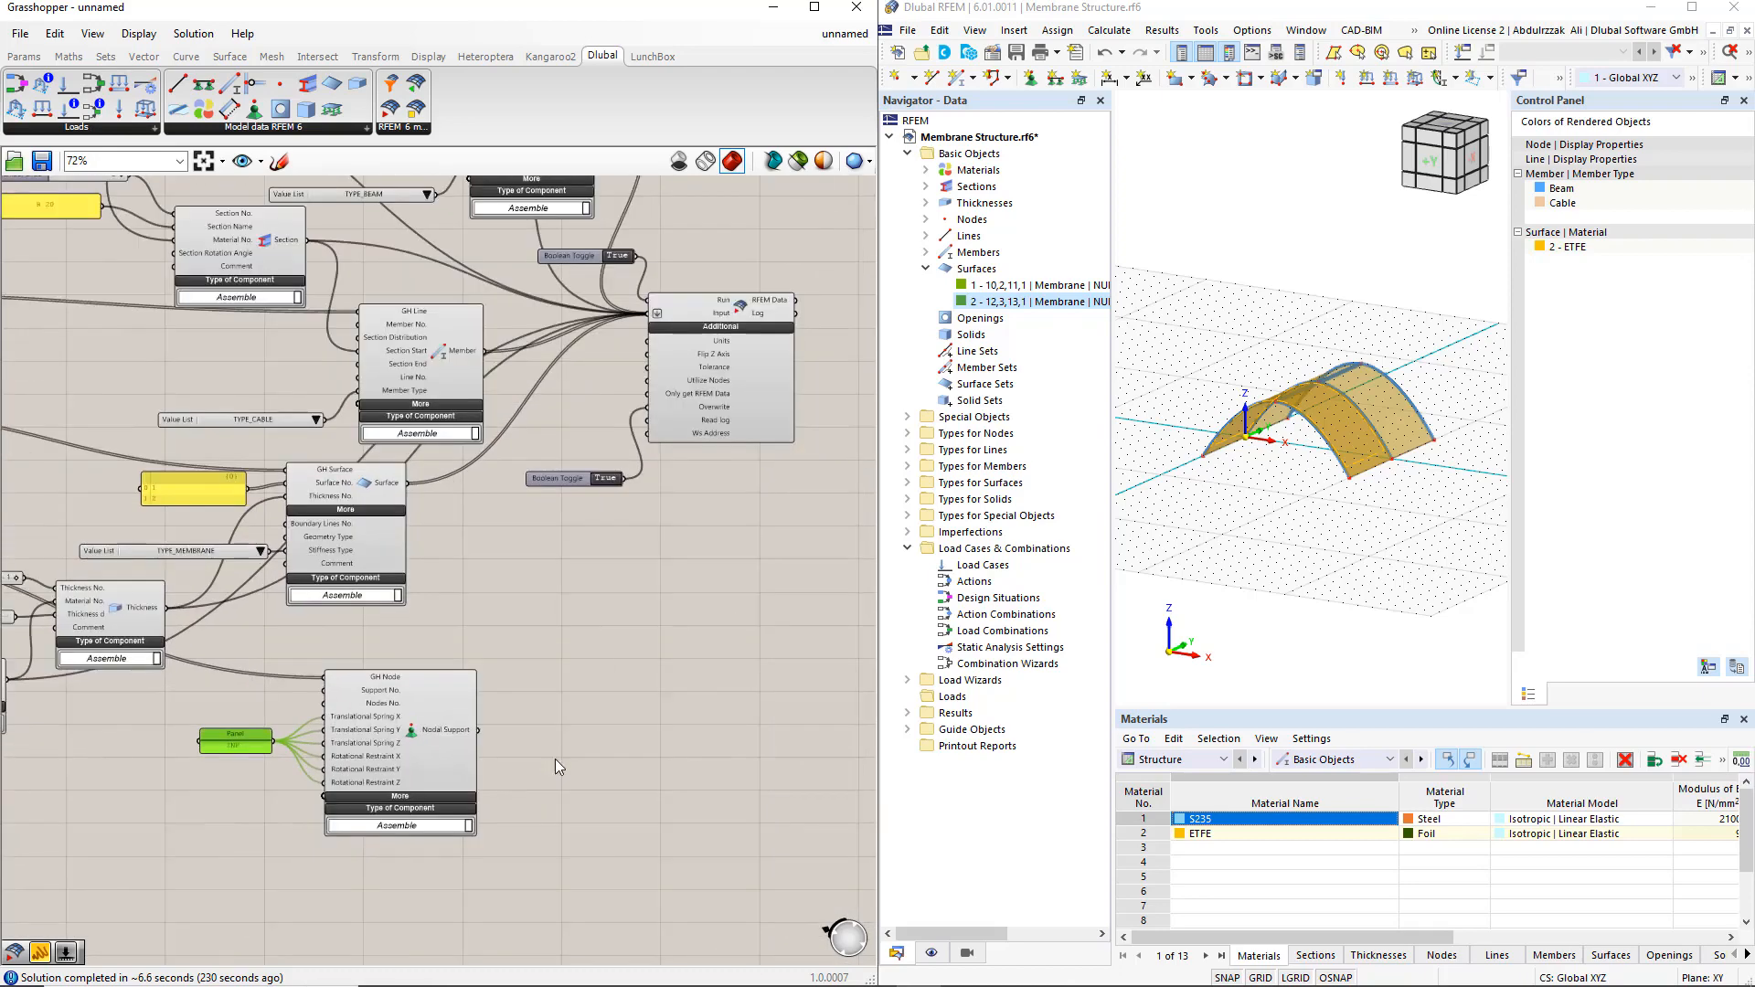
Add the Nodal Support output to the RFEM 6 Export component's Input, and abort the external connection in RFEM
right_click_drag(650, 705, 634, 741)
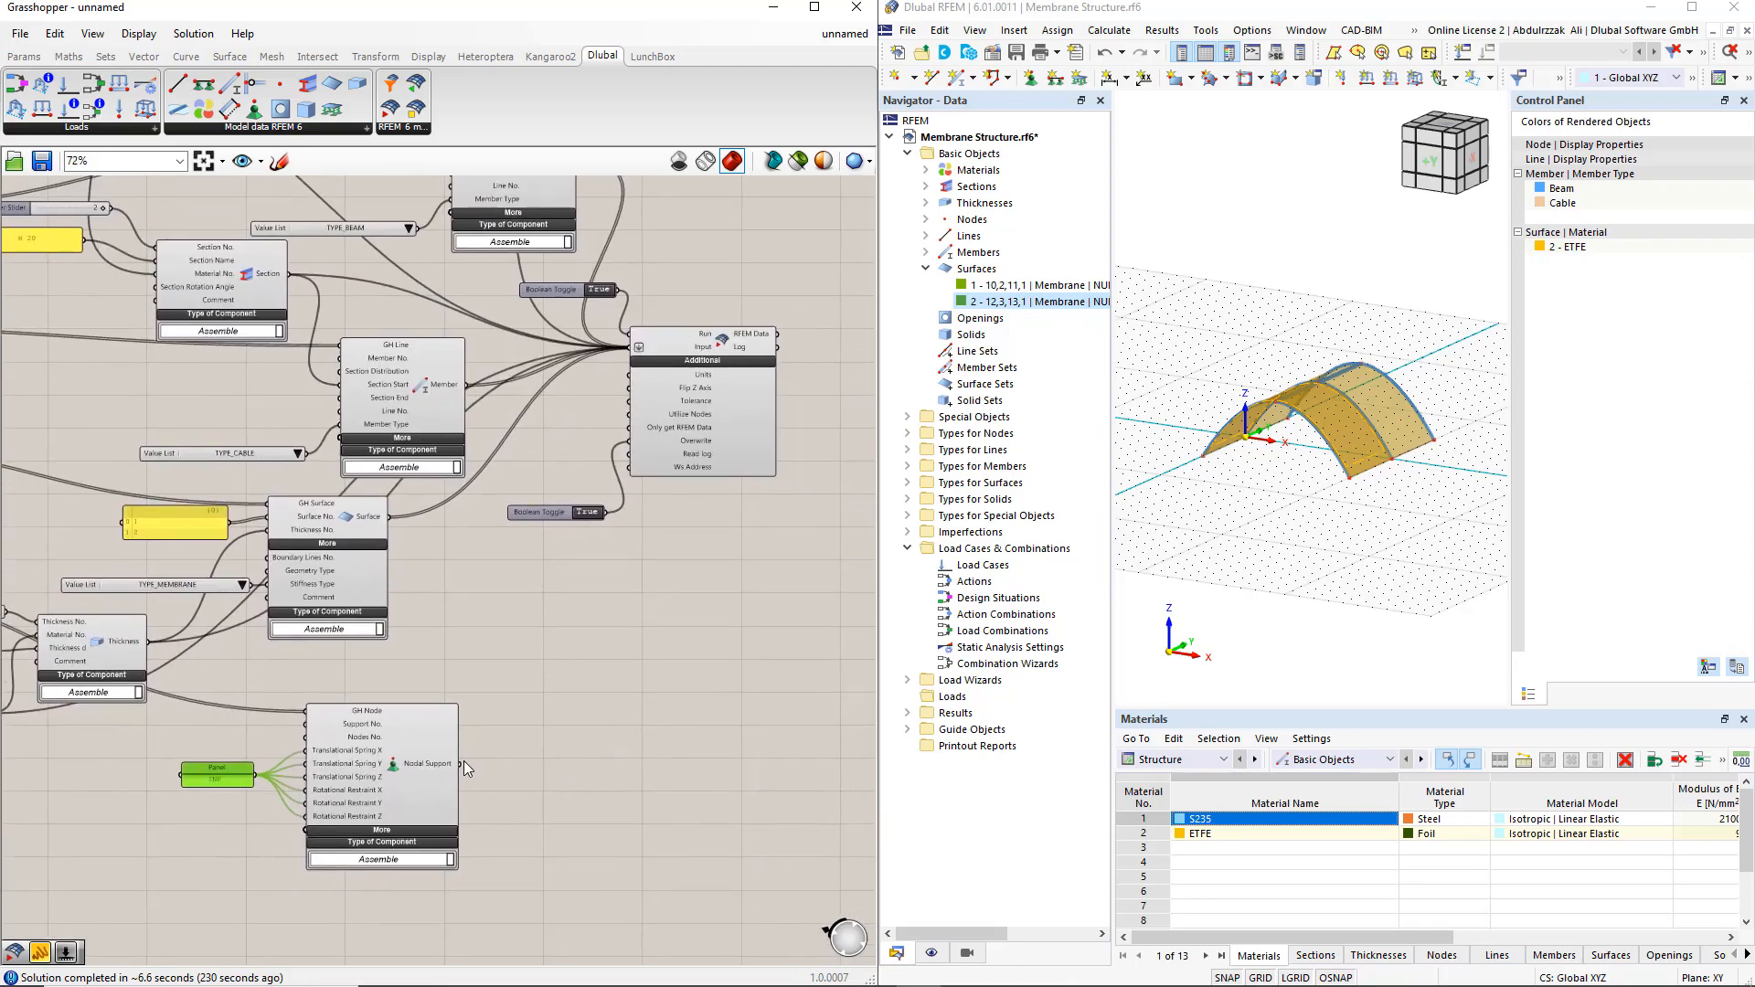
left_click_drag(460, 763, 627, 357, "shift")
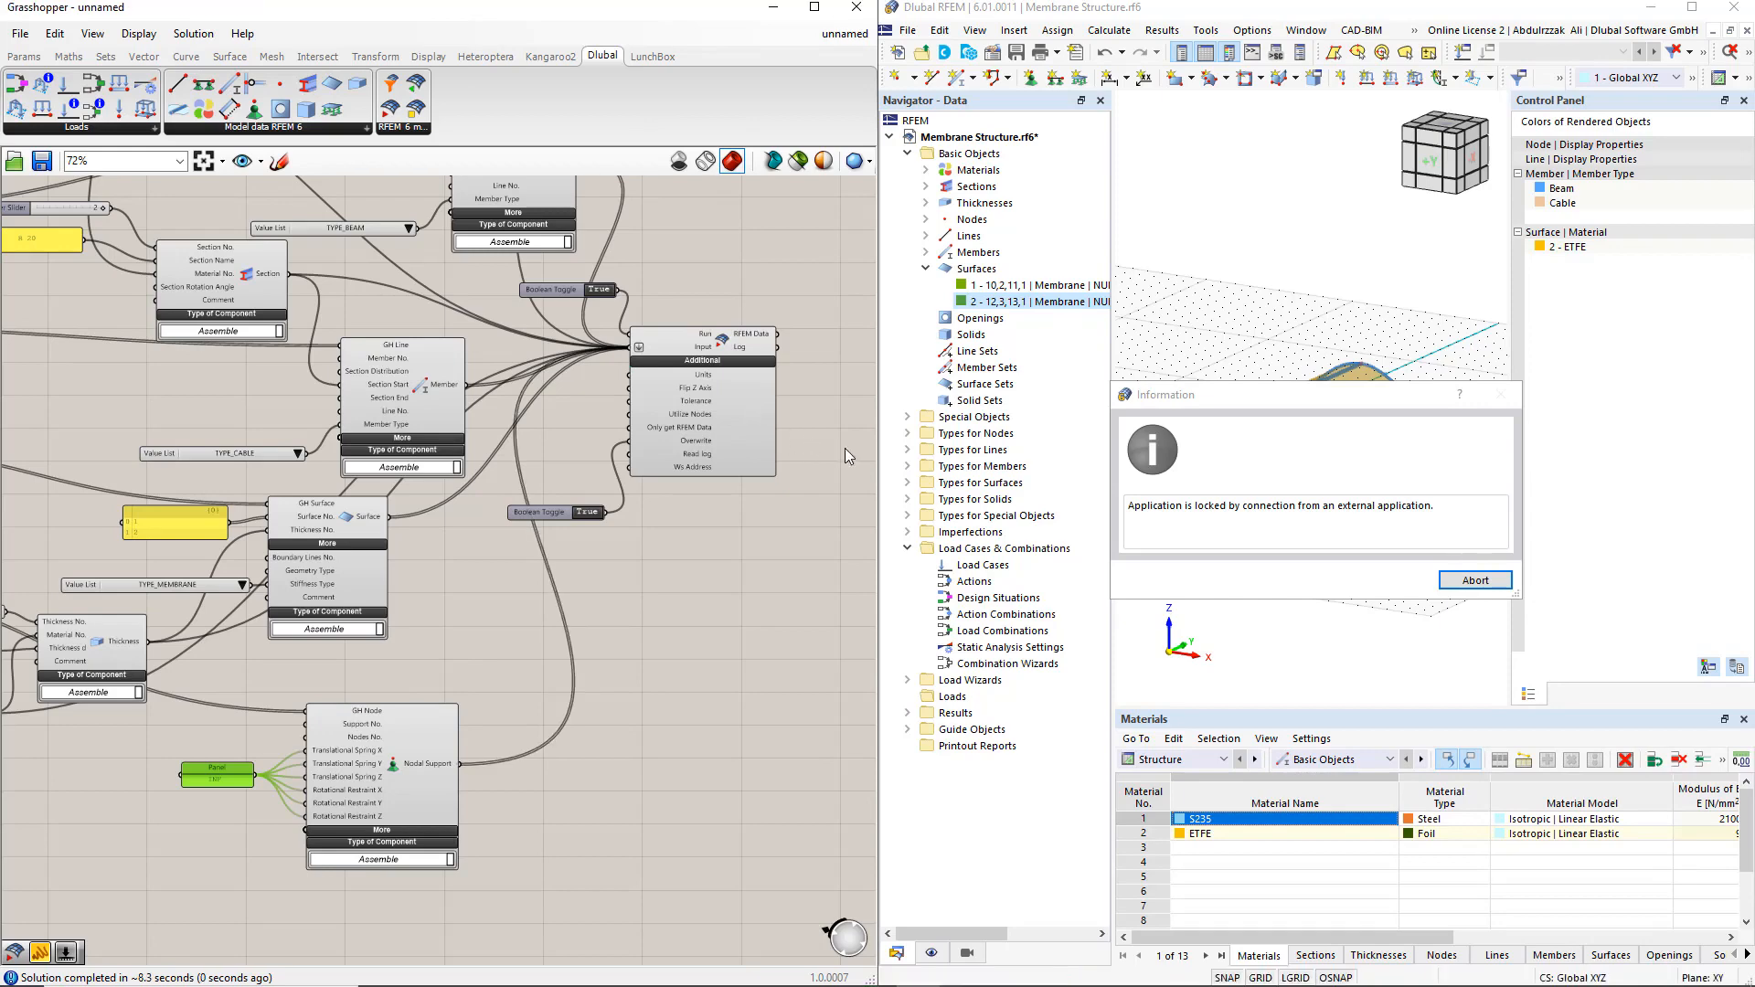
left_click(1447, 585)
left_click(1398, 587)
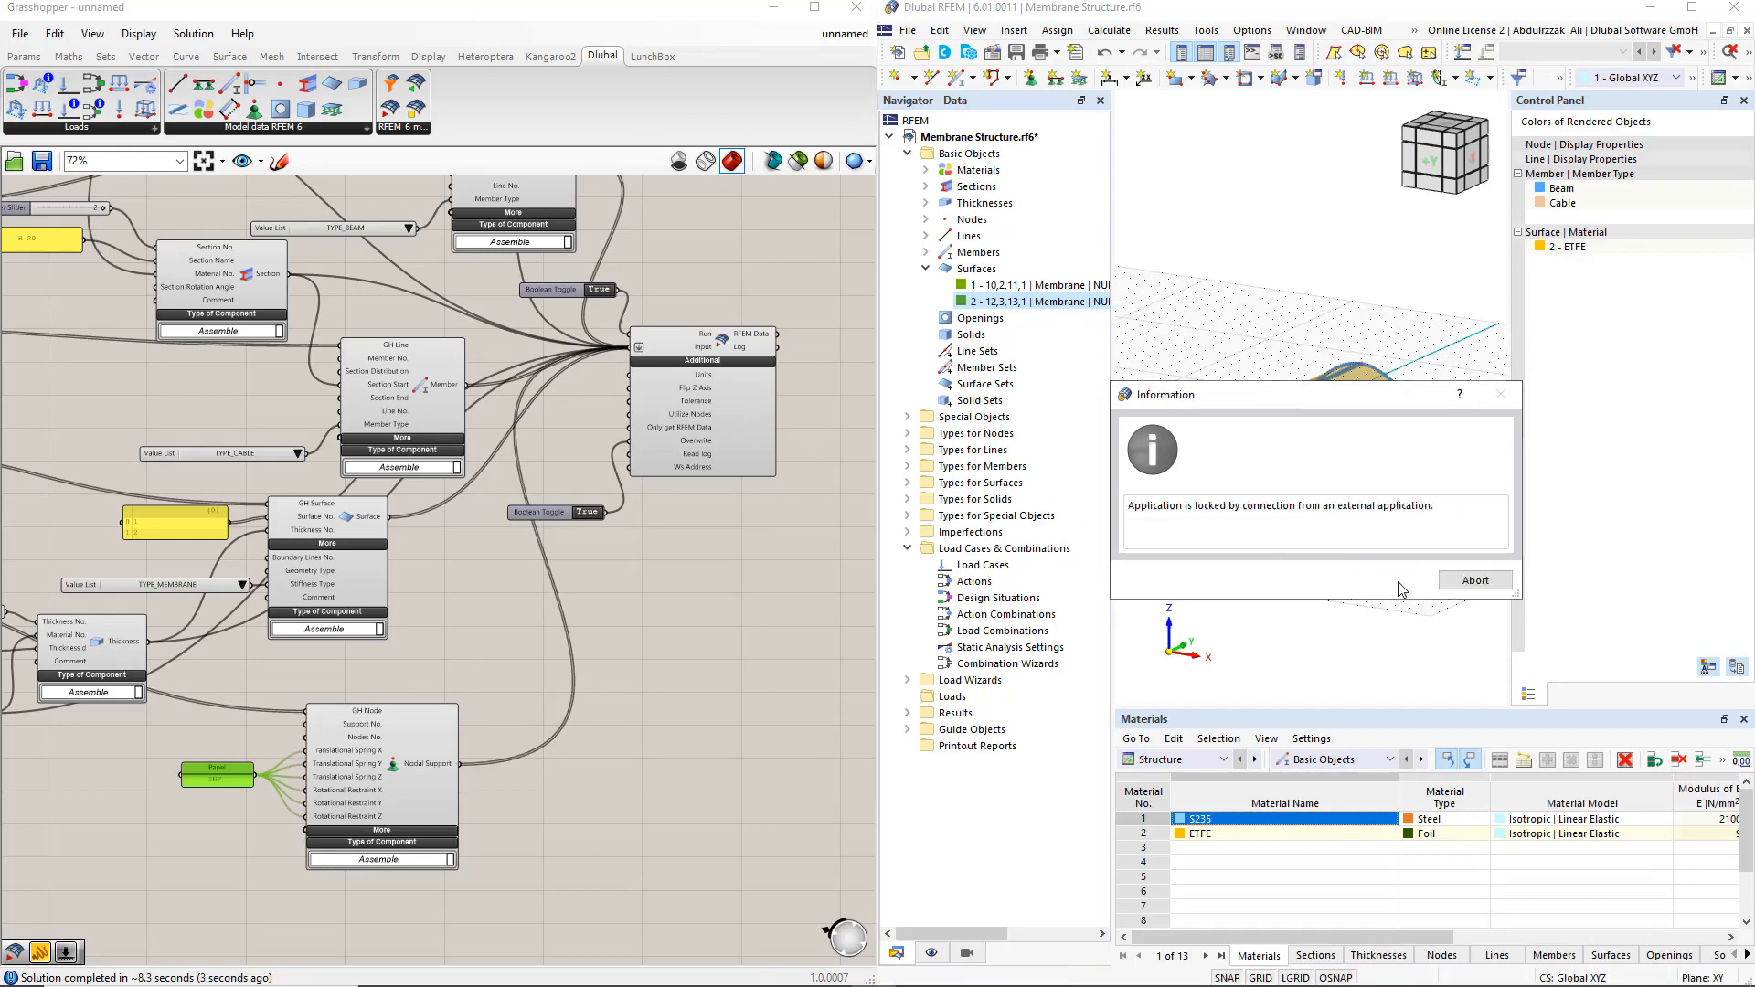
Enlarge the nodal support symbols at the arch feet in the RFEM model and view the whole supported structure
scroll(1346, 466, "up", 5)
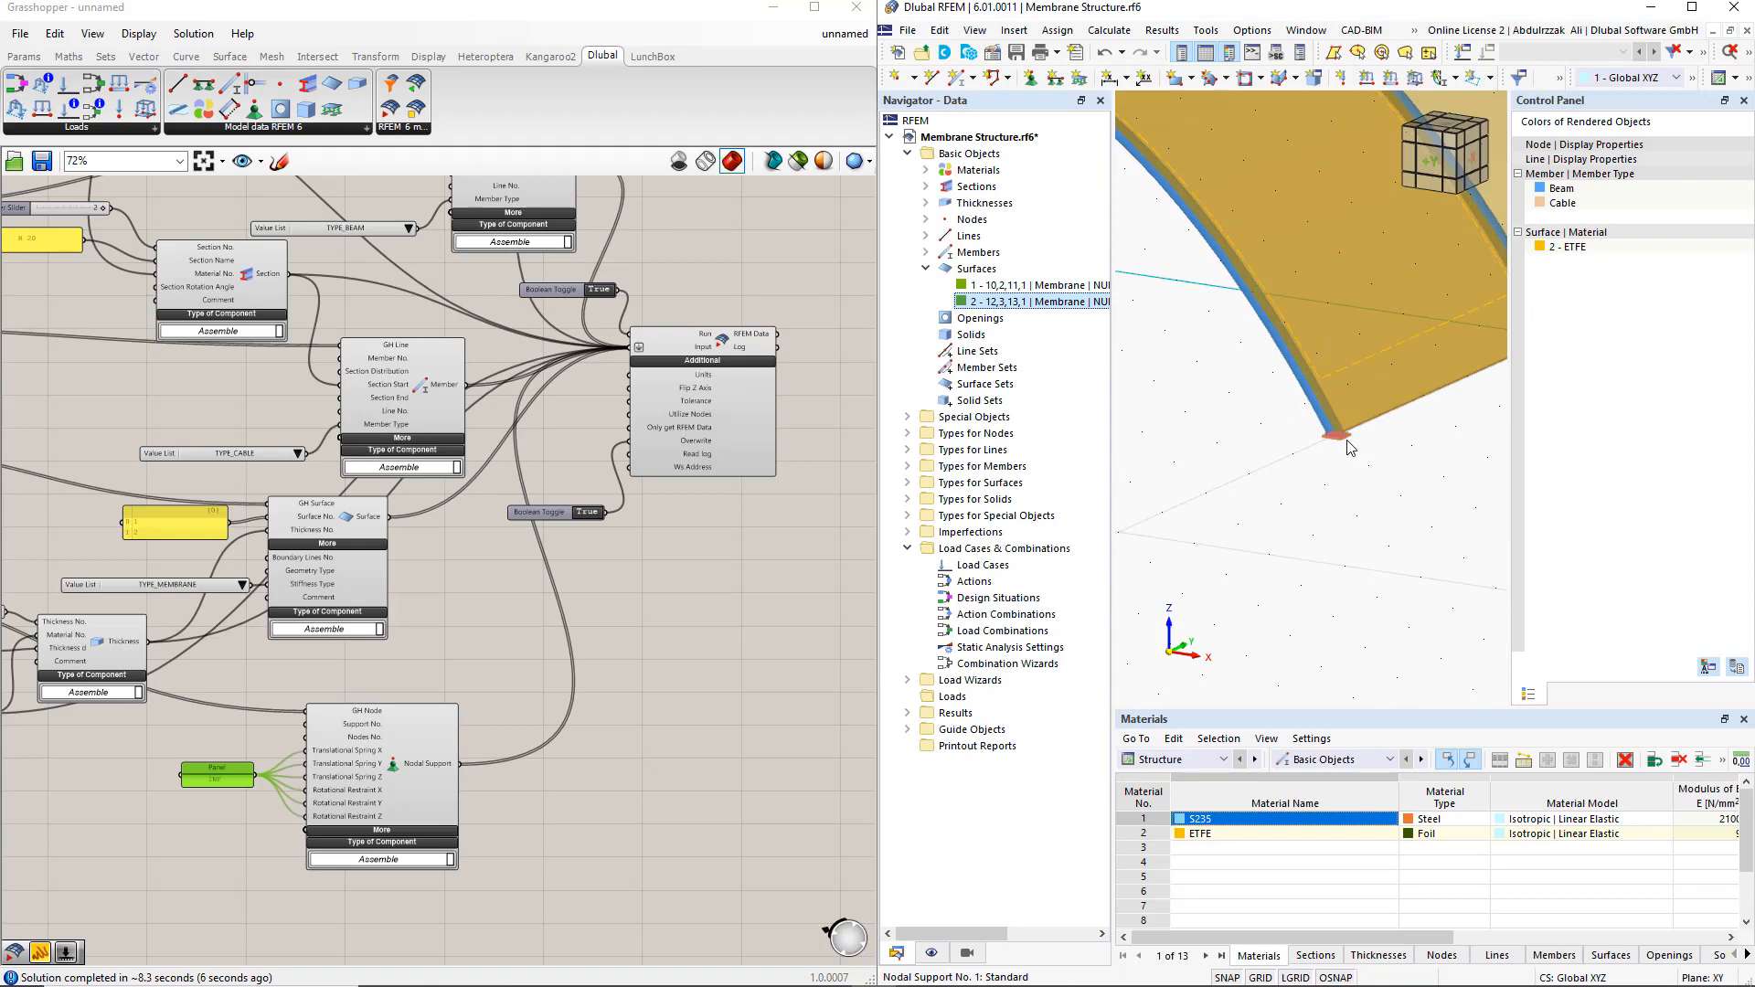
right_click(1345, 439)
left_click_drag(1401, 586, 1506, 590)
left_click(1278, 580)
scroll(1279, 579, "down", 5)
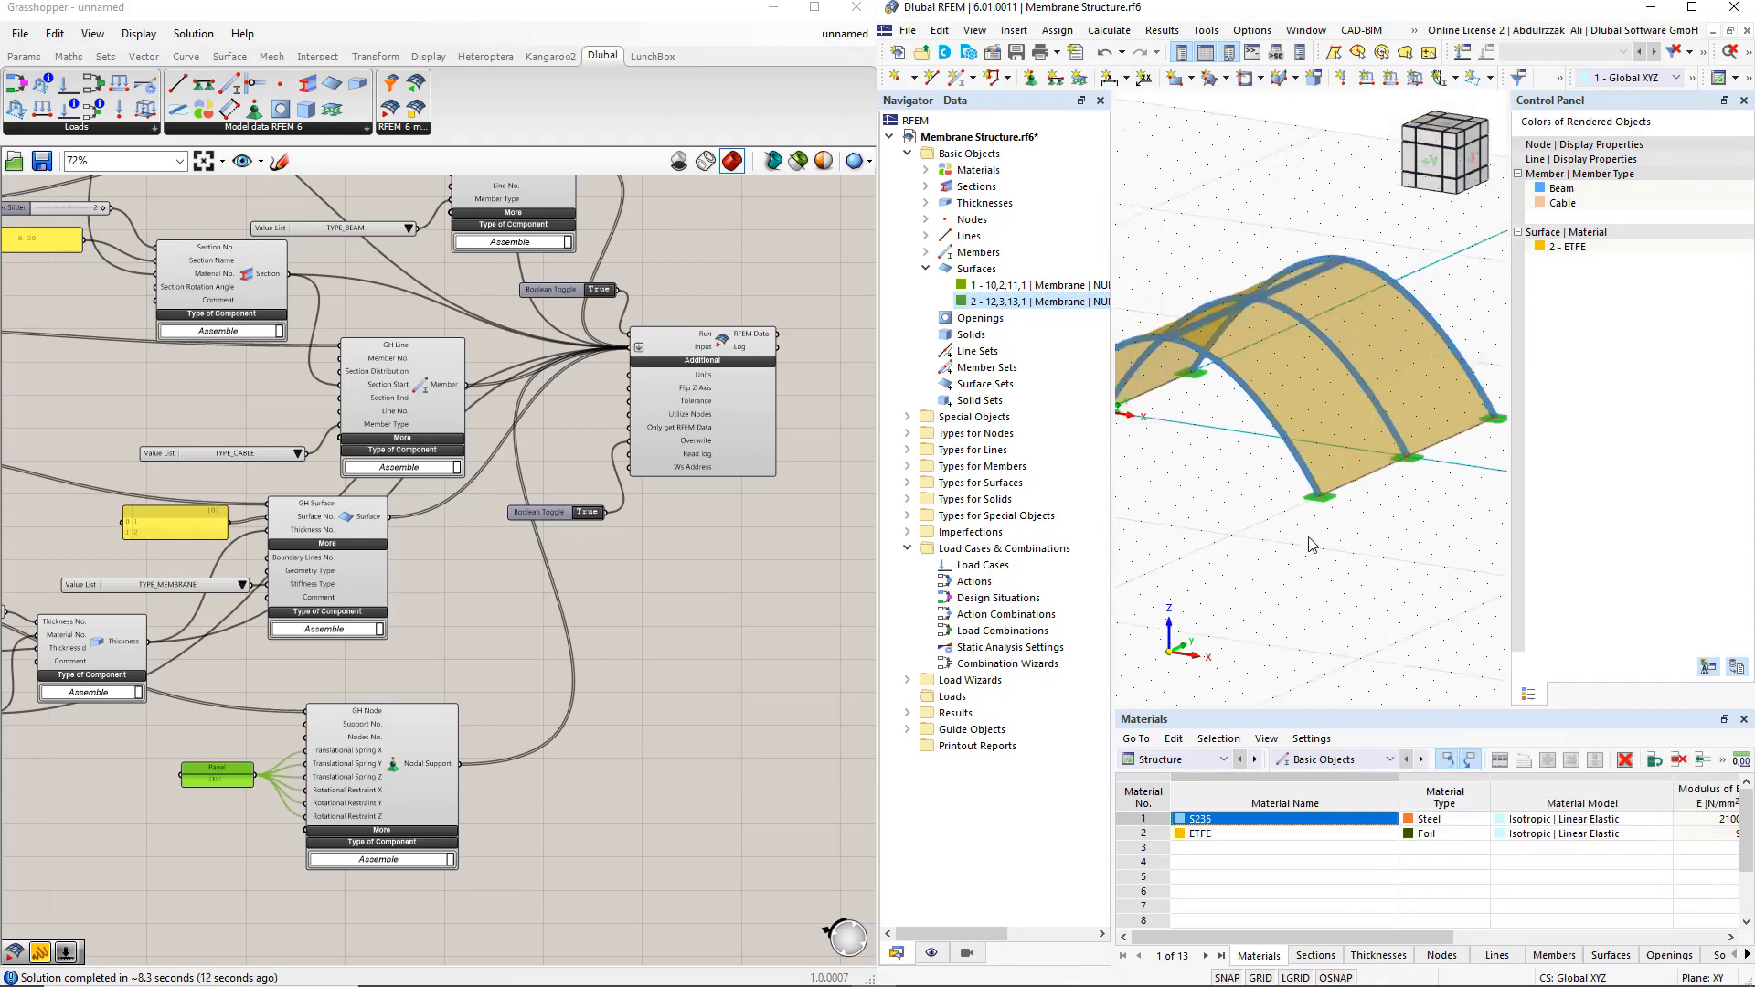
middle_click_drag(1256, 553, 1314, 511)
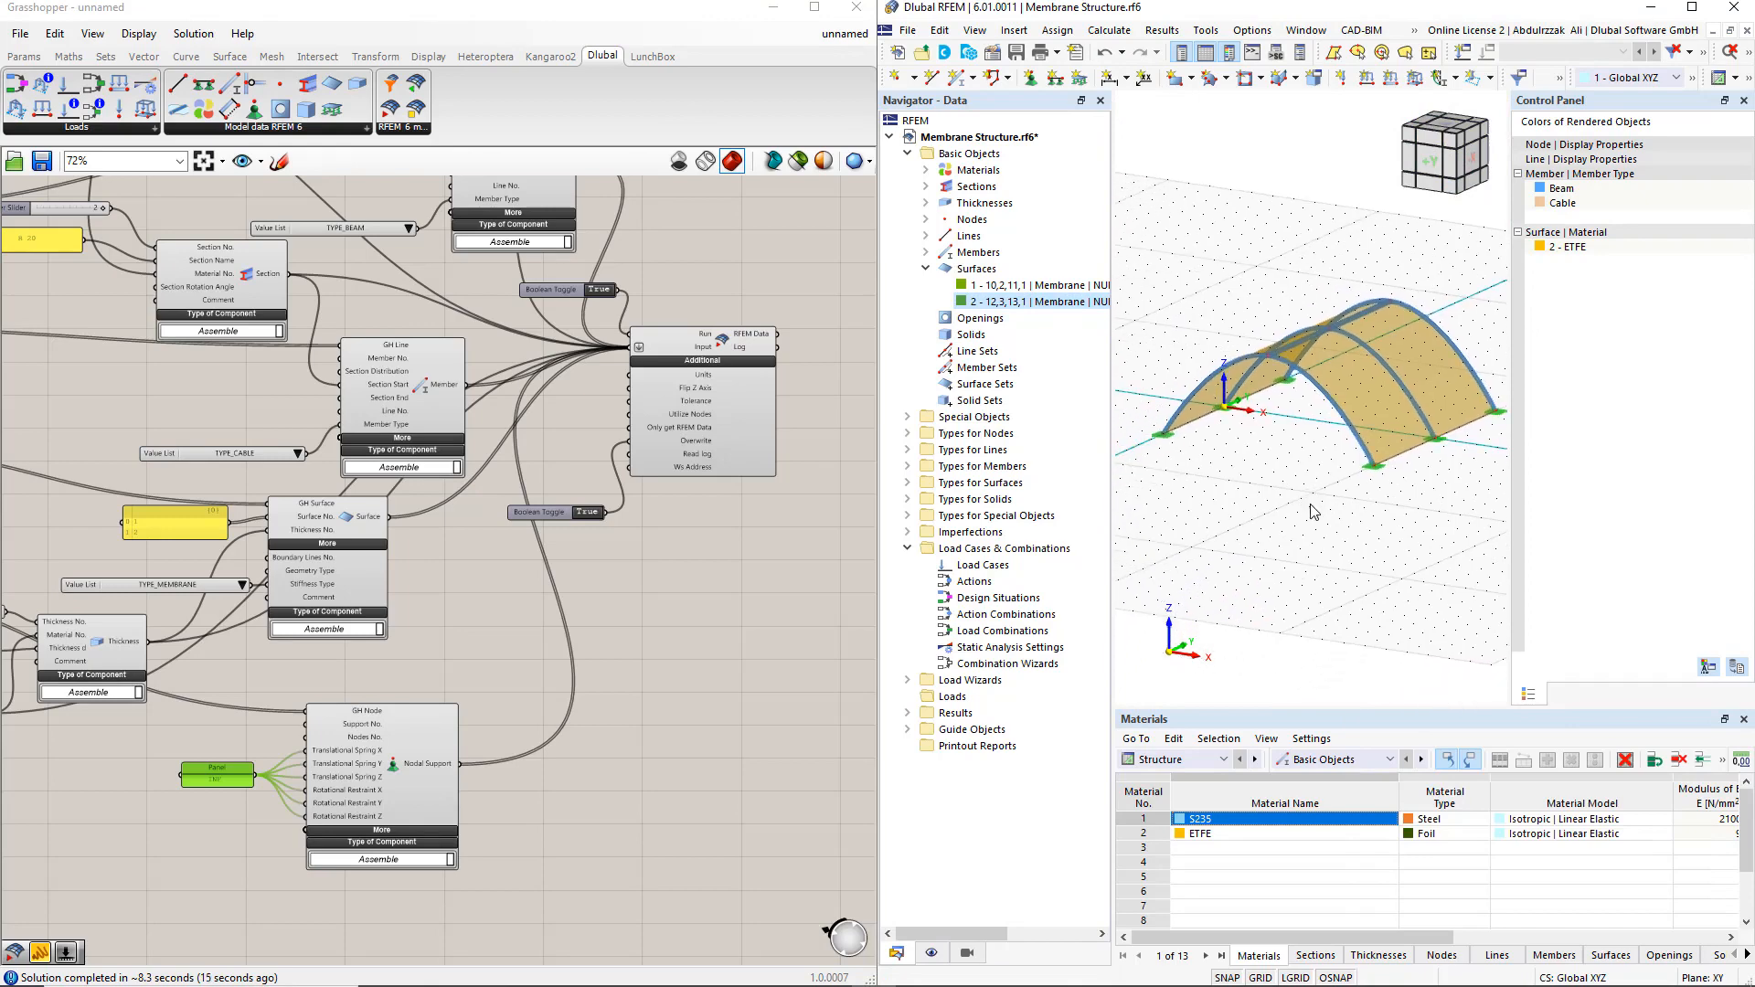